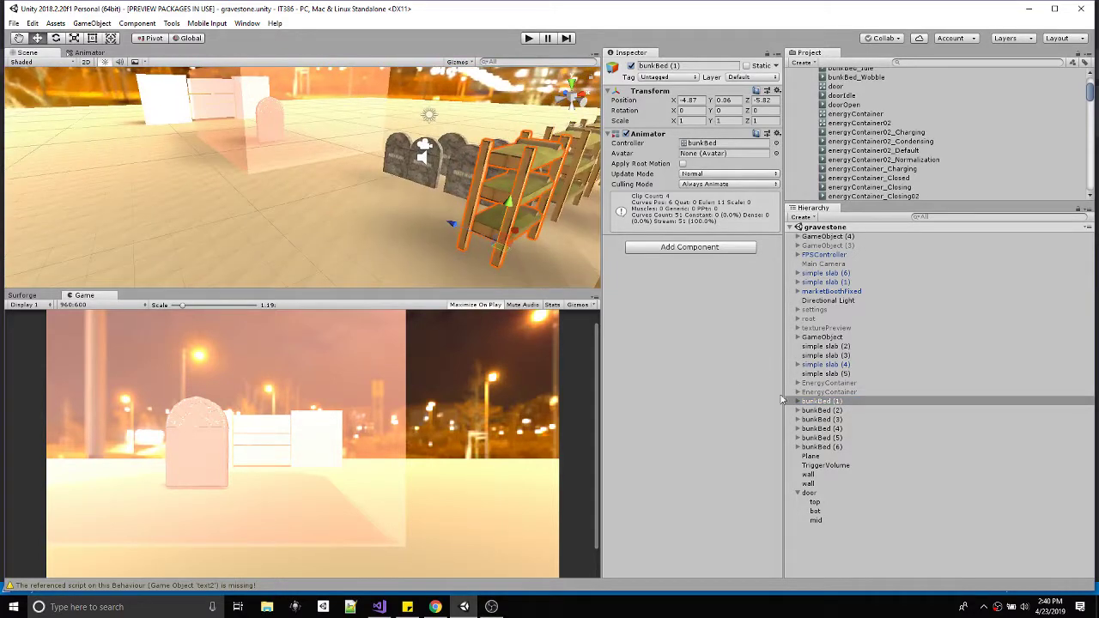
Expand bunkBed (1) and try moving its four post pivots outward, away from the beds
click(798, 401)
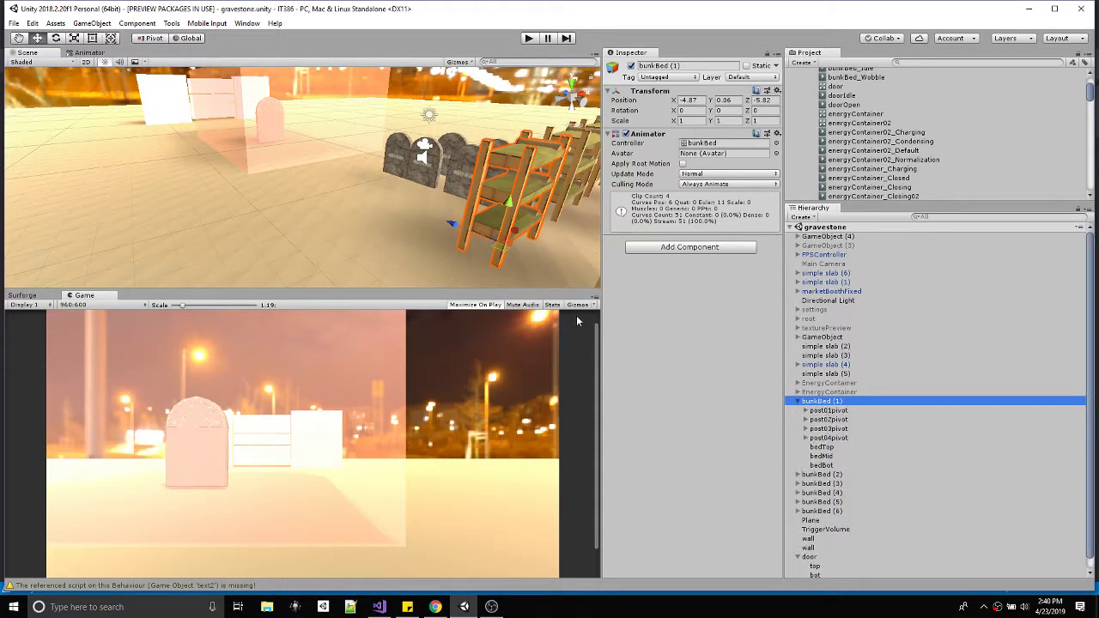
right_drag(481, 257, 513, 149)
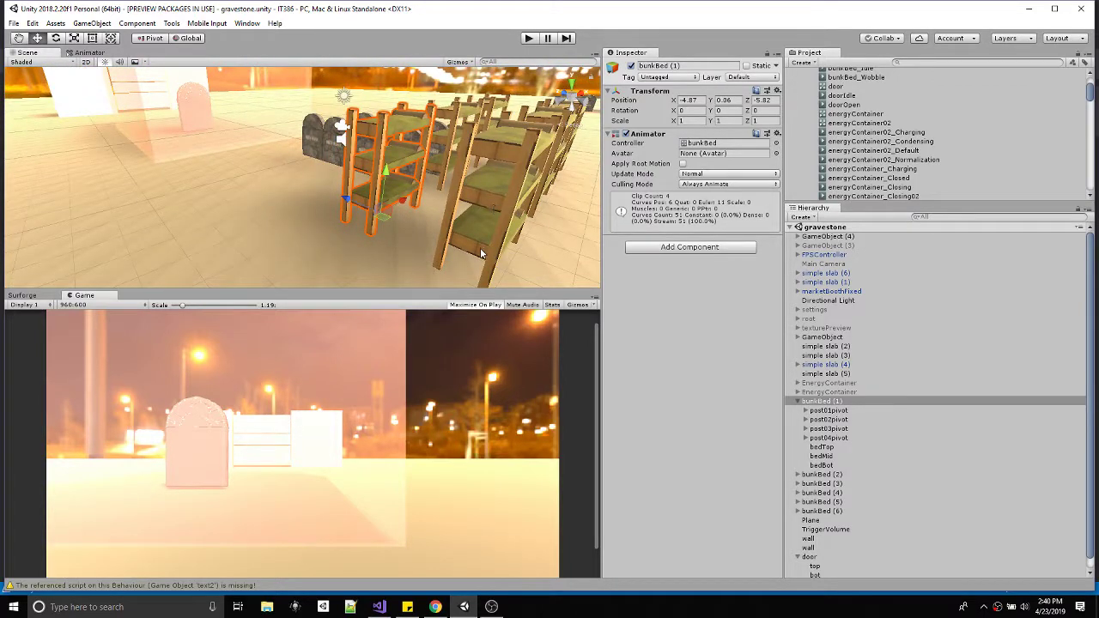
click(826, 412)
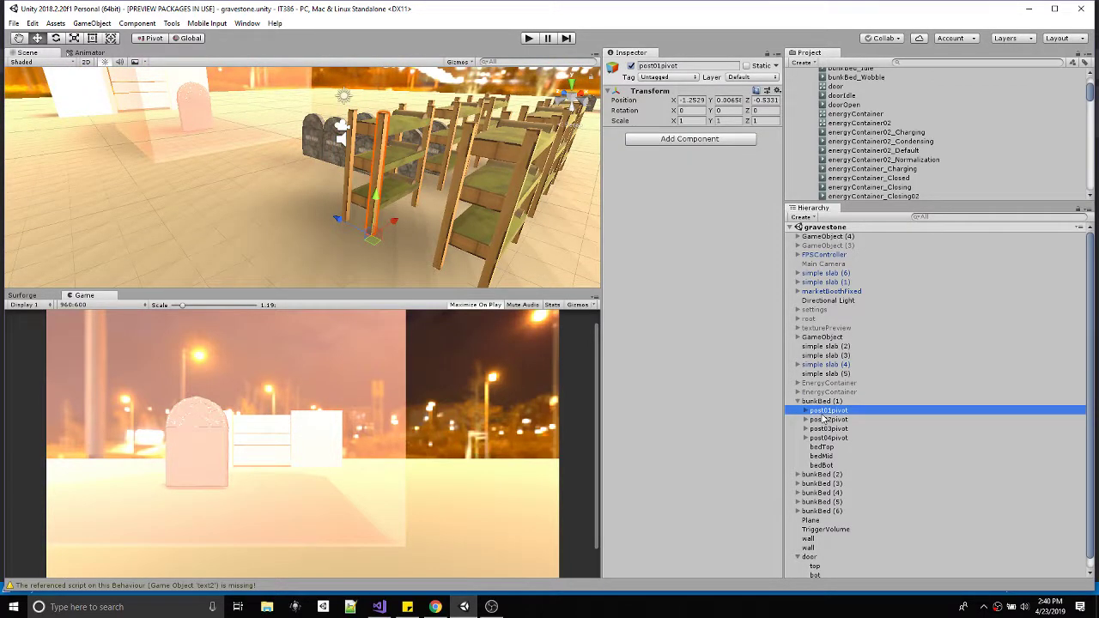
drag(394, 230, 311, 210)
click(841, 420)
click(829, 428)
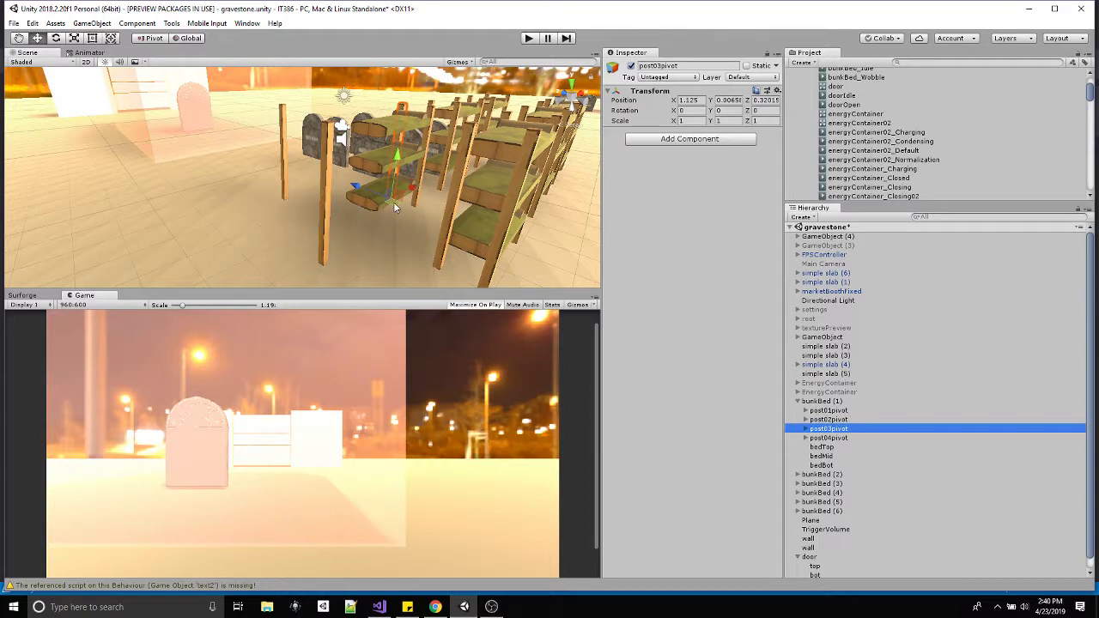
drag(393, 206, 361, 180)
click(828, 438)
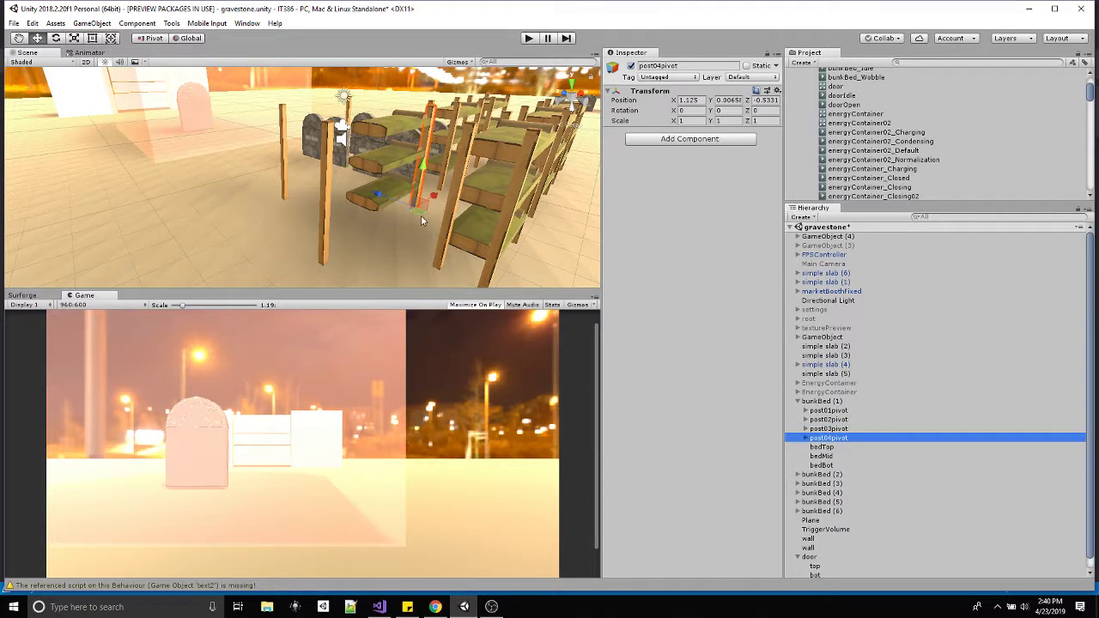
drag(421, 215, 469, 191)
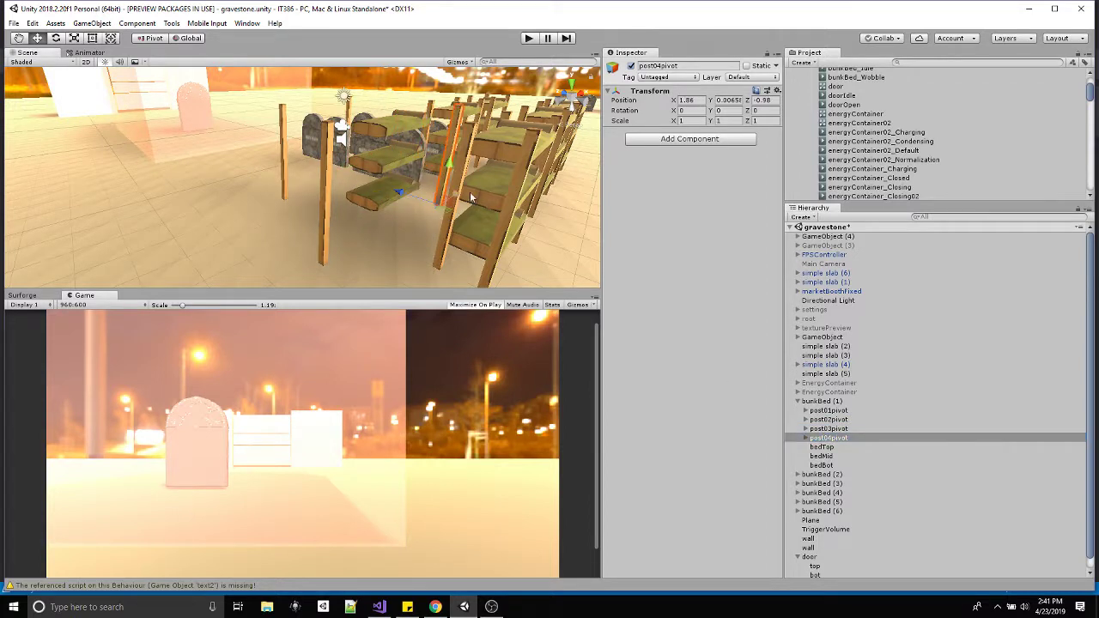
click(822, 448)
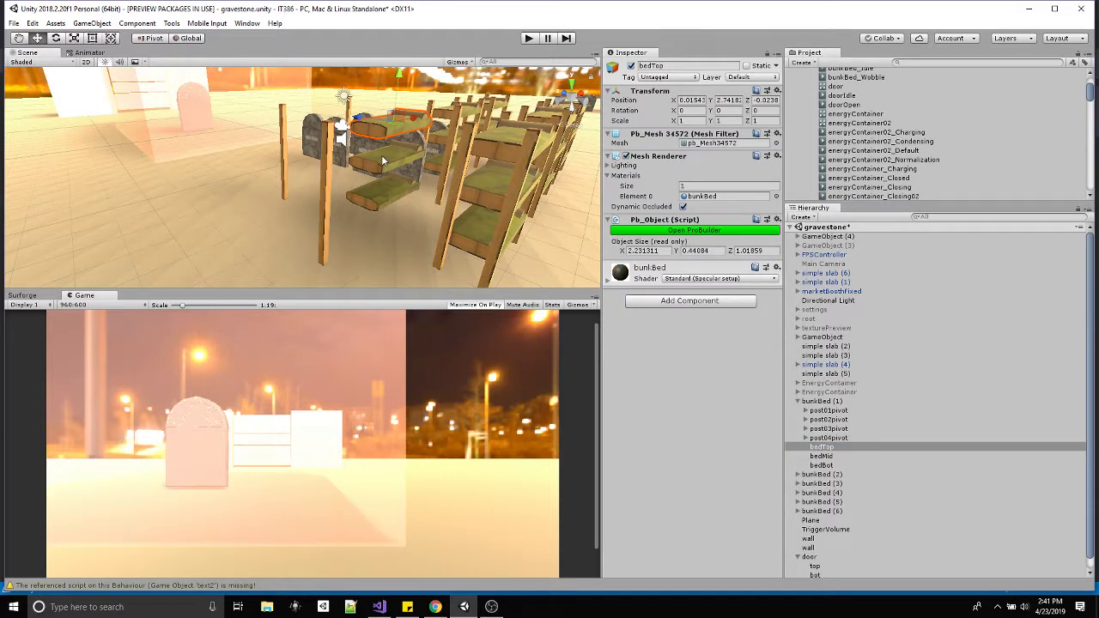
click(382, 200)
Undo all the position changes made to the post pivots of bunkBed (1)
key(ctrl+z)
key(ctrl+z)
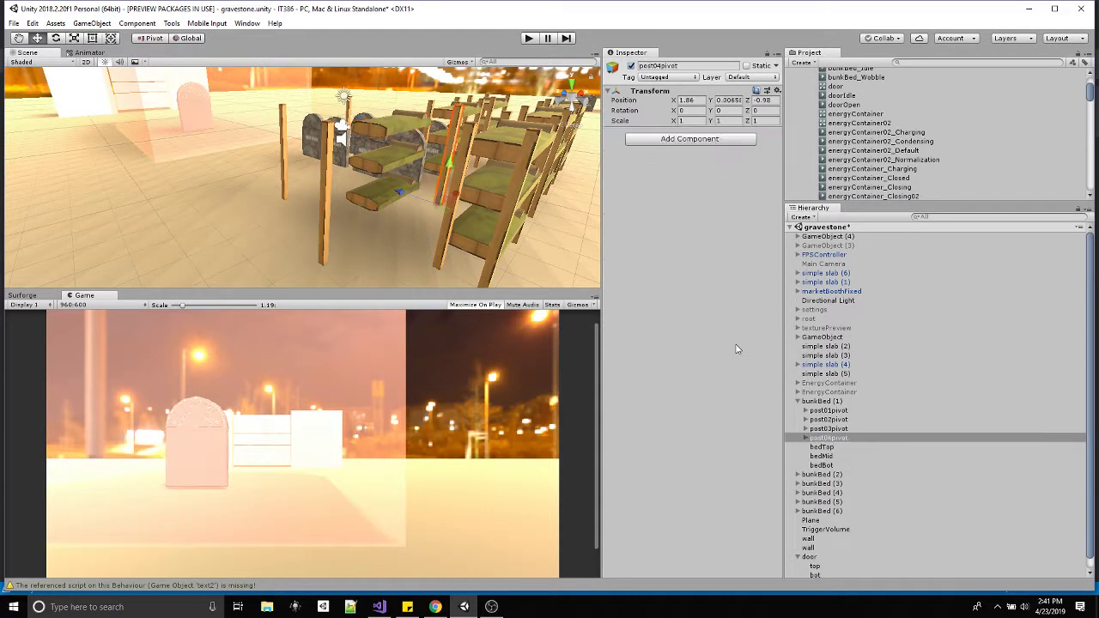
key(ctrl+z)
key(ctrl+z)
key(ctrl+z)
key(ctrl+z)
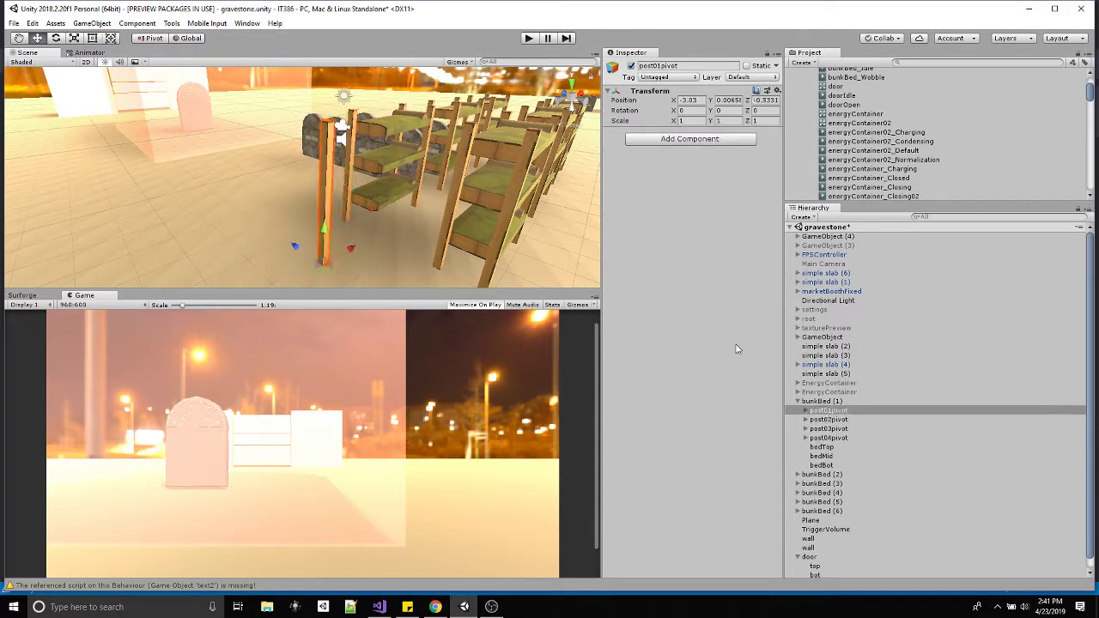
key(ctrl+z)
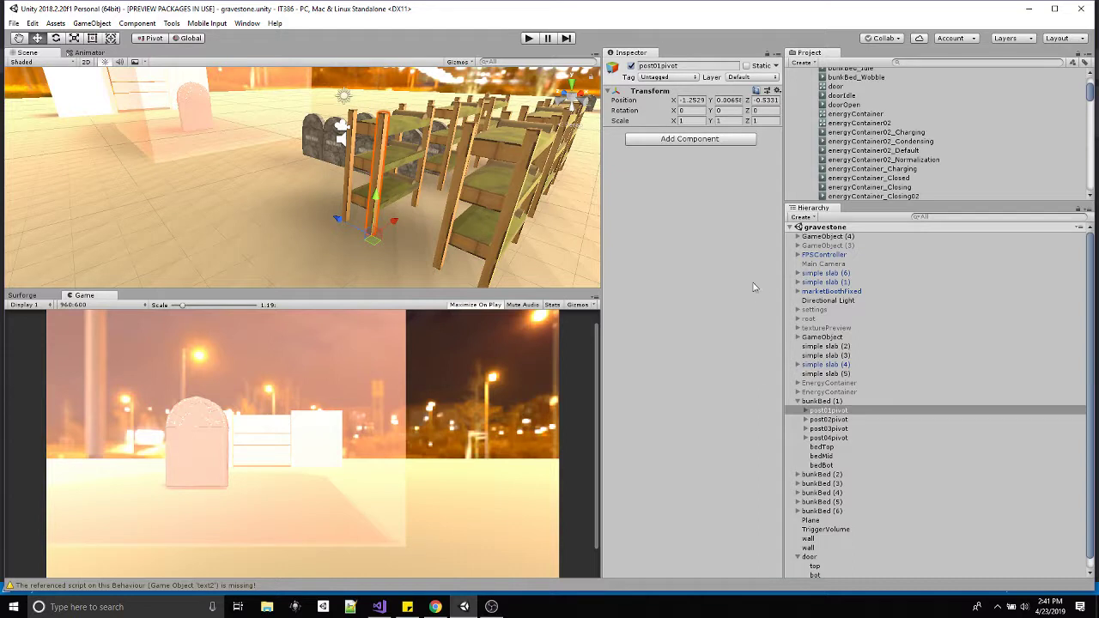
Try rotating post01pivot and post02pivot individually, undoing each rotation
click(845, 412)
key(e)
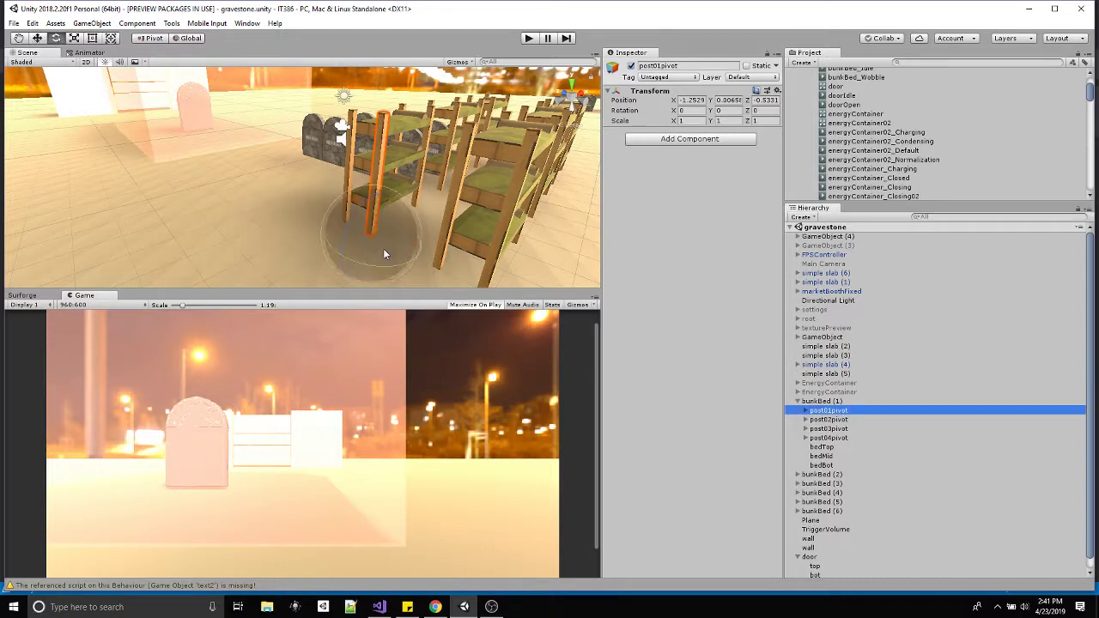
mouse_move(383, 248)
mouse_down()
mouse_move(373, 246)
mouse_move(369, 261)
mouse_up()
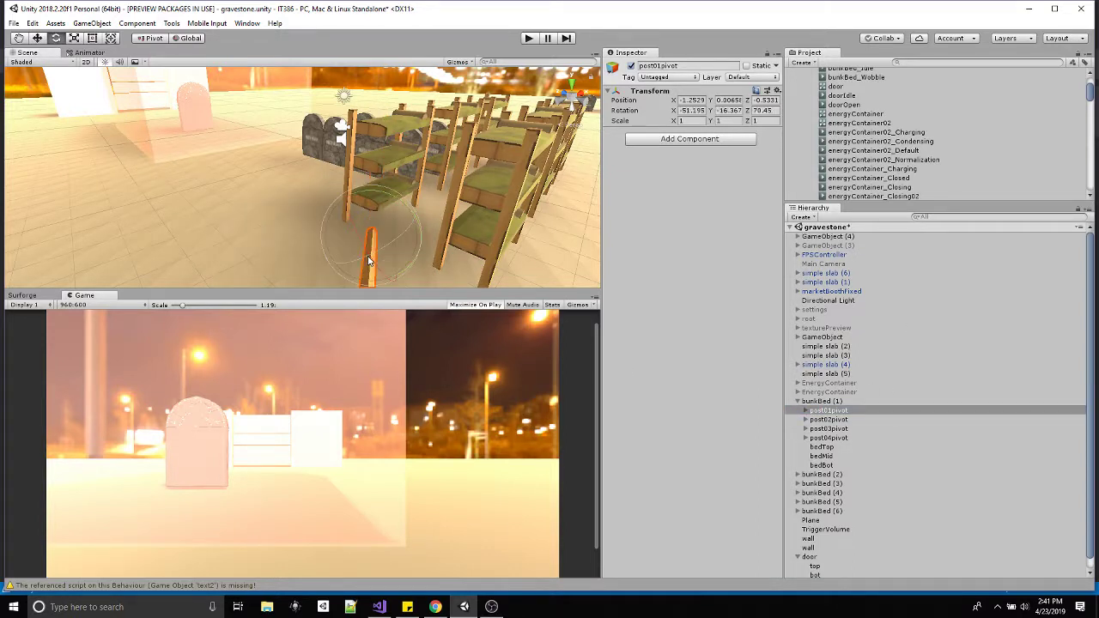
key(ctrl+z)
click(830, 420)
right_drag(481, 215, 522, 229)
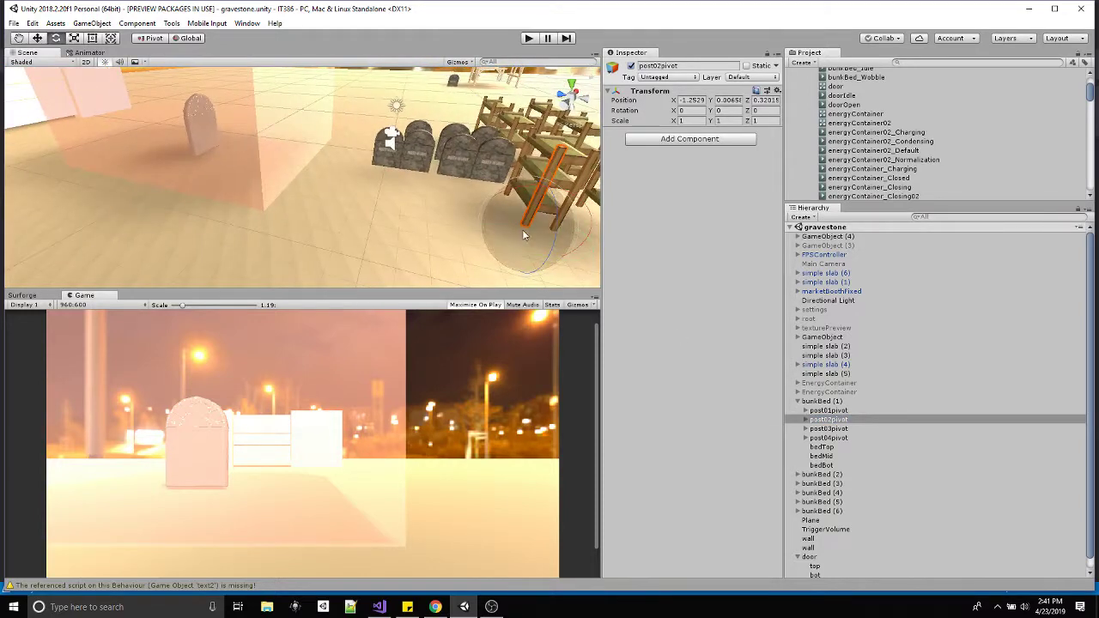
drag(545, 218, 450, 209)
key(ctrl+z)
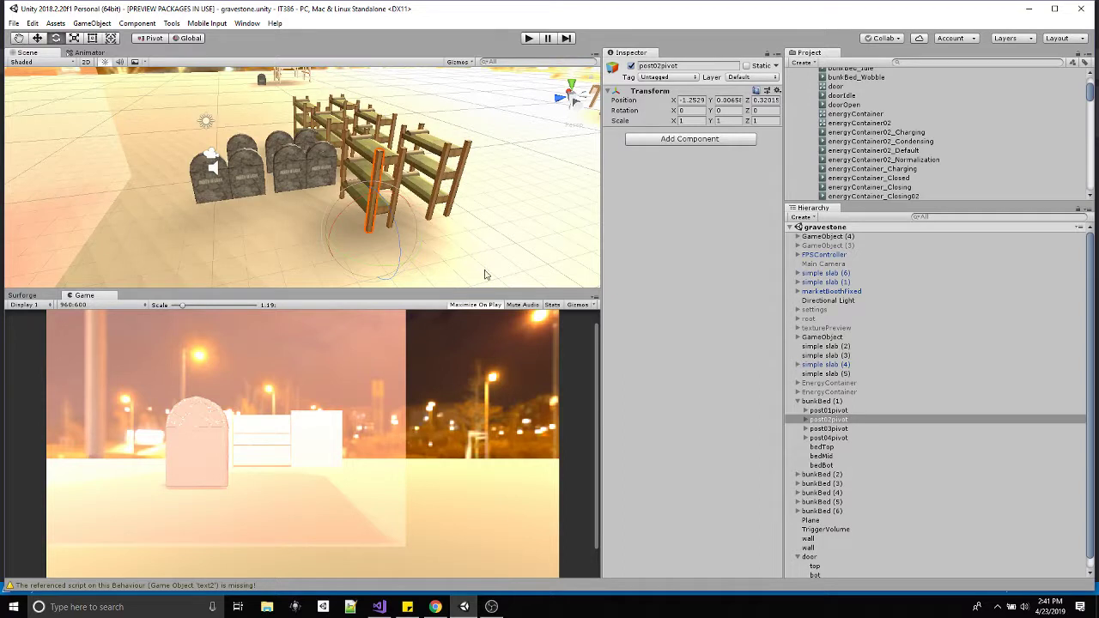
Enlarge the Project asset list and compare the parent bunkBed (1) with its child post02pivot
click(824, 401)
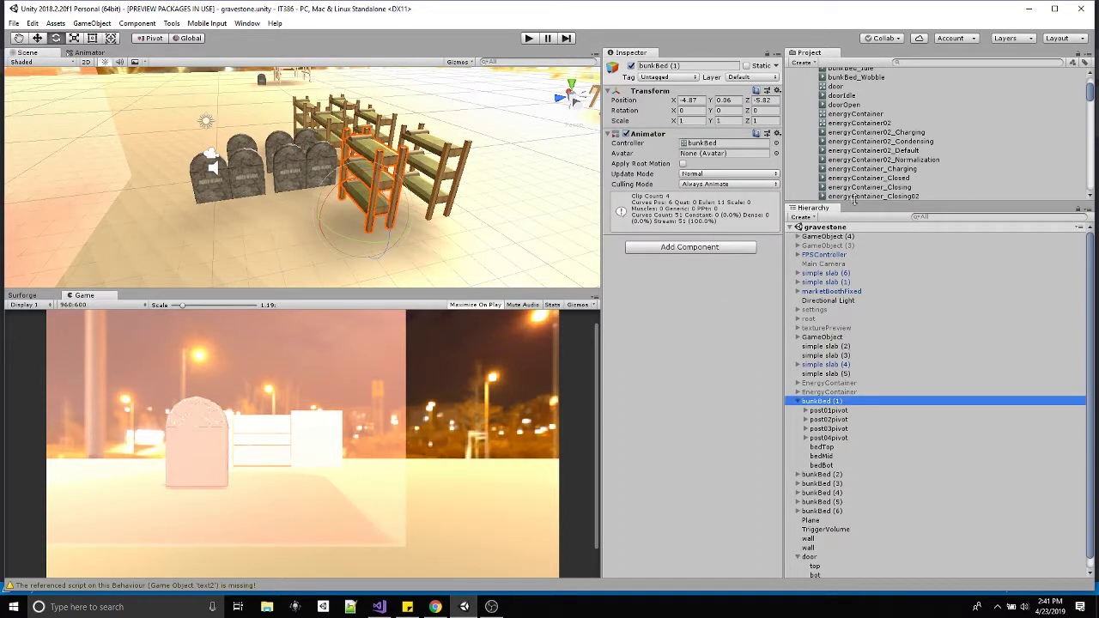
drag(854, 200, 854, 279)
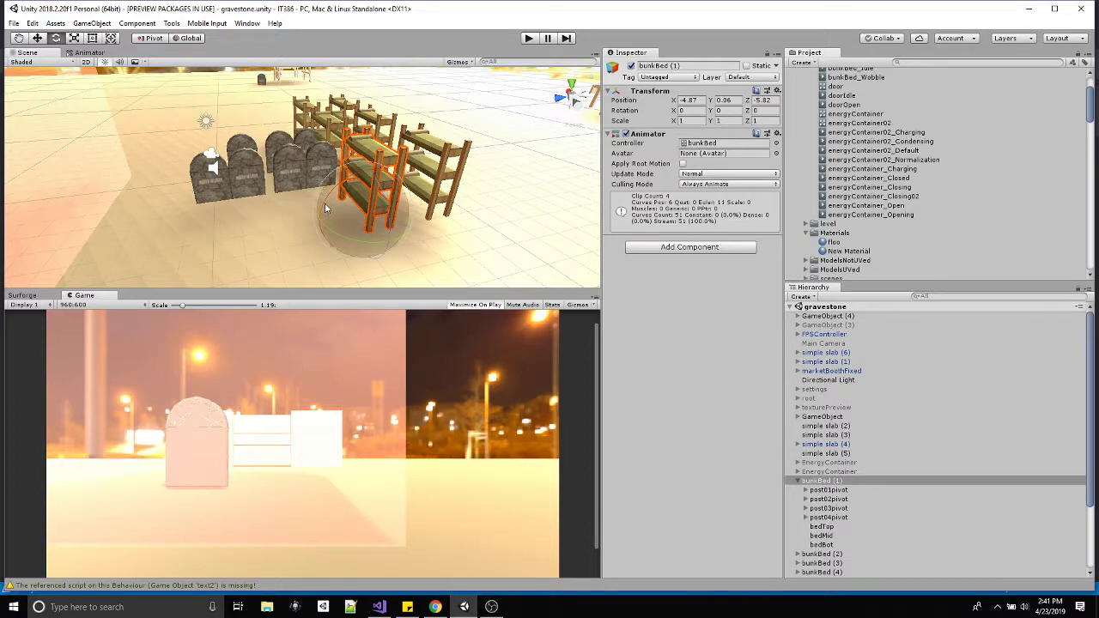
click(826, 484)
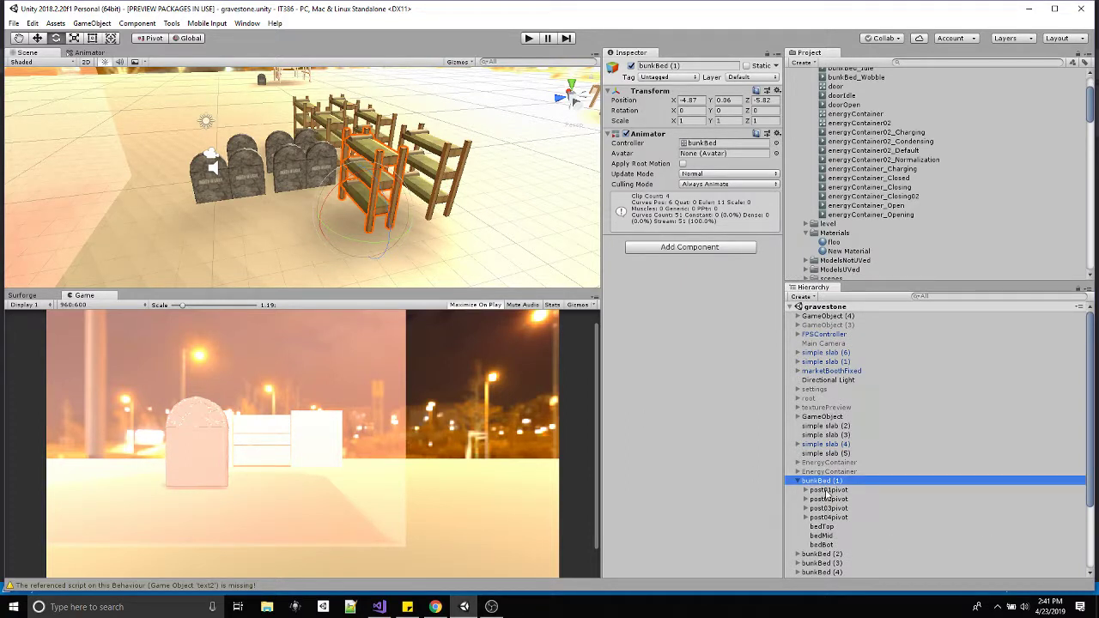
click(827, 499)
Try moving the whole bunkBed (1) along Z to -4.67, and undo the move
click(824, 483)
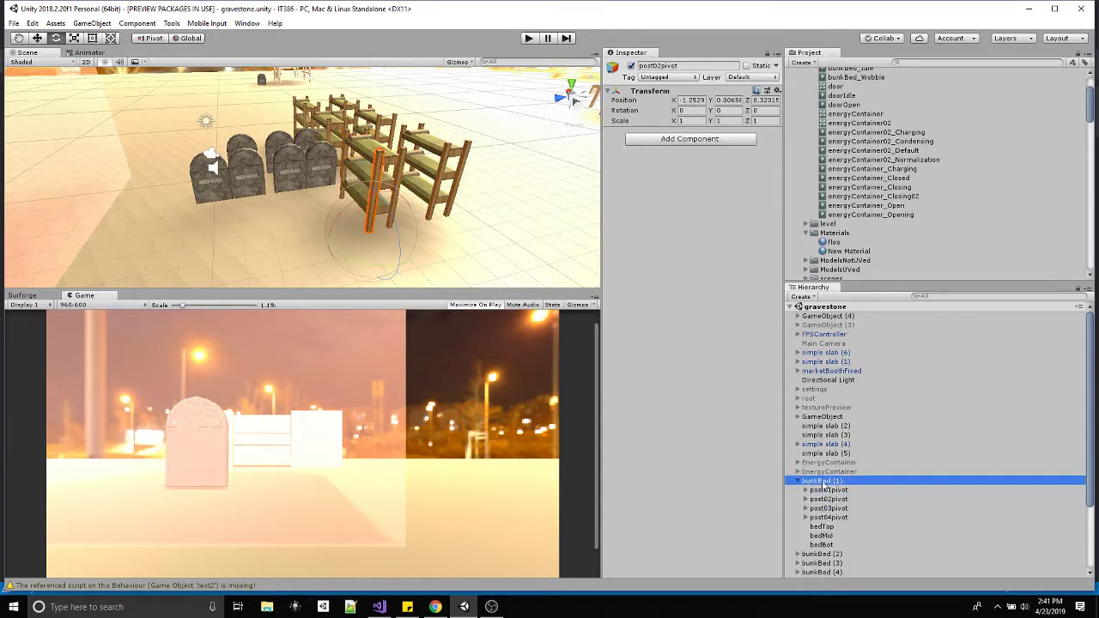
key(w)
drag(365, 219, 309, 222)
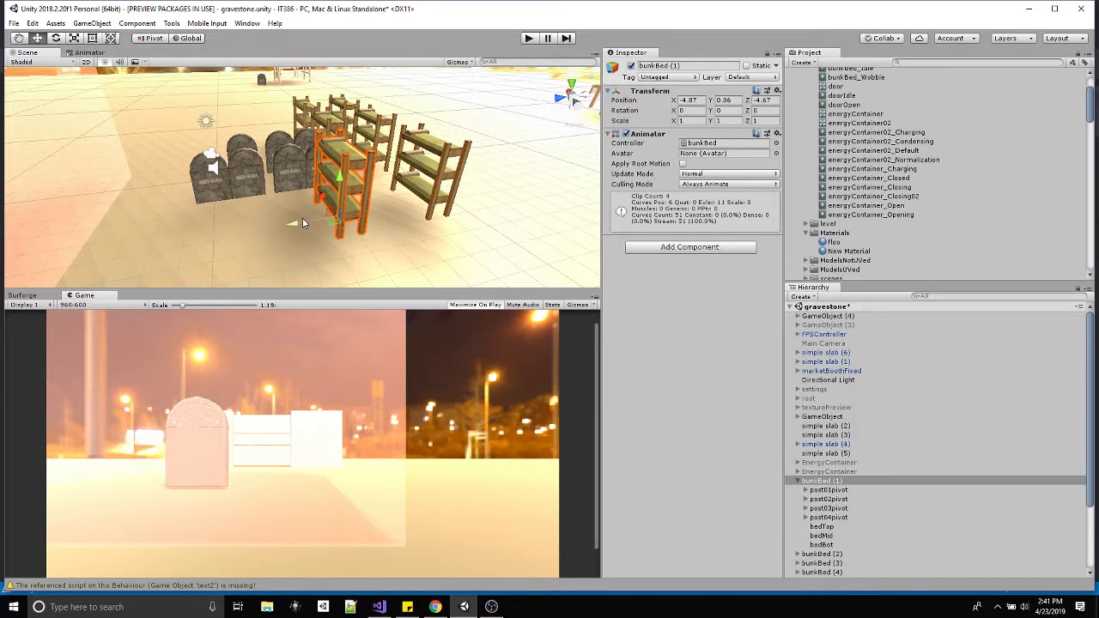
key(ctrl+s)
Inspect the bunkBed controller, the bunkBed_Collapse and bunkBed_Idle clips in the animation folder, and the bunkBed (1) object
scroll(877, 150, up, 3)
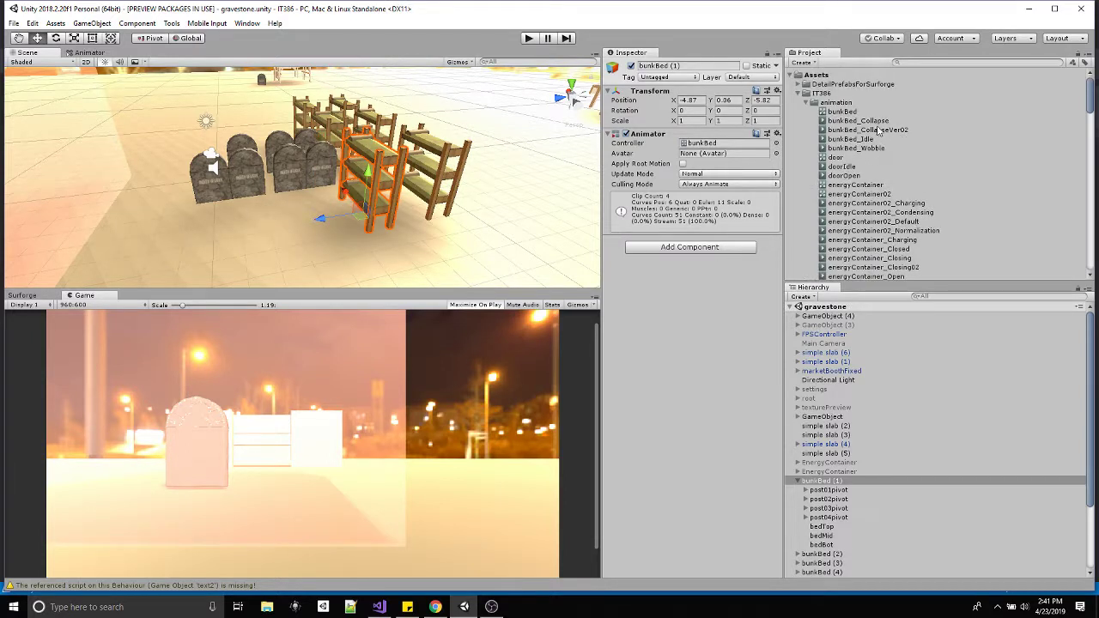
click(837, 112)
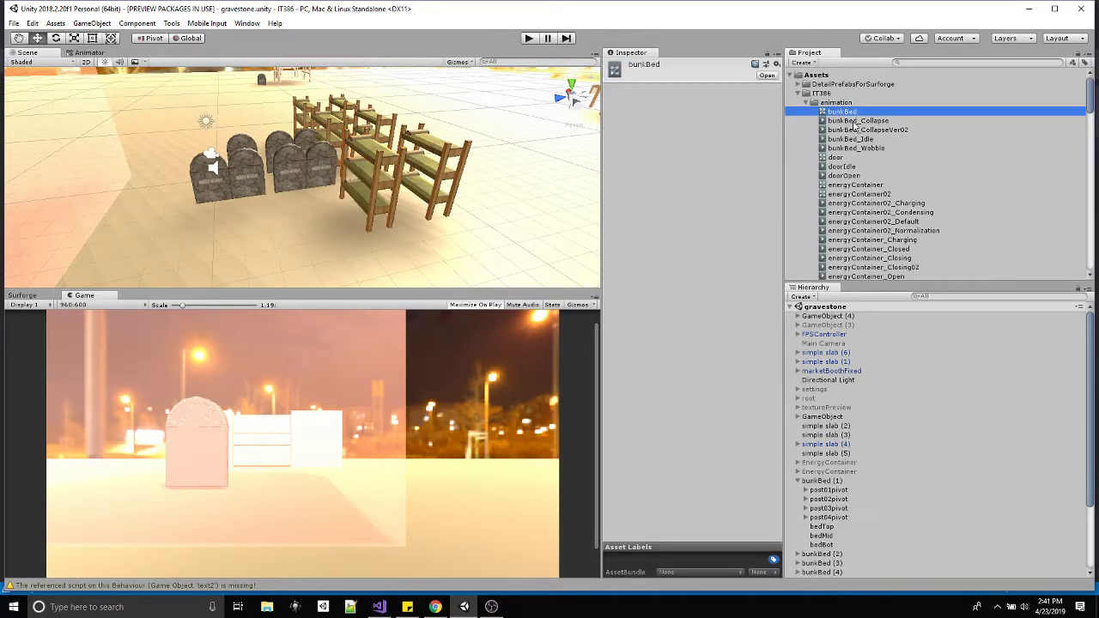
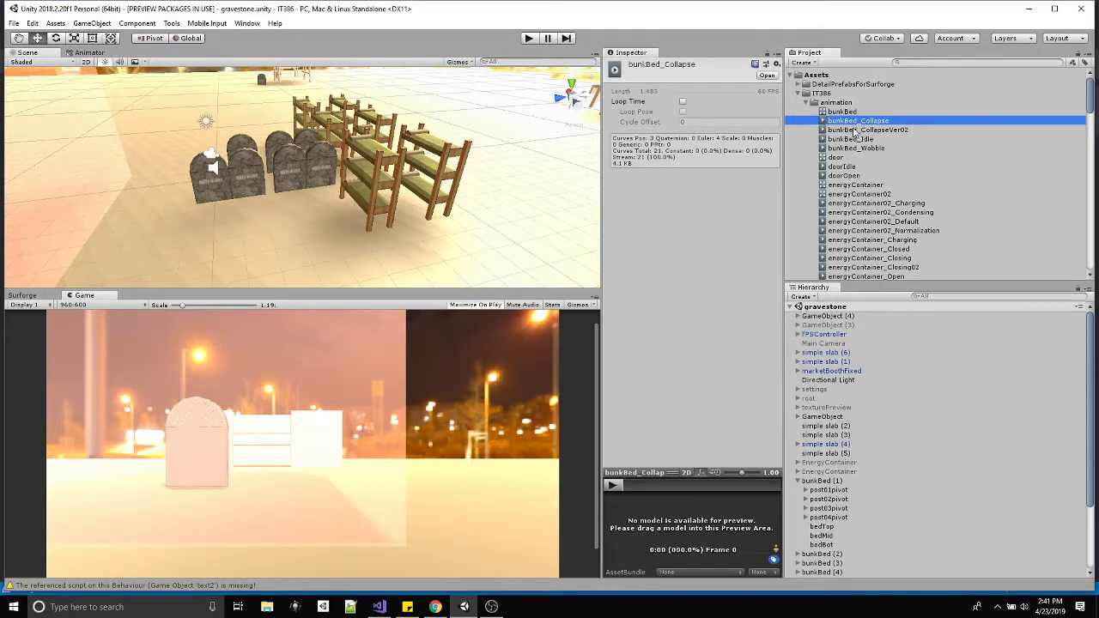
click(854, 140)
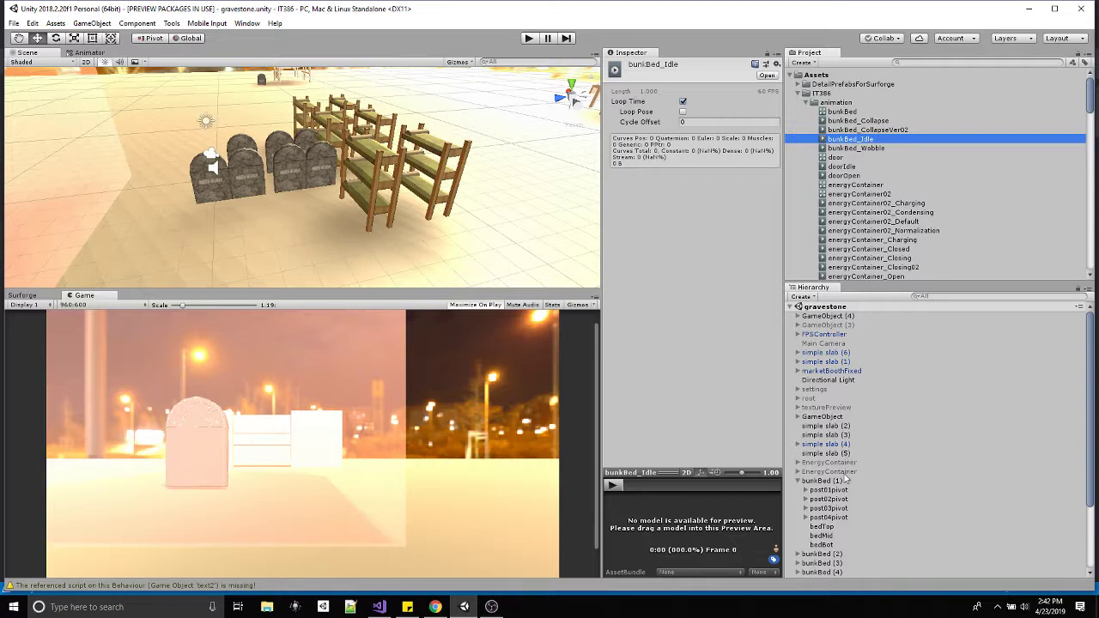
scroll(846, 479, down, 3)
click(824, 391)
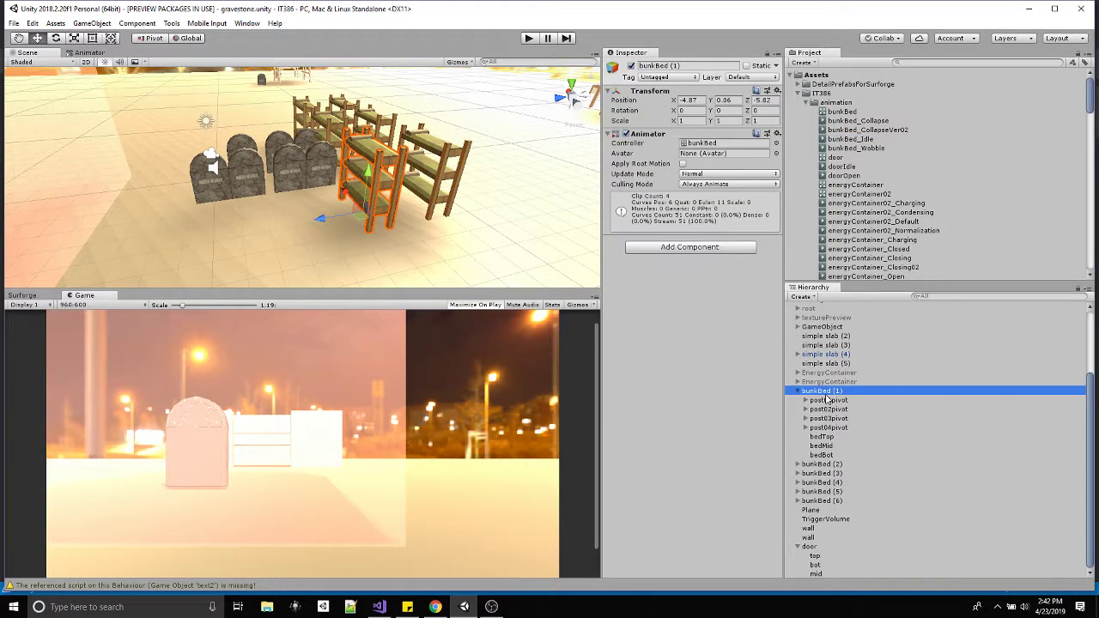
View the asset types that can be created in the animation folder, including Animator Controller, and dismiss the list
click(829, 103)
right_click(832, 104)
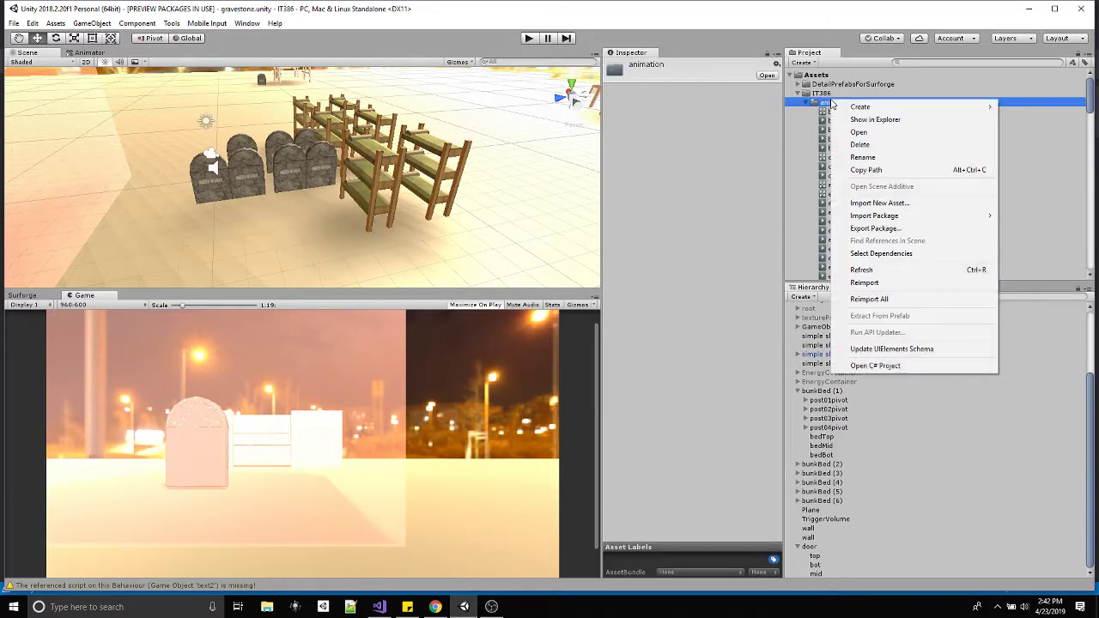
mouse_move(850, 108)
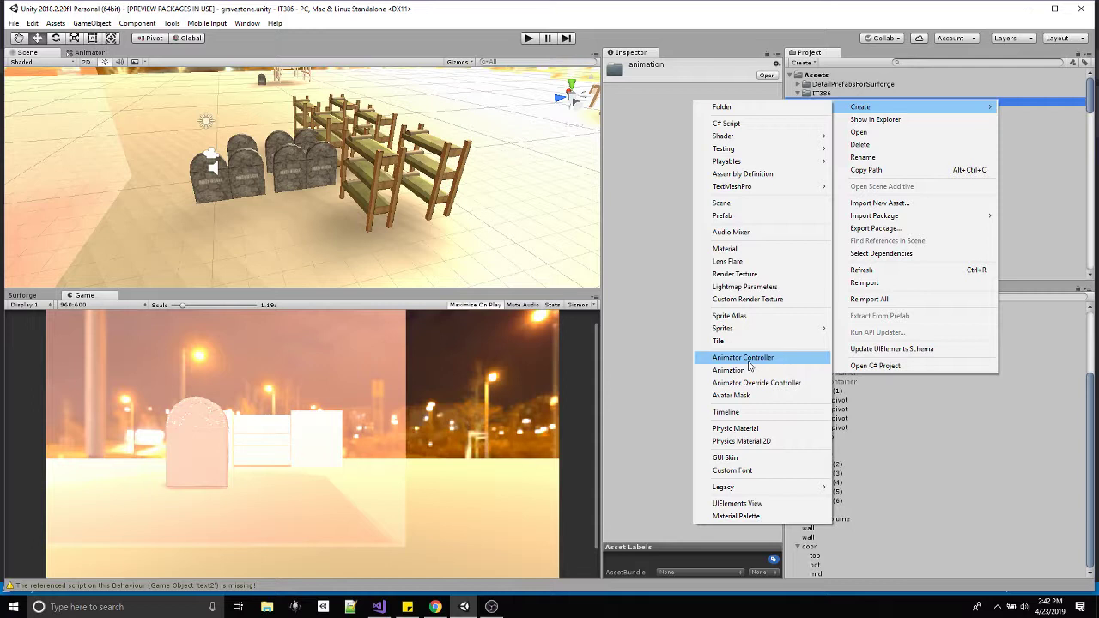
click(927, 400)
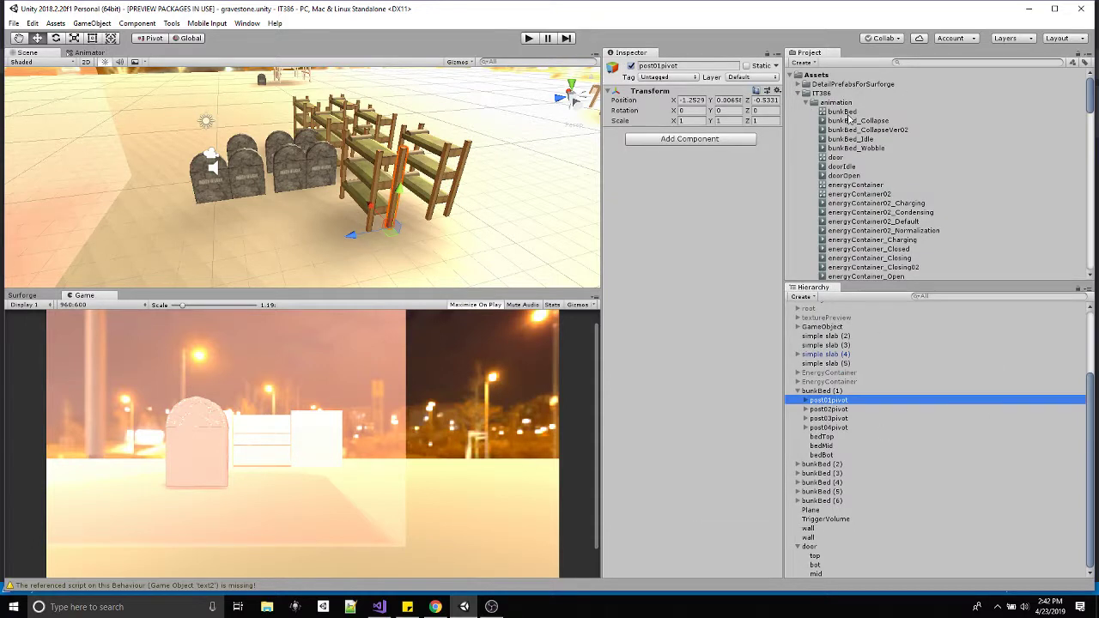
Examine the bunkBed controller asset and the Animator component that uses it on the parent bunkBed (1)
click(845, 112)
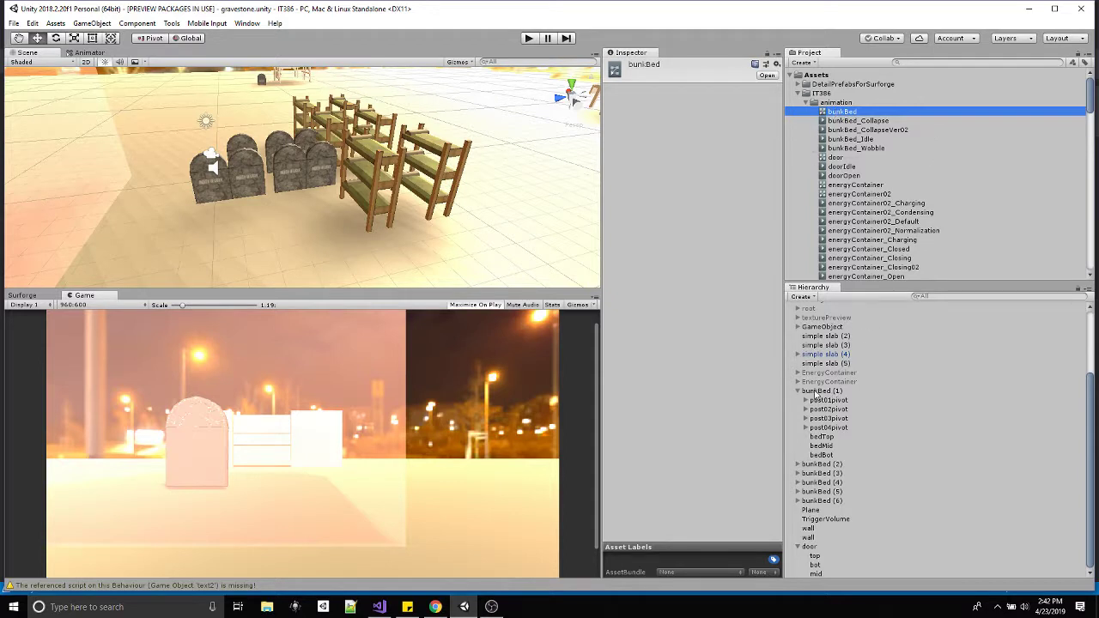
click(818, 391)
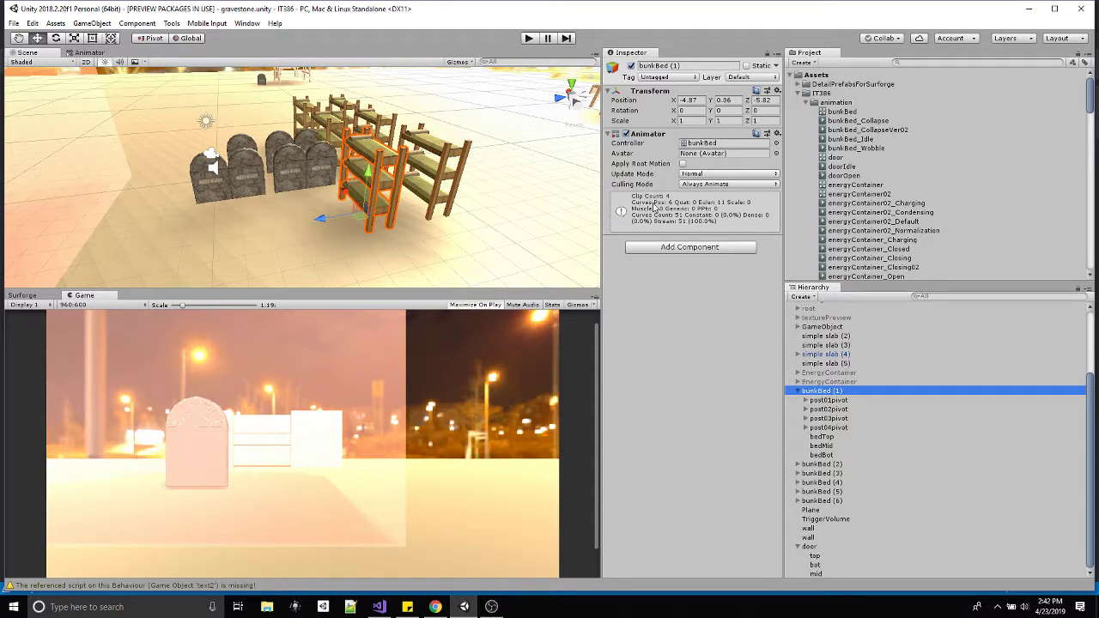
click(826, 407)
click(832, 392)
Toggle post01pivot's active state off and on repeatedly, leaving it enabled
click(825, 400)
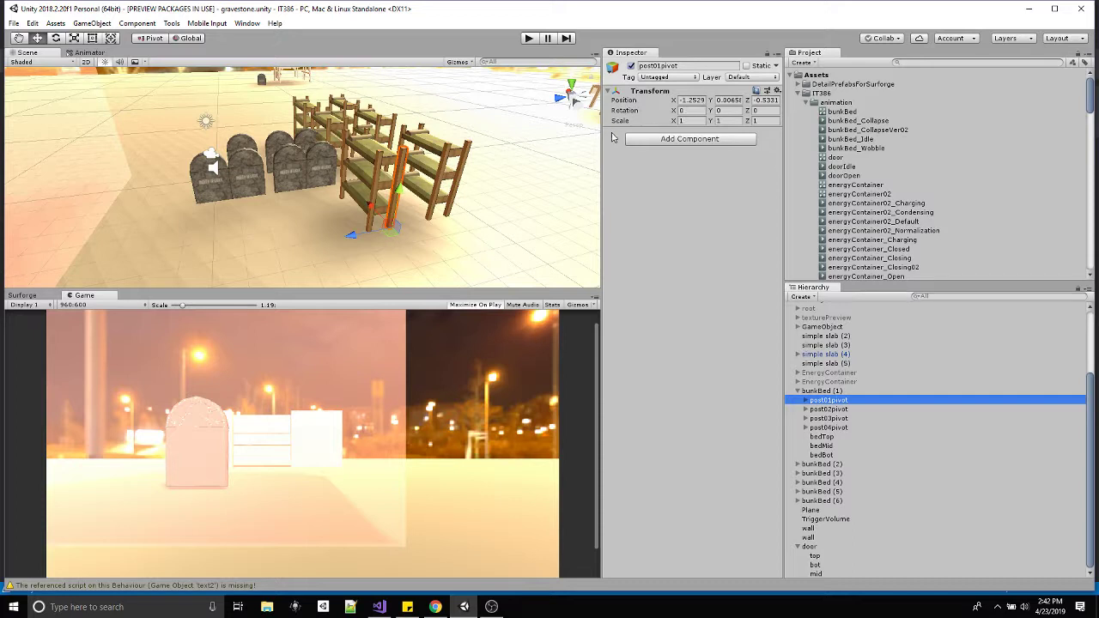
click(629, 73)
click(631, 66)
click(631, 66)
click(631, 66)
click(631, 66)
click(631, 66)
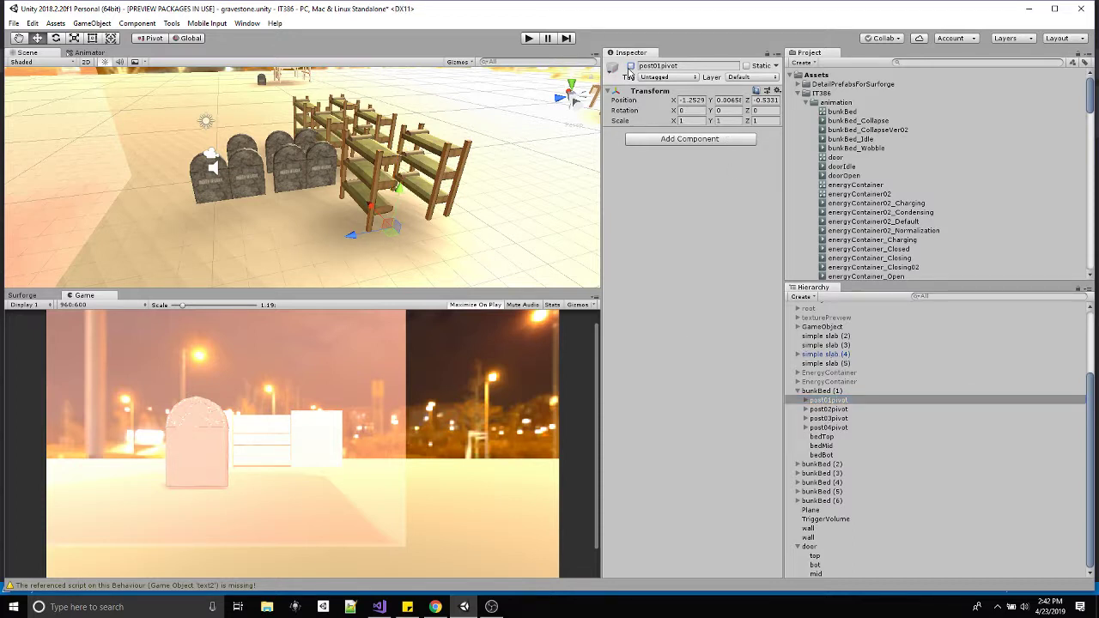
click(631, 66)
click(631, 67)
click(631, 67)
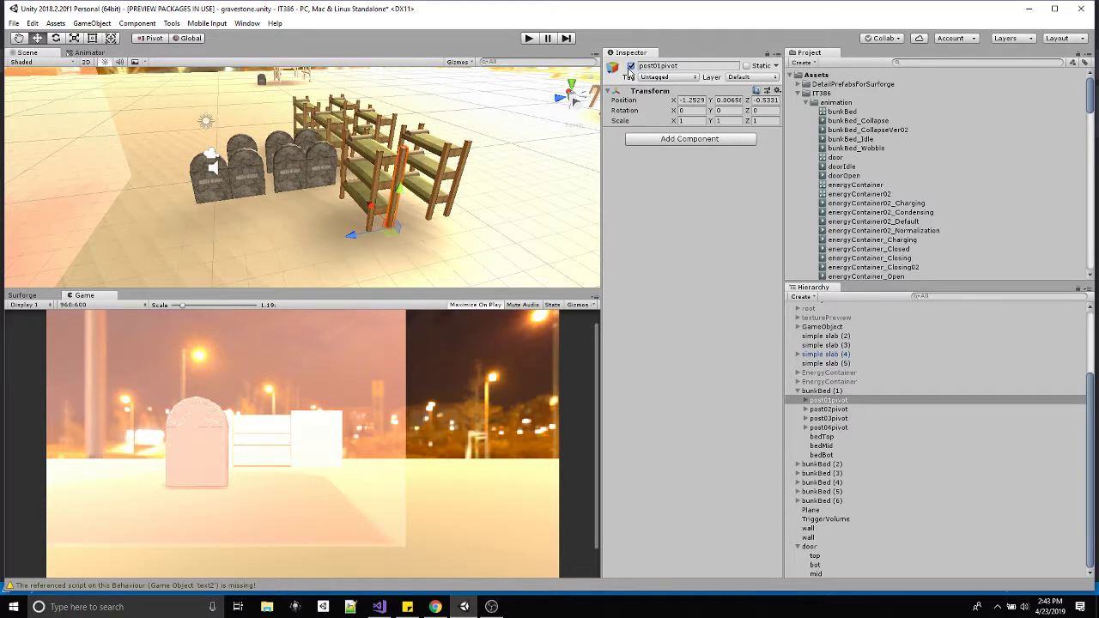
click(631, 67)
click(630, 67)
click(631, 67)
click(631, 67)
Select the parent bunkBed (1), dock the Animator view beside the Game view, and bring its state graph into view
click(829, 409)
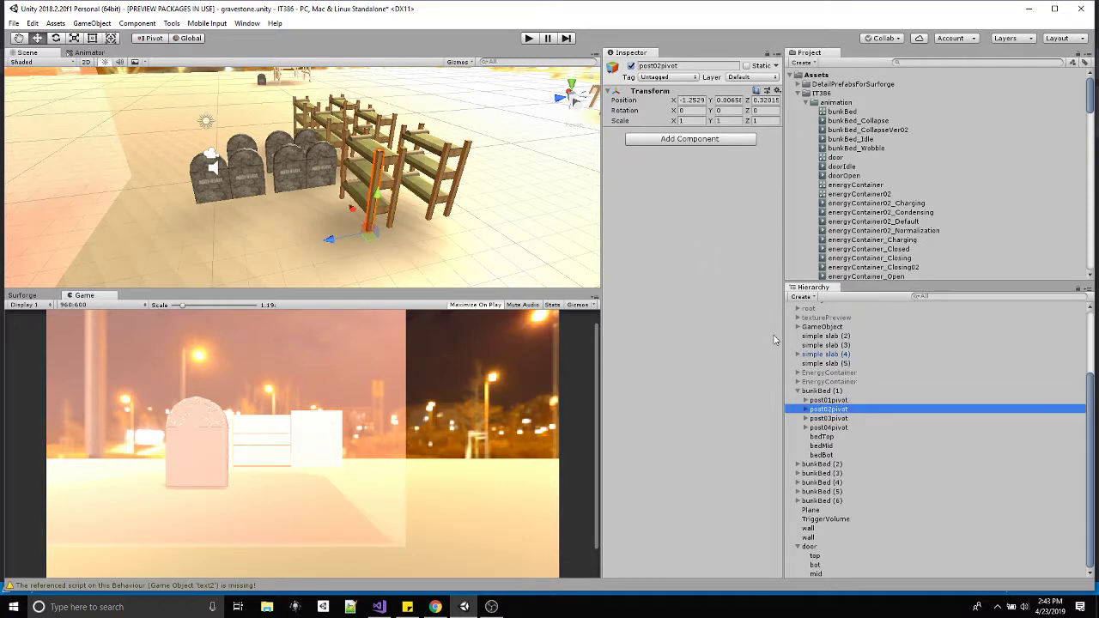
click(830, 391)
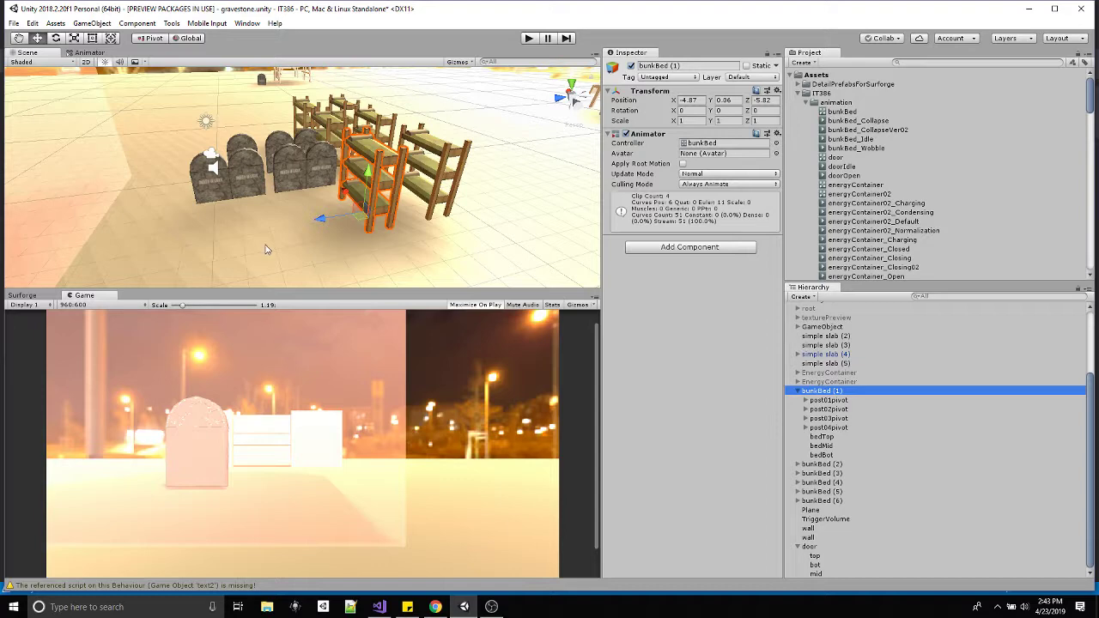
drag(89, 54, 142, 298)
middle_drag(450, 455, 407, 470)
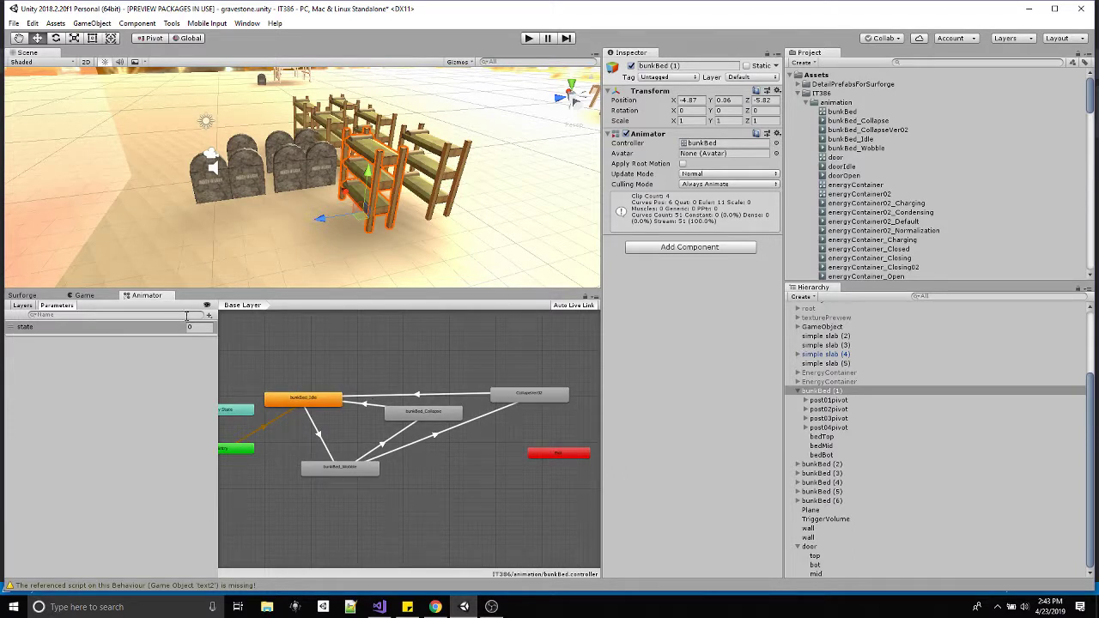
Open the Animation view and dock it beside the Animator view
click(247, 24)
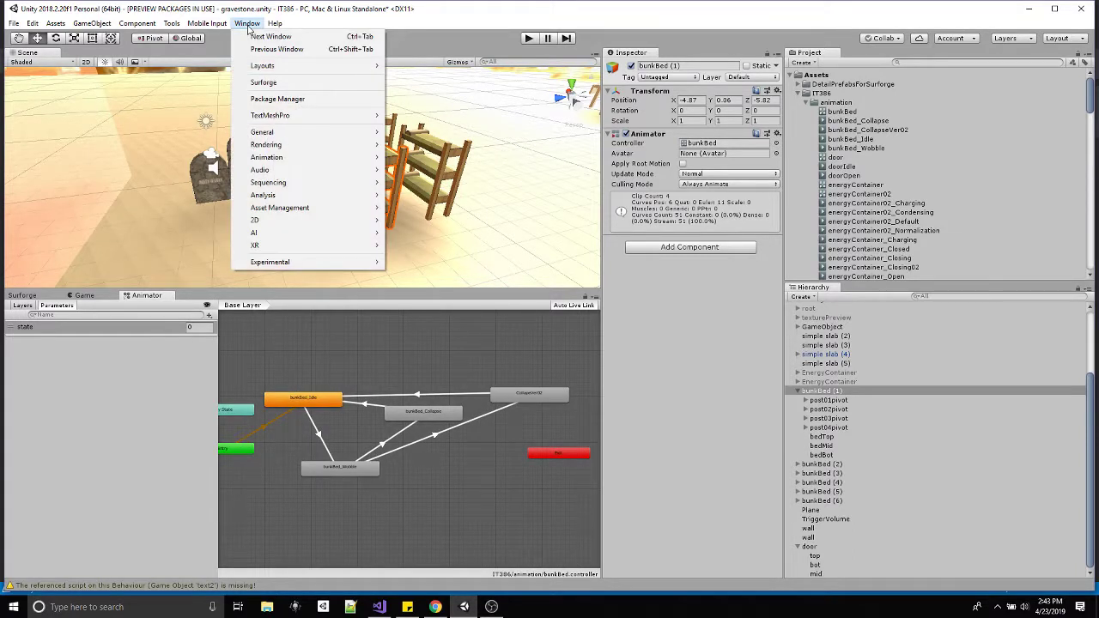
mouse_move(372, 158)
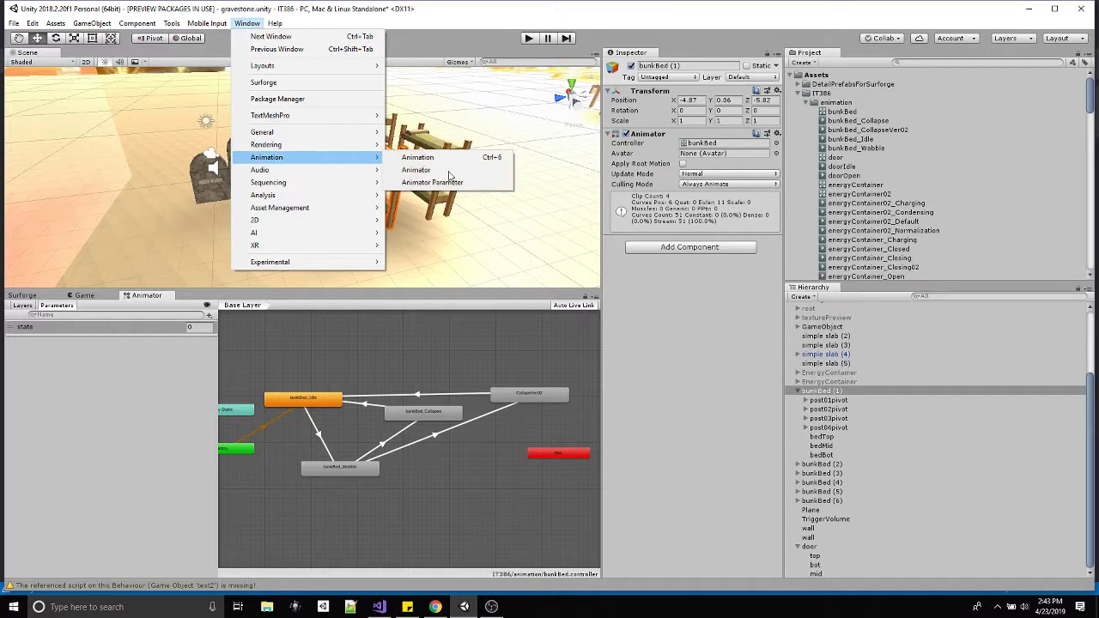
click(421, 170)
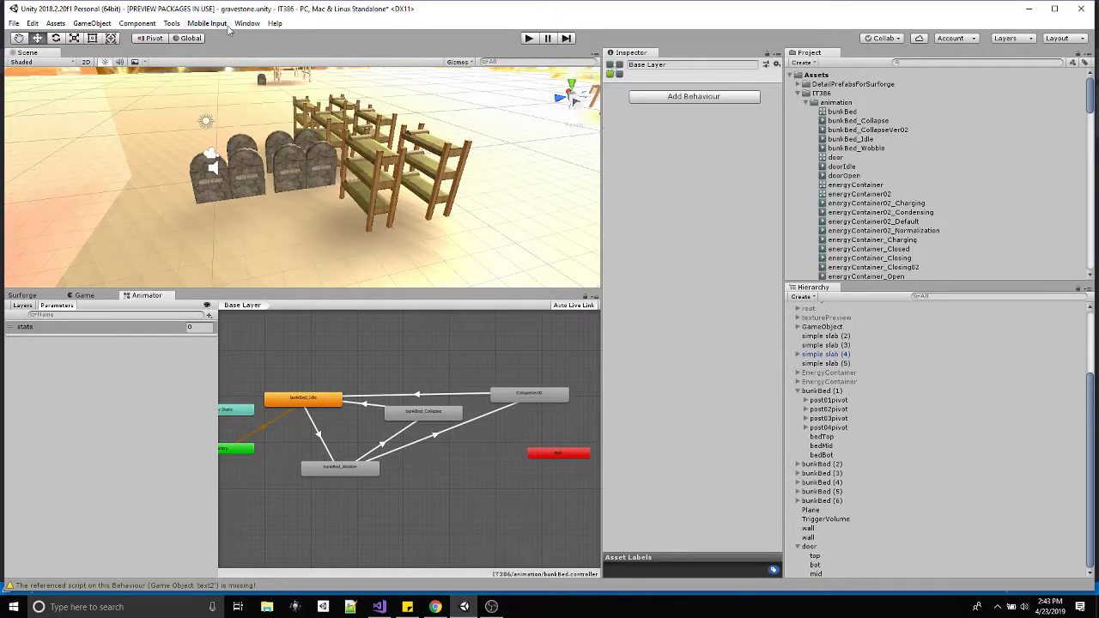
click(247, 24)
mouse_move(278, 157)
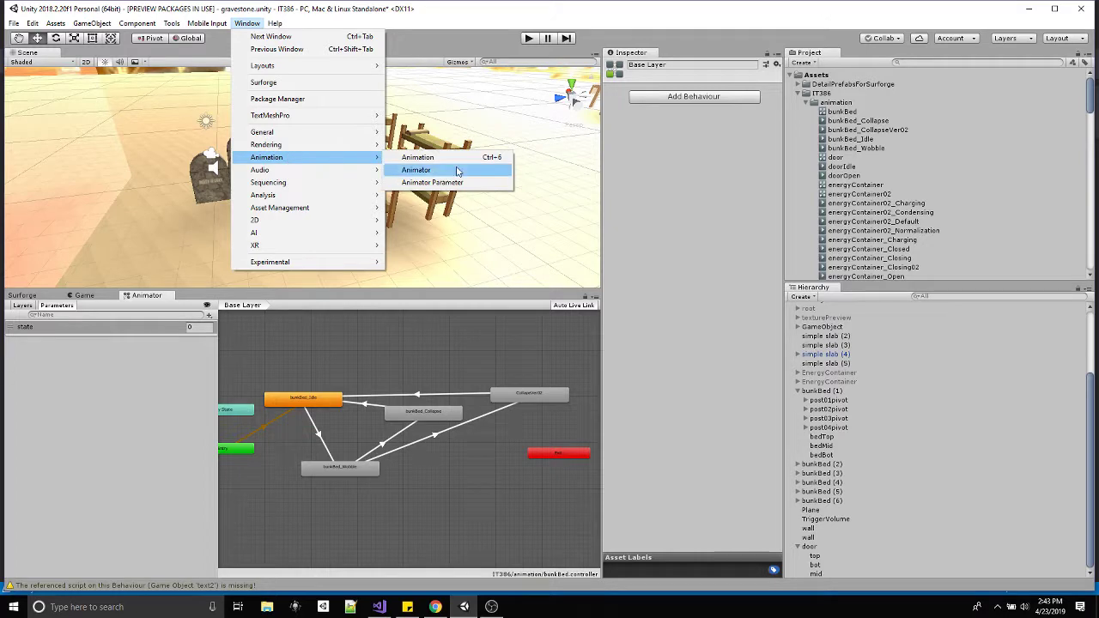
click(418, 158)
drag(422, 191, 206, 311)
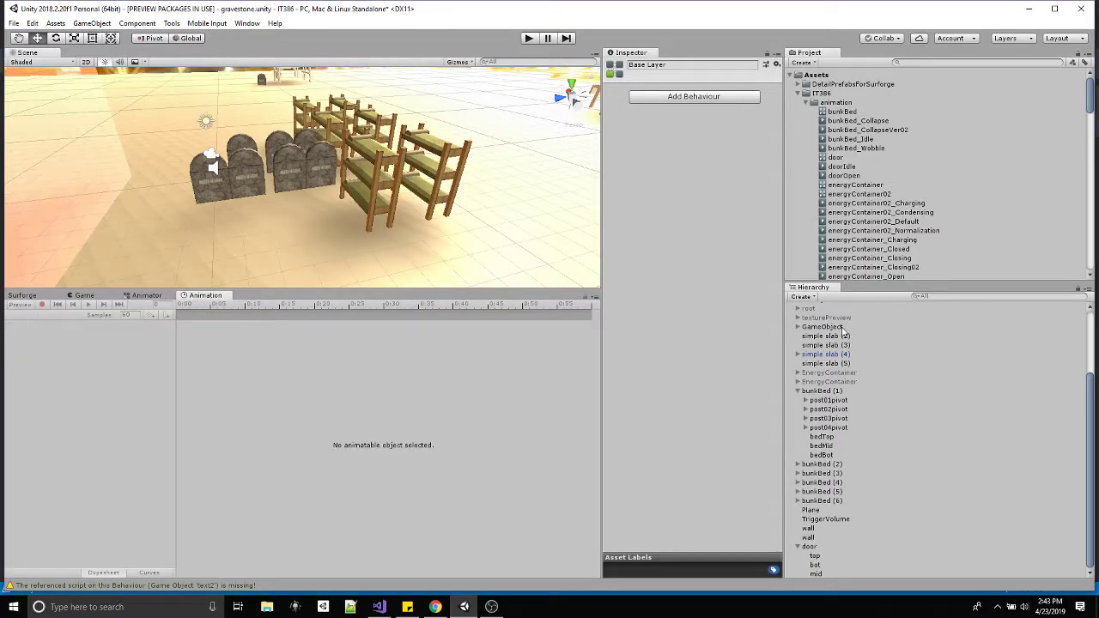
Select the parent bunkBed (1), view its list of animation clips, and return to the Animator graph
click(823, 391)
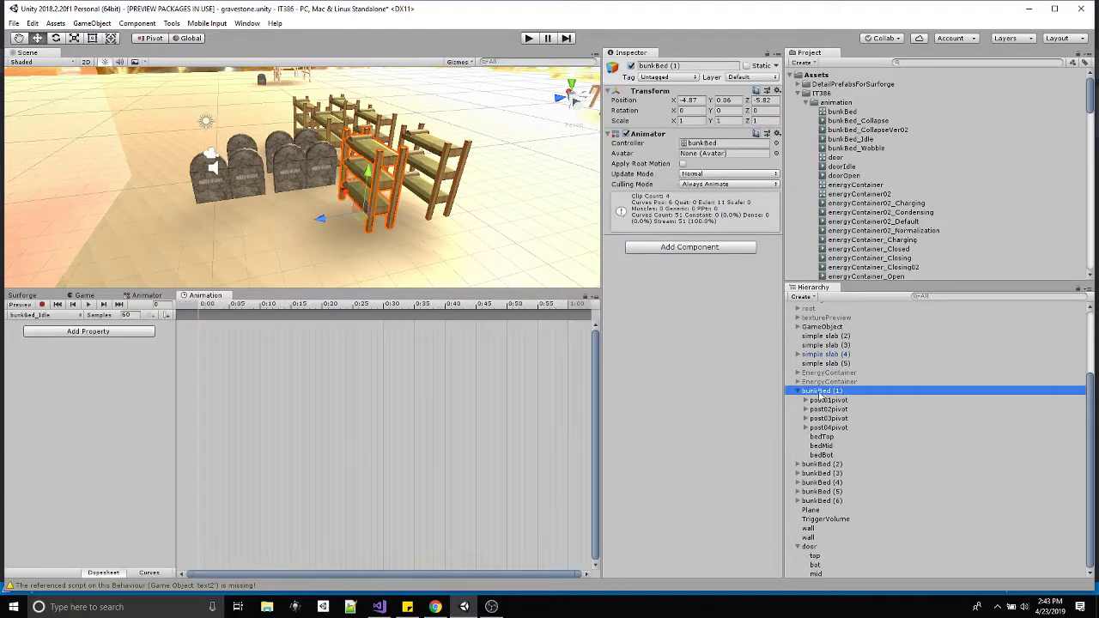
click(69, 320)
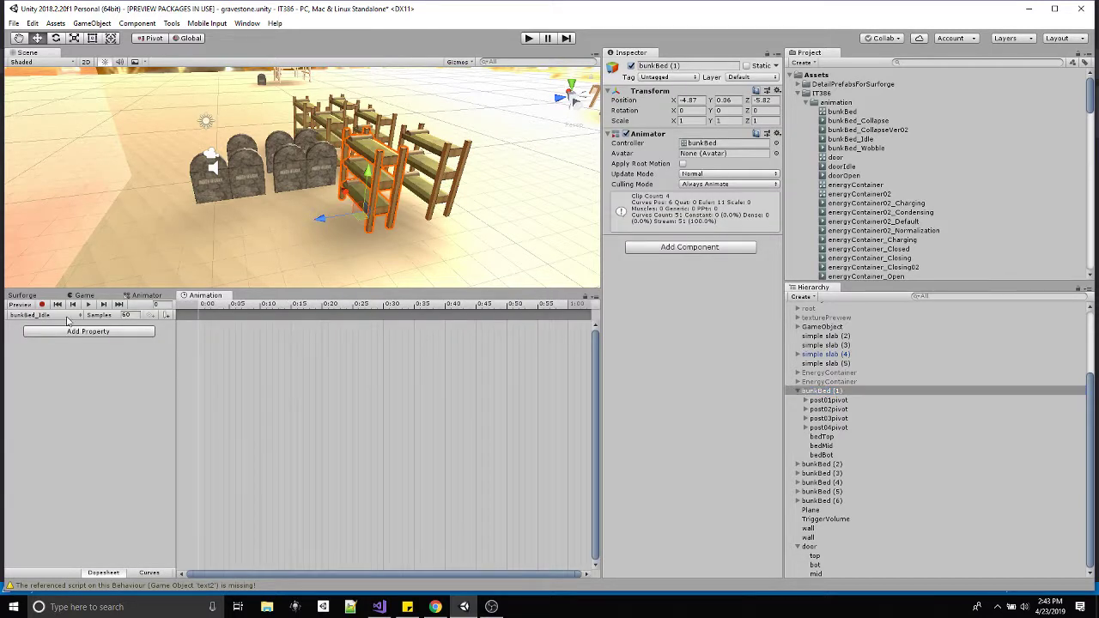
click(67, 316)
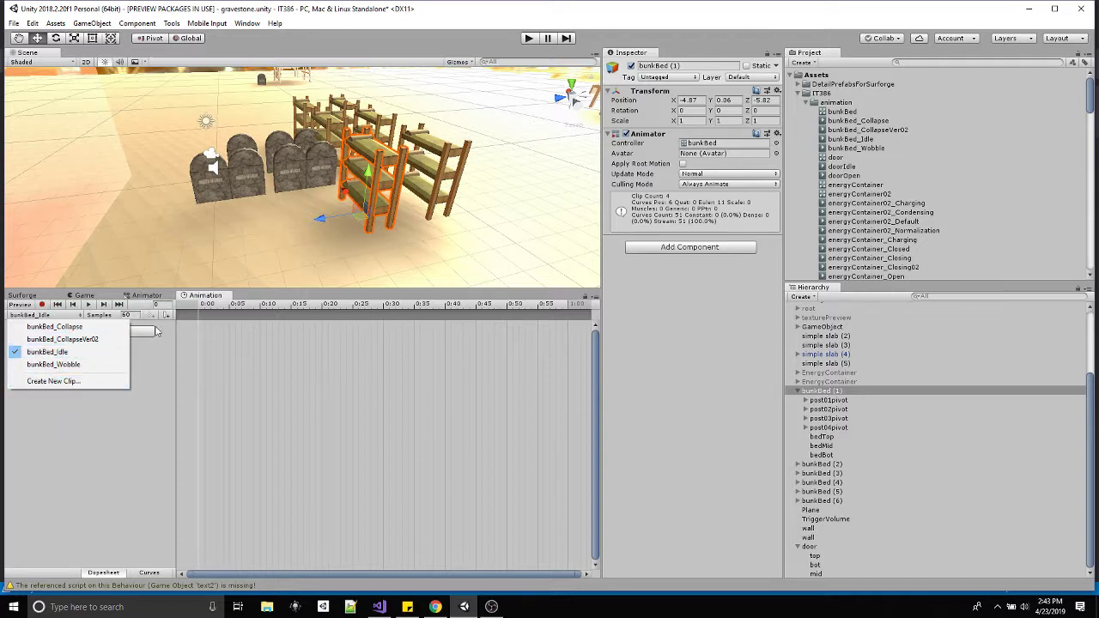
click(158, 295)
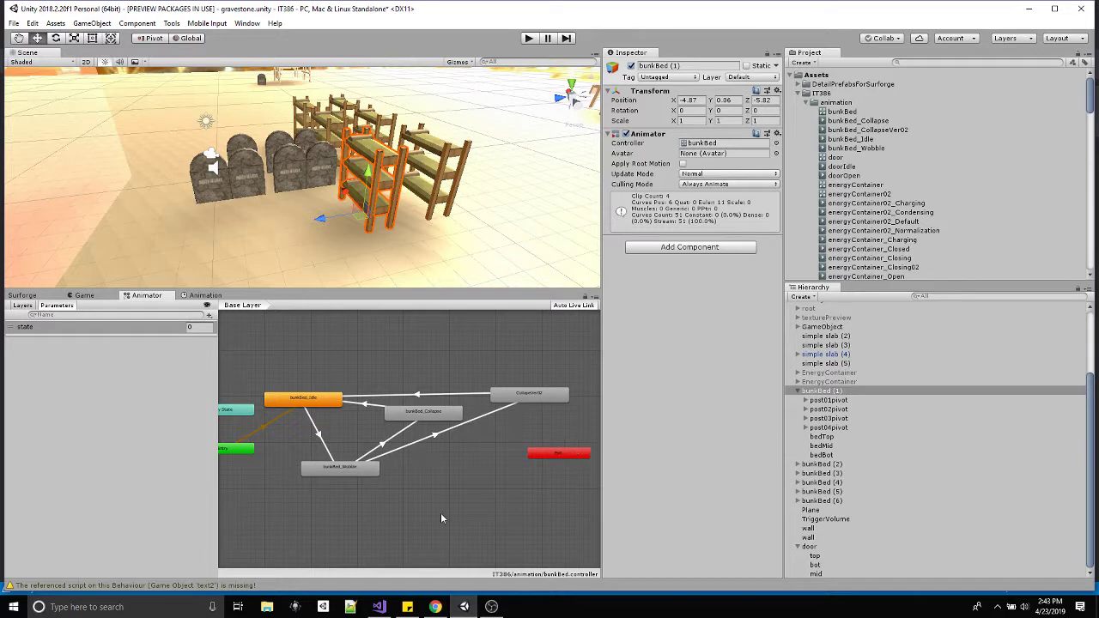
Create an Animator Controller named bunkBed02 in the animation folder
click(837, 103)
right_click(835, 102)
mouse_move(867, 109)
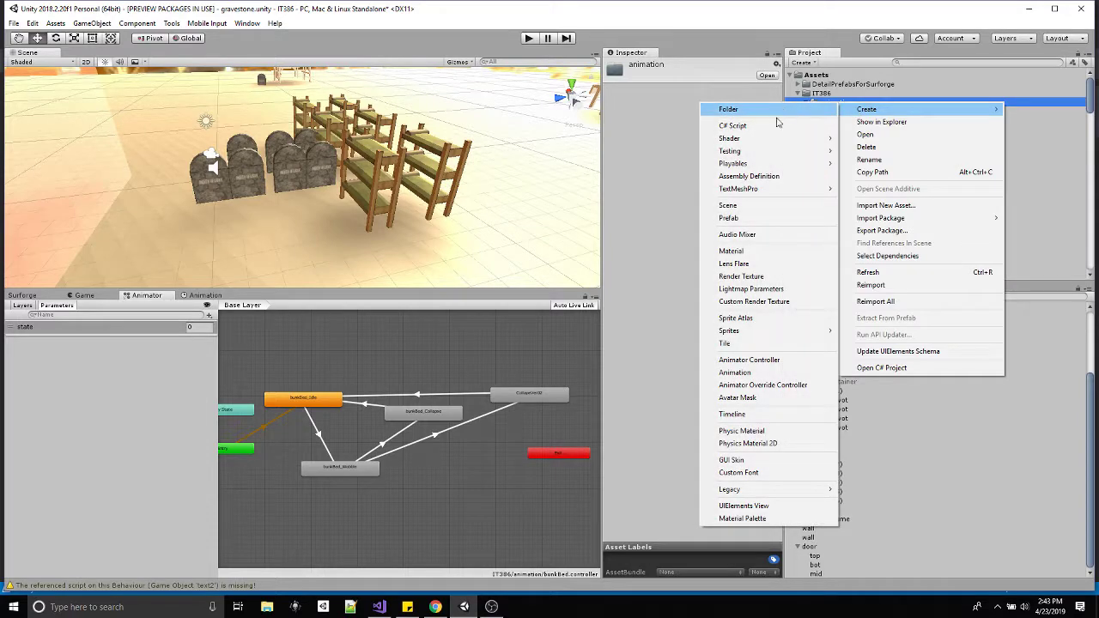
click(762, 364)
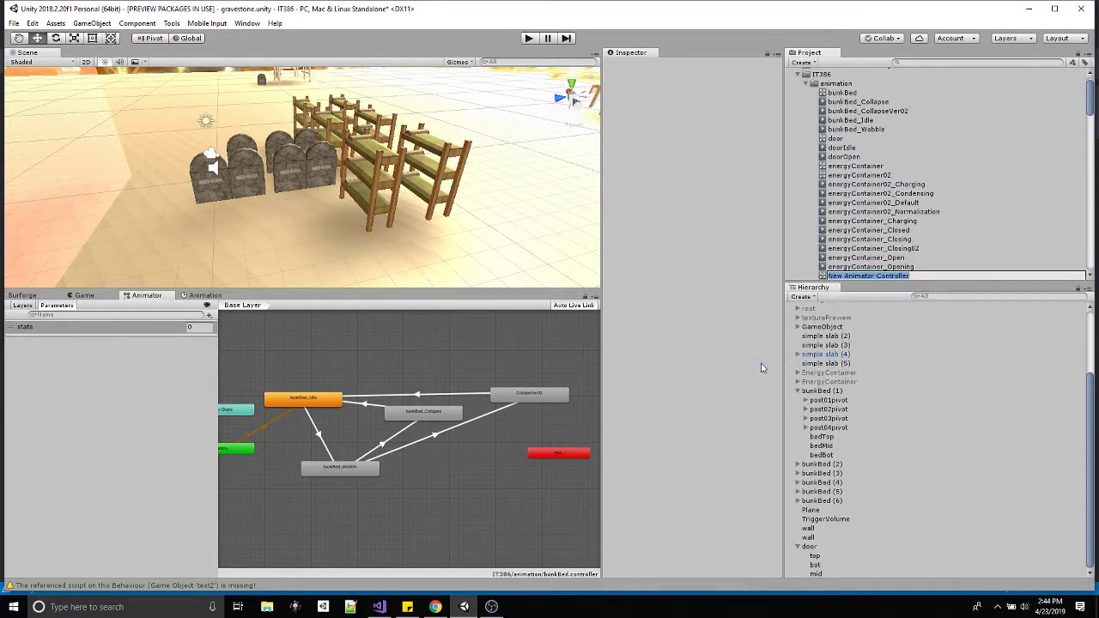
text(bunkBed0)
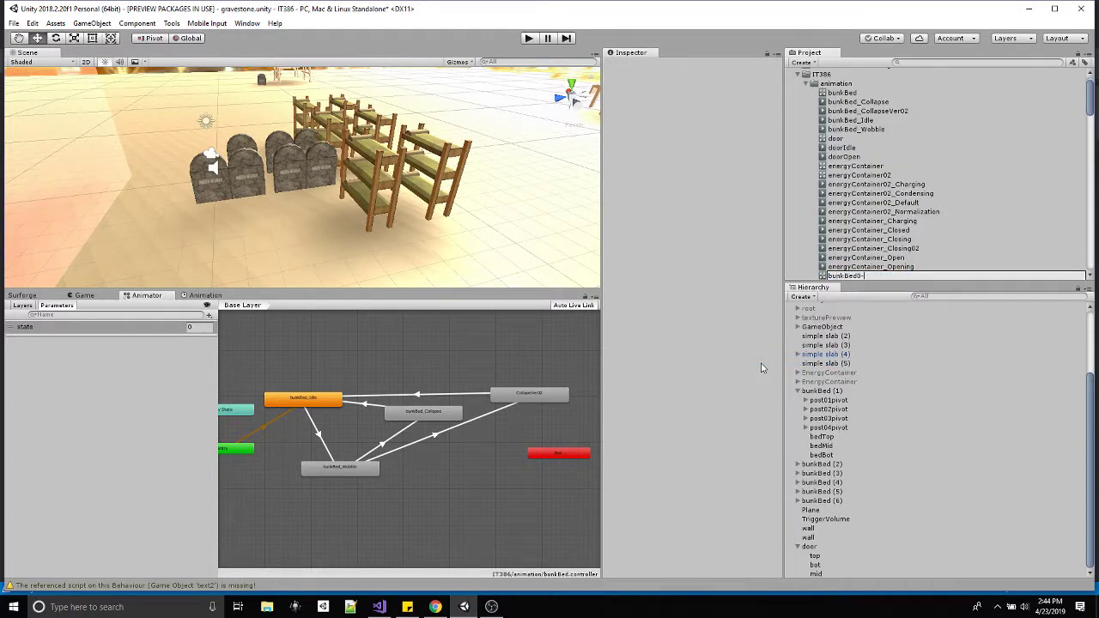
text(2)
key(Return)
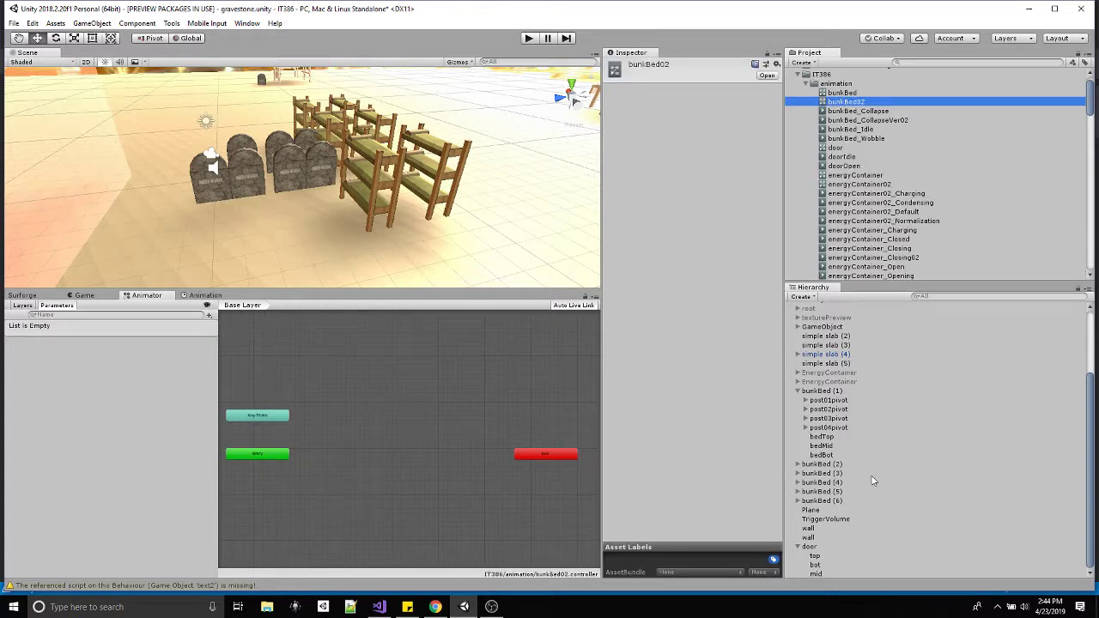
Assign bunkBed02 as the Animator controller of the parent bunkBed (1) and show its state graph
click(834, 393)
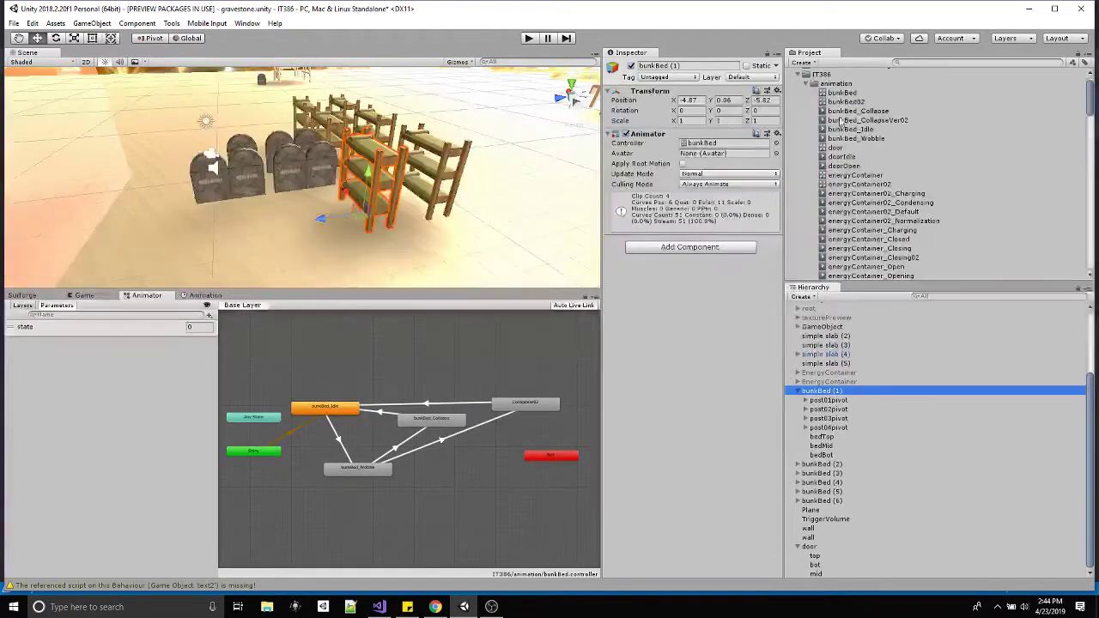
drag(844, 102, 717, 155)
click(822, 392)
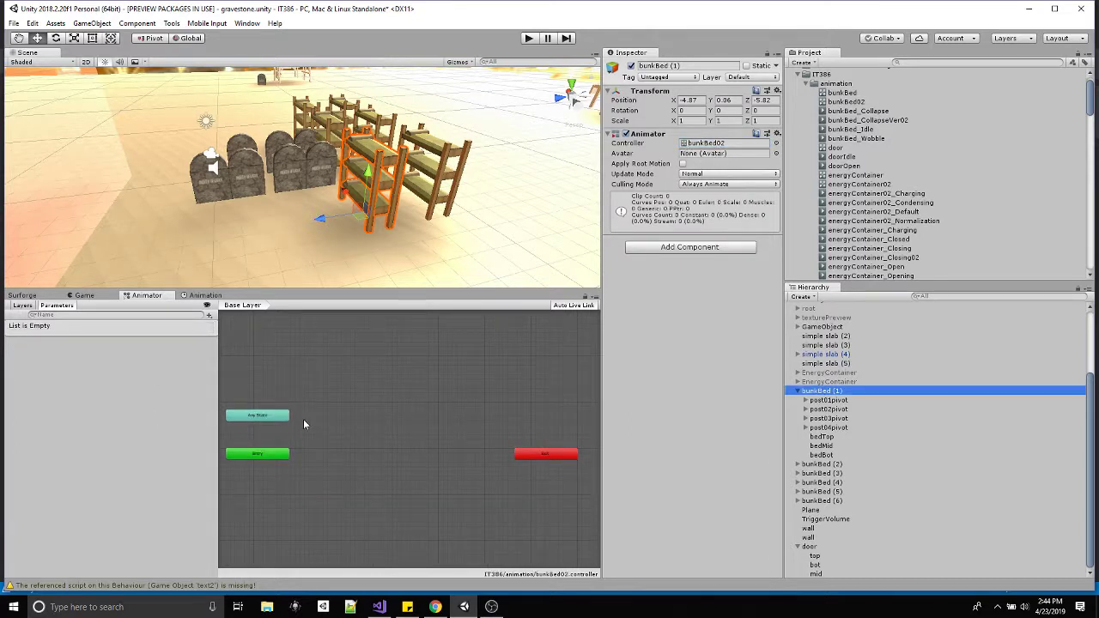
scroll(309, 410, down, 3)
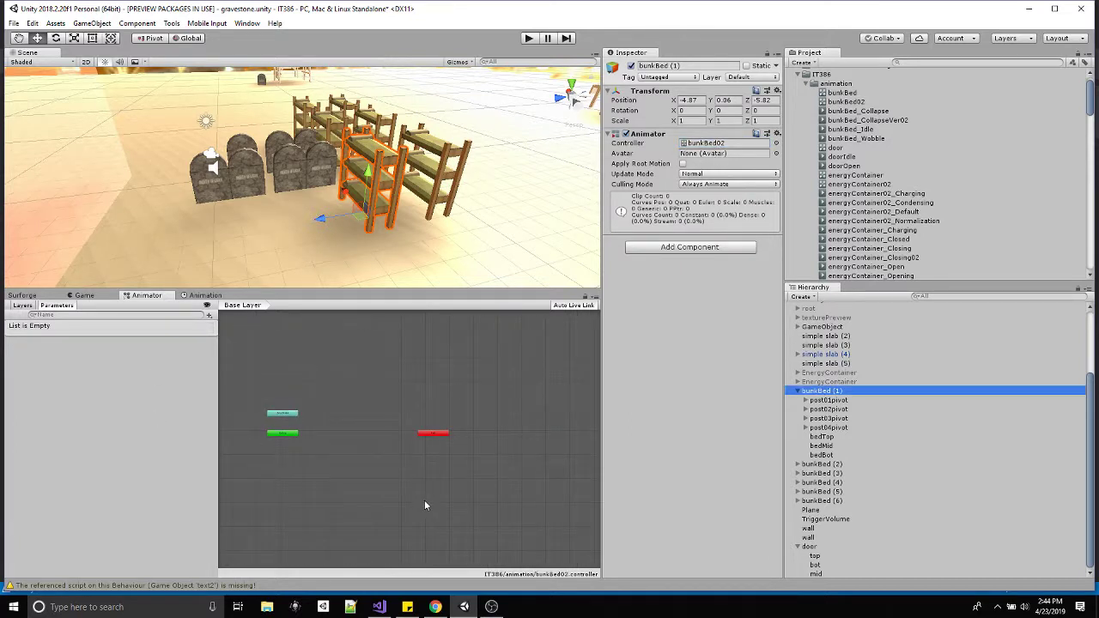
scroll(327, 411, up, 2)
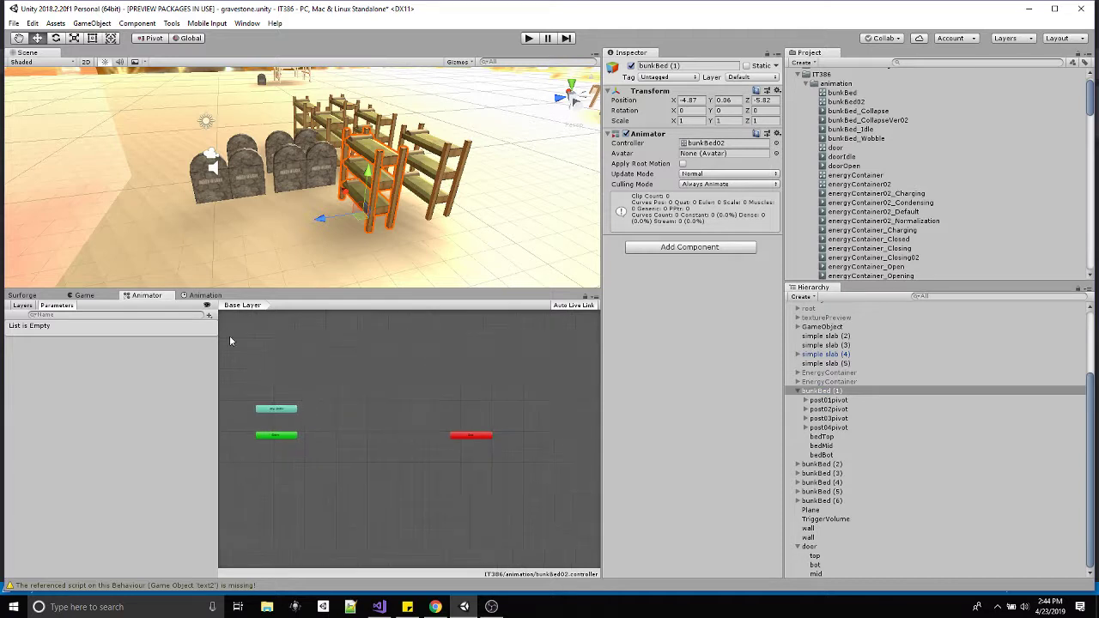
Create an animation clip for bunkBed (1) and save it as bunkBed02_idle in the IT386/animation folder
click(203, 296)
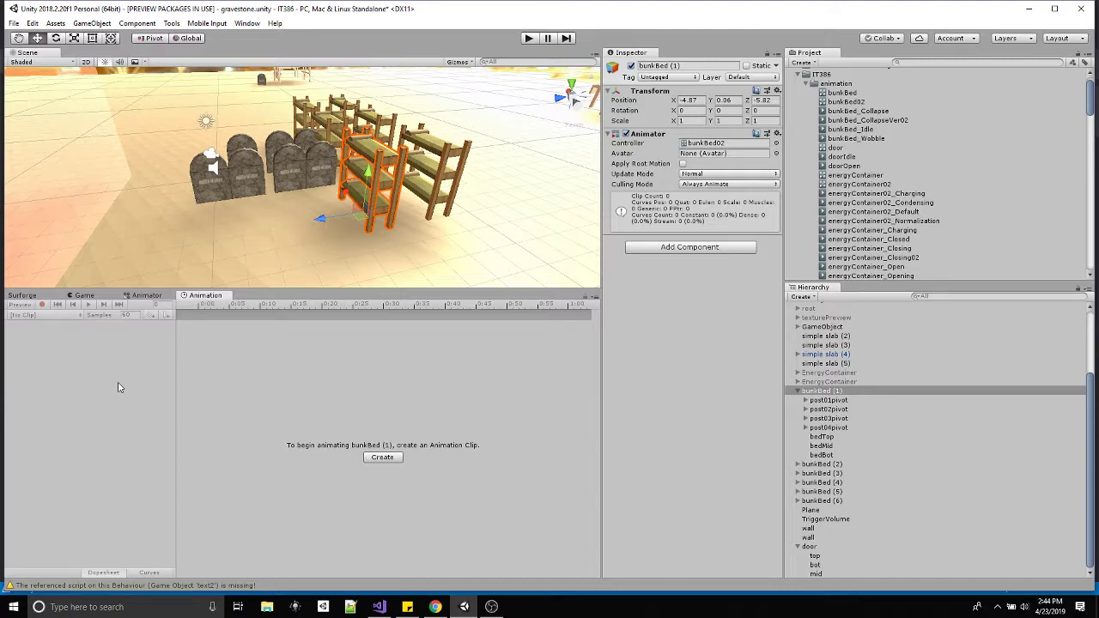
click(384, 458)
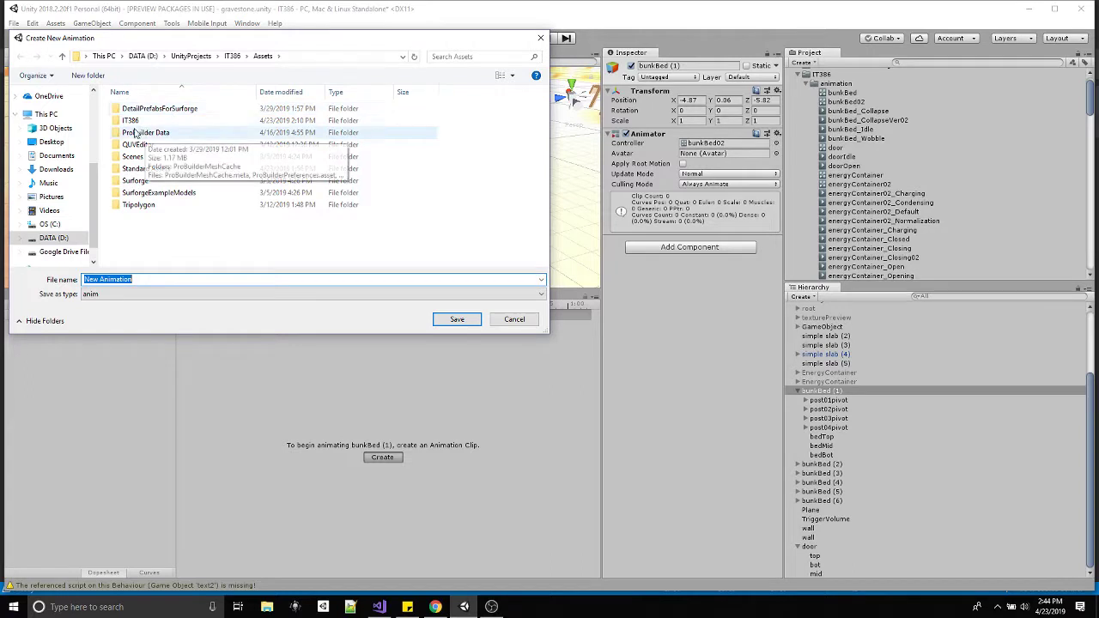
click(132, 122)
double_click(132, 121)
double_click(142, 109)
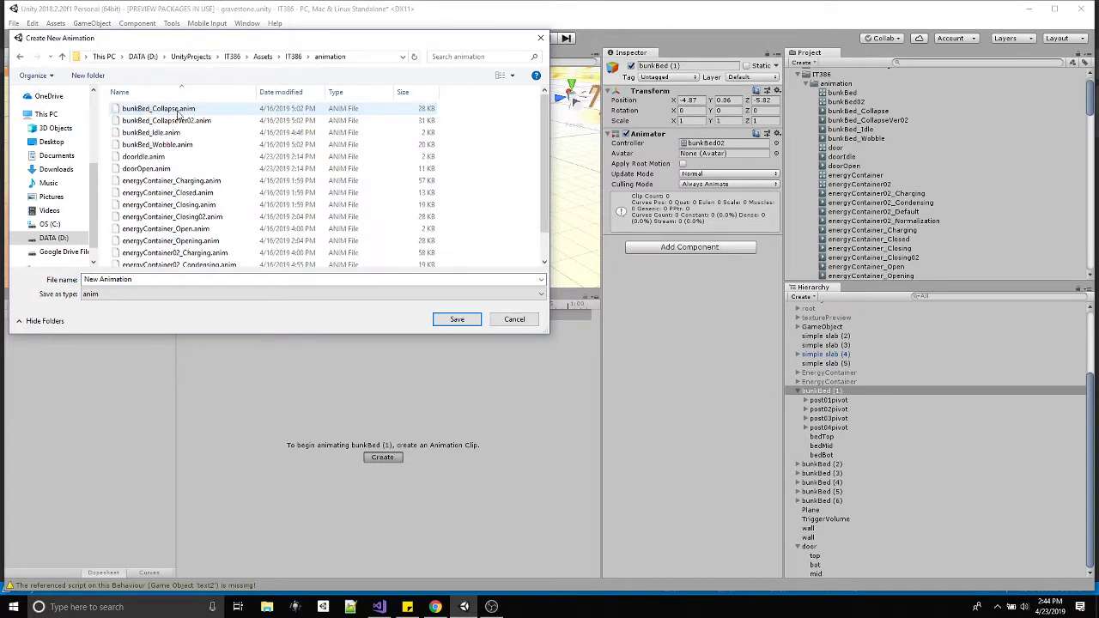
click(138, 284)
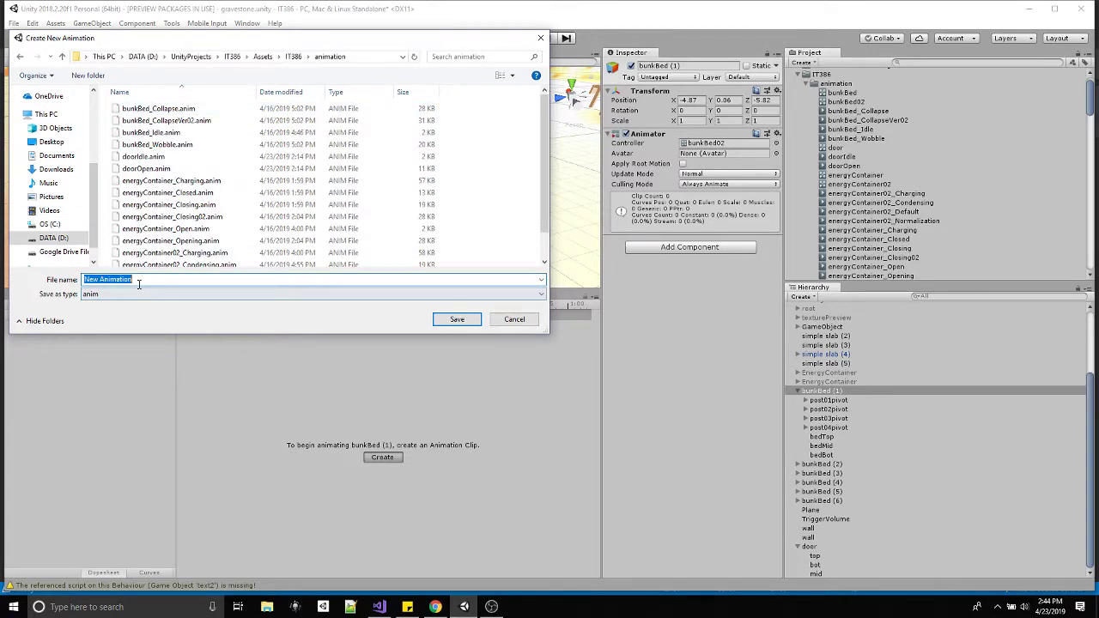
text(bunkB)
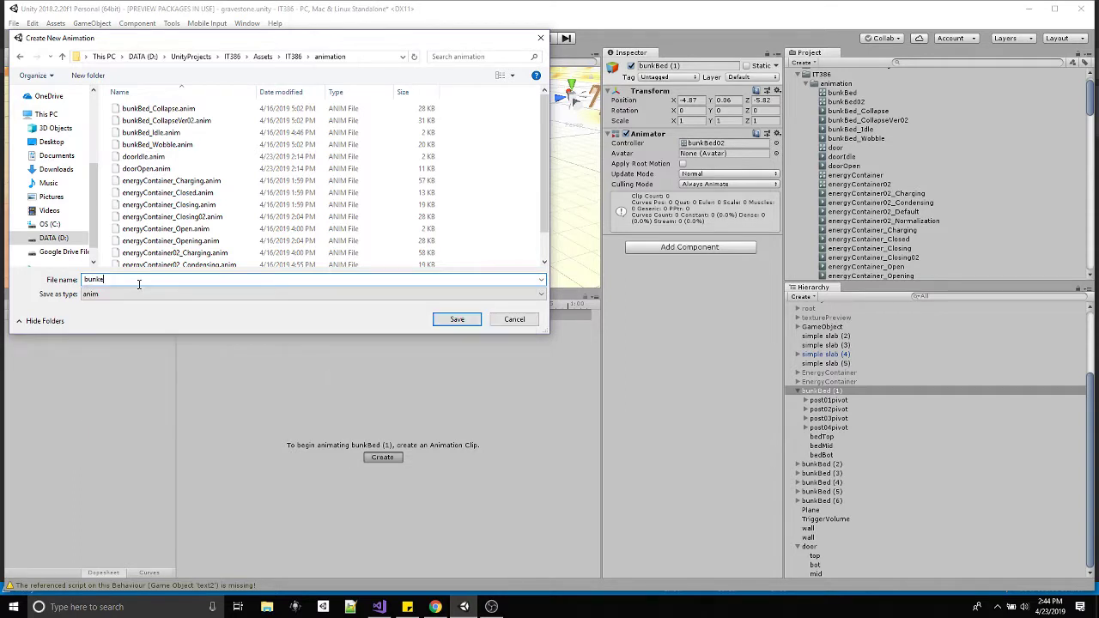
text(ed02)
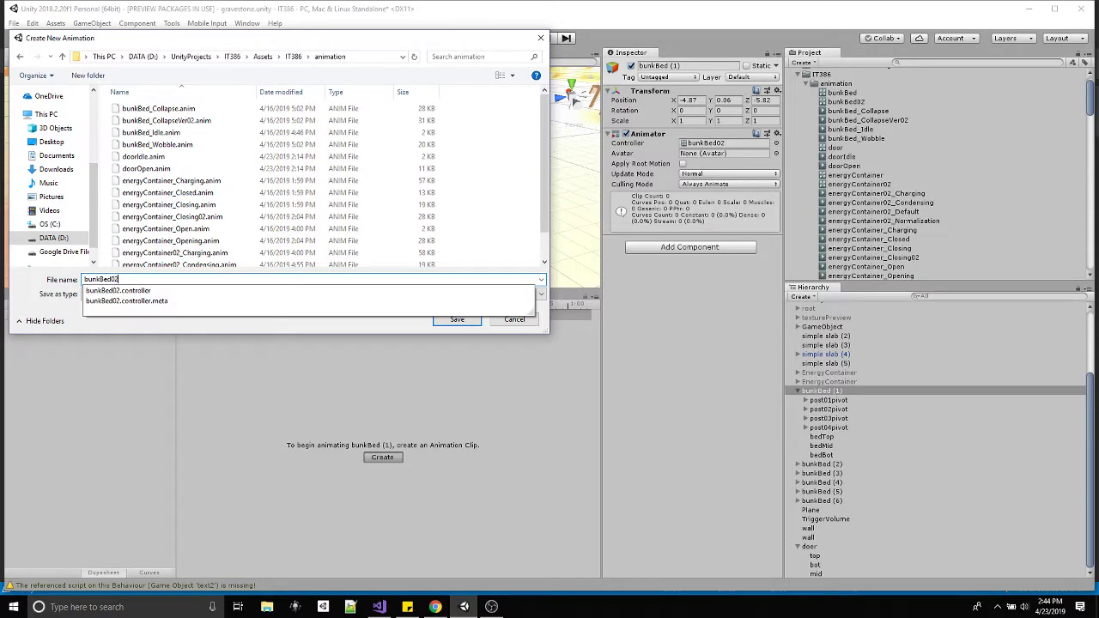
text(_idle)
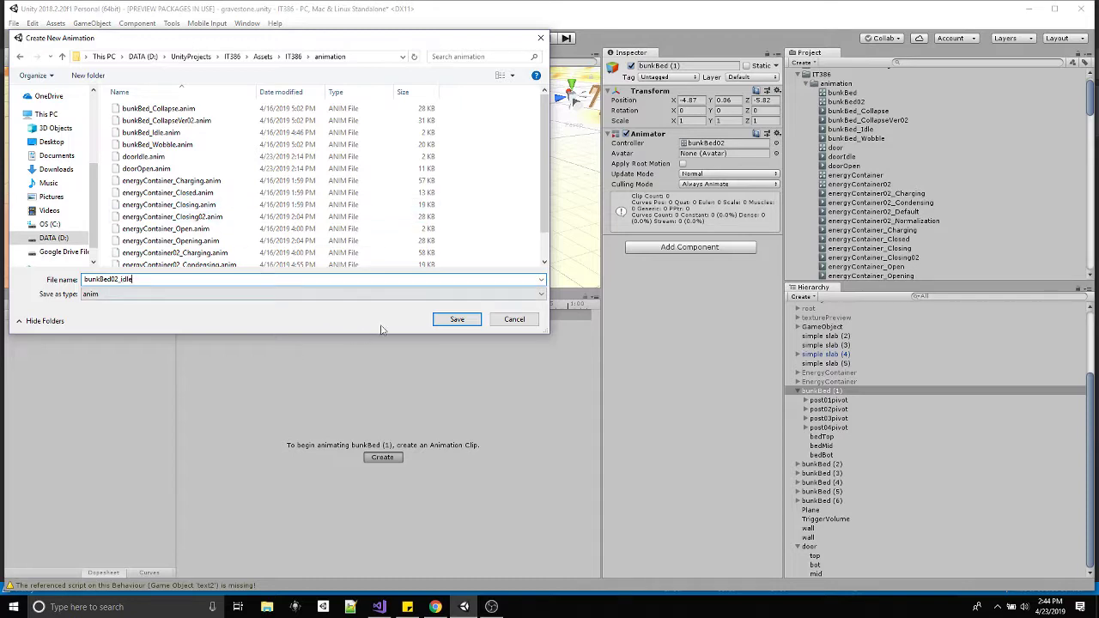
click(456, 320)
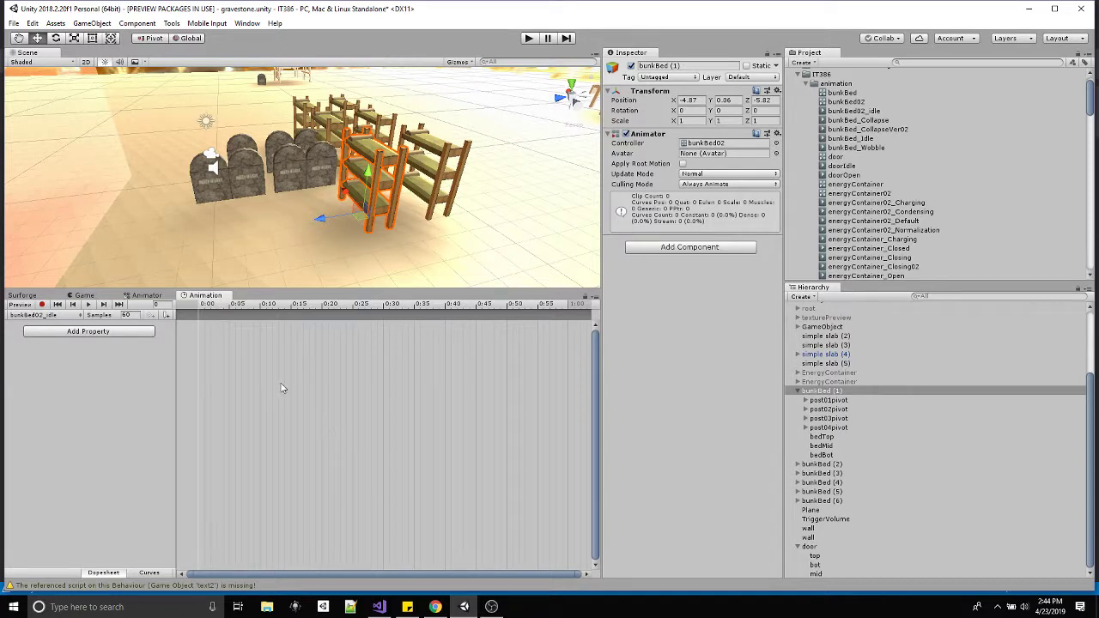
Check the clip list of bunkBed (1) and return to the bunkBed02 state graph
click(45, 315)
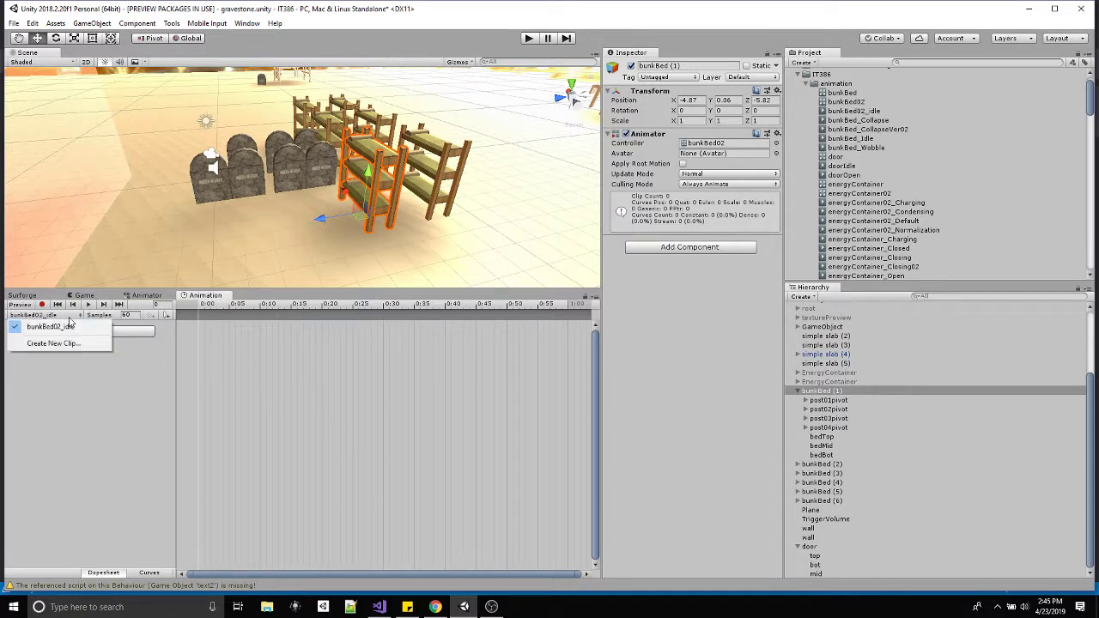
click(146, 295)
click(146, 295)
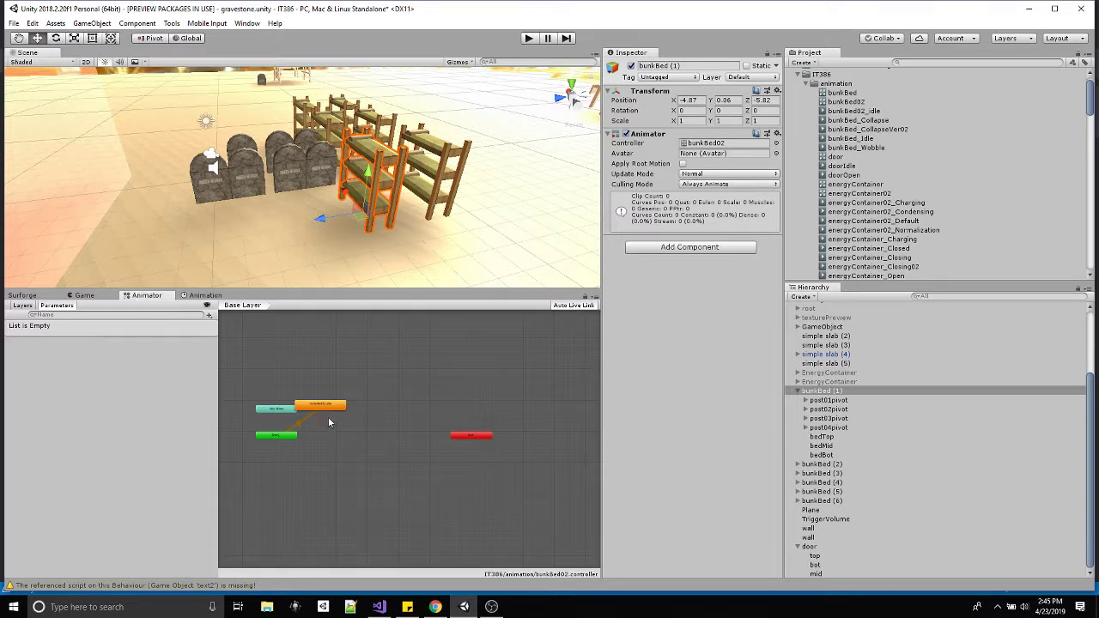
Spread out the bunkBed02_idle and Entry states in the graph and inspect the transition between them
click(343, 417)
scroll(360, 414, up, 5)
middle_drag(385, 418, 419, 422)
drag(426, 380, 494, 385)
drag(327, 445, 334, 488)
click(392, 429)
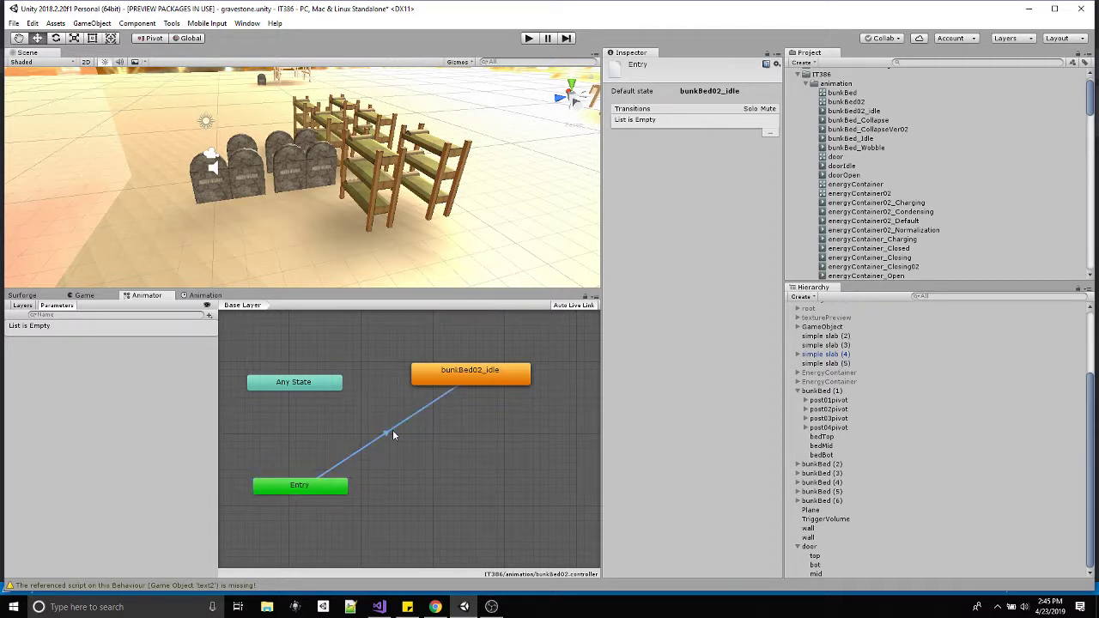
mouse_move(481, 378)
mouse_down()
mouse_move(478, 406)
mouse_move(505, 399)
mouse_move(470, 400)
mouse_move(477, 378)
mouse_move(461, 400)
mouse_move(470, 386)
mouse_up()
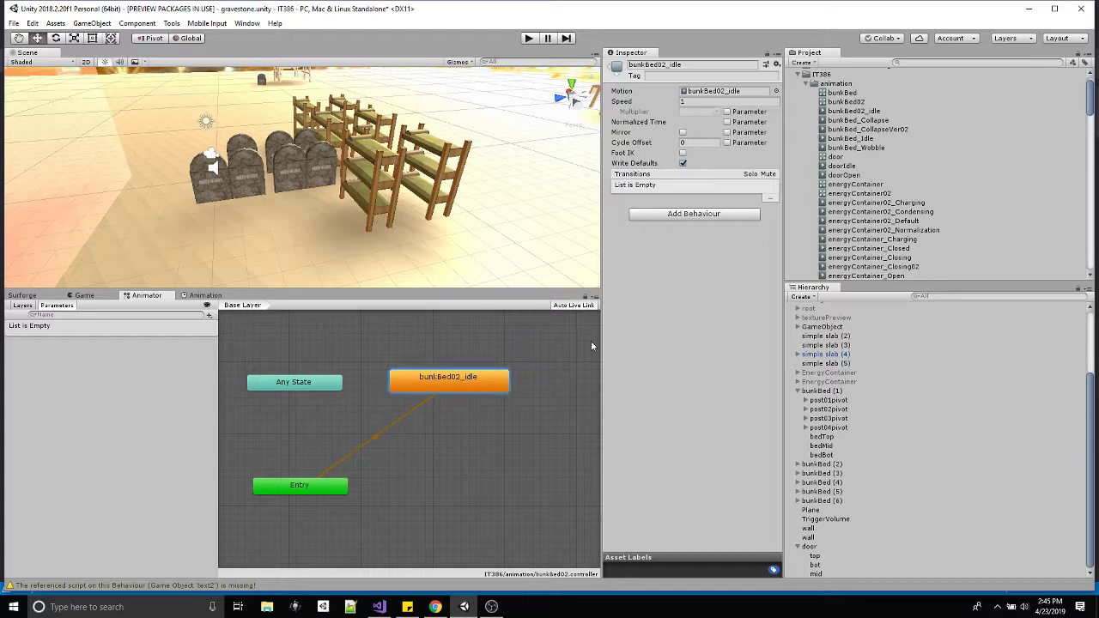
Create a new animation clip for bunkBed (1) and save it as bunkBed02_wobble in the IT386/animation folder
click(205, 297)
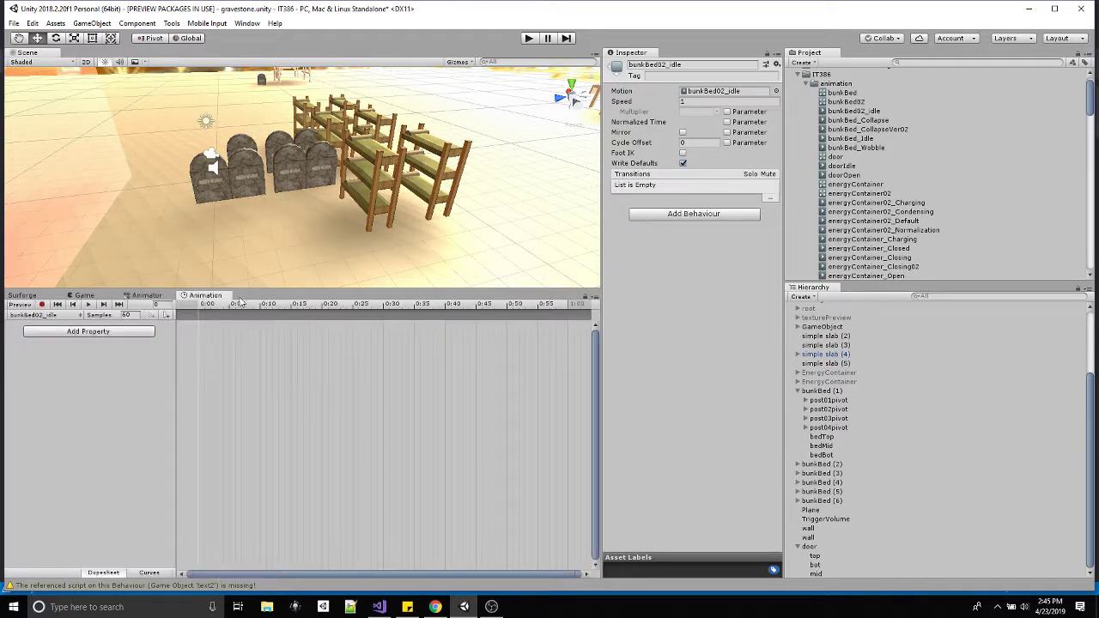
click(51, 316)
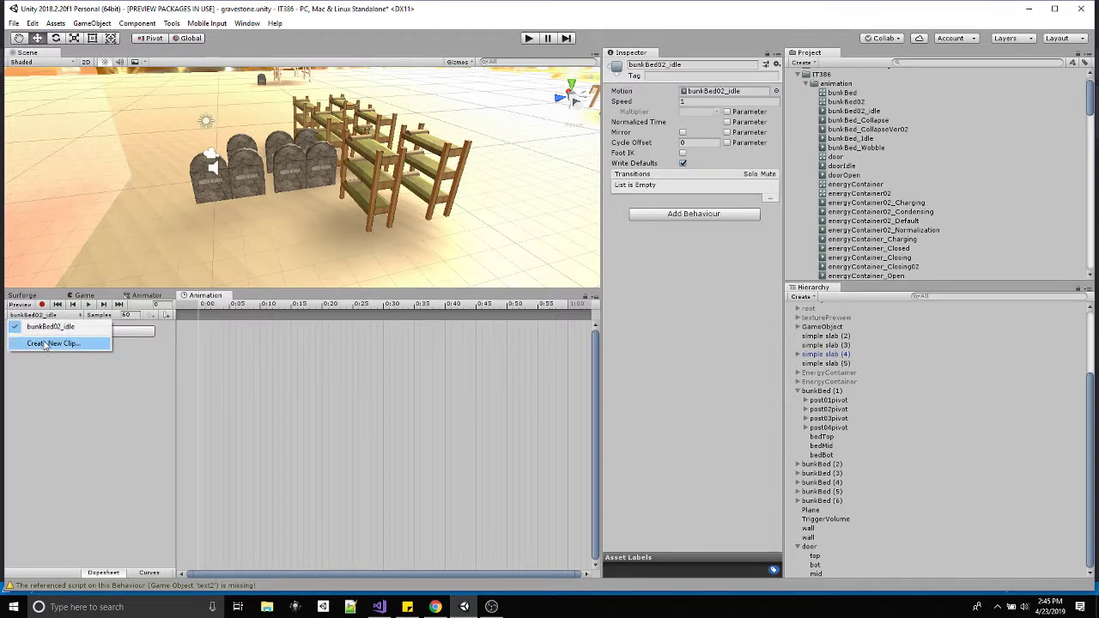
click(45, 344)
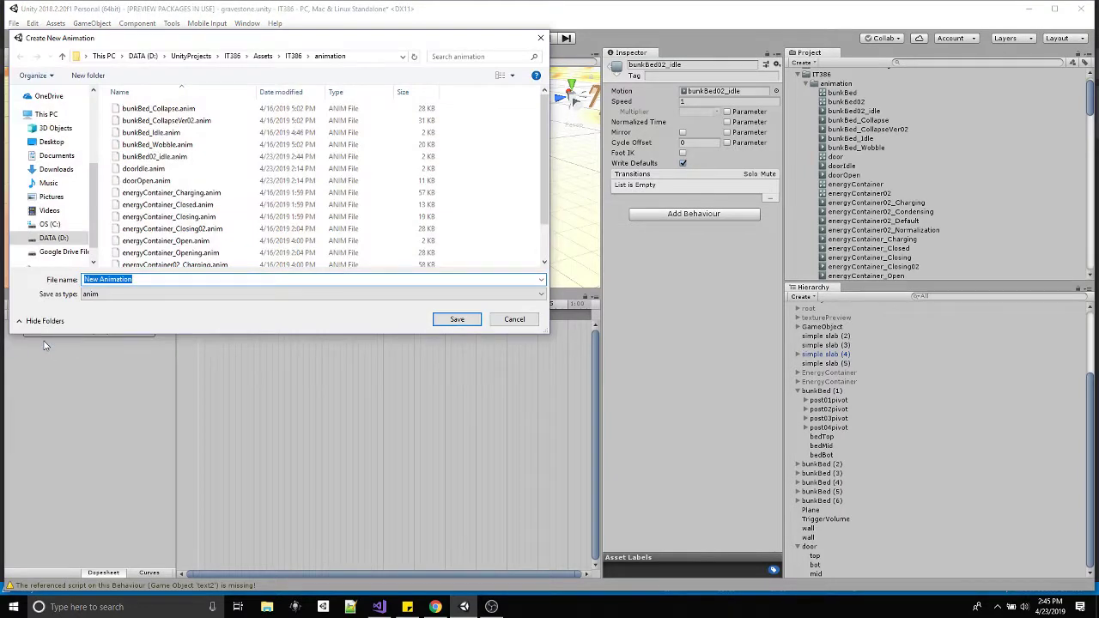
click(185, 158)
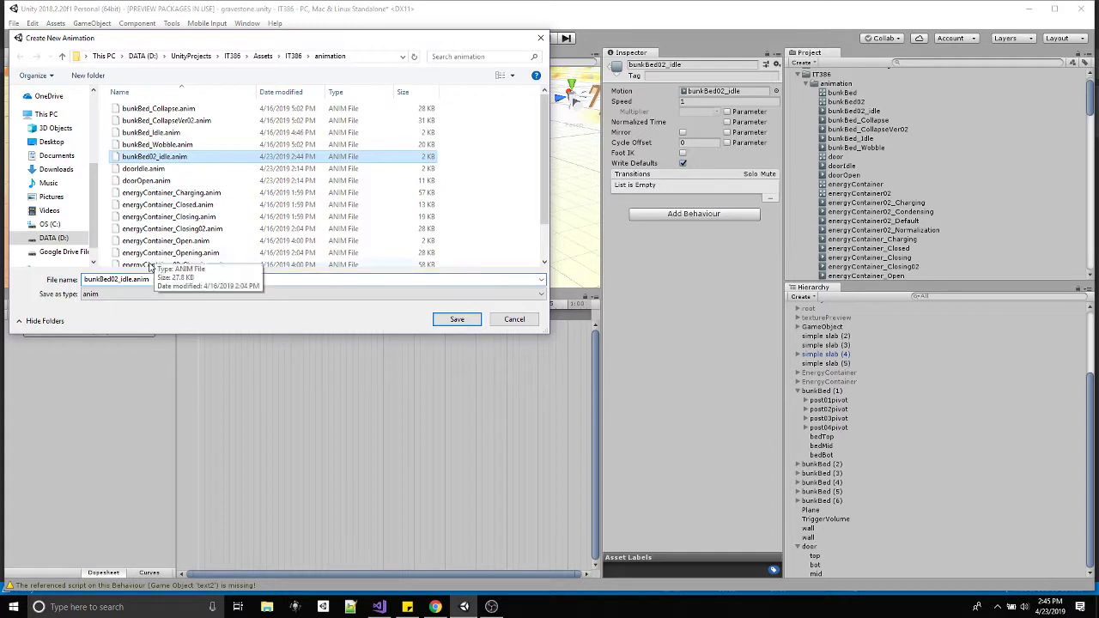
key(Tab)
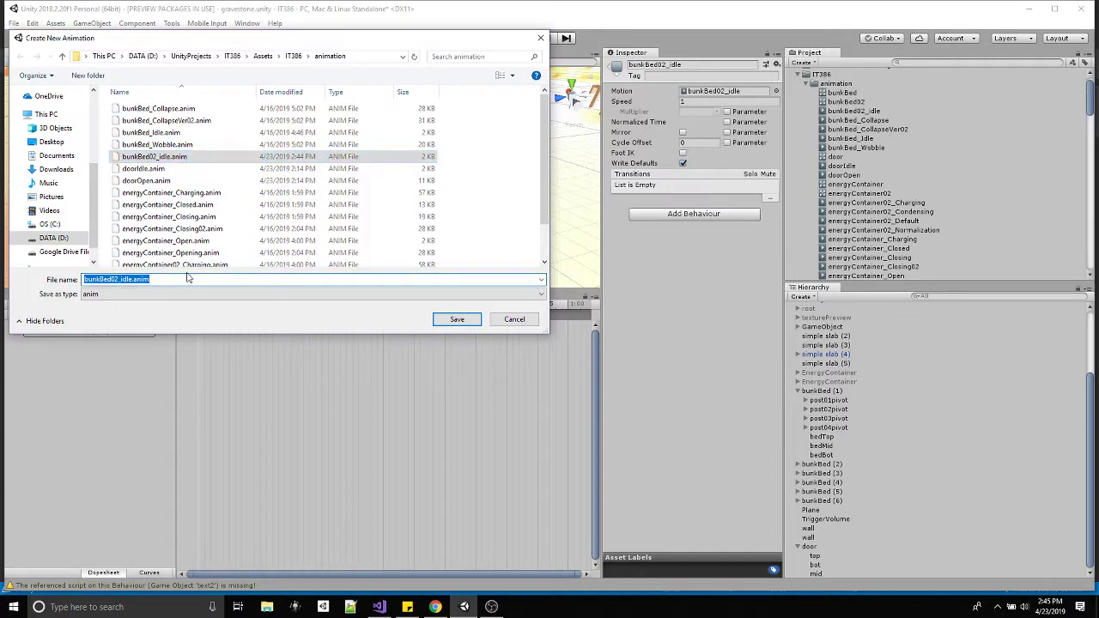
drag(172, 279, 121, 279)
text(wobble)
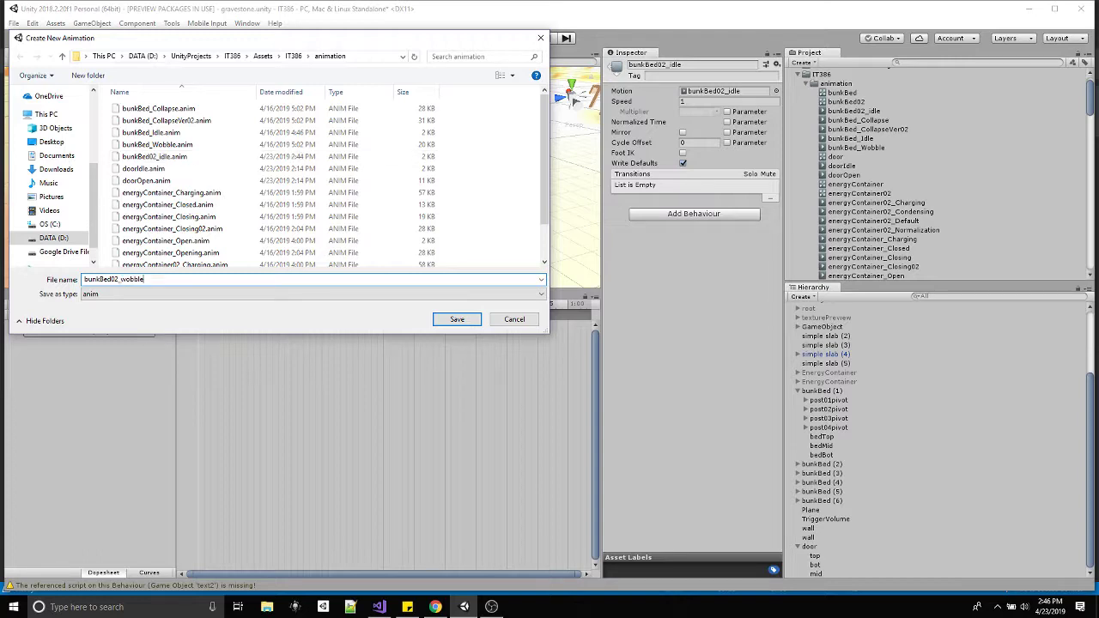
click(471, 321)
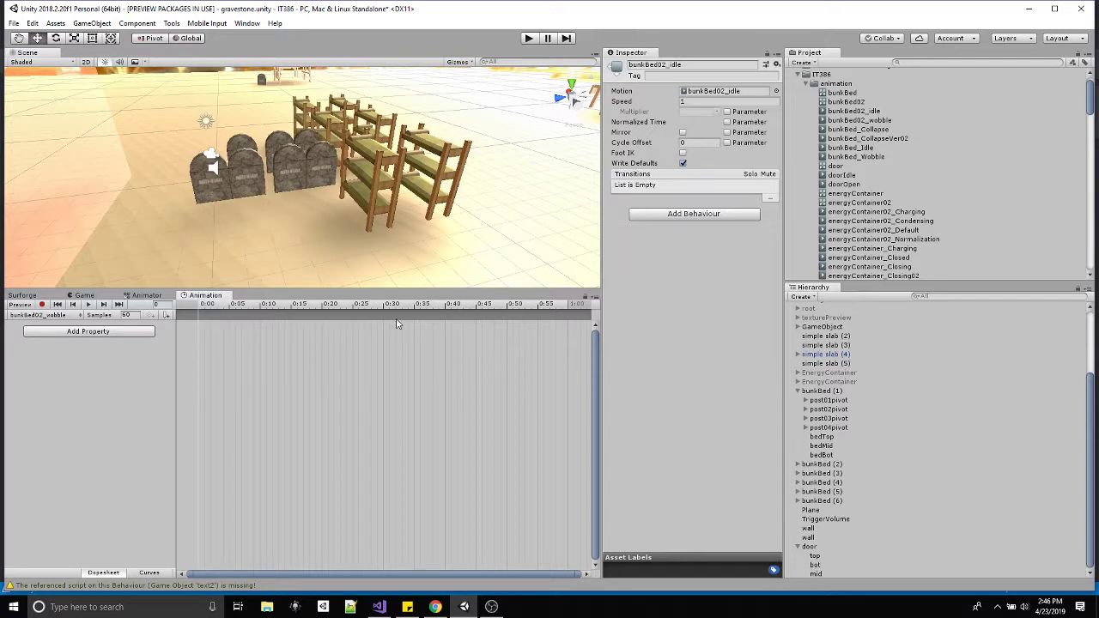
Look through the properties of bunkBed (1) that can be animated, including those of bedBot, without adding any
click(829, 392)
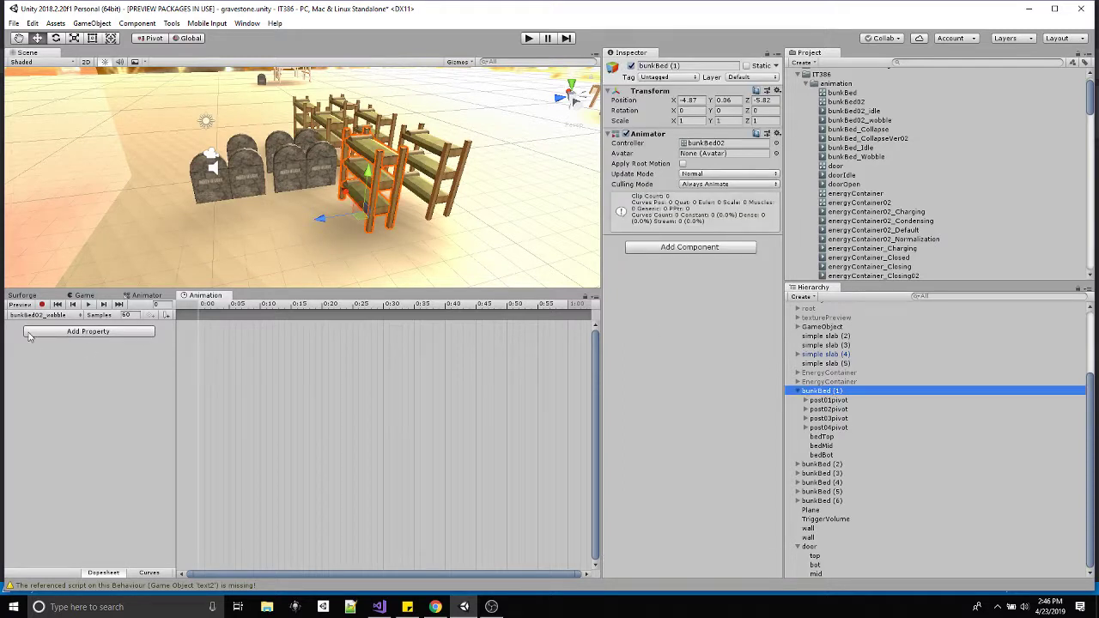
click(86, 331)
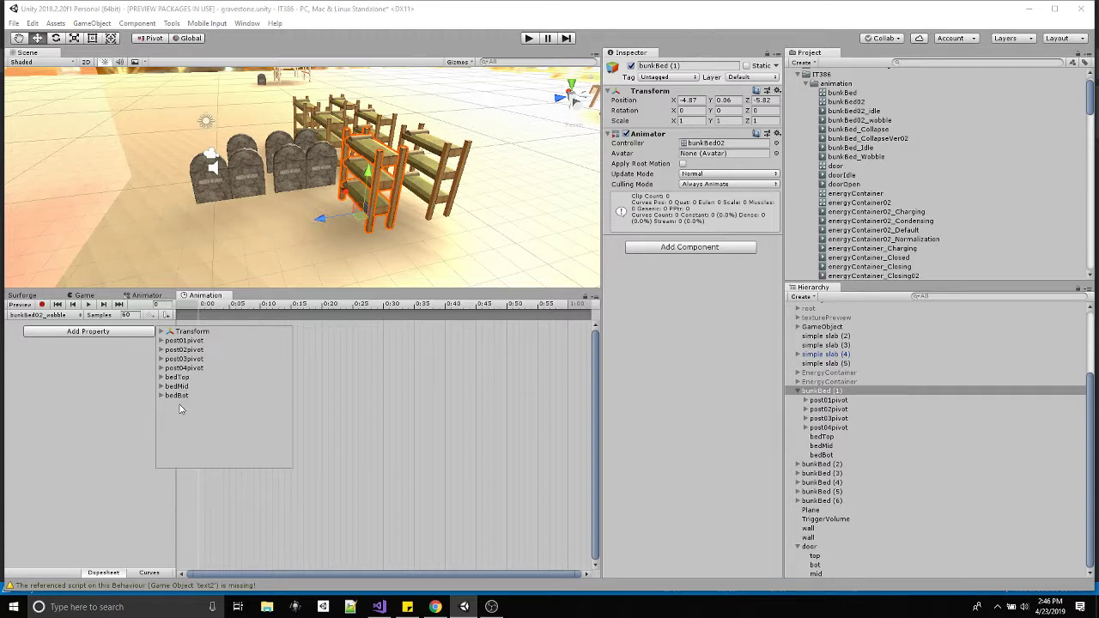
click(161, 396)
click(169, 413)
click(79, 378)
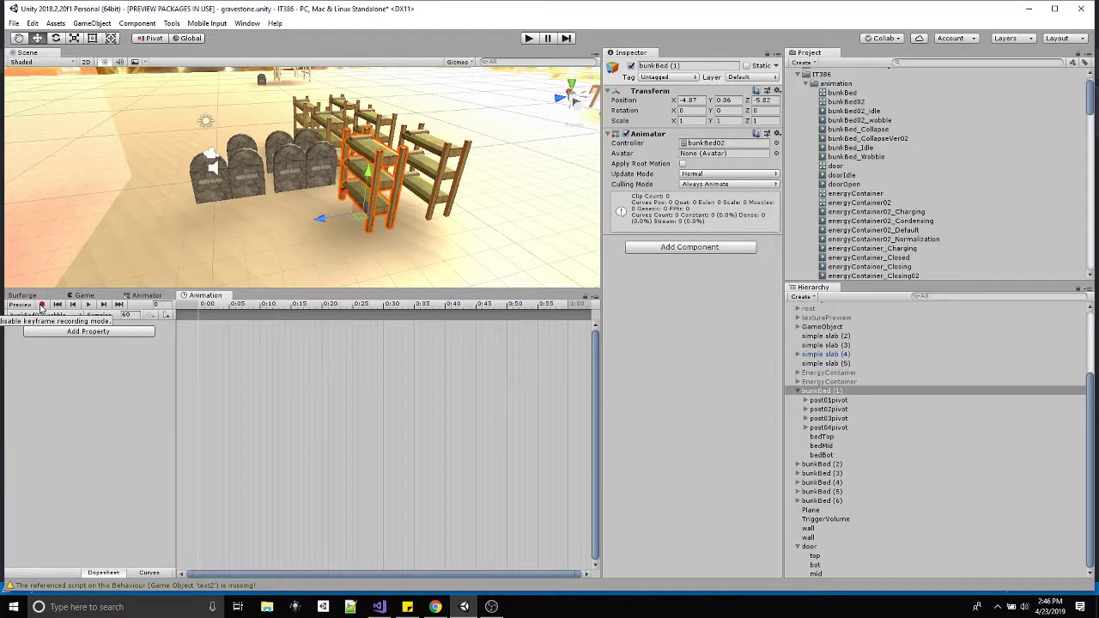
Turn on keyframe recording and record a keyframe at 0:30 with bedTop rotated about 15° on X
click(276, 307)
drag(276, 307, 384, 312)
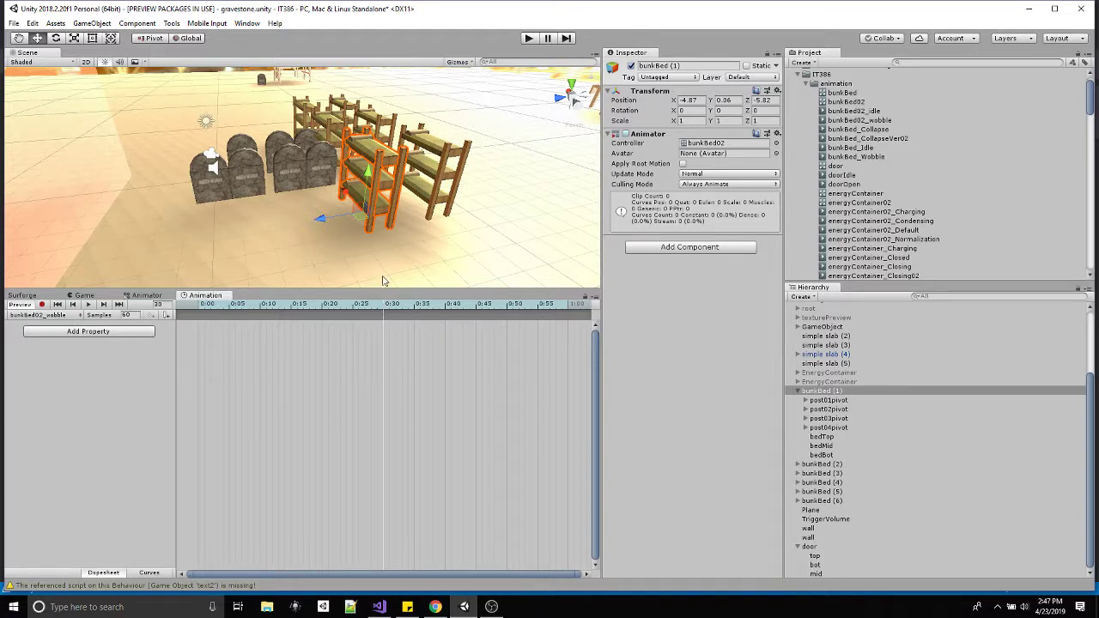
click(42, 305)
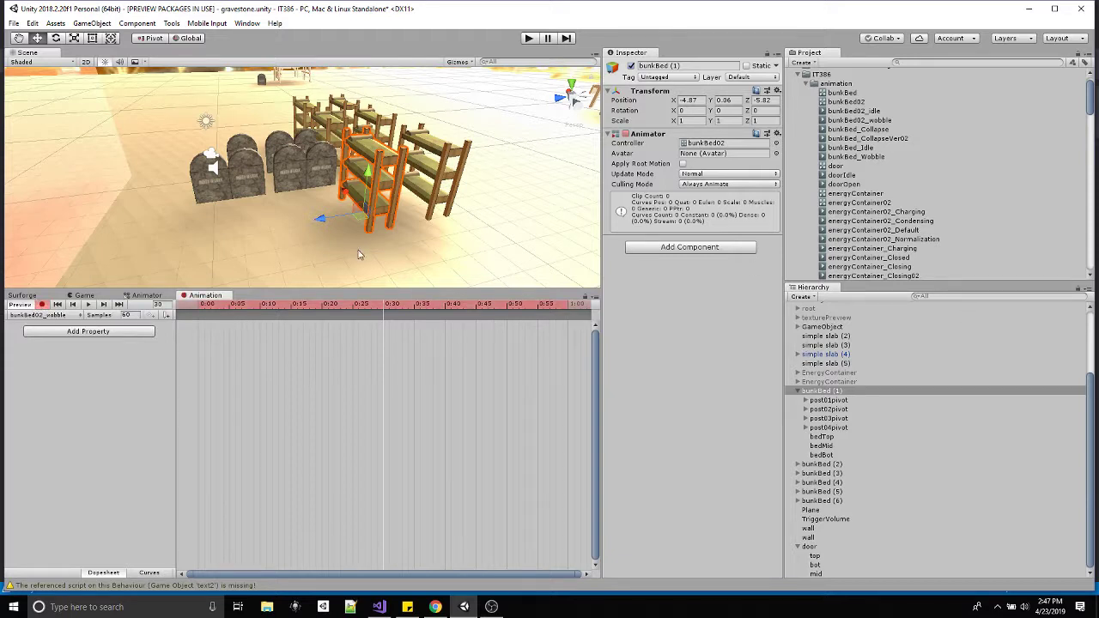
click(369, 151)
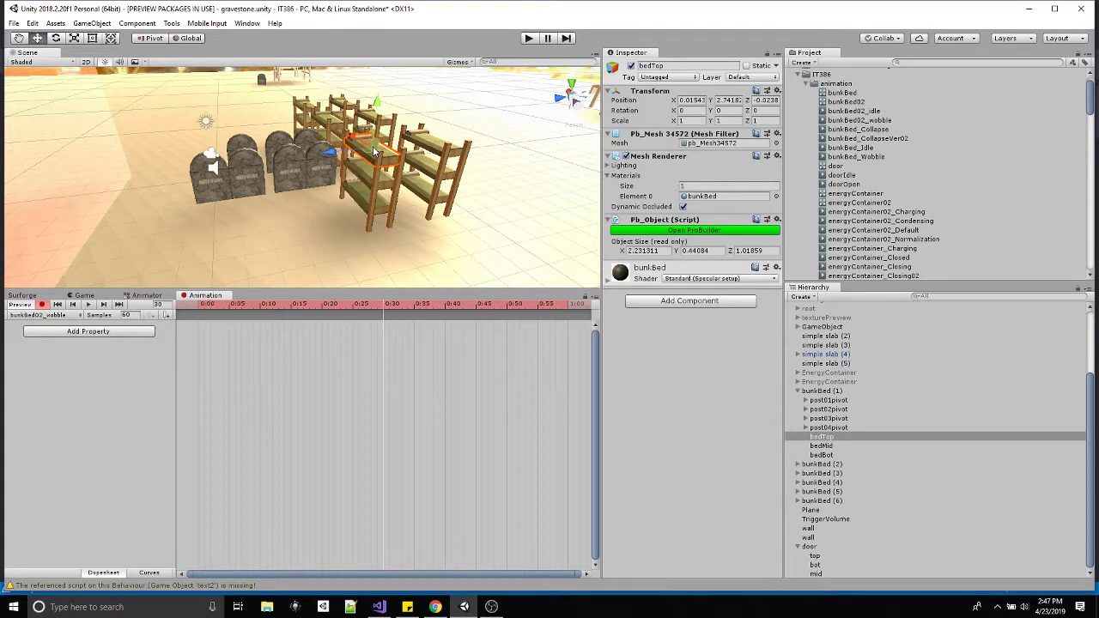
scroll(374, 151, up, 5)
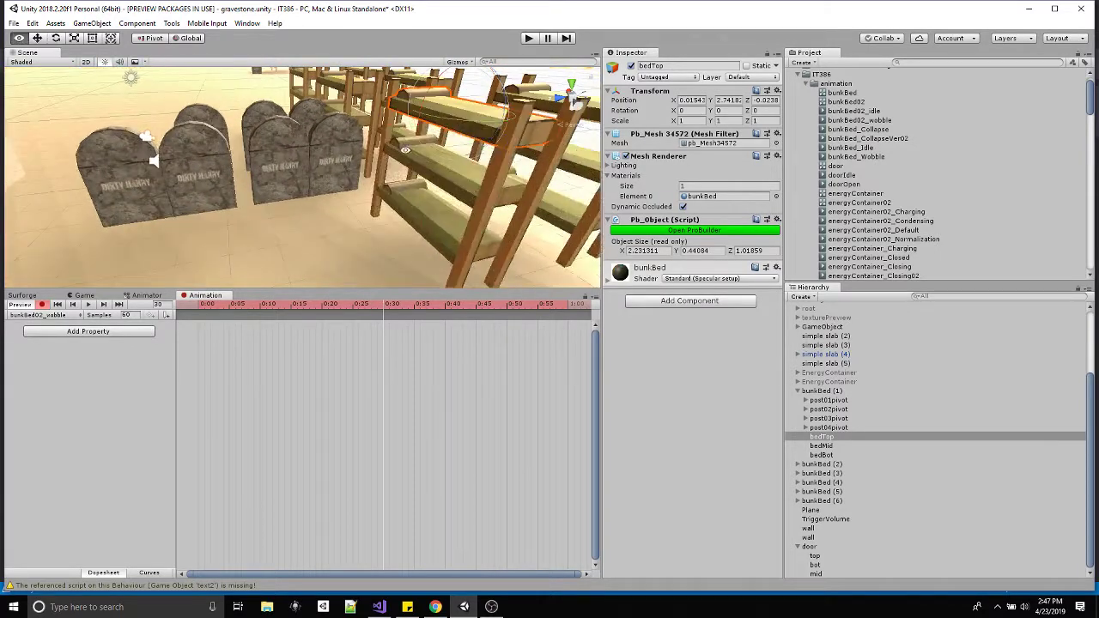
key(e)
drag(372, 174, 274, 127)
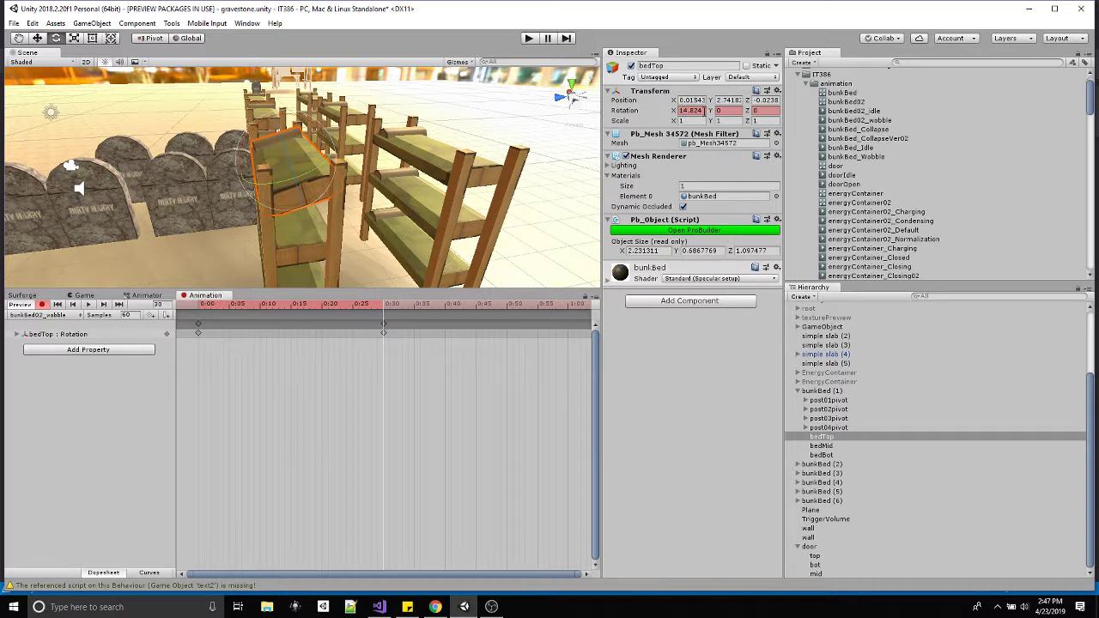
Scrub back to the start of the wobble clip and preview bedTop's tilt, then stop playback
drag(358, 311, 199, 312)
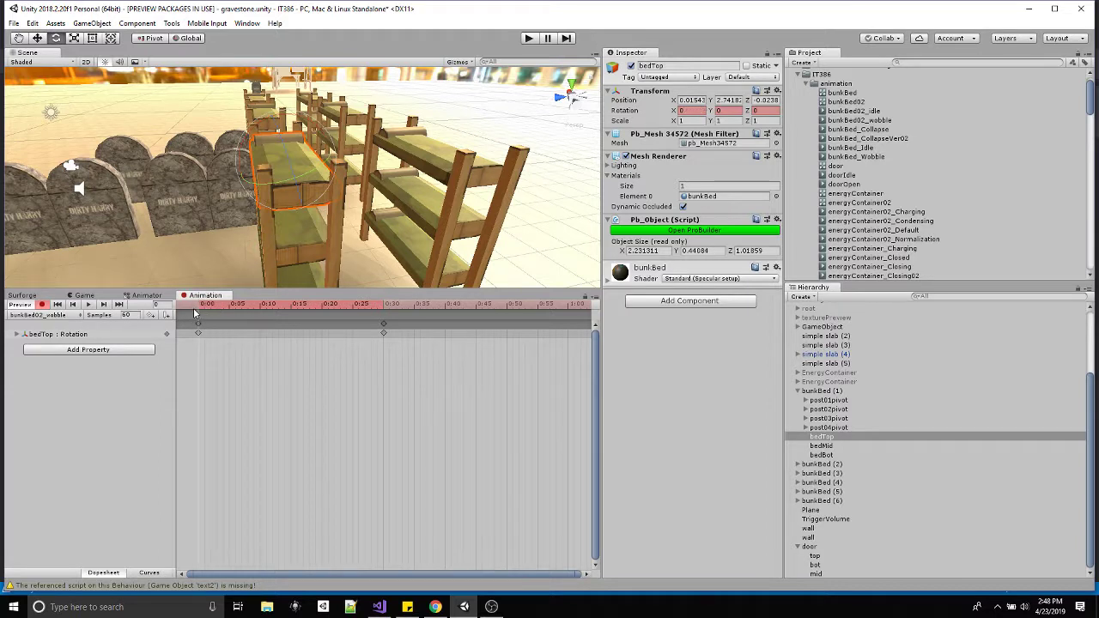
mouse_move(206, 304)
mouse_down()
mouse_move(375, 305)
mouse_move(198, 304)
mouse_up()
click(88, 304)
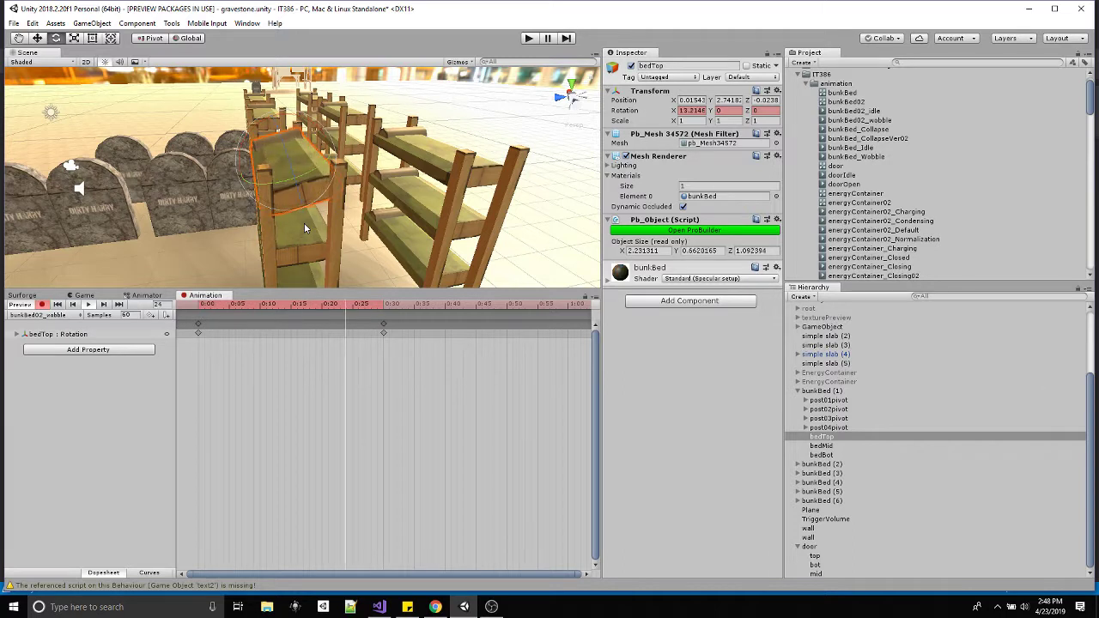
click(88, 304)
Record a keyframe at 1:00 with bedTop rotated to about -14° on X, and preview the motion
drag(312, 304, 568, 324)
drag(334, 150, 335, 127)
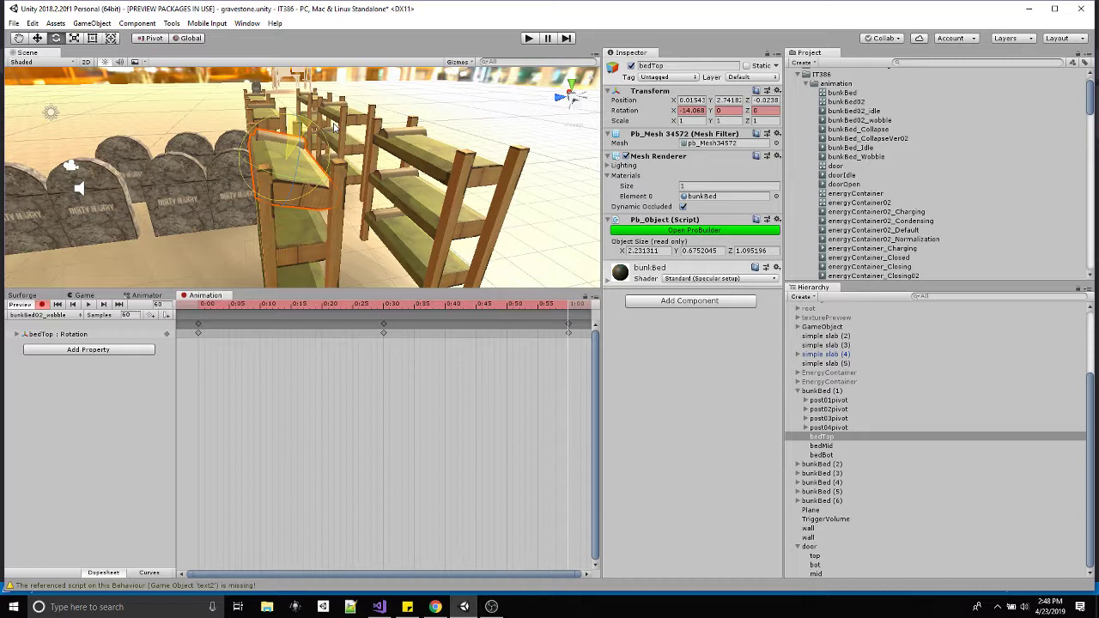
click(85, 296)
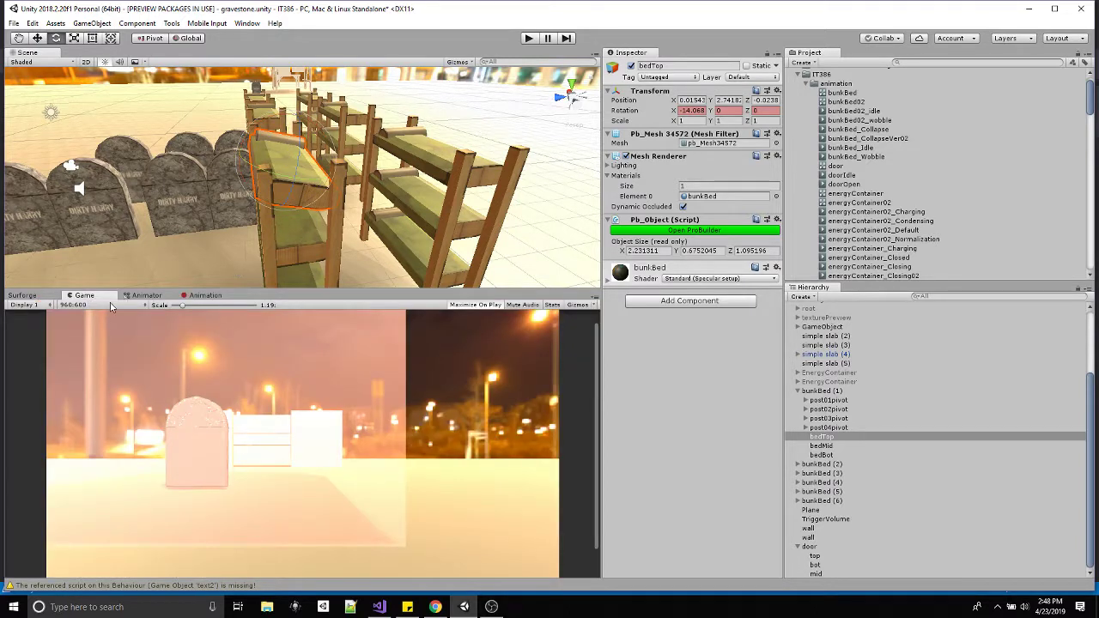
click(214, 296)
click(88, 305)
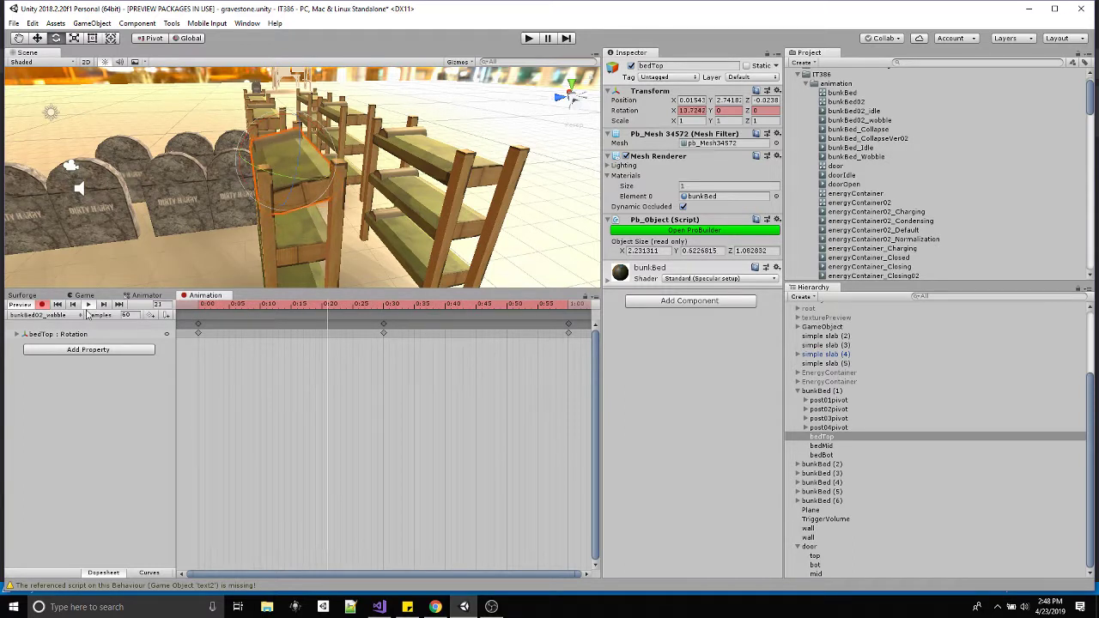
click(89, 306)
Copy bedTop's starting rotation keyframe and paste it at 1:20 so the wobble ends in its starting pose
drag(222, 353, 191, 319)
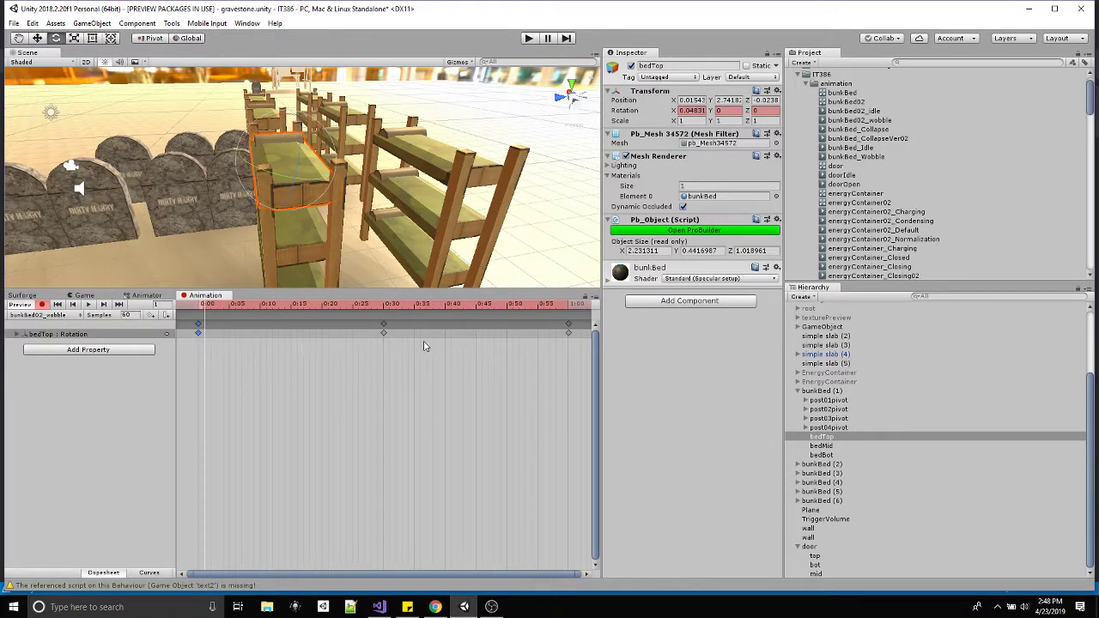
scroll(504, 361, down, 3)
click(462, 308)
drag(462, 308, 542, 311)
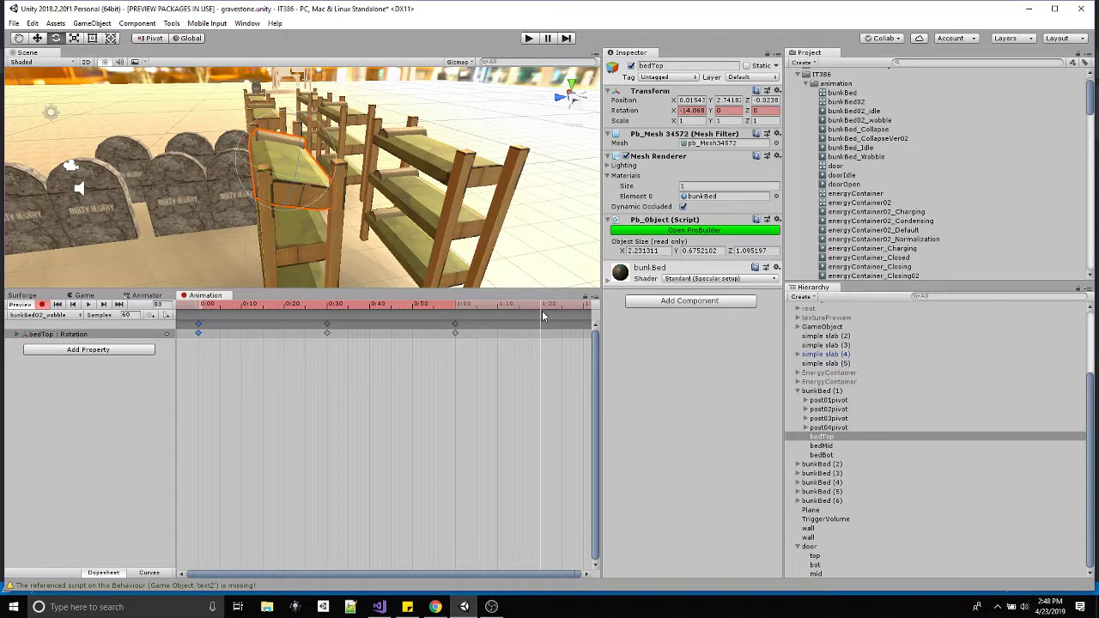
key(ctrl+v)
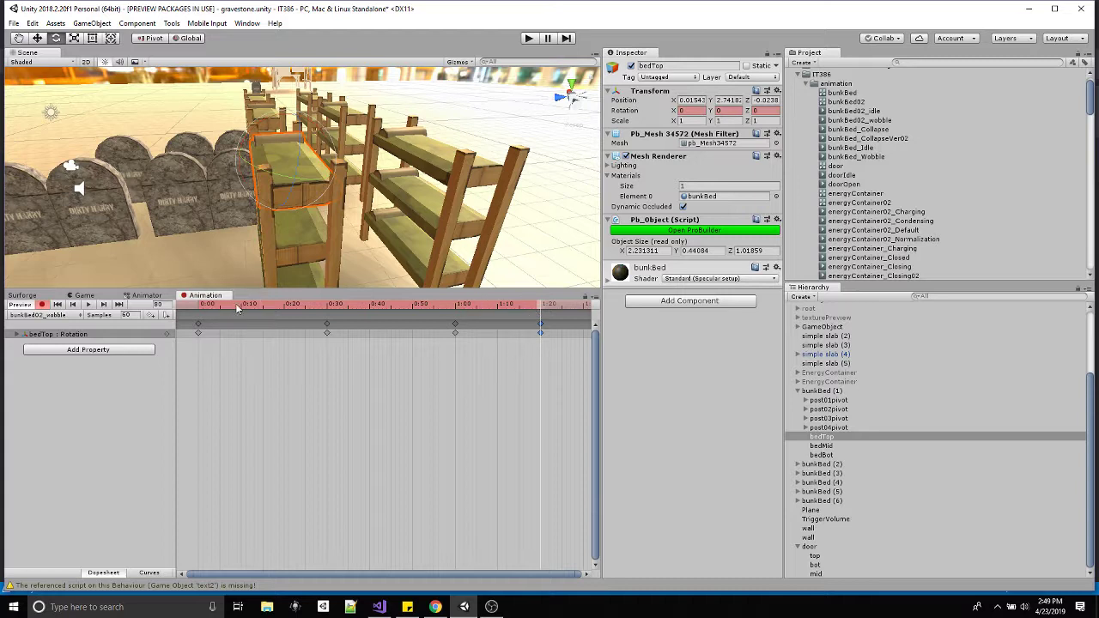
Play back the wobble clip and expand bedTop's rotation to check its X, Y and Z channels
click(88, 305)
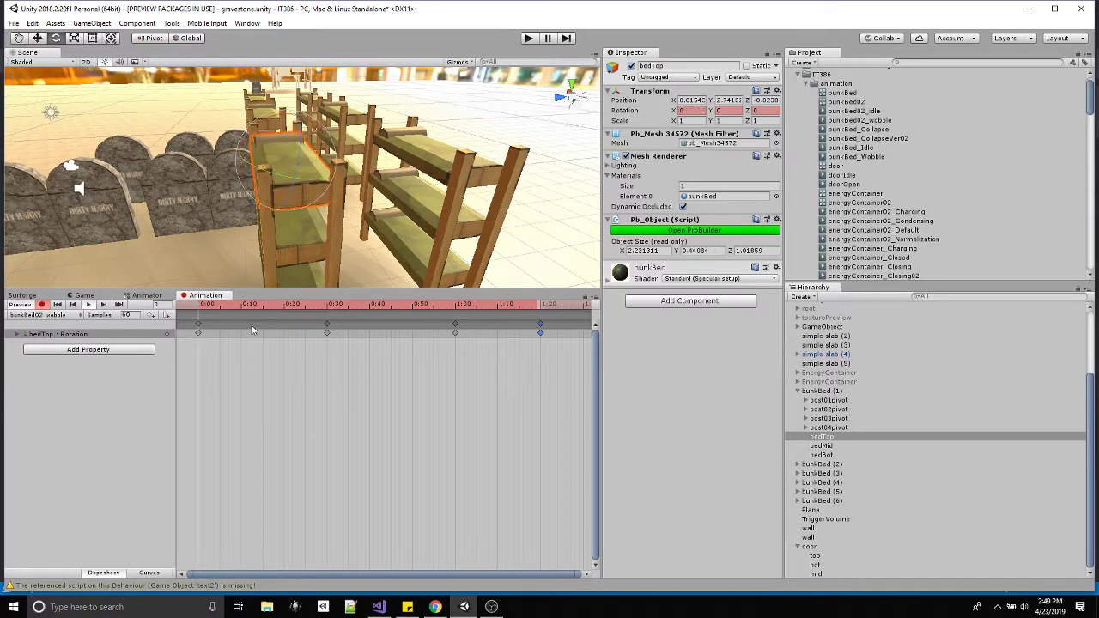
click(90, 304)
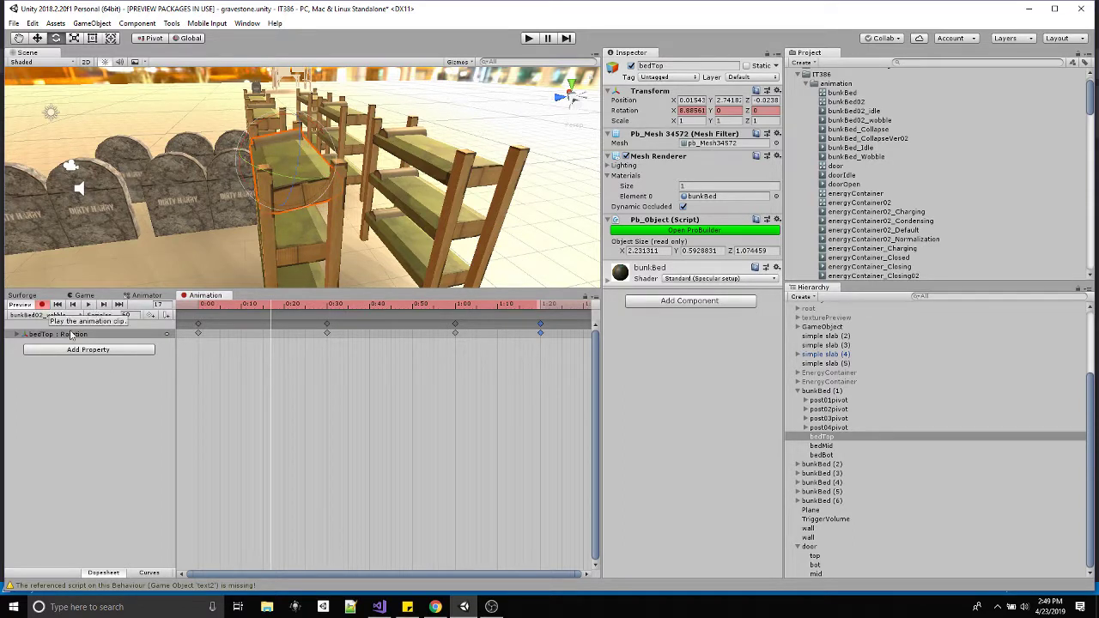
click(17, 335)
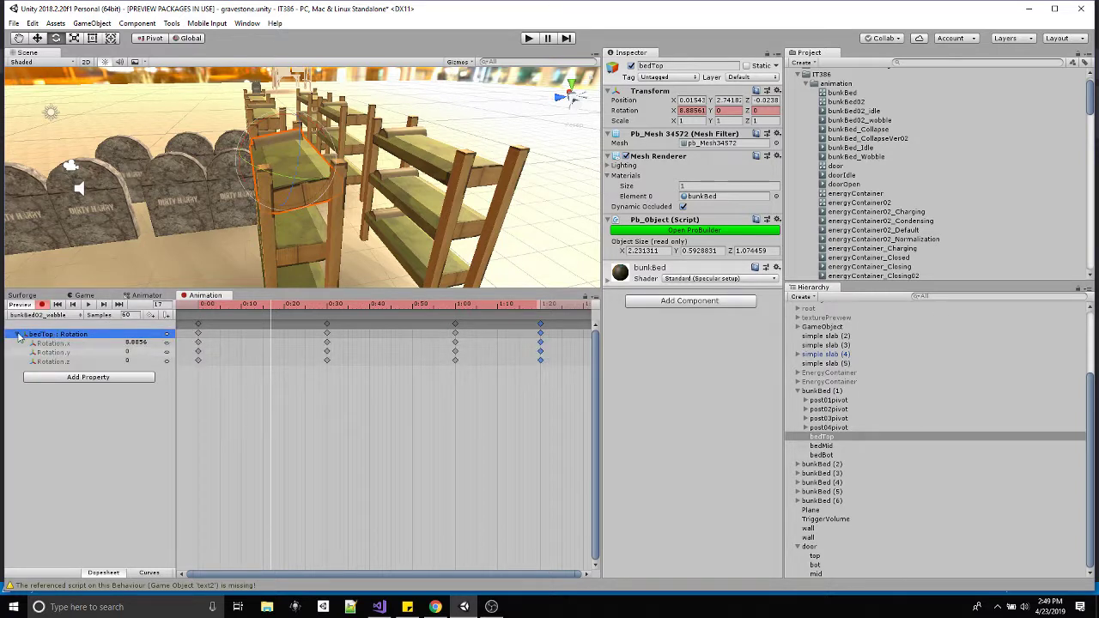
mouse_move(225, 307)
mouse_down()
mouse_move(182, 312)
mouse_move(447, 309)
mouse_move(214, 326)
mouse_move(212, 313)
mouse_up()
click(87, 306)
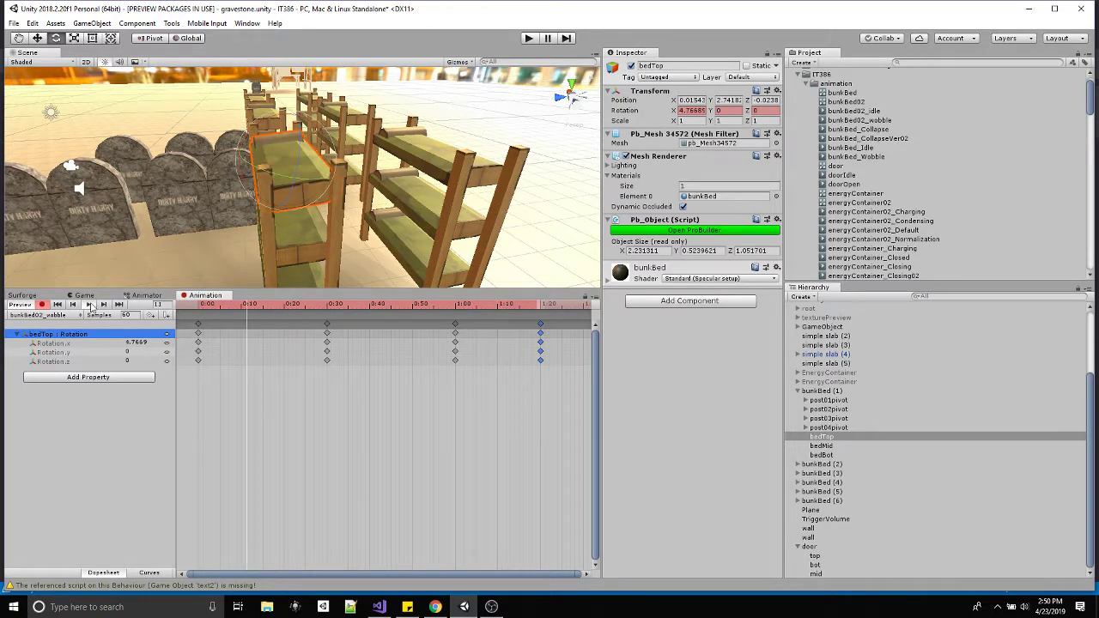
Compare the keyframe and curve displays of bedTop's rotation and fit the complete curves in the curve editor
click(148, 573)
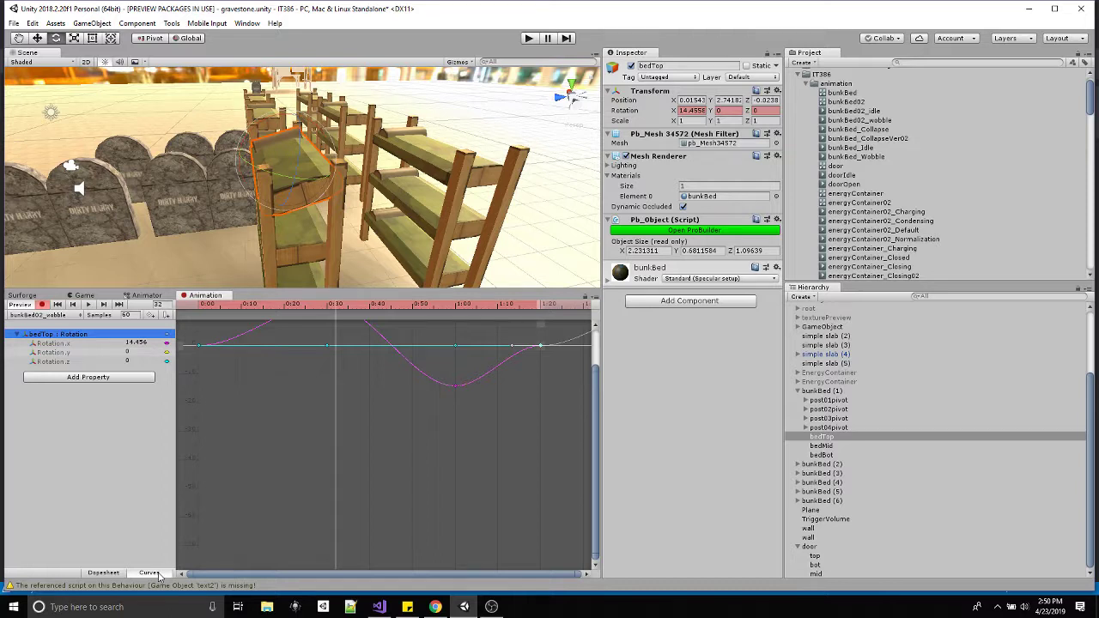
click(103, 573)
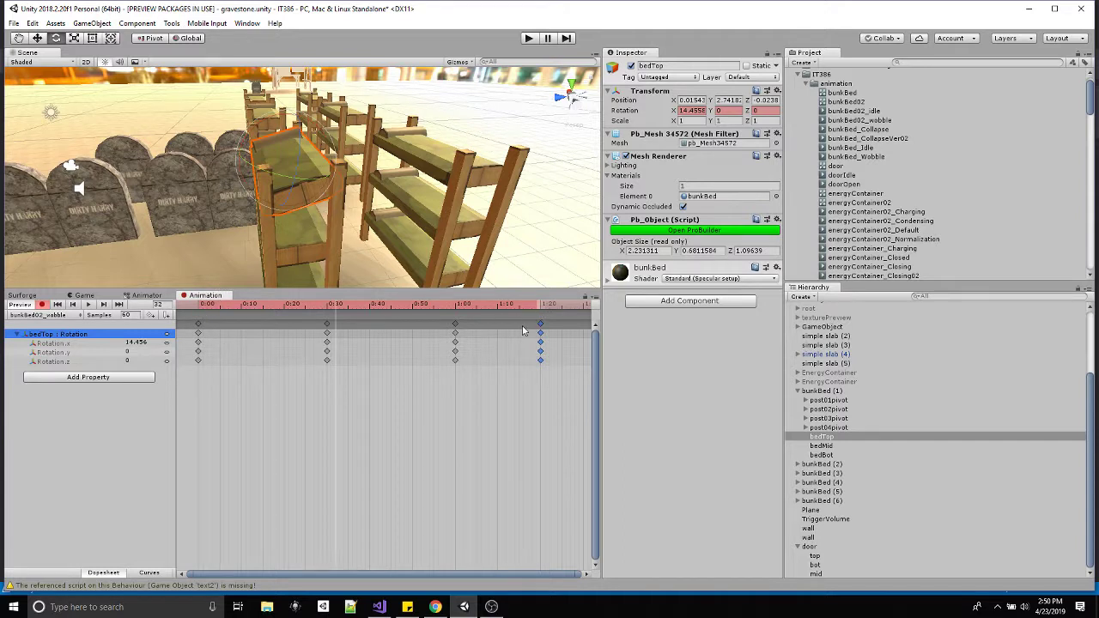
click(149, 573)
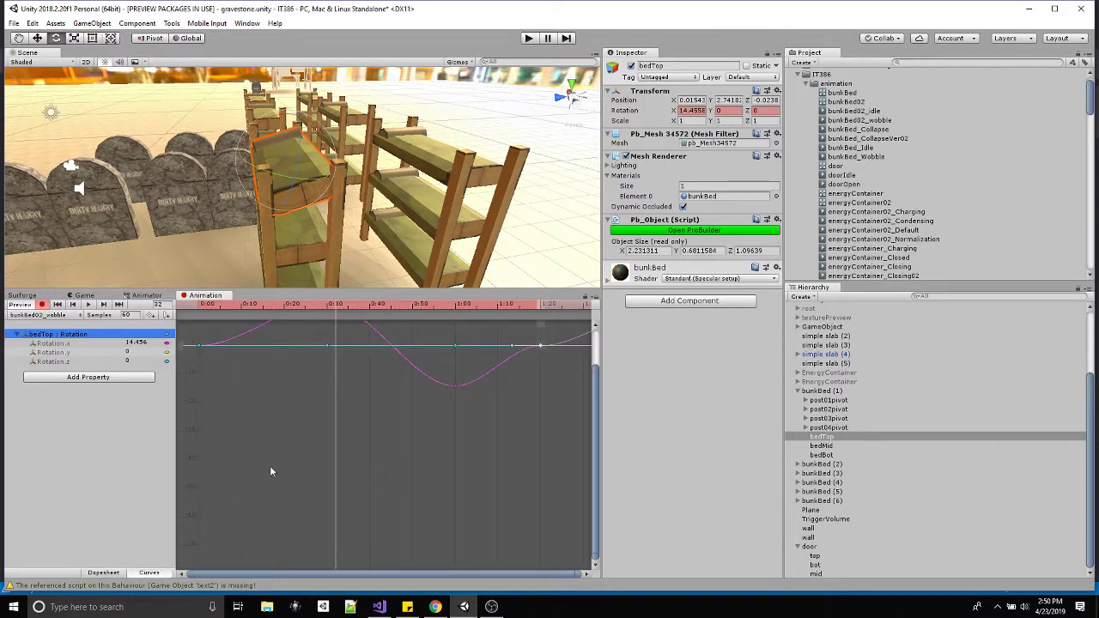
key(f)
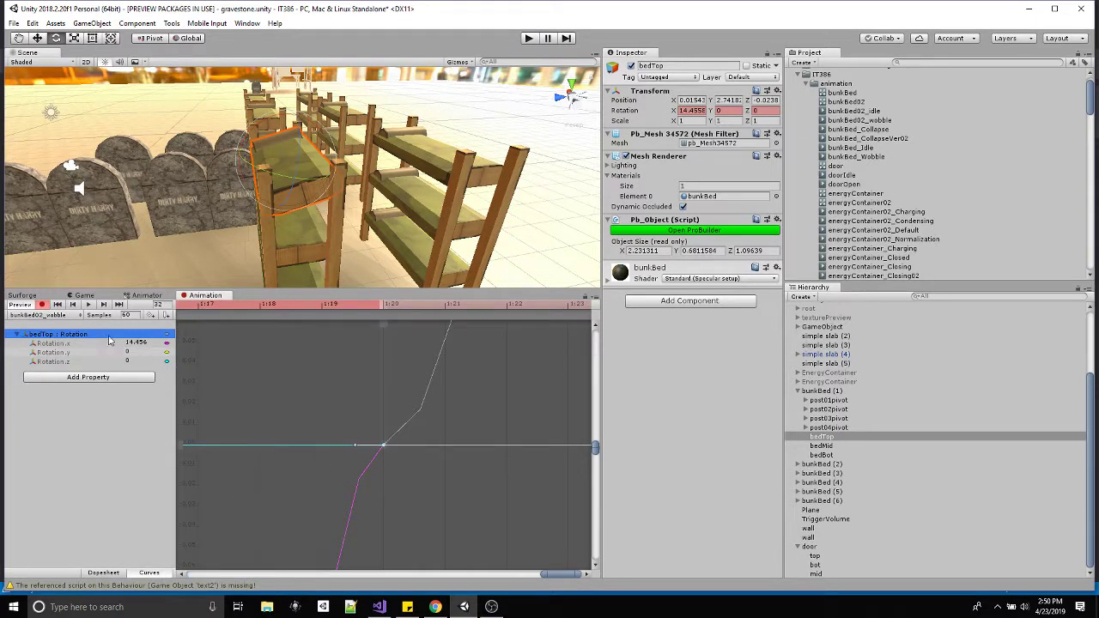
click(302, 483)
key(a)
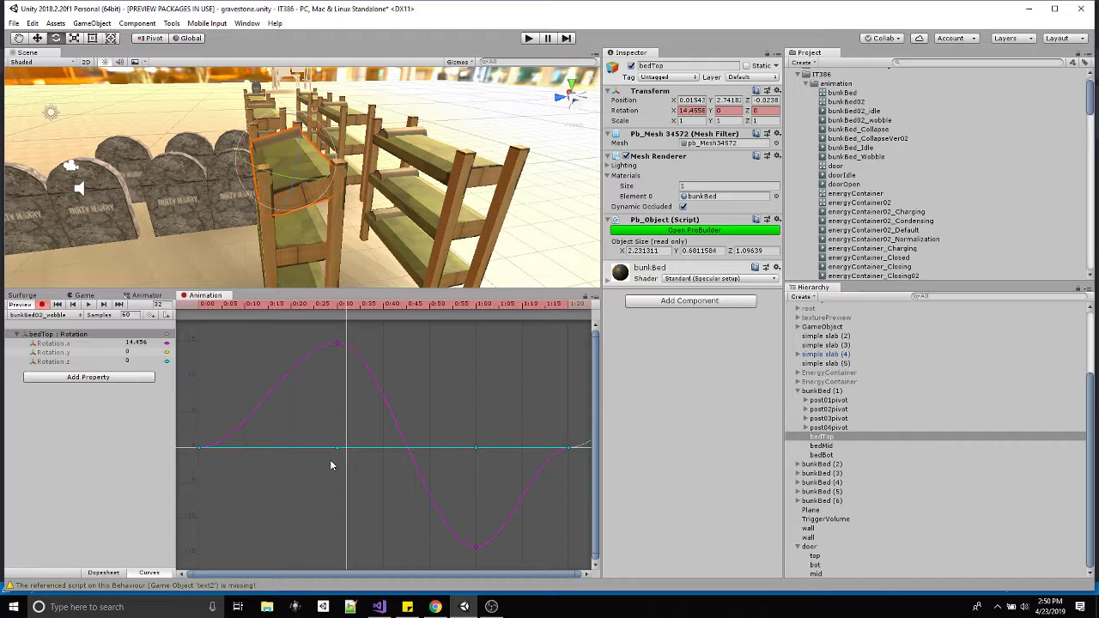
Examine how bedTop's rotation curve repeats beyond the end of the clip and play the wobble
scroll(316, 462, down, 5)
scroll(310, 459, down, 5)
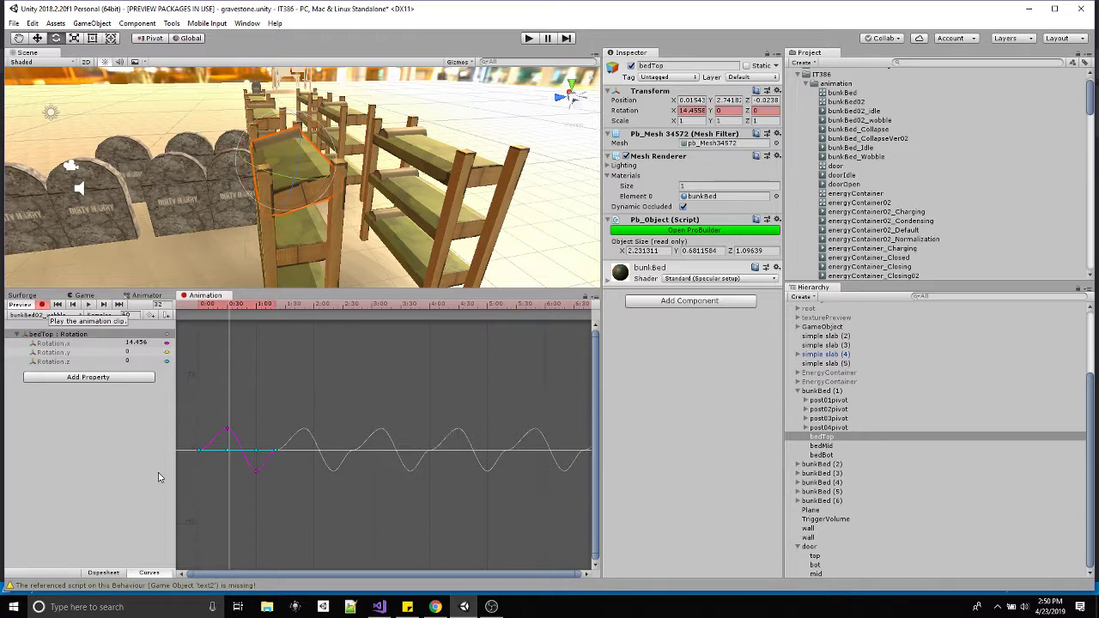
scroll(286, 466, up, 3)
scroll(346, 492, down, 1)
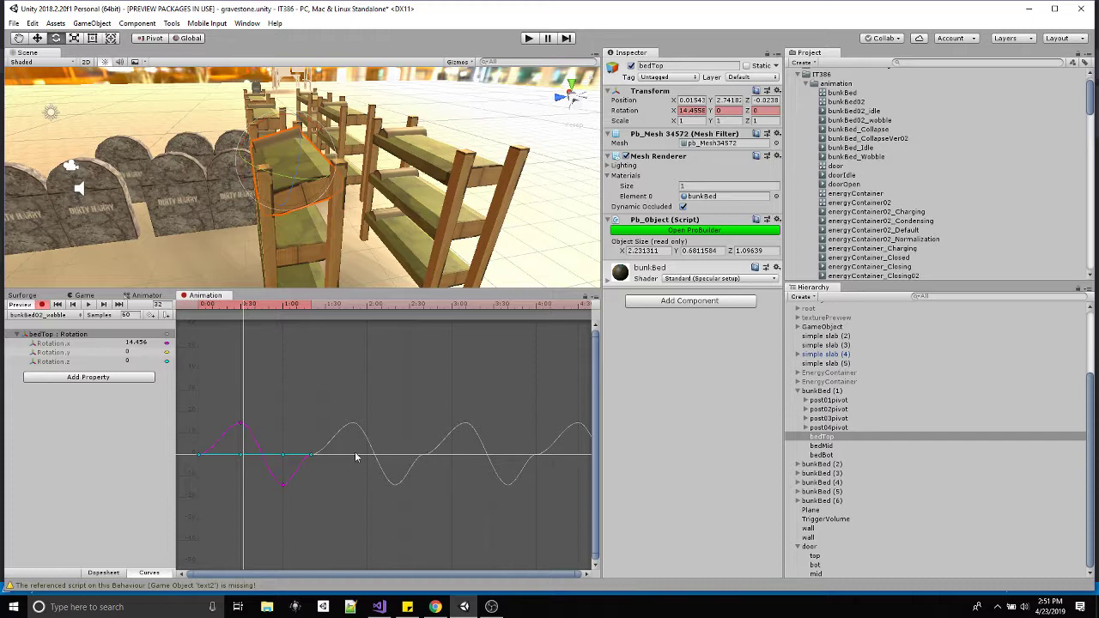
click(87, 305)
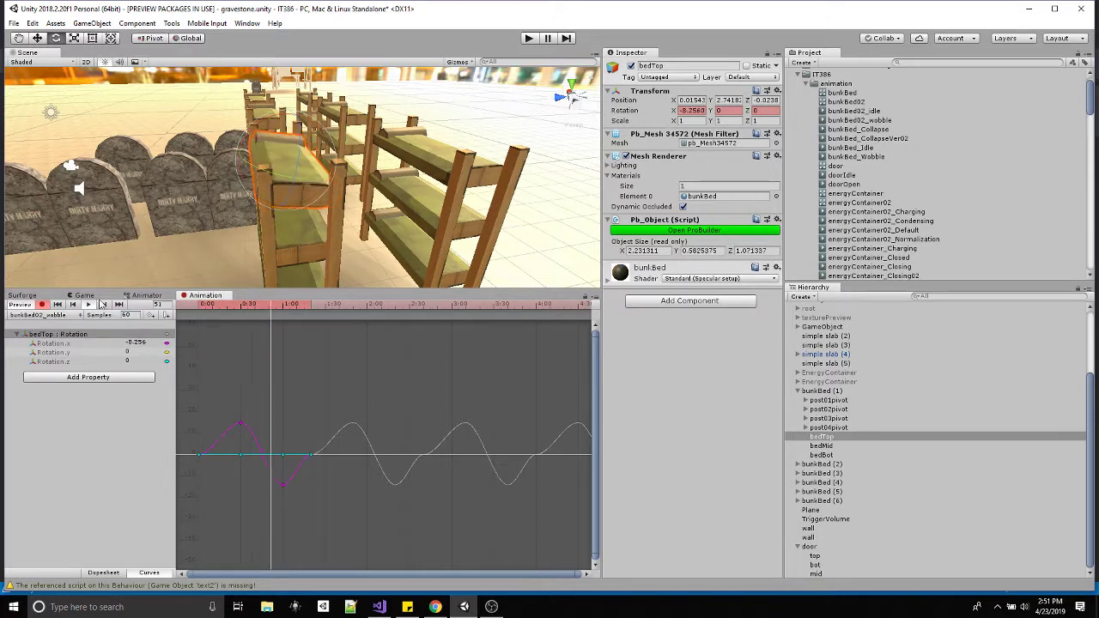
Isolate bedTop's Rotation.x curve in the curve editor and check the tangents of its start, 1:00 and end keyframes
click(60, 354)
click(55, 361)
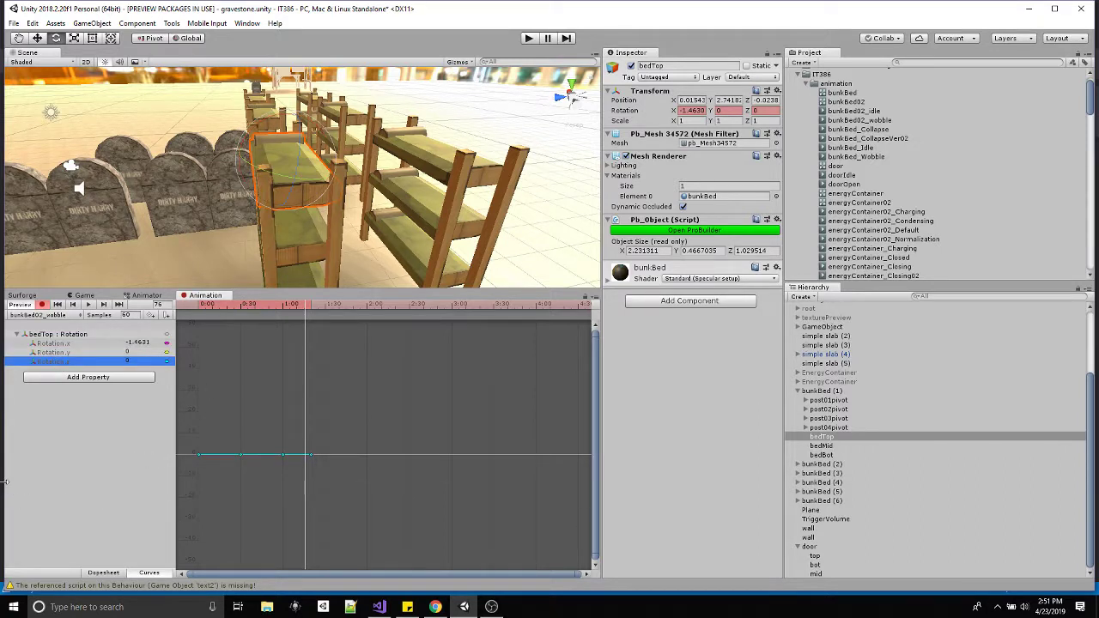
click(69, 344)
key(f)
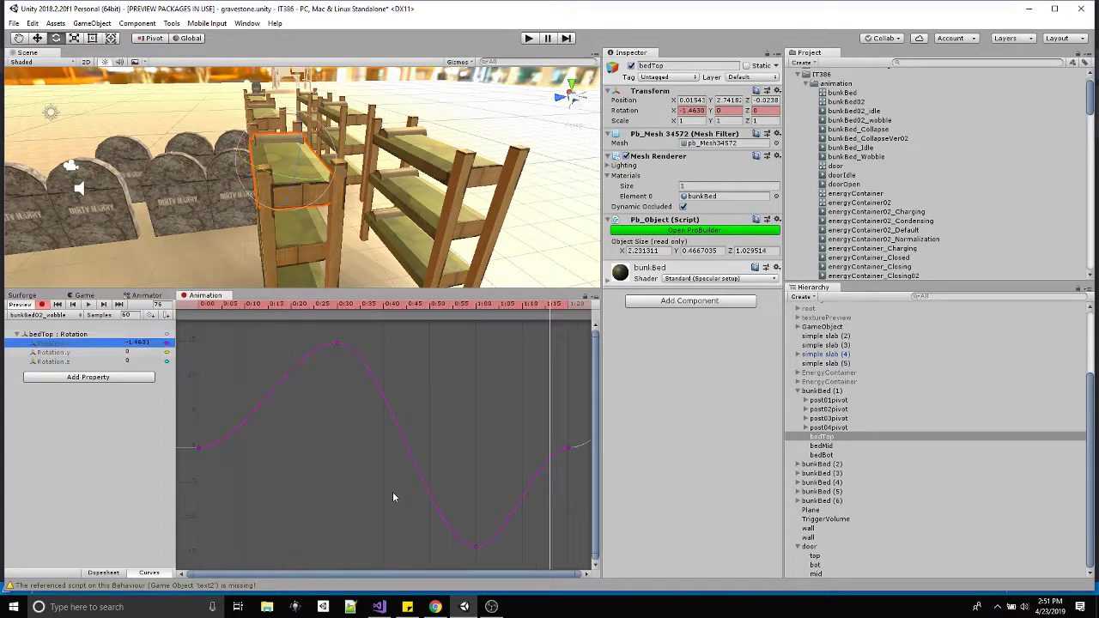
scroll(405, 462, down, 4)
click(199, 453)
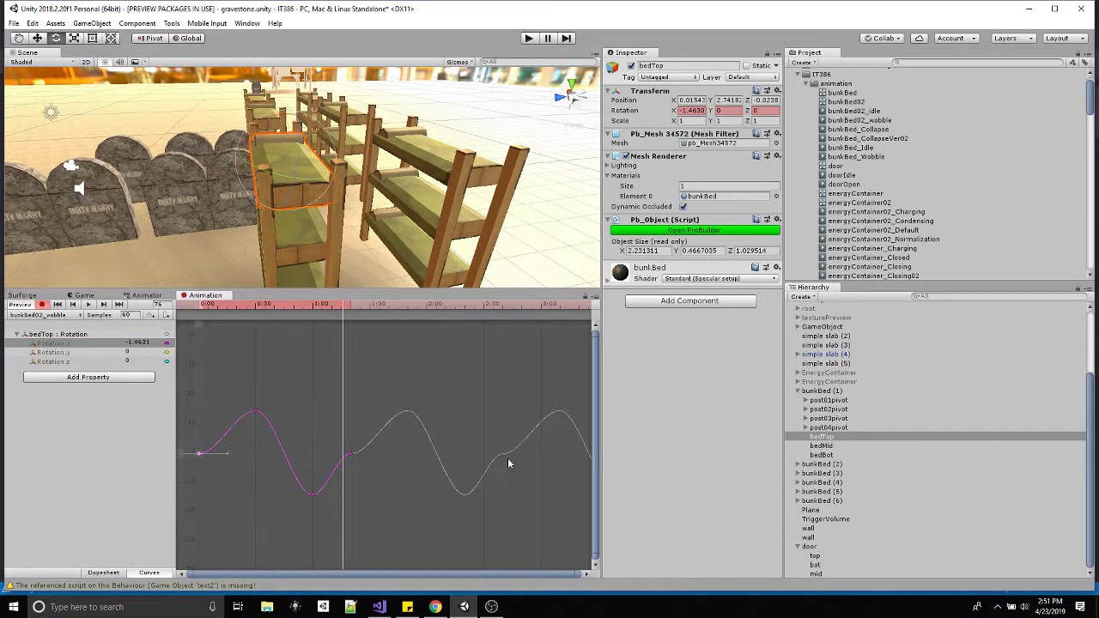
click(350, 453)
drag(315, 496, 314, 494)
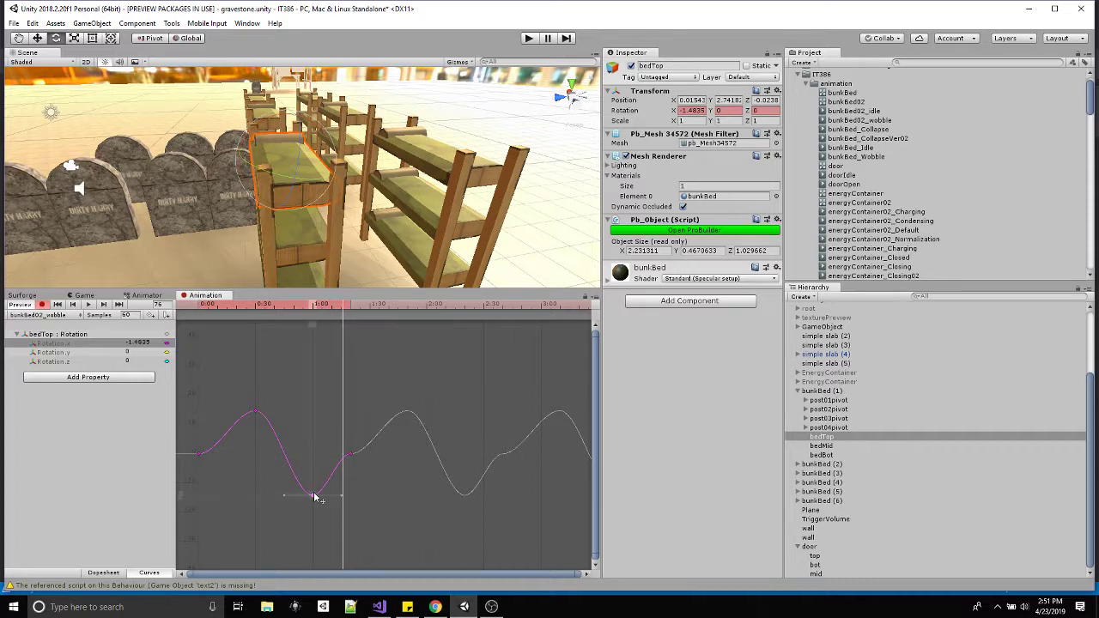
Adjust the incoming tangent of bedTop's Rotation.x keyframe at 1:20, leaving it steep so the curve rises straight into the loop point
click(351, 455)
drag(323, 459, 336, 485)
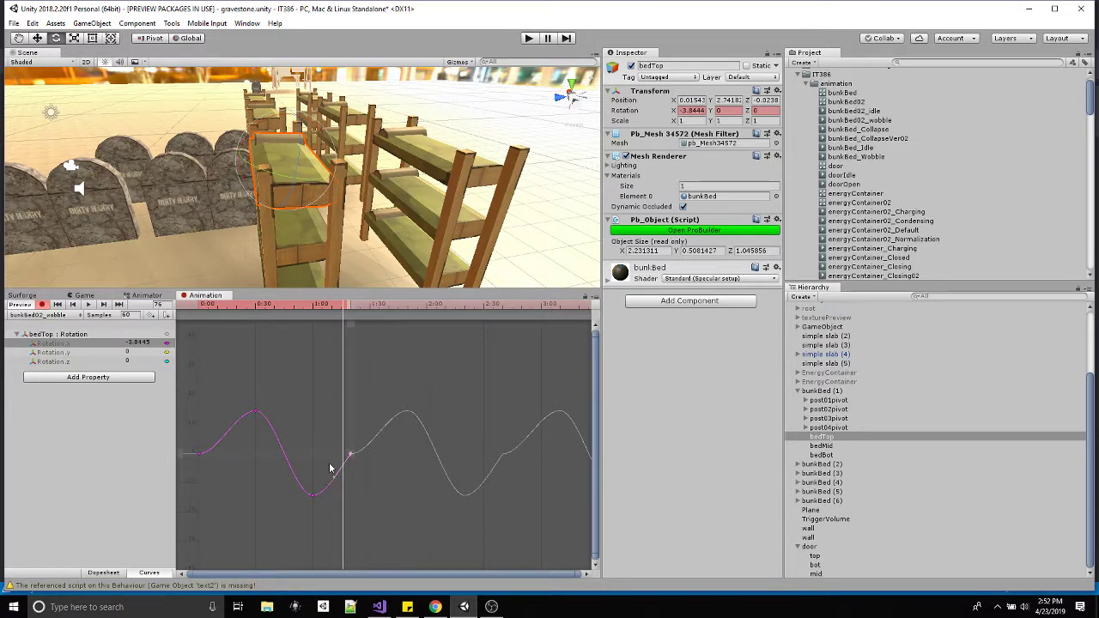
drag(336, 476, 320, 456)
scroll(420, 472, down, 5)
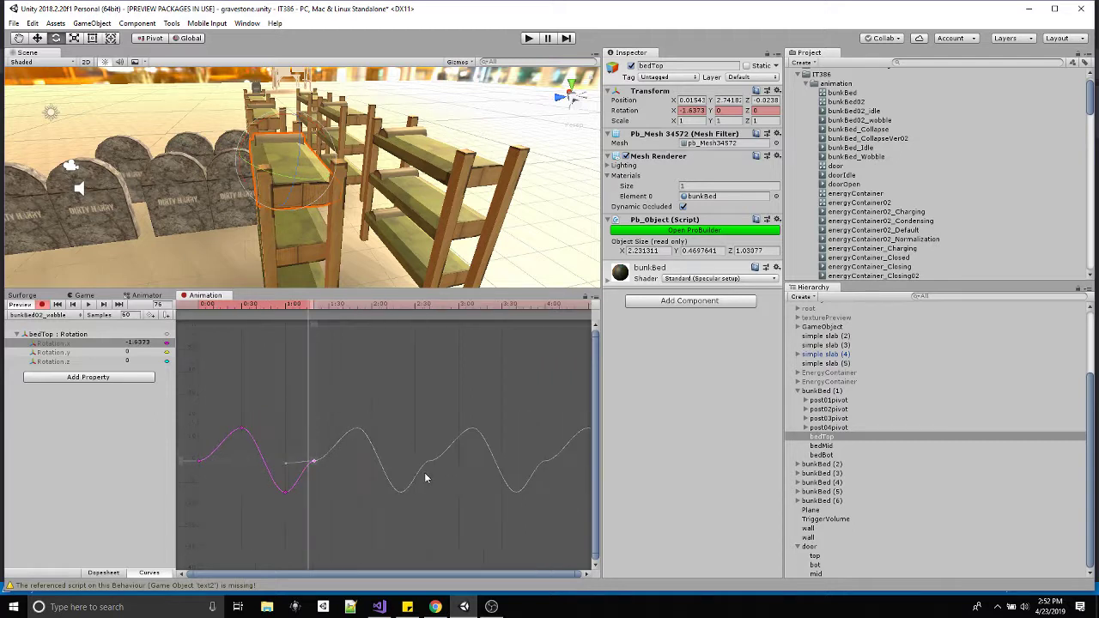
scroll(415, 468, down, 2)
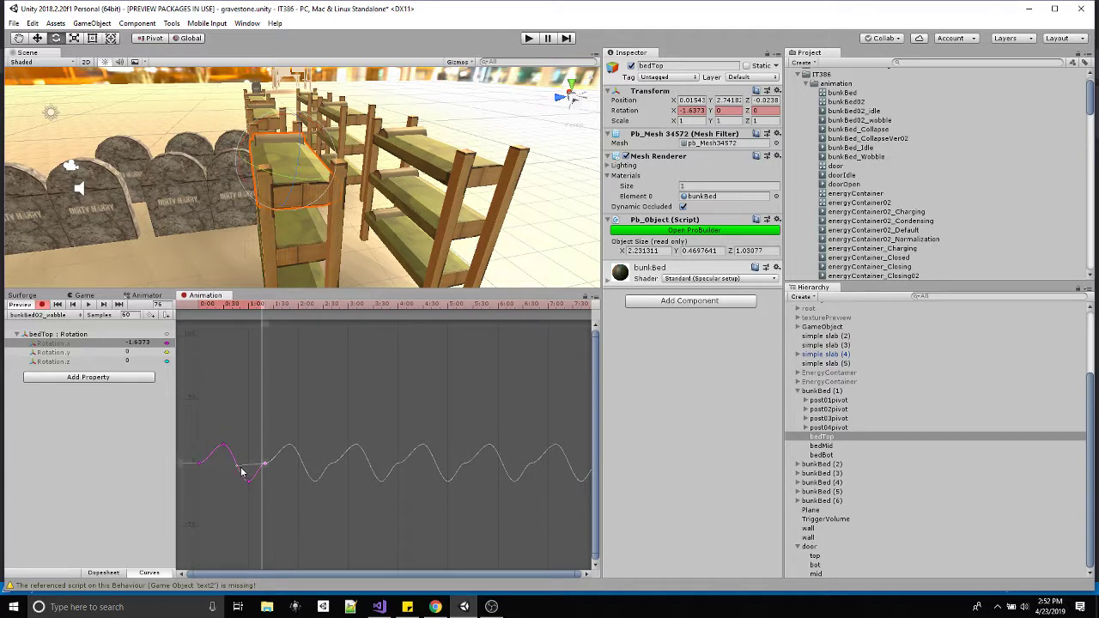
drag(241, 472, 257, 488)
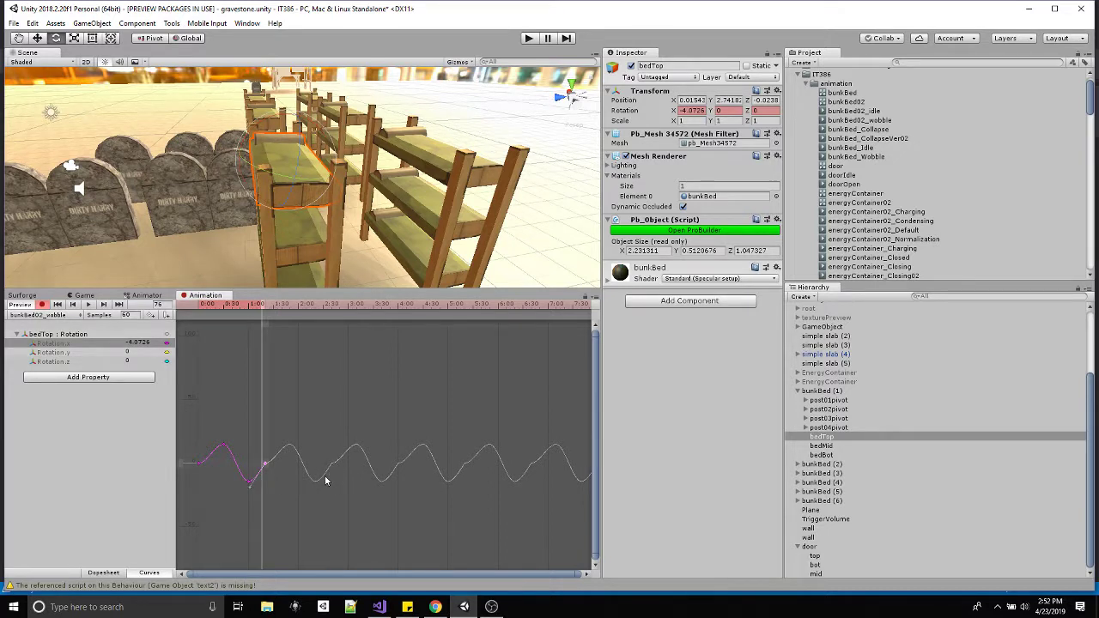
Tilt the outgoing tangent of the starting Rotation.x keyframe upward to smooth the loop and play the wobble
click(199, 464)
drag(226, 466, 220, 446)
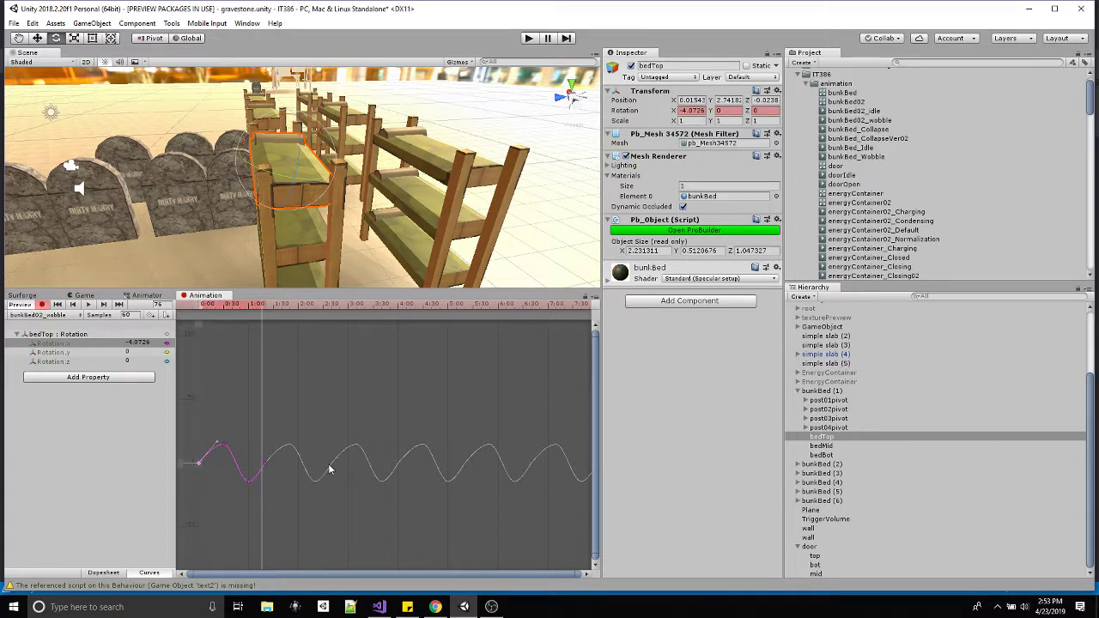
click(91, 307)
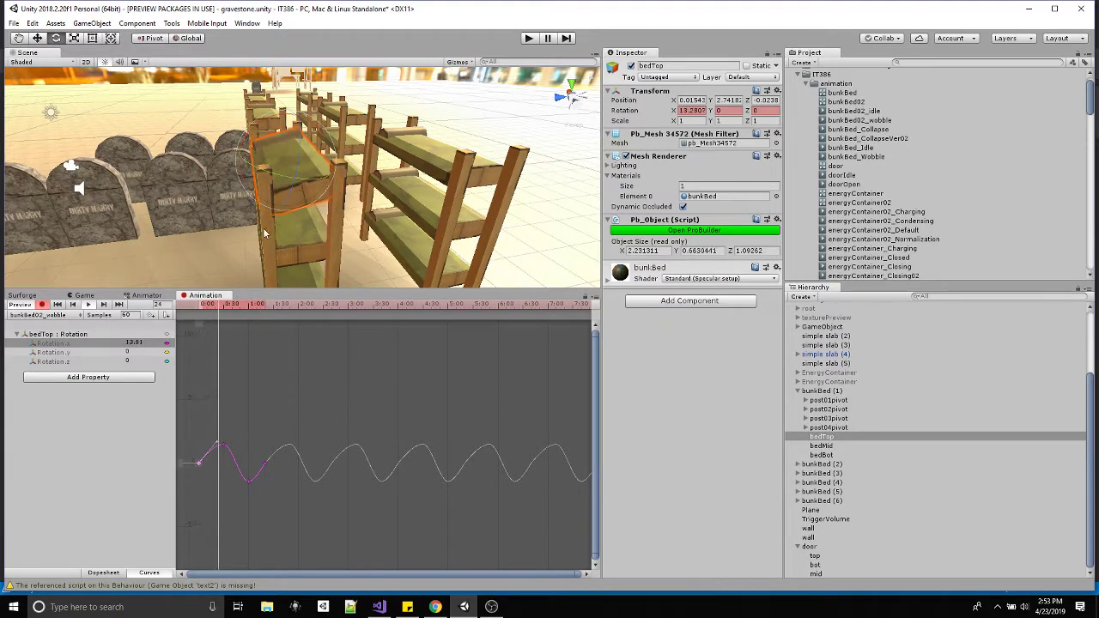
Select bedMid and frame all of the clip's rotation keyframes in the dopesheet
click(289, 255)
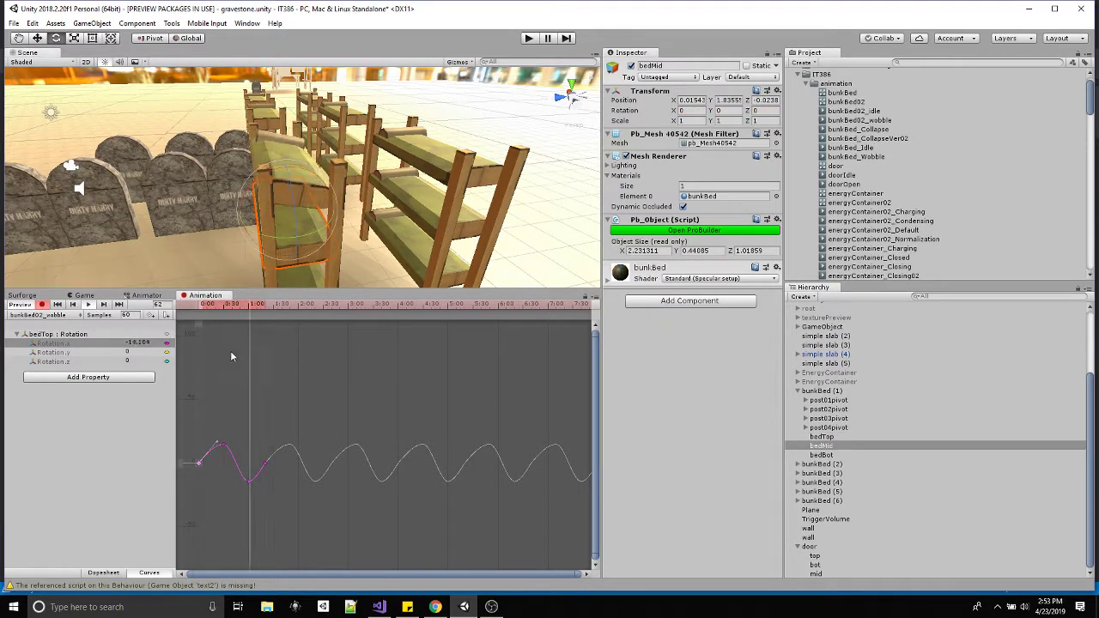
click(103, 573)
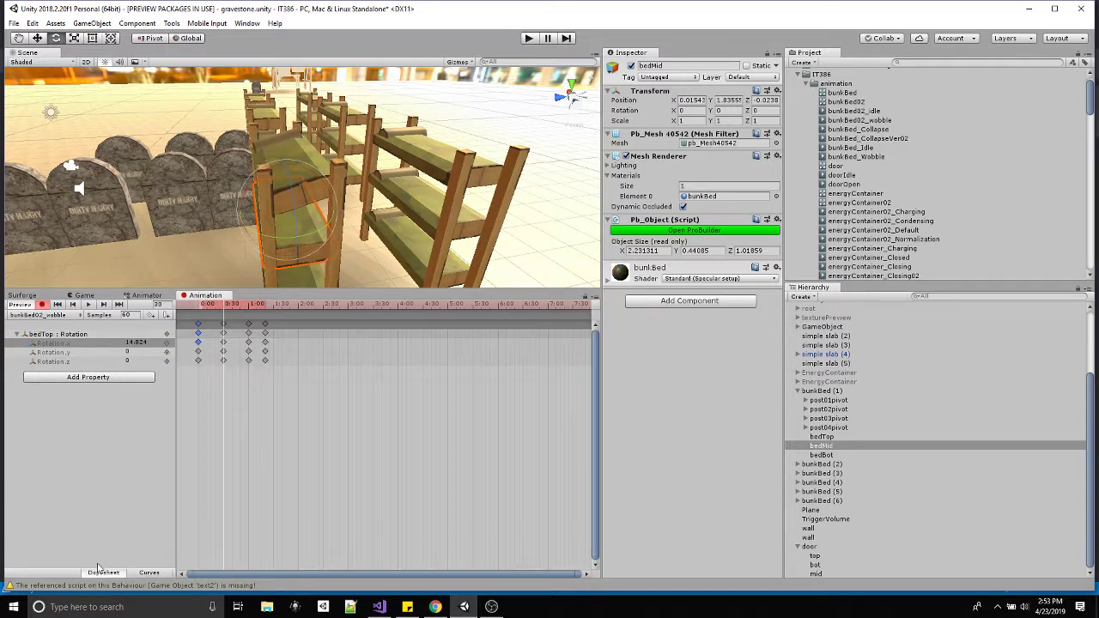
scroll(232, 352, up, 2)
drag(348, 410, 177, 321)
key(f)
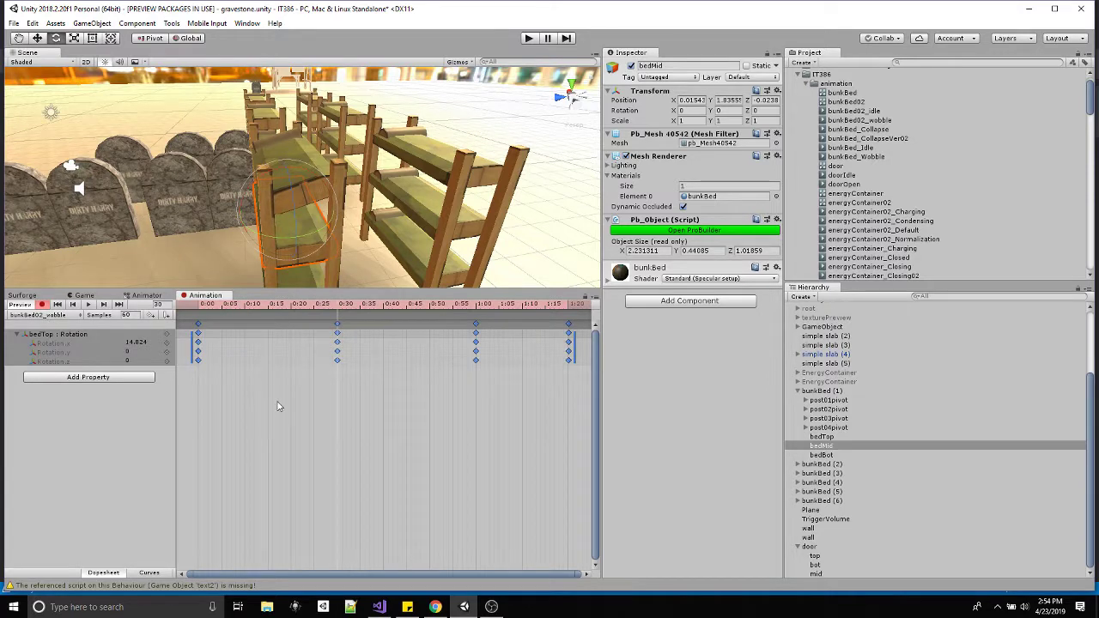
Try moving bedTop's rotation keyframe from 0:30 to 0:40 in the dopesheet and undo the move
click(472, 442)
drag(340, 327, 382, 345)
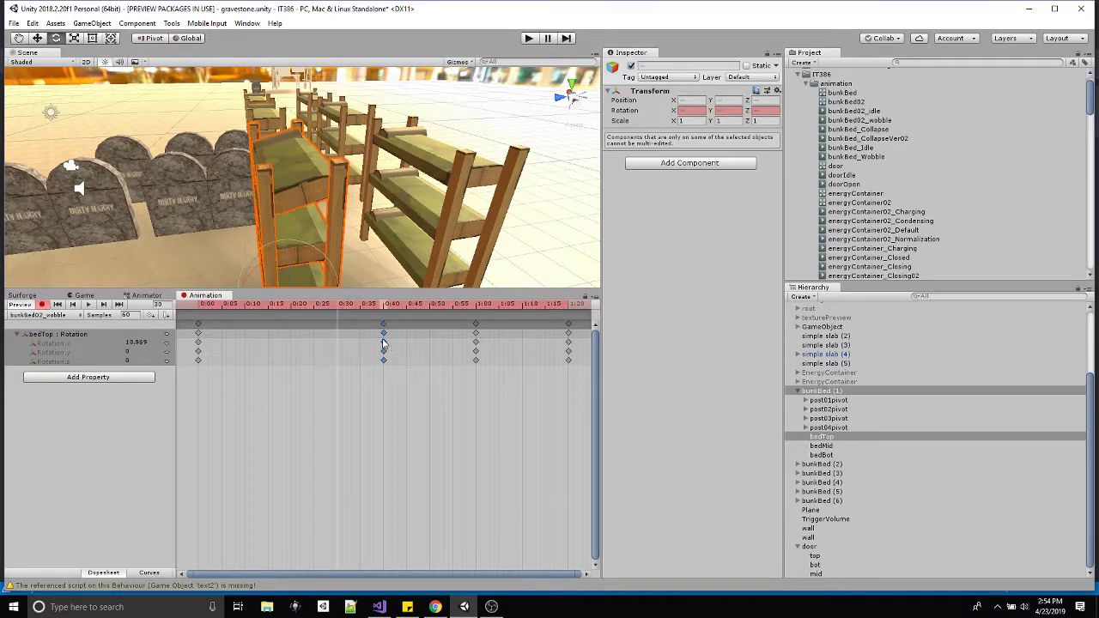
key(ctrl+z)
In the curve editor, shift bedTop's 0:30 keyframe to about 0:52, play the changed timing, and return the keyframe to 0:30
click(149, 573)
drag(337, 446, 438, 446)
click(93, 306)
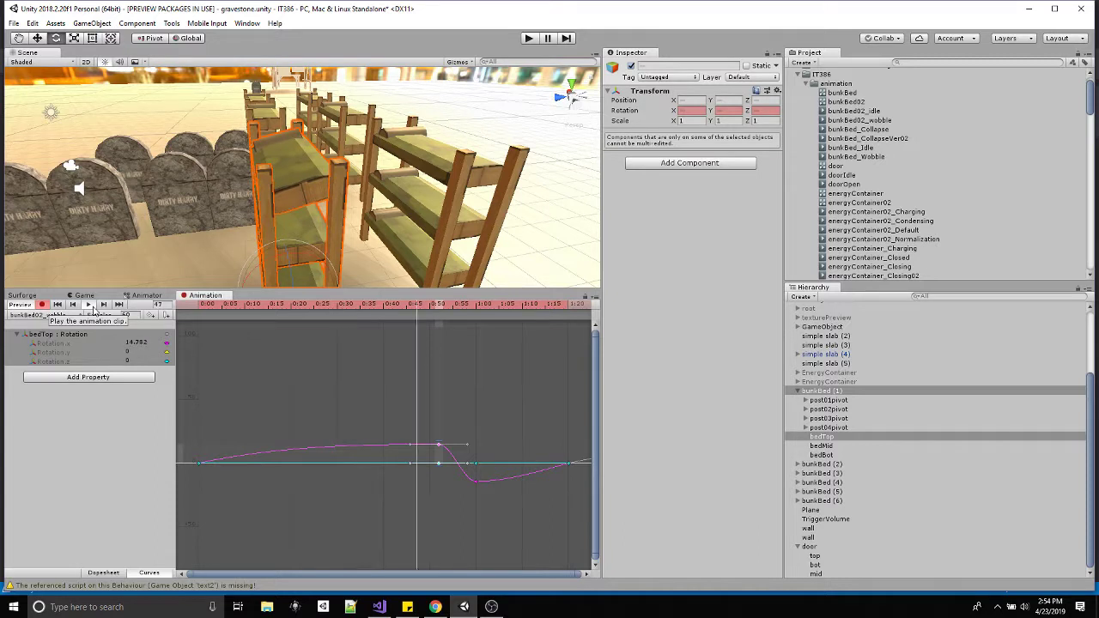
drag(437, 445, 337, 445)
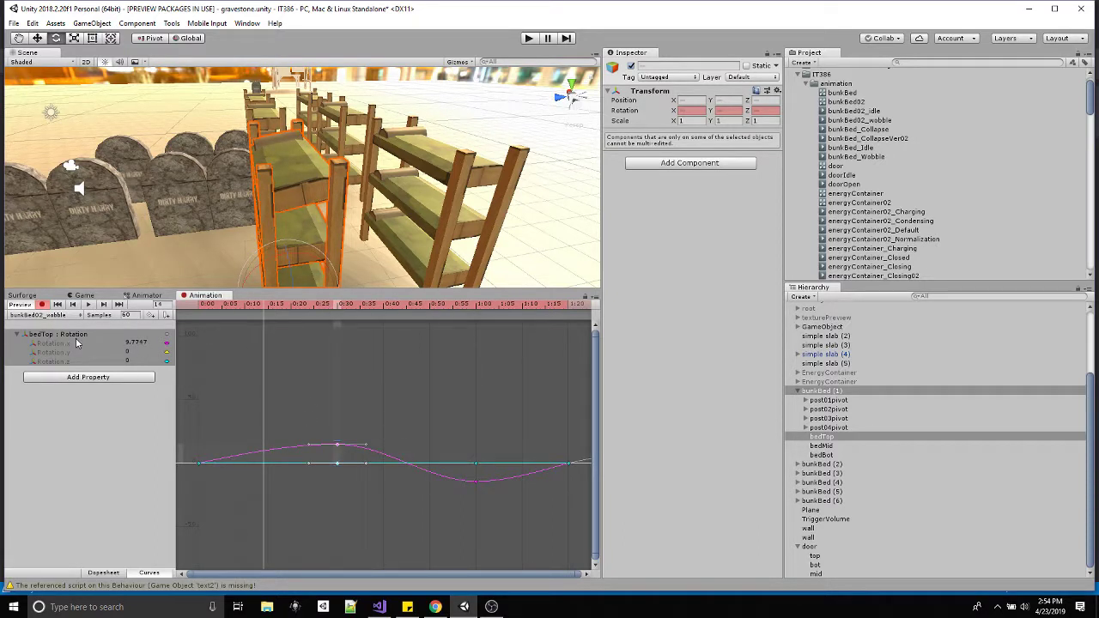
In the dopesheet, try moving only the Rotation.z keyframe from 0:30 to about 0:20 and undo the move
click(103, 573)
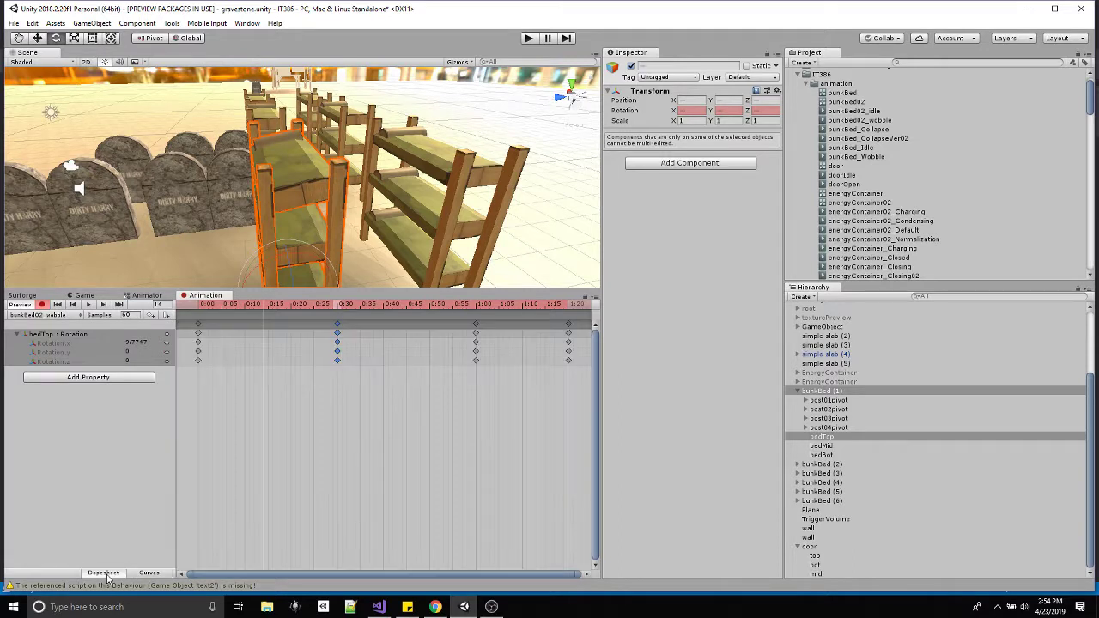
click(338, 325)
click(338, 329)
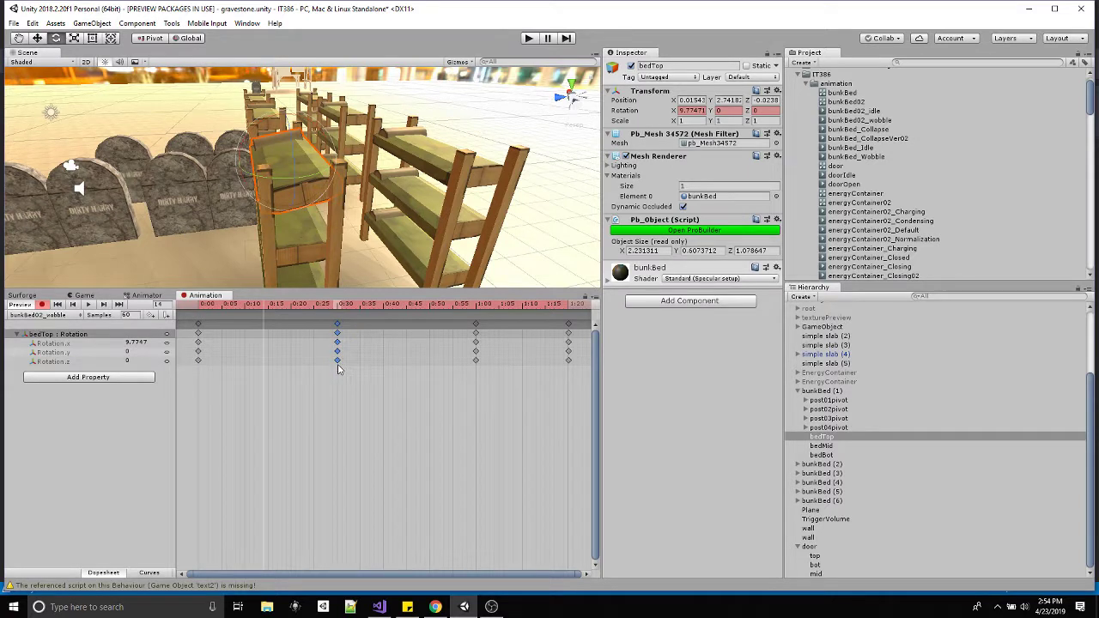
click(340, 364)
drag(340, 364, 291, 361)
key(ctrl+z)
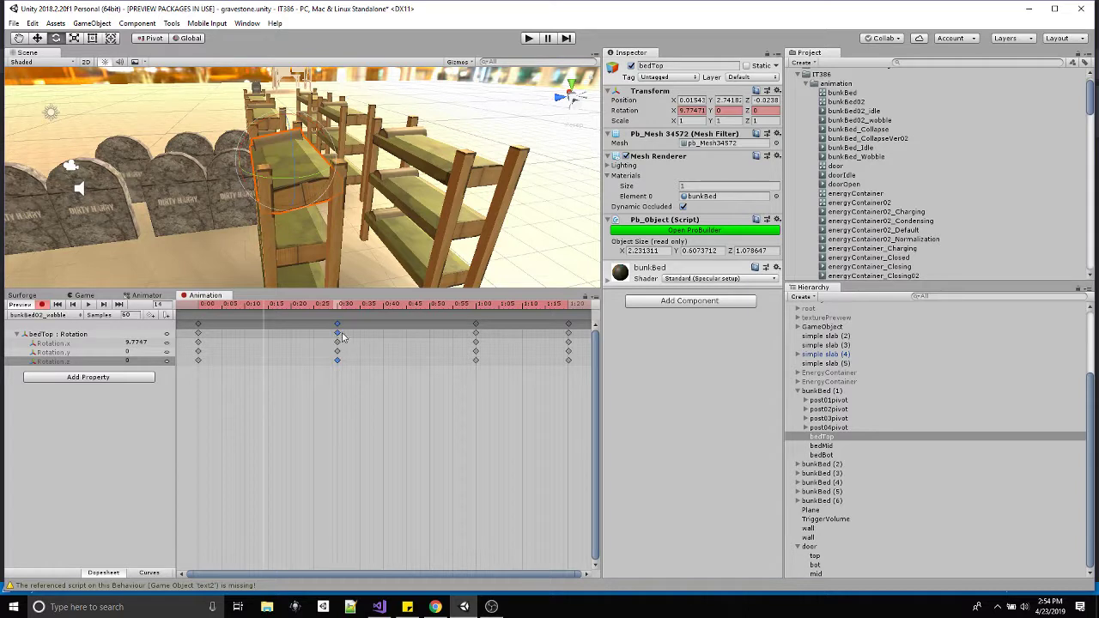
Move all channels of bedTop's 0:30 rotation keyframe together to about 0:28
click(337, 333)
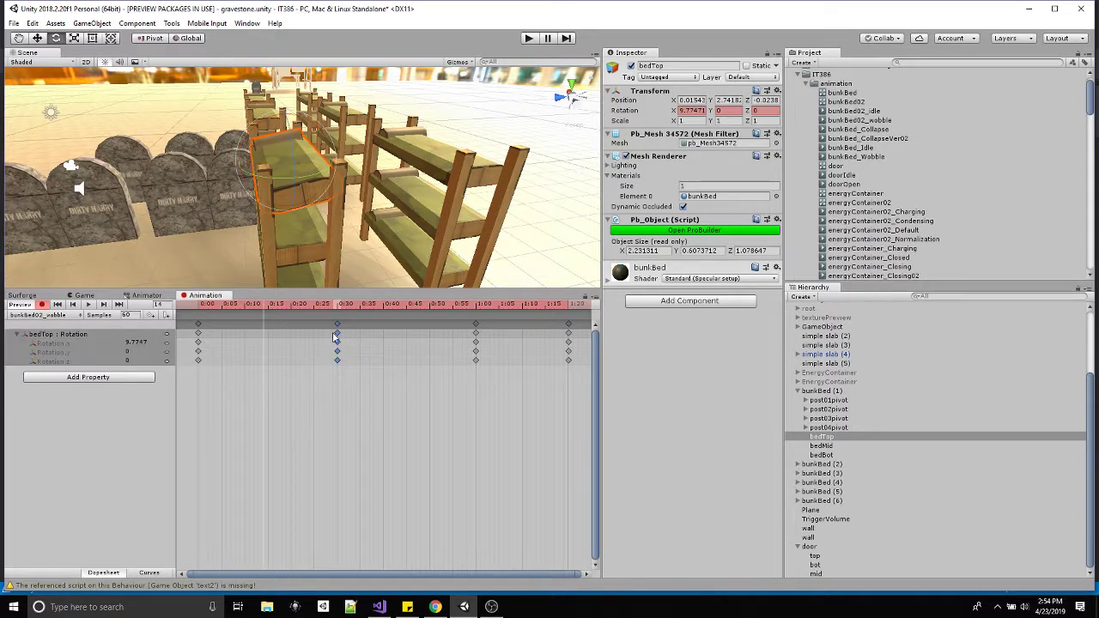
click(357, 344)
mouse_move(338, 337)
mouse_down()
mouse_move(319, 339)
mouse_move(328, 342)
mouse_up()
Compress all bedTop keyframes to end at about 0:15 and play them, and stretch them to end at about 1:21 and replay
drag(577, 372, 189, 319)
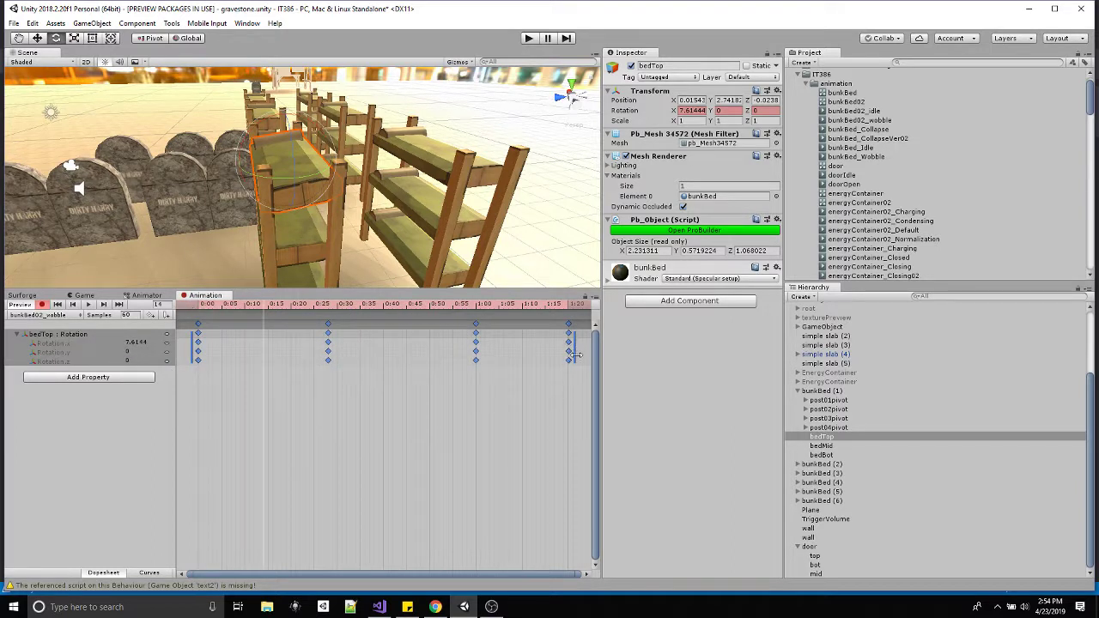
drag(575, 354, 277, 358)
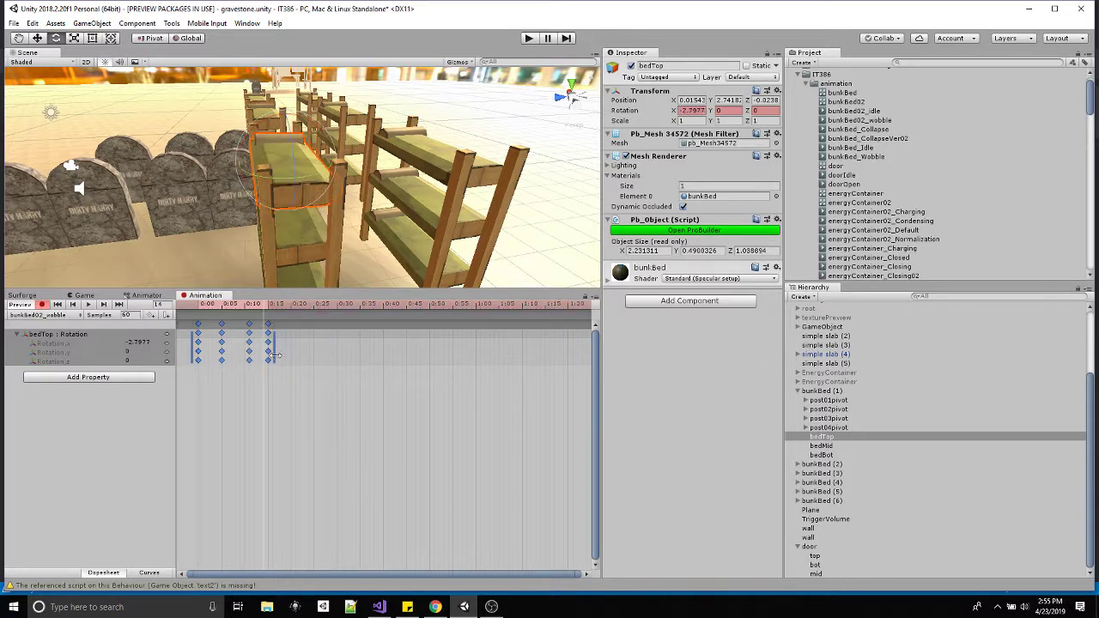
click(88, 304)
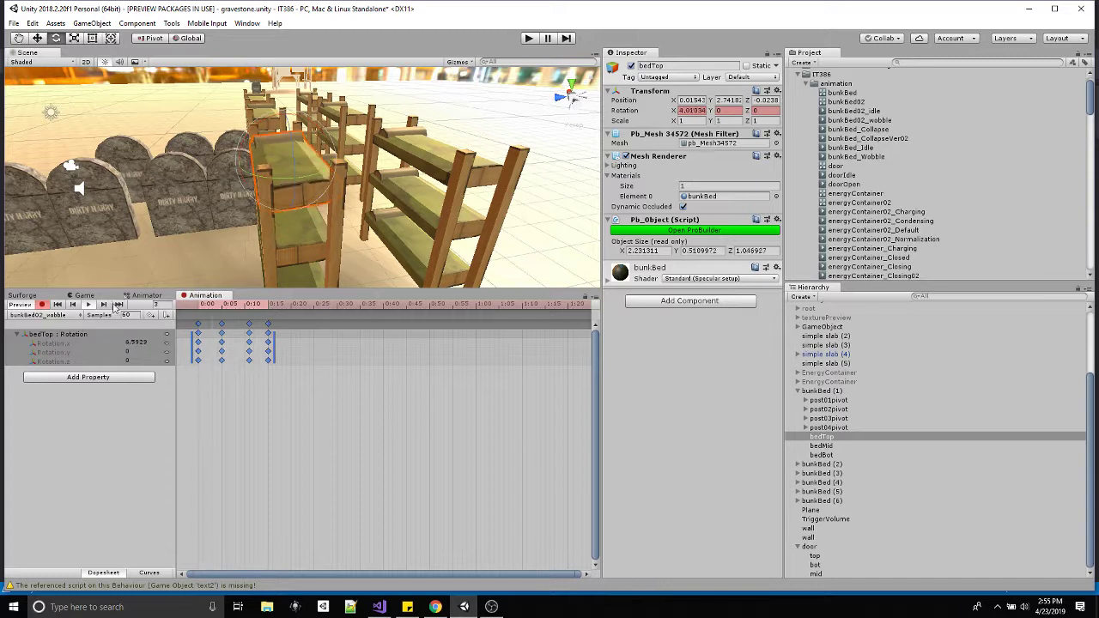
drag(275, 356, 573, 356)
click(88, 305)
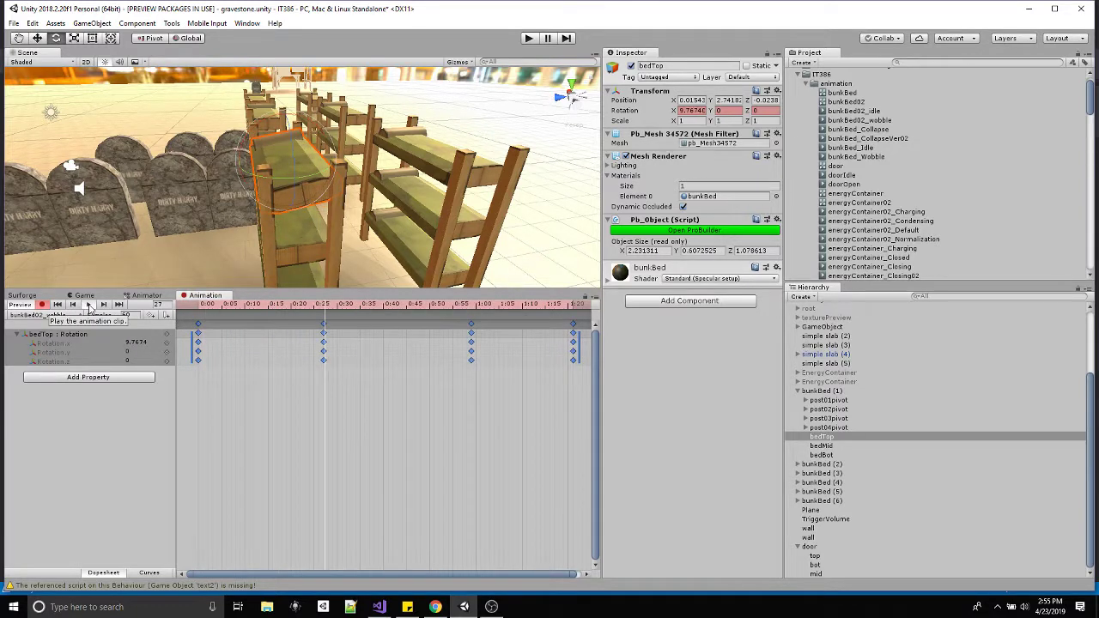
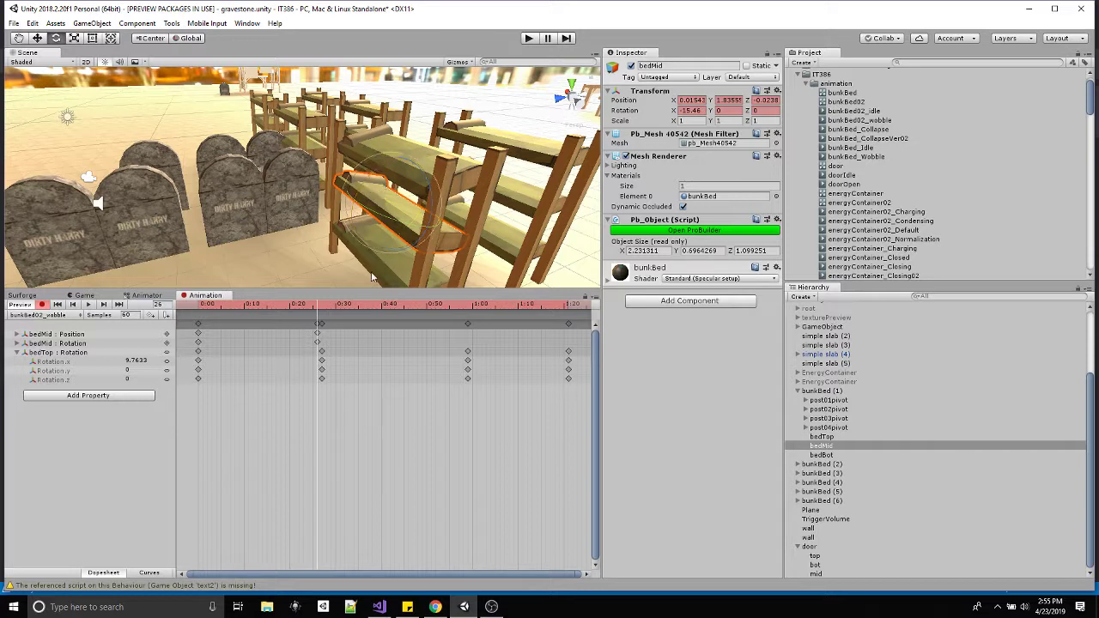
Rotate bedMid to about 14.9 on X at 0:56 and copy its starting rotation keyframe to 1:21
drag(340, 307, 455, 307)
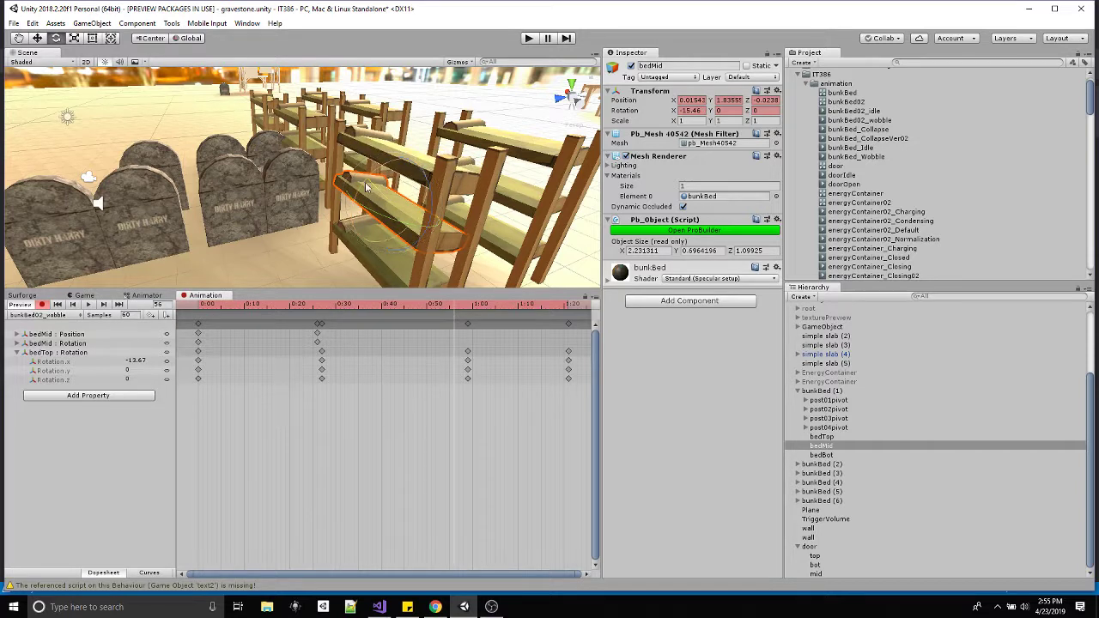
drag(365, 186, 341, 226)
drag(507, 308, 571, 317)
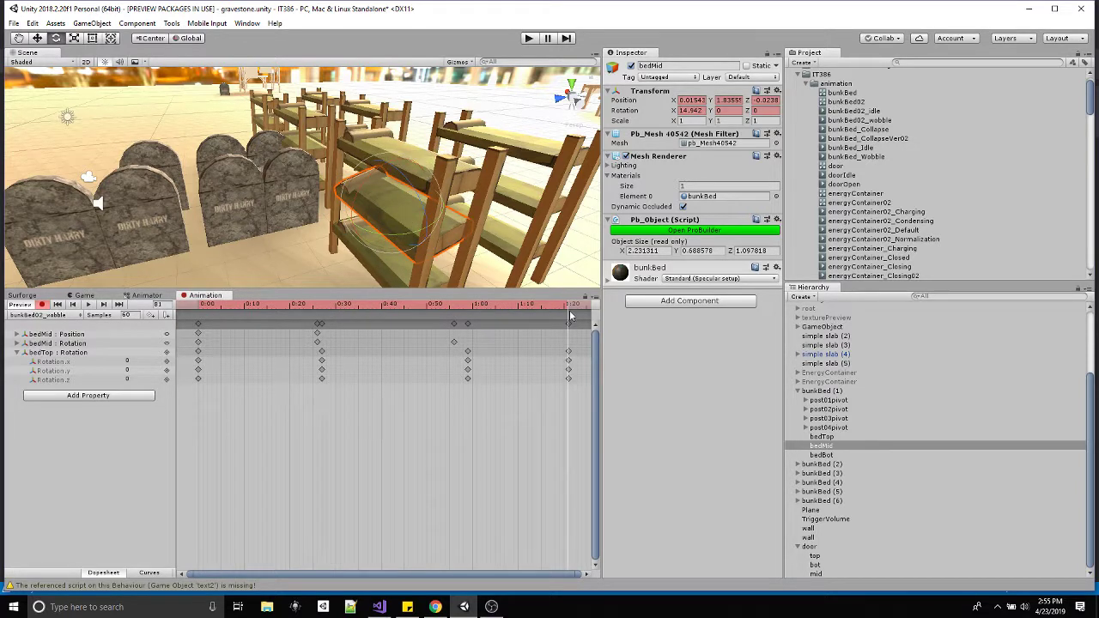
click(198, 343)
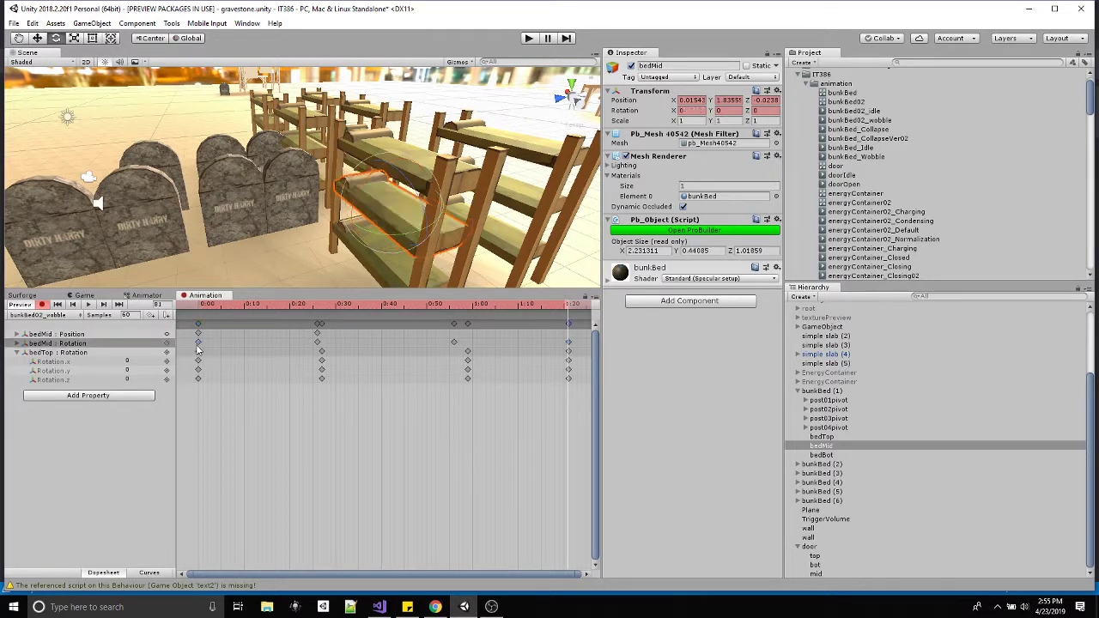
Play the combined wobble, delete the unneeded bedMid Position property, and collapse bedTop's rotation channels
key(space)
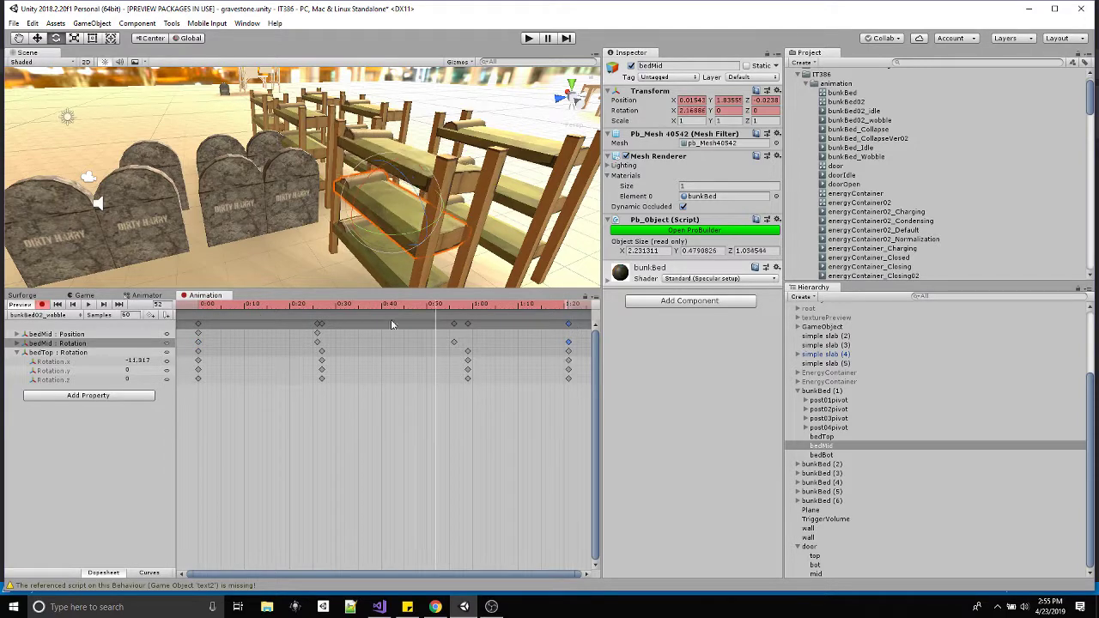
click(87, 305)
click(88, 305)
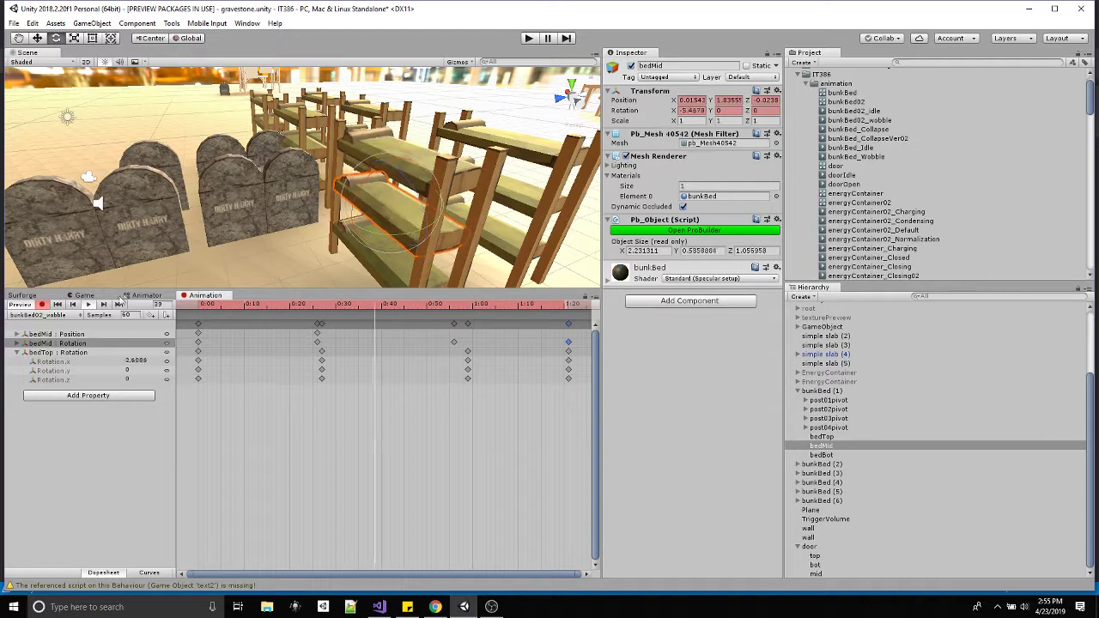
click(71, 337)
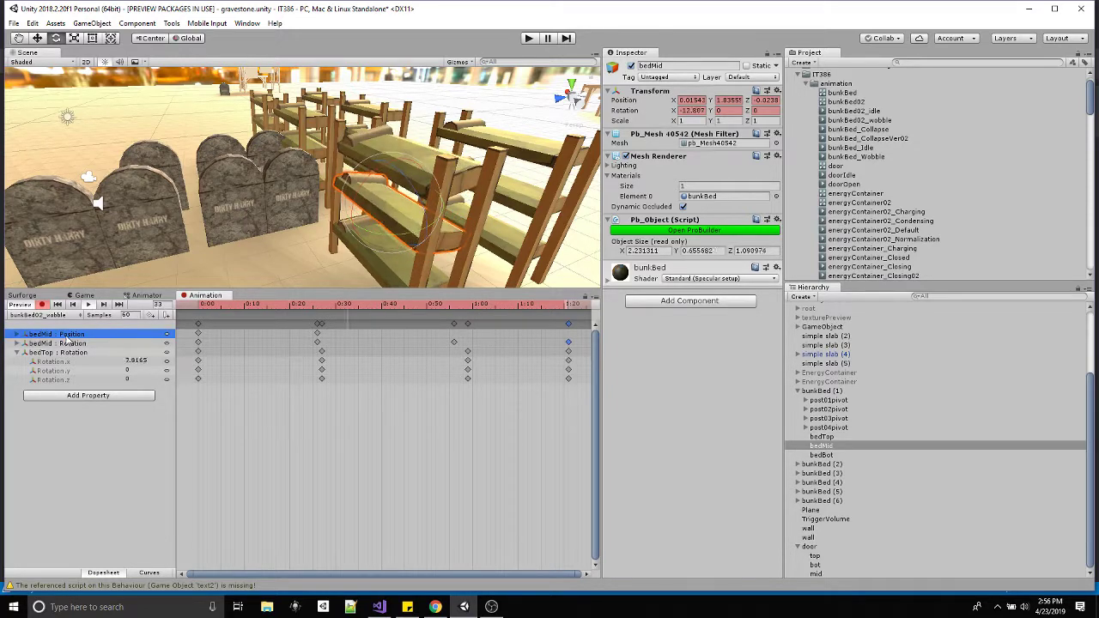
key(Delete)
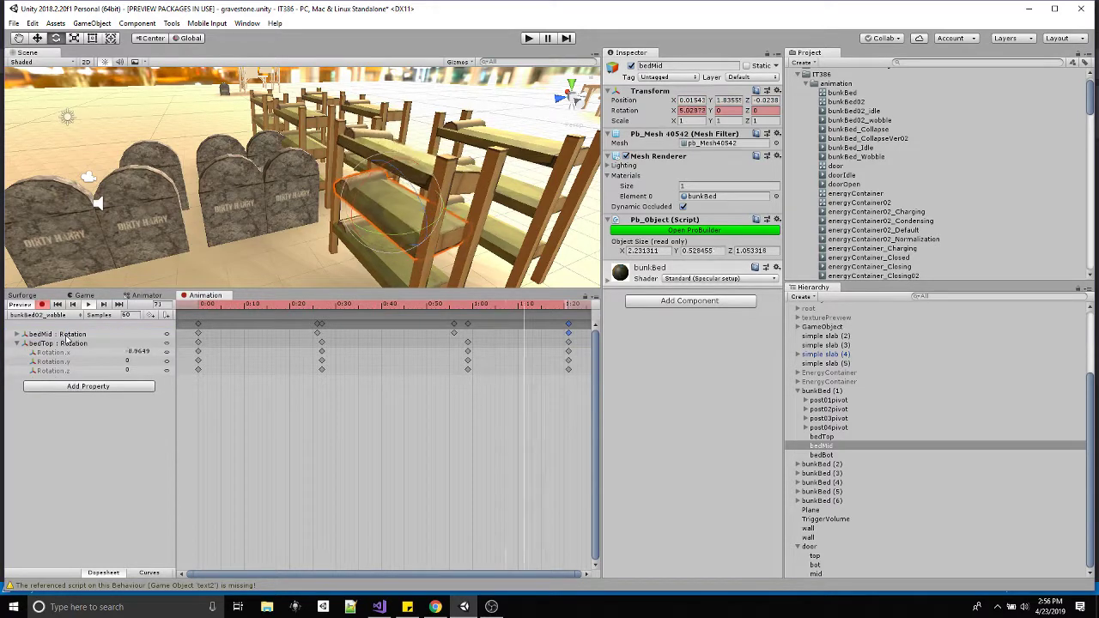
click(17, 344)
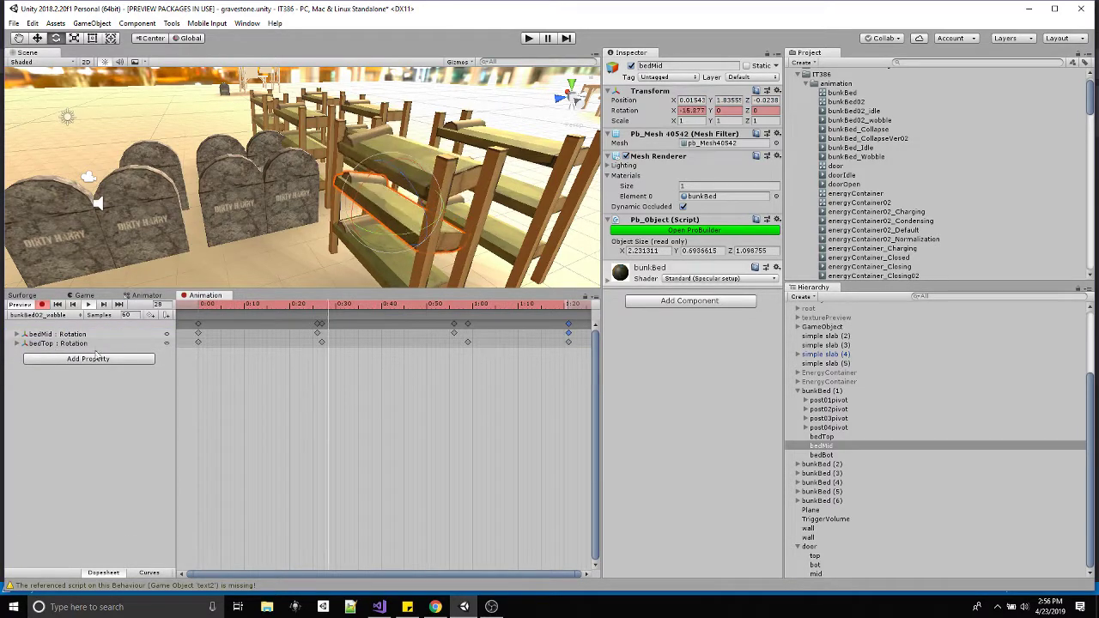
Stop the playback and compare the rotation curves of bedMid and bedTop in the curve editor
click(88, 305)
click(150, 572)
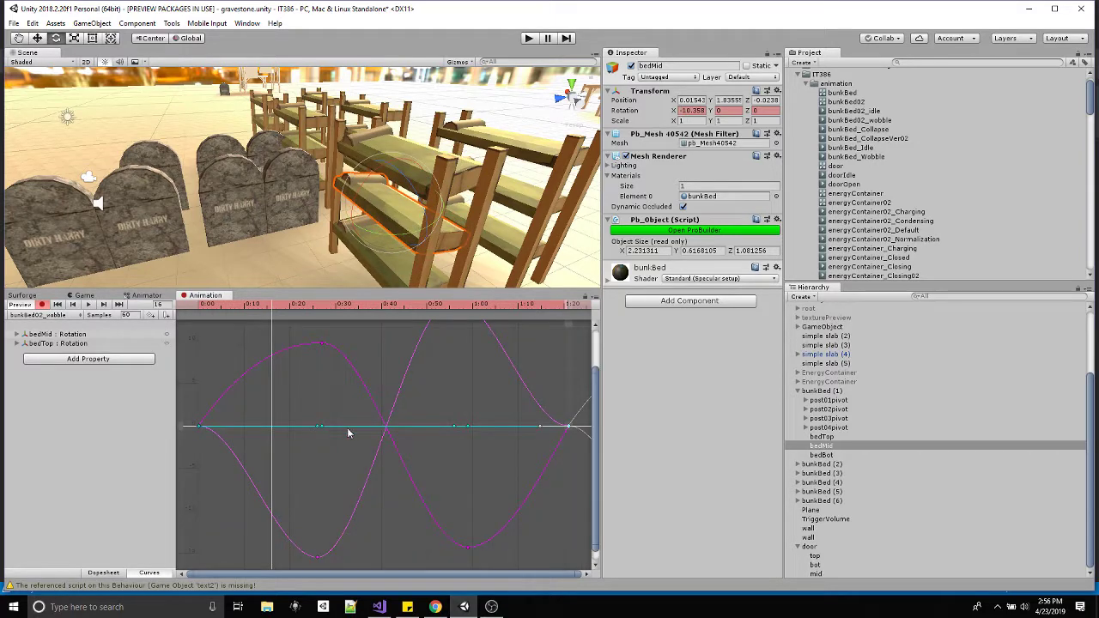
scroll(345, 421, down, 3)
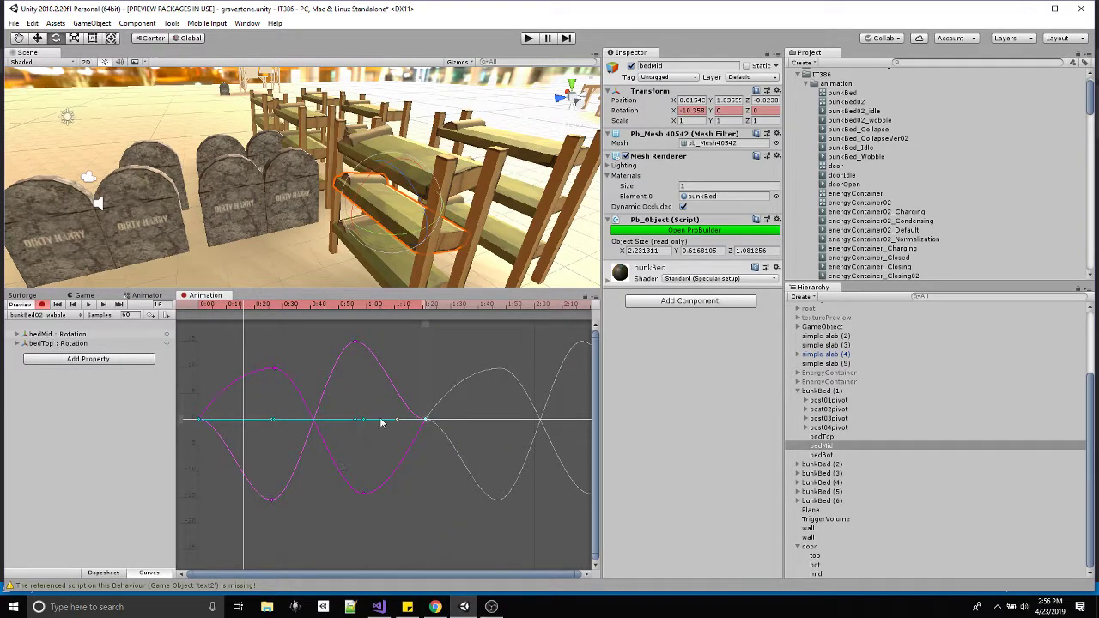
Steepen the tangents of bedMid's X rotation curve at its last and first keyframes and play the wobble
click(53, 335)
click(16, 335)
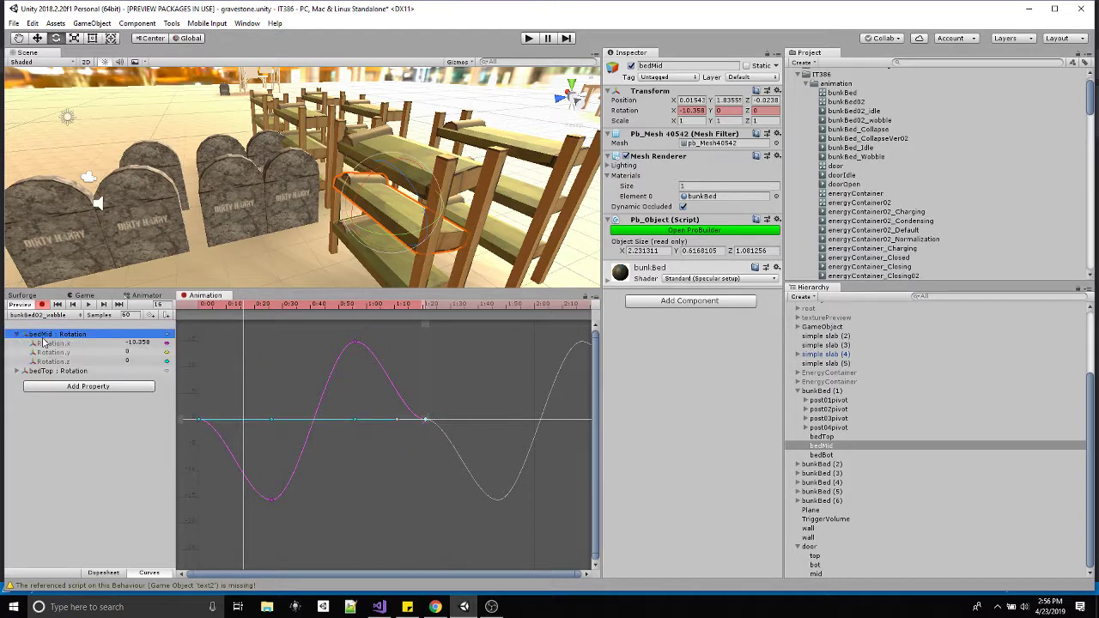
click(85, 344)
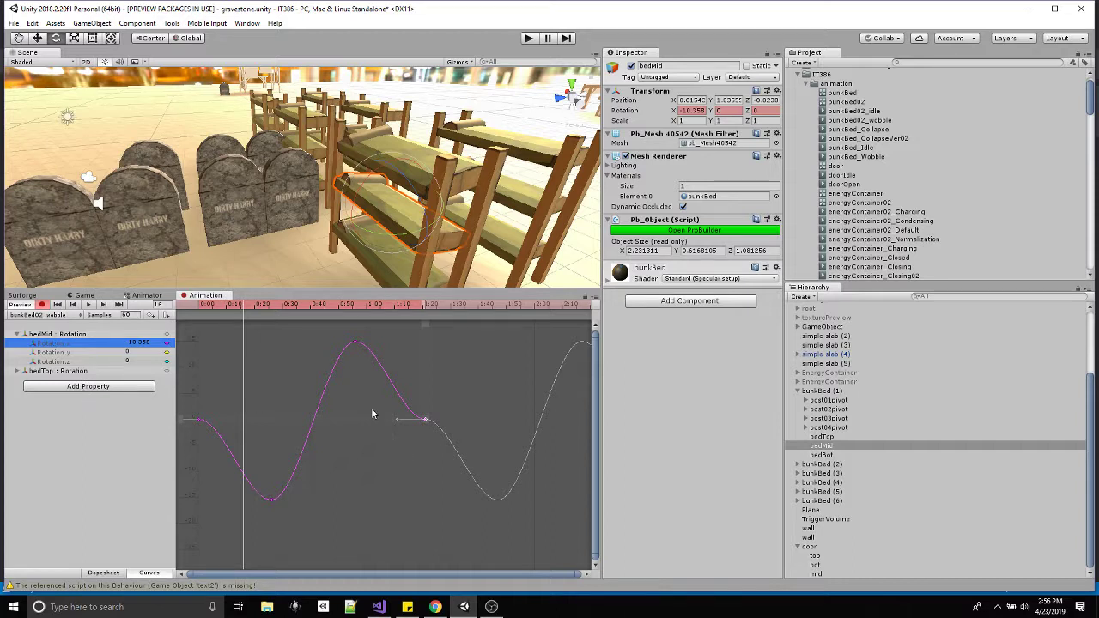
drag(396, 419, 405, 391)
click(197, 421)
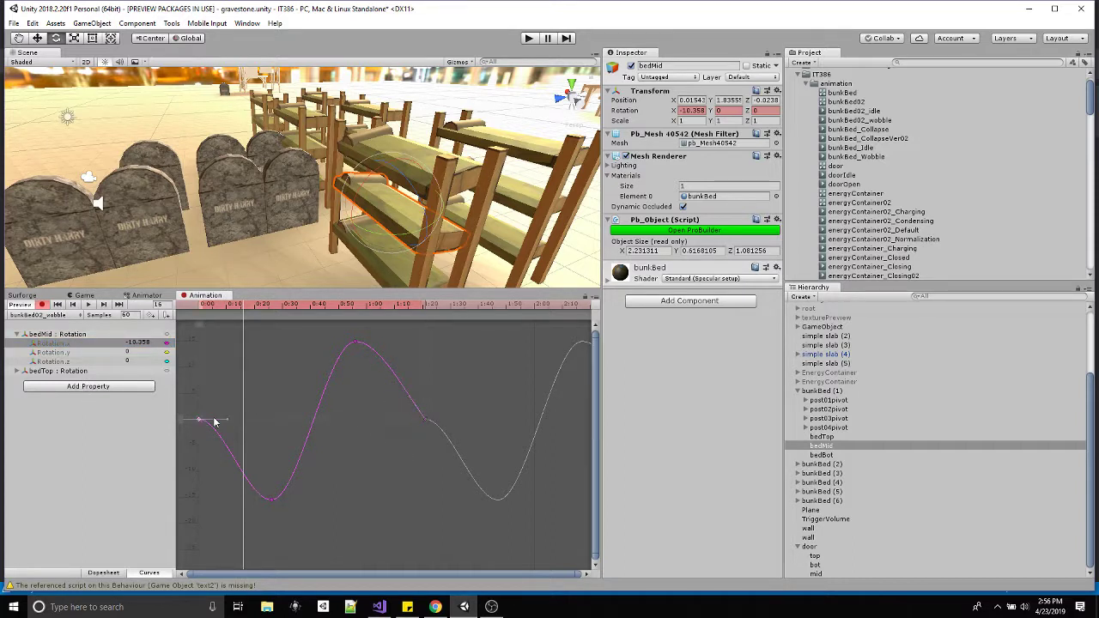
drag(221, 421, 220, 456)
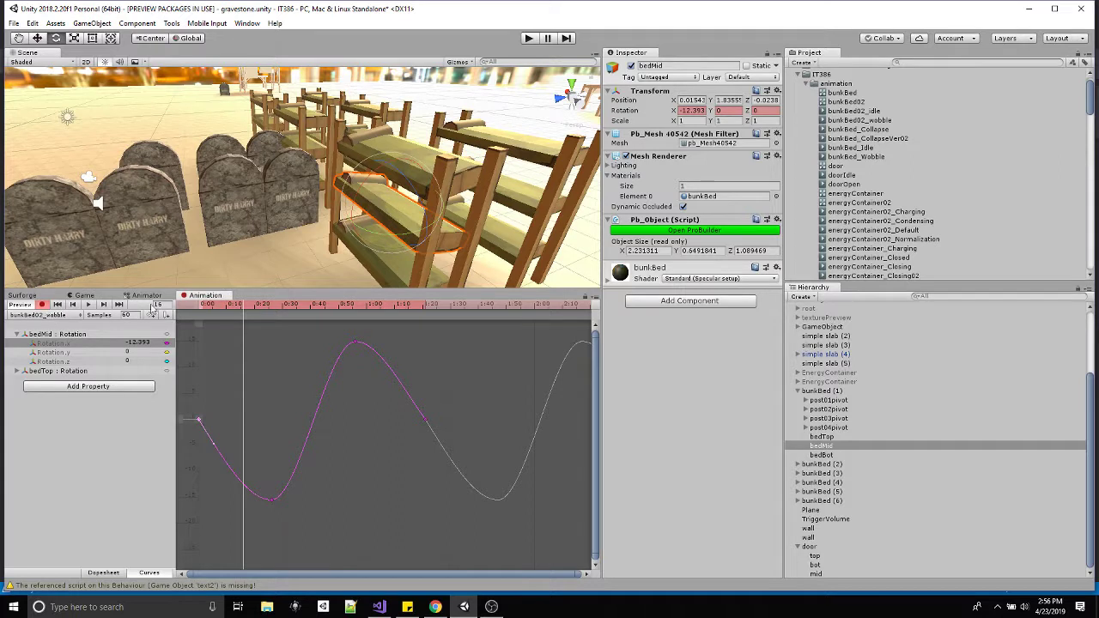
click(88, 304)
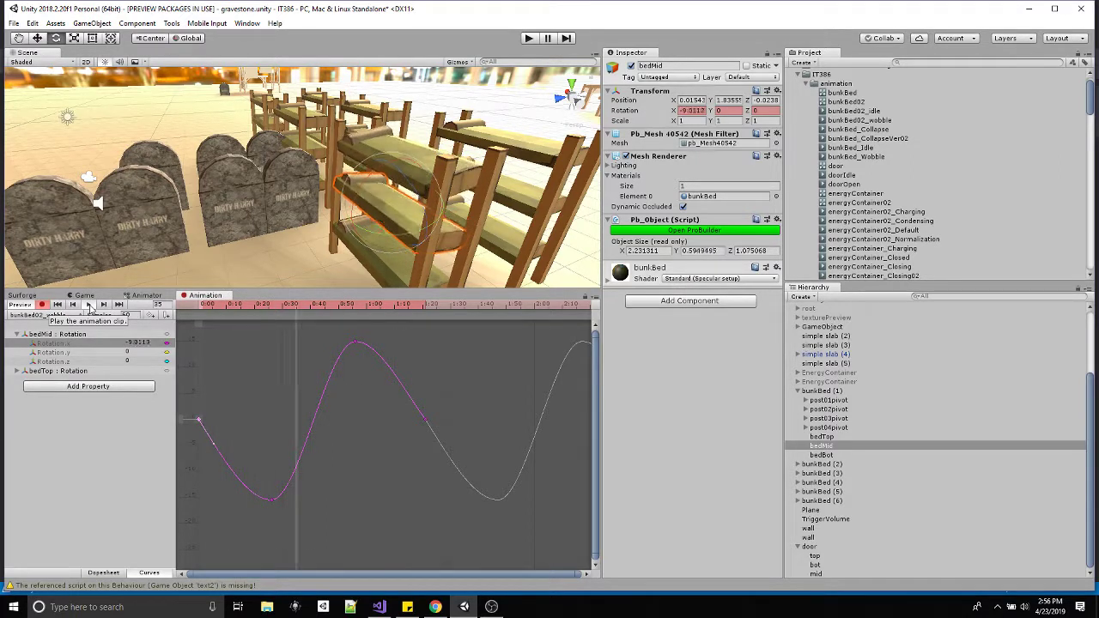
click(88, 305)
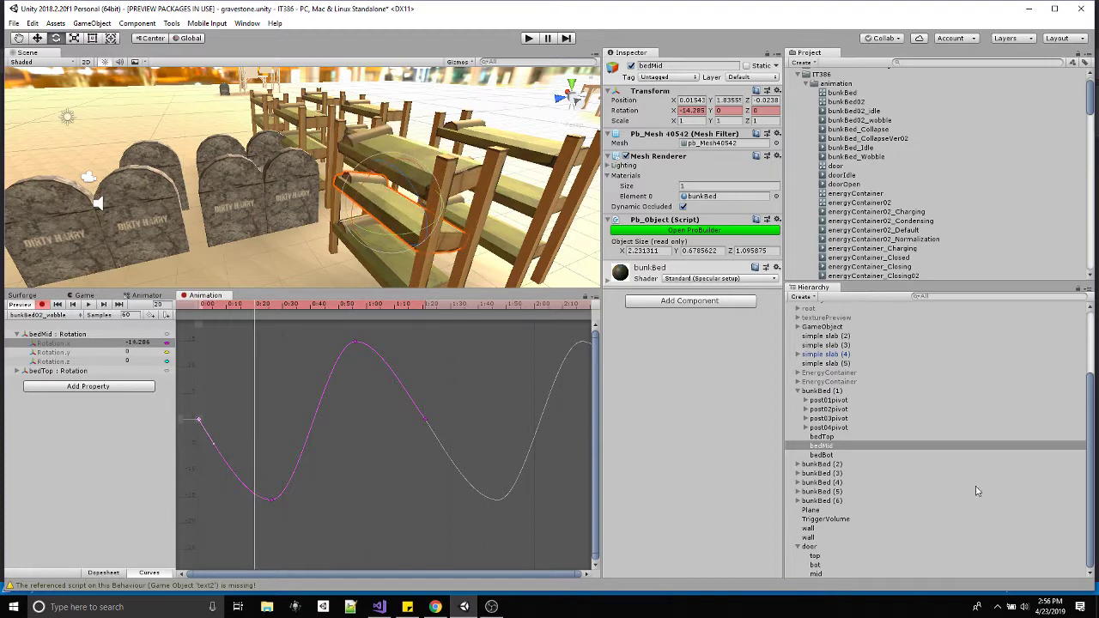
Key a rotation of about 4.4 on X for bedBot at 0:41 in the dopesheet
click(820, 455)
click(103, 573)
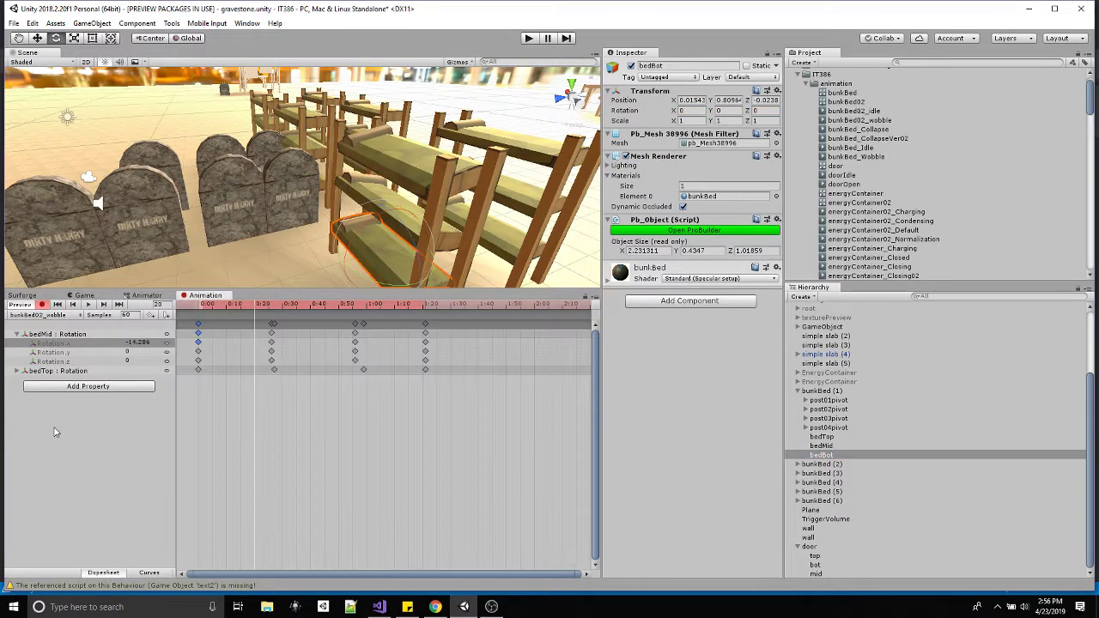
drag(216, 308, 203, 312)
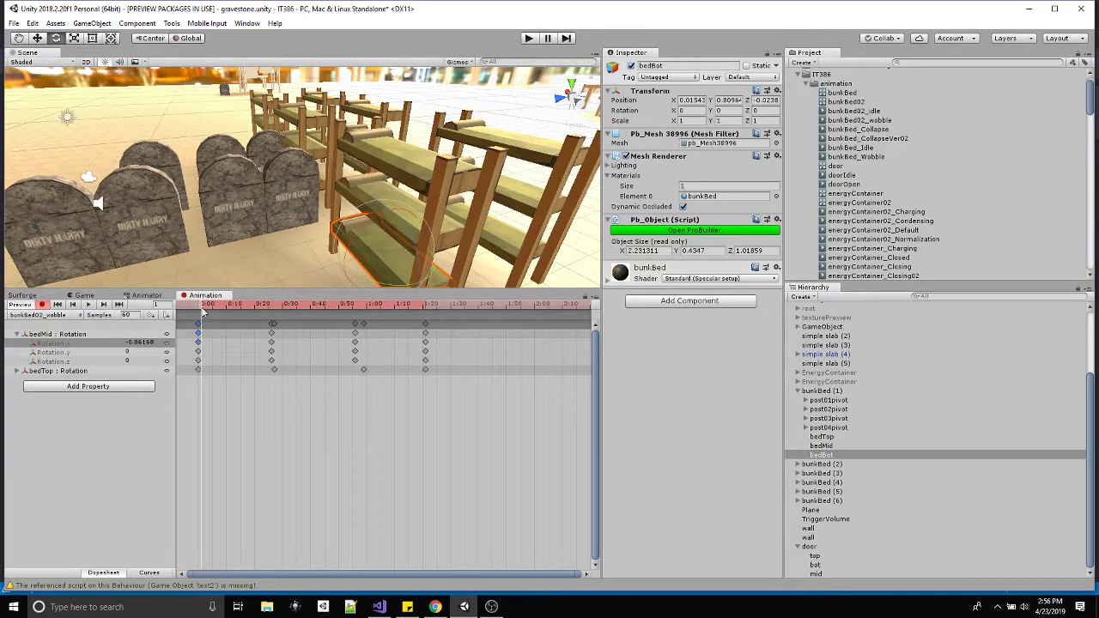
click(60, 372)
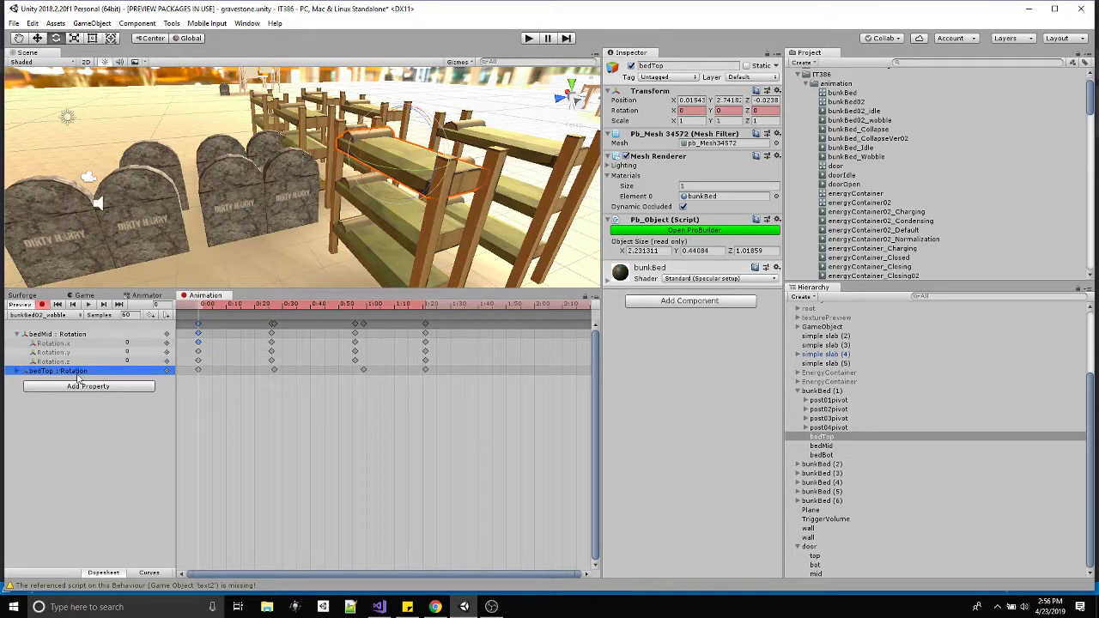
drag(464, 410, 192, 378)
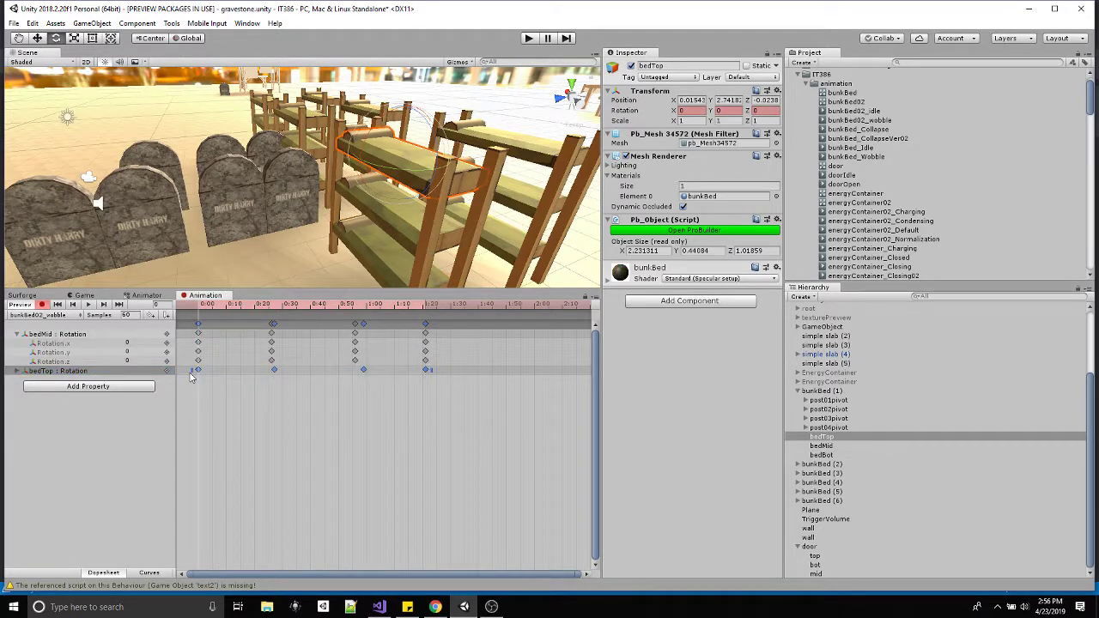
click(820, 455)
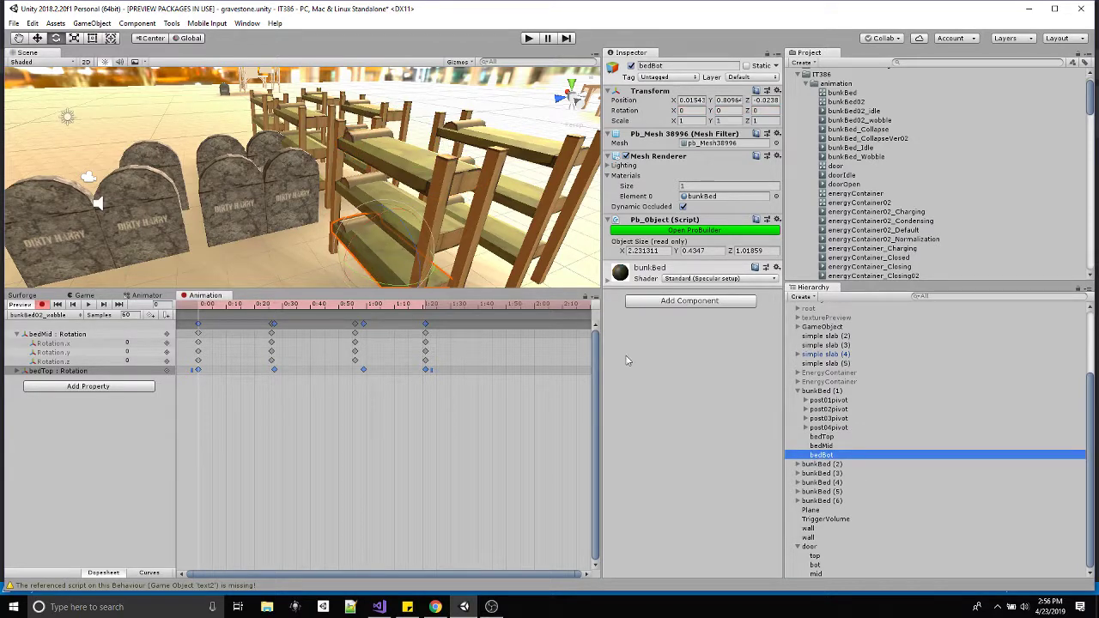
click(313, 304)
drag(361, 225, 350, 248)
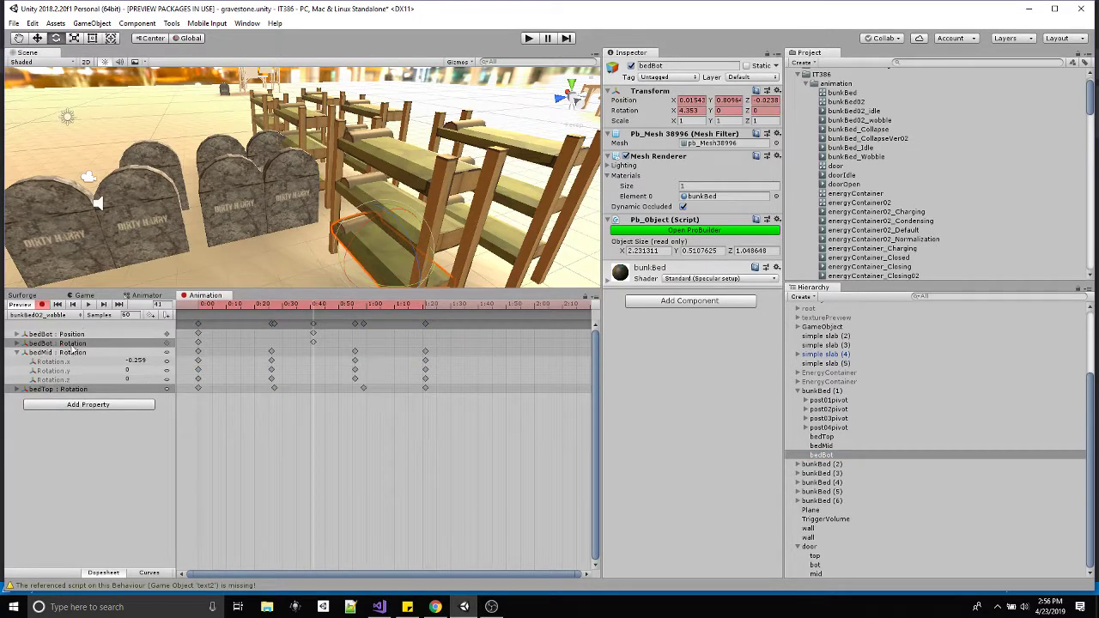
Copy all of bedTop's rotation keyframes onto bedBot's rotation starting at 0:00, undoing the misplaced paste at 0:41
click(73, 389)
drag(484, 438, 188, 388)
click(74, 344)
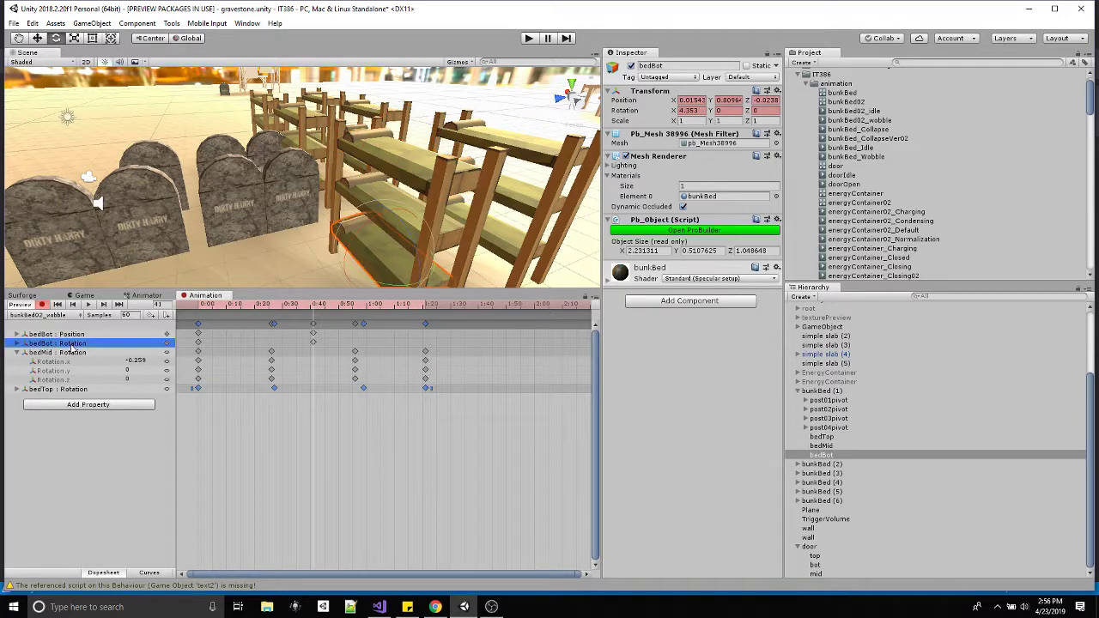
key(ctrl+v)
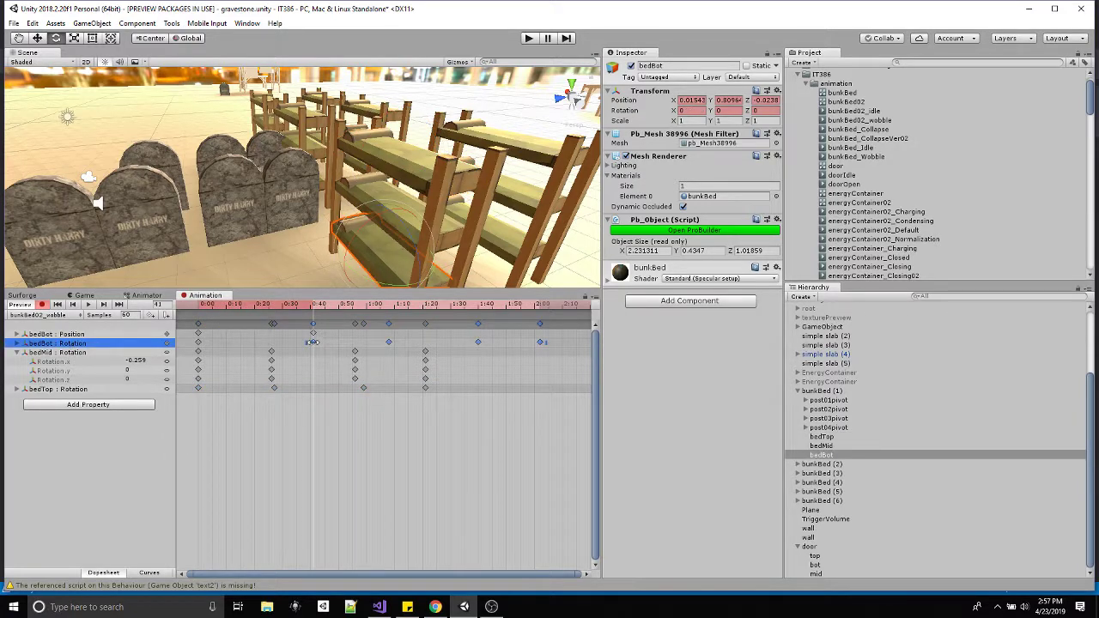
drag(324, 349, 199, 310)
key(ctrl+z)
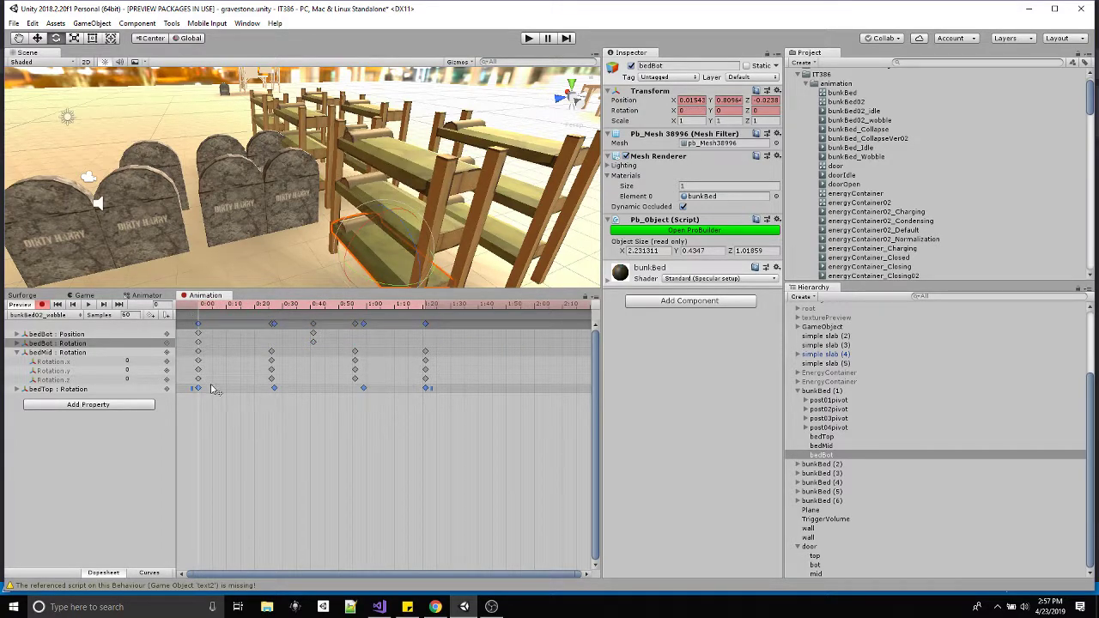
key(ctrl+v)
Delete the unneeded bedBot Position property, play the wobble of all three beds, and collapse bedMid's rotation channels
click(76, 335)
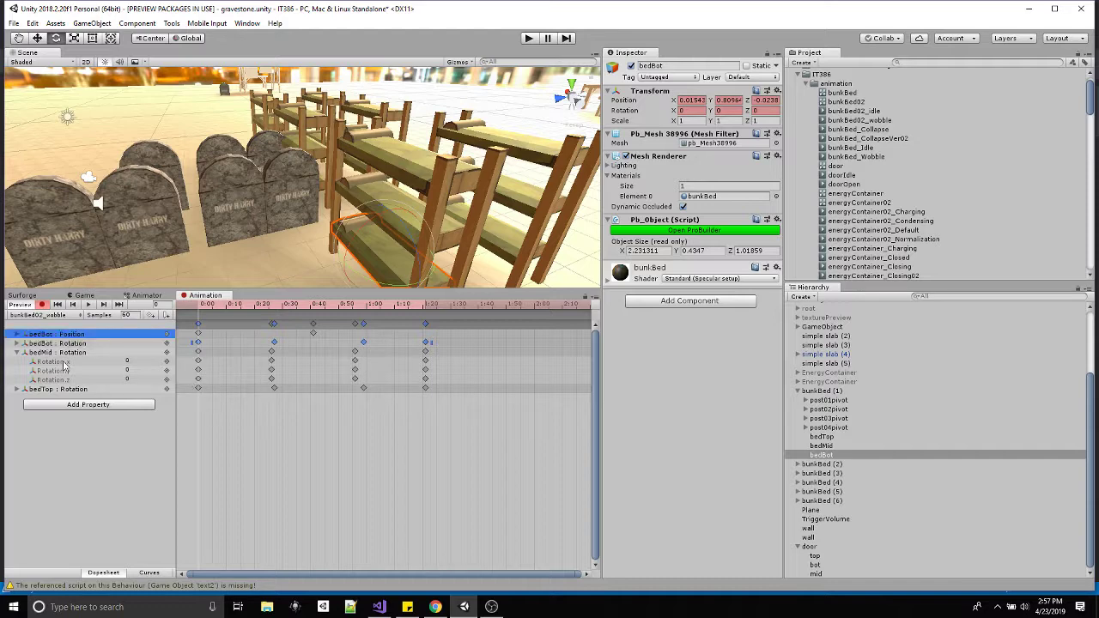
key(Delete)
click(88, 305)
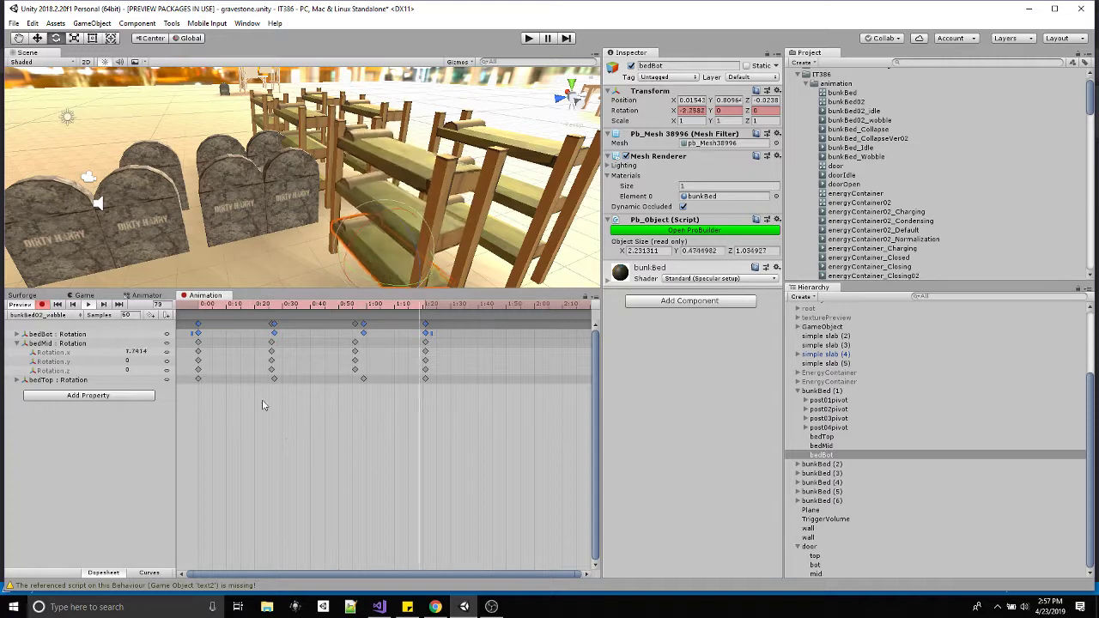
click(88, 306)
click(17, 343)
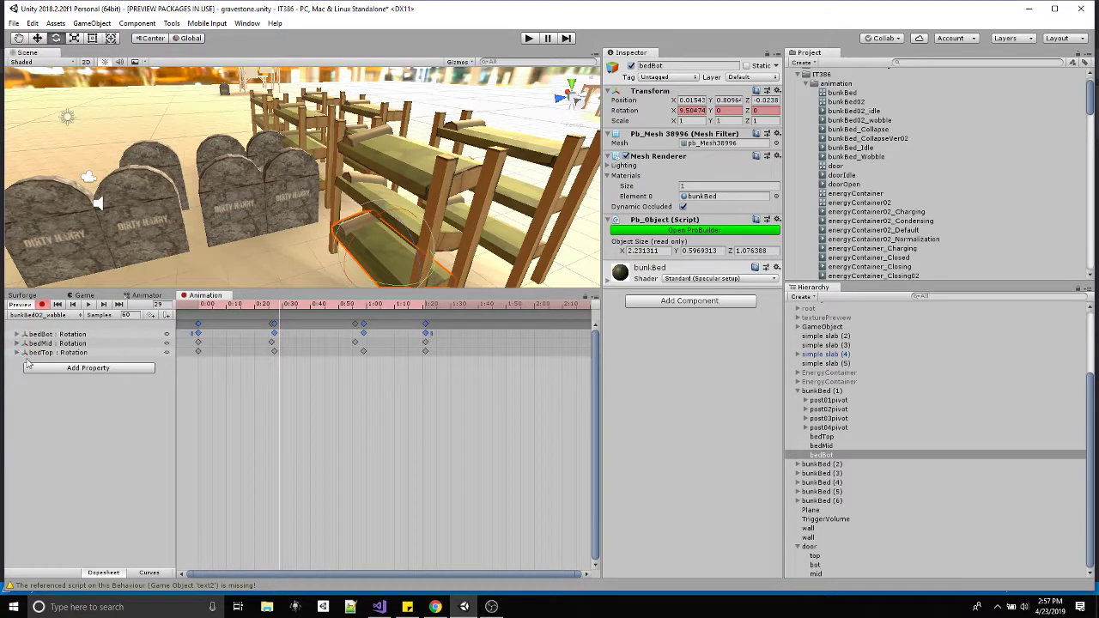
Replay the wobble clip, turn off keyframe recording, and play it once more before stopping
click(89, 306)
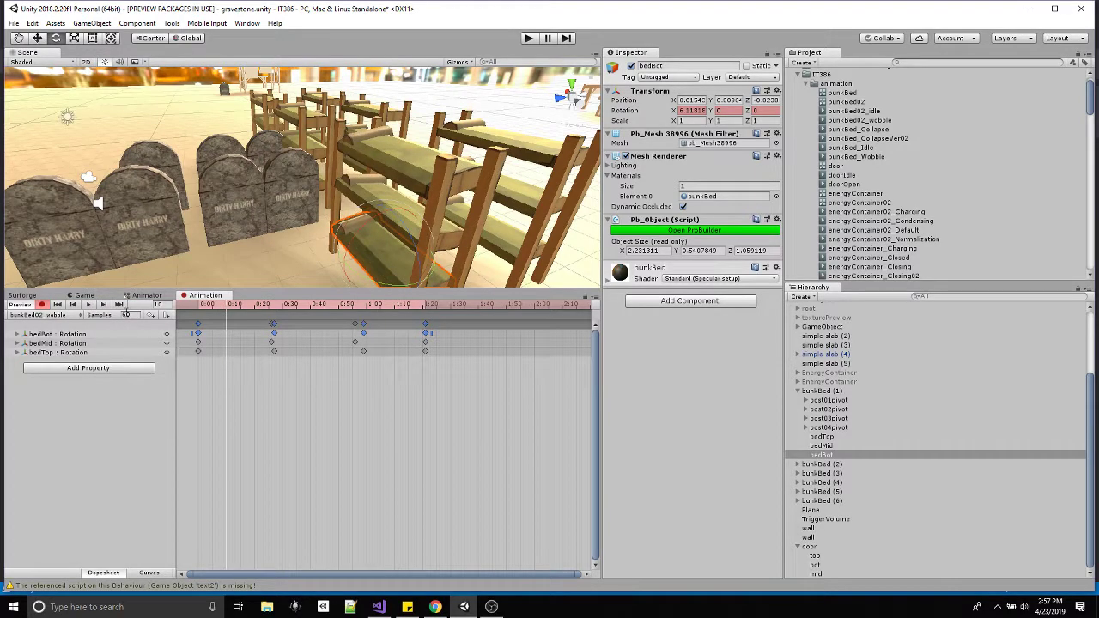
click(41, 306)
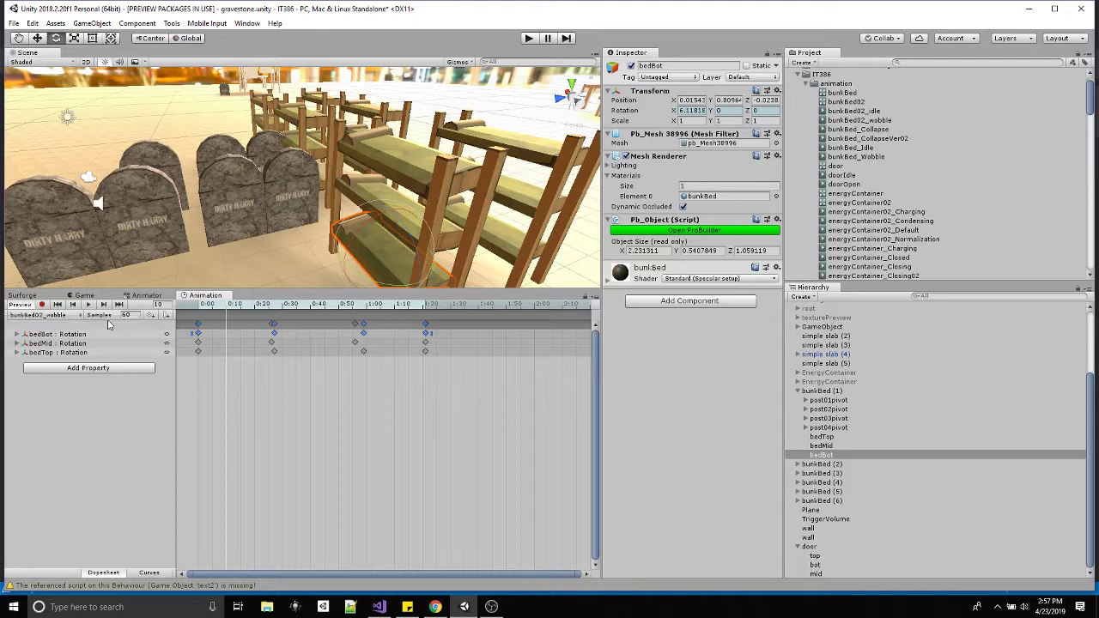
click(86, 305)
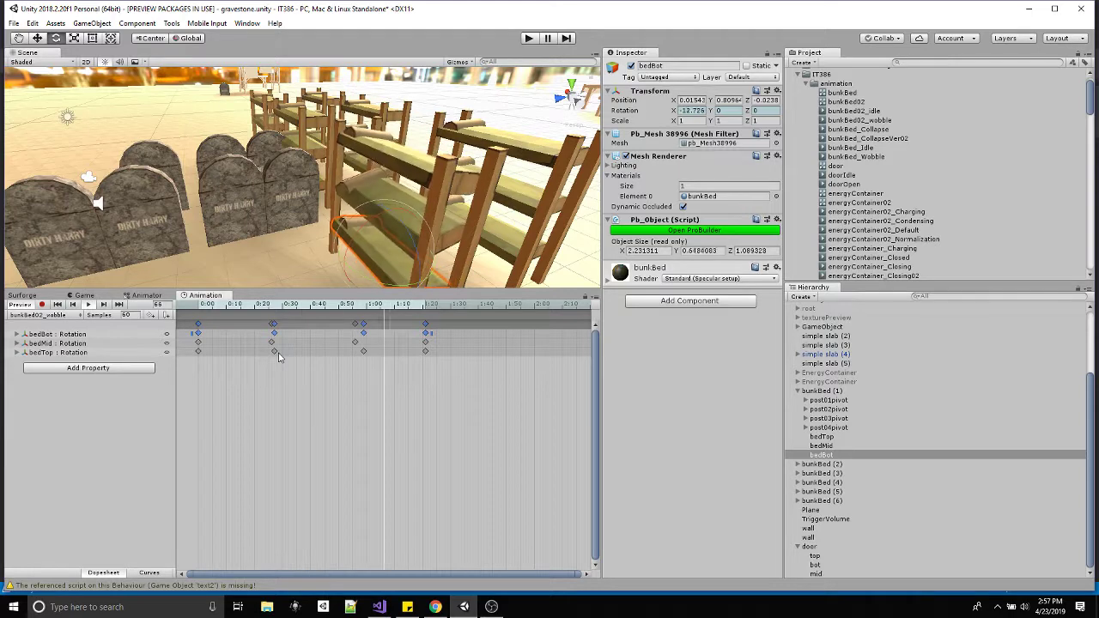
key(space)
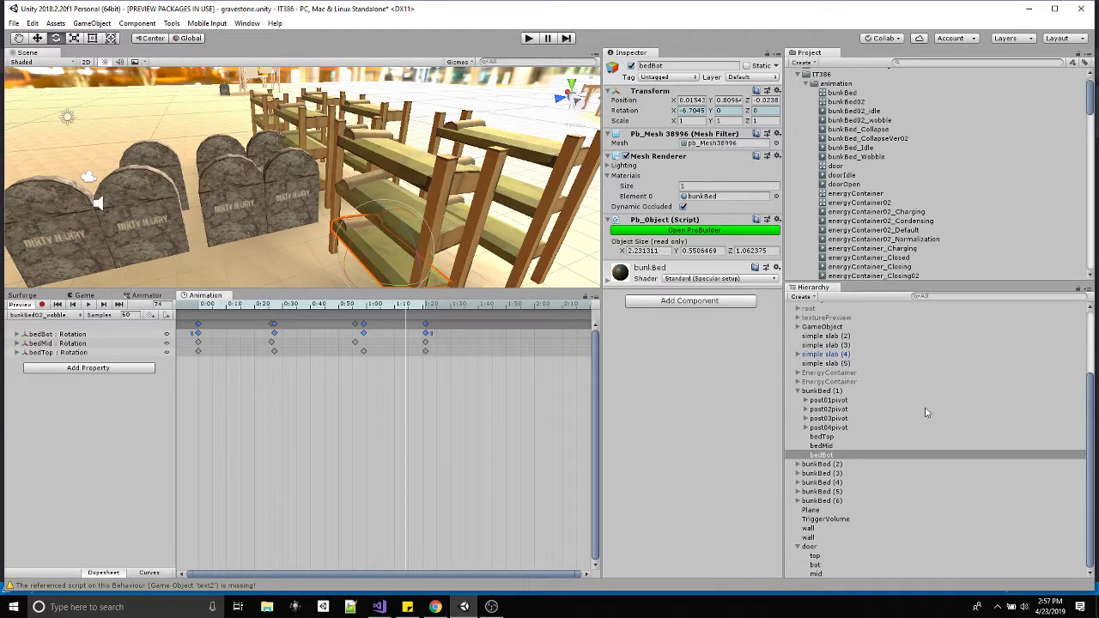
Inspect the bunkBed02 controller and the bunkBed02_idle clip in the animation folder
scroll(888, 258, up, 1)
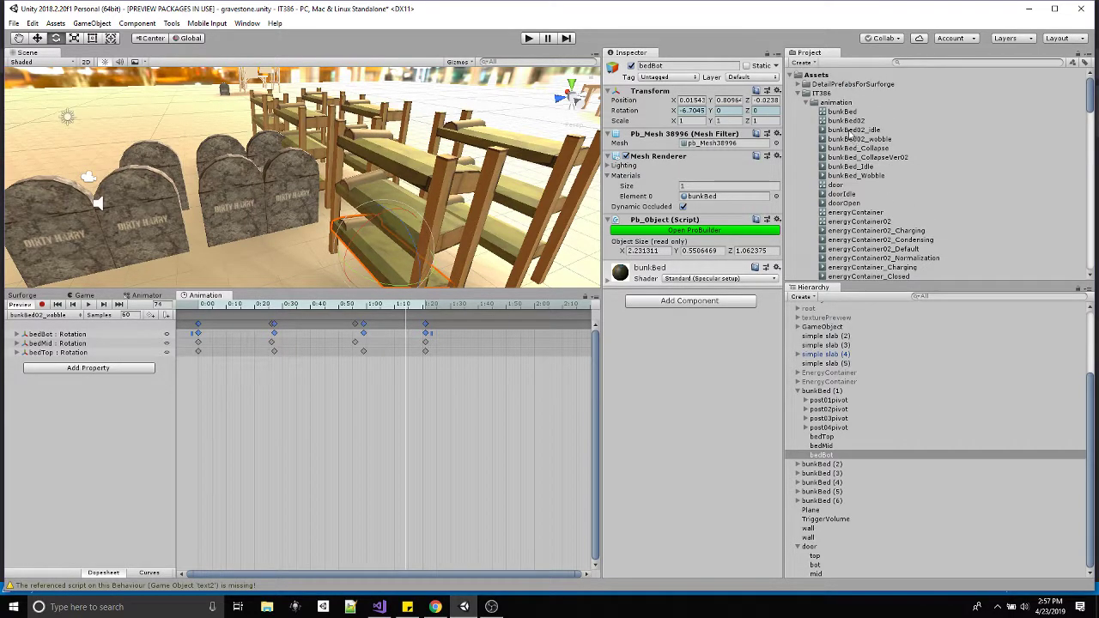
click(837, 121)
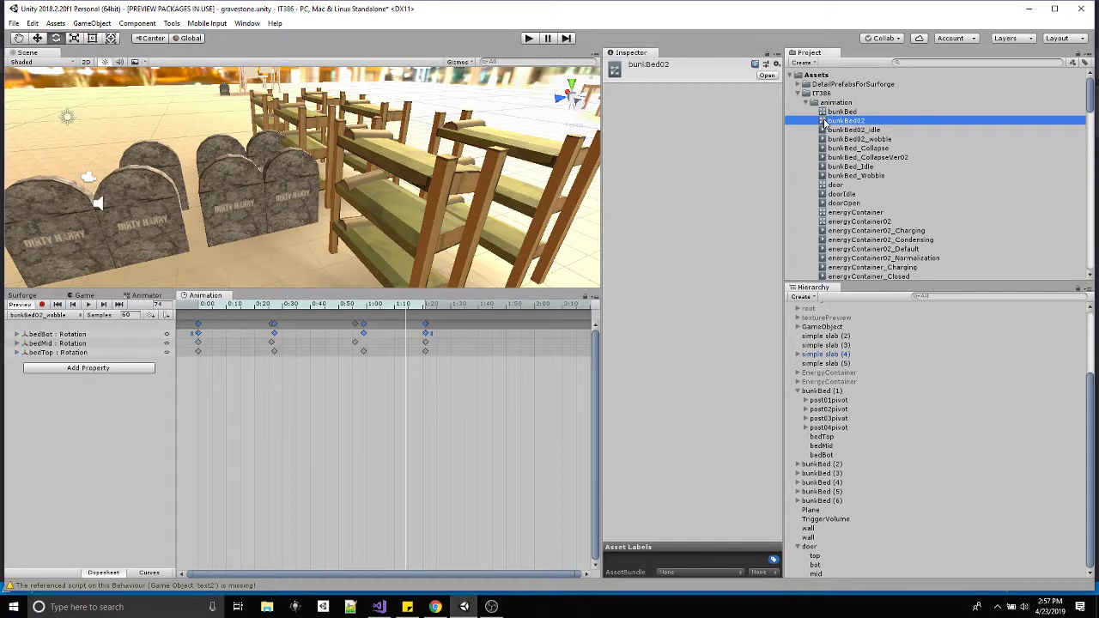
click(837, 129)
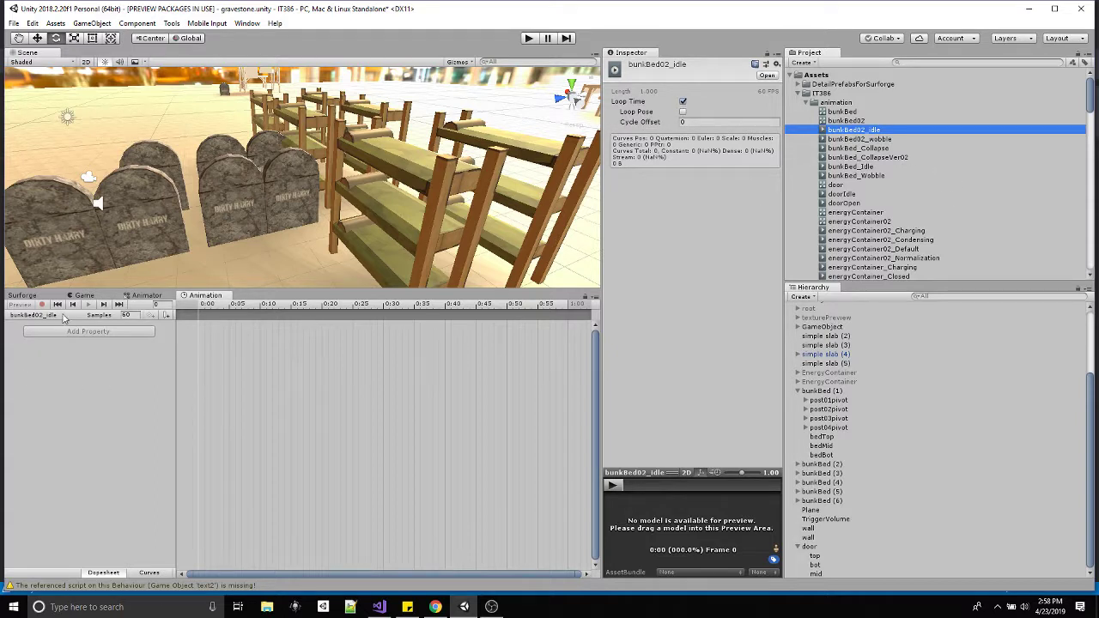
Create a new animation clip for bunkBed (1) and save it as bunkBed02_collapse in the animation folder
click(819, 392)
click(51, 316)
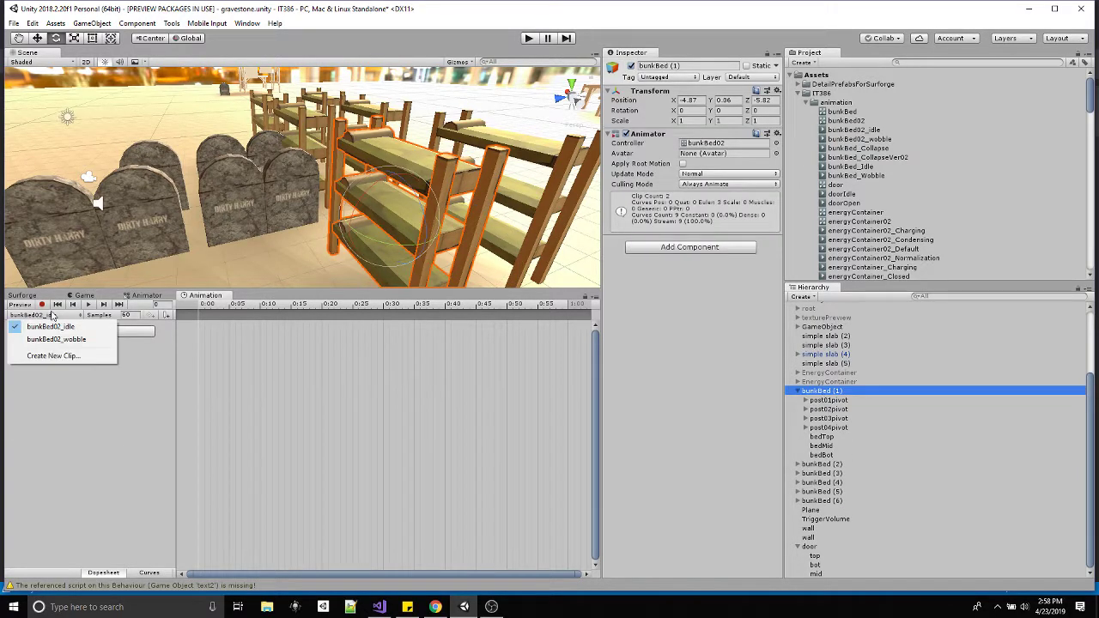
click(52, 355)
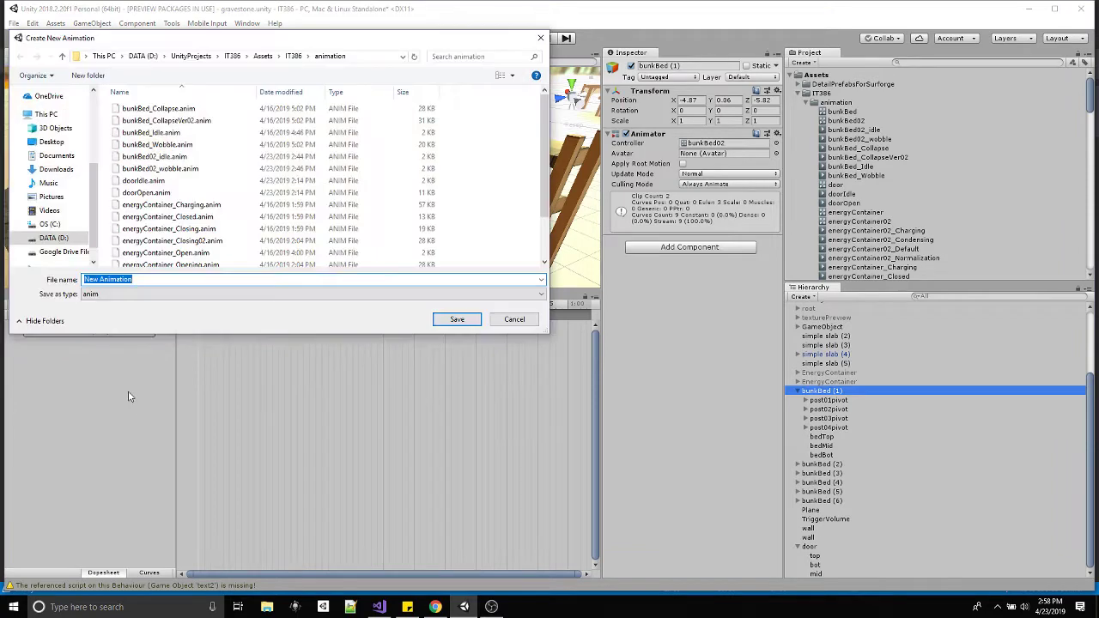
click(159, 169)
drag(191, 279, 114, 280)
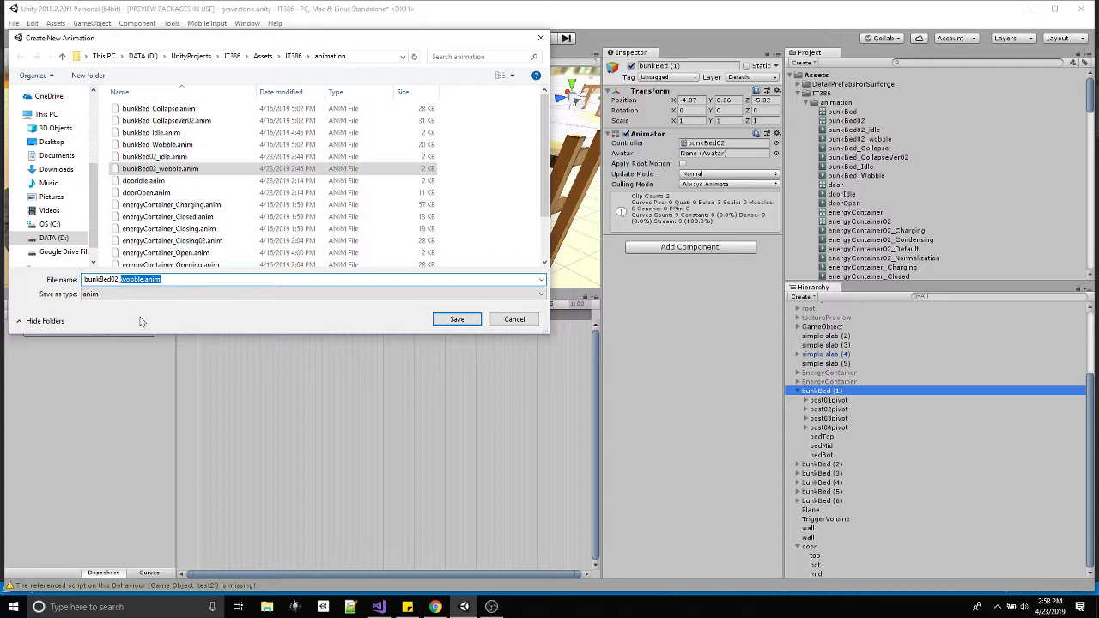
text(cl)
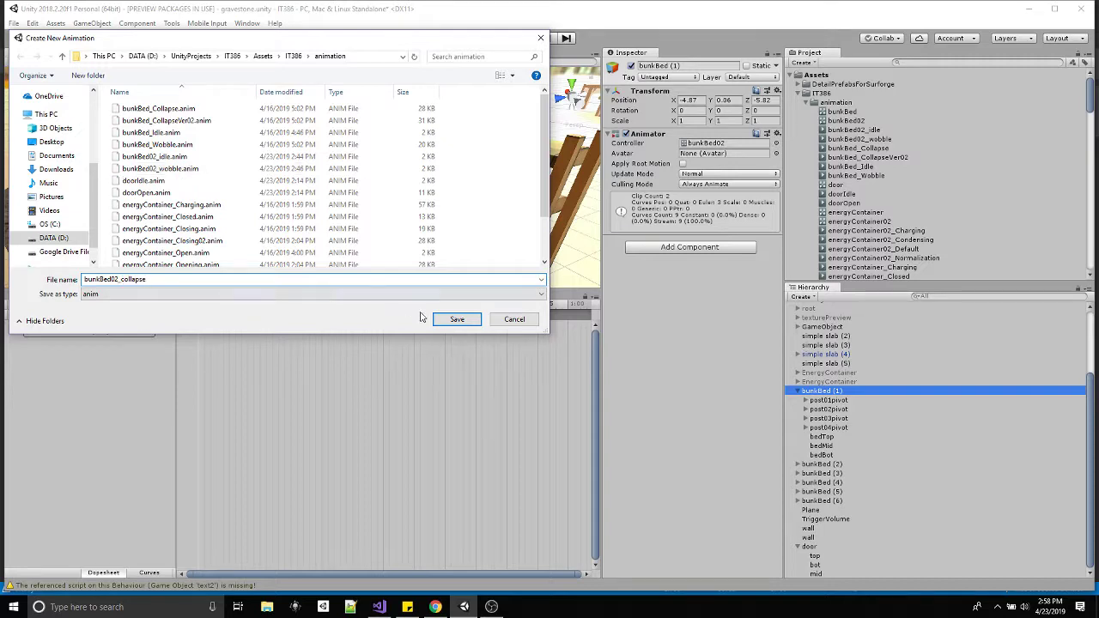
click(455, 320)
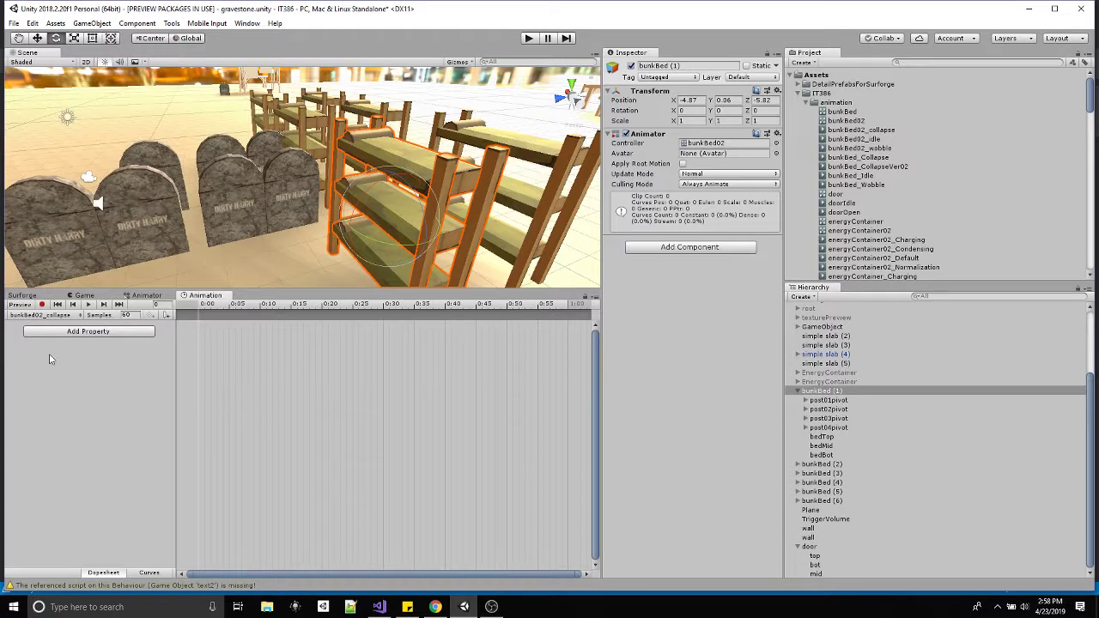
Start recording the collapse clip and lower bedTop to about 2.14 on Y at 0:33
click(41, 305)
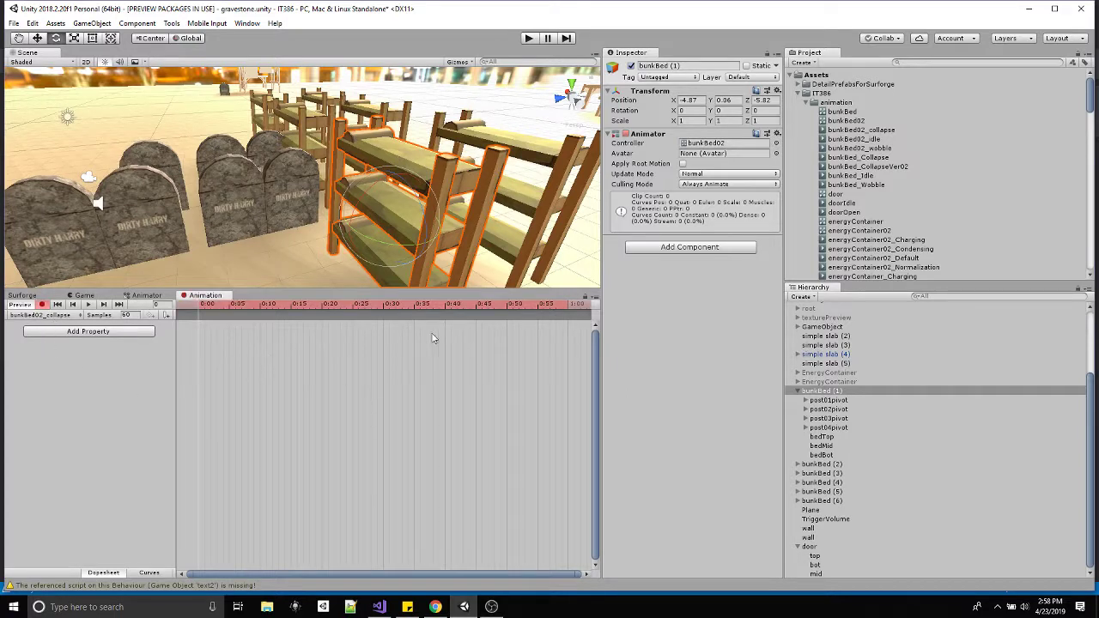
click(403, 305)
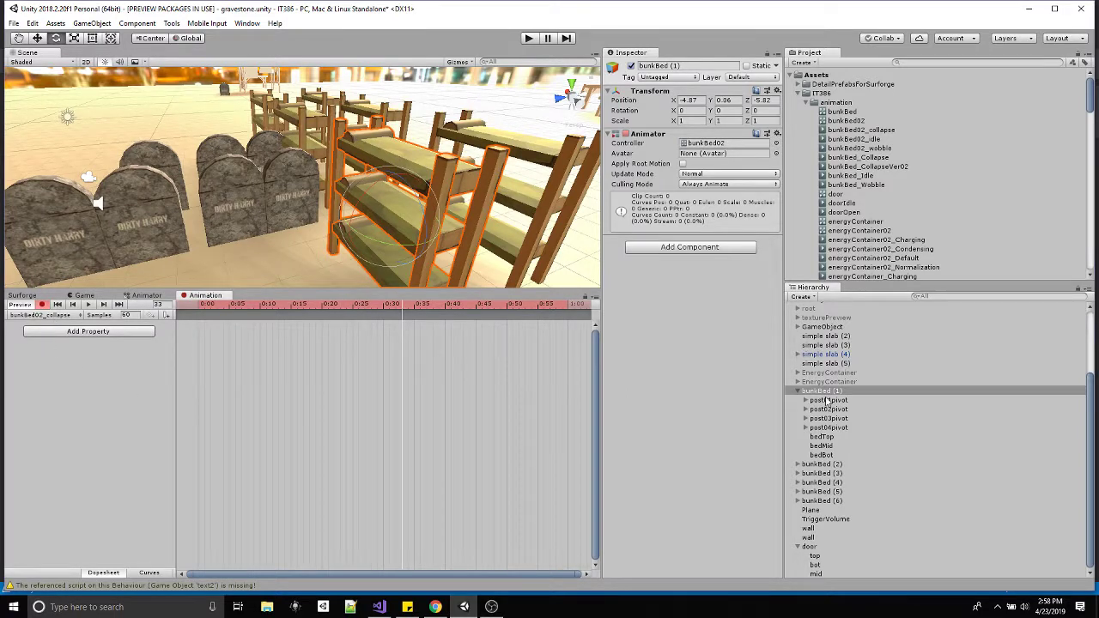
click(822, 437)
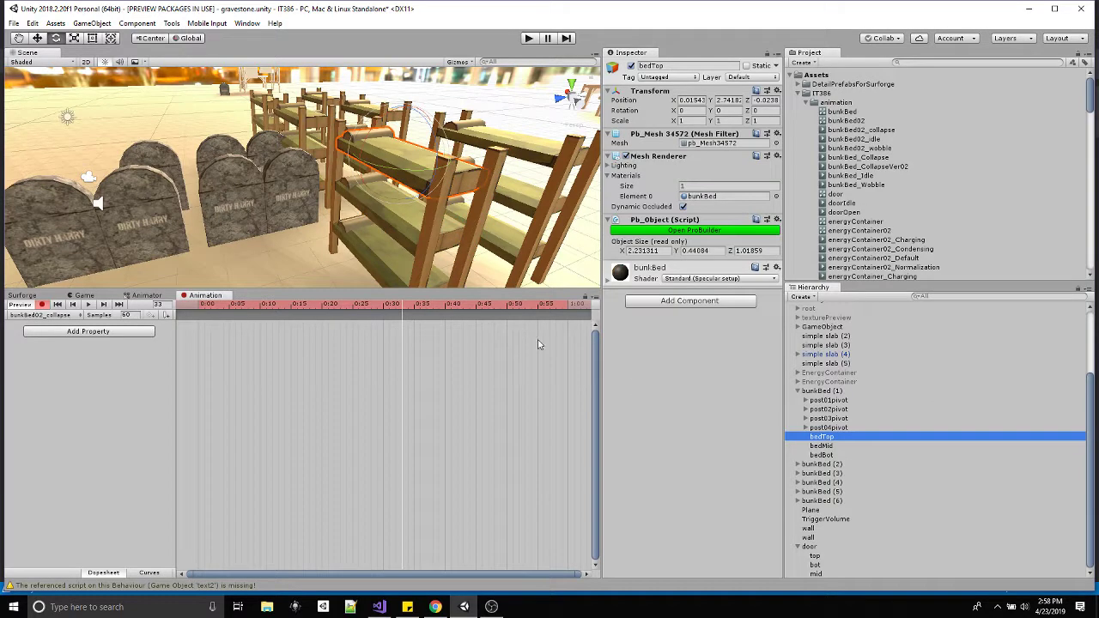
right_drag(401, 129, 421, 170)
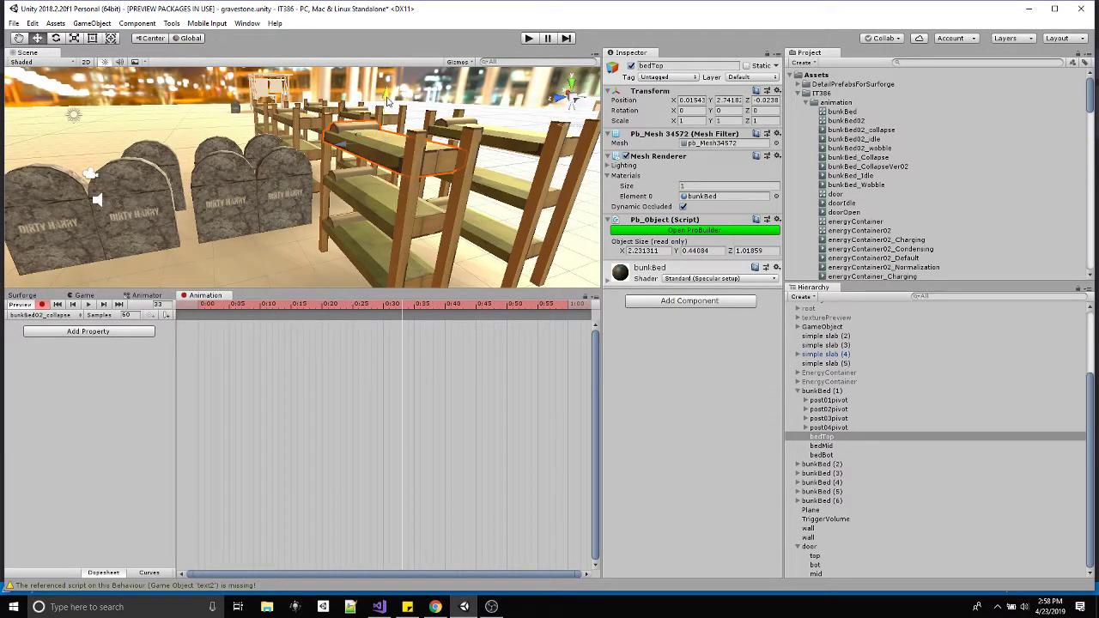
drag(382, 129, 389, 133)
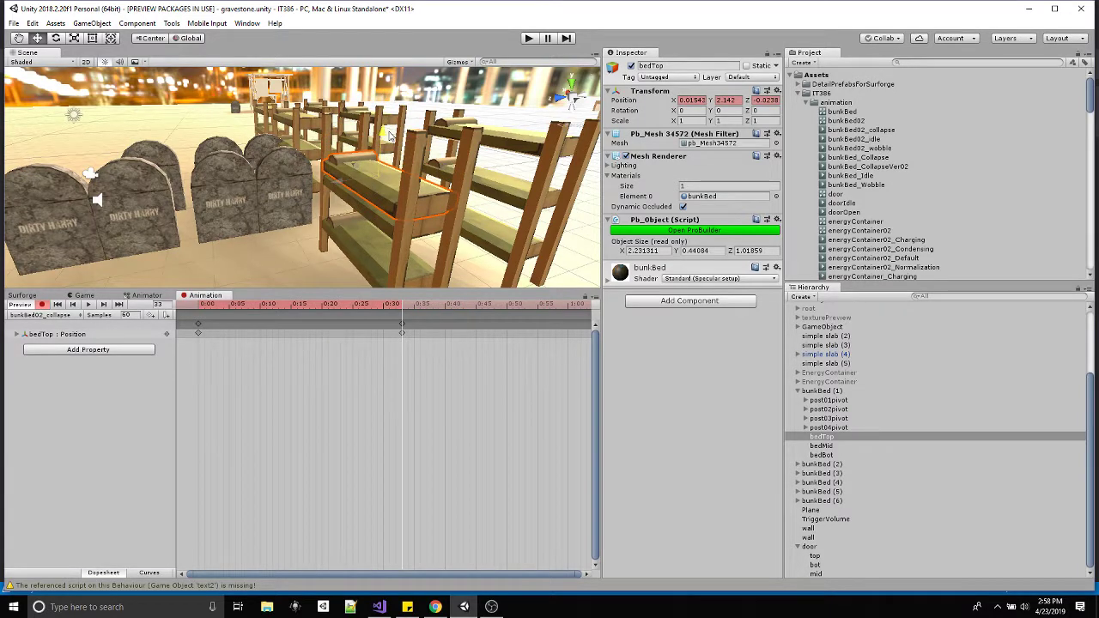
Lower bedTop and bedMid together at 0:48 until bedMid rests on bedBot
right_drag(390, 134, 374, 201)
ctrl+click(821, 445)
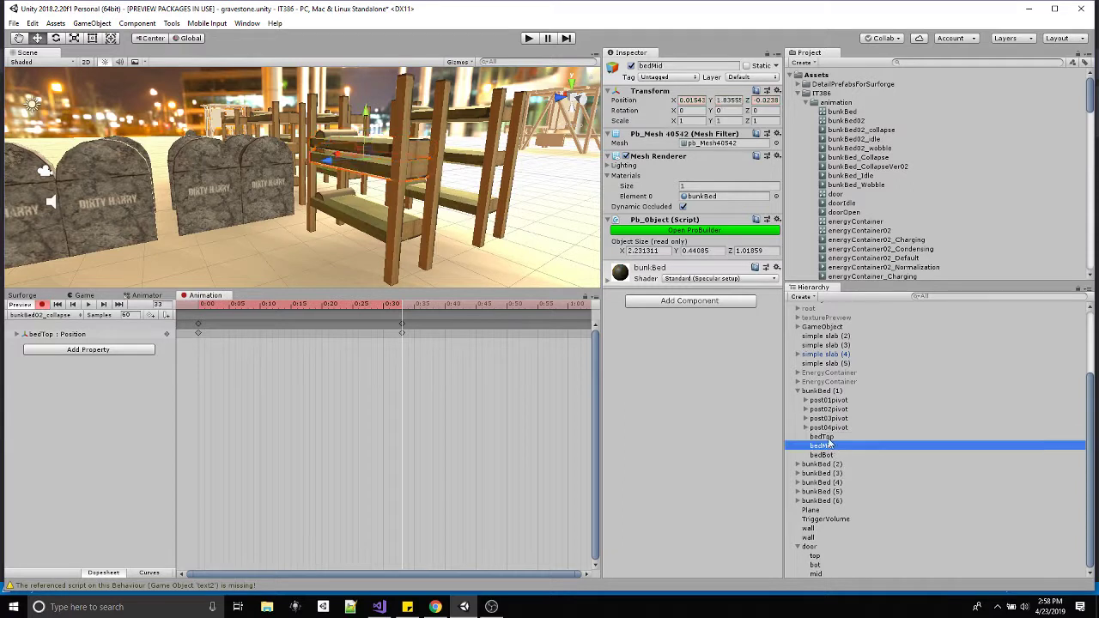
drag(458, 307, 486, 302)
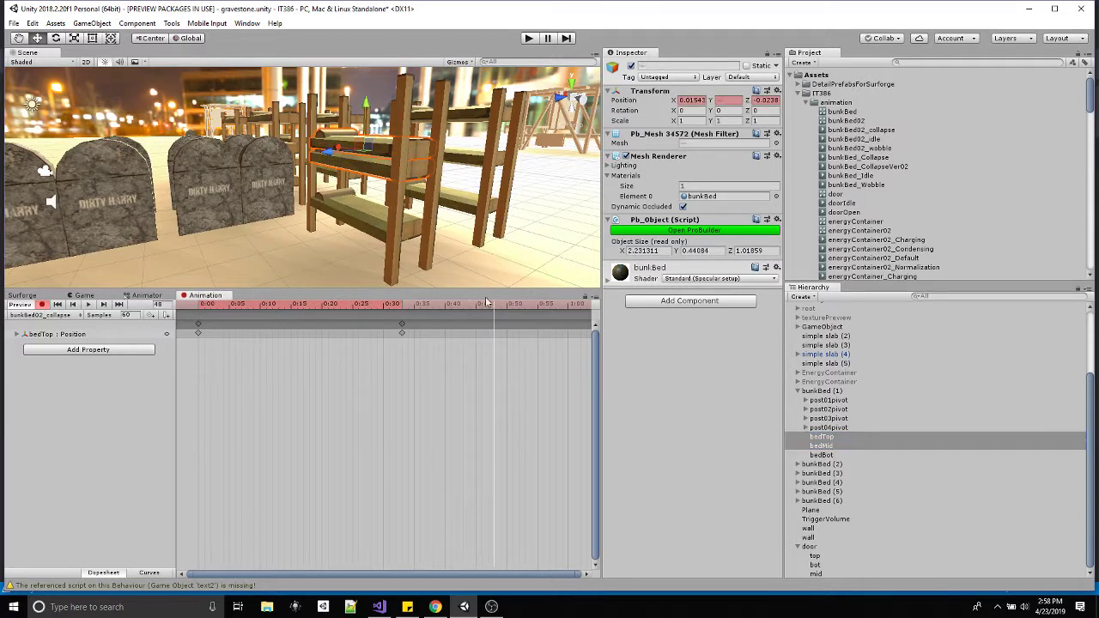
drag(355, 110, 367, 147)
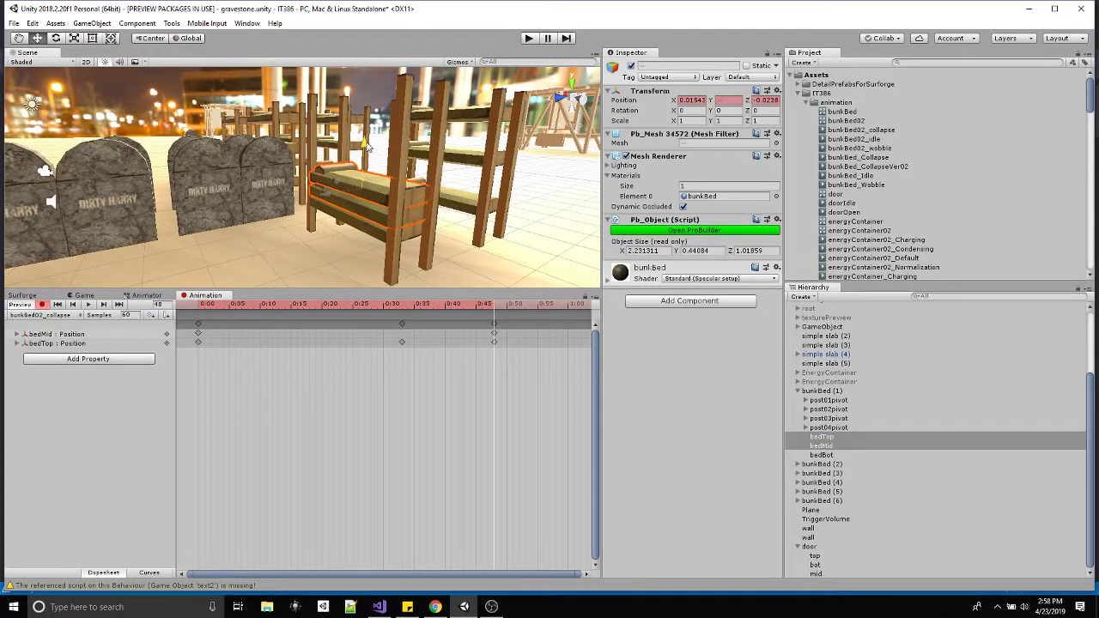
Lower bedTop, bedMid and bedBot together to the floor at 1:00 and play the collapse clip
click(821, 436)
shift+click(830, 456)
drag(543, 306, 567, 305)
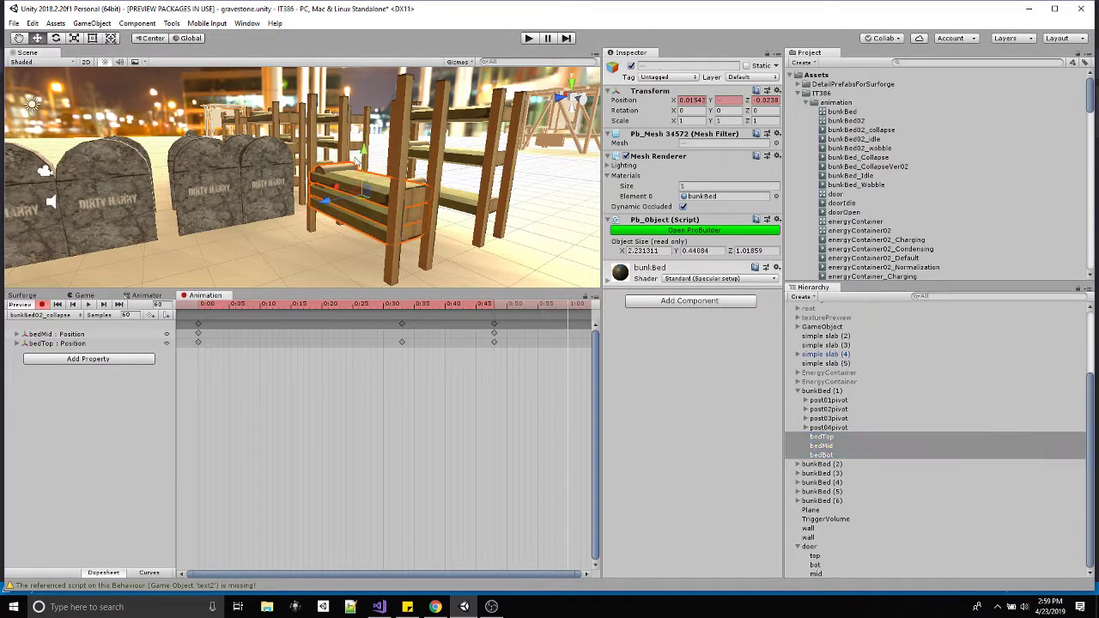
drag(358, 155, 364, 165)
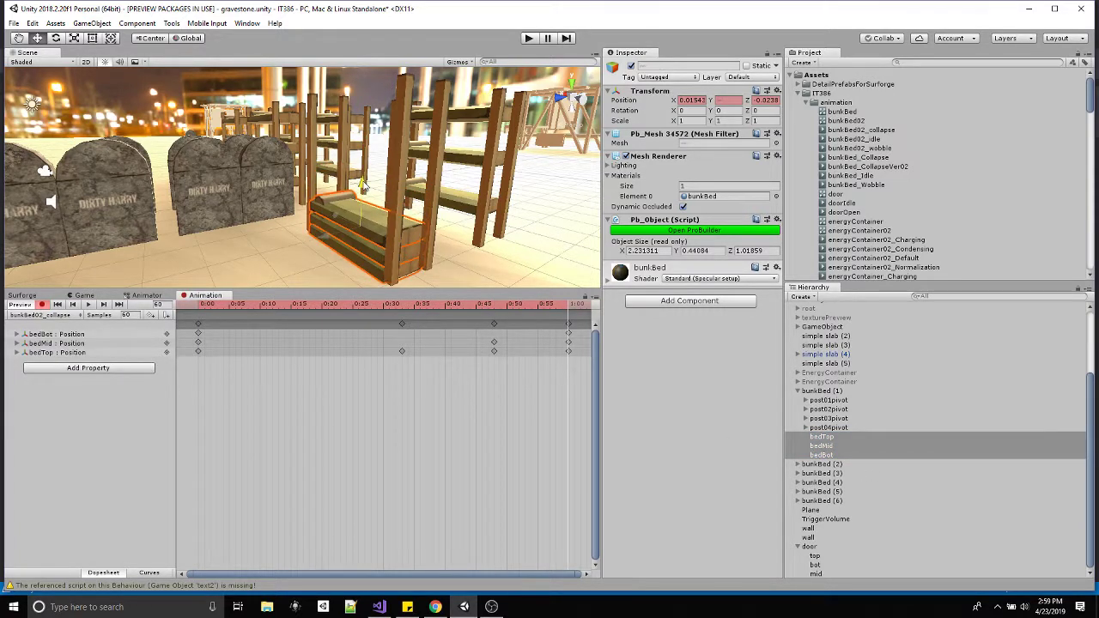
click(88, 306)
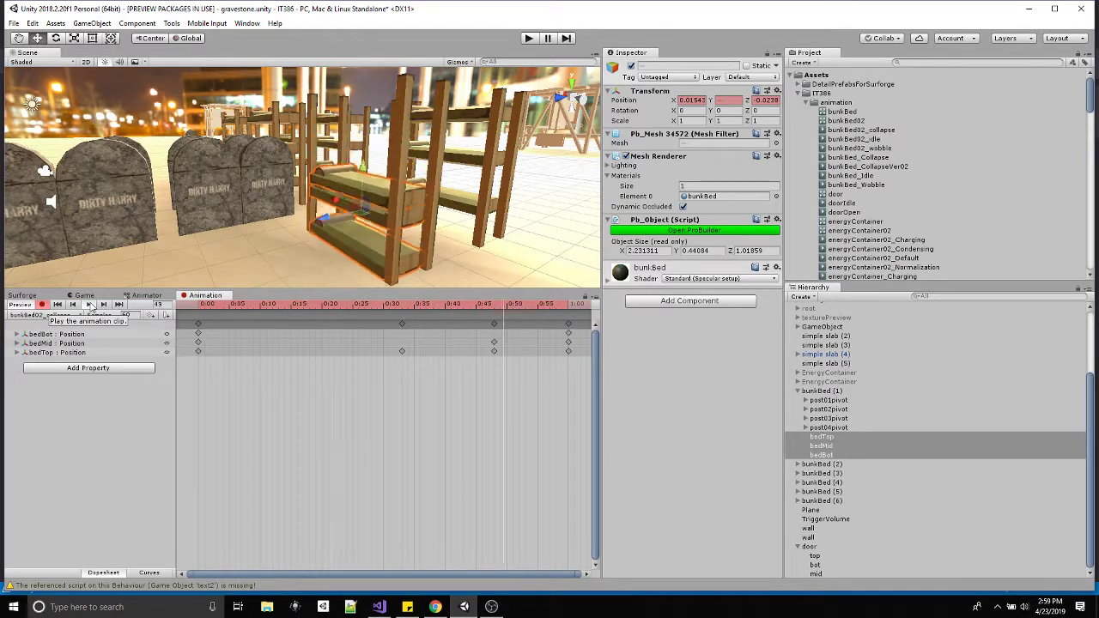
click(89, 305)
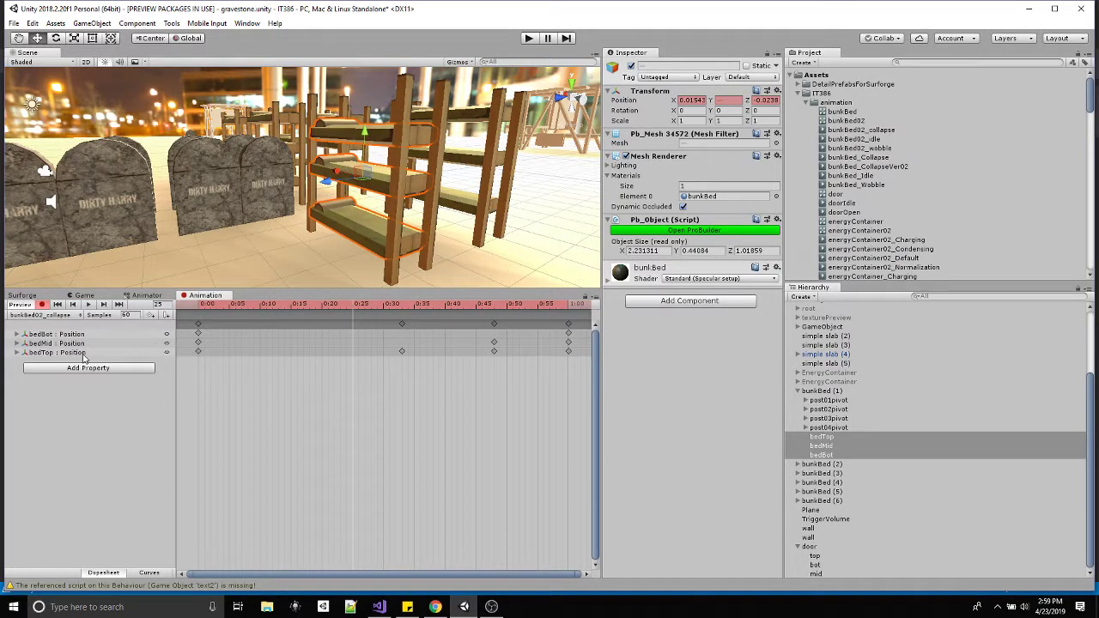
Move bedMid's starting position keyframe to 0:33 and bedBot's starting keyframe to 0:48
click(84, 353)
click(197, 311)
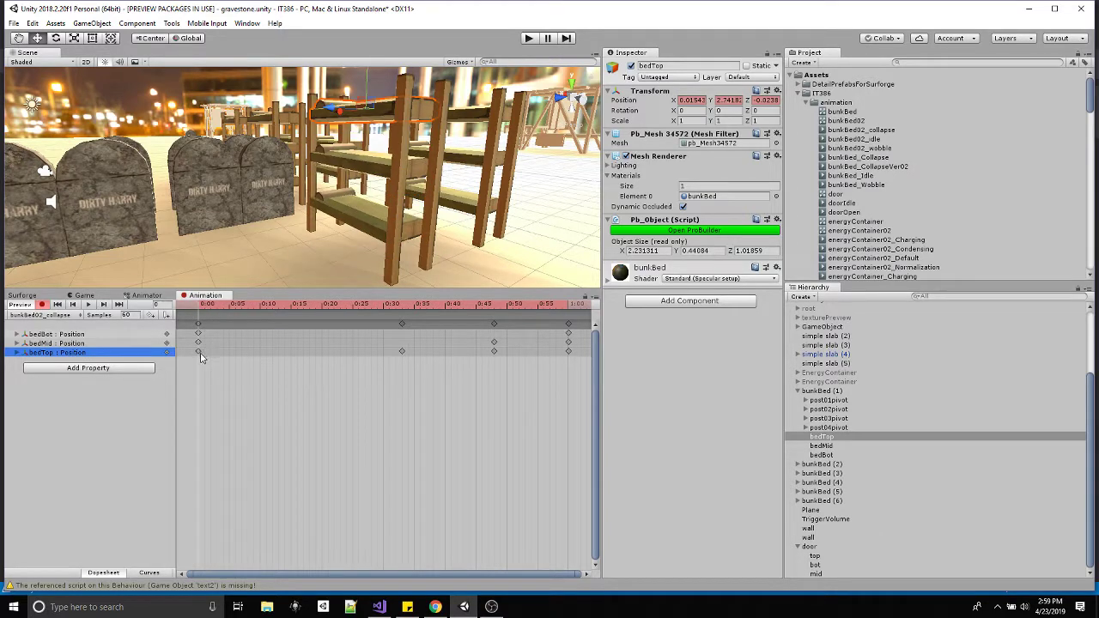
drag(199, 343, 283, 347)
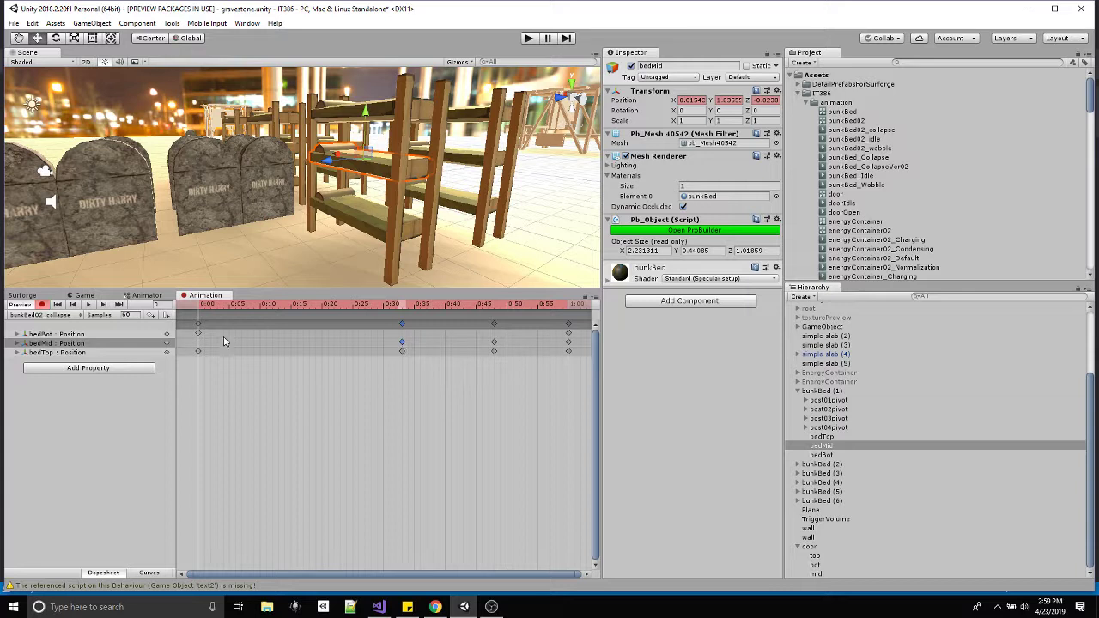
drag(200, 334, 491, 345)
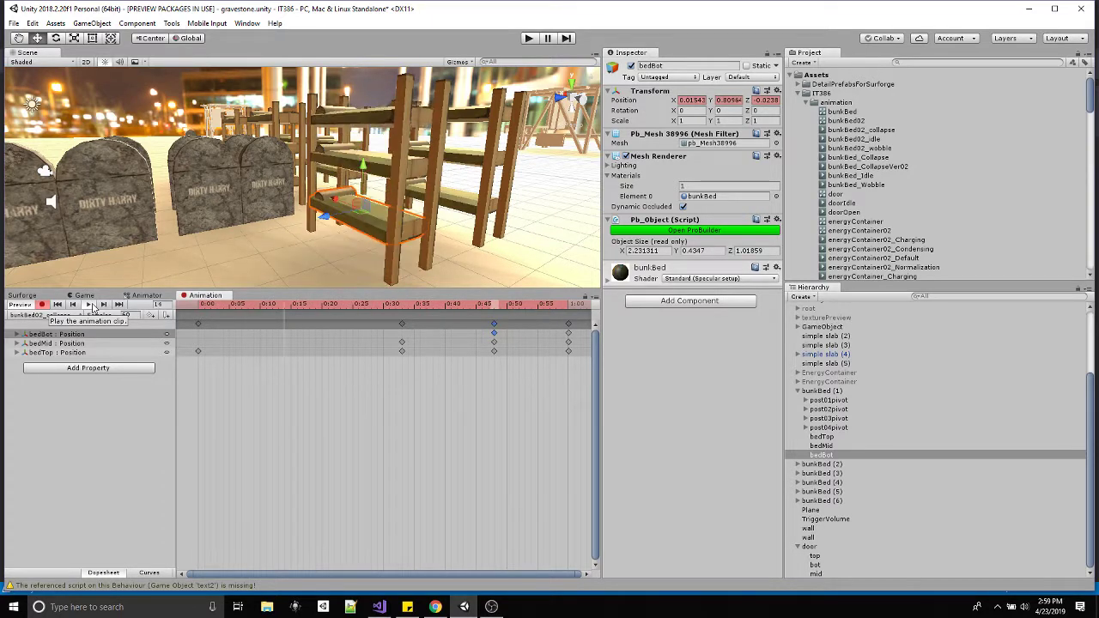
Copy the bedMid and bedTop keyframes from 0:33 to 0:36 and play the clip from the start
click(56, 343)
drag(421, 309, 402, 312)
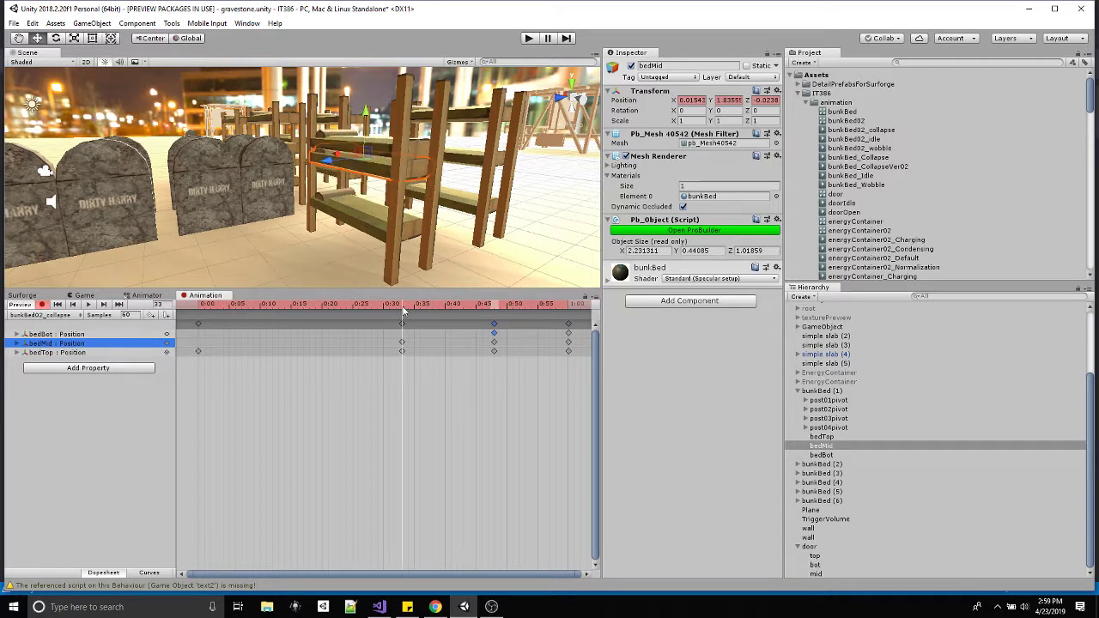
drag(410, 384, 391, 344)
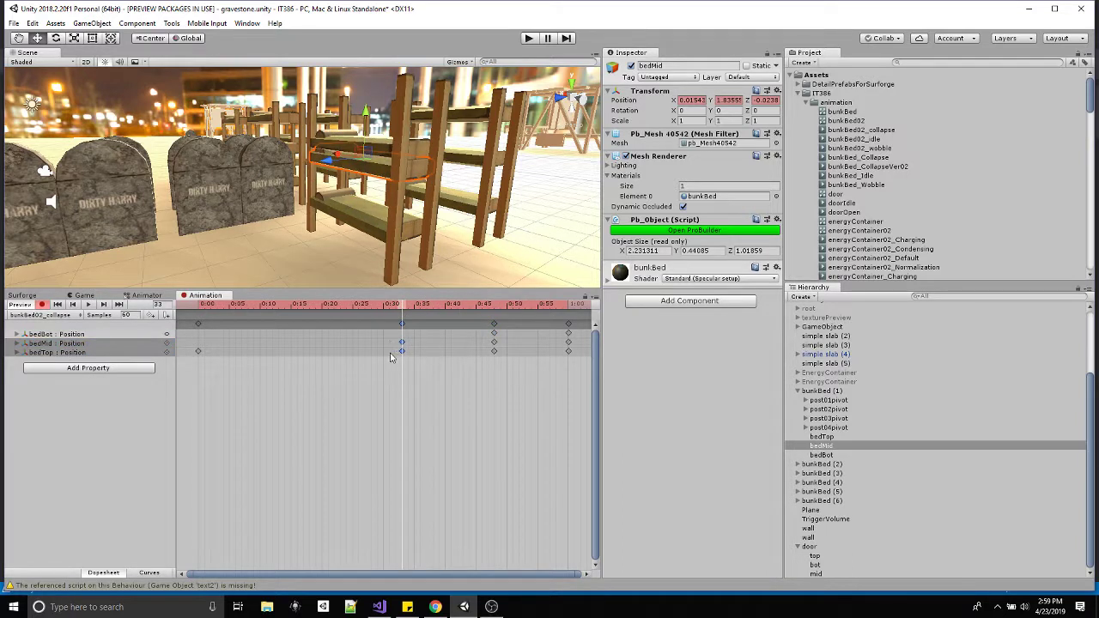
click(421, 306)
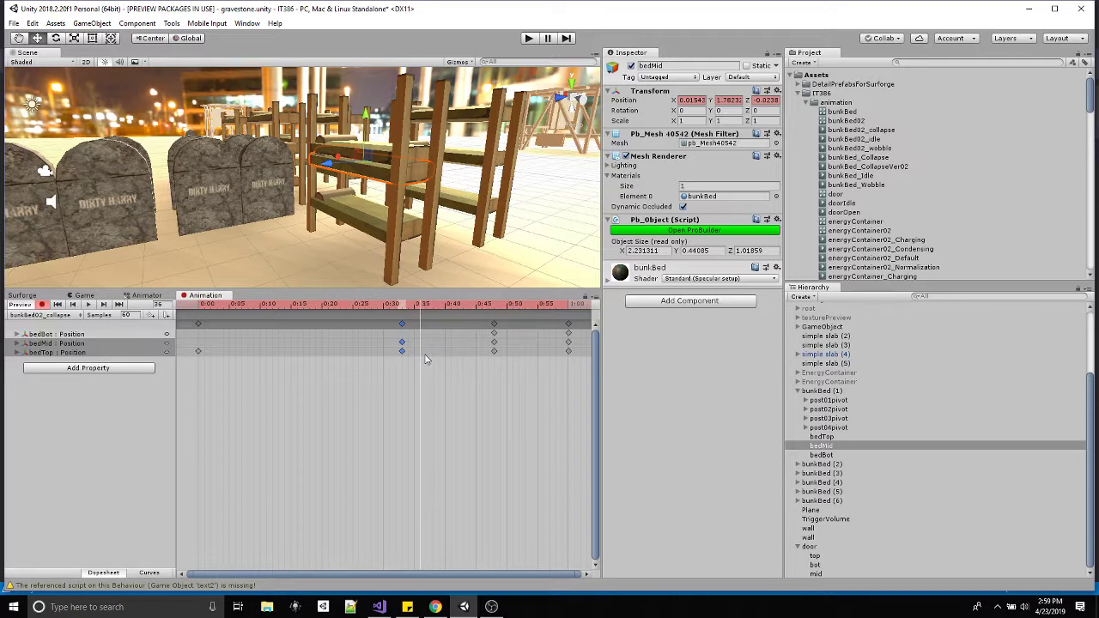
drag(416, 309, 143, 310)
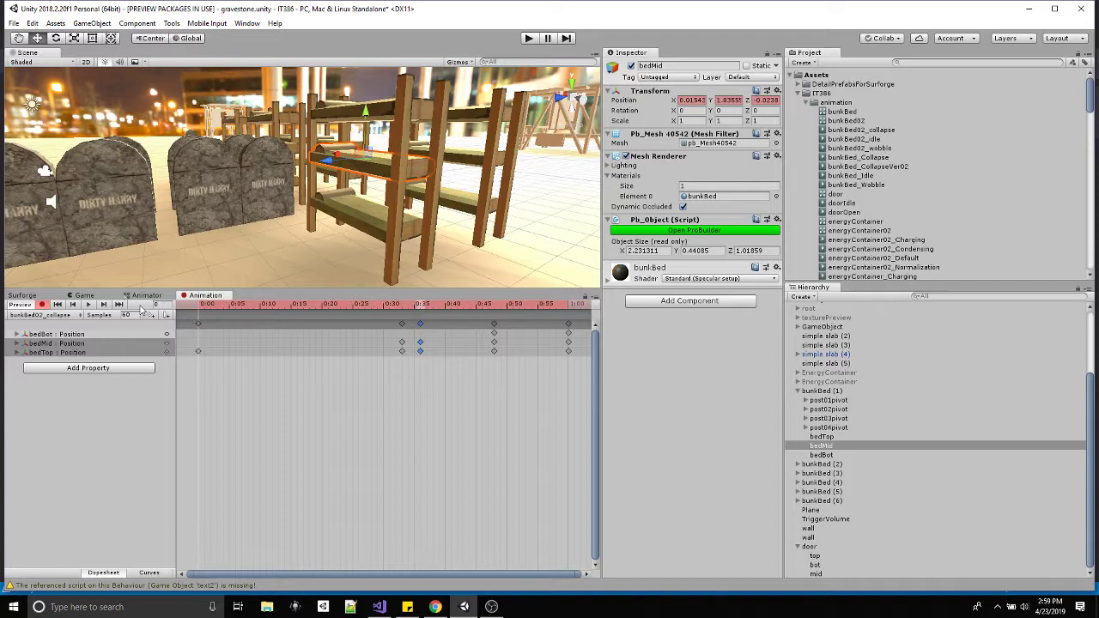
click(90, 305)
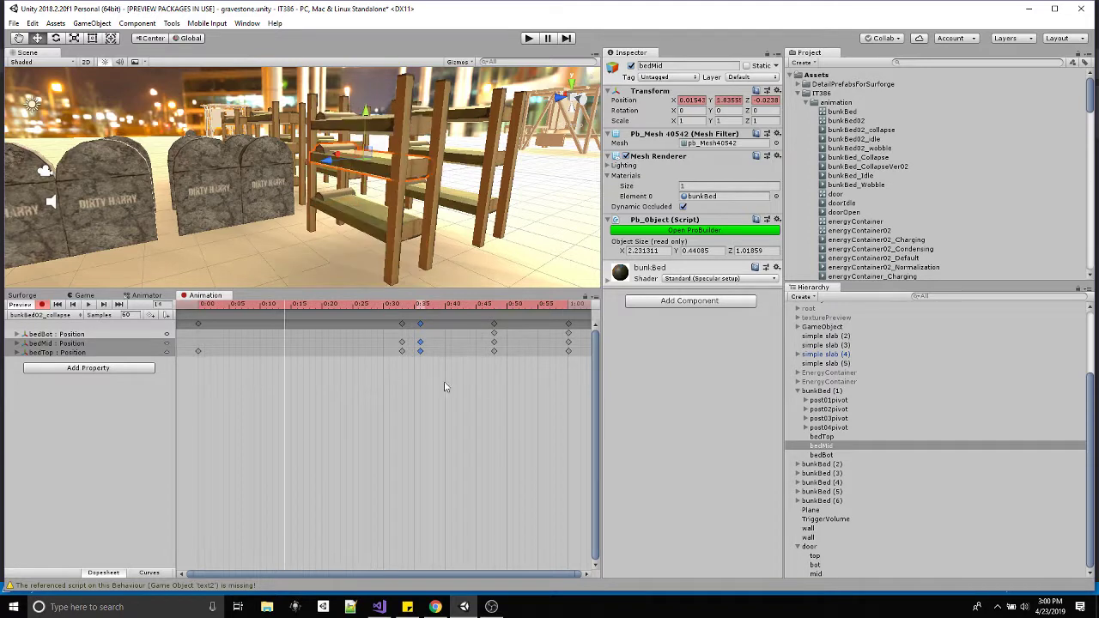
Compress all keyframes to end at 0:39, retime the middle ones to 0:15, 0:17 and 0:28, and play the clip
drag(573, 380, 166, 351)
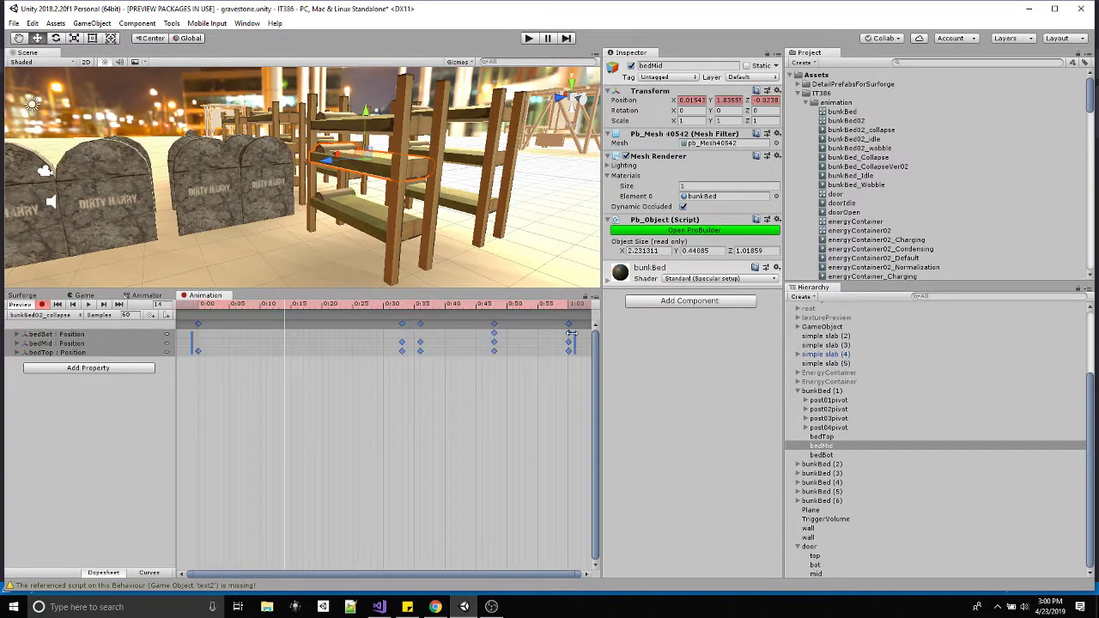
drag(573, 342, 439, 342)
drag(376, 395, 295, 329)
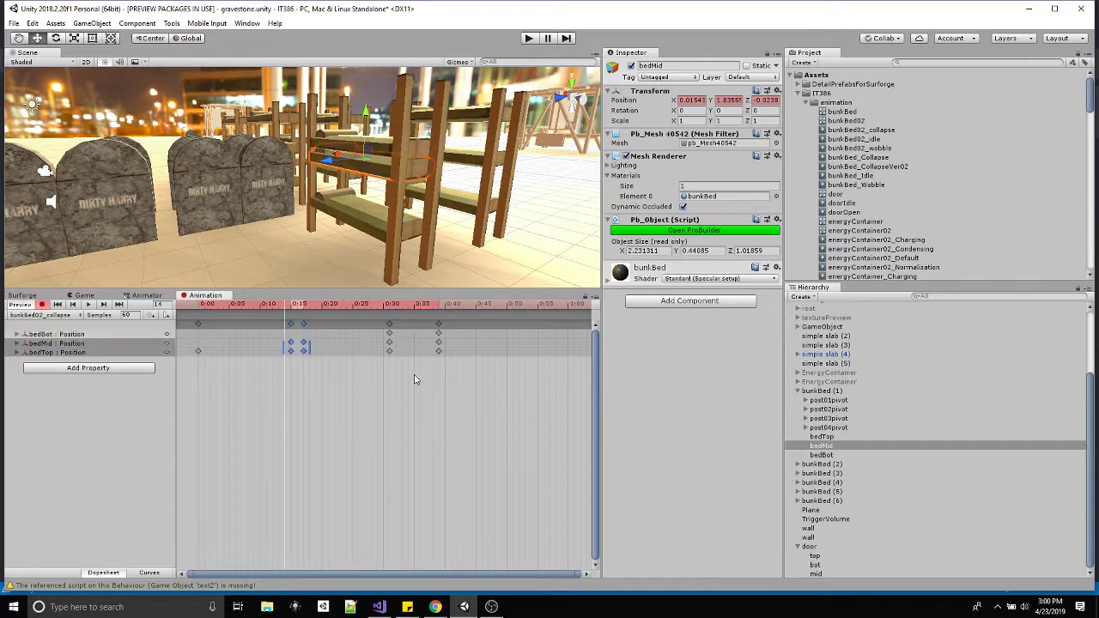
drag(419, 375, 377, 326)
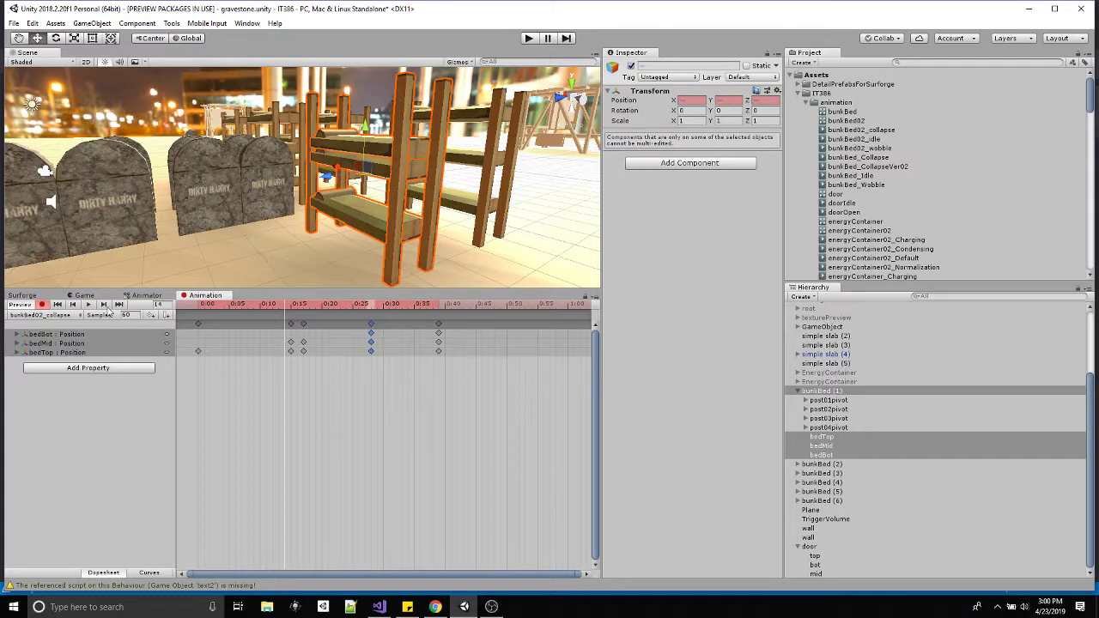
click(89, 306)
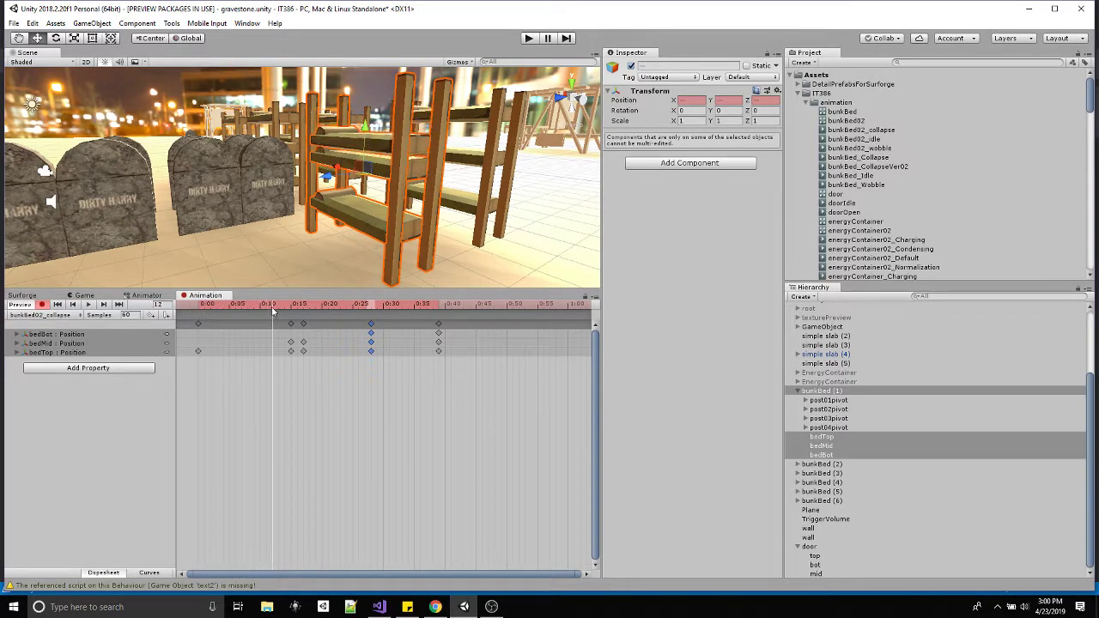
Retime the last two sets of bed keyframes to 0:28 and 0:36, checking the collapse with playback
drag(273, 311, 394, 332)
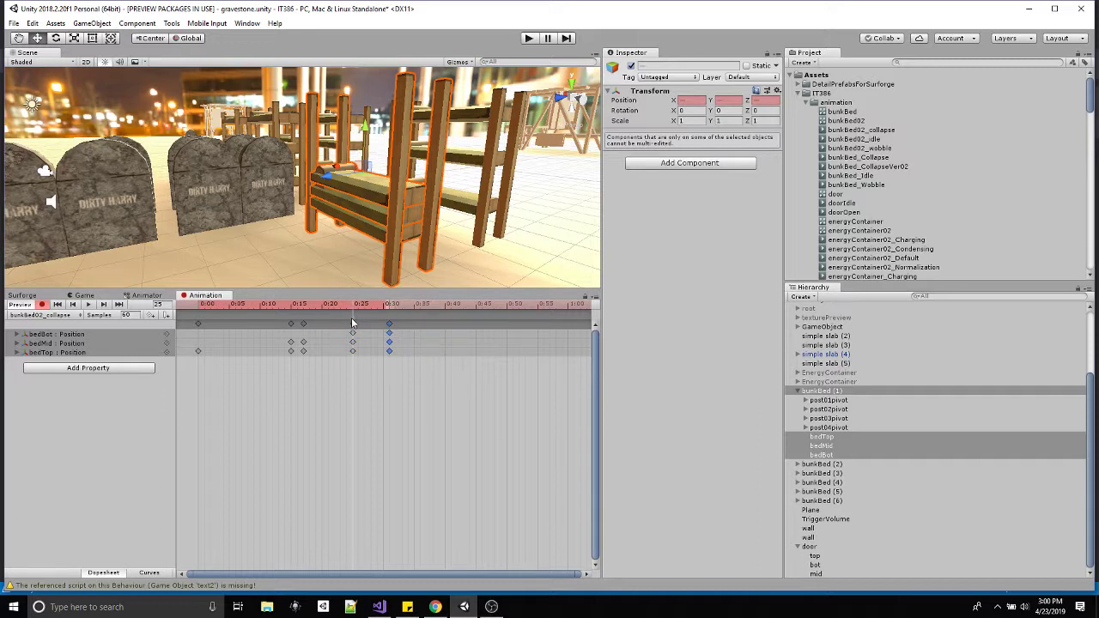
shift+click(352, 322)
drag(356, 327, 359, 326)
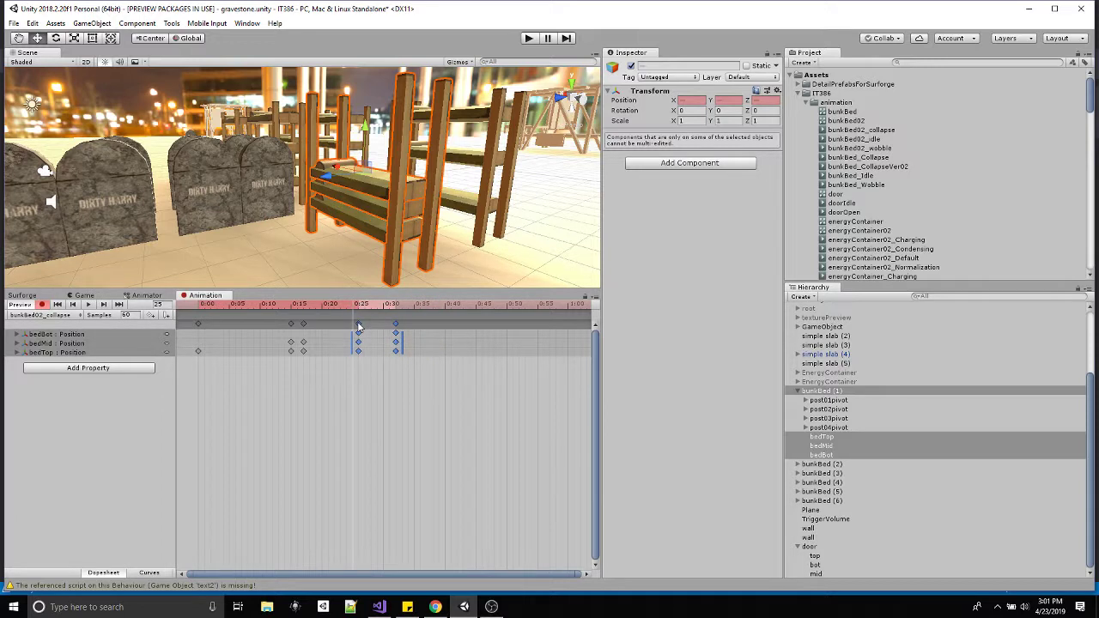
click(91, 306)
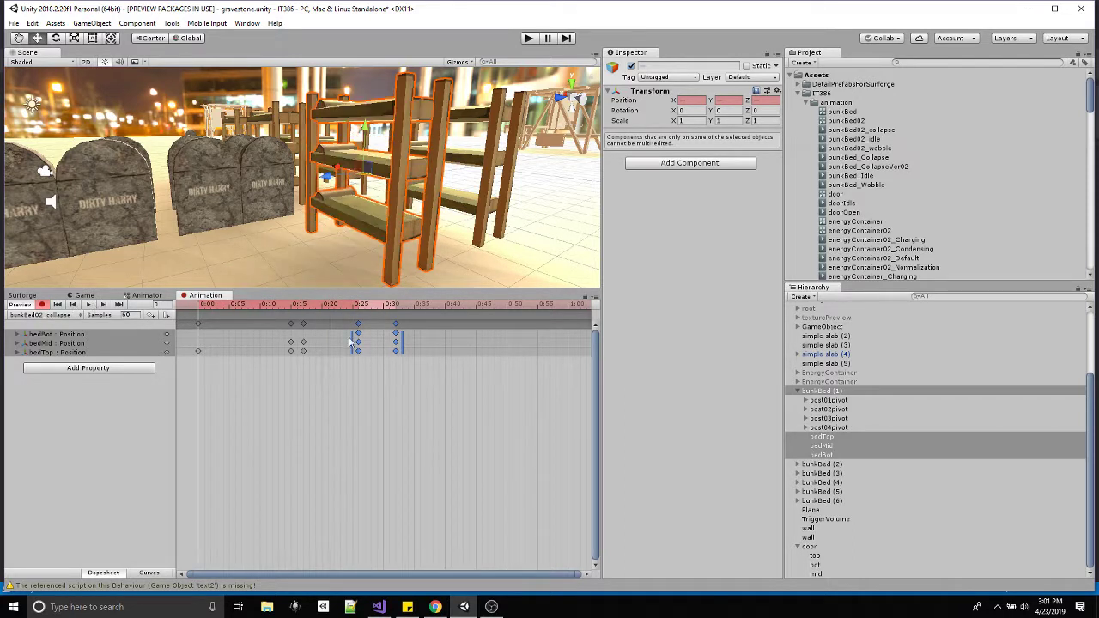
drag(361, 328, 418, 336)
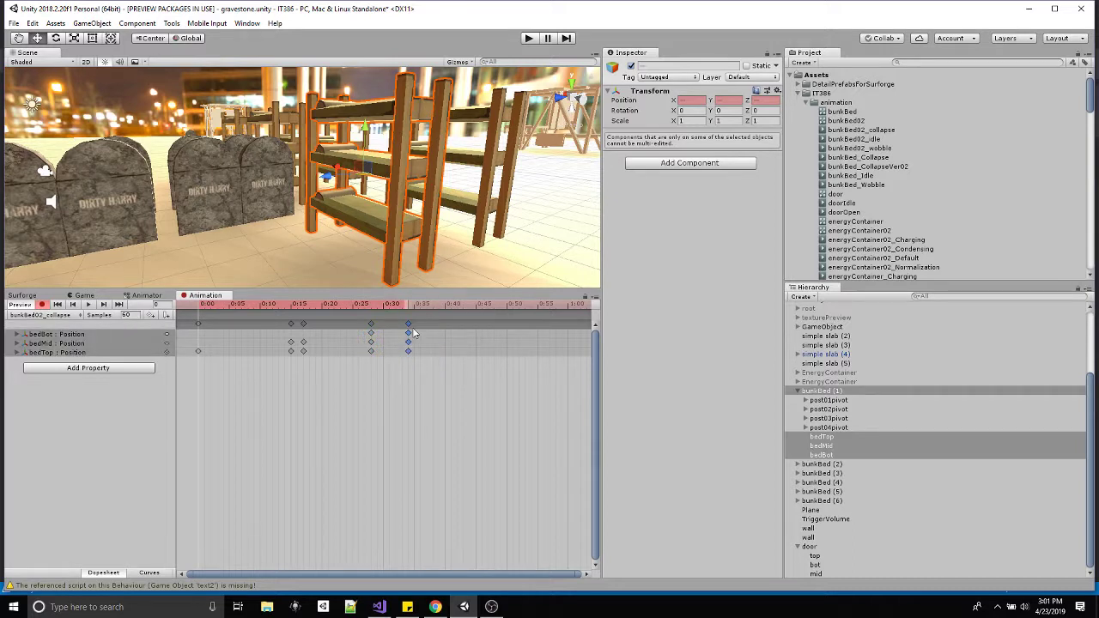
click(88, 305)
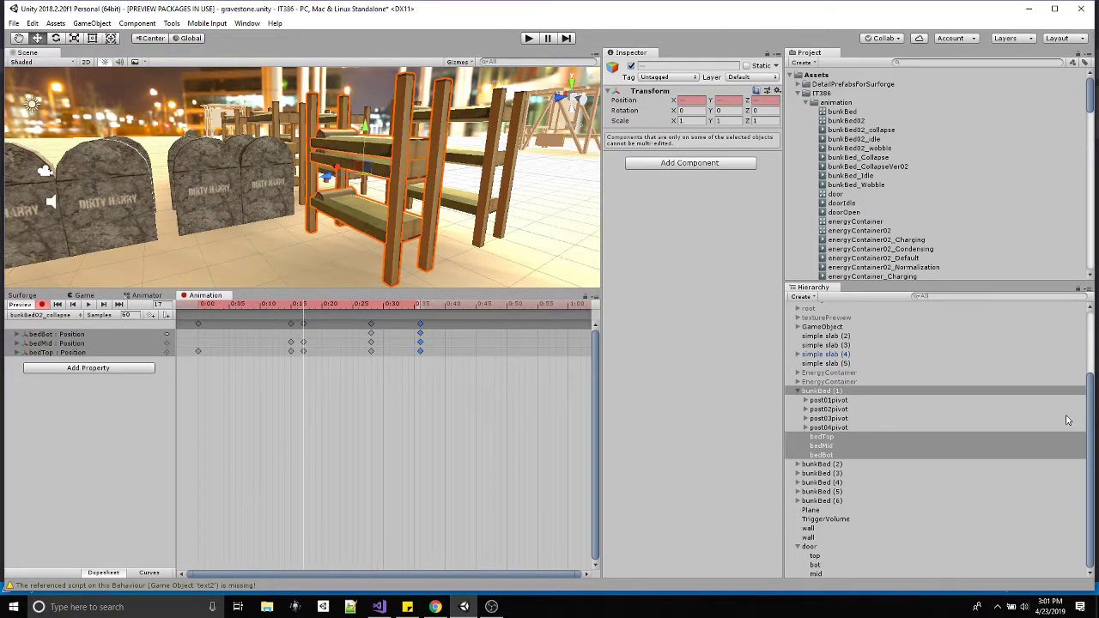
Select post01pivot of bunkBed (1) and switch the transform handle position from Center to Pivot
click(820, 401)
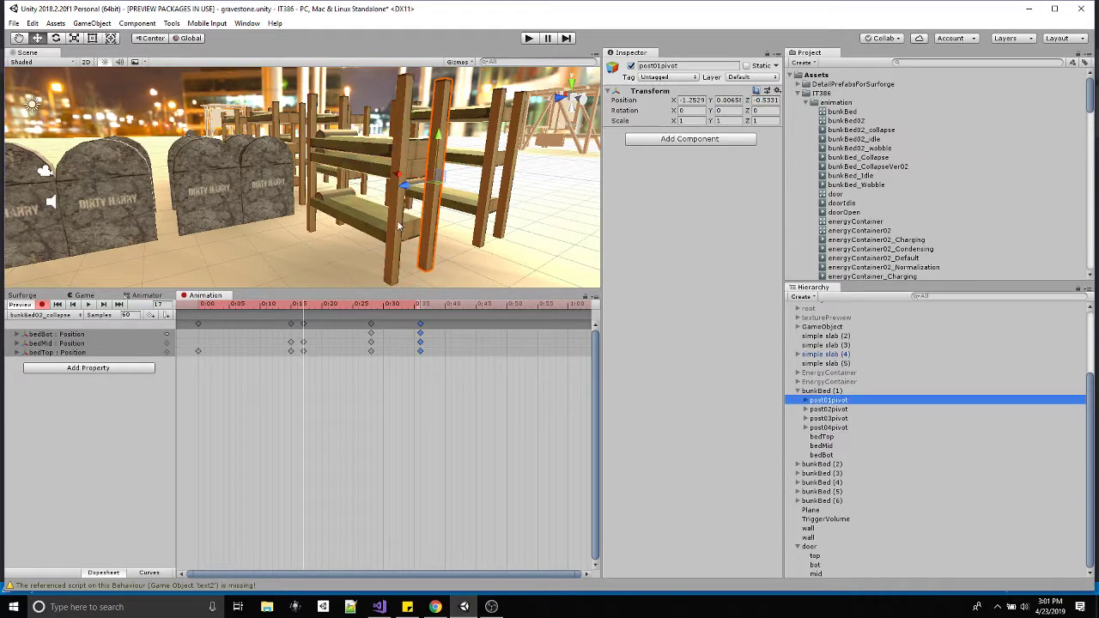
alt+drag(501, 176, 467, 187)
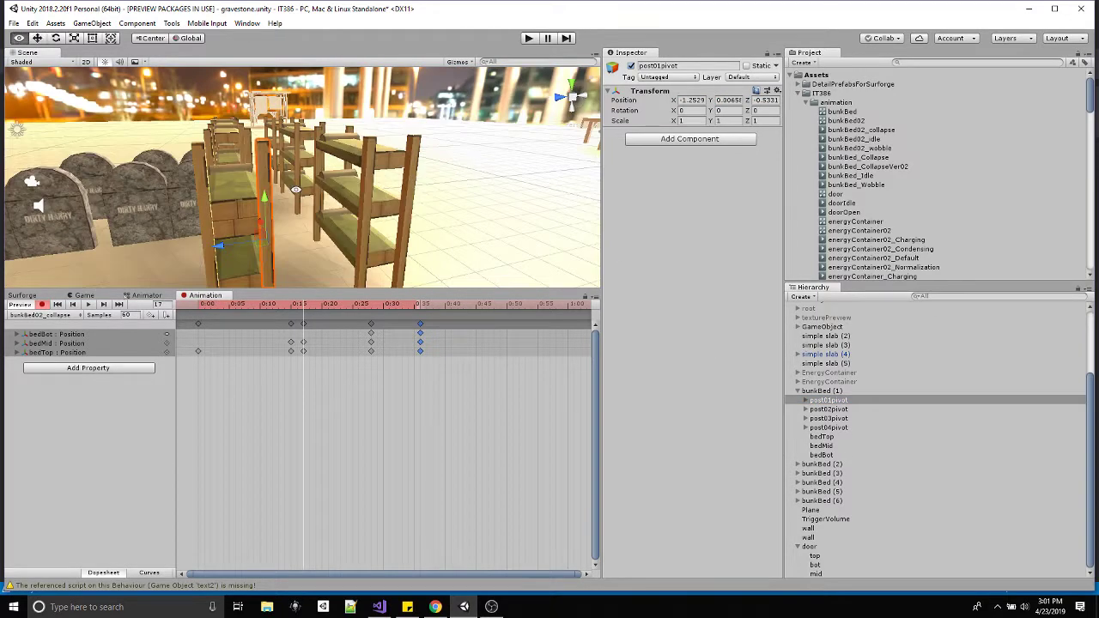
alt+drag(295, 189, 167, 58)
click(155, 40)
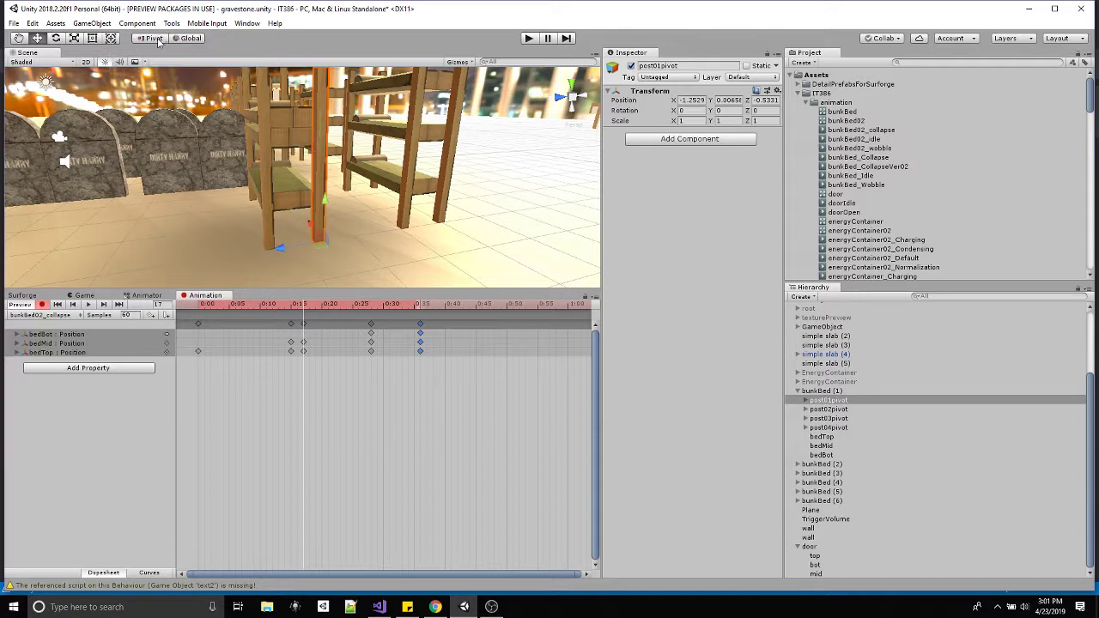
Expand post01pivot and compare its pivot location at the post's base with that of its child post01
click(805, 400)
click(829, 410)
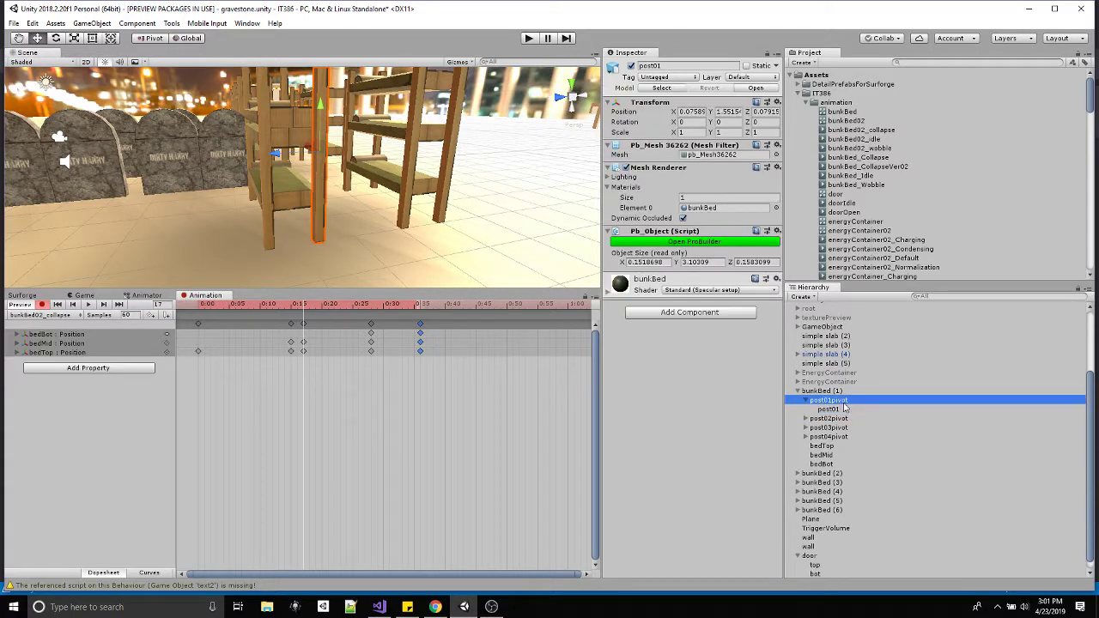
click(840, 401)
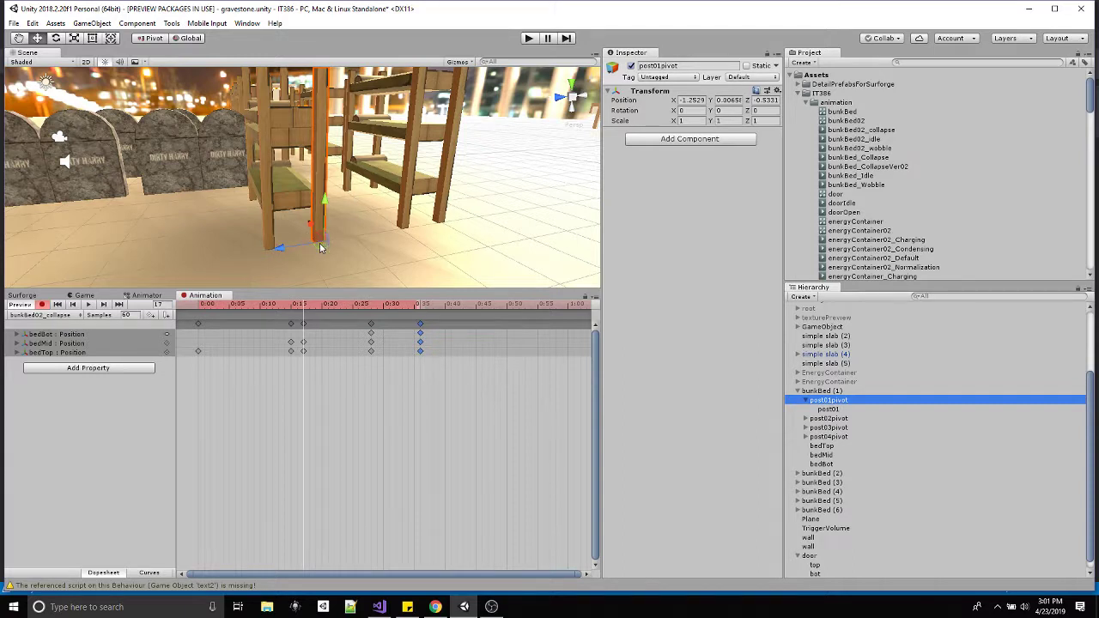
click(828, 409)
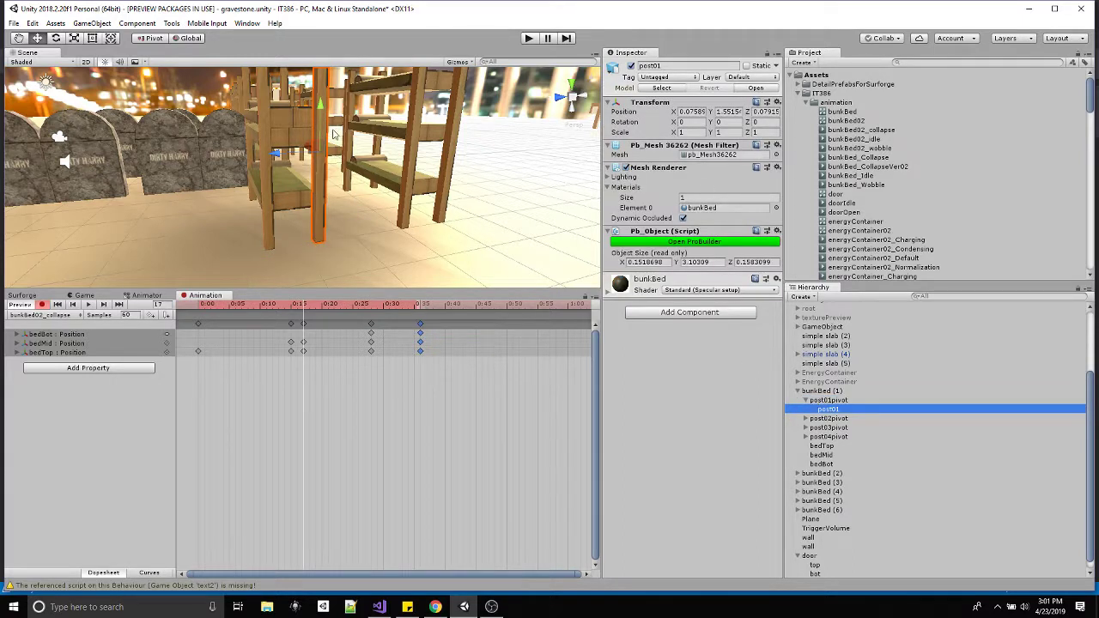
alt+drag(335, 133, 400, 200)
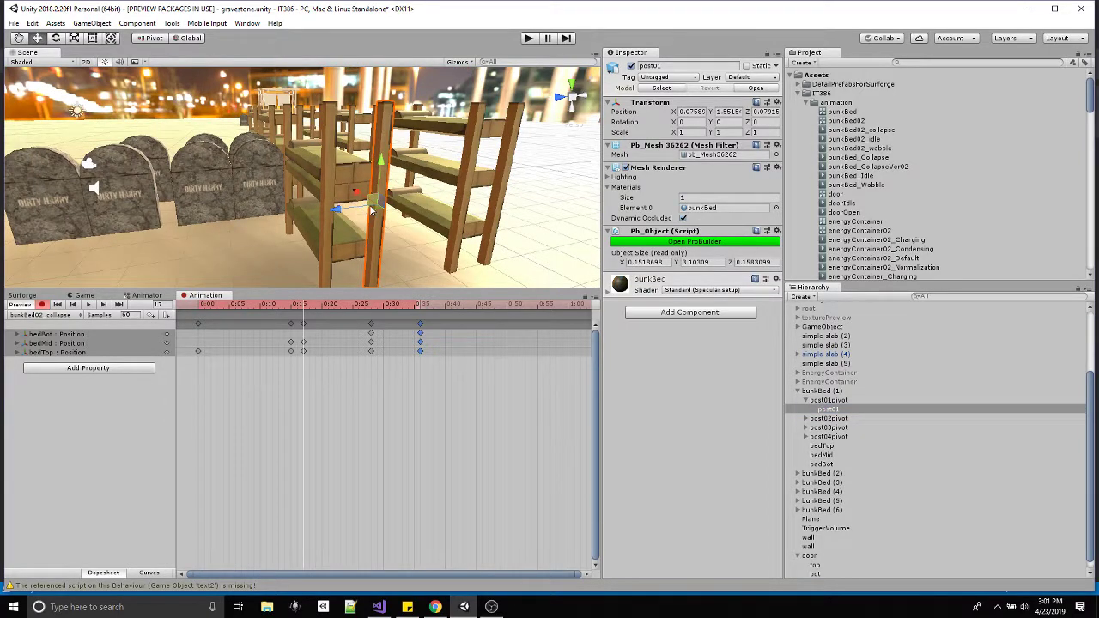
click(829, 400)
alt+drag(420, 232, 434, 182)
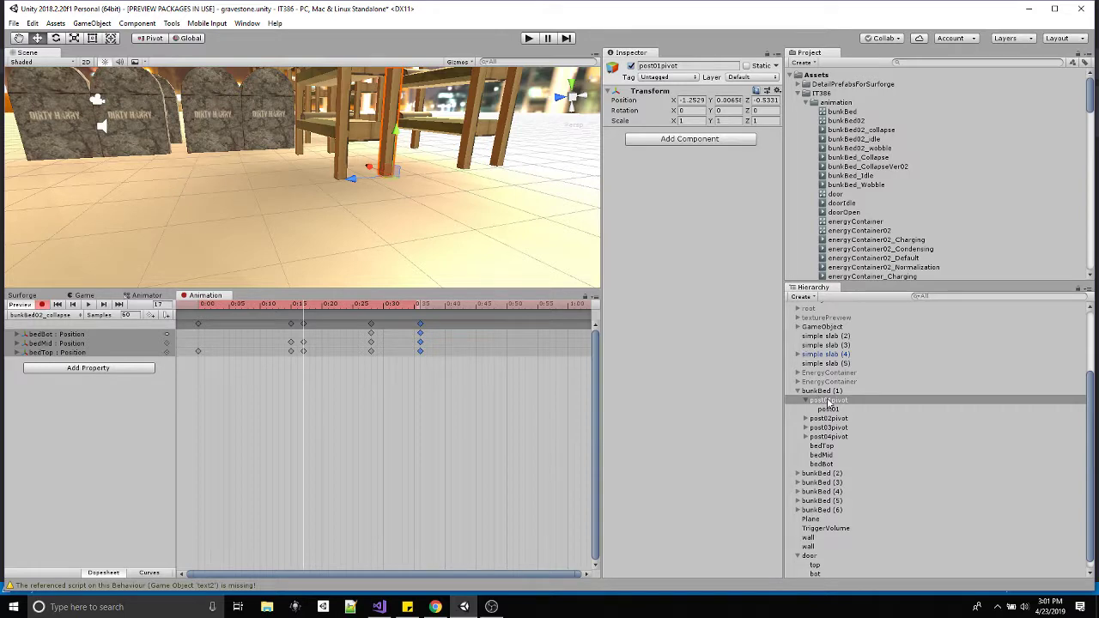
alt+drag(574, 146, 407, 131)
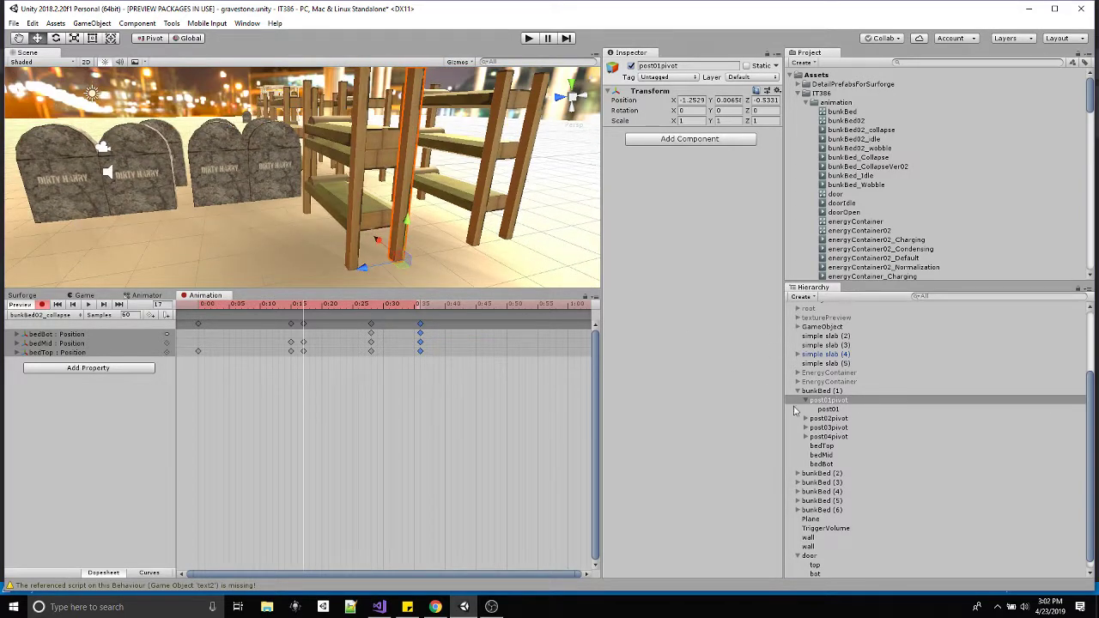
click(829, 410)
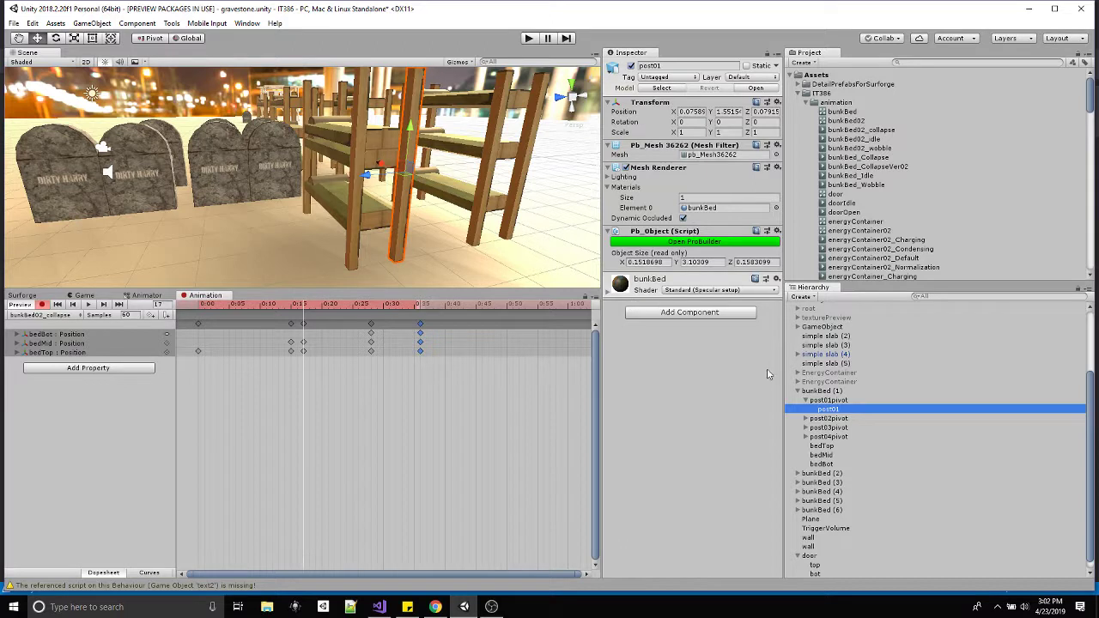
click(827, 400)
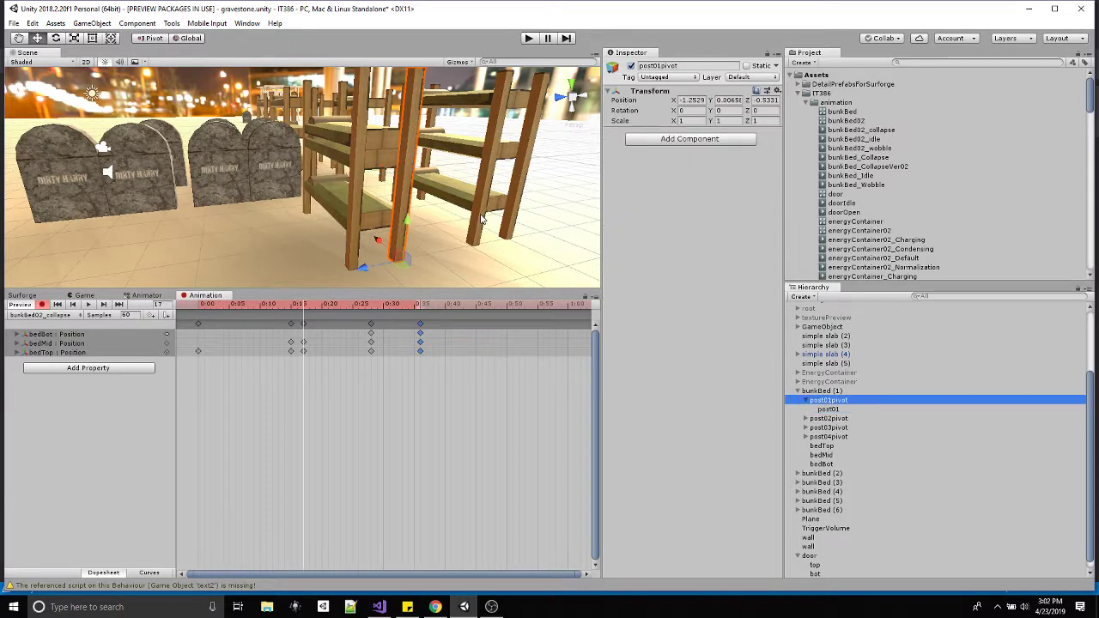
Record rotation keyframes for post01pivot at 0:17, 0:22, 0:25 and 0:36, wobbling the post before tipping it over, and scrub the result
key(e)
alt+drag(462, 251, 426, 225)
click(332, 307)
key(period)
key(period)
key(period)
key(period)
drag(391, 312, 421, 312)
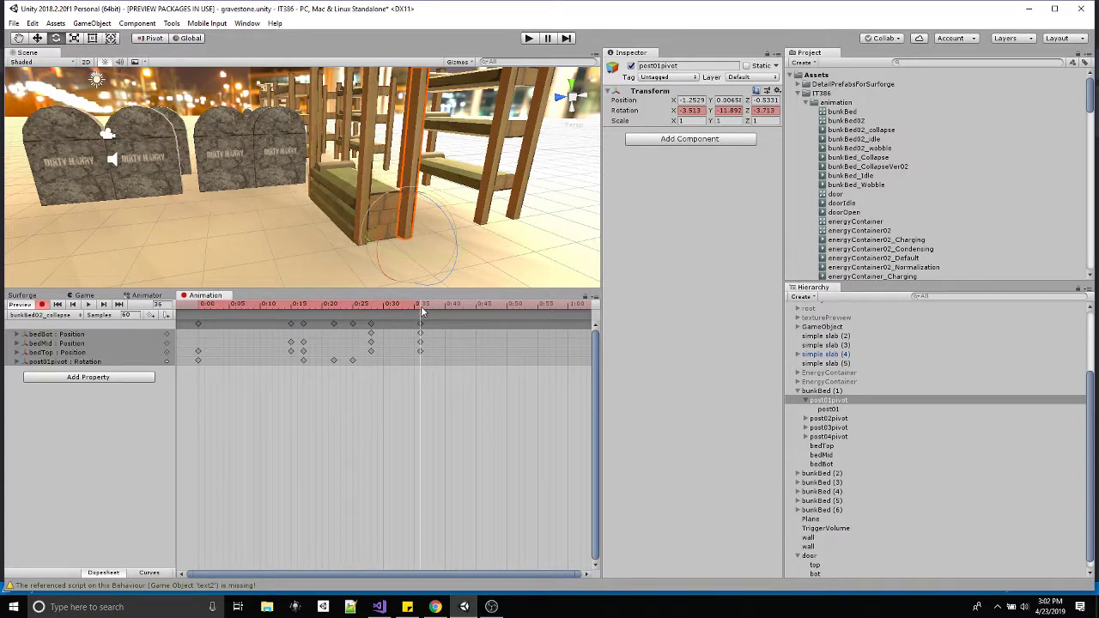
drag(424, 230, 473, 272)
drag(344, 306, 441, 306)
key(shift+comma)
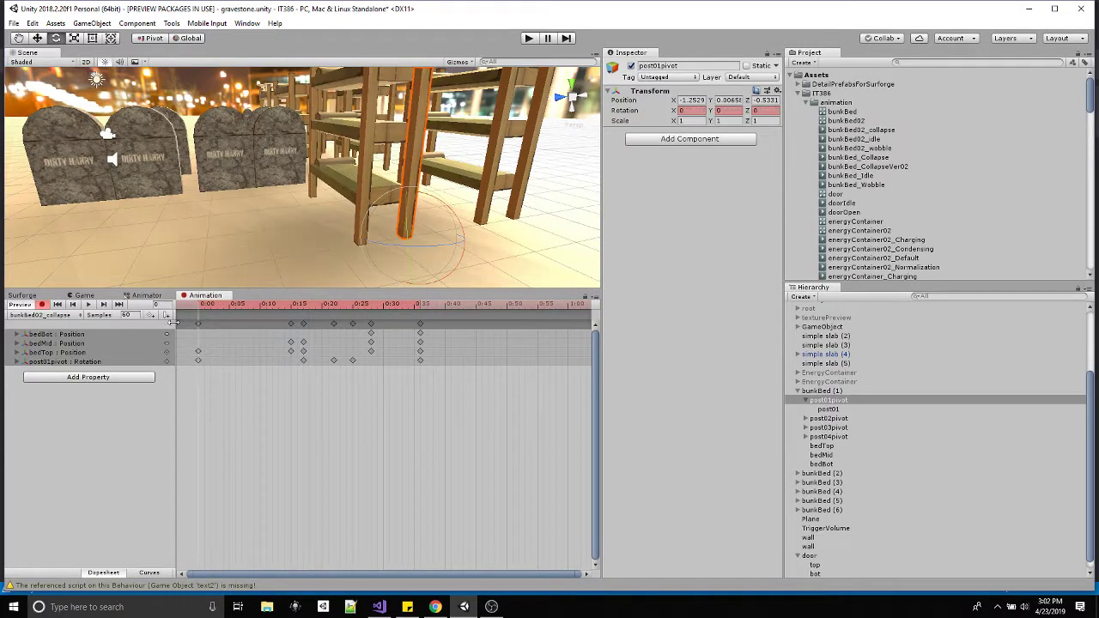
Play the clip, retime post01pivot's last rotation keyframe to 0:50, and replay the fall
alt+drag(326, 198, 348, 226)
key(e)
key(space)
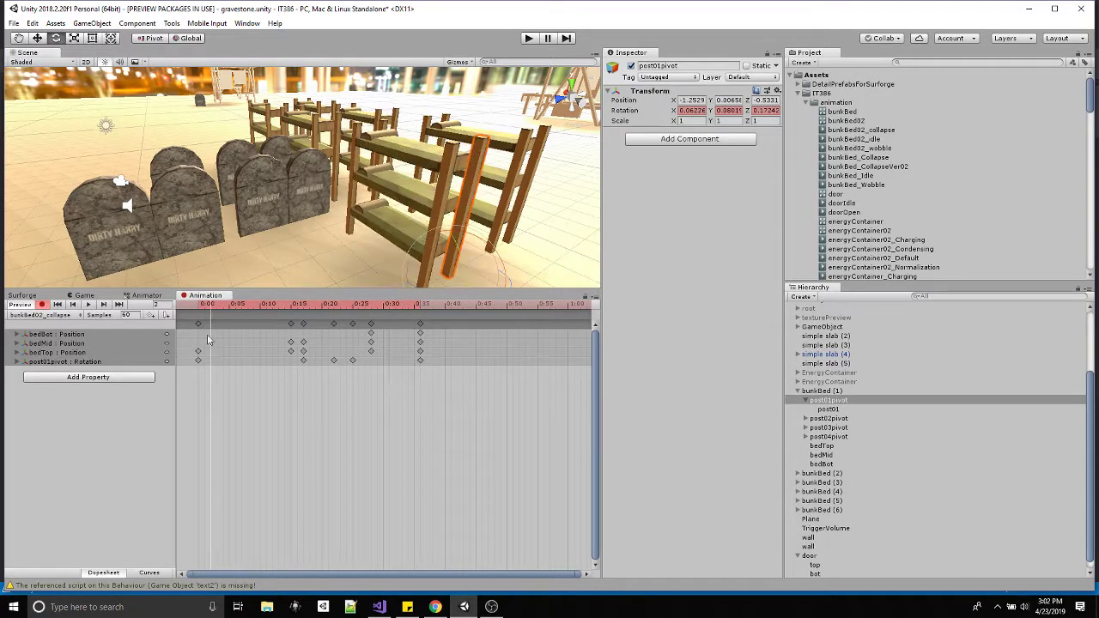
click(420, 362)
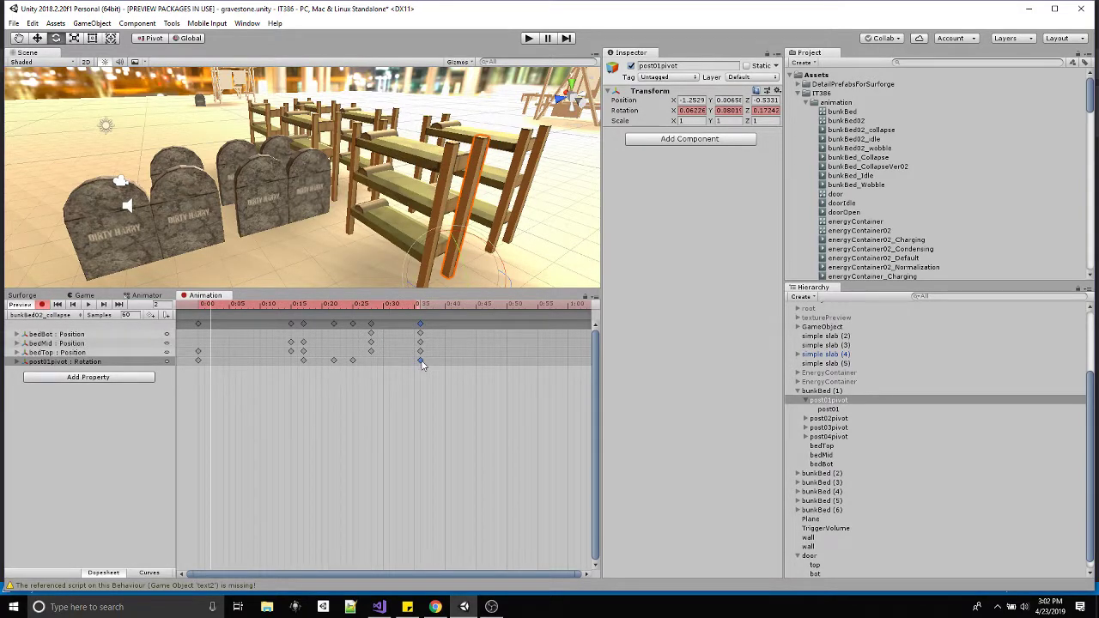
drag(421, 362, 507, 362)
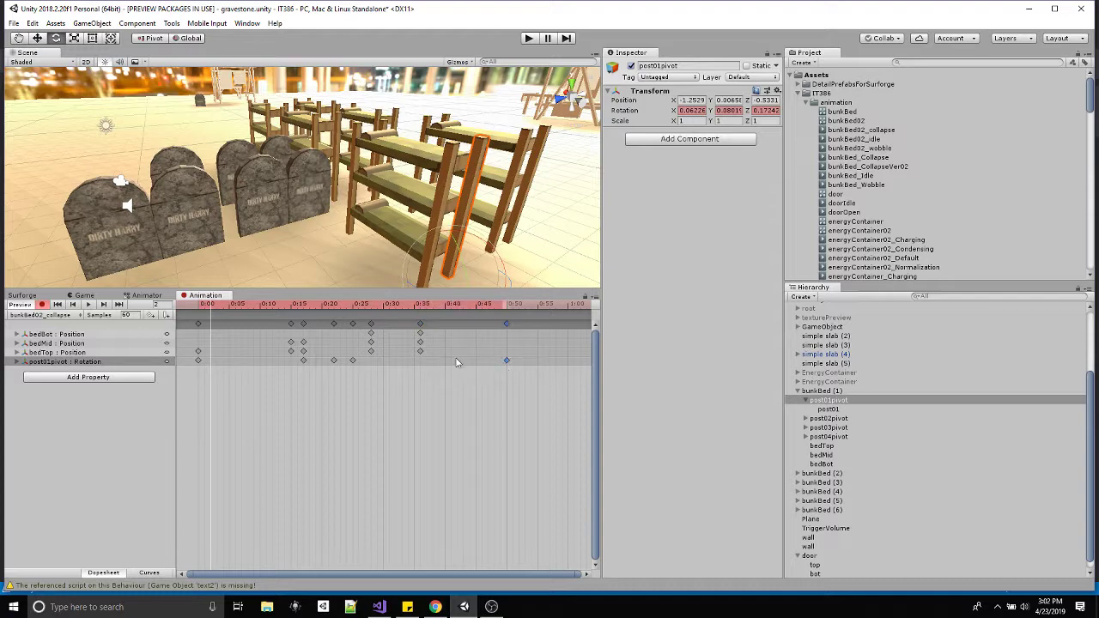
click(88, 305)
key(f)
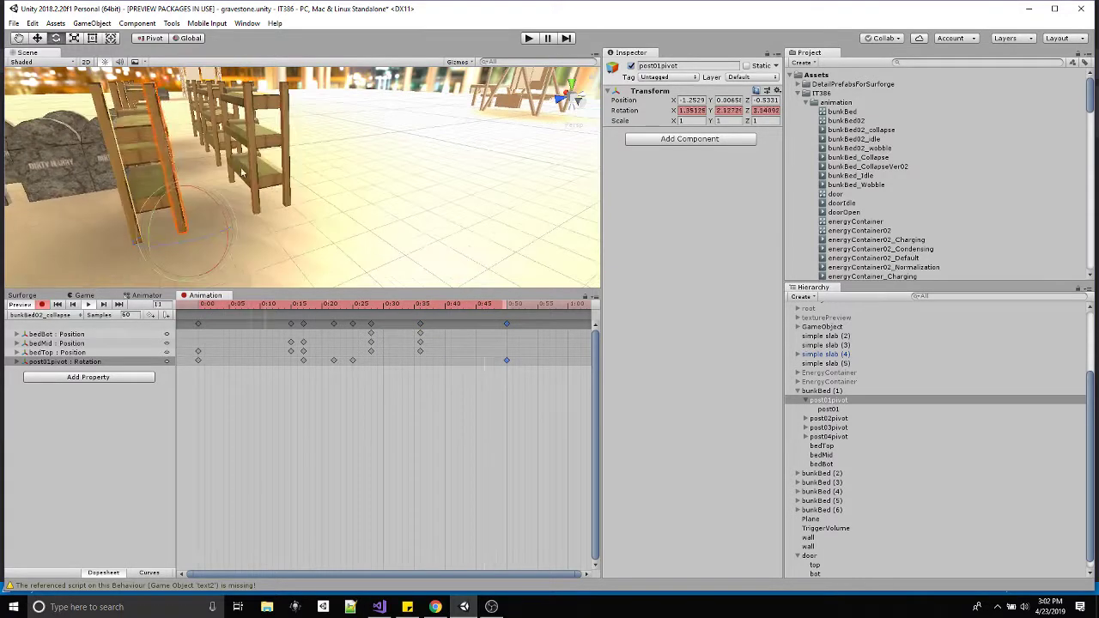
Try post01pivot's last rotation keyframe at 1:02 with playback, and return it to 0:50
drag(512, 363, 580, 363)
click(89, 305)
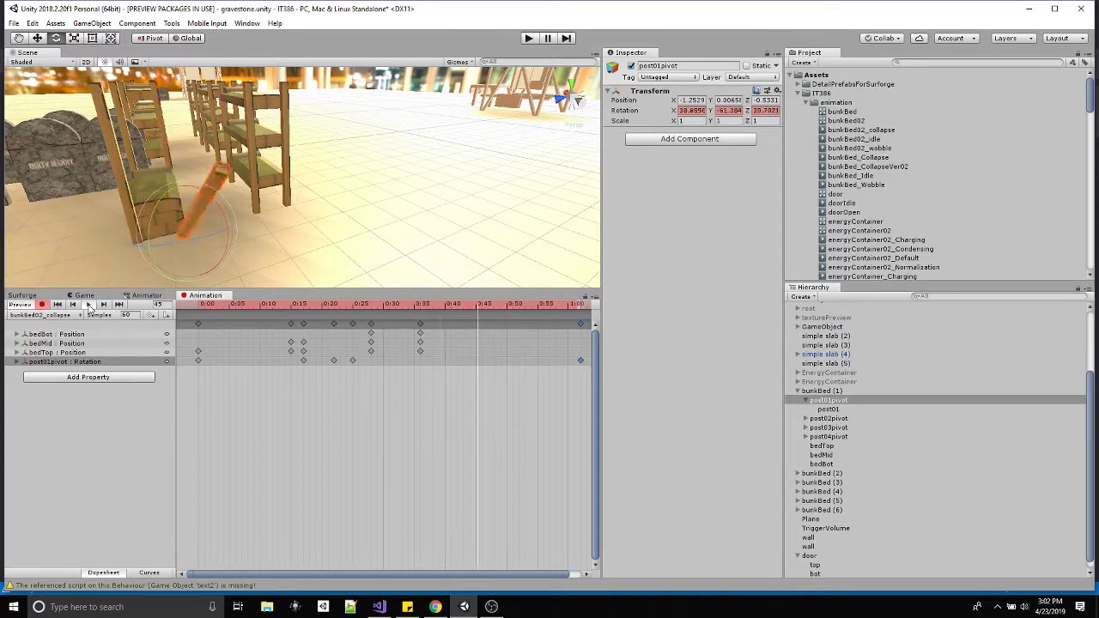
alt+drag(267, 234, 299, 227)
drag(581, 361, 506, 364)
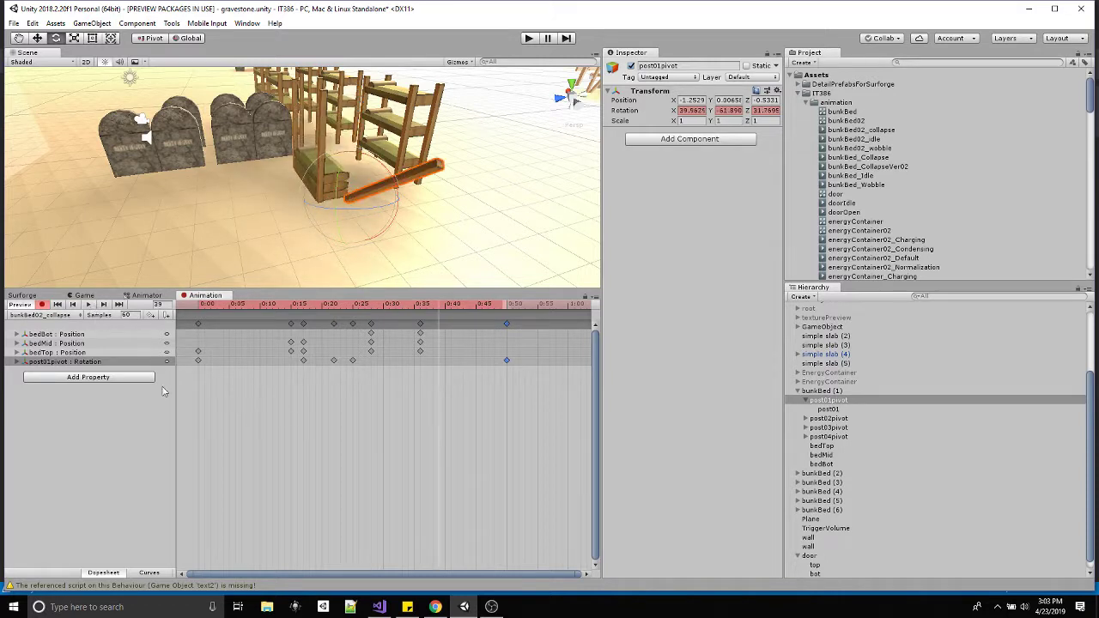
Create rotation tracks for post02pivot, post03pivot and post04pivot by rotating each one slightly, and delete their keyframes at 0:39
drag(529, 388, 187, 368)
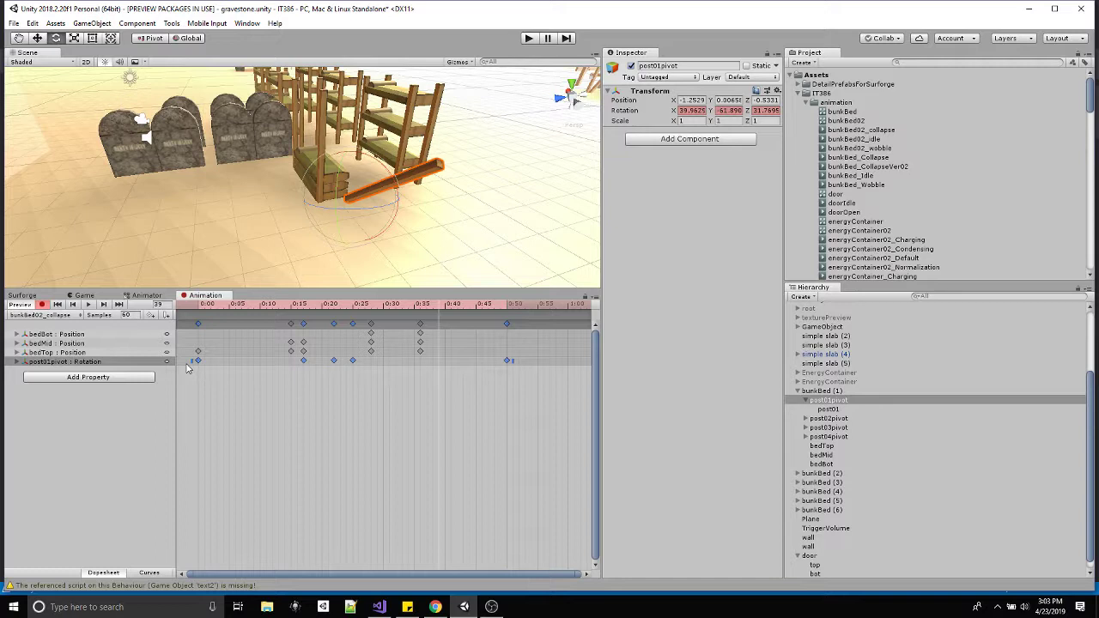
click(831, 419)
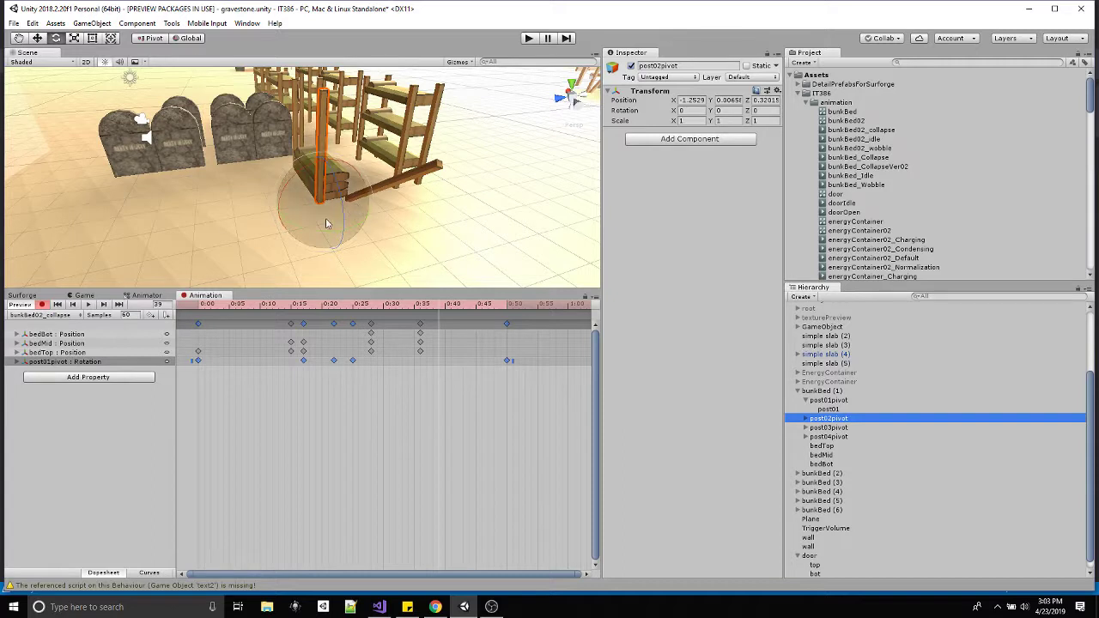
drag(325, 218, 319, 218)
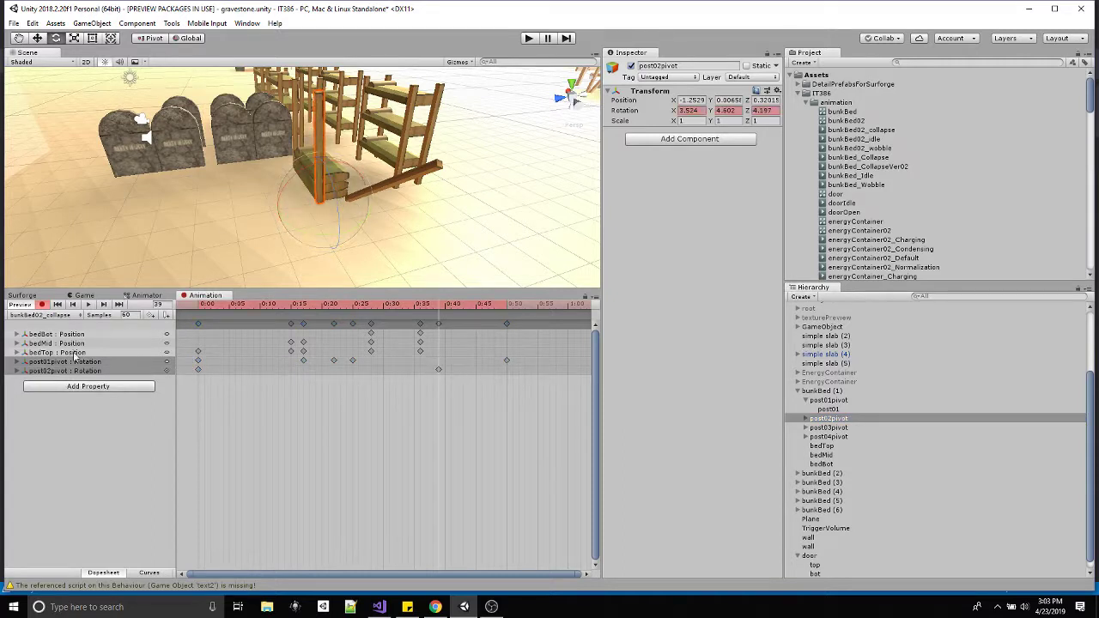
click(828, 427)
drag(262, 143, 291, 147)
click(829, 436)
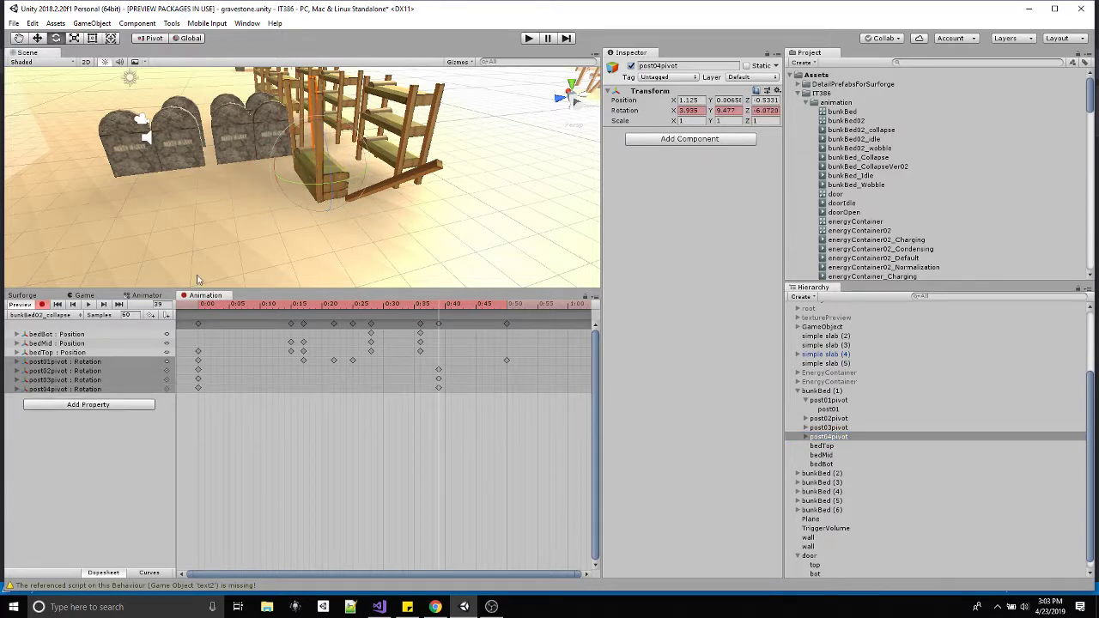
drag(455, 413, 435, 389)
key(Delete)
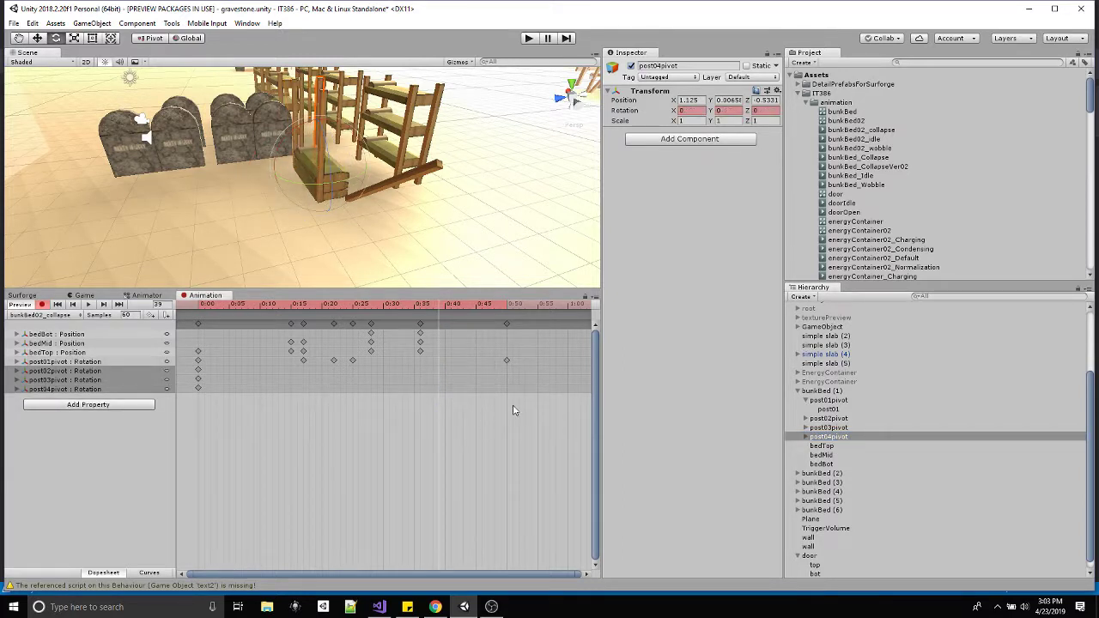
Copy all of post01pivot's rotation keyframes onto post02pivot, post03pivot and post04pivot starting at frame 0, and play the clip
drag(186, 366, 516, 360)
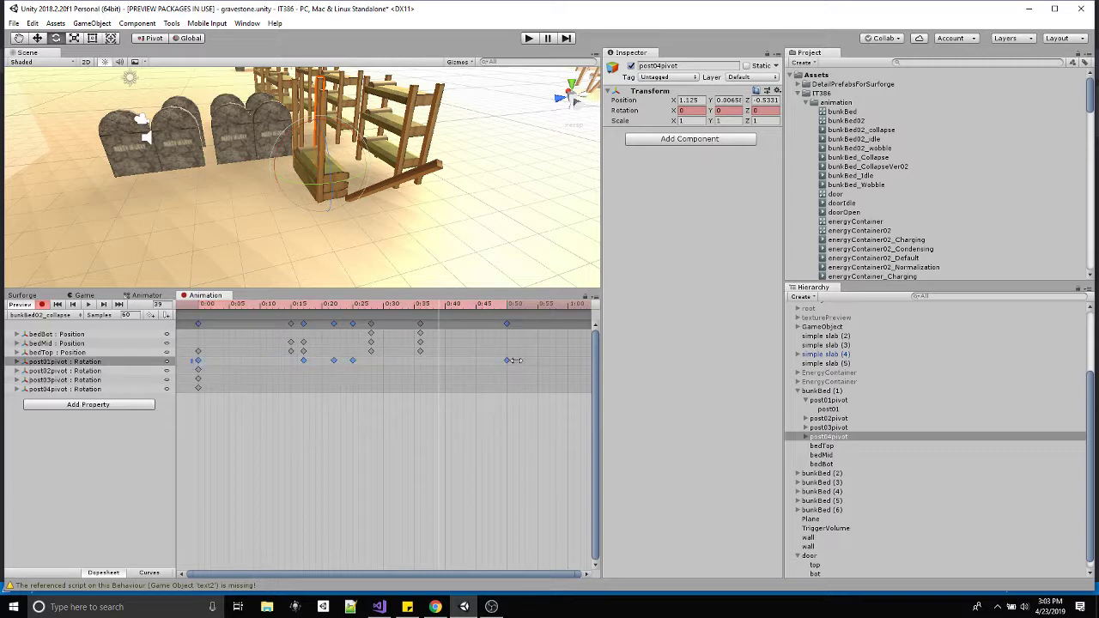
click(94, 371)
shift+click(90, 388)
click(196, 313)
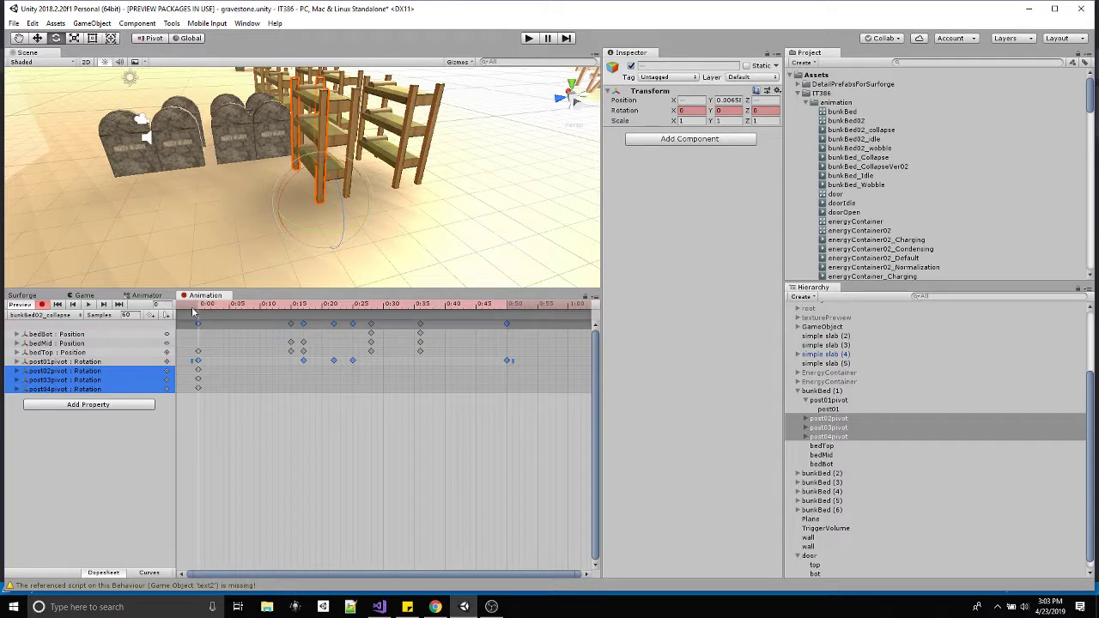
key(ctrl+v)
click(107, 380)
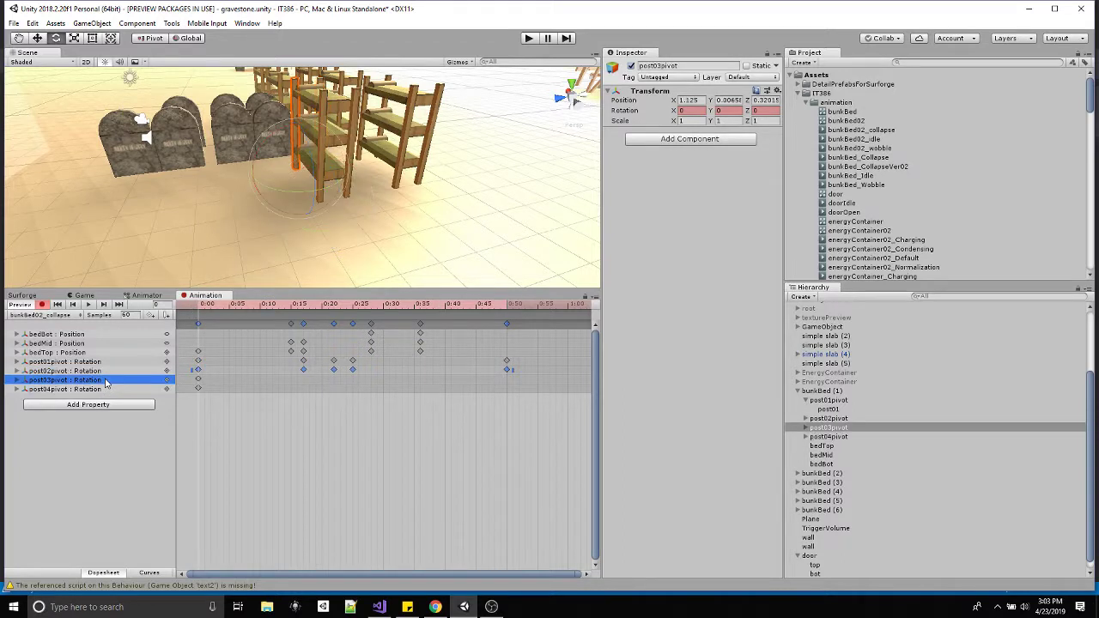
key(ctrl+v)
click(96, 390)
key(ctrl+v)
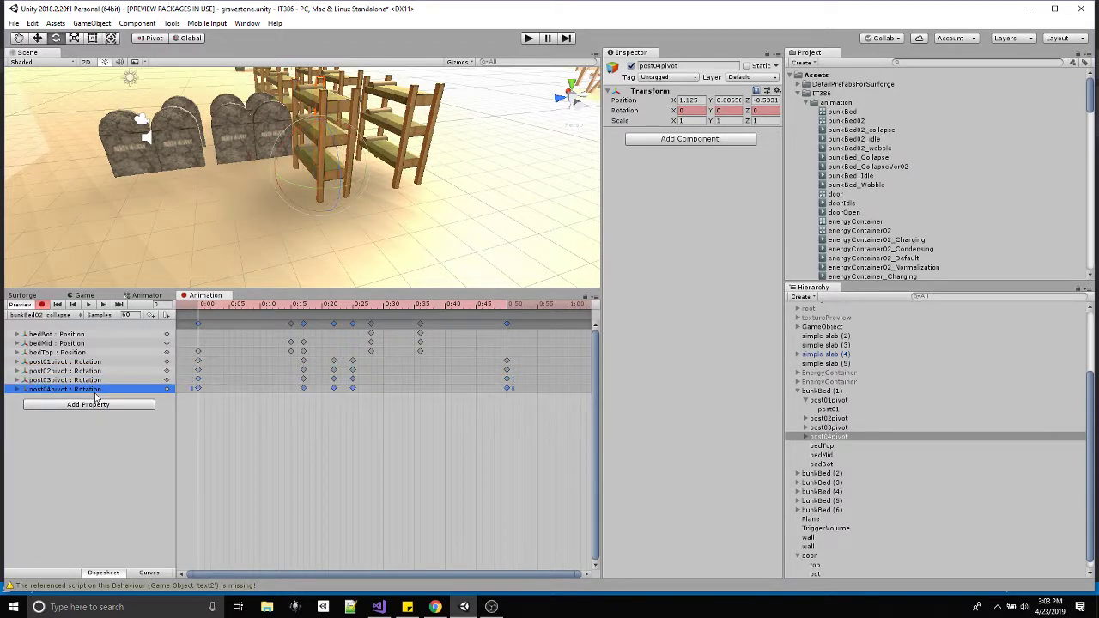
click(89, 306)
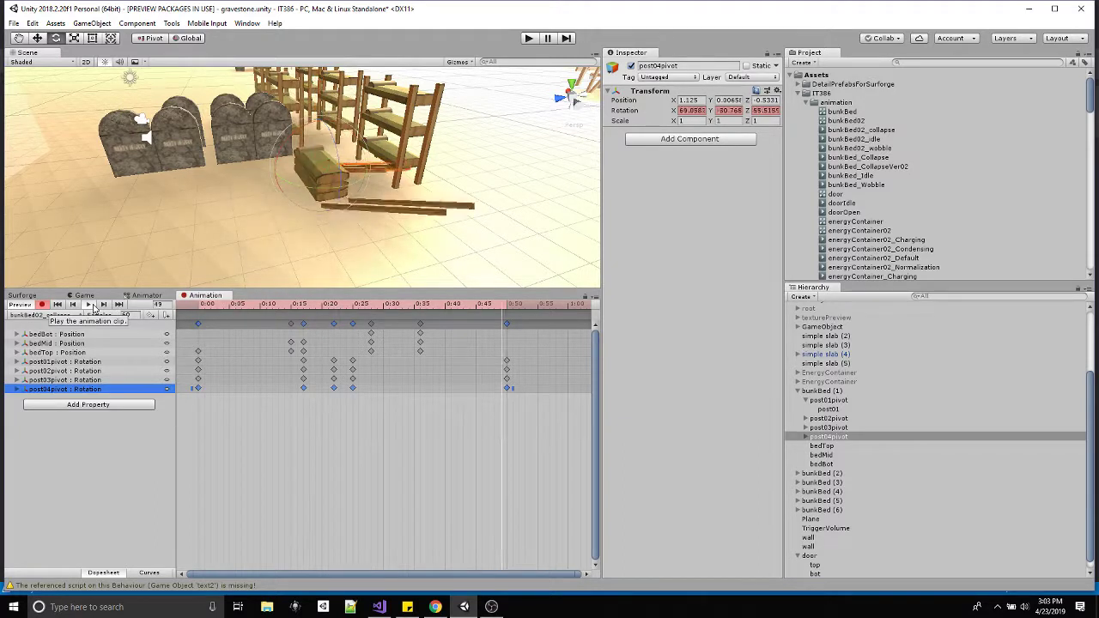
Rotate post02pivot, post03pivot and post04pivot at 0:50 so the posts fall in different directions, and check the motion with playback
click(77, 371)
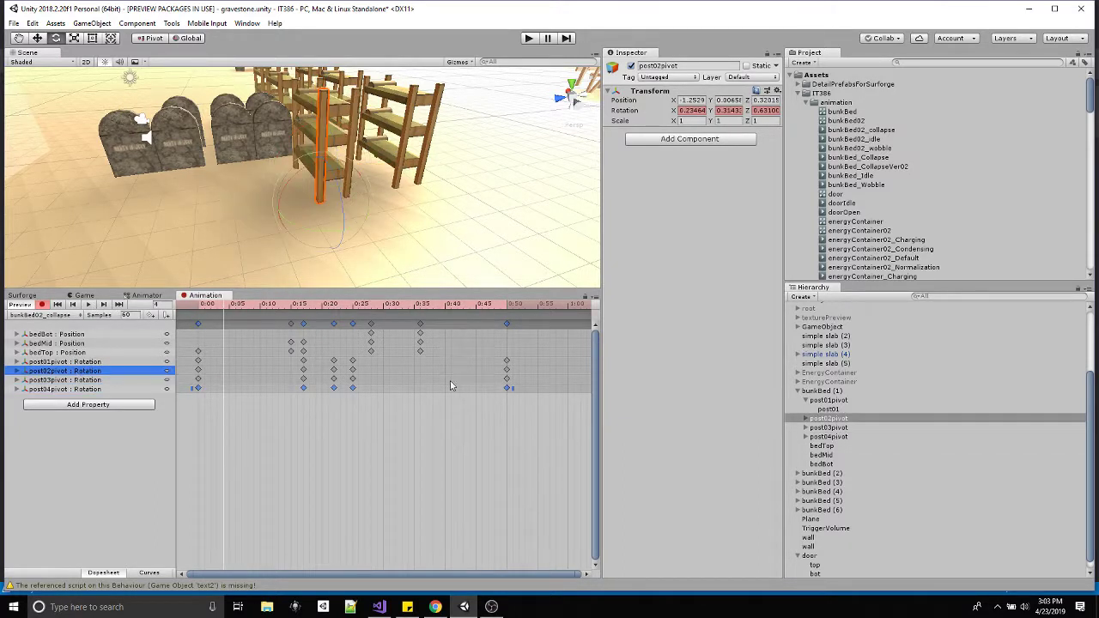
click(507, 370)
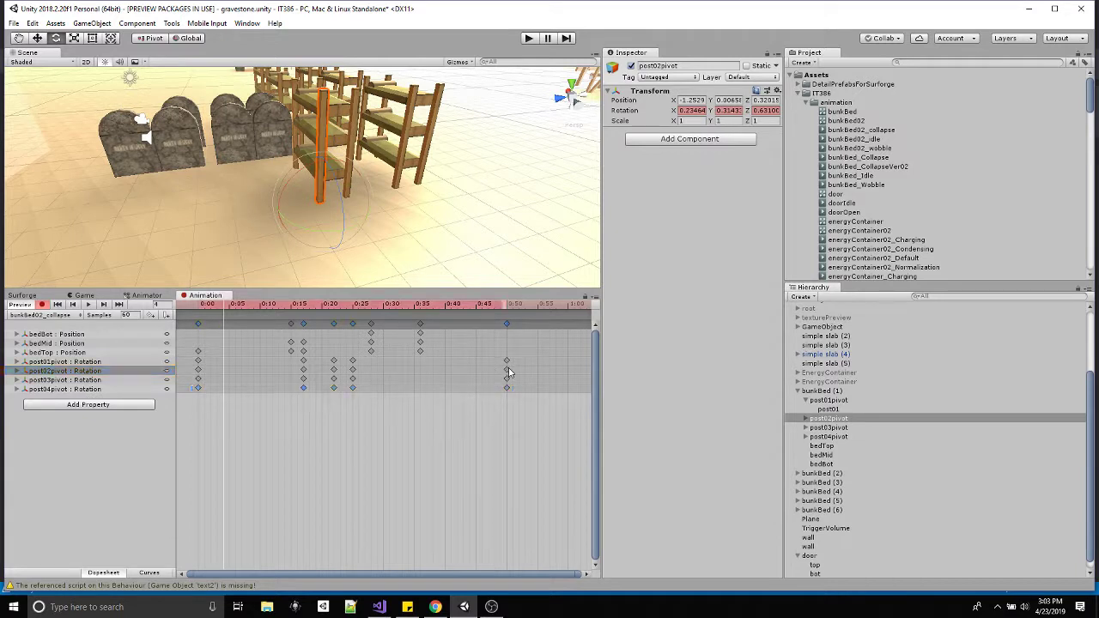
click(506, 305)
alt+drag(427, 227, 203, 258)
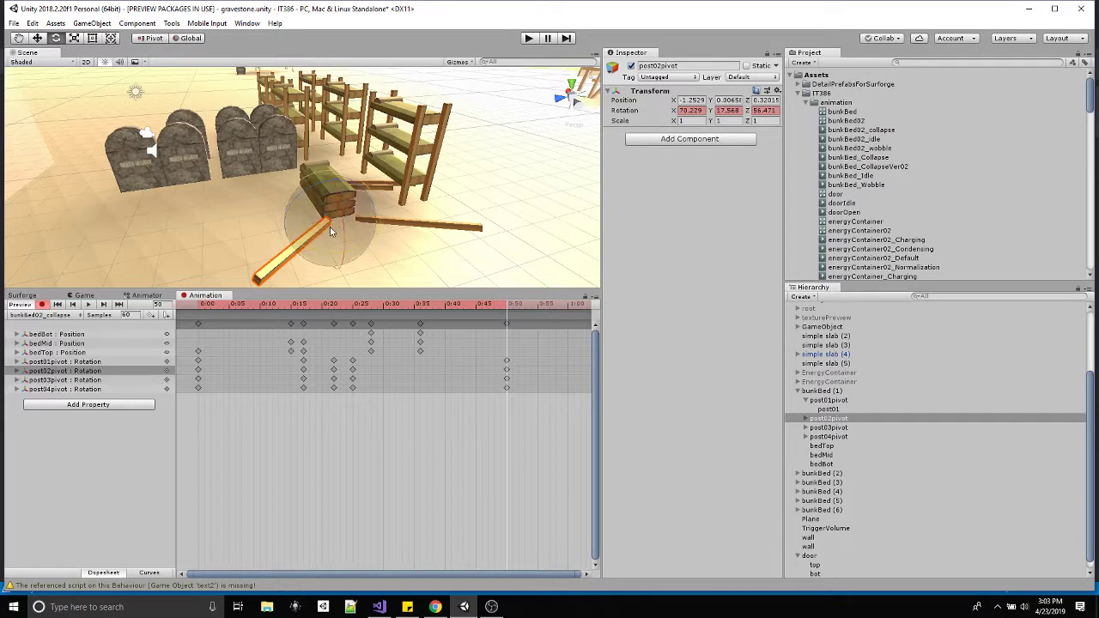
click(101, 380)
alt+drag(223, 214, 159, 232)
drag(273, 245, 144, 215)
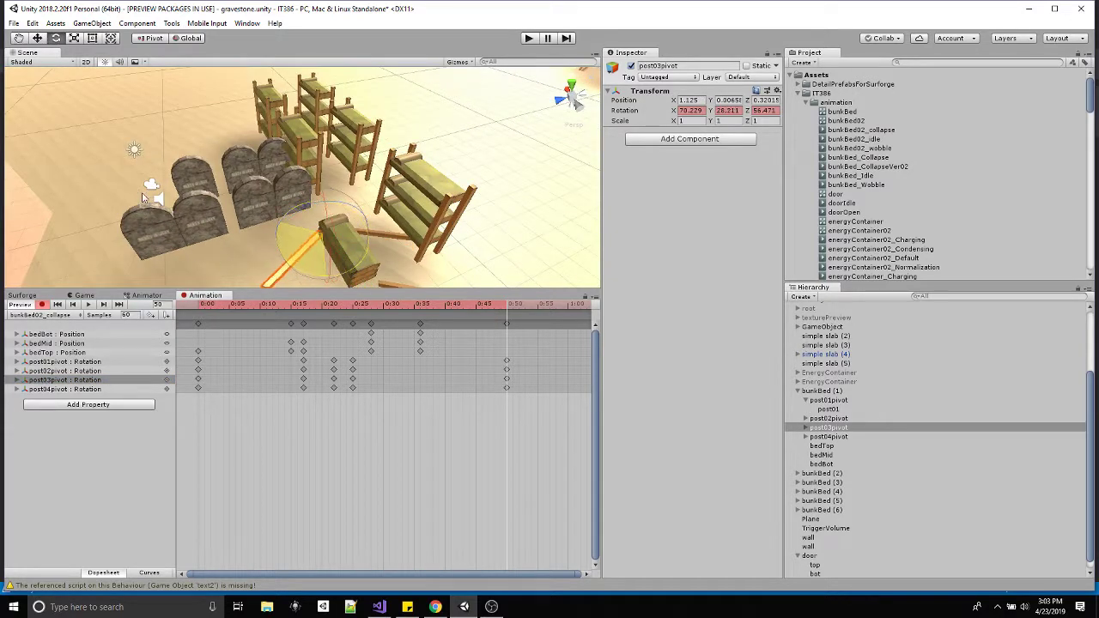
click(101, 390)
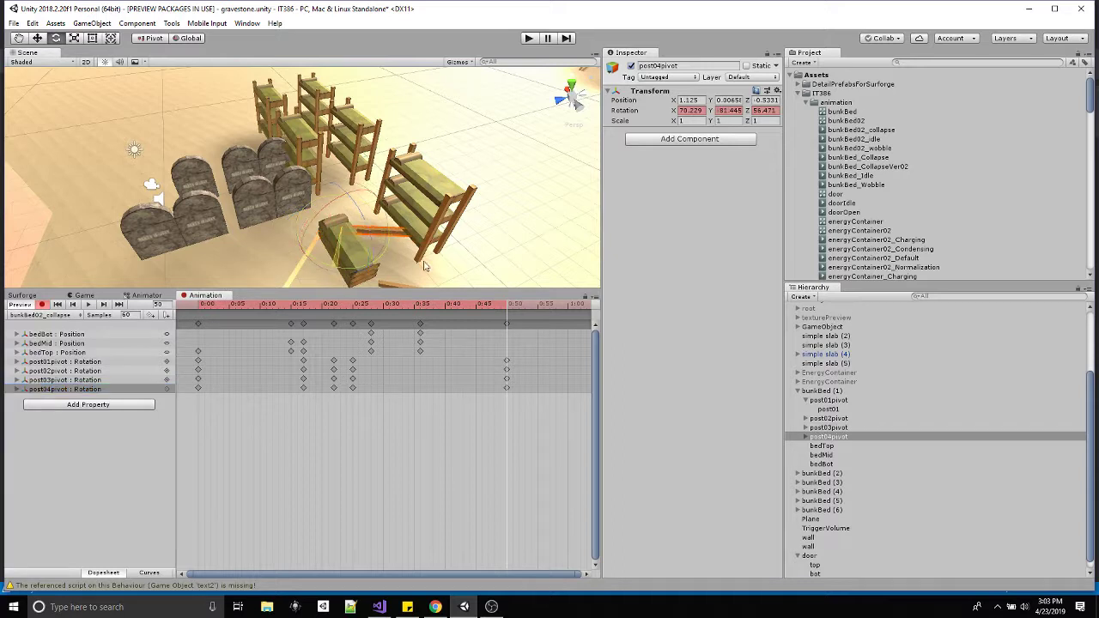
alt+drag(540, 234, 479, 234)
click(88, 304)
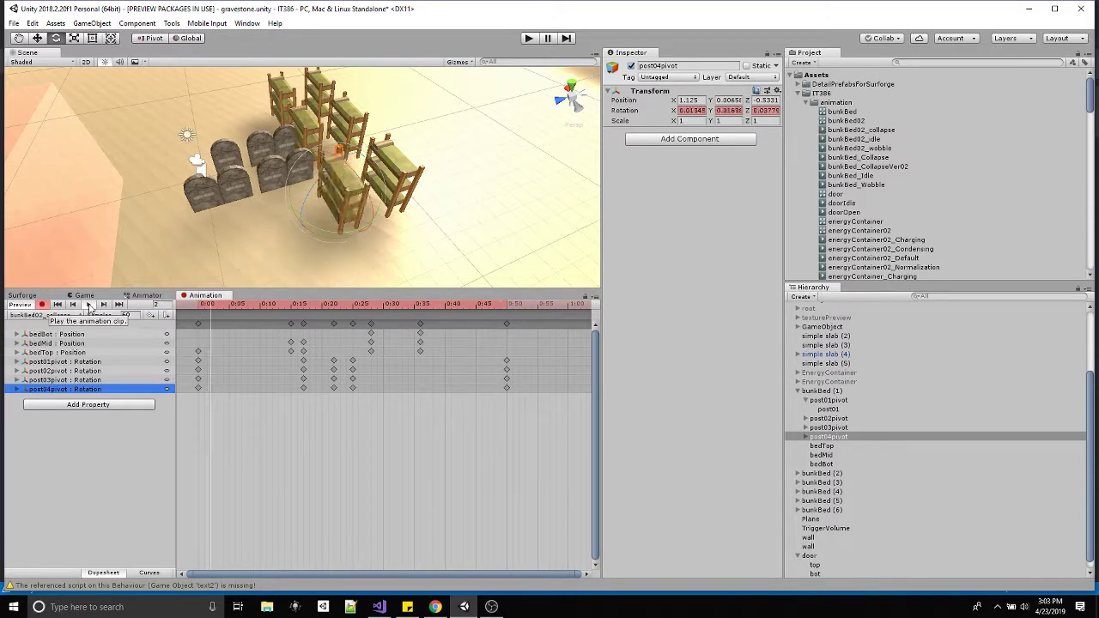
alt+drag(481, 180, 380, 178)
scroll(370, 174, up, 5)
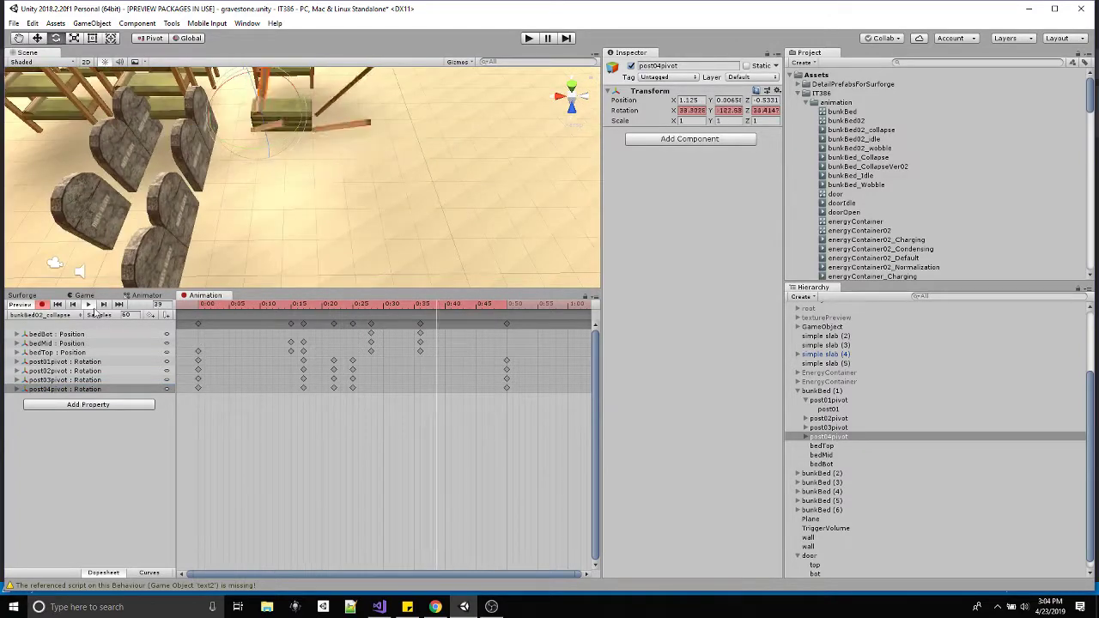
Stagger the middle rotation keyframes: post02pivot at 0:15, 0:22, 0:26; post03pivot at 0:19, 0:23, 0:27; post04pivot's second at 0:21
click(312, 418)
drag(303, 370, 333, 396)
click(334, 380)
click(352, 388)
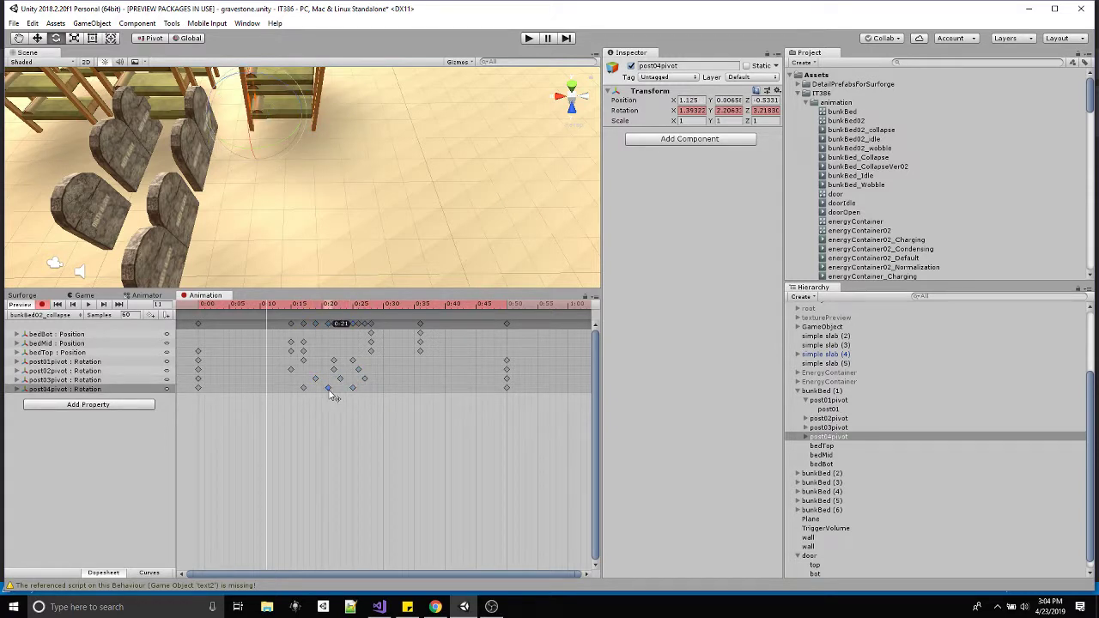
Play the staggered collapse while viewing the bed from several angles, stop playback, and turn off keyframe recording
click(87, 304)
key(q)
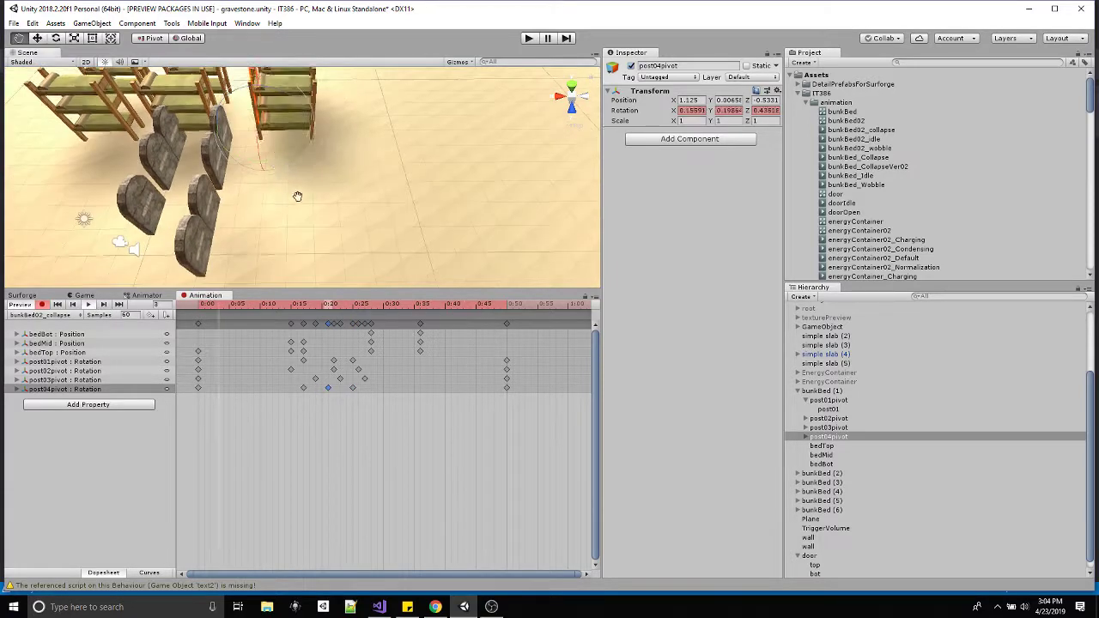
middle_drag(297, 196, 302, 220)
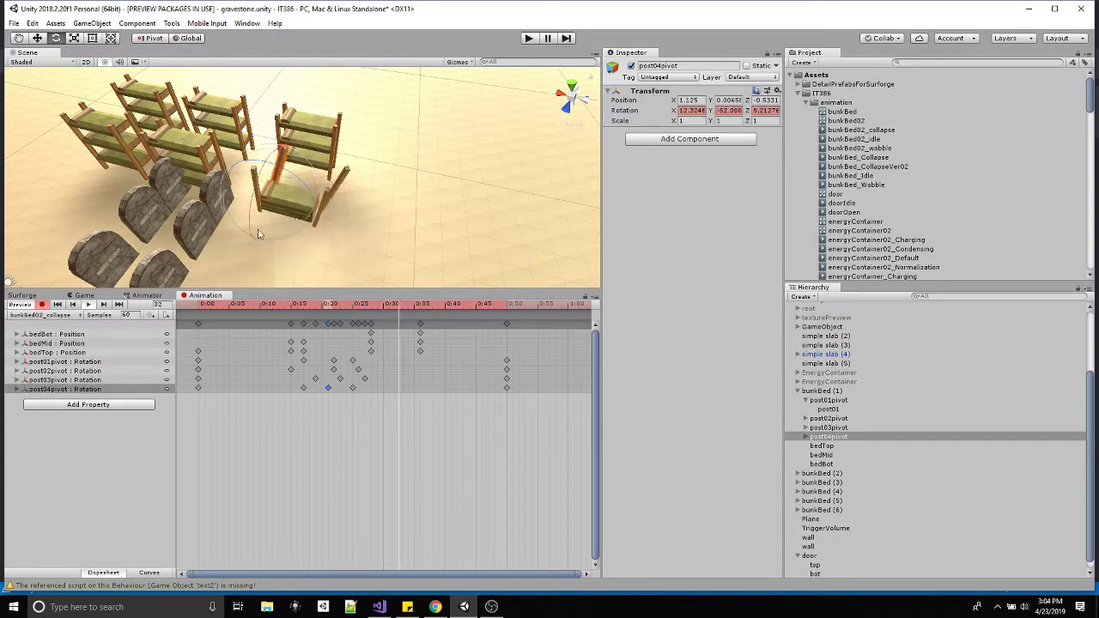
click(88, 304)
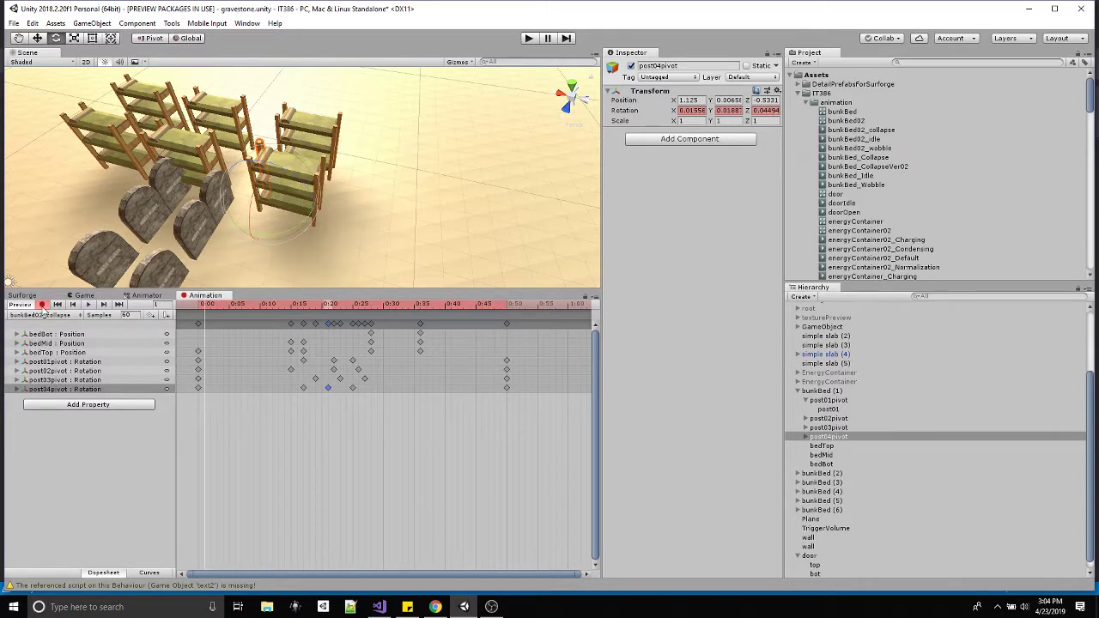
click(42, 305)
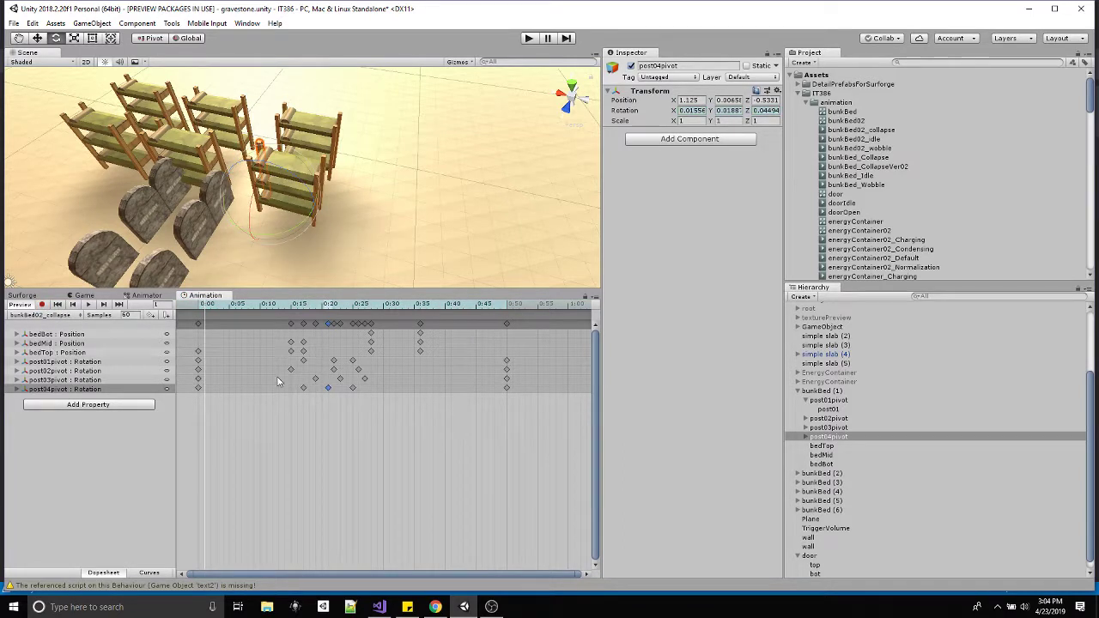
Open the bunkBed02 animator graph and spread out the idle, wobble and collapse states diagonally from idle down to collapse
click(147, 296)
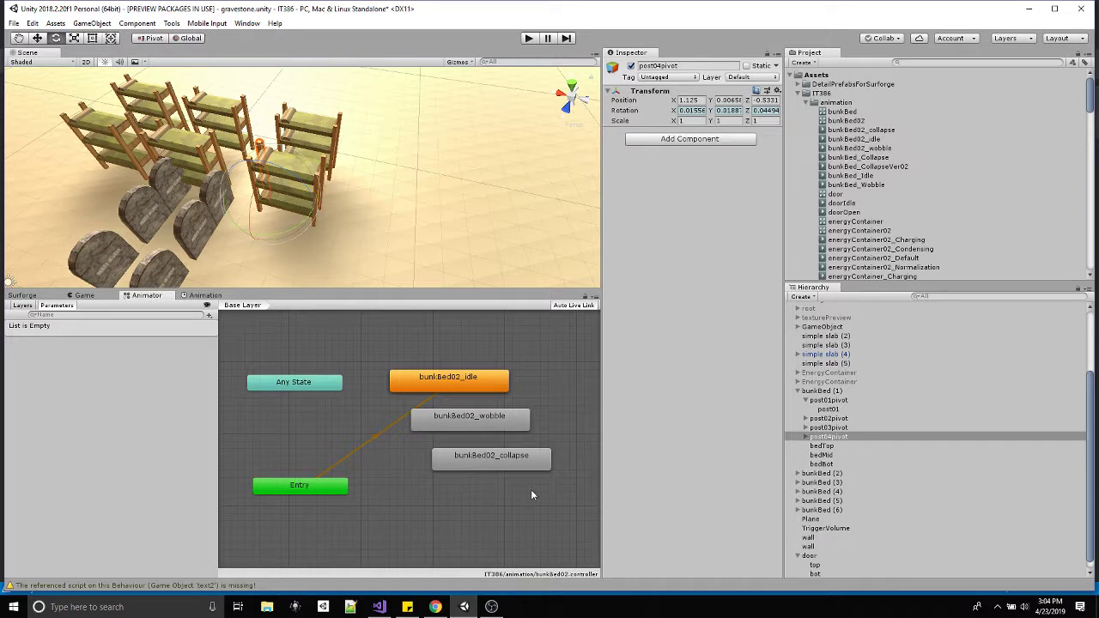
scroll(524, 484, down, 3)
middle_drag(524, 485, 410, 448)
scroll(403, 445, up, 3)
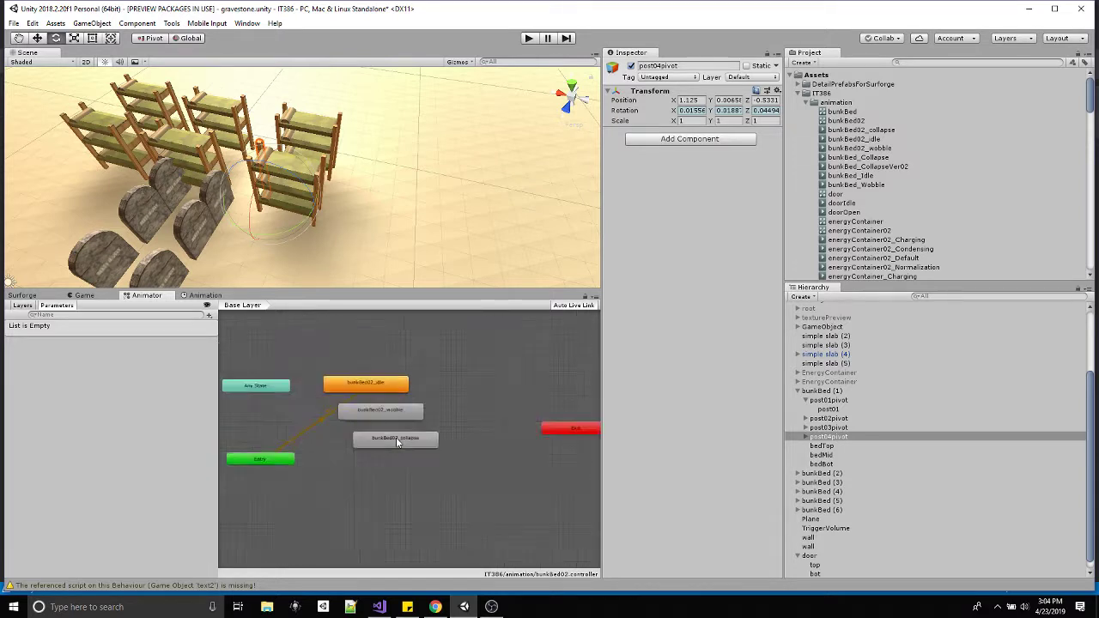
scroll(394, 450, down, 2)
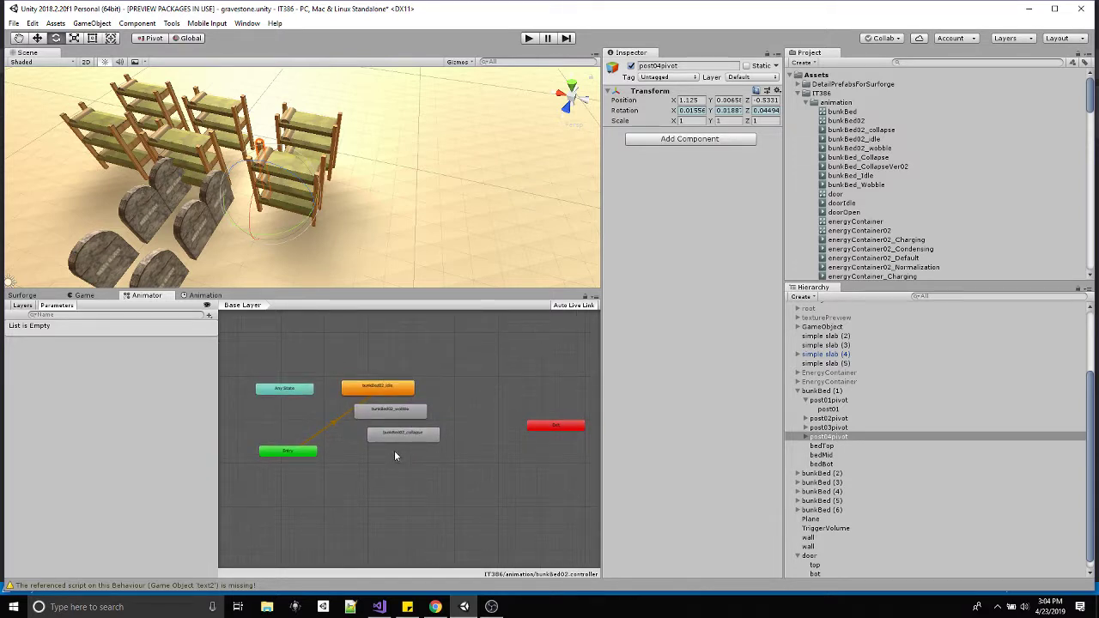
drag(398, 410, 454, 380)
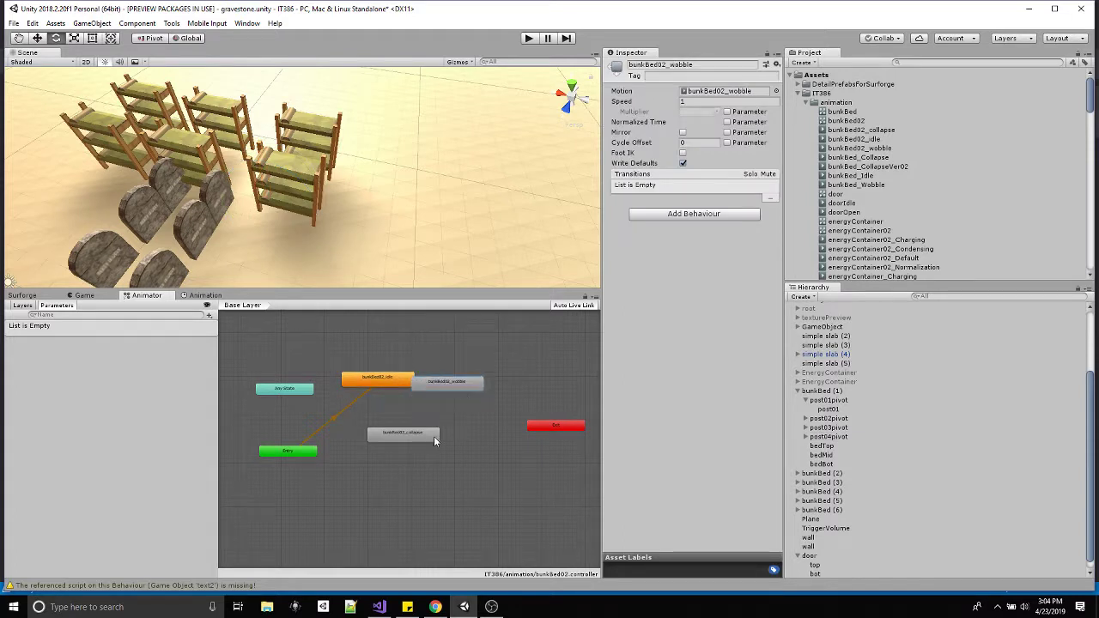
drag(434, 440, 481, 432)
drag(464, 387, 456, 470)
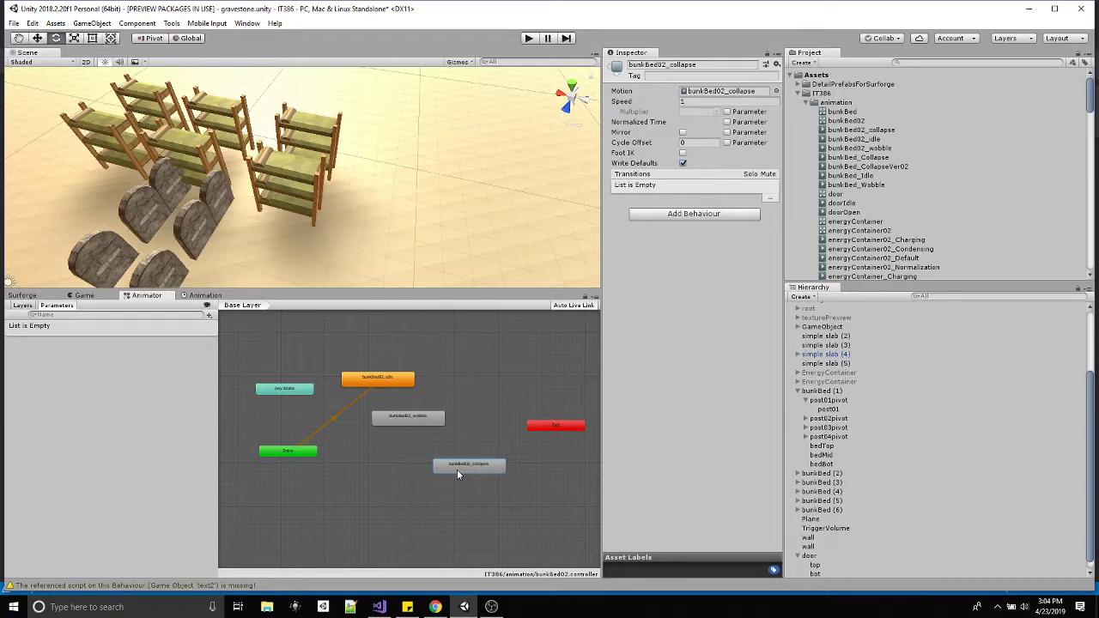
Create a transition from the idle state to the wobble state and another from wobble to collapse
right_click(380, 386)
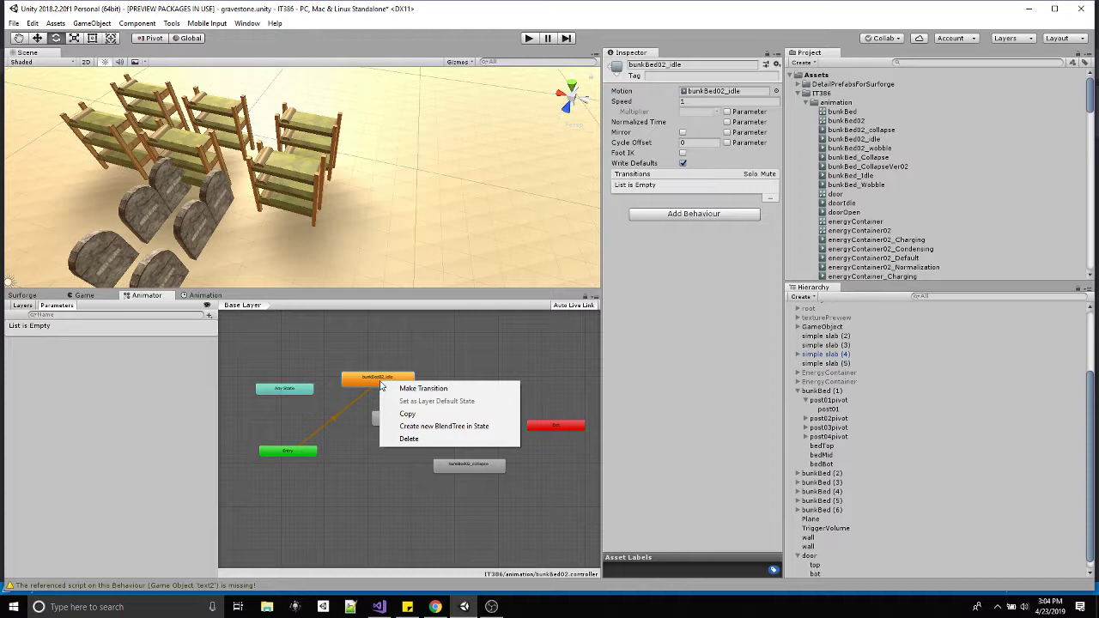
click(429, 389)
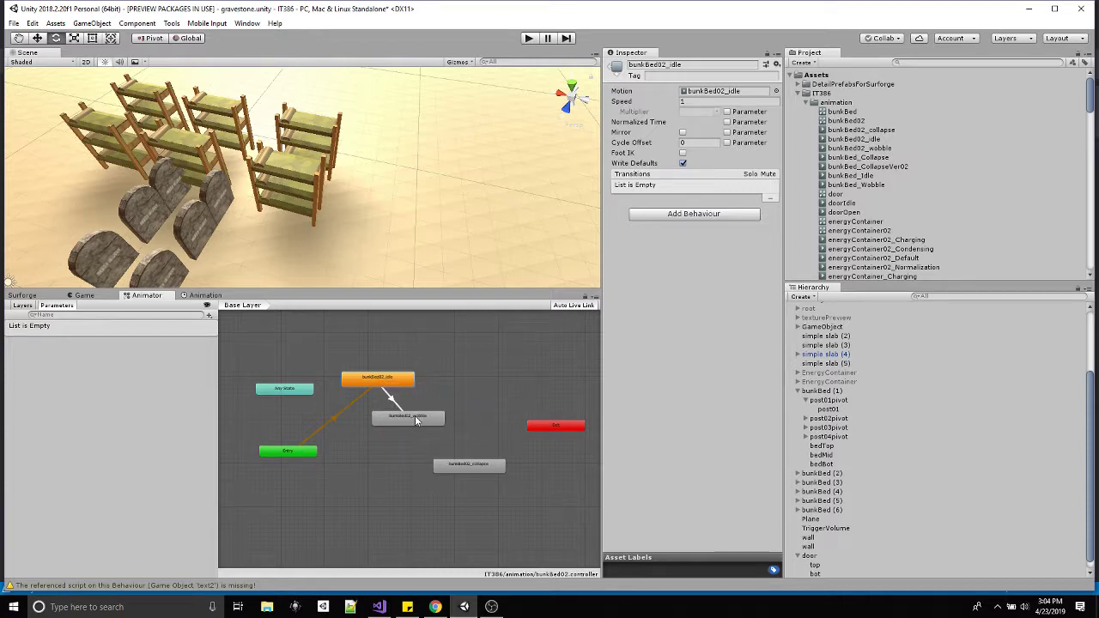
click(416, 420)
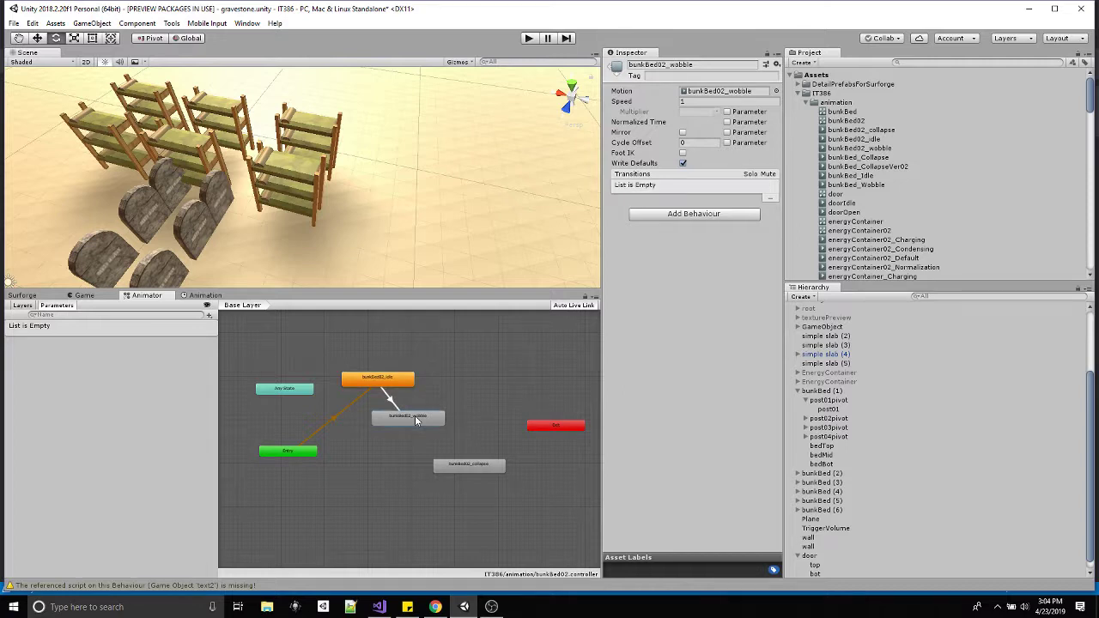
right_click(421, 419)
click(451, 423)
click(437, 464)
Arrange the collapse and wobble states in a loop around idle and add a transition from collapse back to idle
drag(476, 472, 519, 384)
drag(431, 419, 438, 496)
drag(511, 382, 502, 410)
right_click(501, 408)
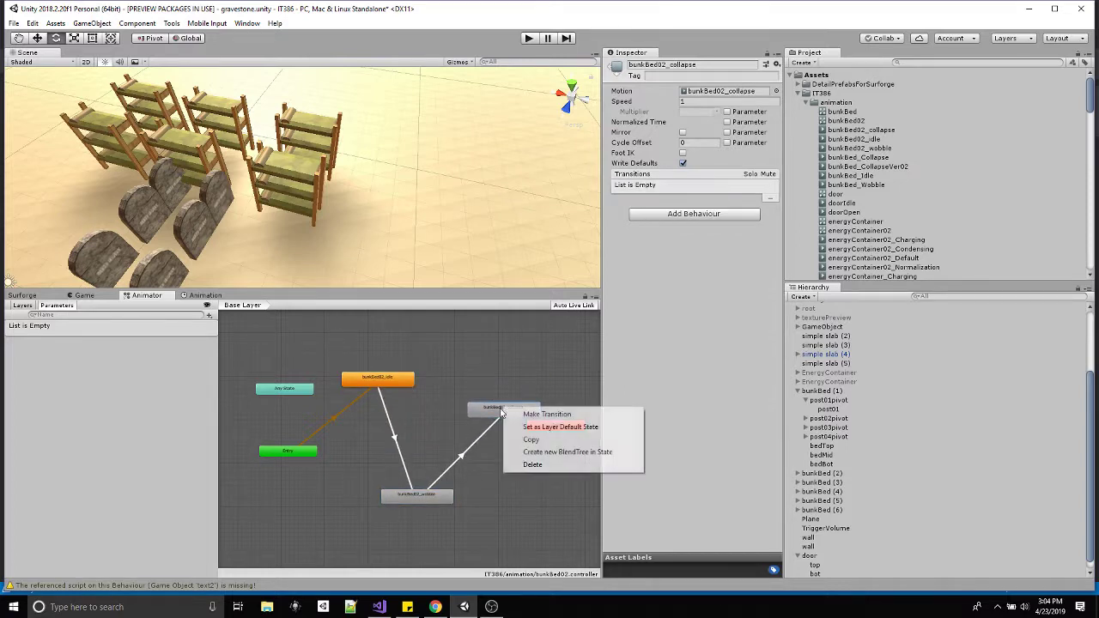
click(532, 413)
click(393, 382)
click(415, 476)
drag(420, 498, 418, 459)
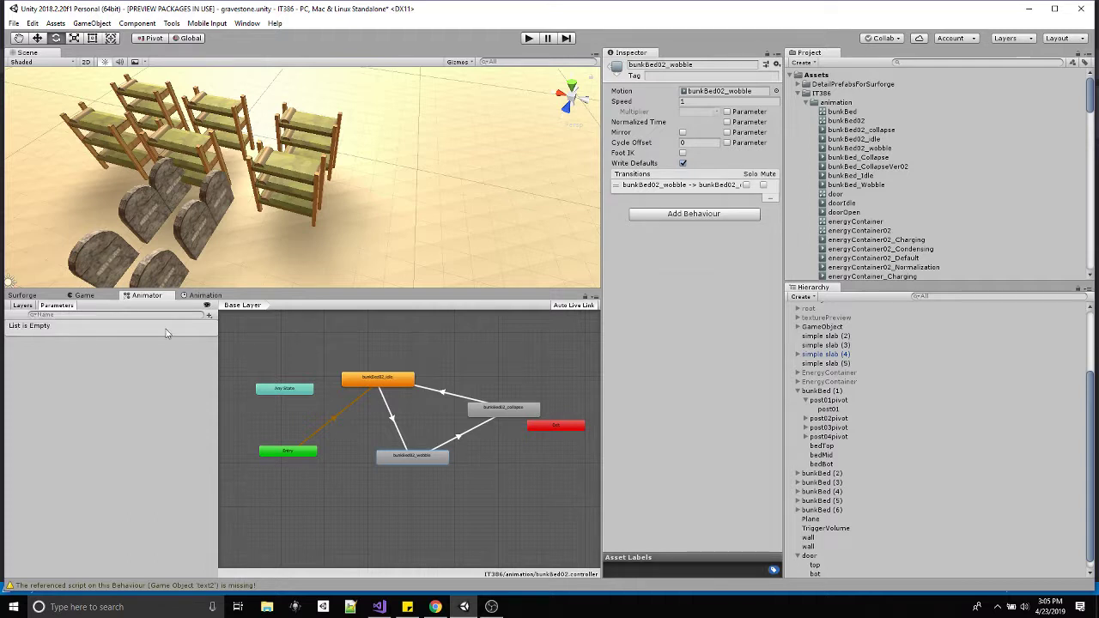
Add an Int animator parameter named stateChange
click(209, 316)
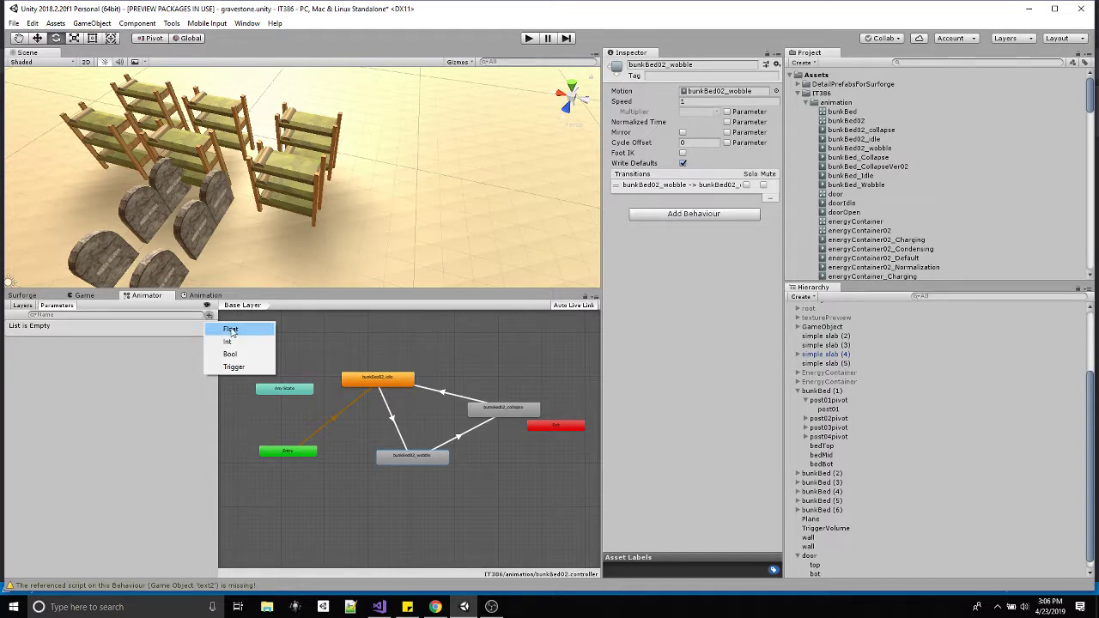
click(227, 341)
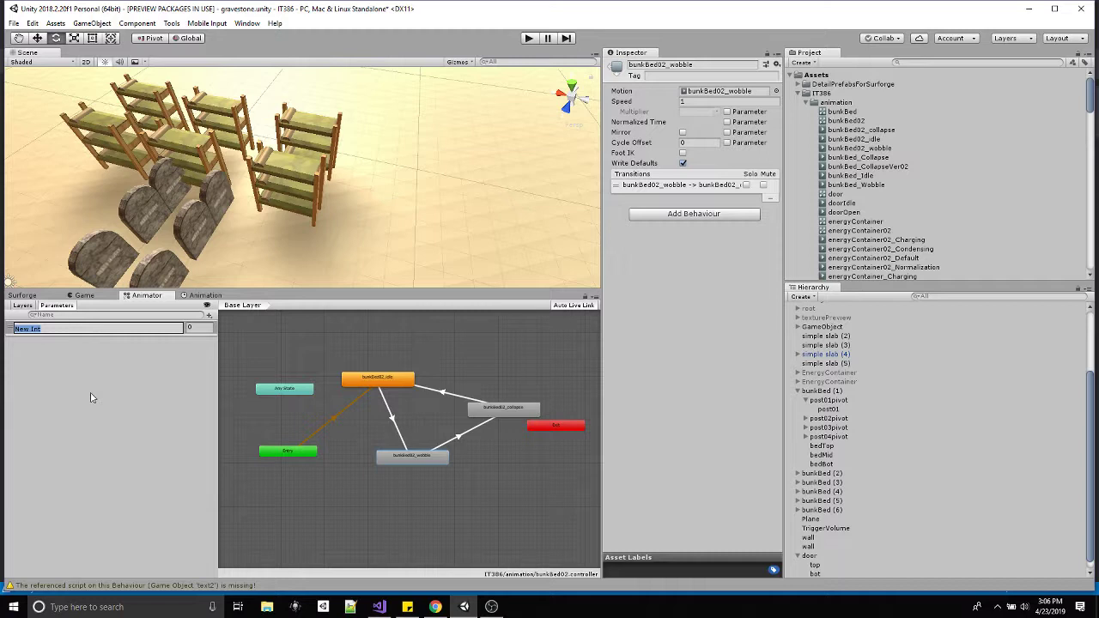
text(stateChange)
key(Return)
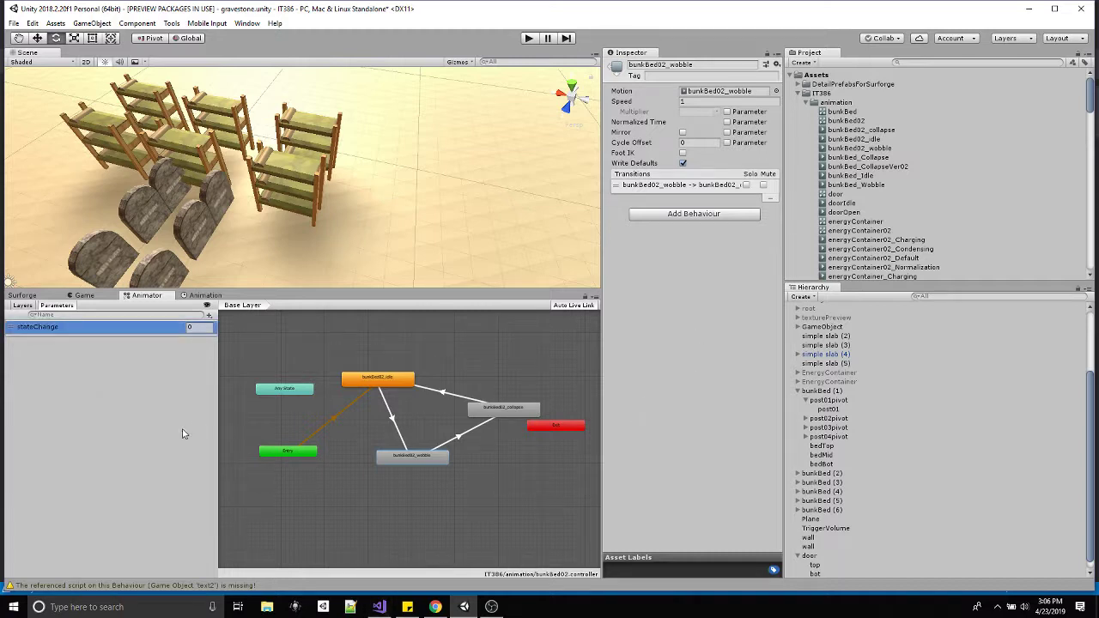
click(204, 336)
Rearrange the idle, wobble and collapse states into a clear triangle and inspect the idle-to-wobble transition's exit time setting
click(404, 383)
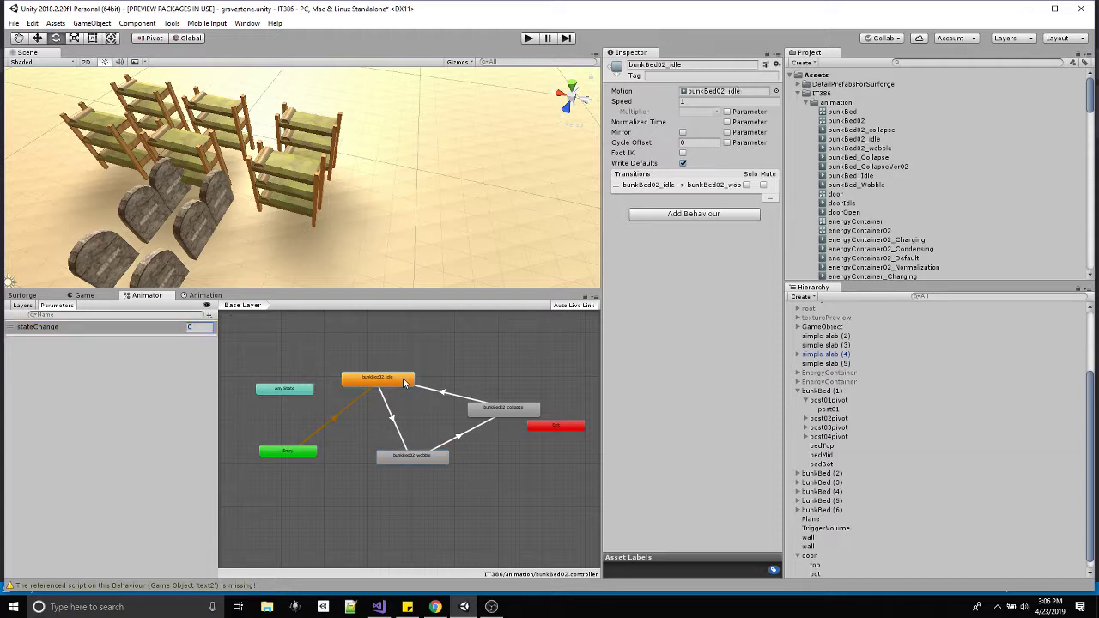
drag(395, 380, 391, 353)
drag(416, 446, 393, 486)
drag(509, 408, 530, 382)
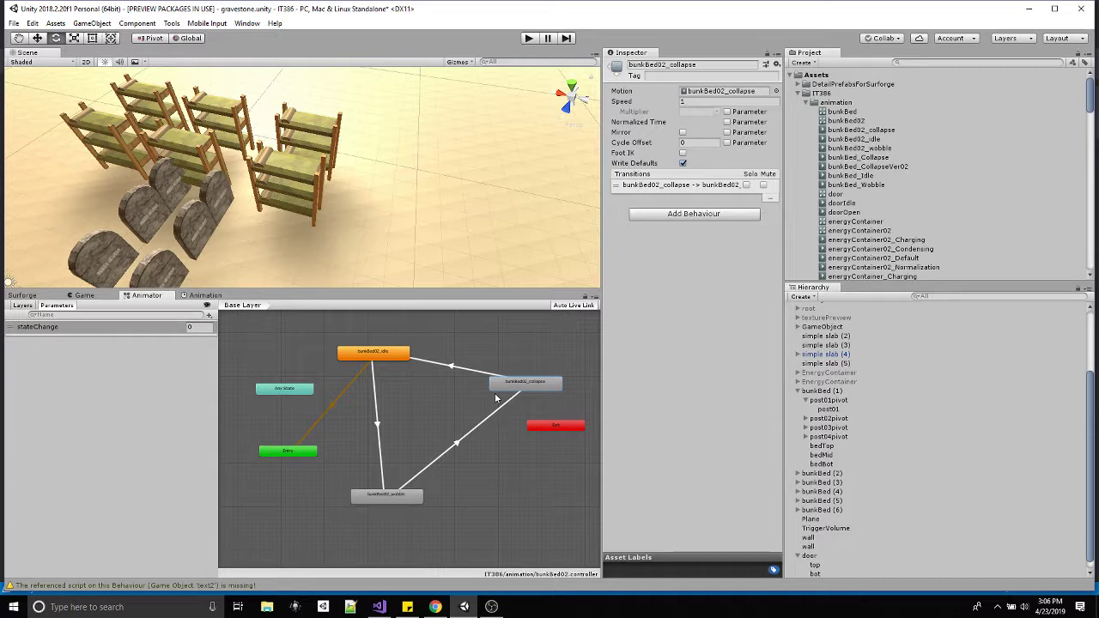
drag(413, 502, 435, 441)
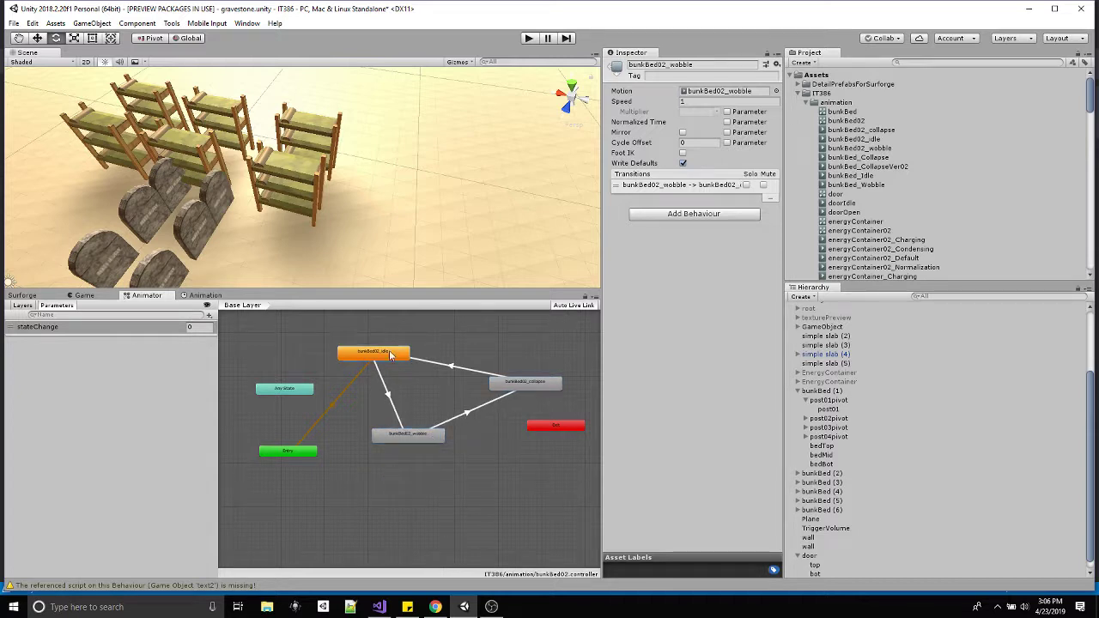
mouse_move(391, 355)
mouse_down()
mouse_move(380, 385)
mouse_move(384, 375)
mouse_up()
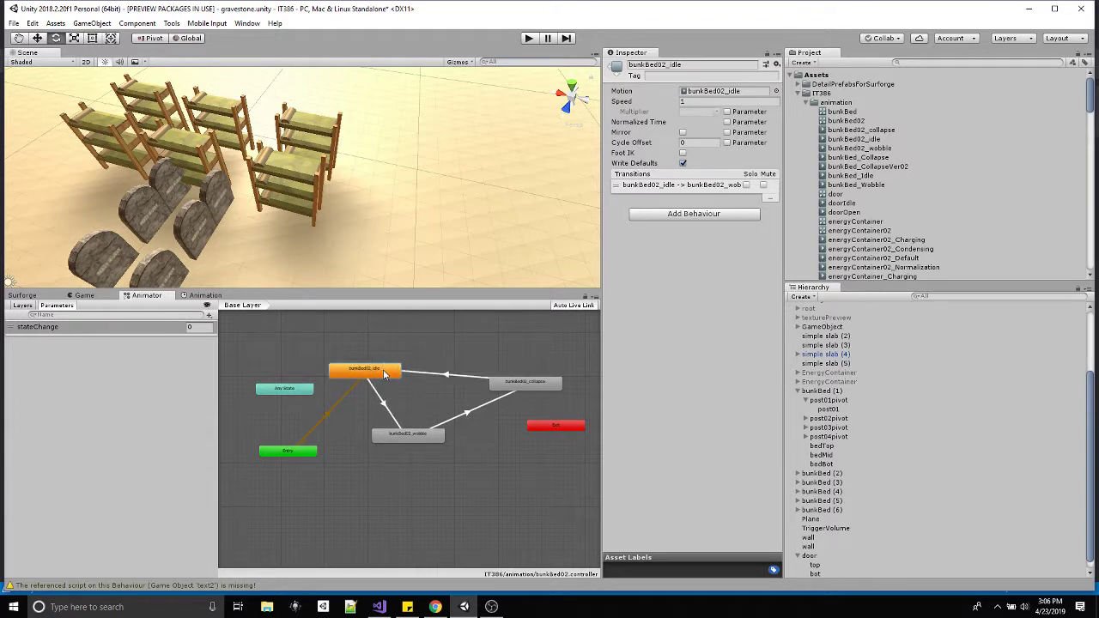
click(420, 435)
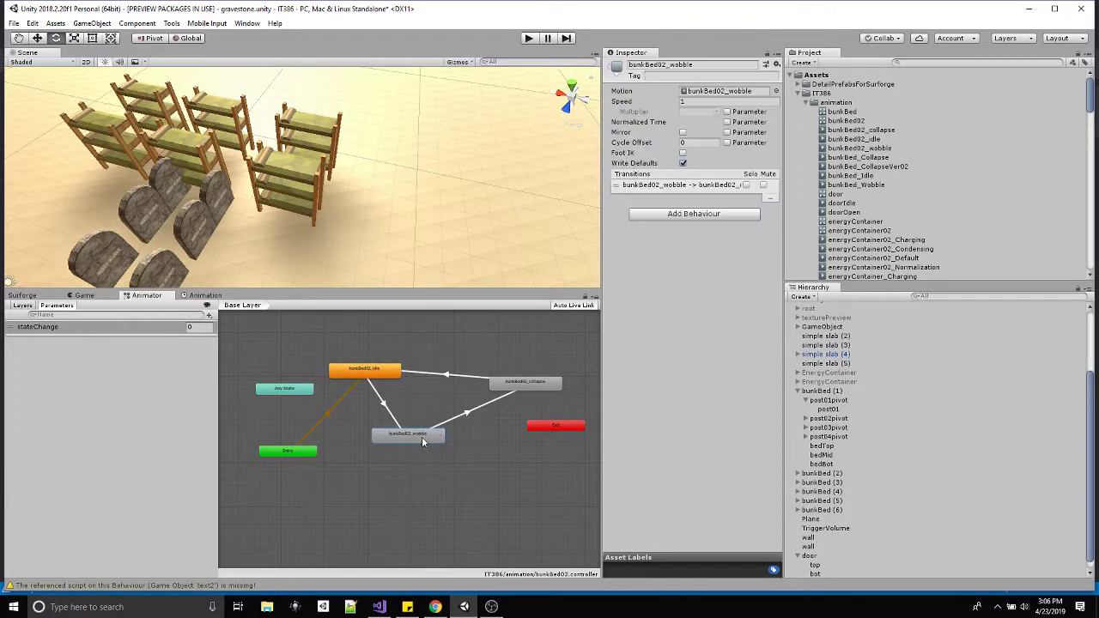
drag(423, 435, 432, 467)
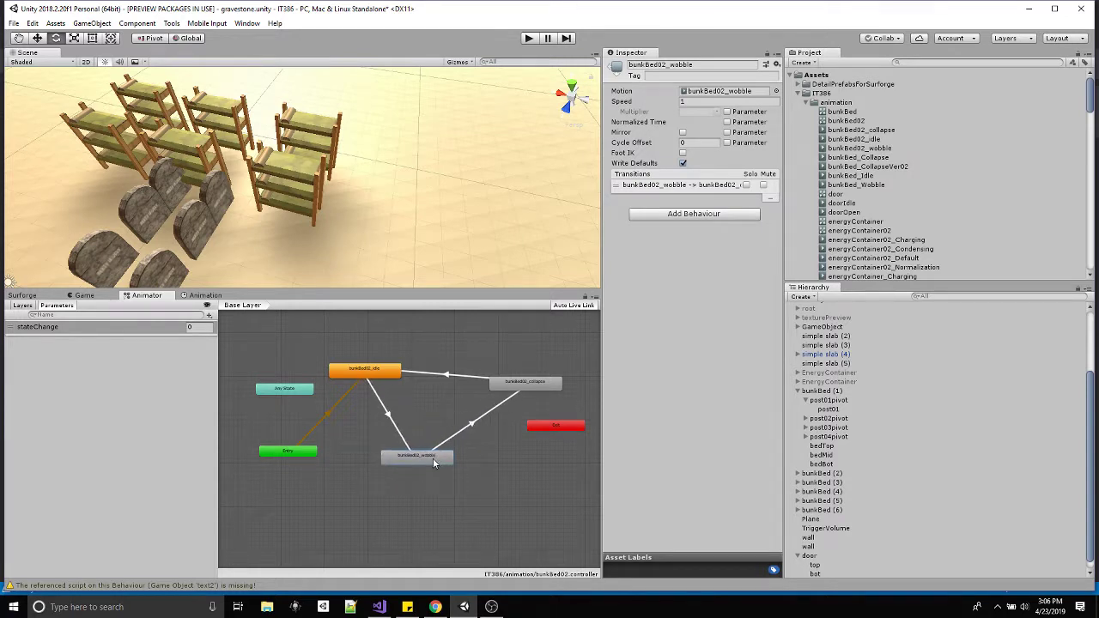
click(513, 393)
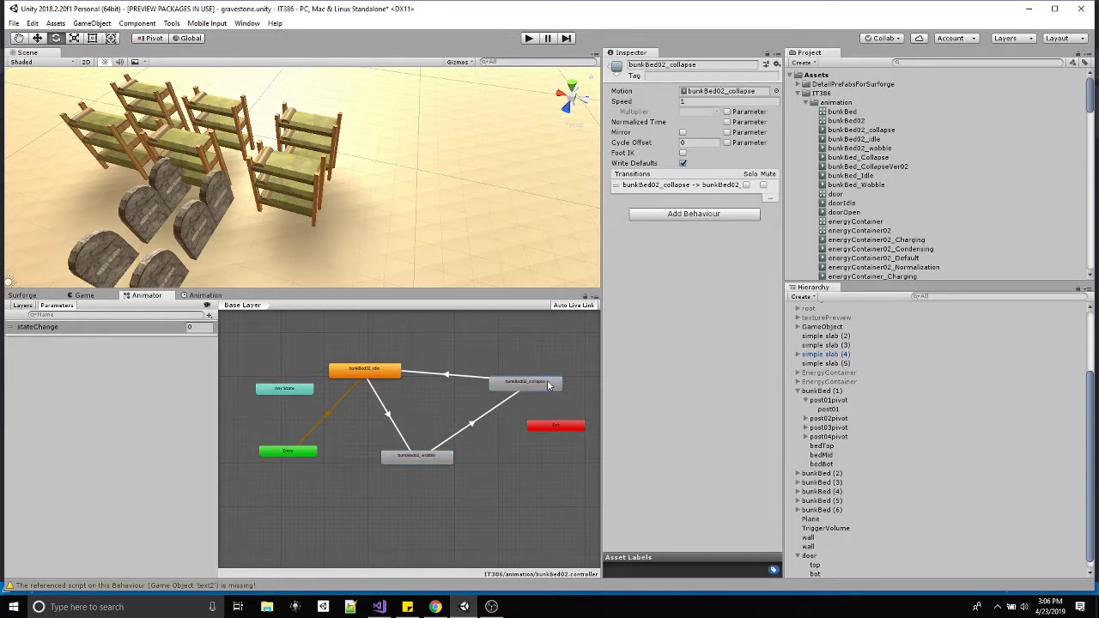
drag(547, 380, 518, 397)
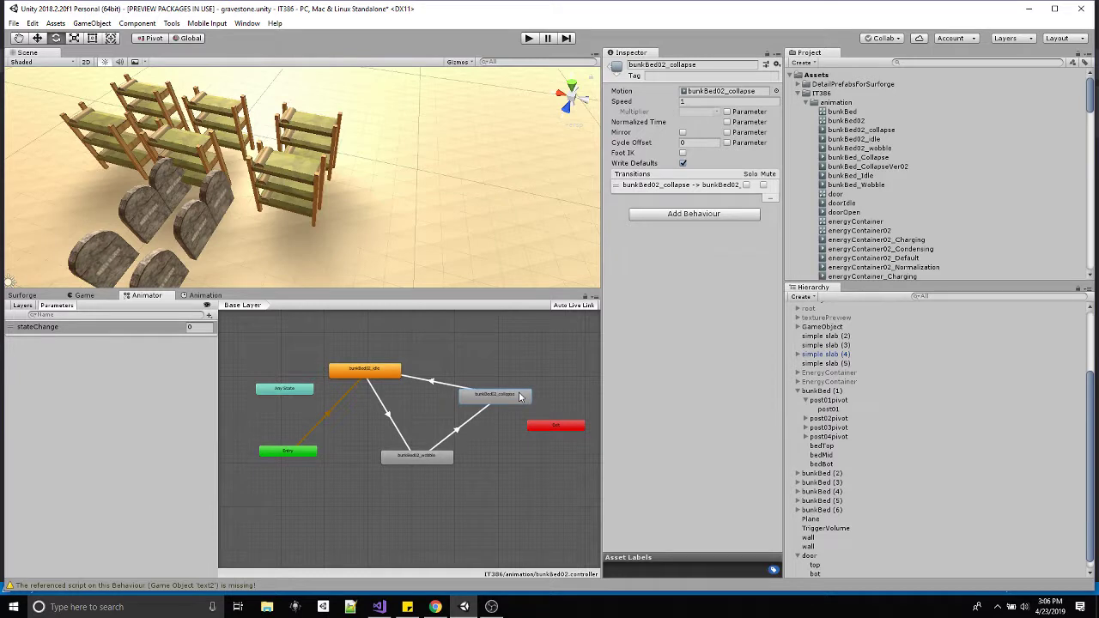
click(195, 327)
click(390, 420)
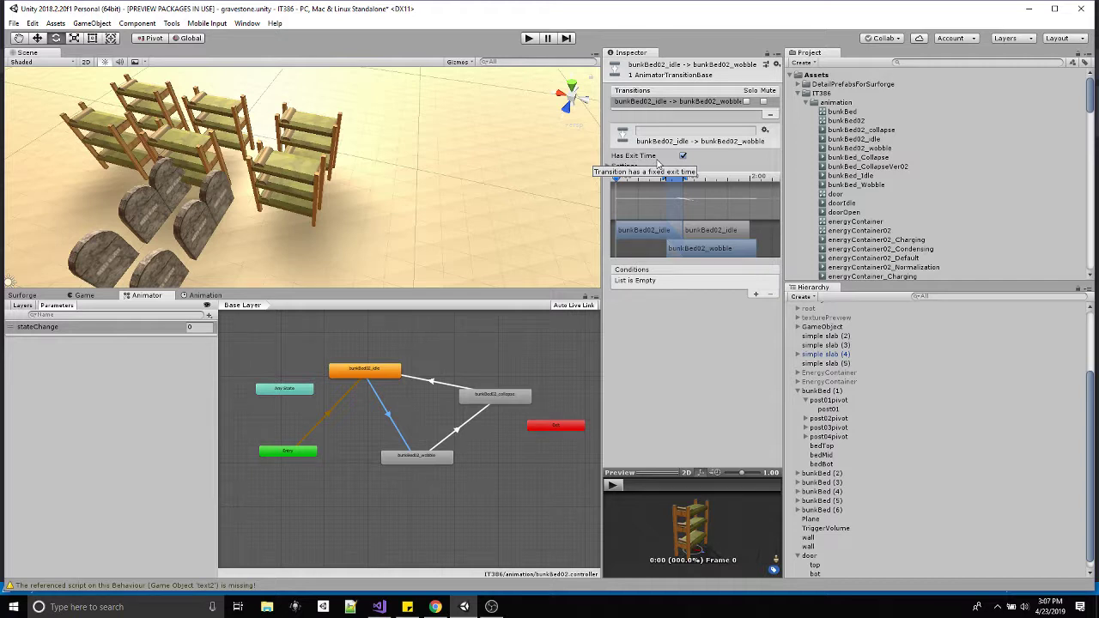
Deactivate the FPSController and activate the Main Camera so that it renders the Game view
click(819, 391)
click(82, 296)
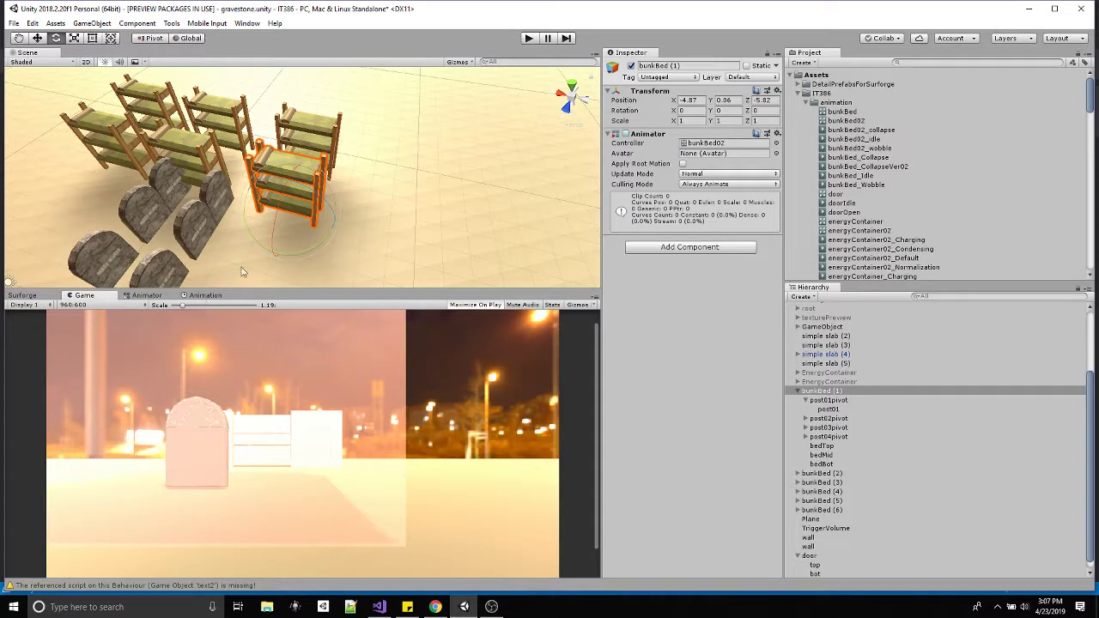
scroll(833, 330, up, 3)
click(829, 335)
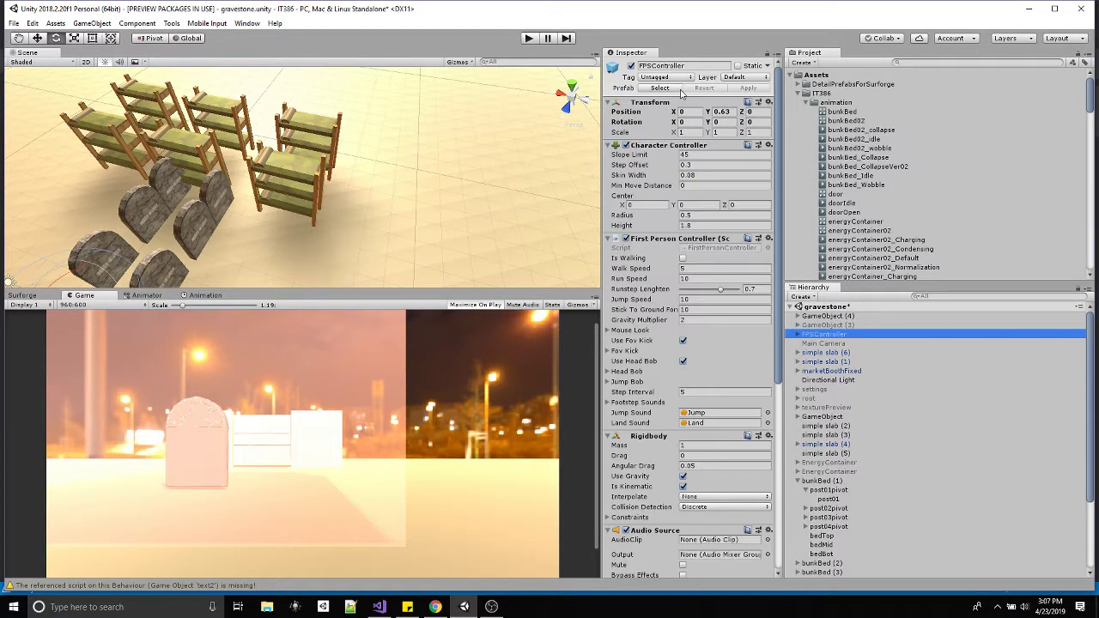
click(631, 66)
click(824, 342)
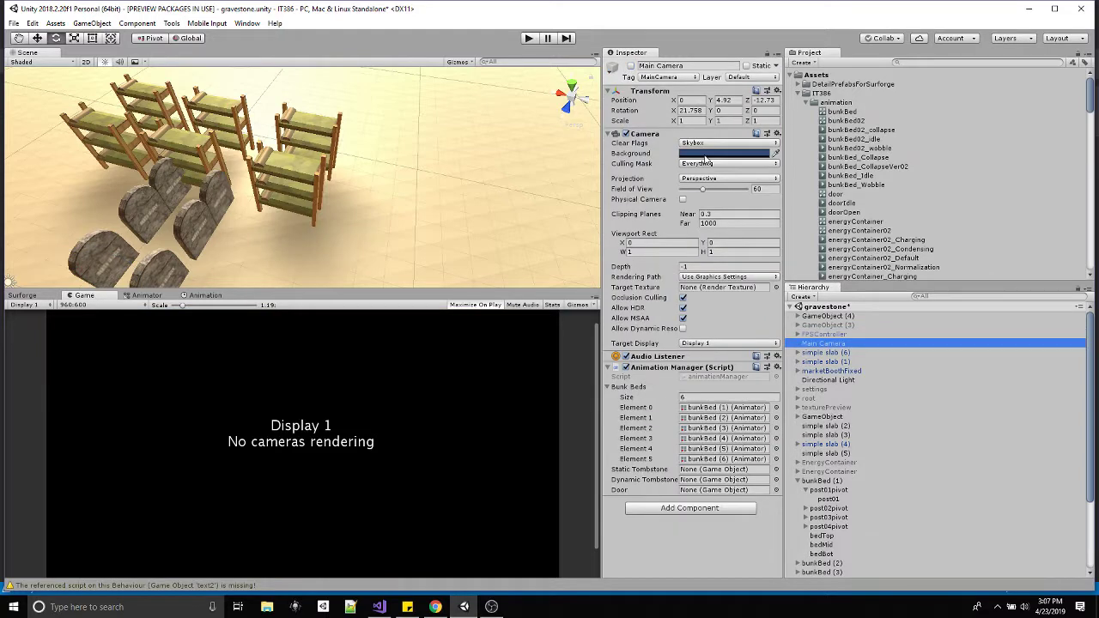
click(631, 66)
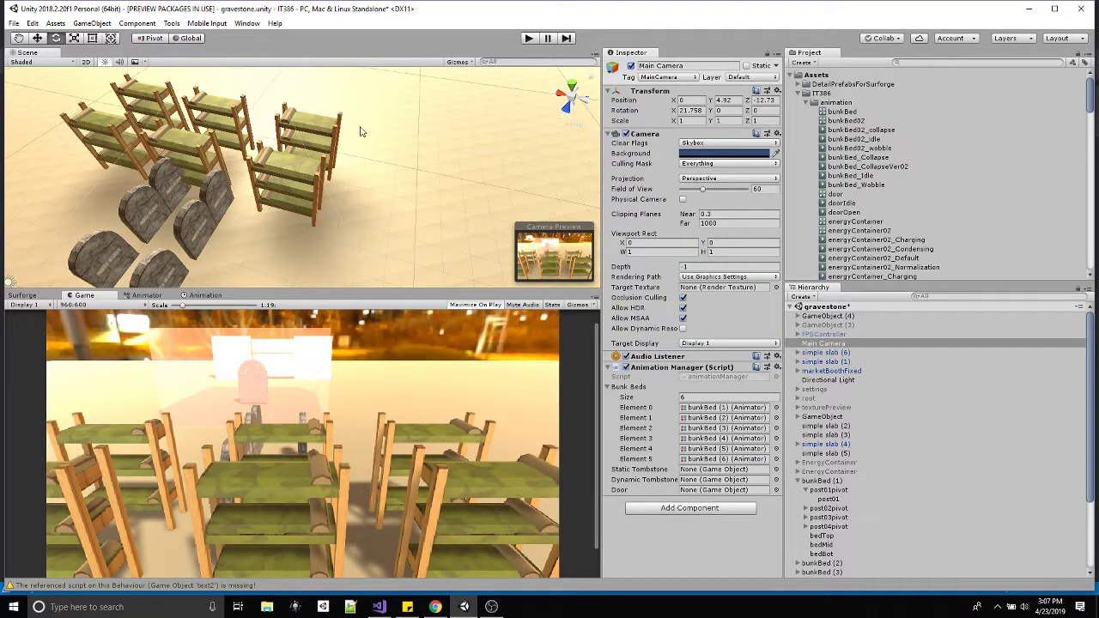
Move the Main Camera back and sideways to about X -1.07, Z -14.12, framing all the bunk beds
scroll(381, 173, down, 3)
alt+drag(381, 173, 363, 160)
key(w)
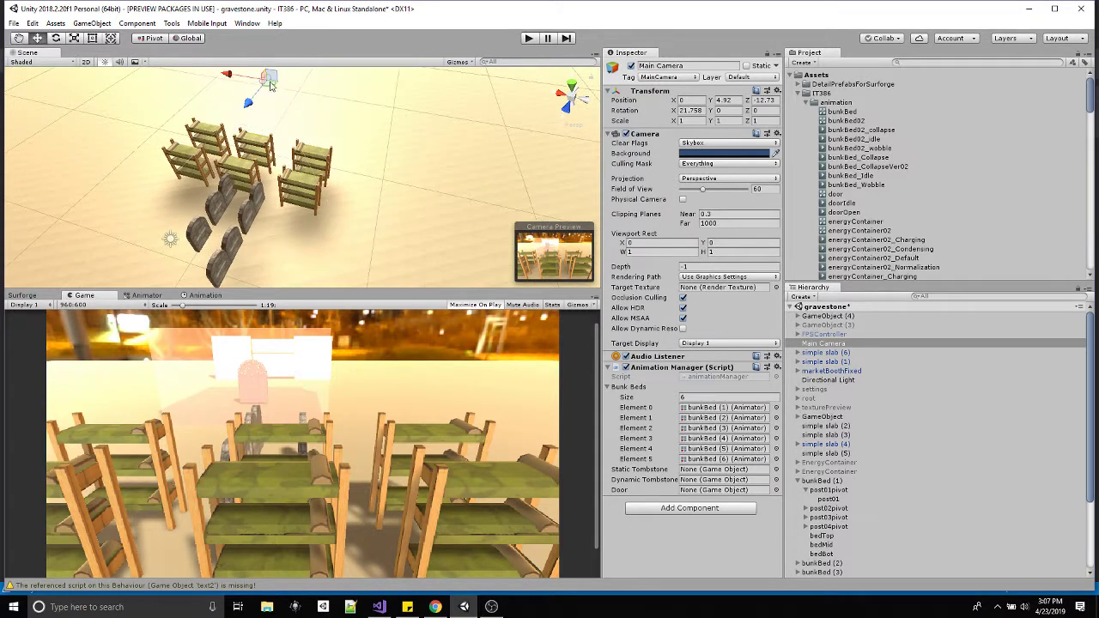
drag(228, 76, 253, 81)
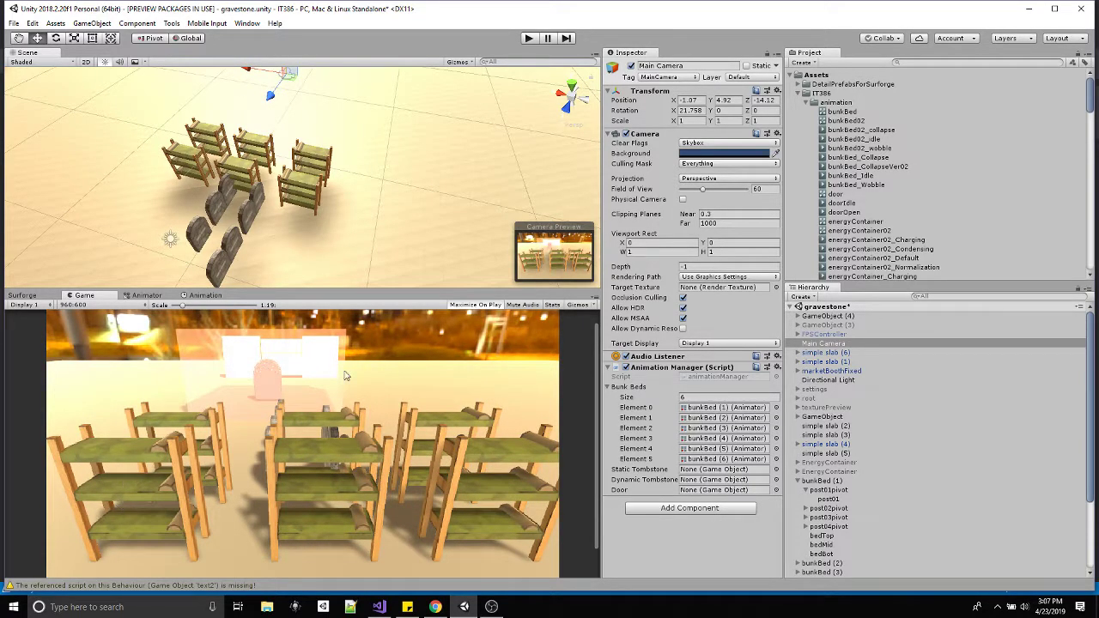
Run the scene without maximizing, watch bunkBed (1) cycle through its animator states, and stop play mode
click(530, 38)
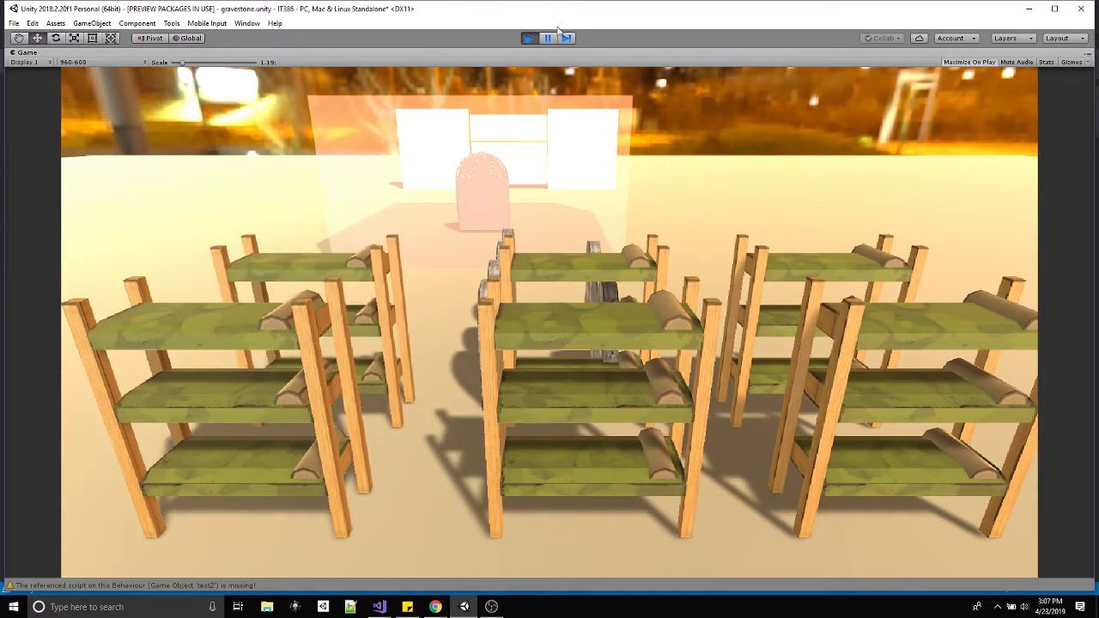
click(528, 38)
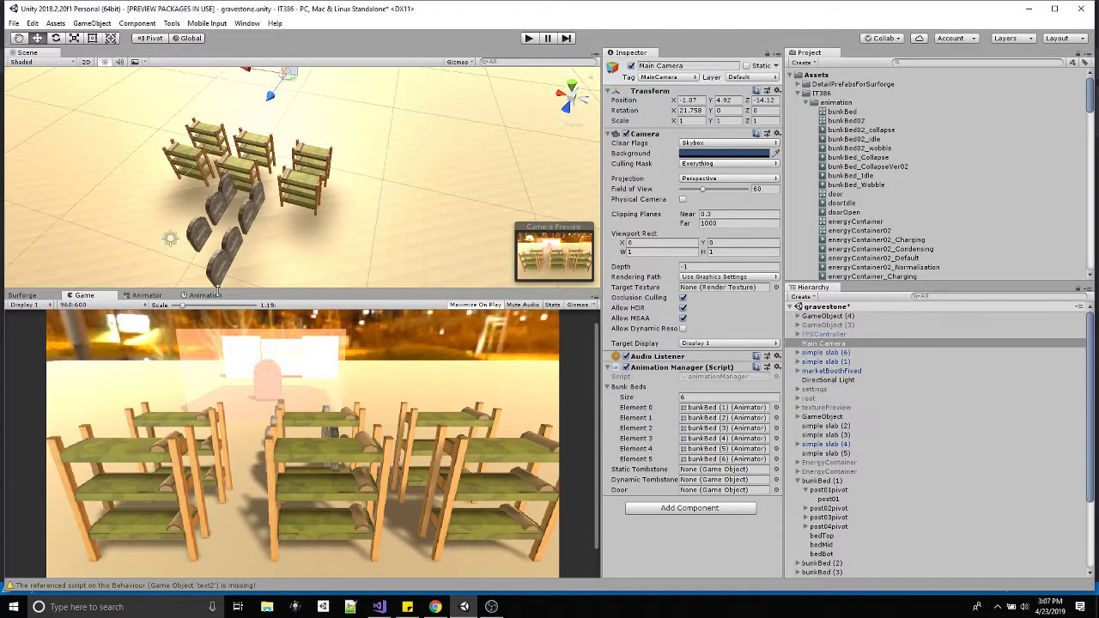
click(529, 38)
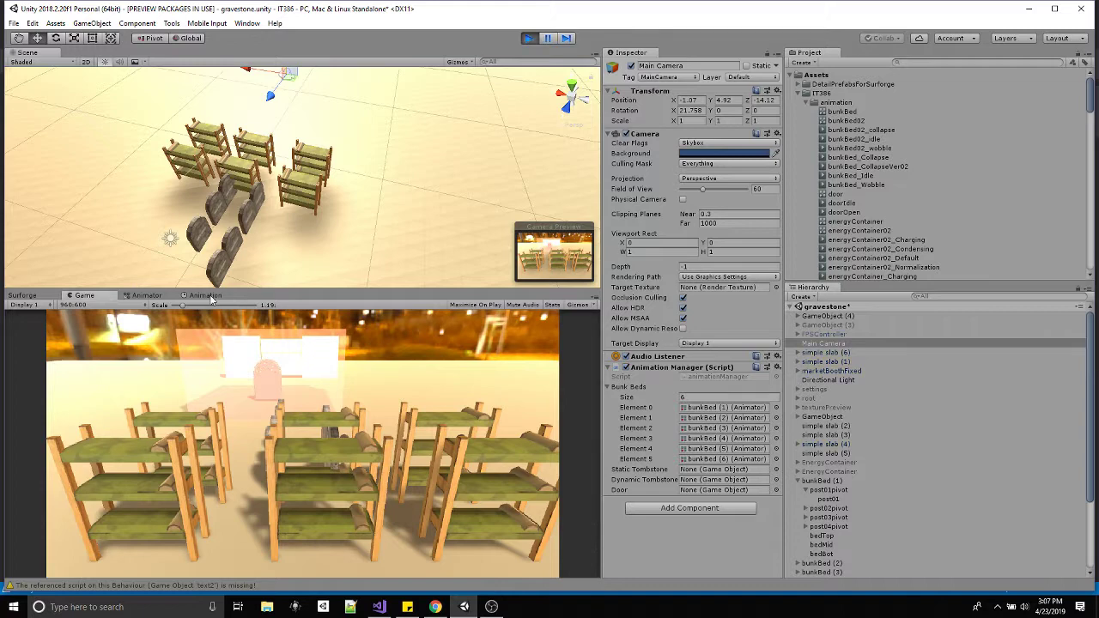
click(144, 296)
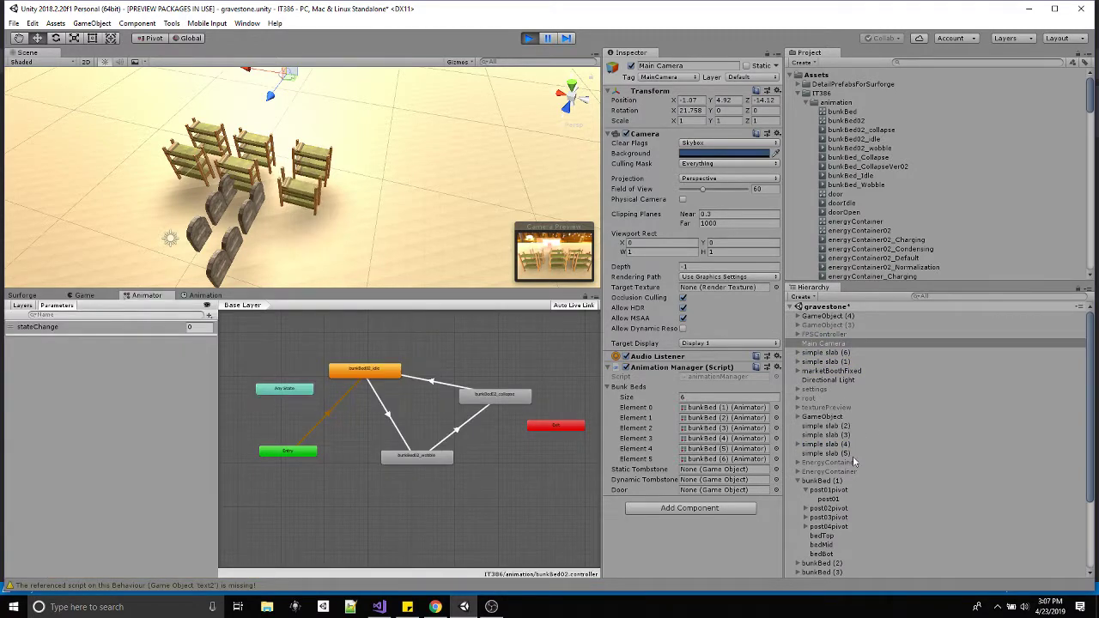
click(824, 481)
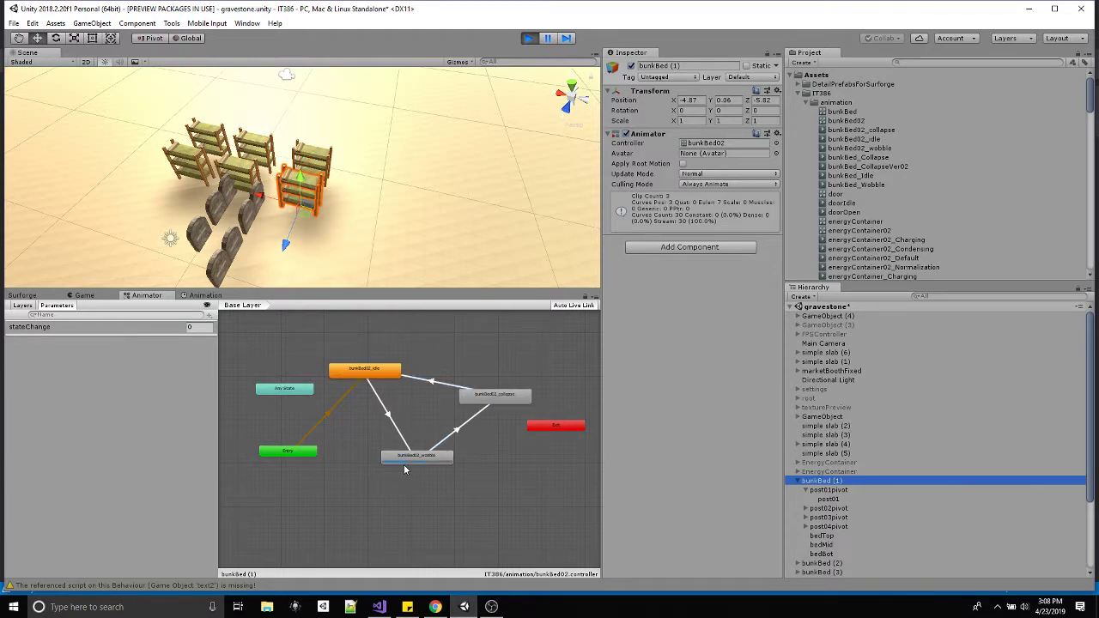
click(529, 39)
Turn off Has Exit Time on the idle-to-wobble transition and add the condition stateChange Equals 1
click(149, 296)
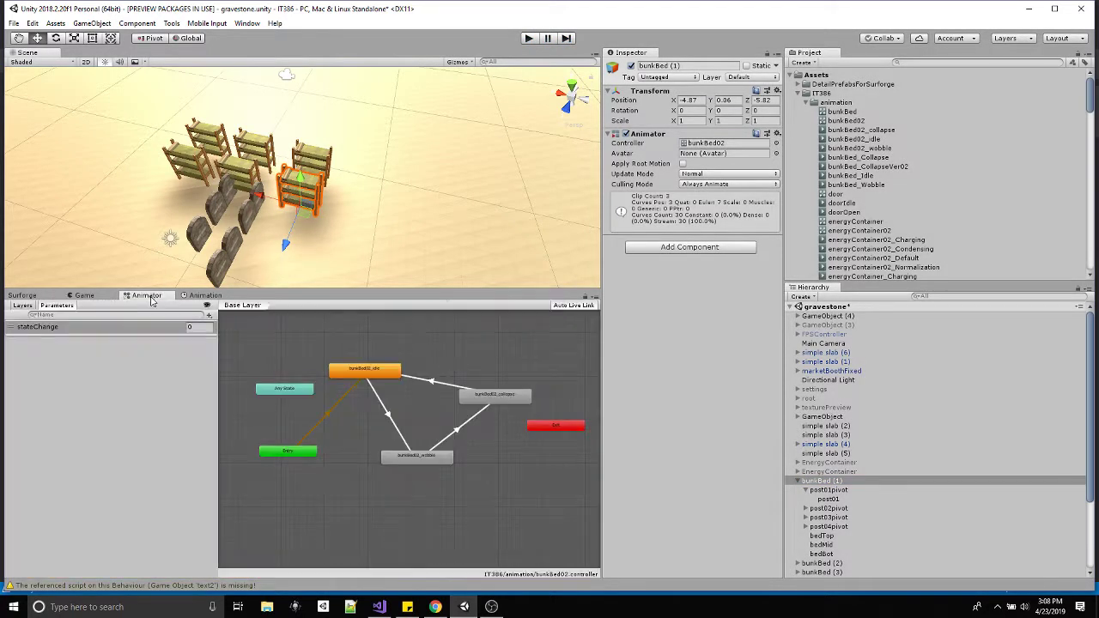
click(384, 414)
click(388, 417)
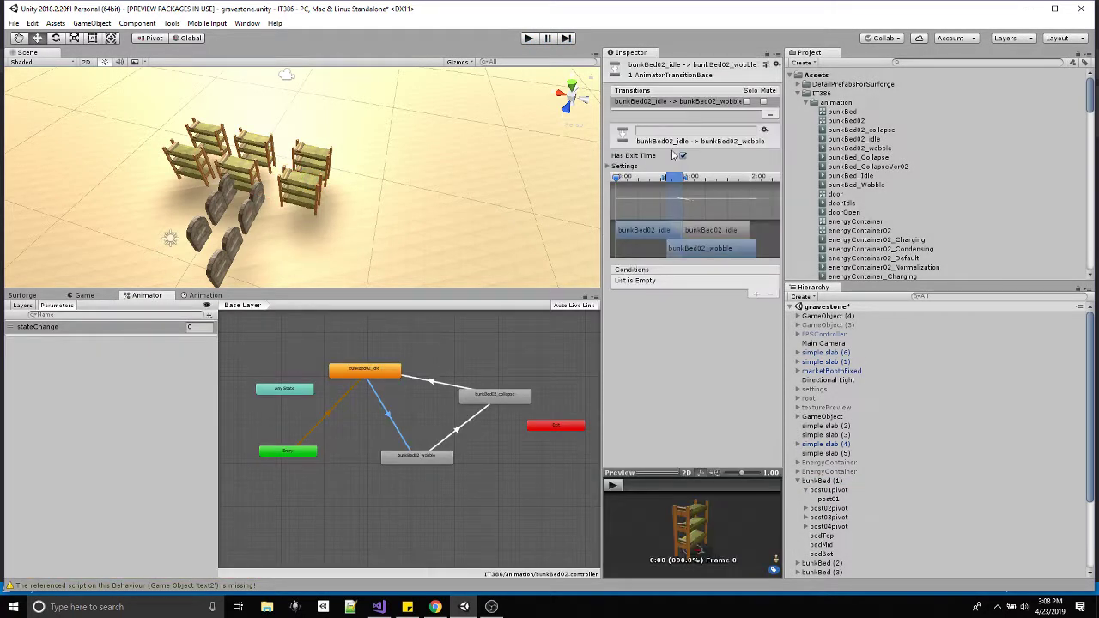
click(681, 157)
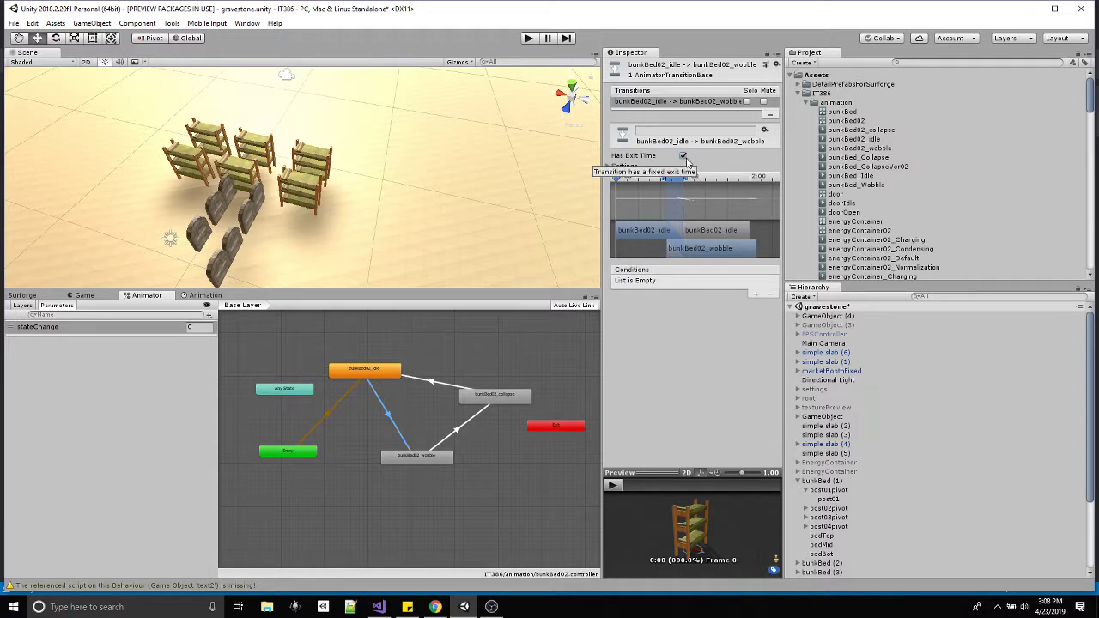
click(755, 294)
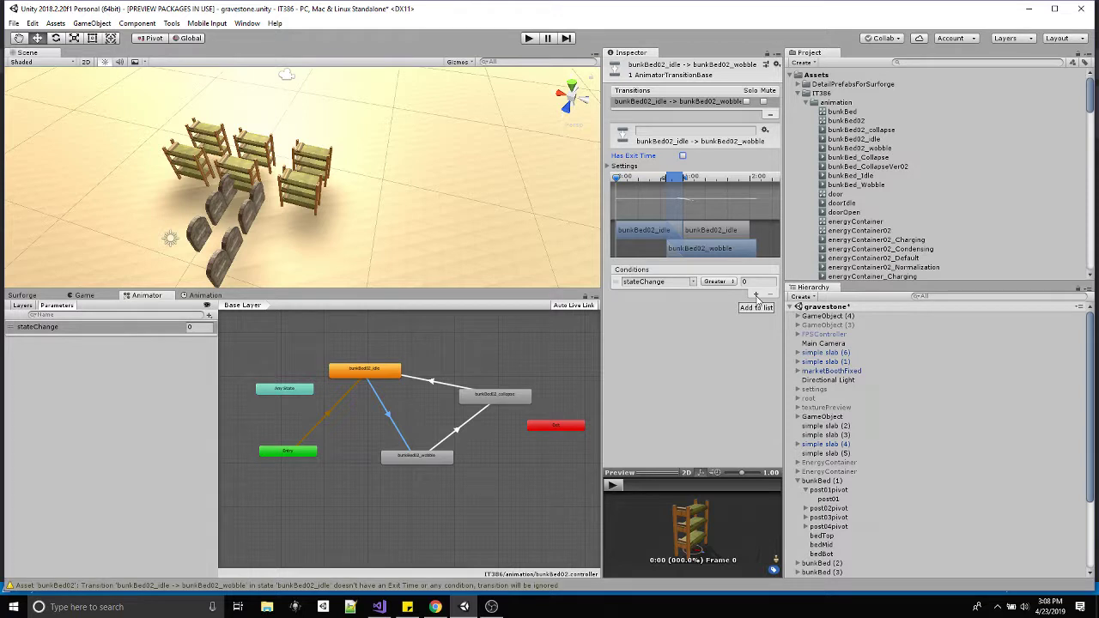
click(694, 286)
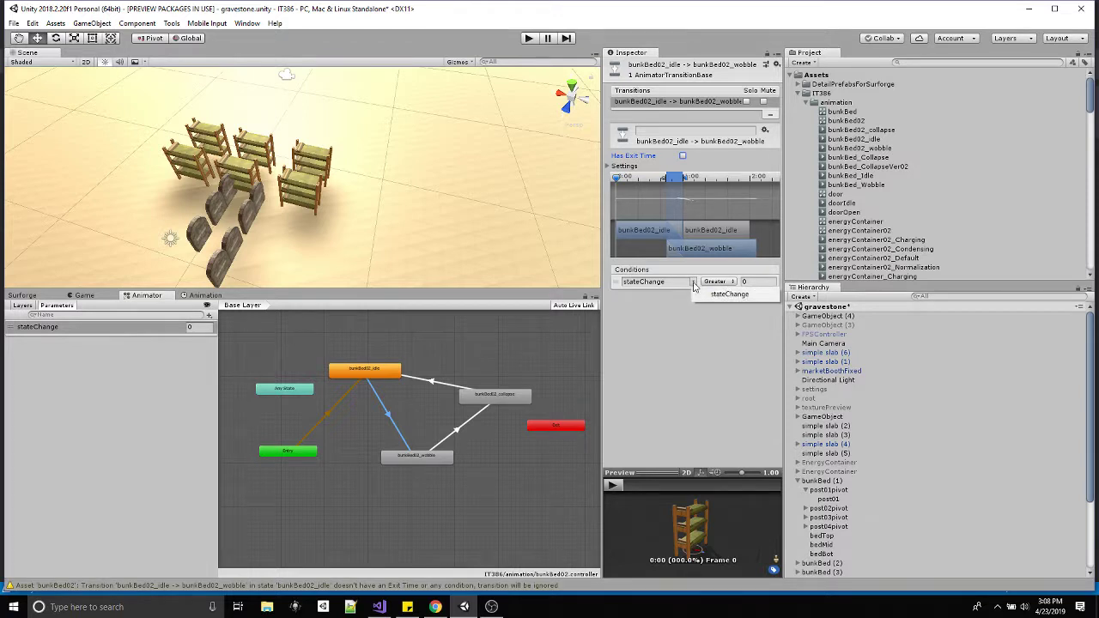
click(729, 294)
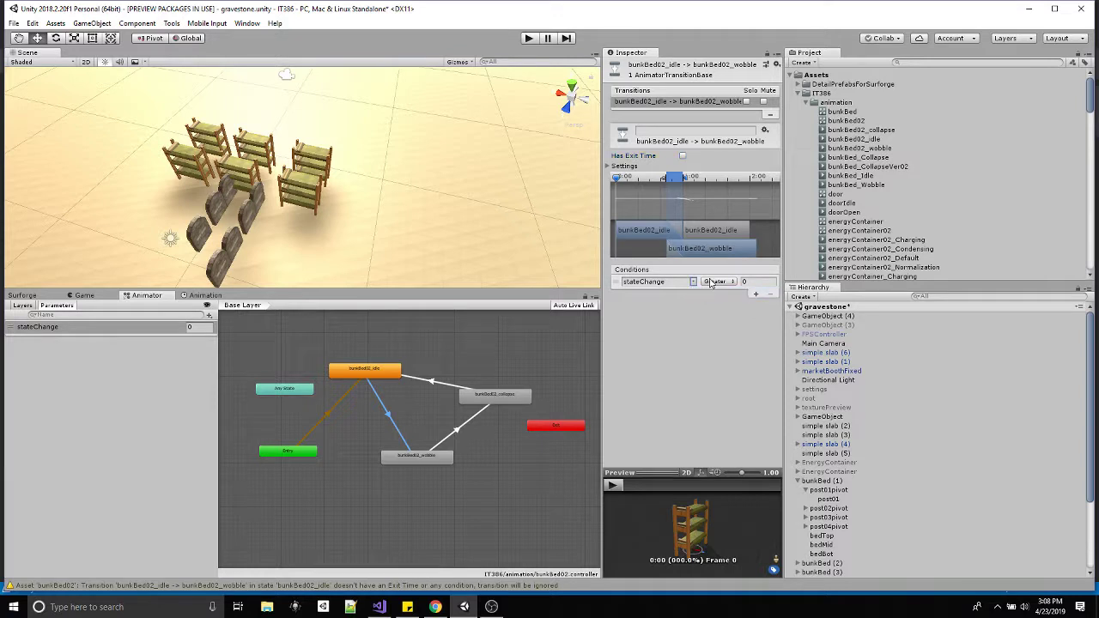
click(718, 282)
click(731, 321)
key(Tab)
text(1)
Turn off Has Exit Time on the wobble-to-collapse transition and add the condition stateChange Equals 2
click(461, 433)
click(461, 434)
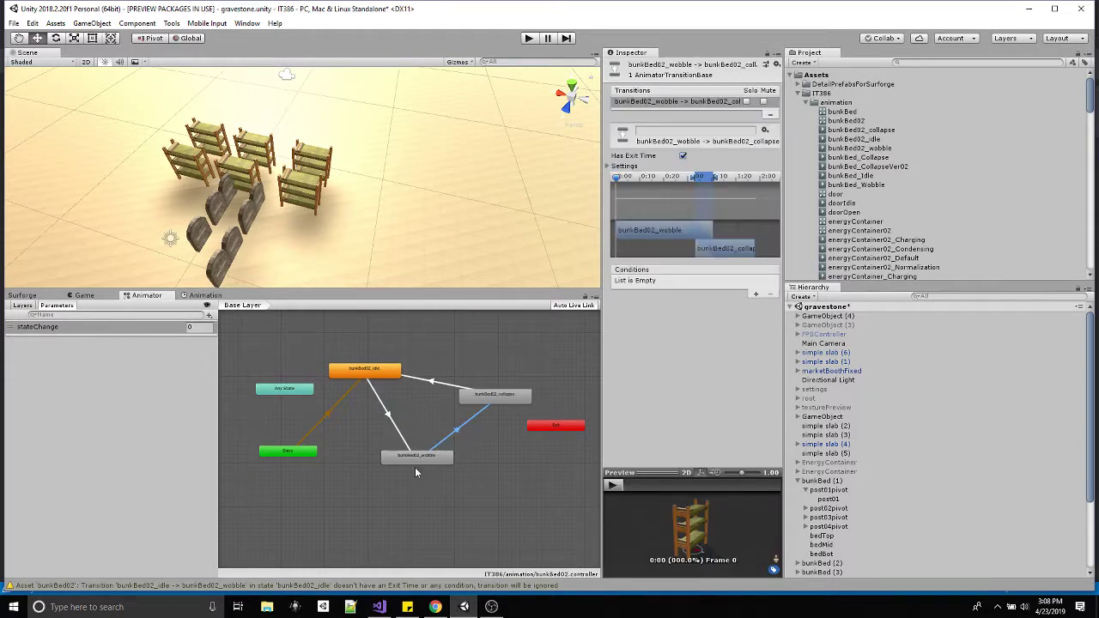
click(683, 156)
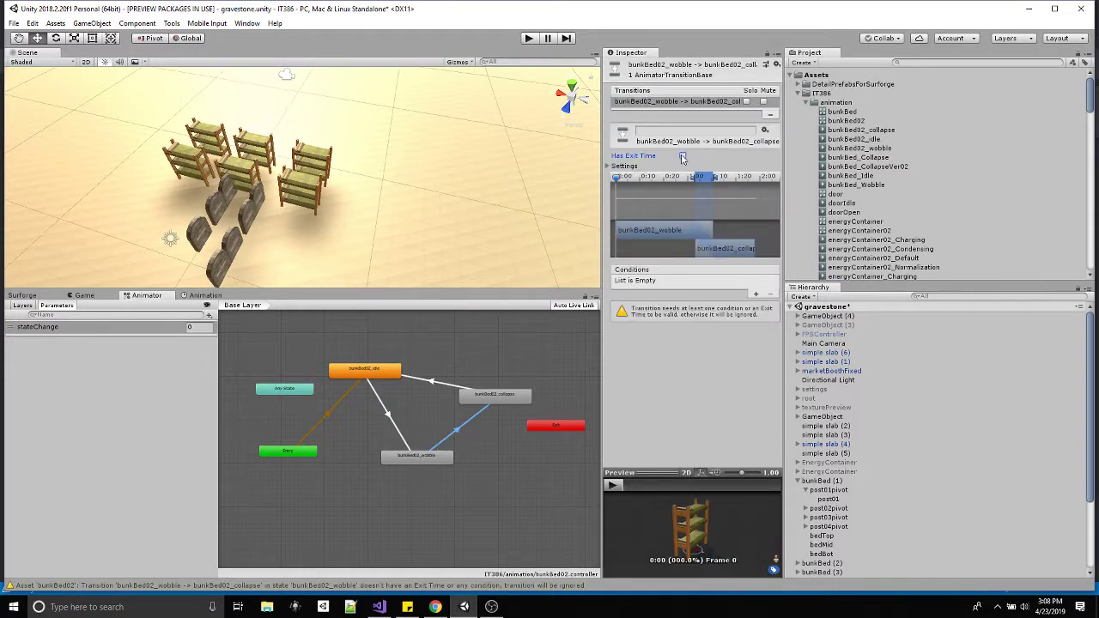
click(755, 293)
click(733, 281)
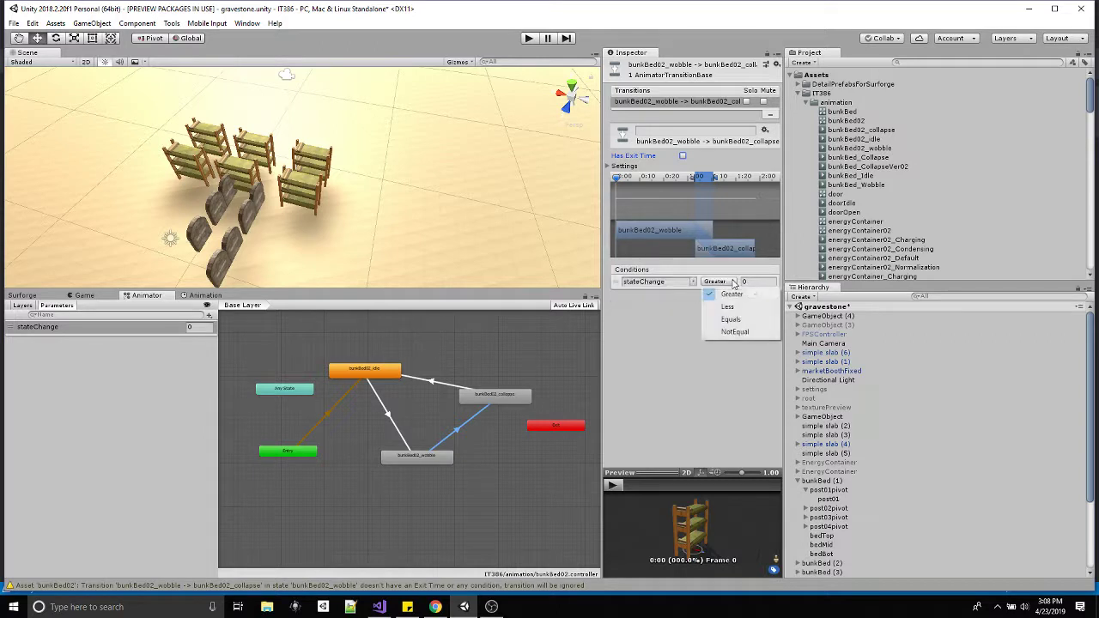
click(728, 323)
key(Tab)
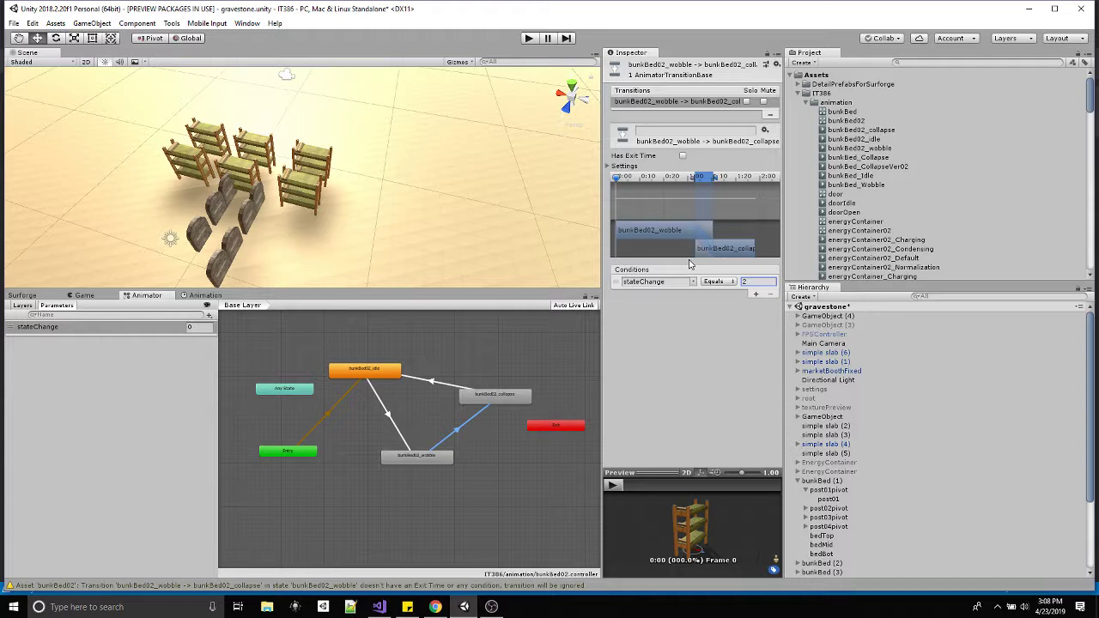
Turn off Has Exit Time on the collapse-to-idle transition and add the condition stateChange Equals 0
click(442, 384)
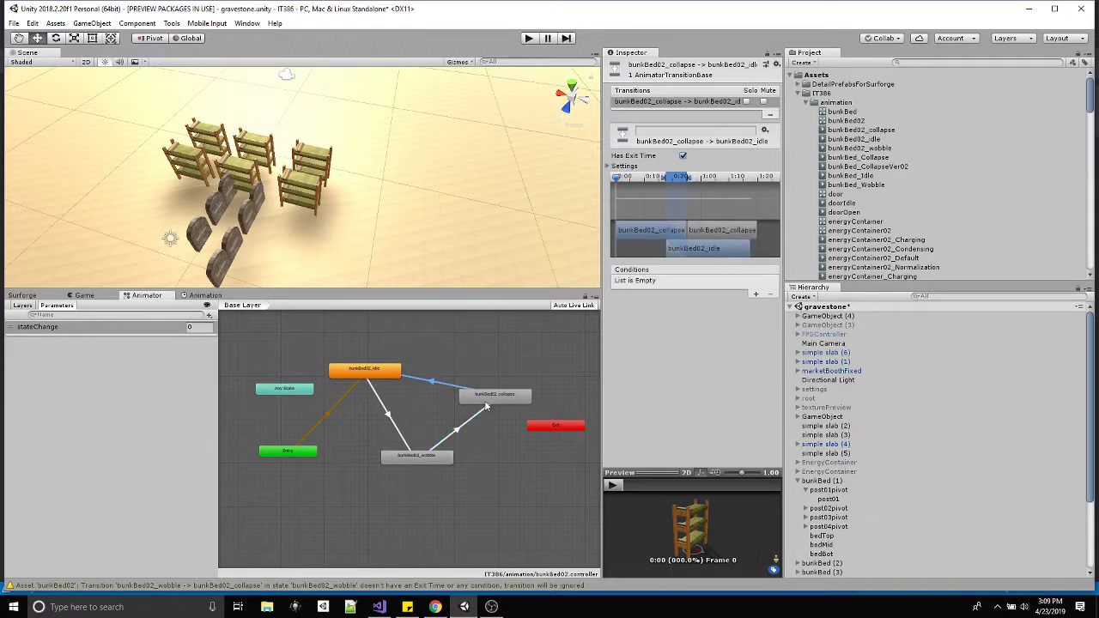
click(682, 157)
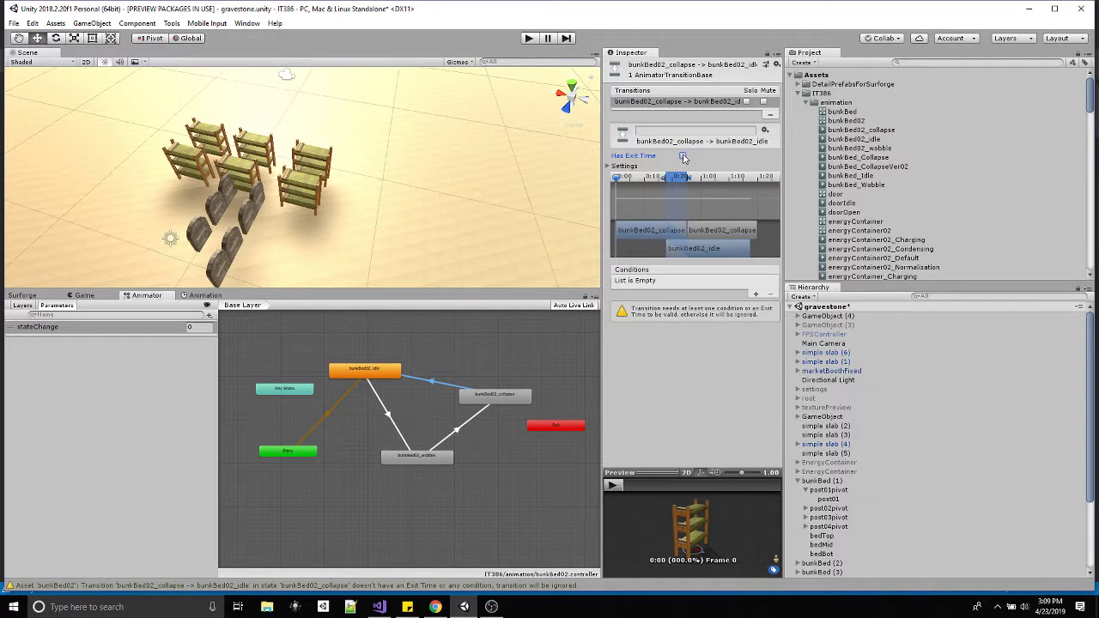
click(755, 293)
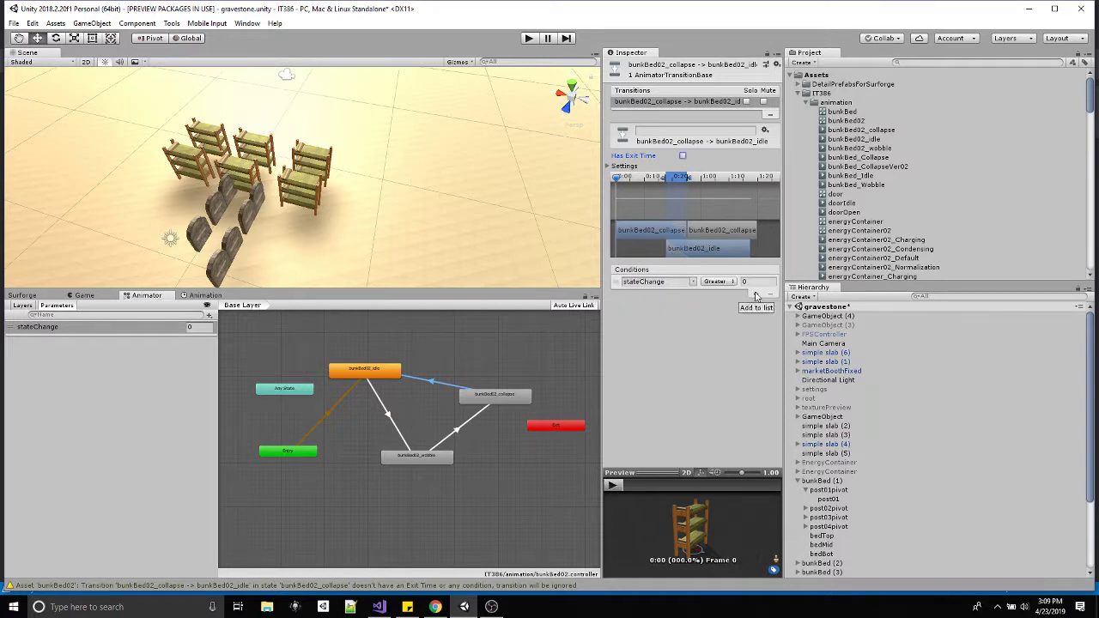
click(717, 281)
click(712, 318)
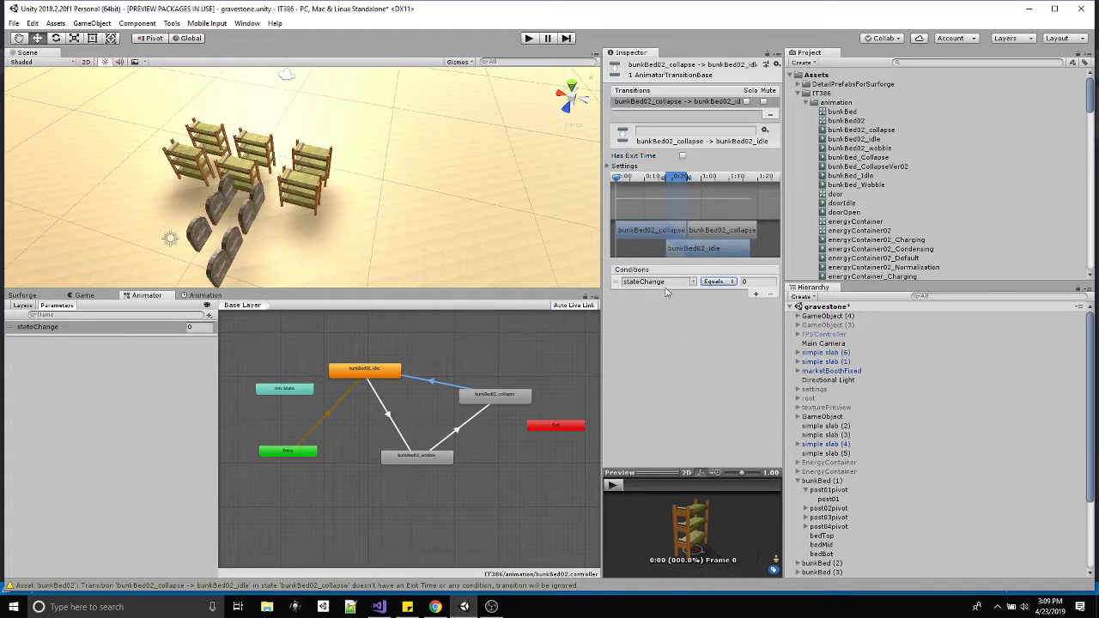
click(753, 282)
Run the scene, test the bunkBed (1) animator by setting stateChange to 1 and 2, and stop play mode
click(528, 39)
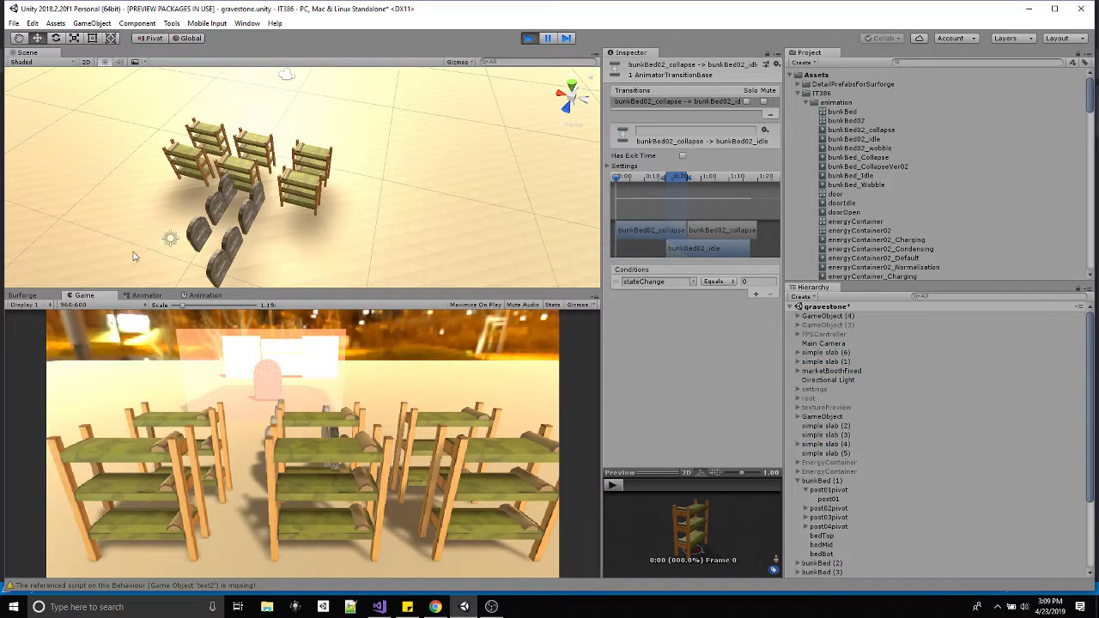
click(203, 296)
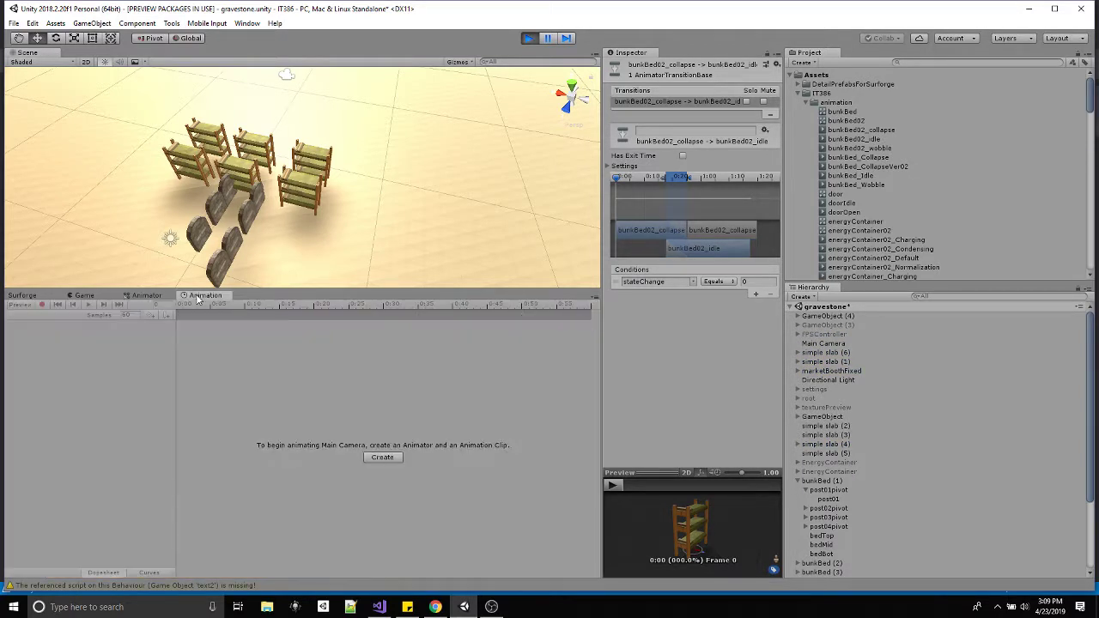
click(159, 295)
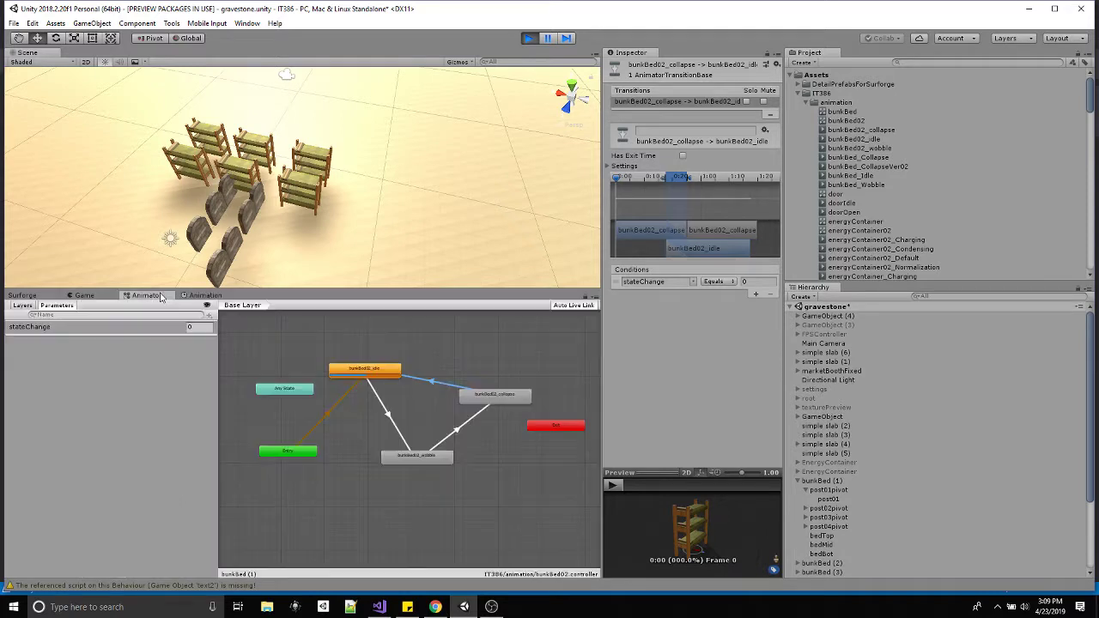
click(367, 372)
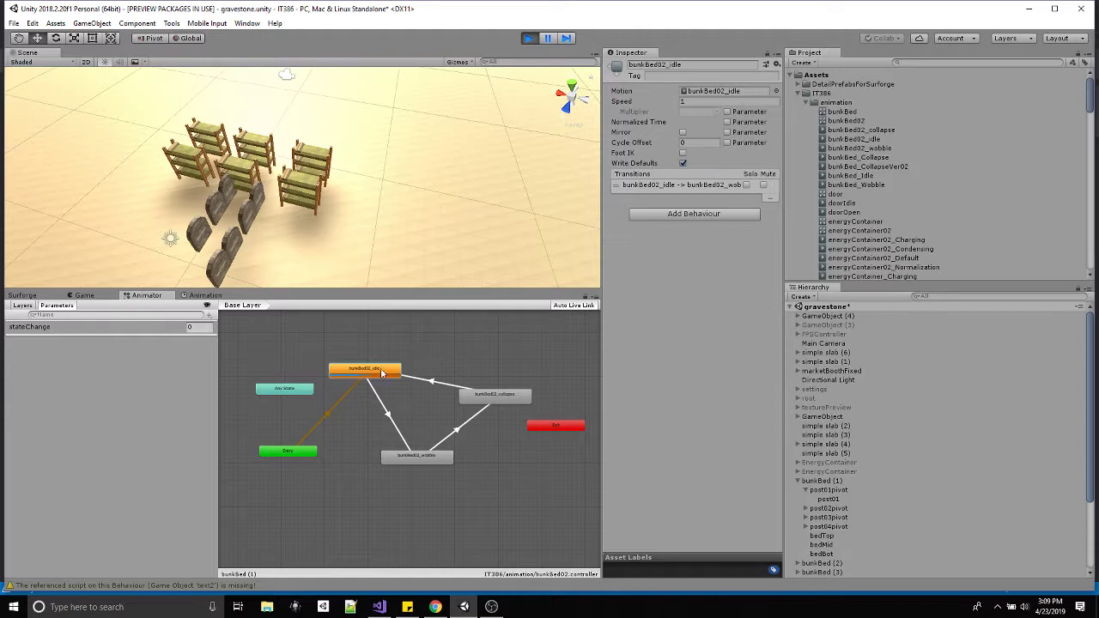
click(202, 329)
text(1)
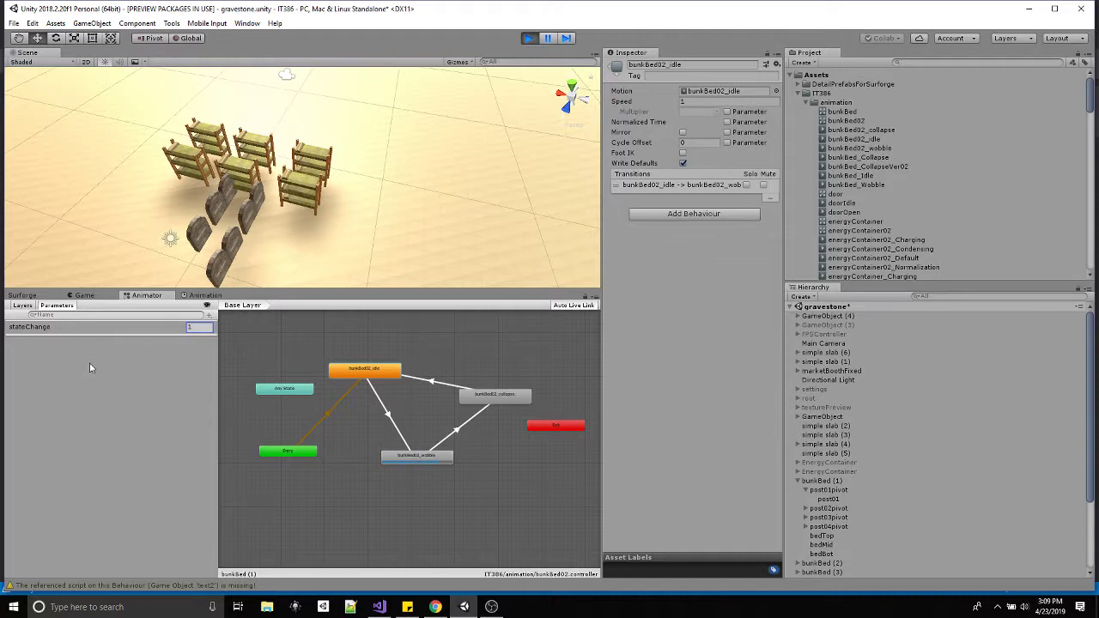
click(203, 328)
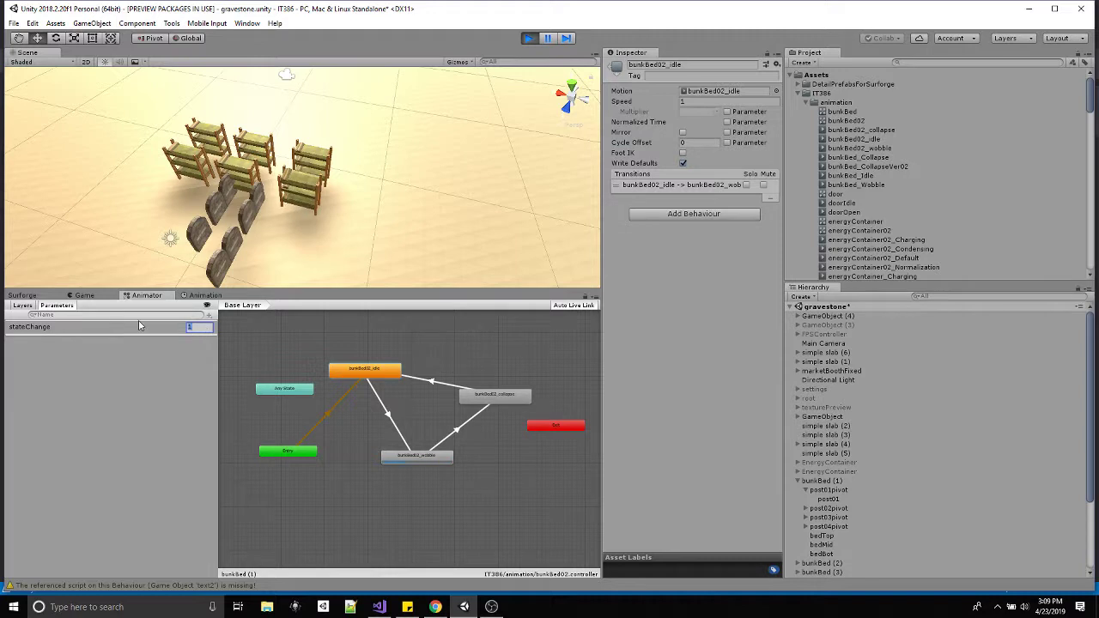
text(2)
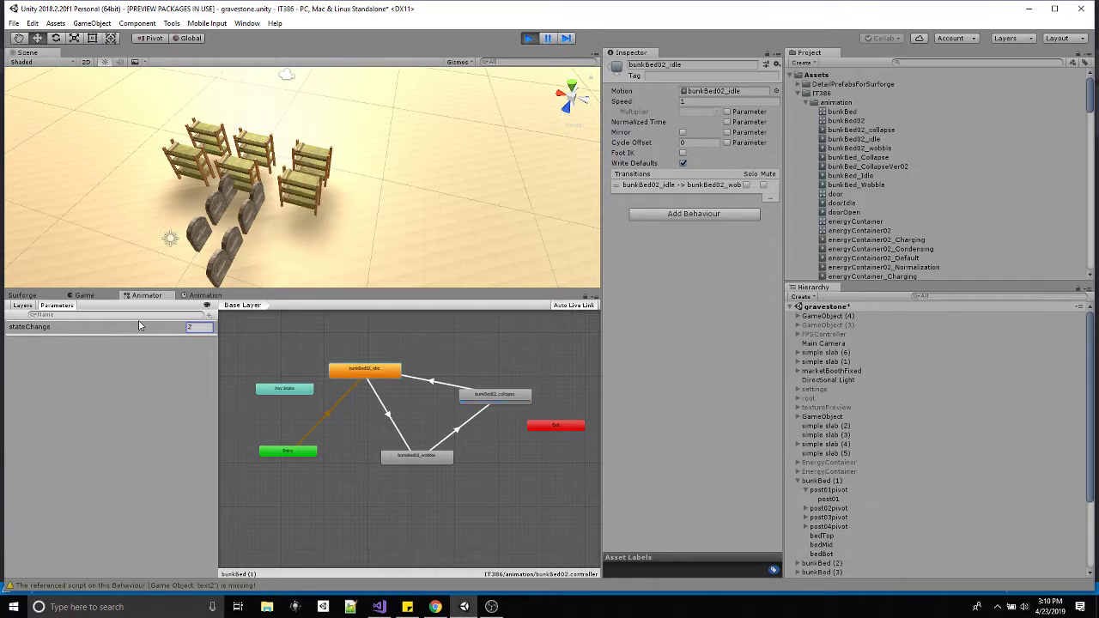
click(529, 37)
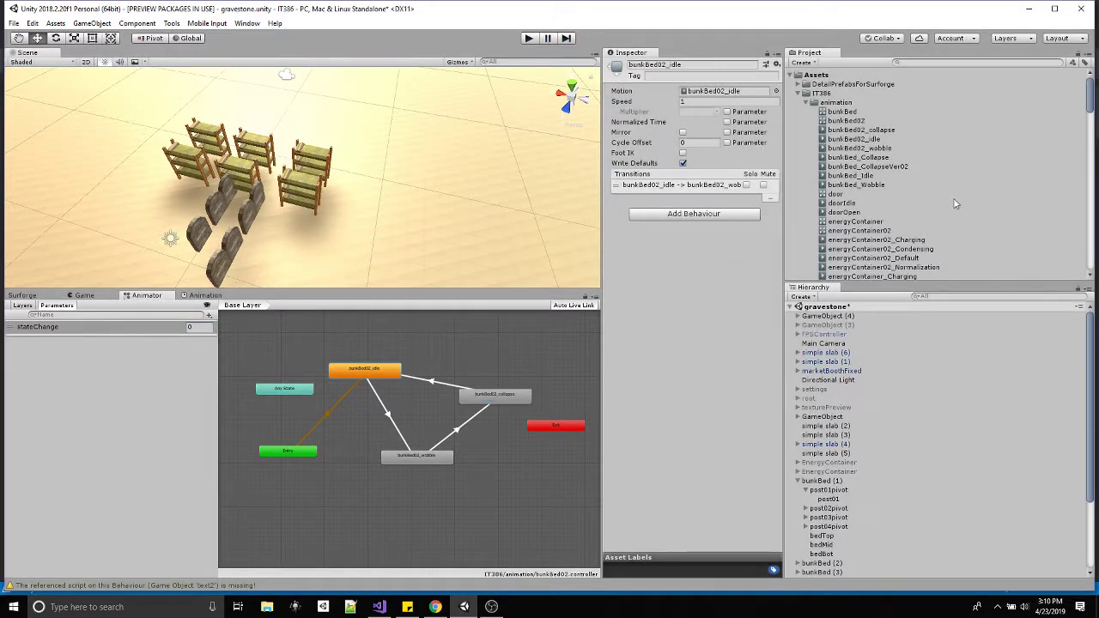
Turn off Loop Time on the bunkBed02_collapse animation clip
click(870, 167)
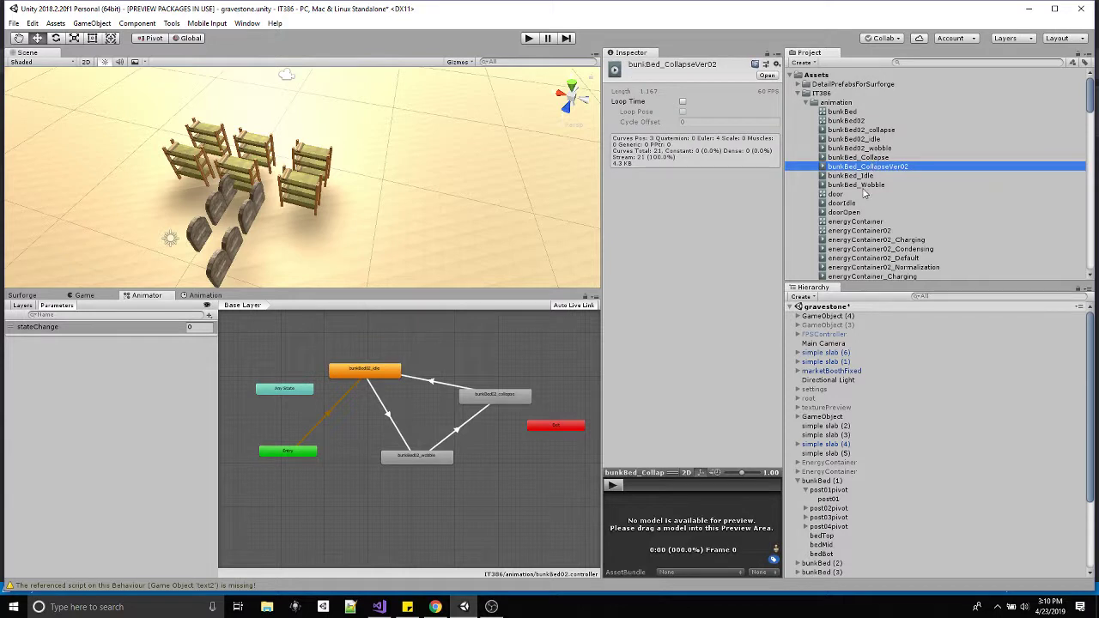
click(850, 130)
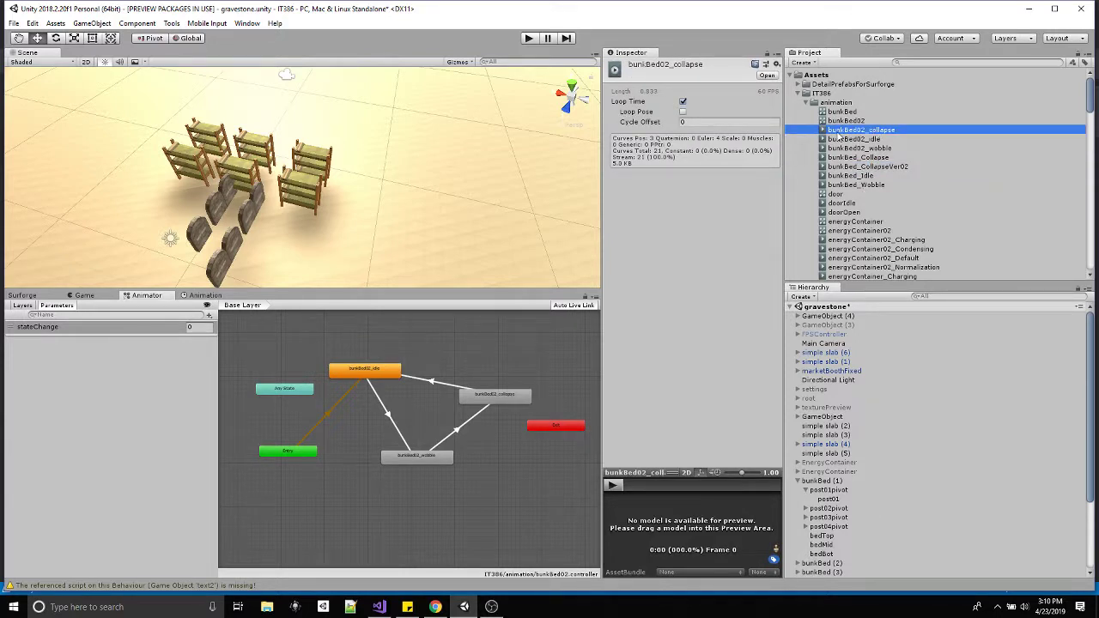
click(684, 101)
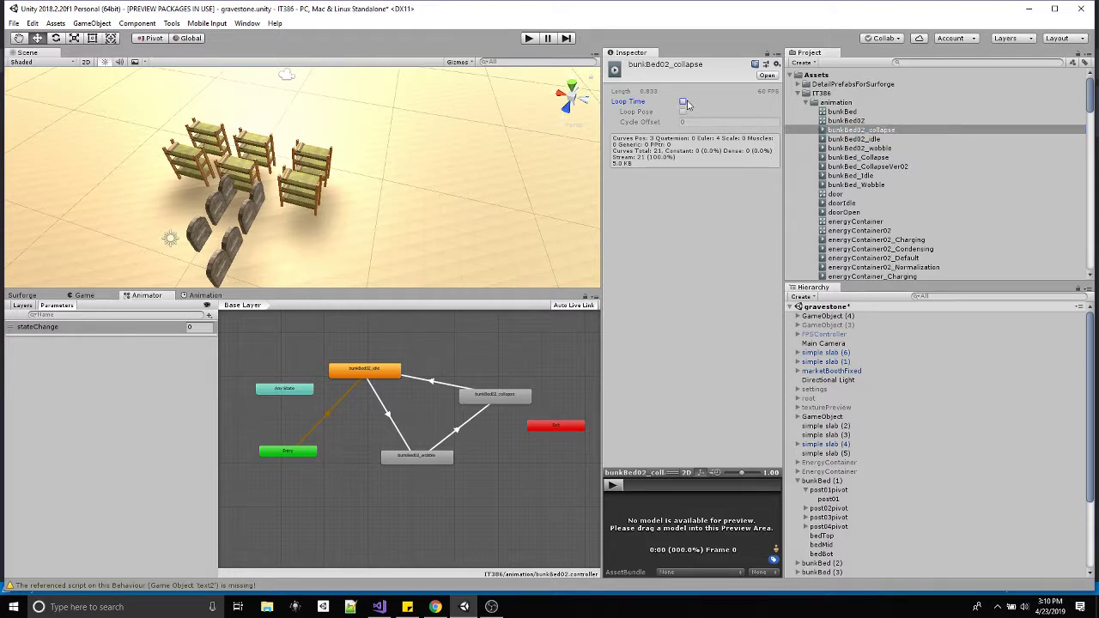
Run the scene again, set stateChange to 1, 2 and 0 to test every transition, and stop play mode
click(529, 38)
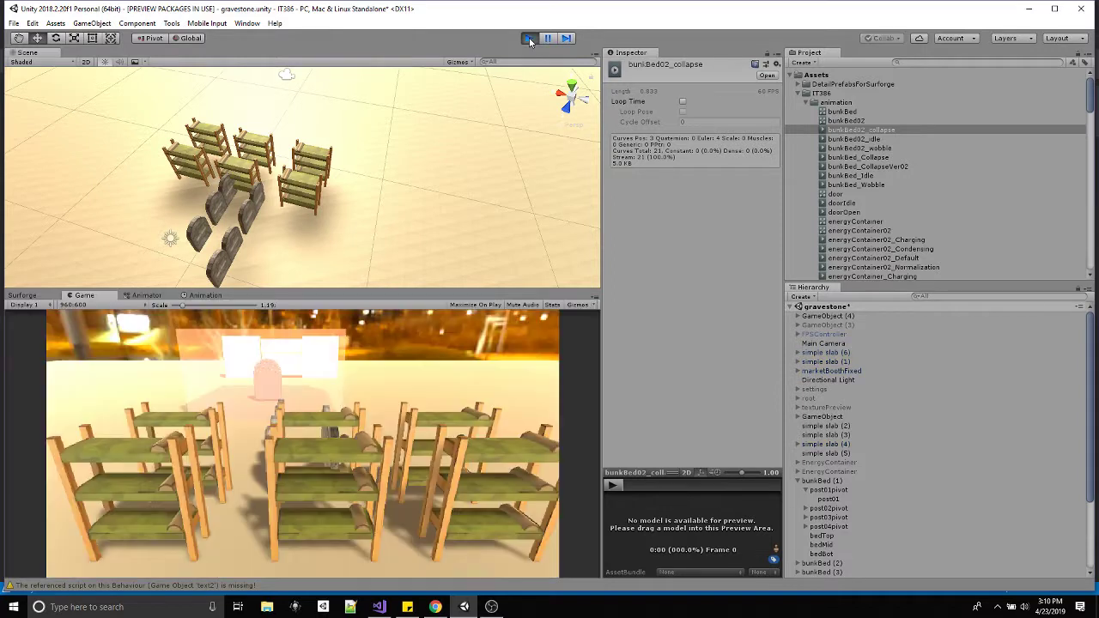
click(146, 295)
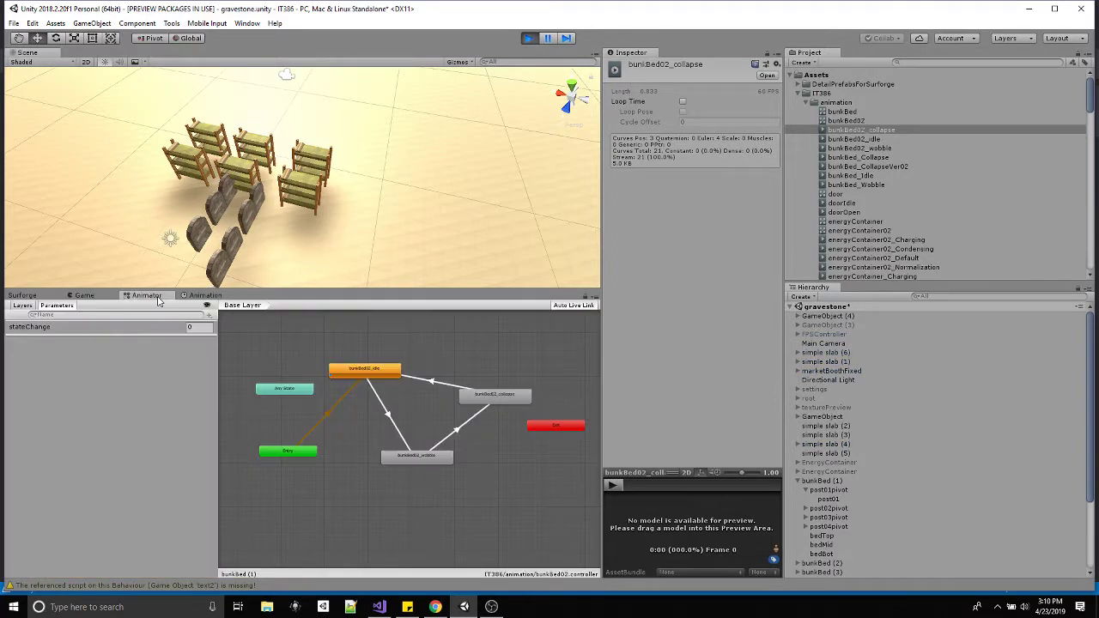
click(198, 327)
text(1)
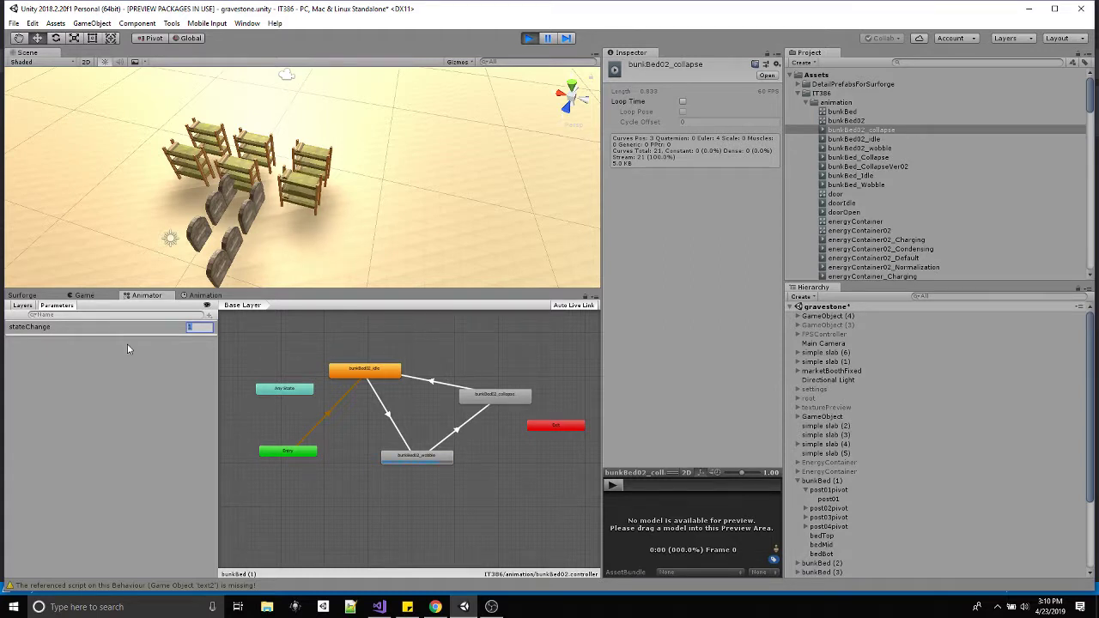
text(2)
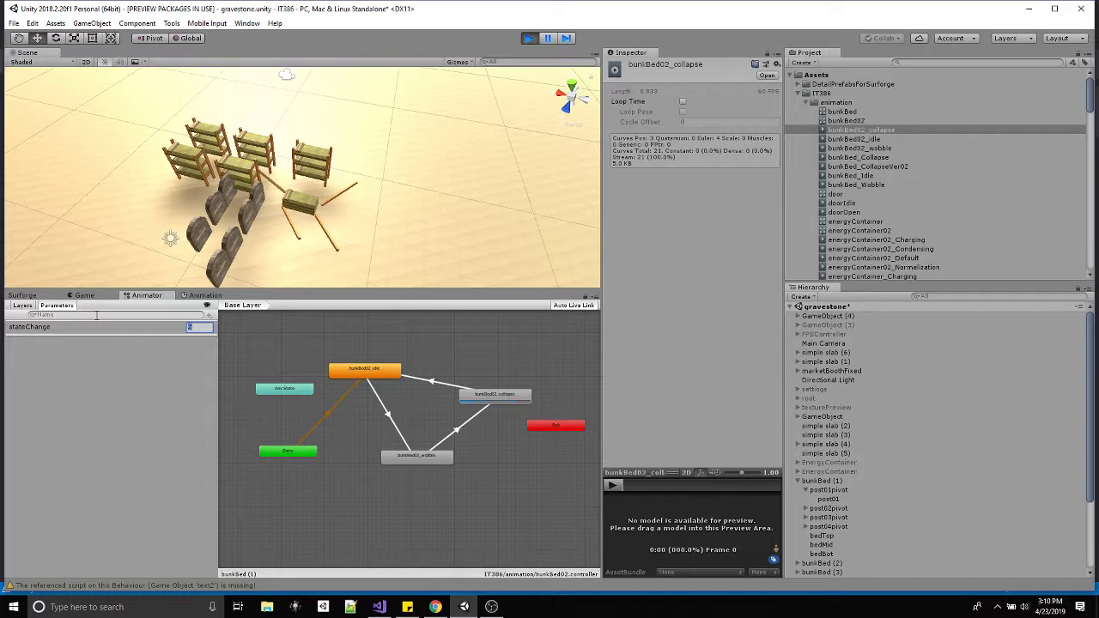
text(0)
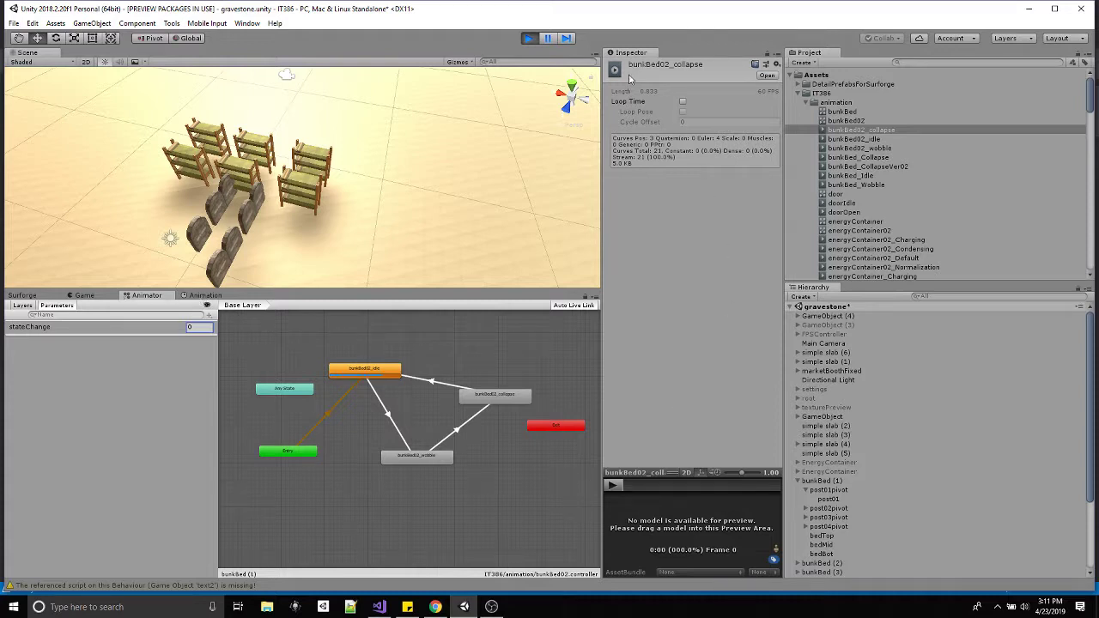
click(528, 37)
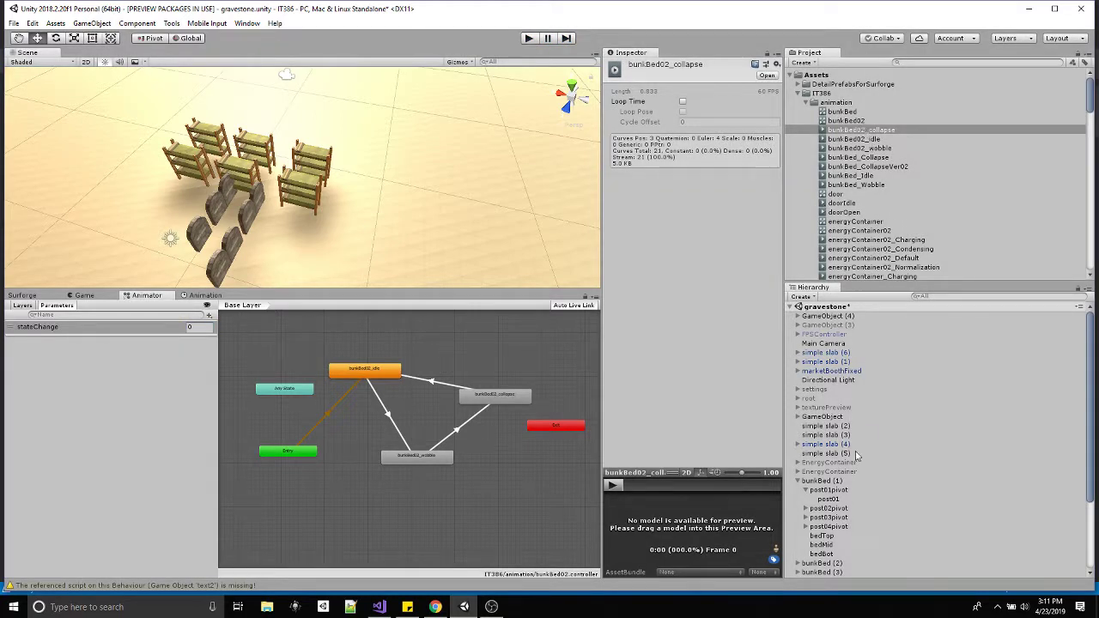
Assign the bunkBed controller to the Animator of bunkBed (1), matching the controller used by bunkBed (2)
click(826, 564)
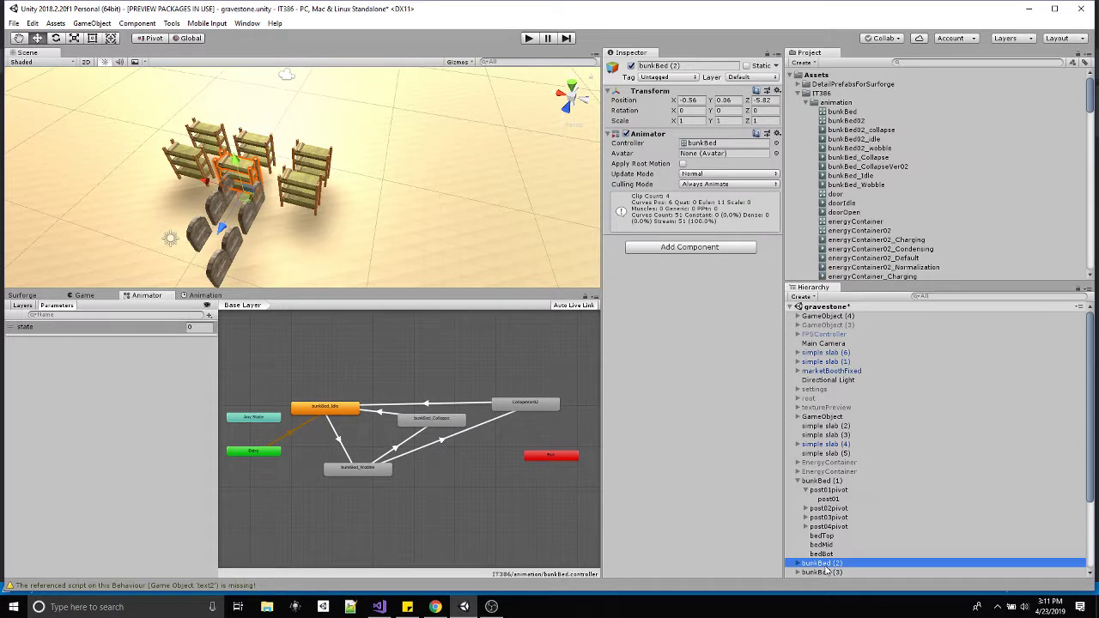
click(826, 472)
scroll(826, 477, down, 2)
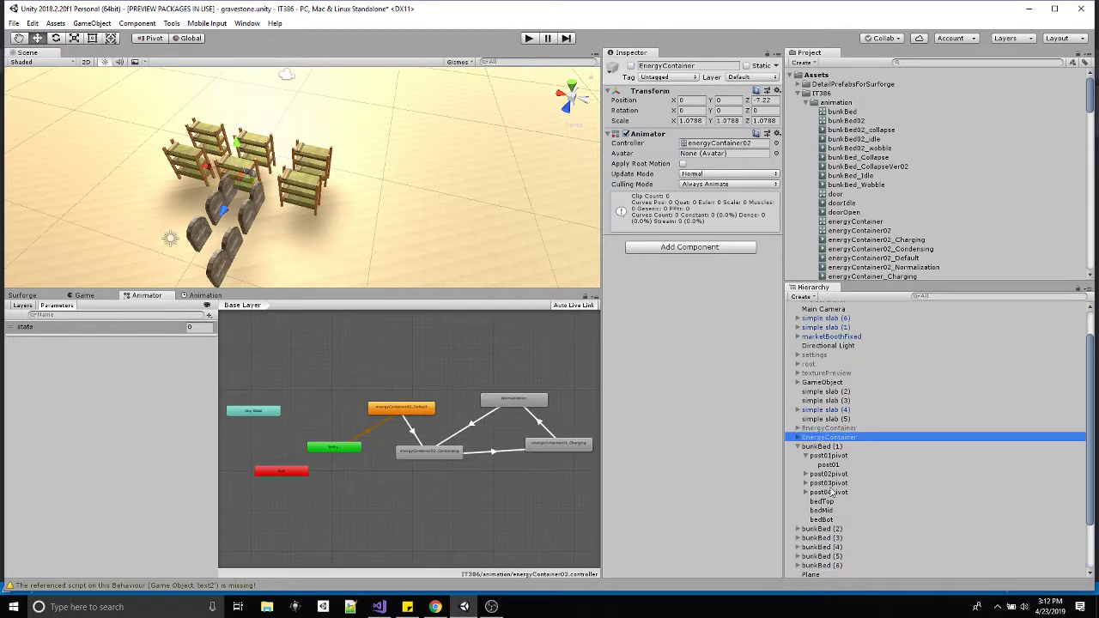
click(822, 447)
click(706, 143)
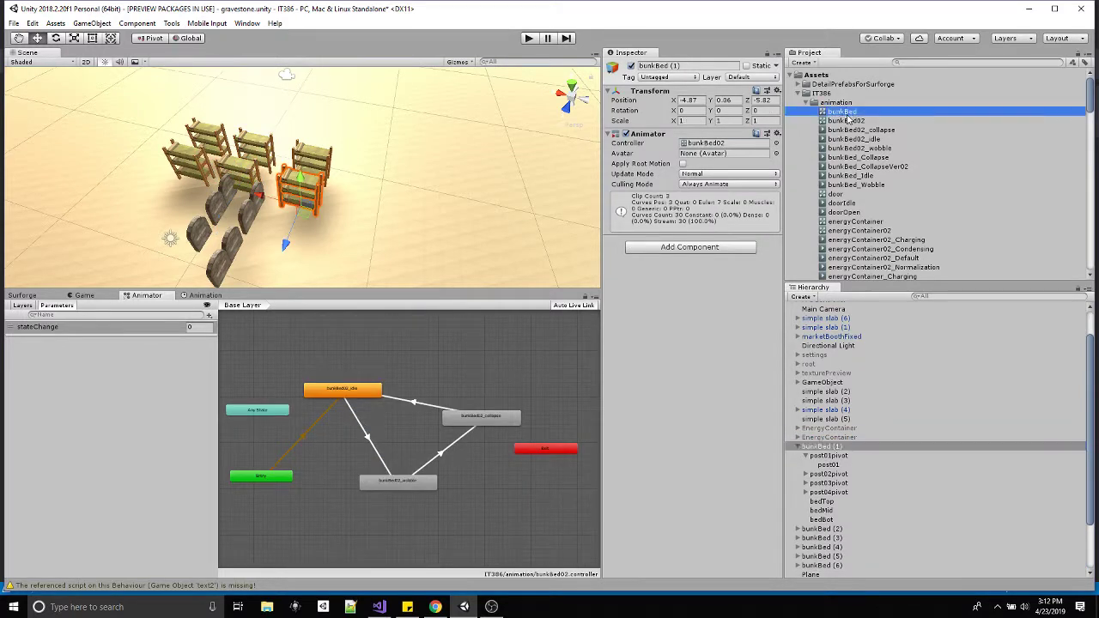
drag(712, 150, 707, 145)
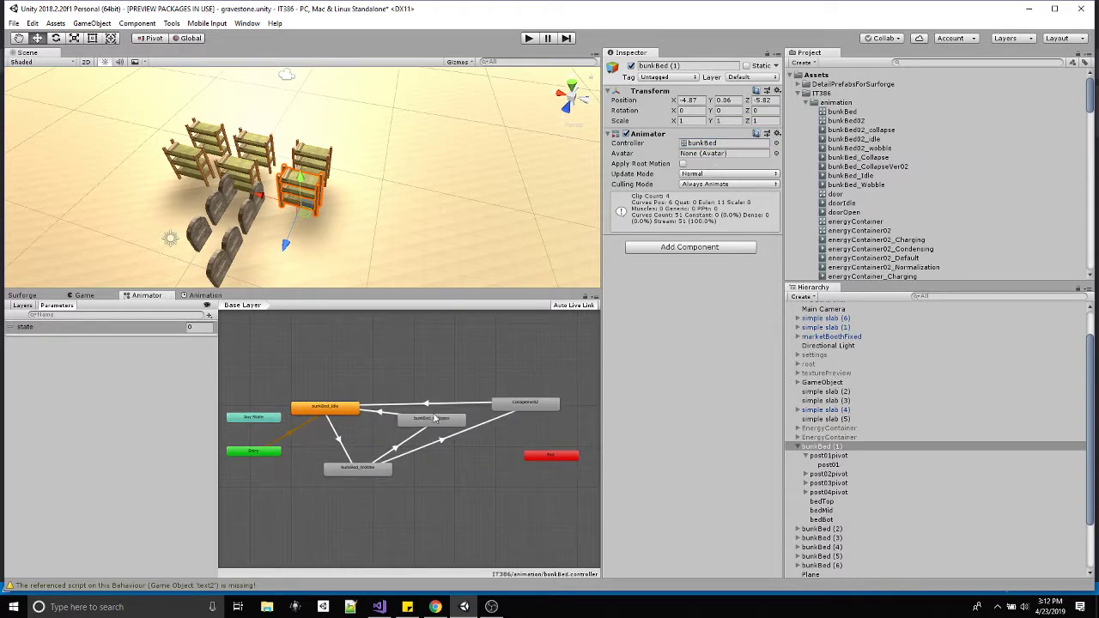
Deactivate the Main Camera and activate the FPSController
scroll(836, 366, up, 2)
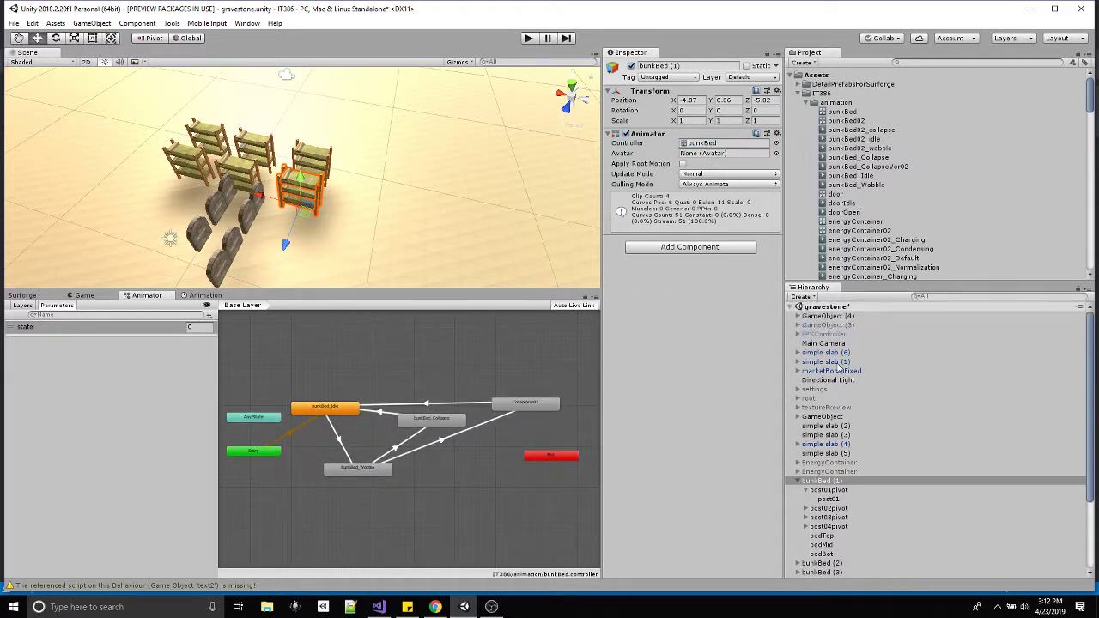
click(821, 335)
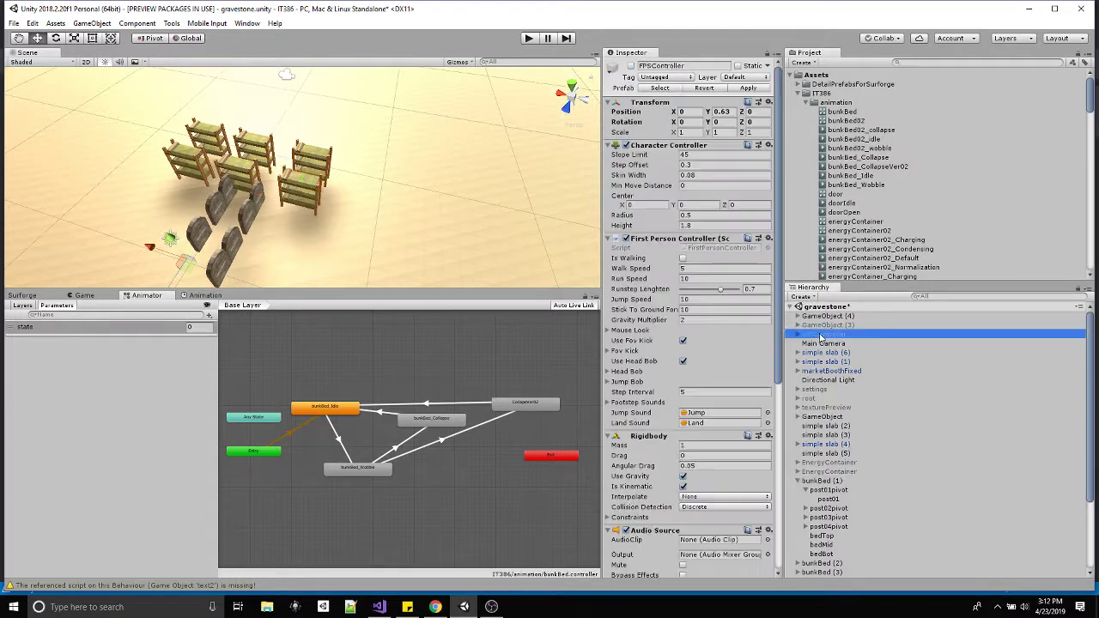
click(823, 343)
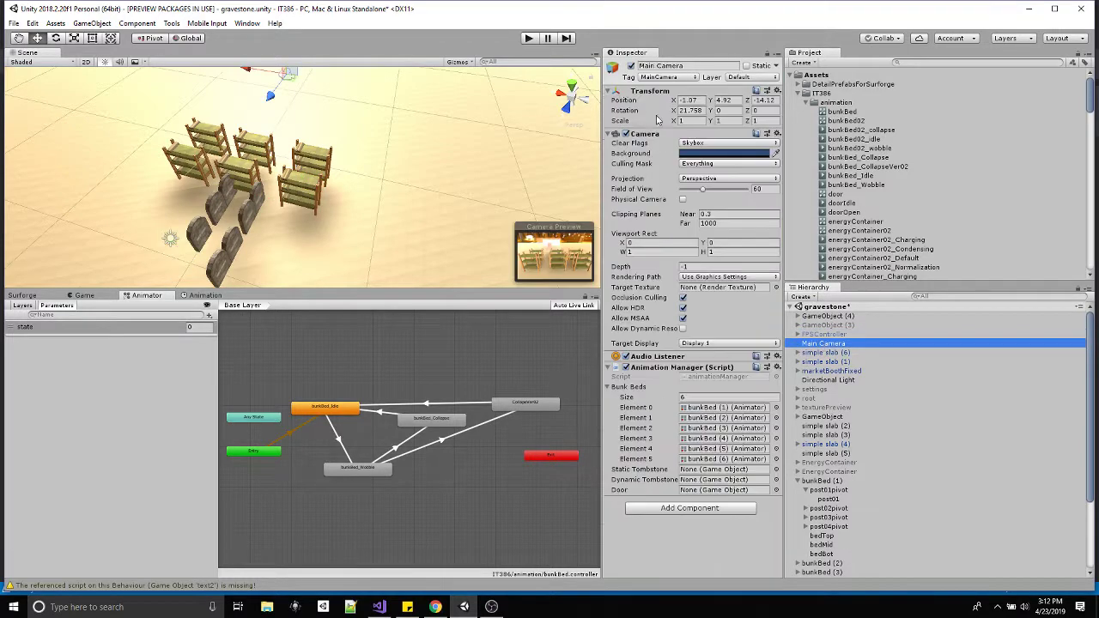
click(838, 334)
click(631, 67)
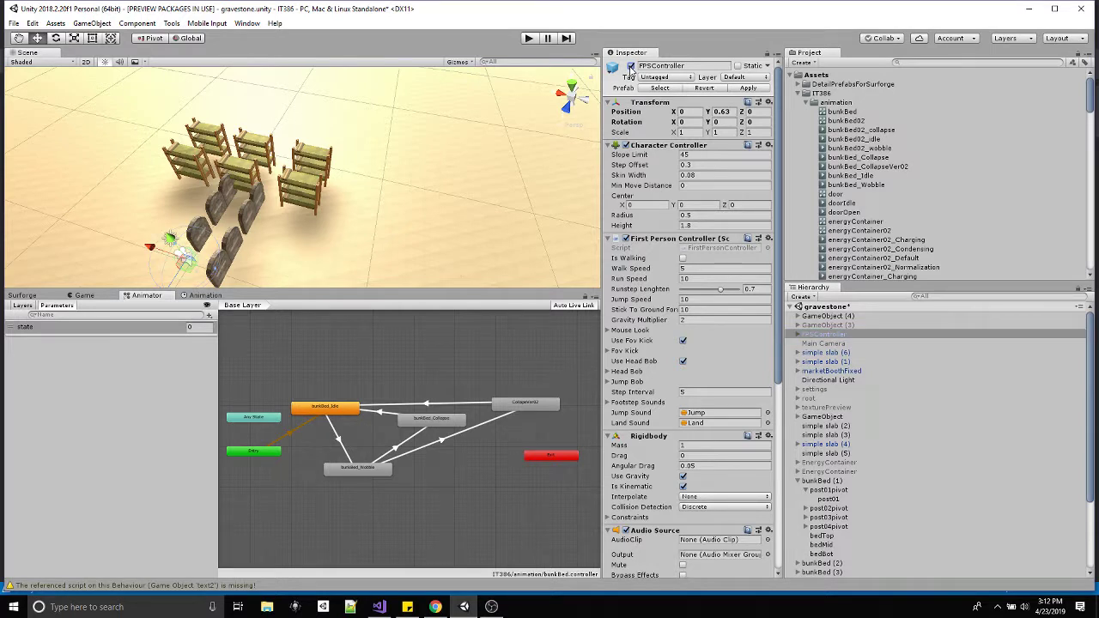
Collapse the animation, Materials and Textures subfolders of IT386 so the folder's loose assets can be reached
scroll(697, 388, down, 5)
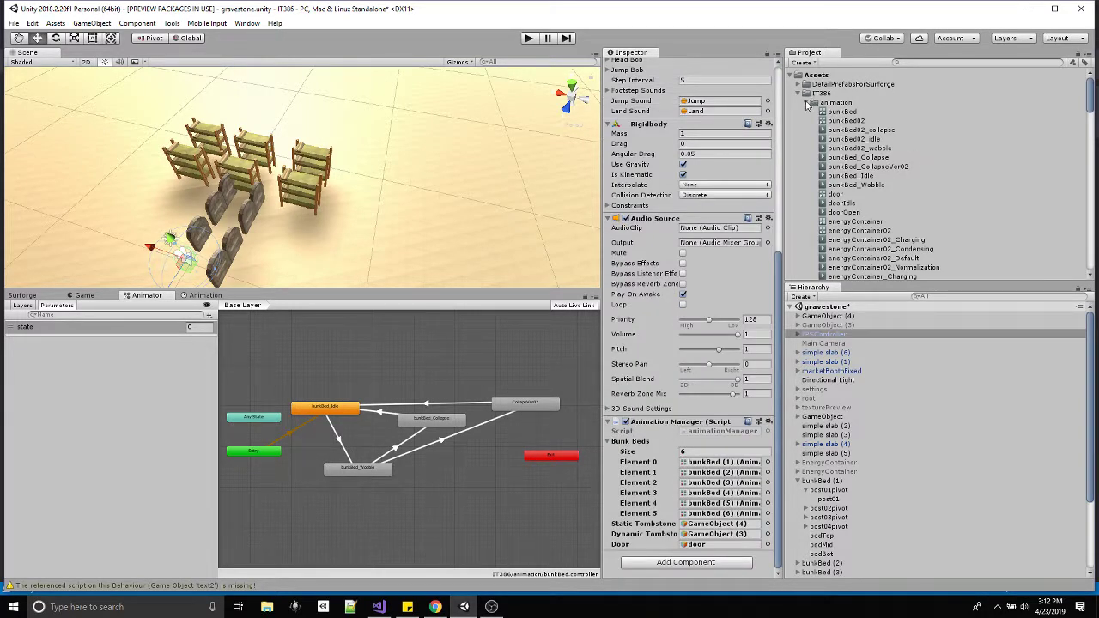
click(807, 102)
click(806, 121)
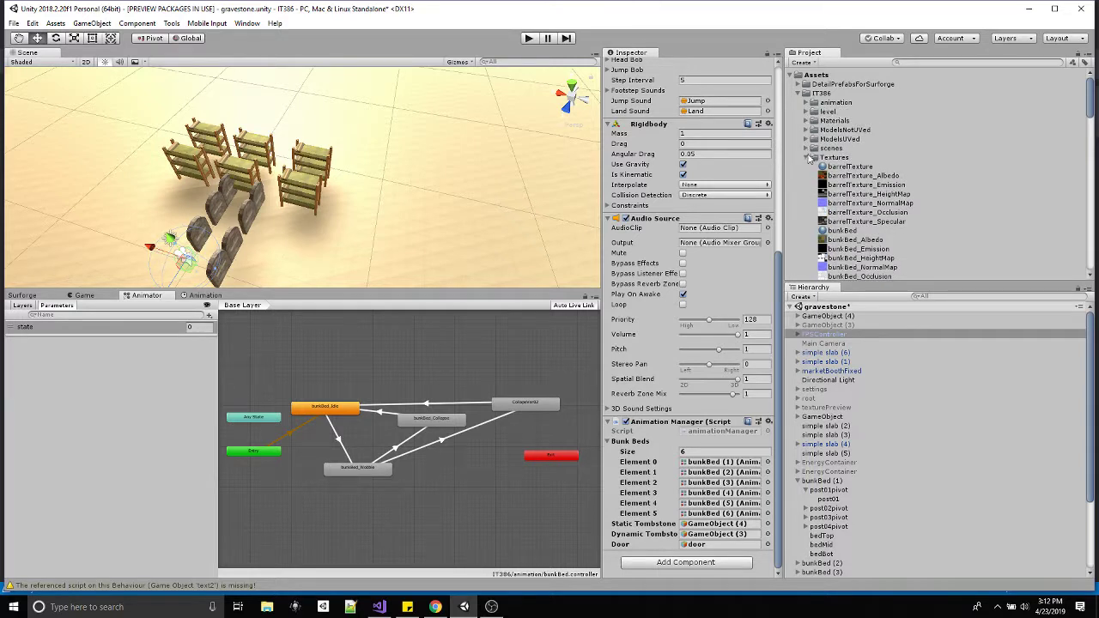
click(807, 157)
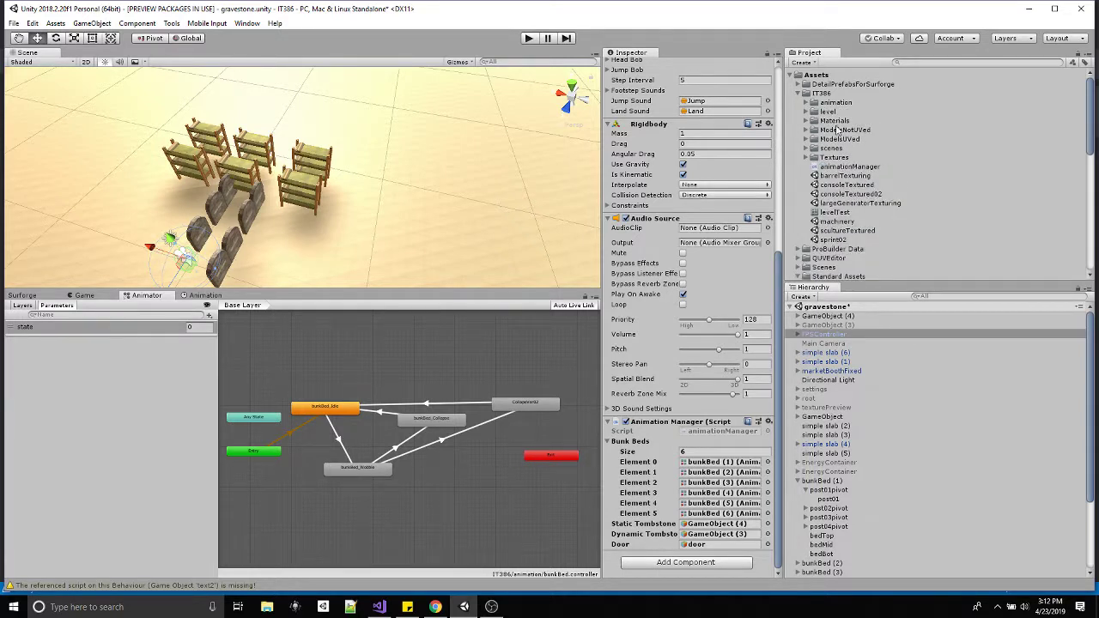
click(820, 94)
right_click(819, 93)
mouse_move(846, 96)
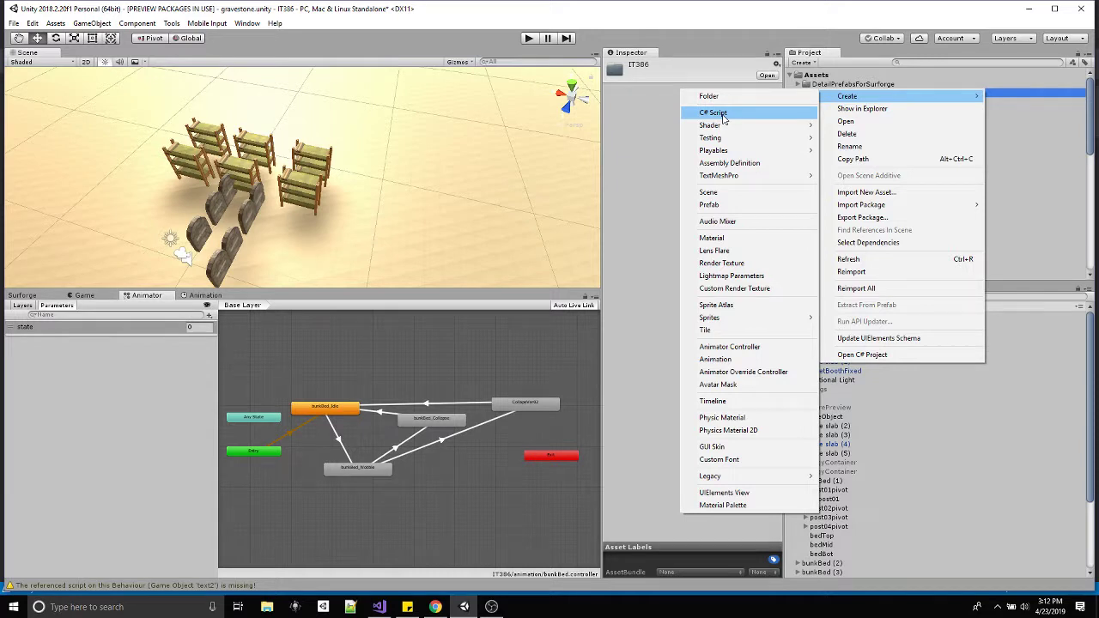
click(689, 74)
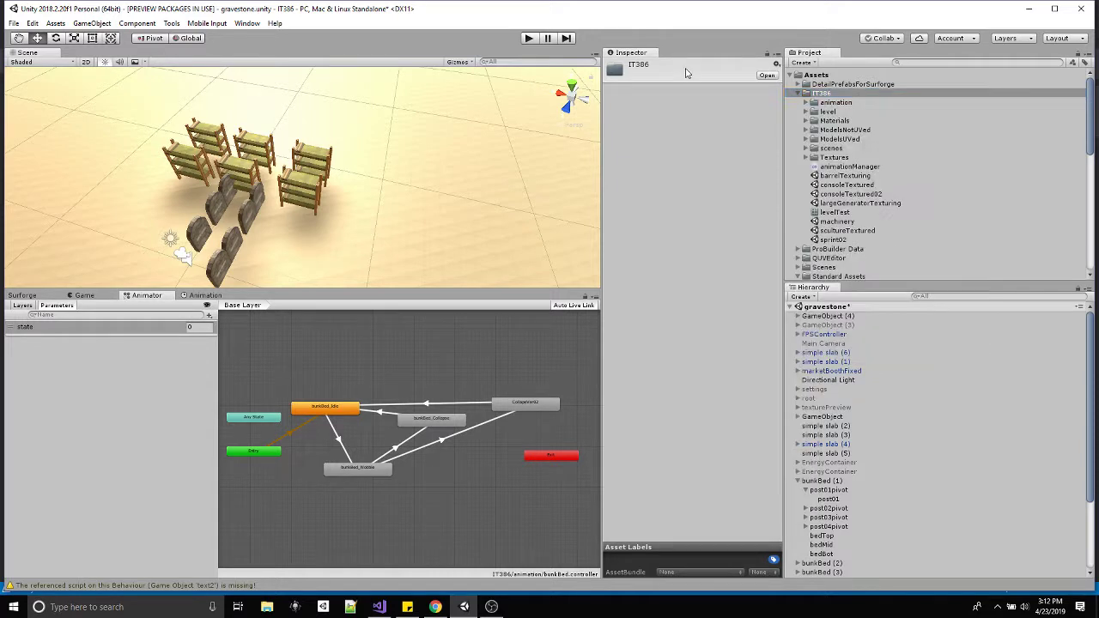
Open the animationManager script referenced by the FPSController's Animation Manager component in Visual Studio
click(832, 335)
scroll(711, 399, down, 8)
scroll(712, 421, down, 3)
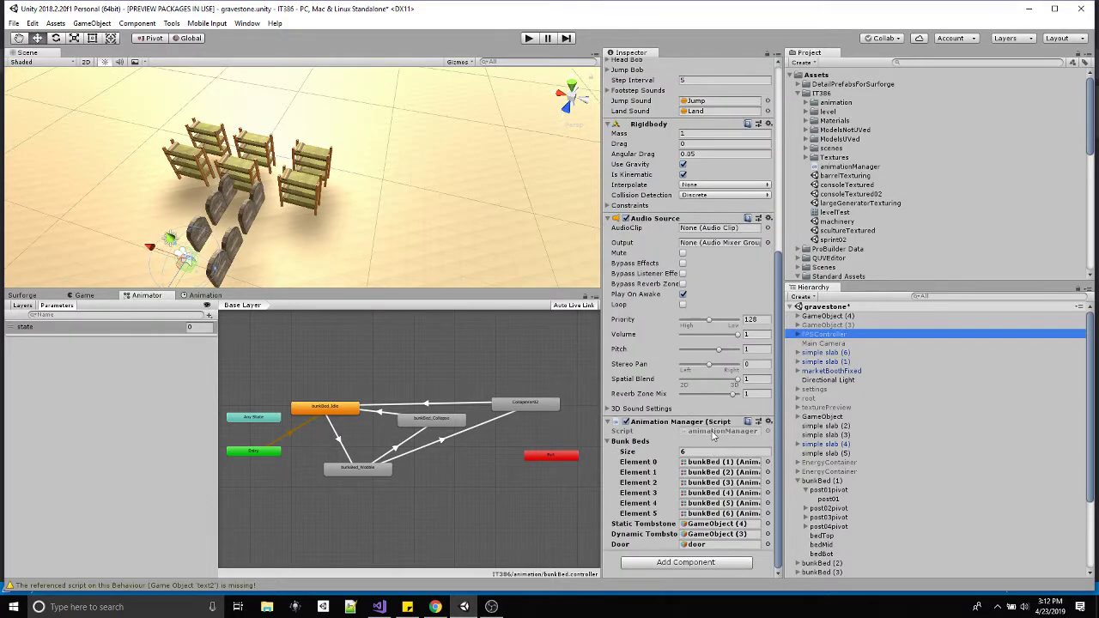
click(713, 433)
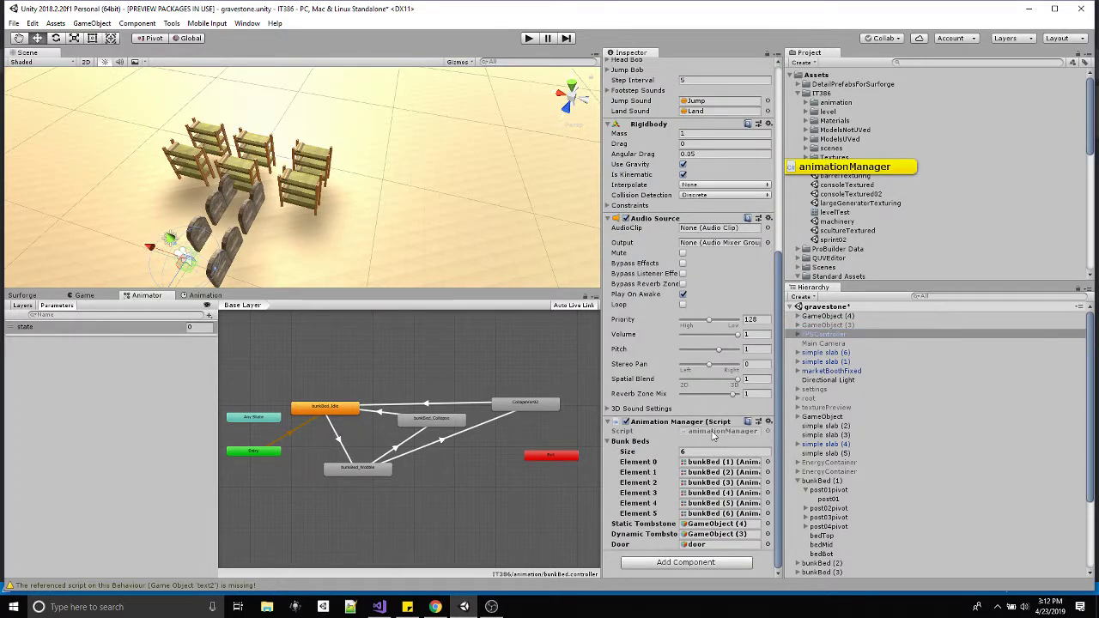
double_click(712, 433)
scroll(374, 392, up, 9)
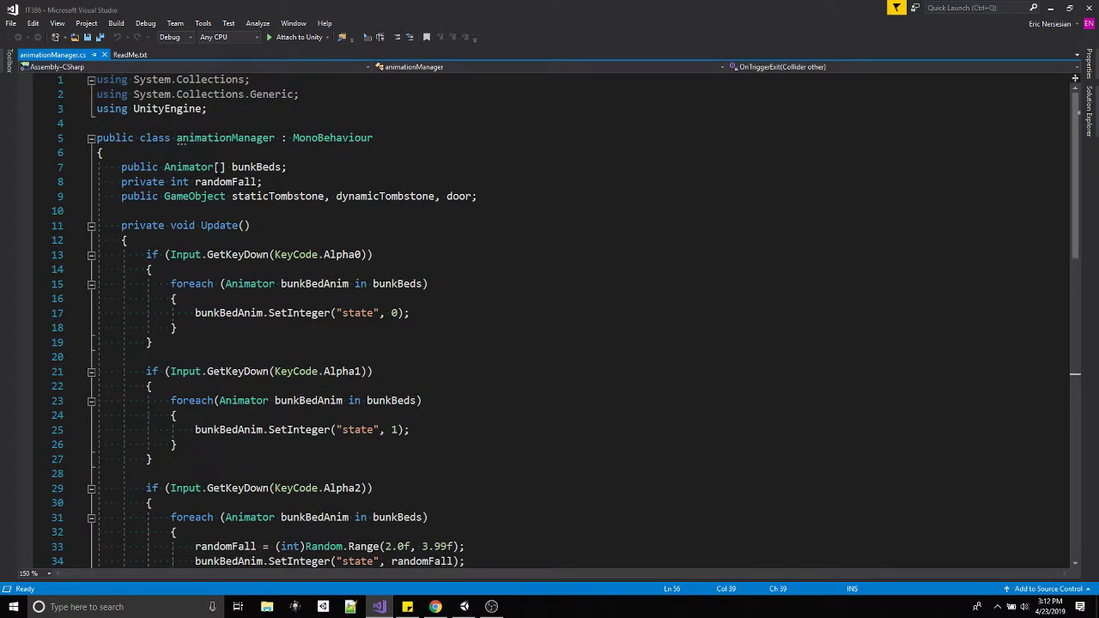
Examine the variable declarations in animationManager.cs, especially the public Animator[] bunkBeds array, against the component's fields in Unity
drag(287, 166, 121, 166)
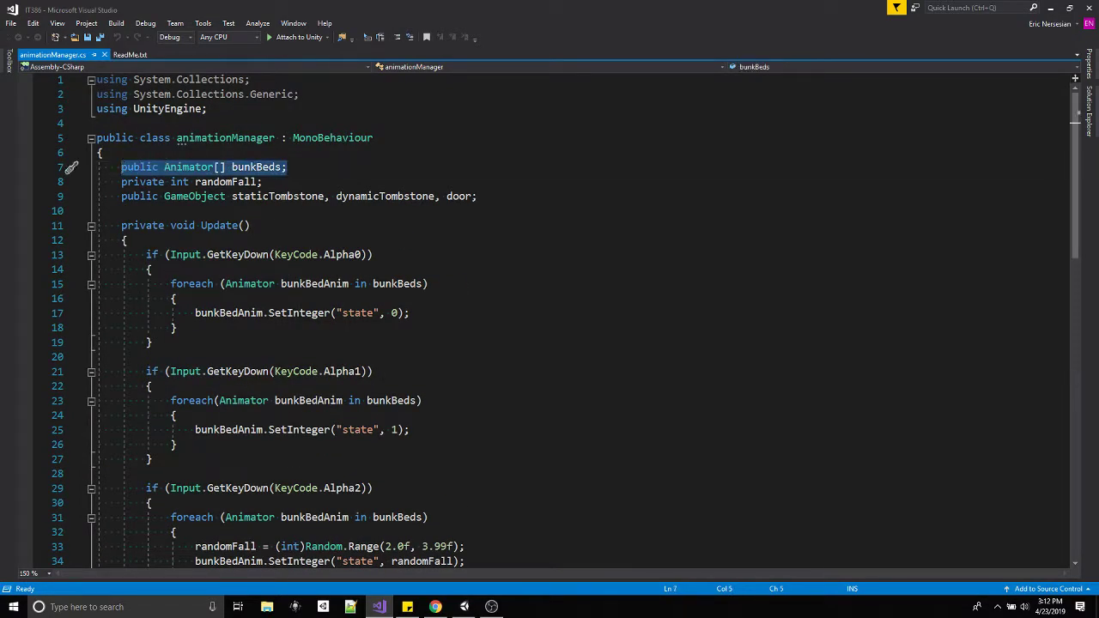
click(464, 607)
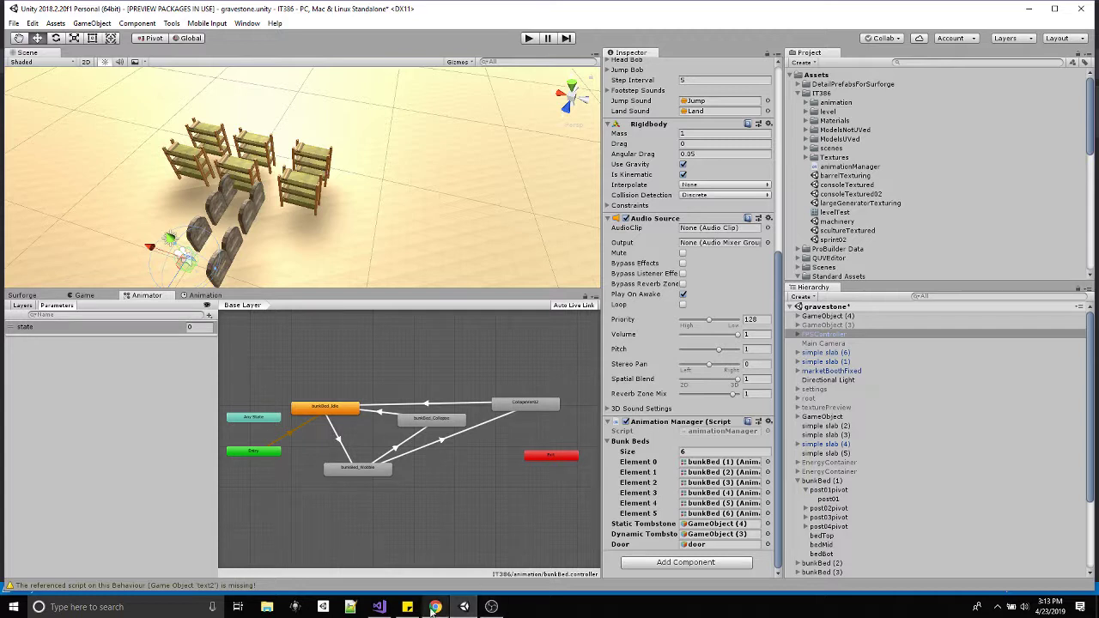
click(380, 609)
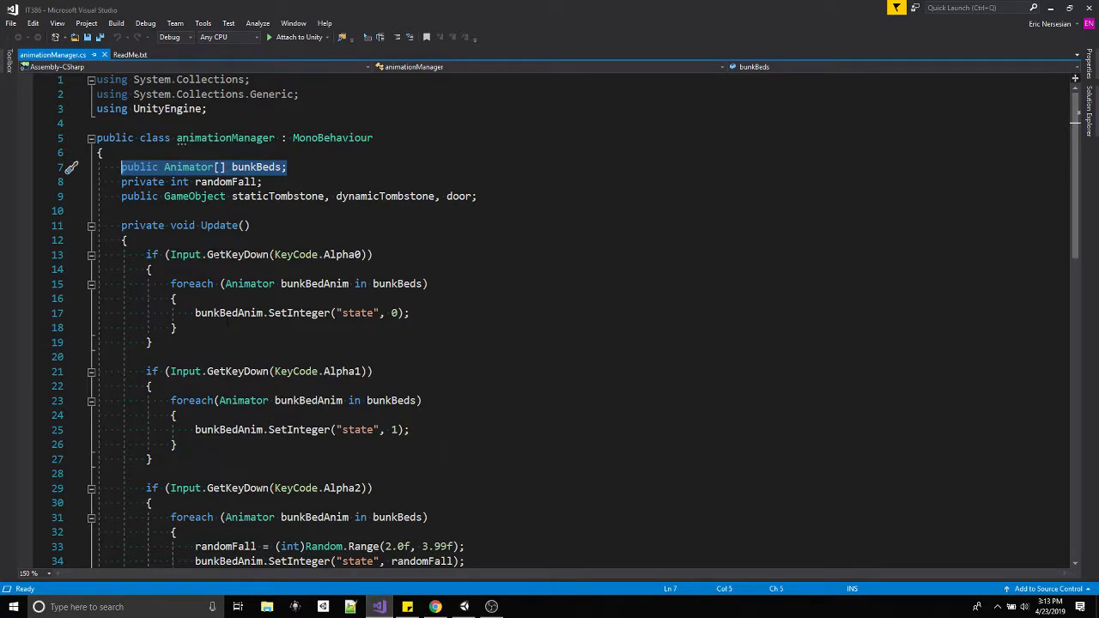
click(449, 197)
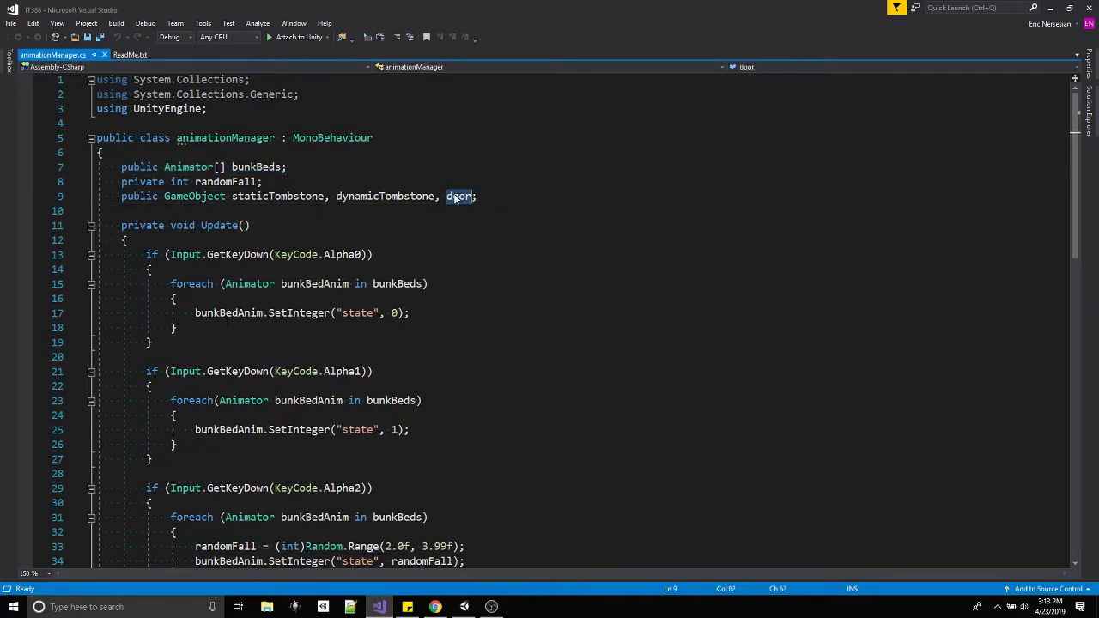
click(254, 167)
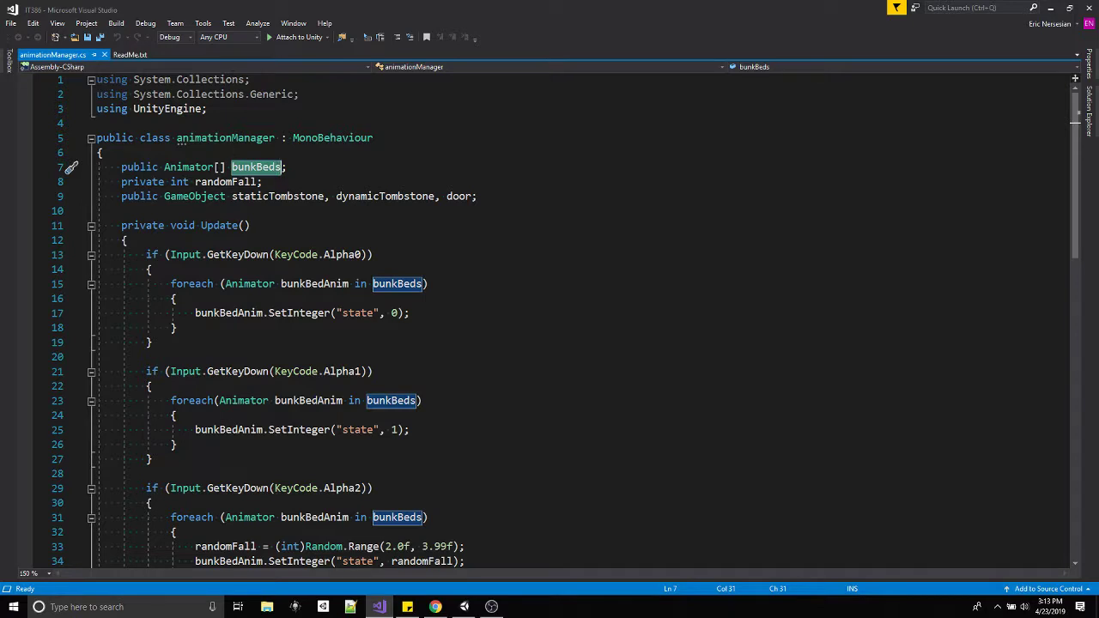
drag(121, 167, 227, 169)
click(219, 167)
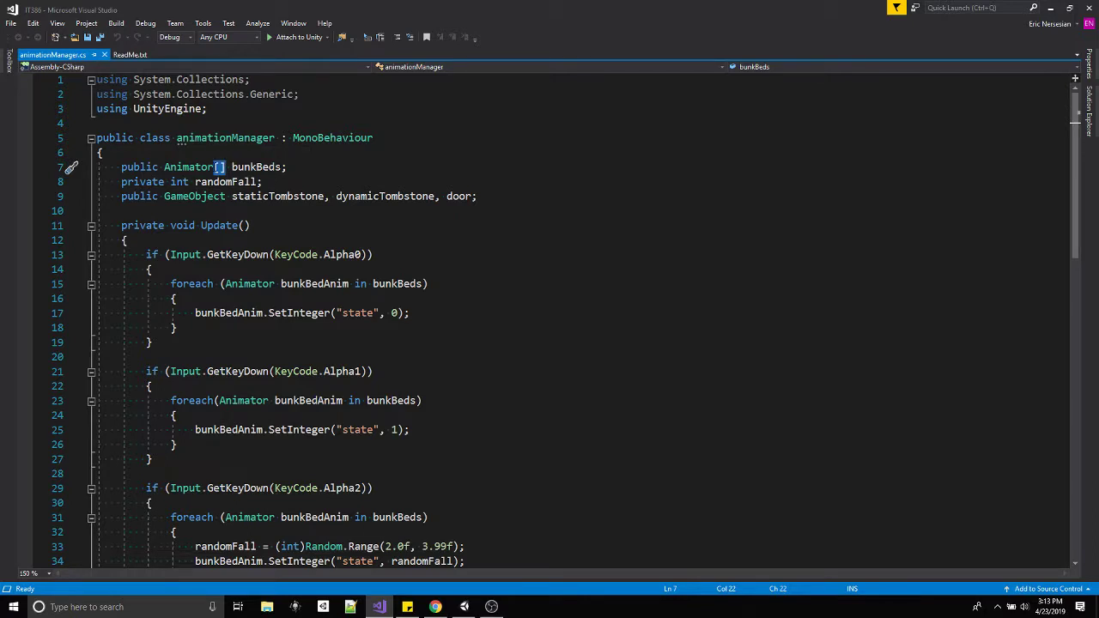
drag(232, 166, 282, 170)
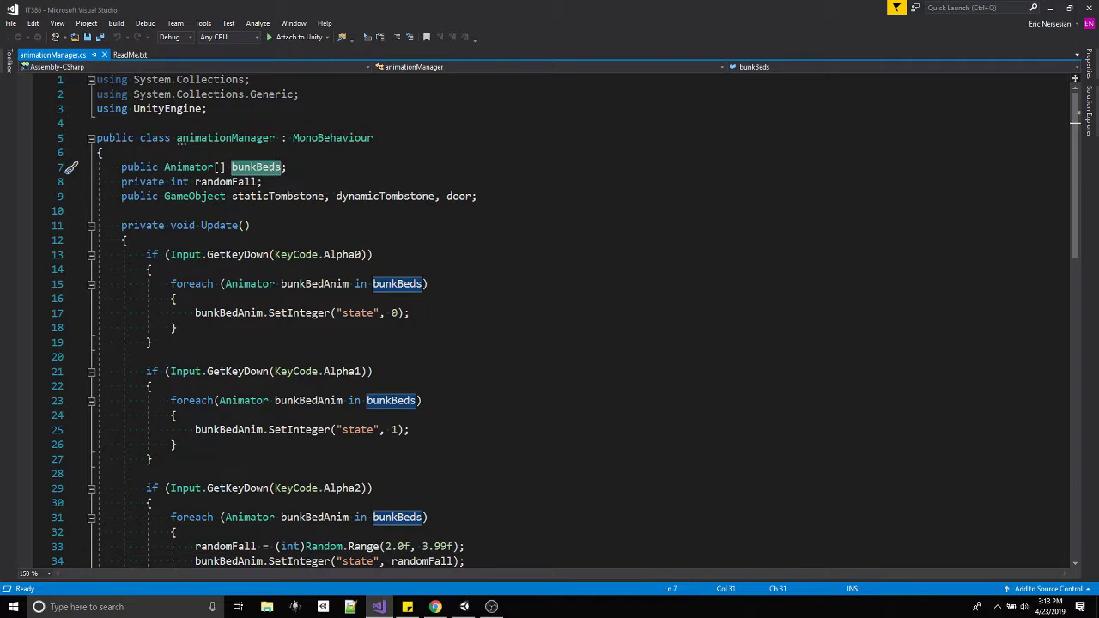
key(shift+Home)
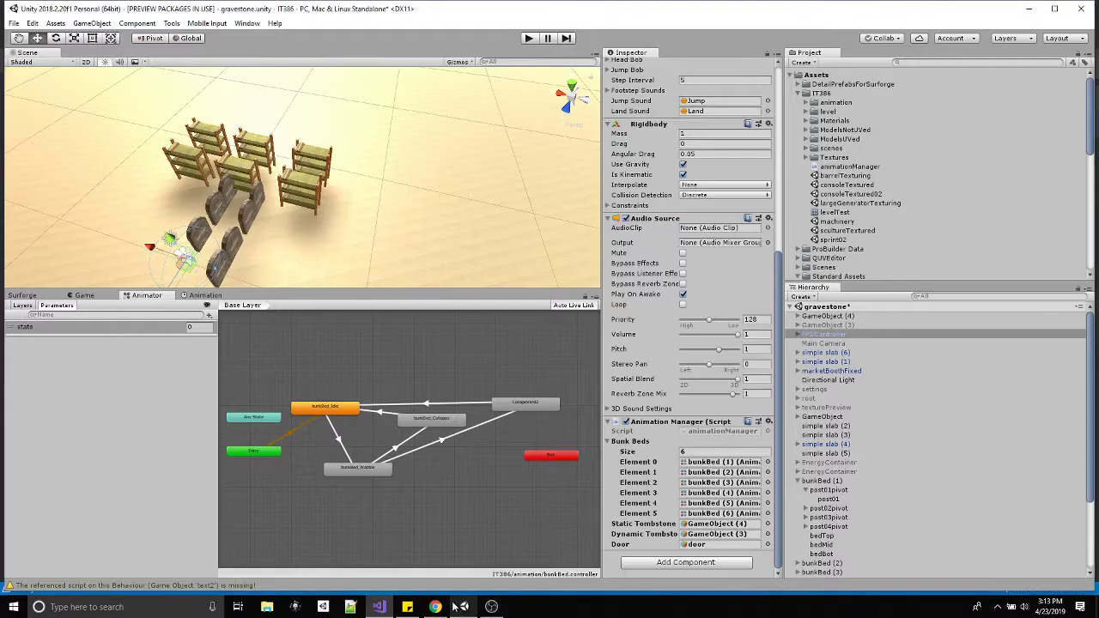
Switch to Unity, set the Animation Manager's Bunk Beds array size to 7, and look through the Animator choices for Element 6
click(464, 606)
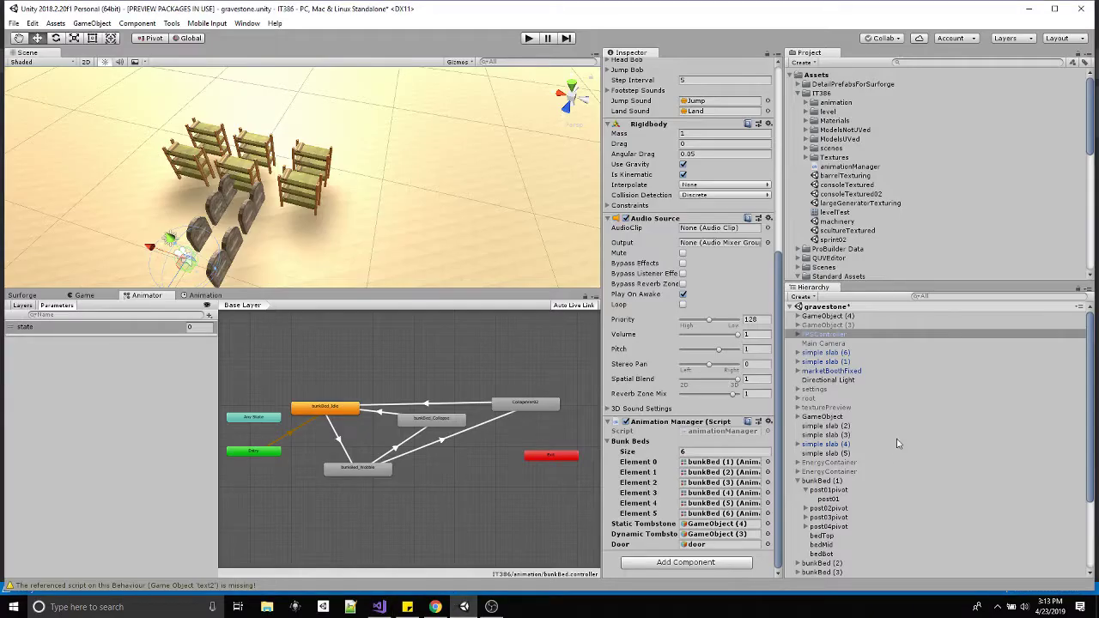
click(607, 441)
click(608, 513)
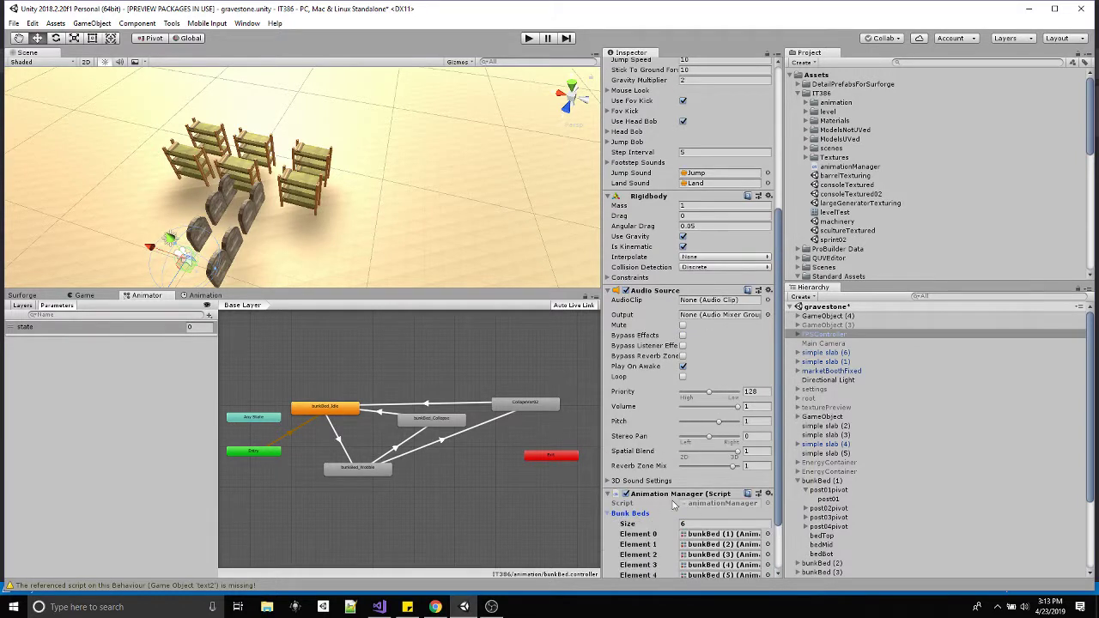
scroll(676, 502, down, 2)
right_click(675, 496)
click(678, 453)
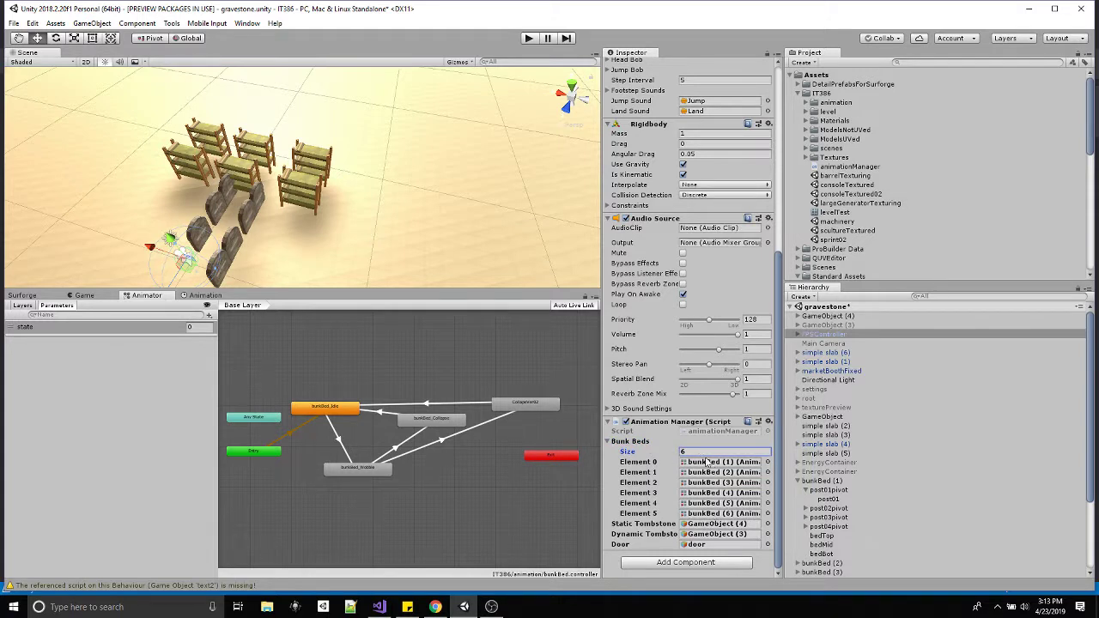
text(7)
key(Return)
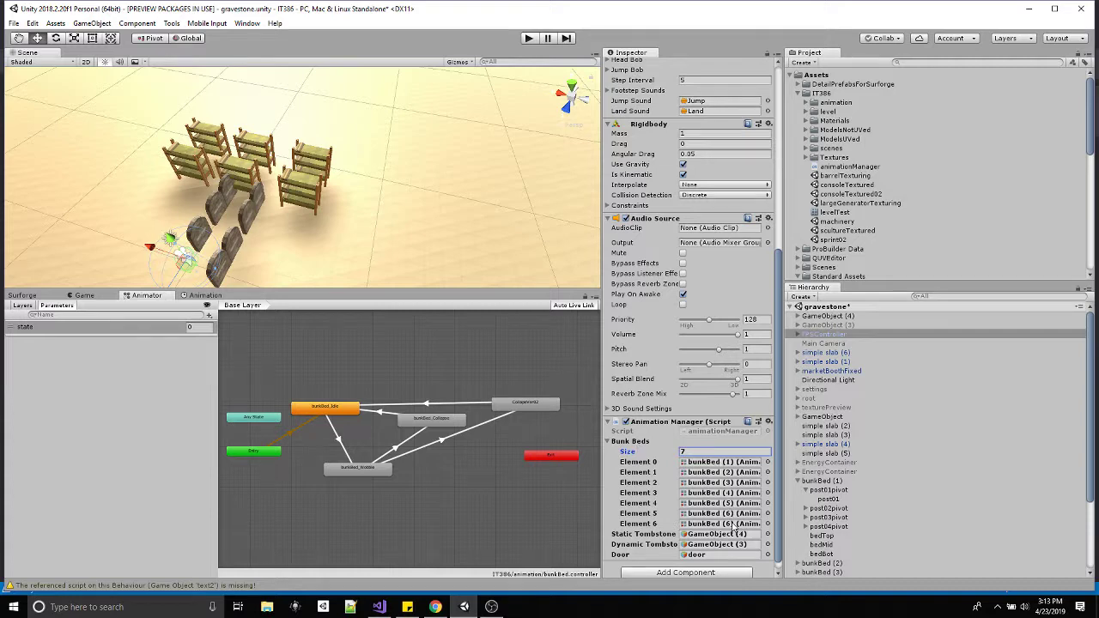
click(768, 523)
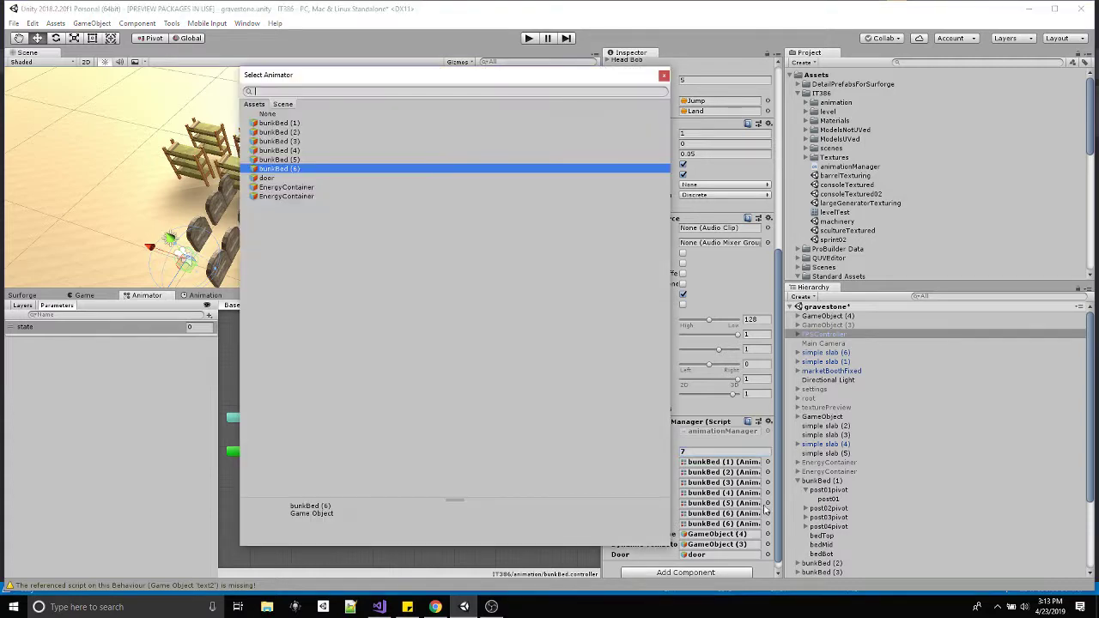
text(no)
key(Escape)
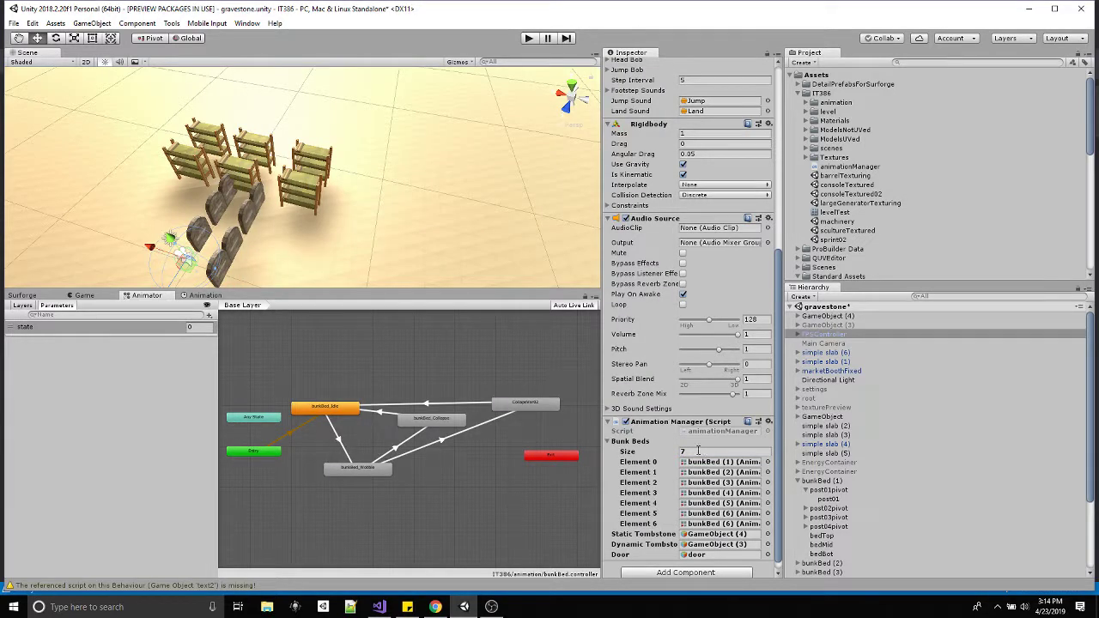
Empty the Bunk Beds array by setting its size to 0, and recreate it with a size of 6
text(0)
key(Return)
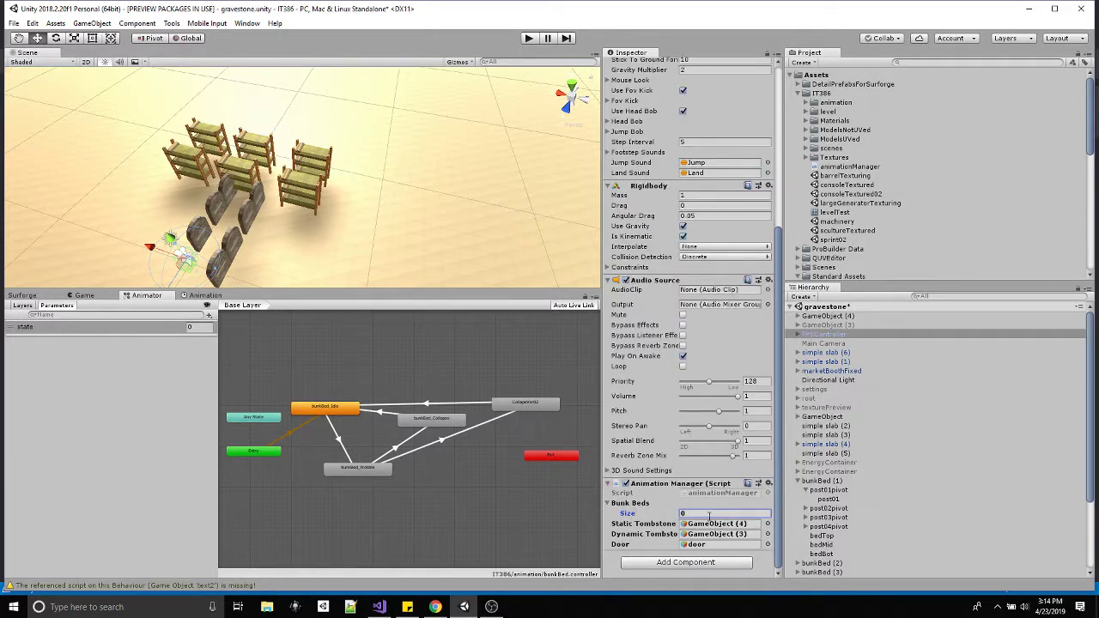
text(6)
key(Return)
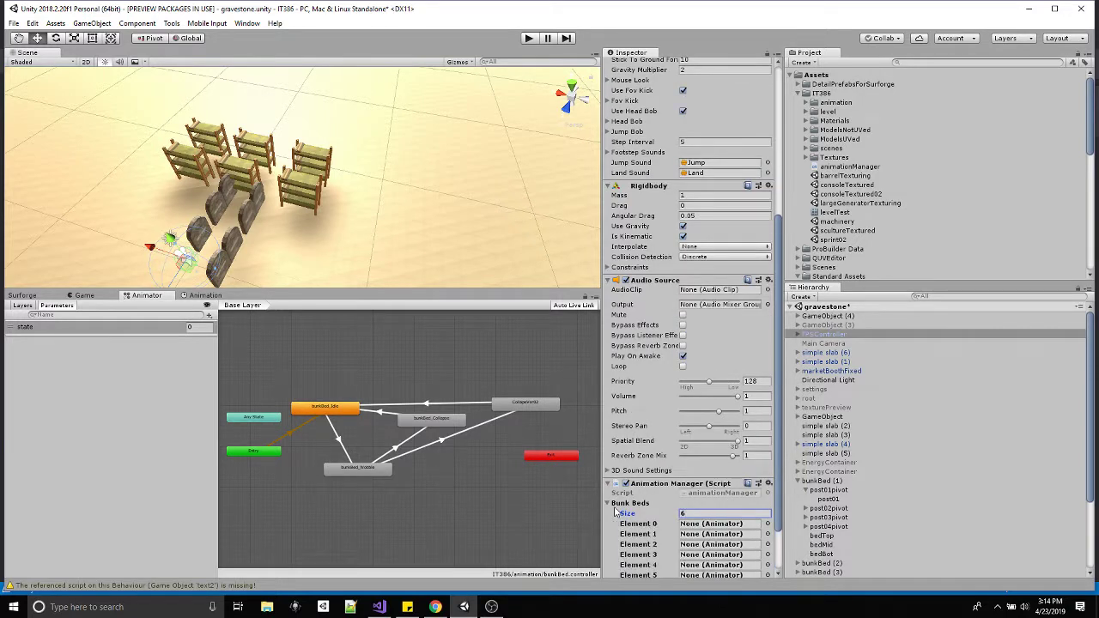
scroll(750, 512, down, 2)
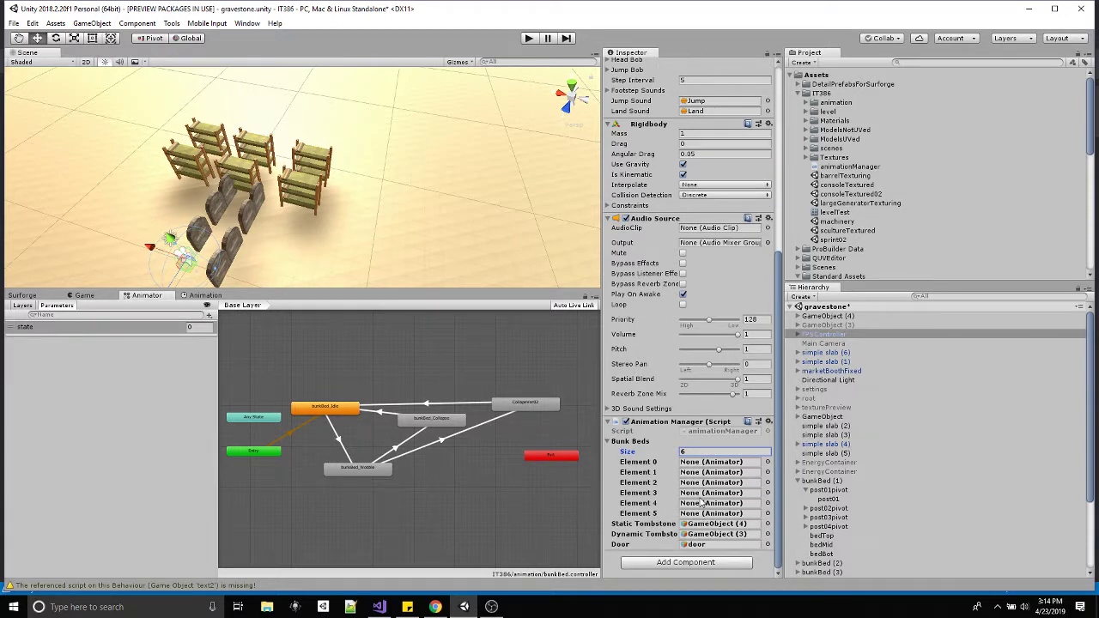
Assign bunkBed (1) through bunkBed (6) from the scene to Elements 0 through 5 of the Bunk Beds array
scroll(870, 487, down, 3)
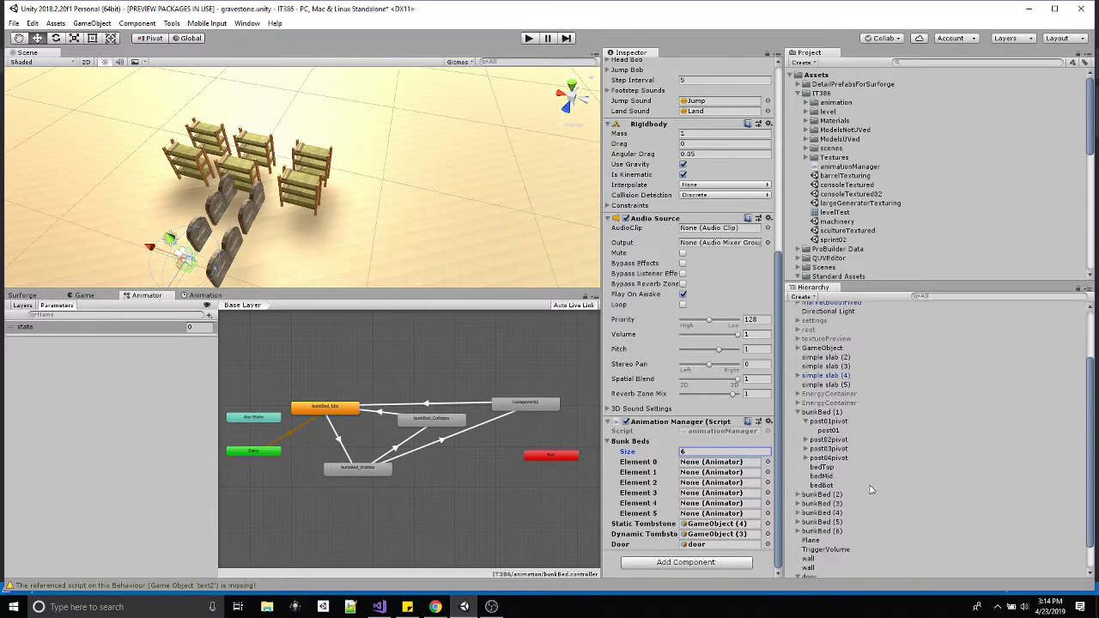
click(798, 412)
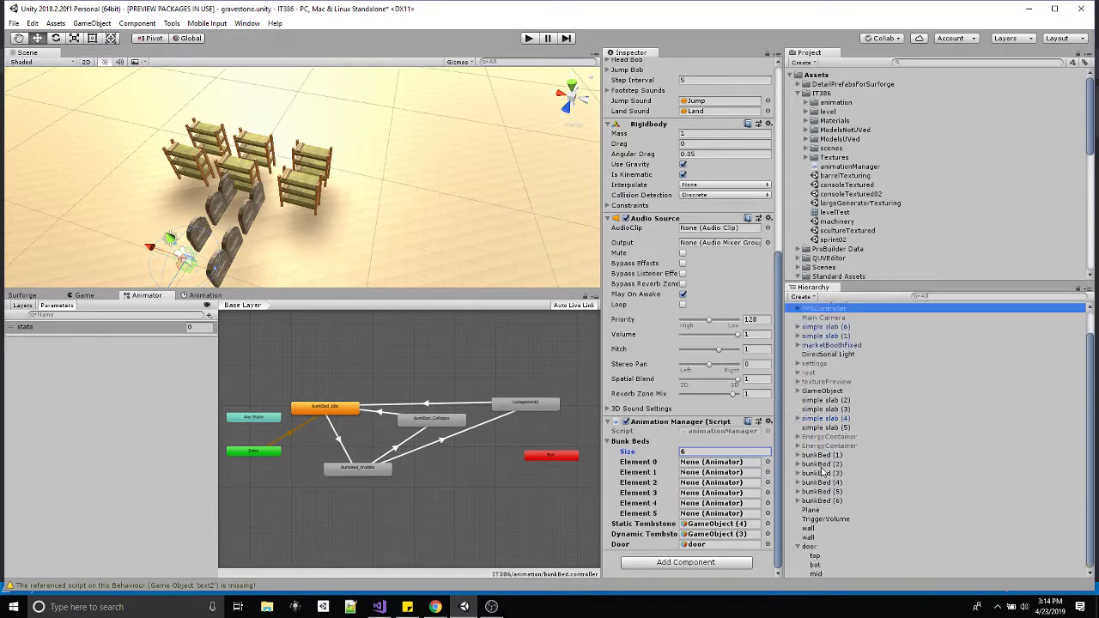
drag(822, 457, 721, 472)
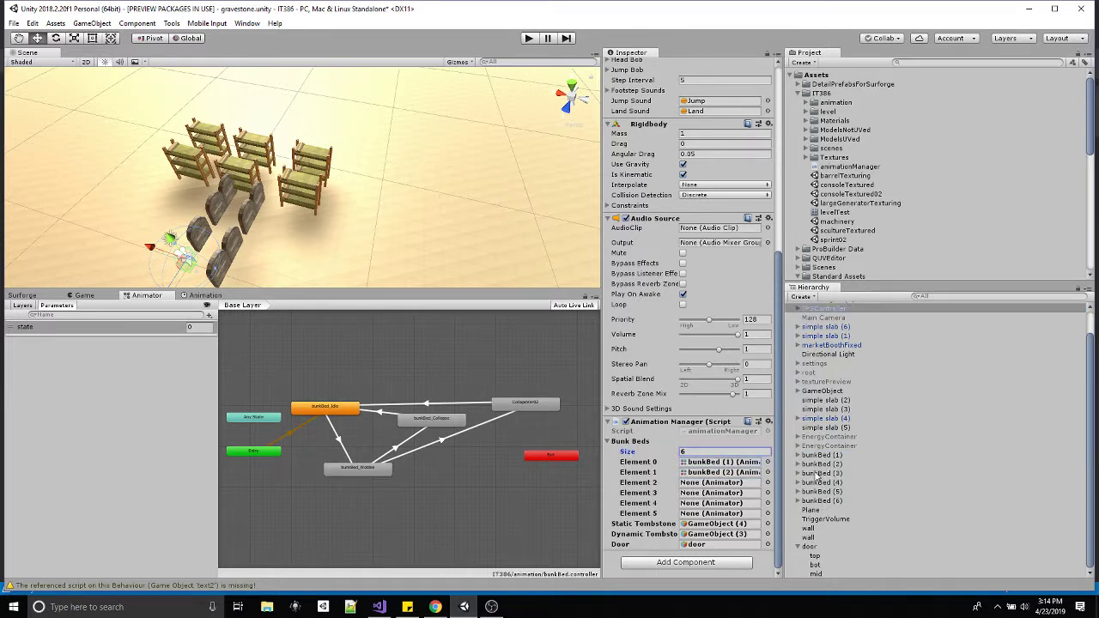
drag(817, 477, 721, 483)
drag(821, 483, 721, 503)
click(788, 501)
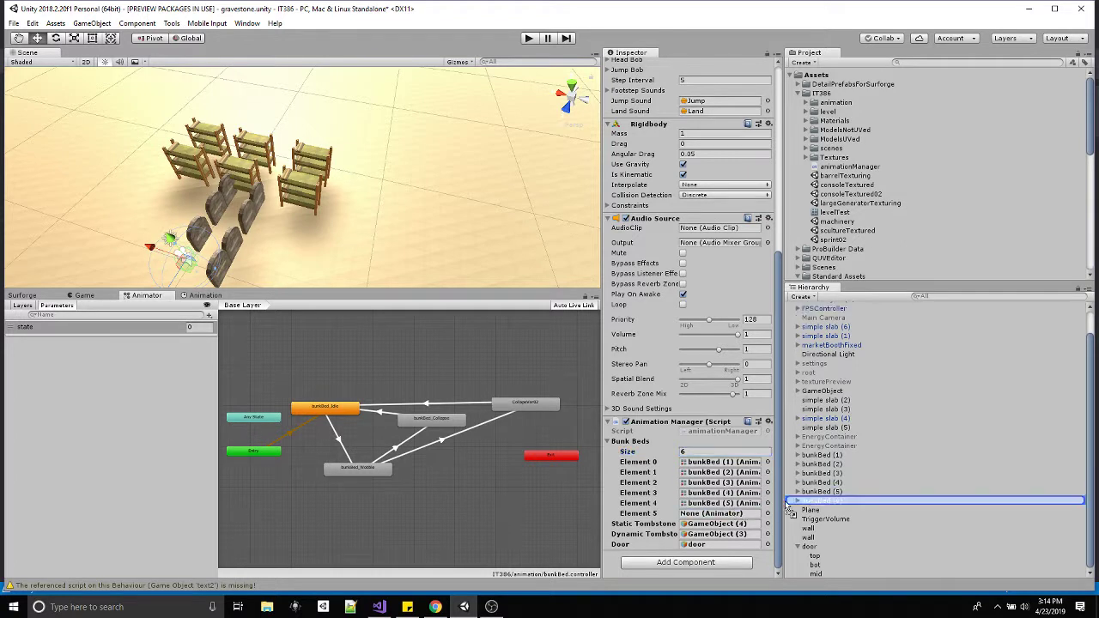
drag(790, 510, 721, 514)
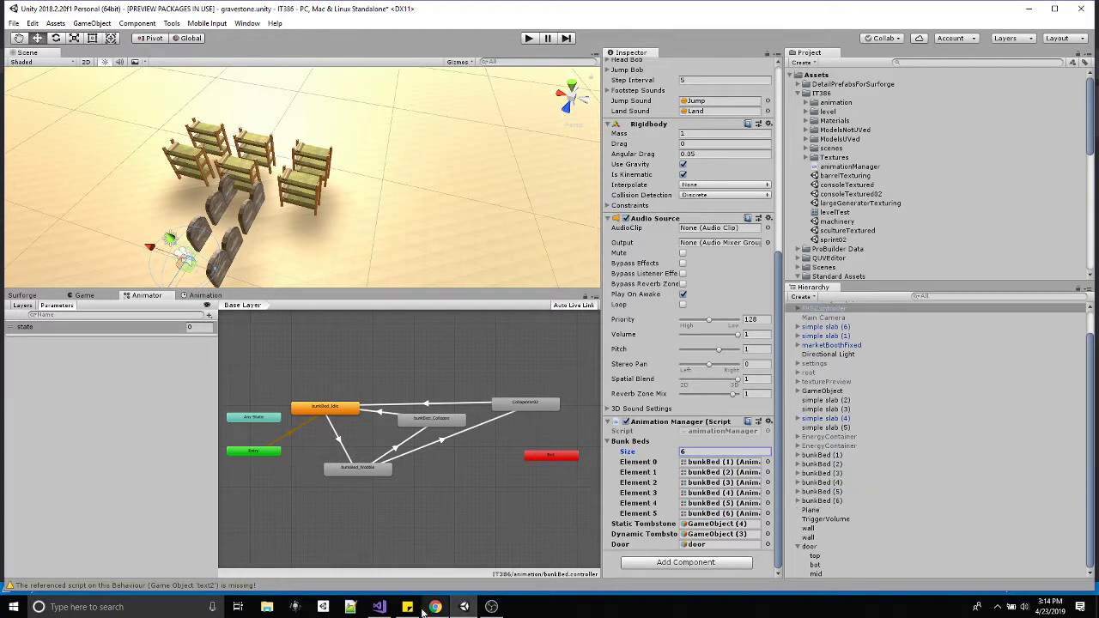
Switch to Visual Studio and examine the Update() method's Alpha0, Alpha1 and Alpha2 key checks that set the beds' state
click(379, 607)
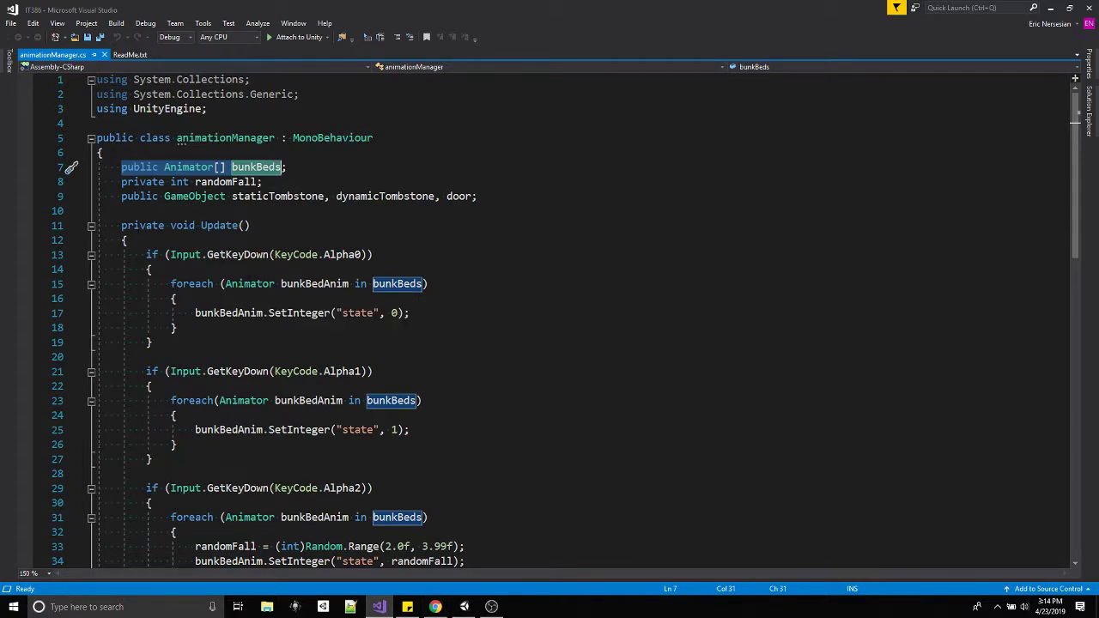
click(120, 225)
drag(121, 225, 250, 225)
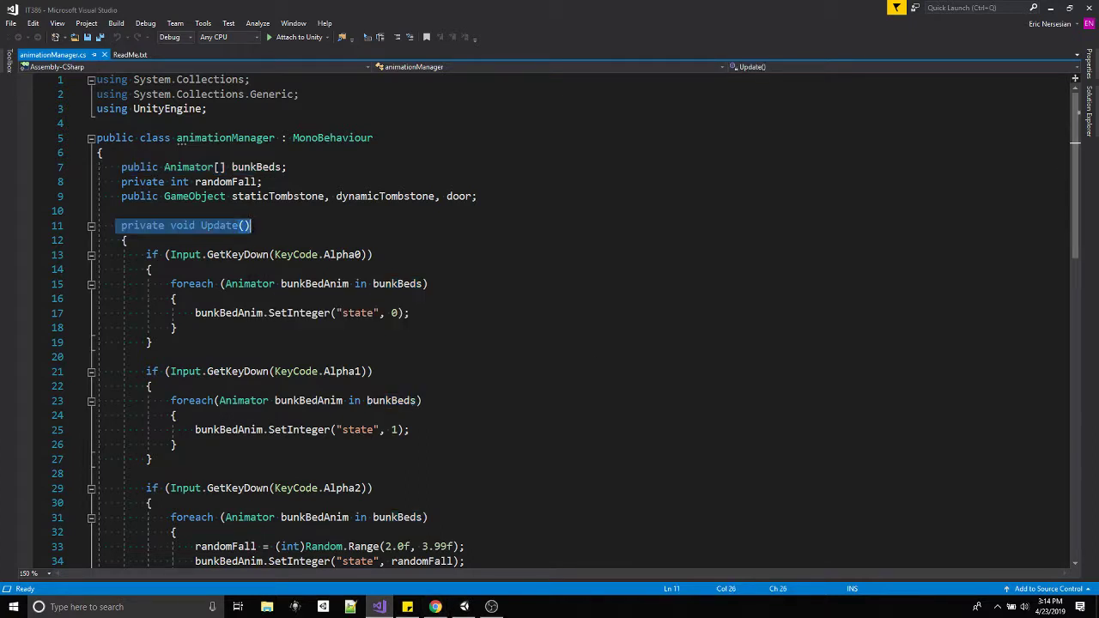
scroll(180, 464, down, 3)
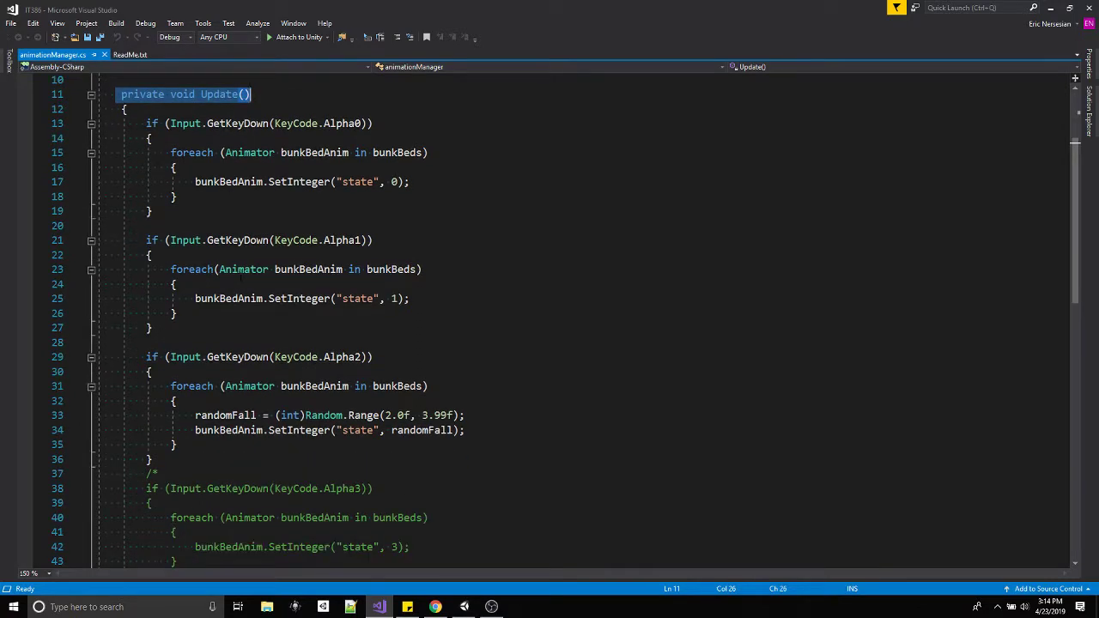
drag(180, 463, 145, 123)
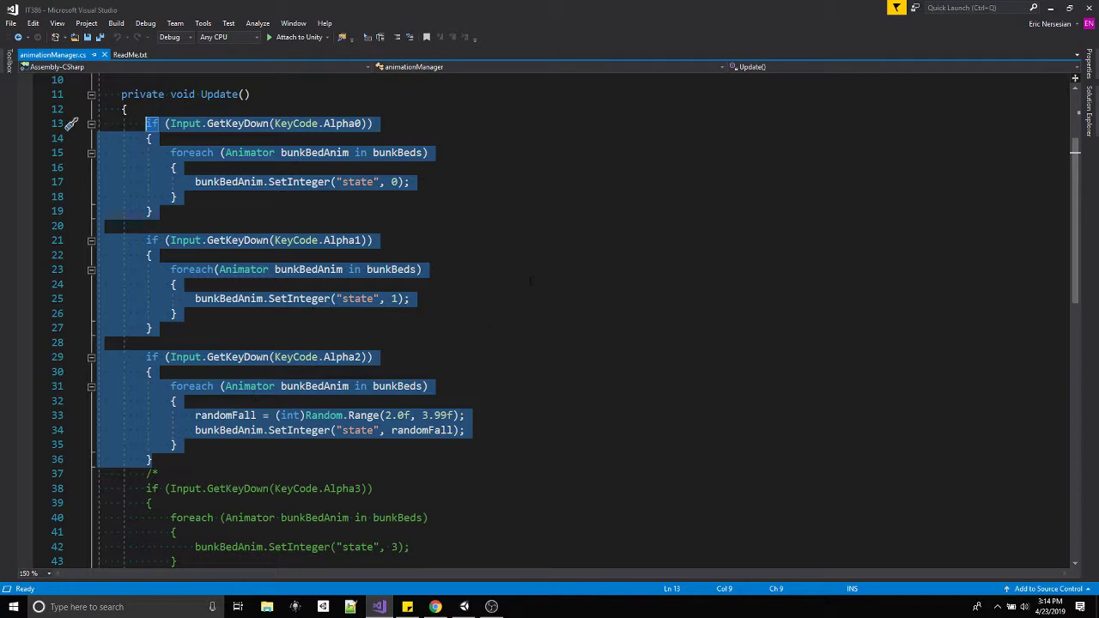
Clear the key code in the first GetKeyDown condition, browse the suggested KeyCode values and pick Alpha0
click(284, 182)
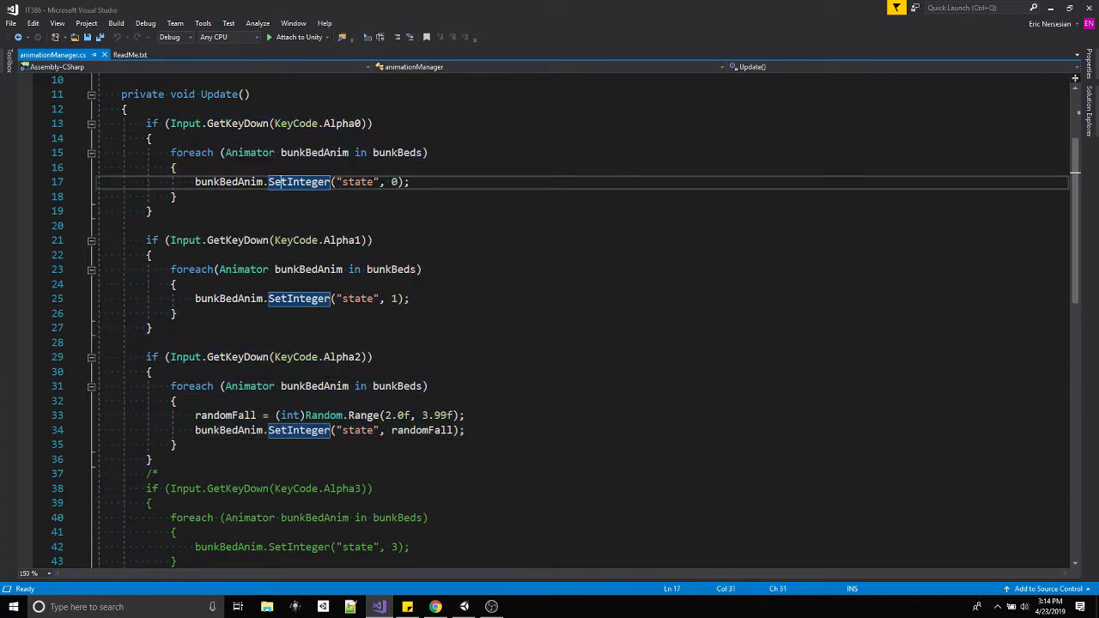
scroll(190, 257, up, 3)
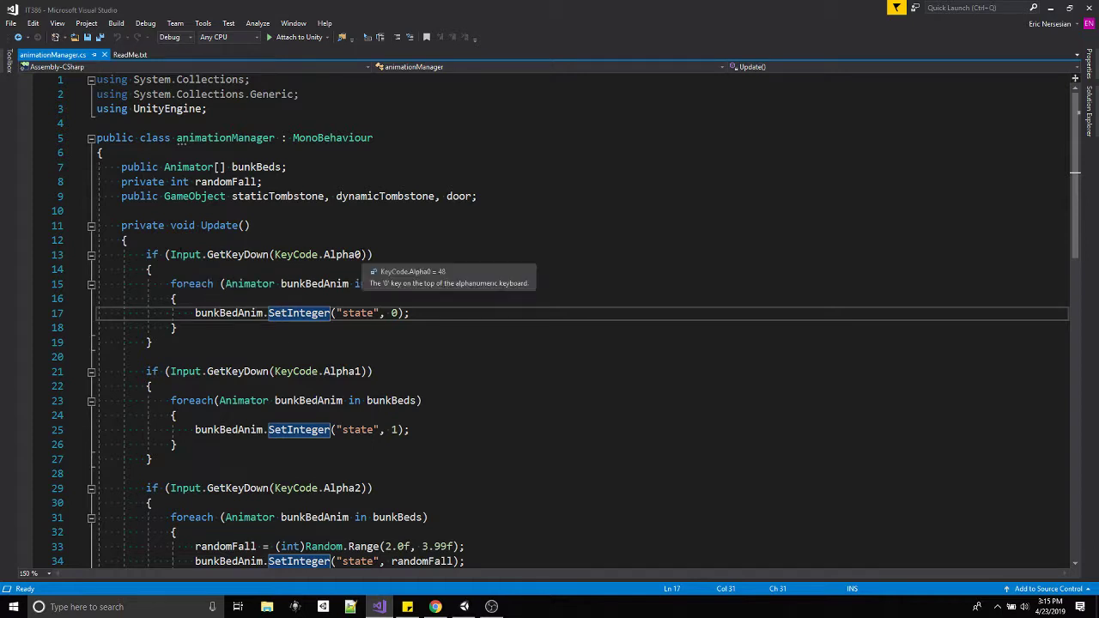
click(361, 254)
key(BackSpace)
key(BackSpace)
key(BackSpace)
key(BackSpace)
key(BackSpace)
key(BackSpace)
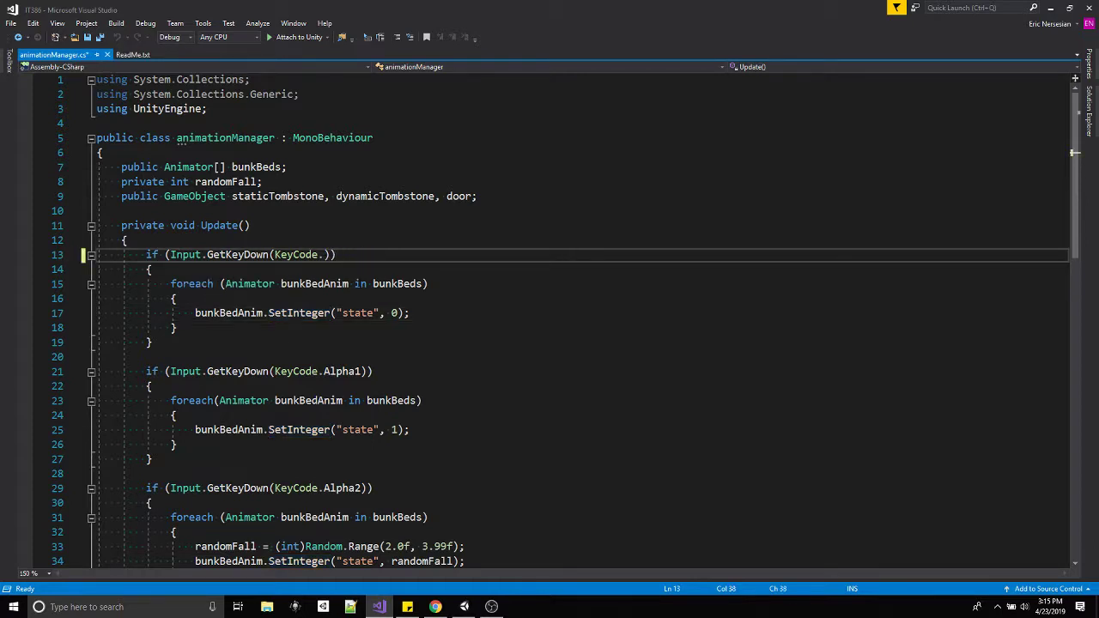
key(ctrl+space)
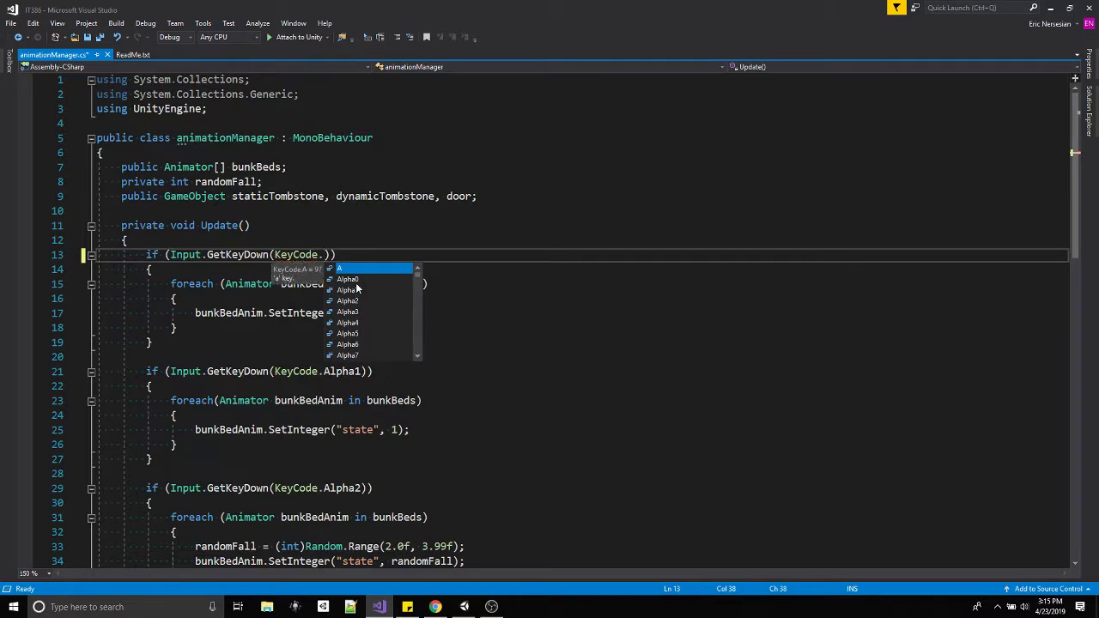
scroll(365, 301, down, 10)
scroll(369, 330, down, 15)
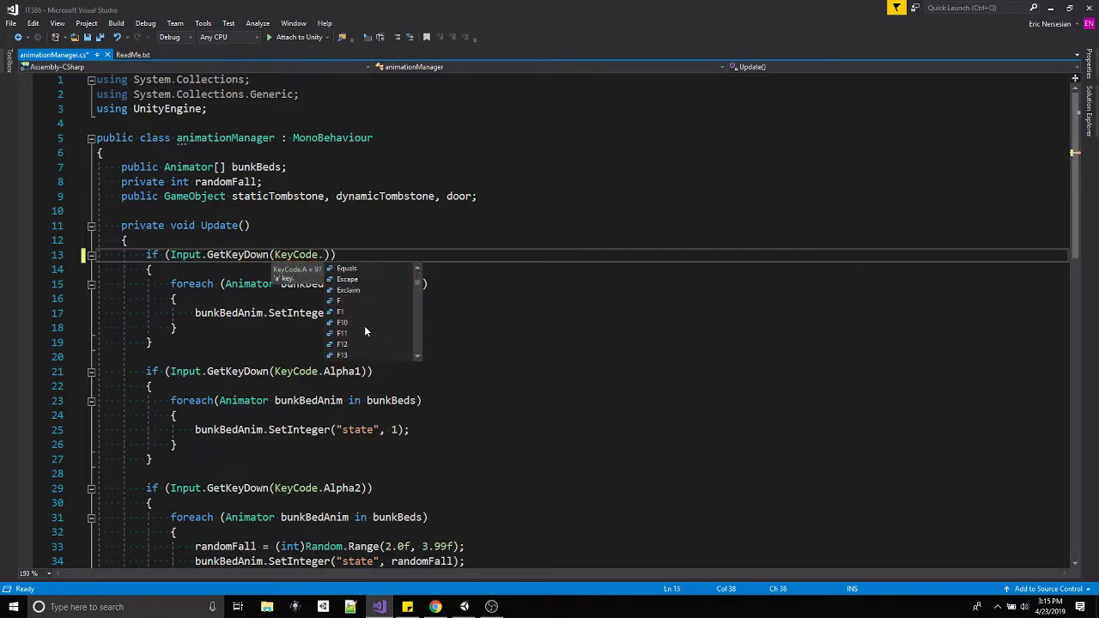
scroll(371, 333, up, 20)
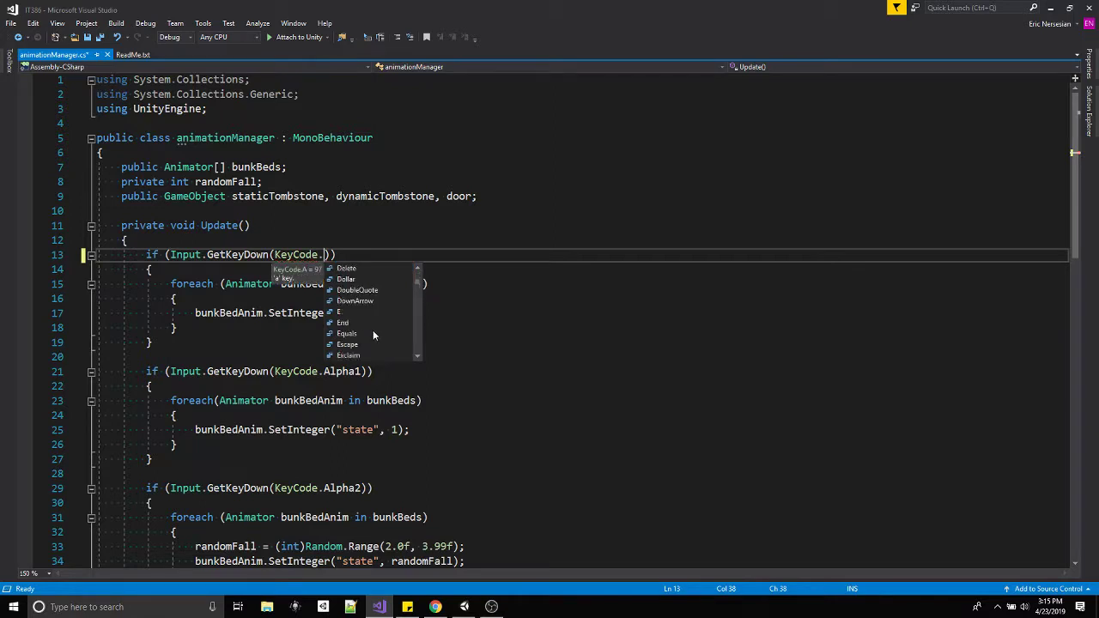
click(348, 280)
double_click(348, 280)
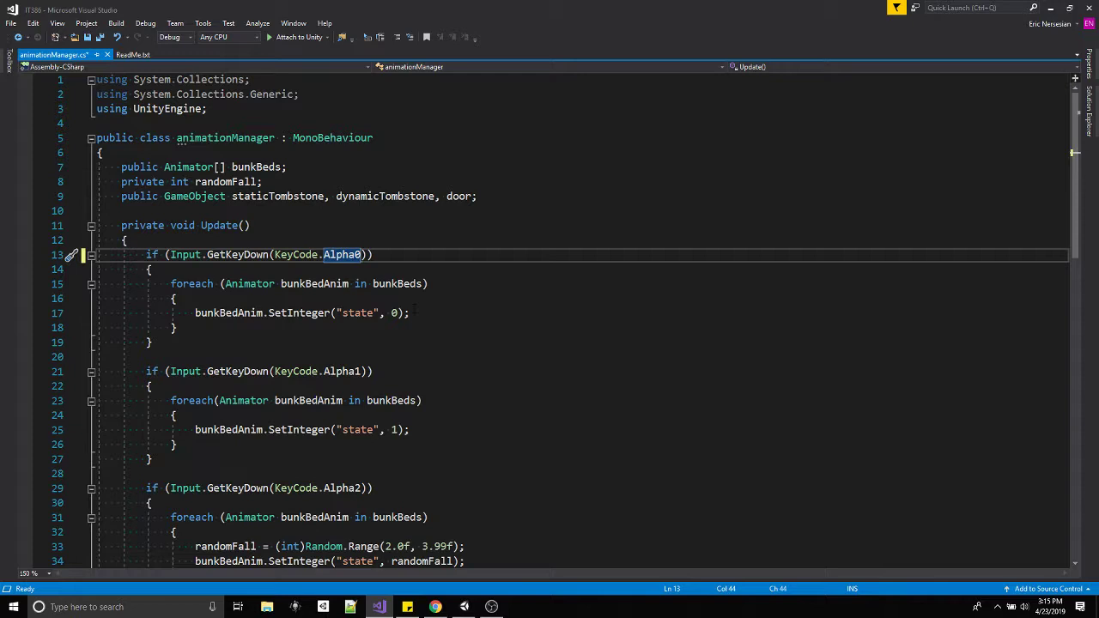
Examine the foreach loops and the state values they set for the Alpha0, Alpha1 and Alpha2 keys
scroll(415, 310, down, 2)
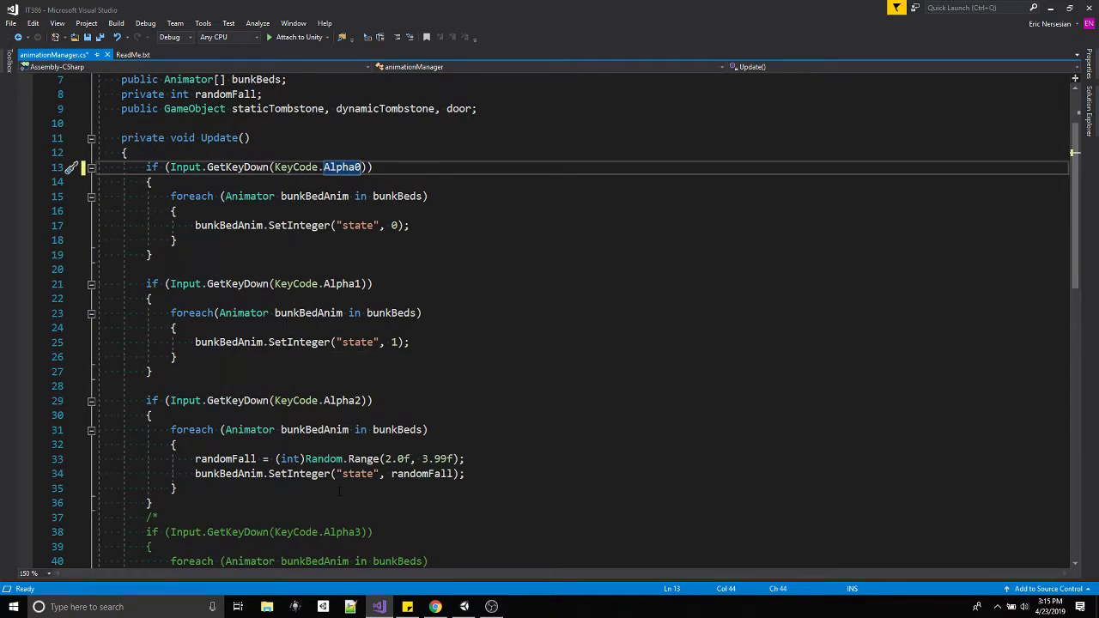
scroll(177, 327, up, 2)
drag(177, 328, 171, 284)
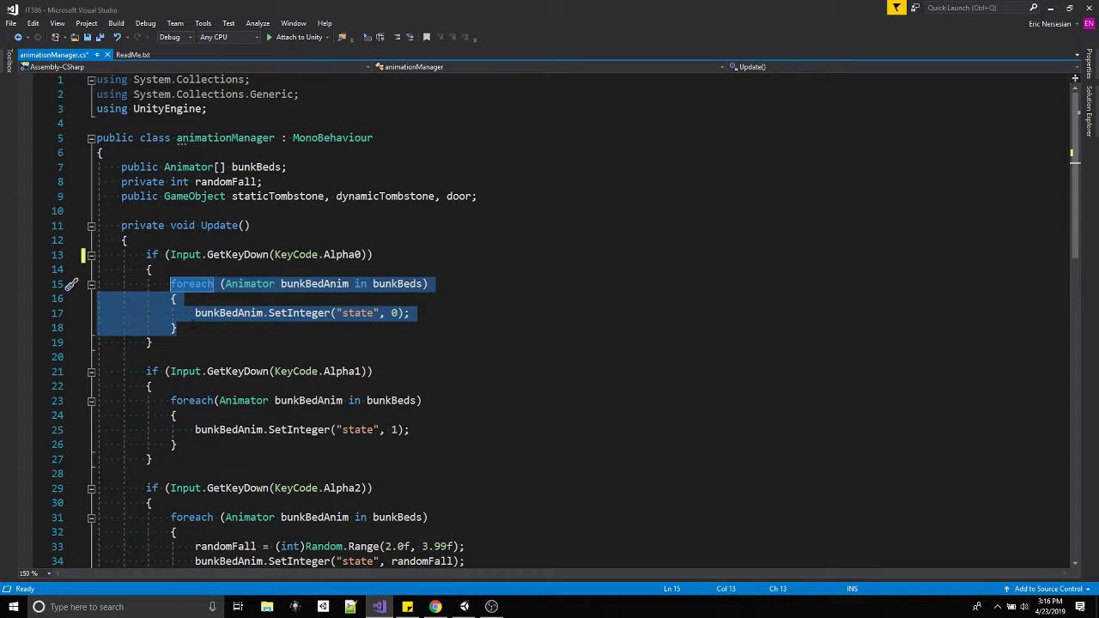
click(177, 327)
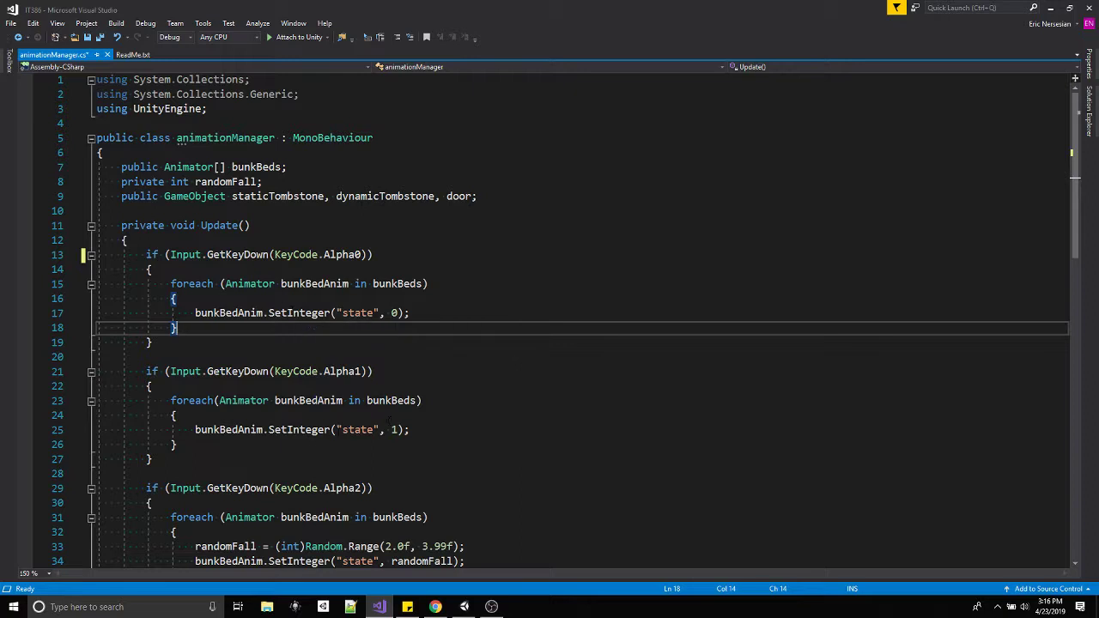
drag(335, 430, 410, 429)
scroll(410, 429, down, 2)
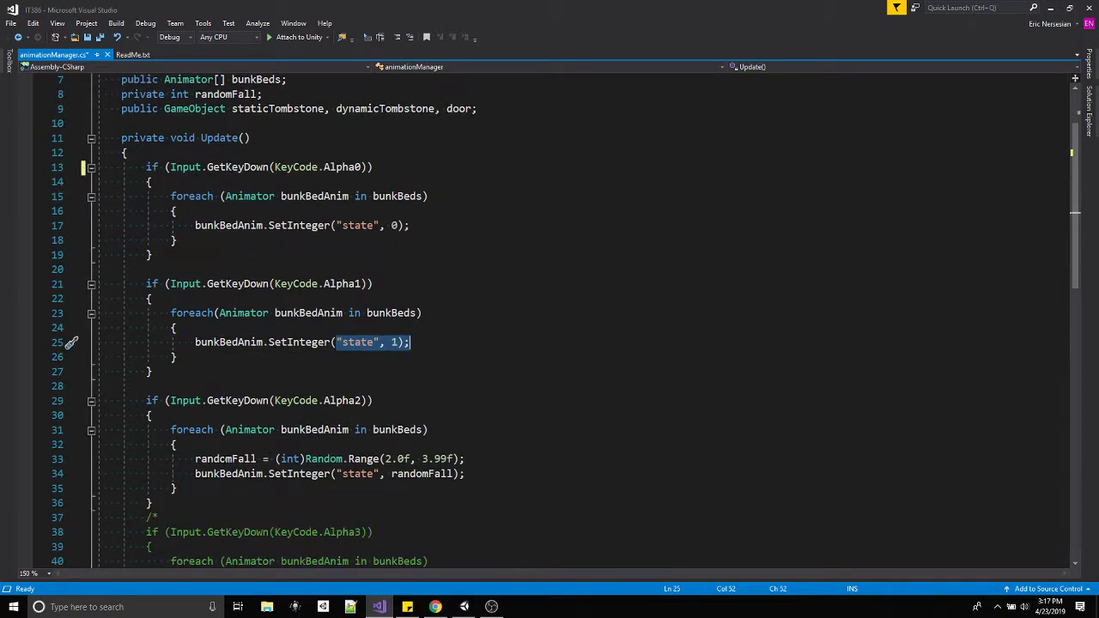
drag(195, 458, 464, 474)
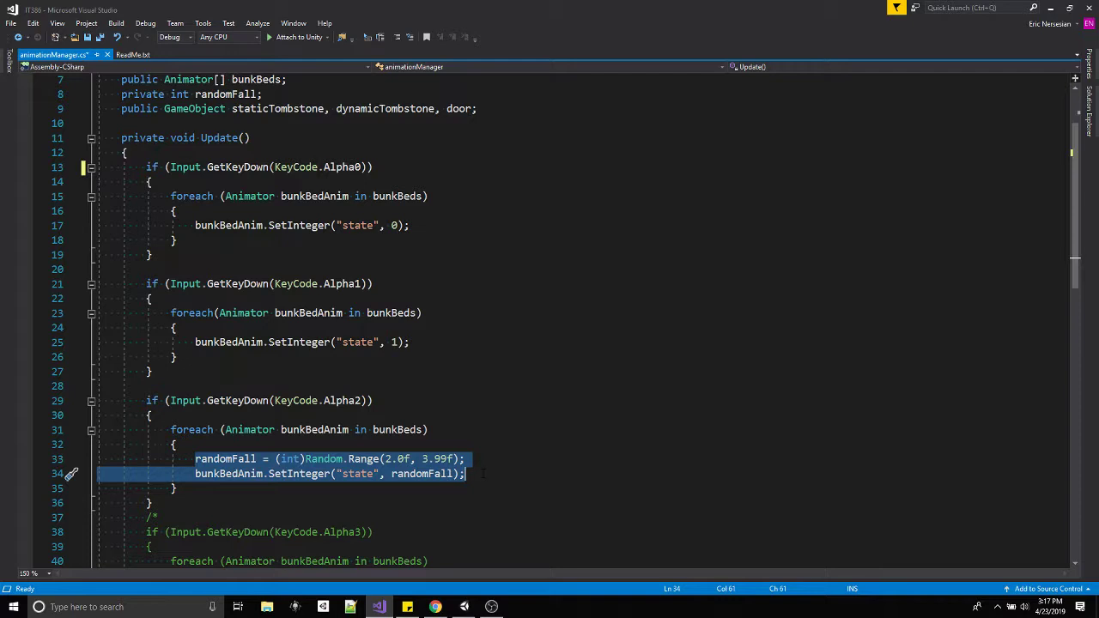
In the Alpha2 block, comment out the randomFall assignment, make SetInteger set "state" to 2 with randomFall commented out, and save the script
scroll(550, 344, down, 2)
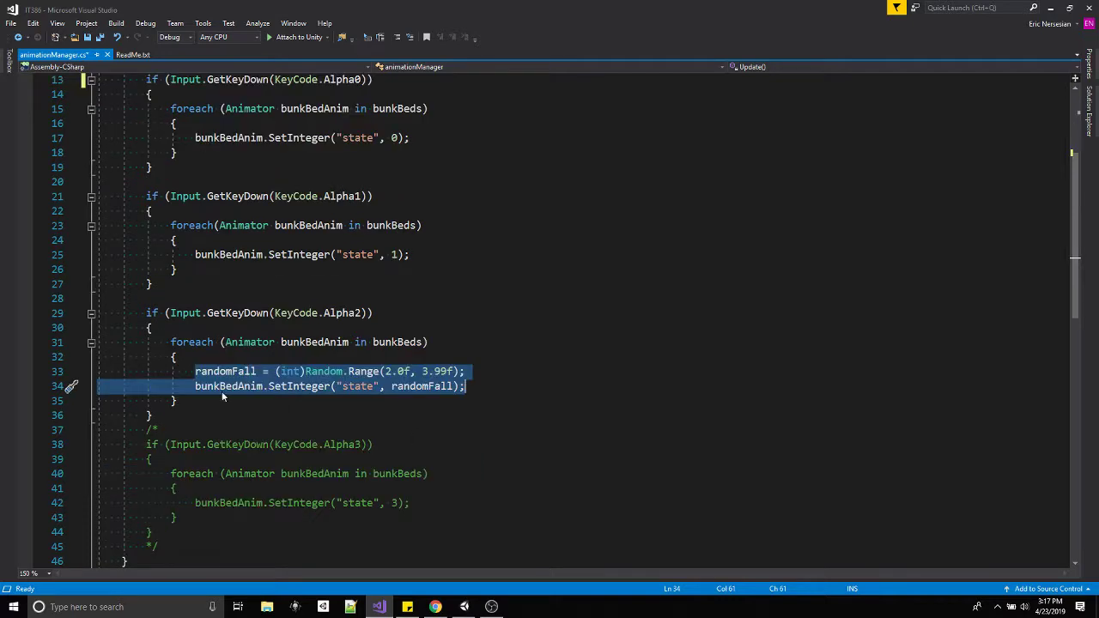
click(195, 371)
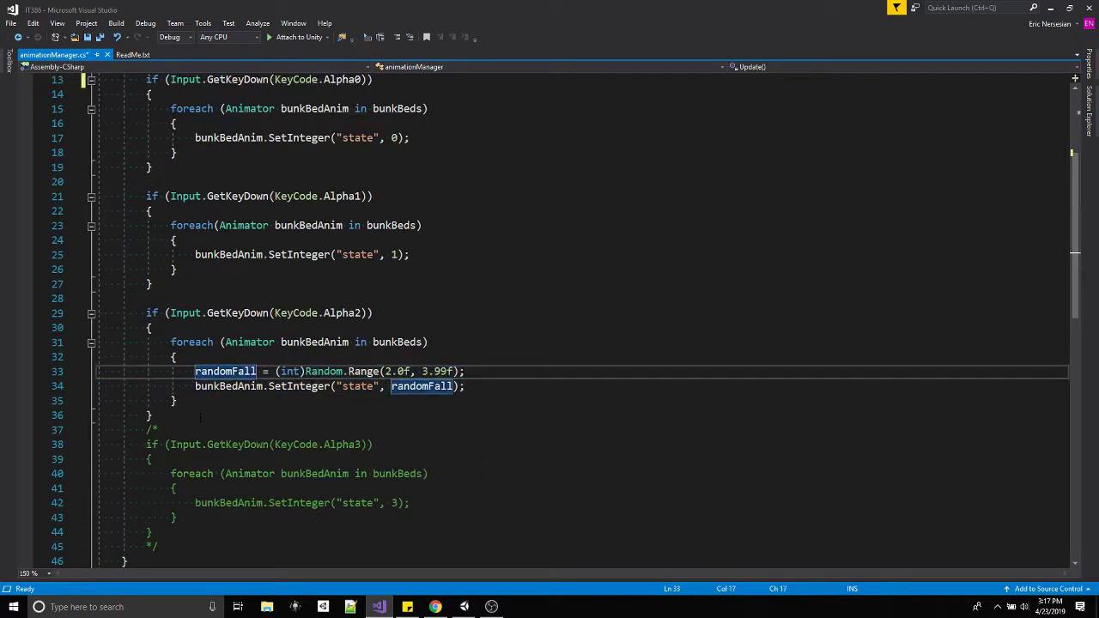
text(//)
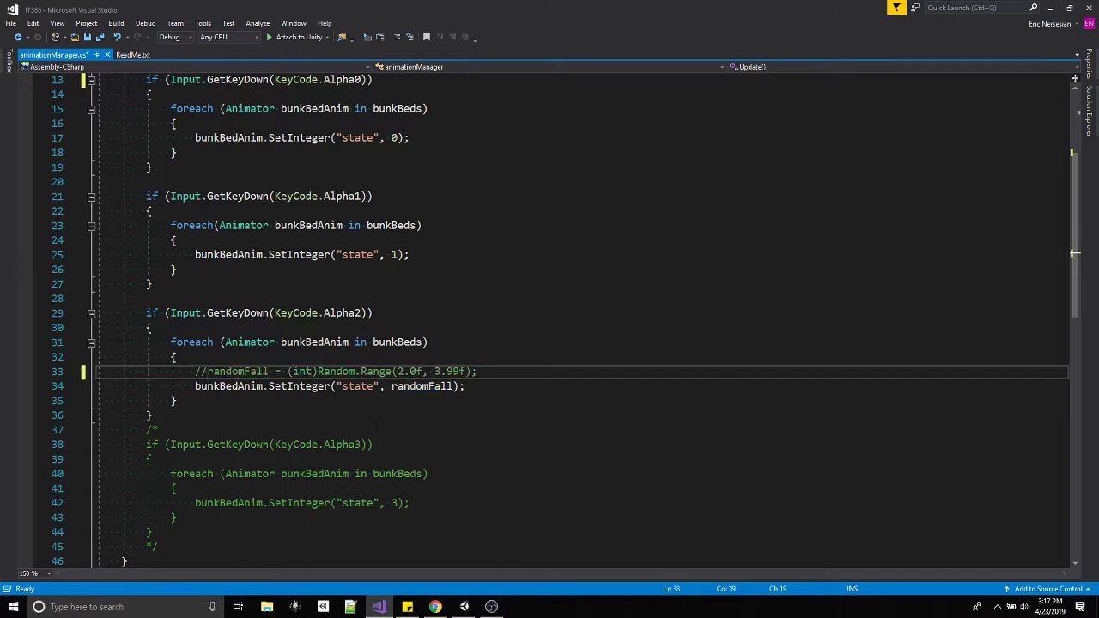
click(392, 387)
text(//)
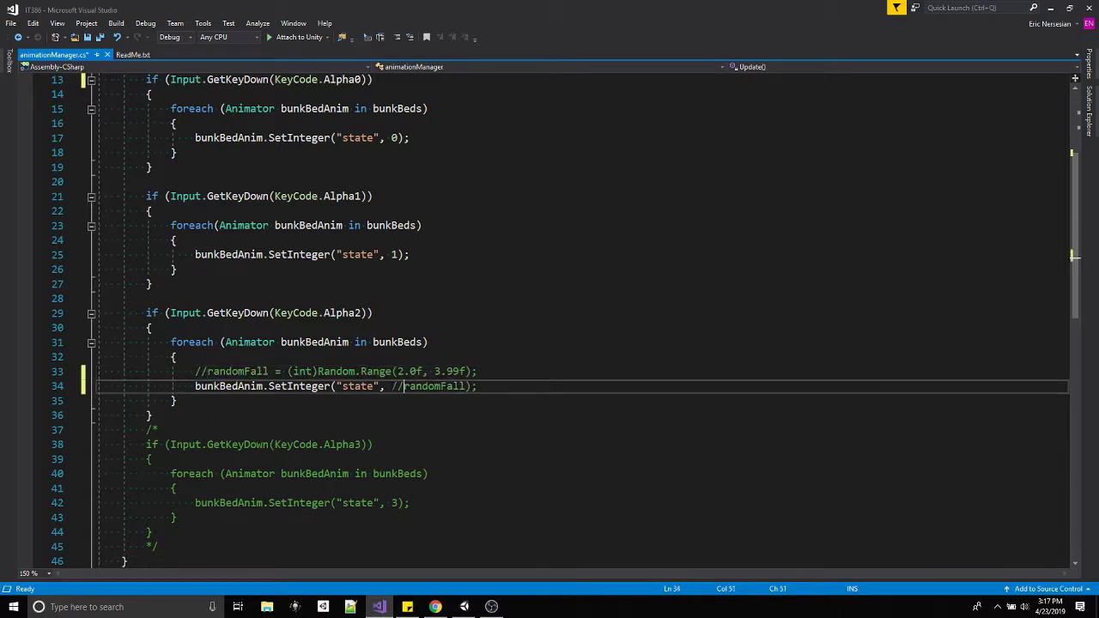
click(392, 386)
text(2);)
key(ctrl+s)
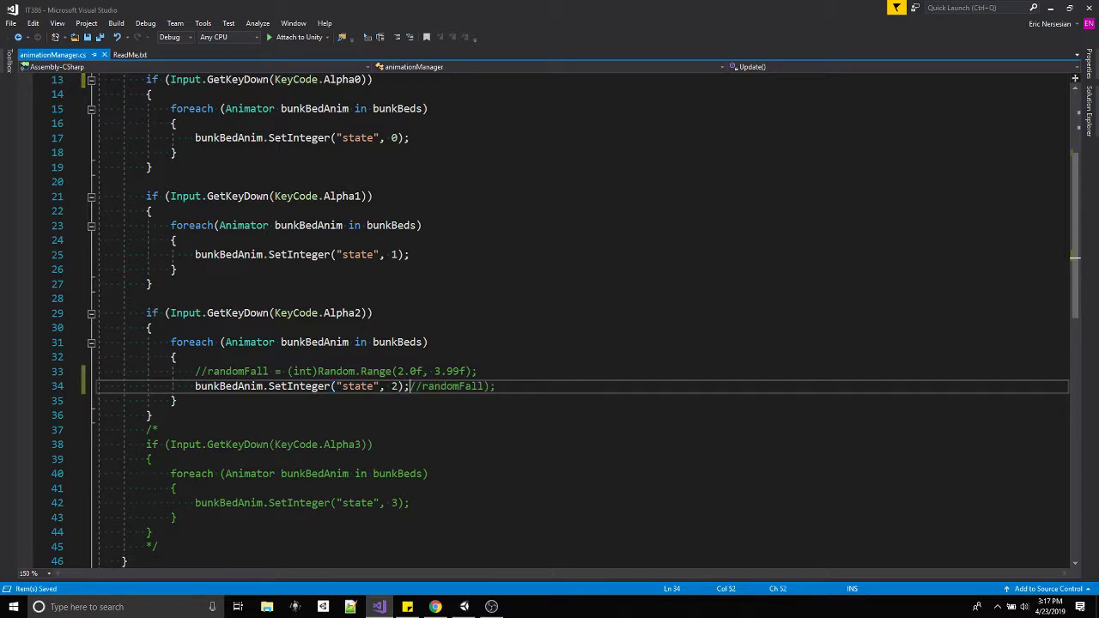
scroll(416, 238, up, 1)
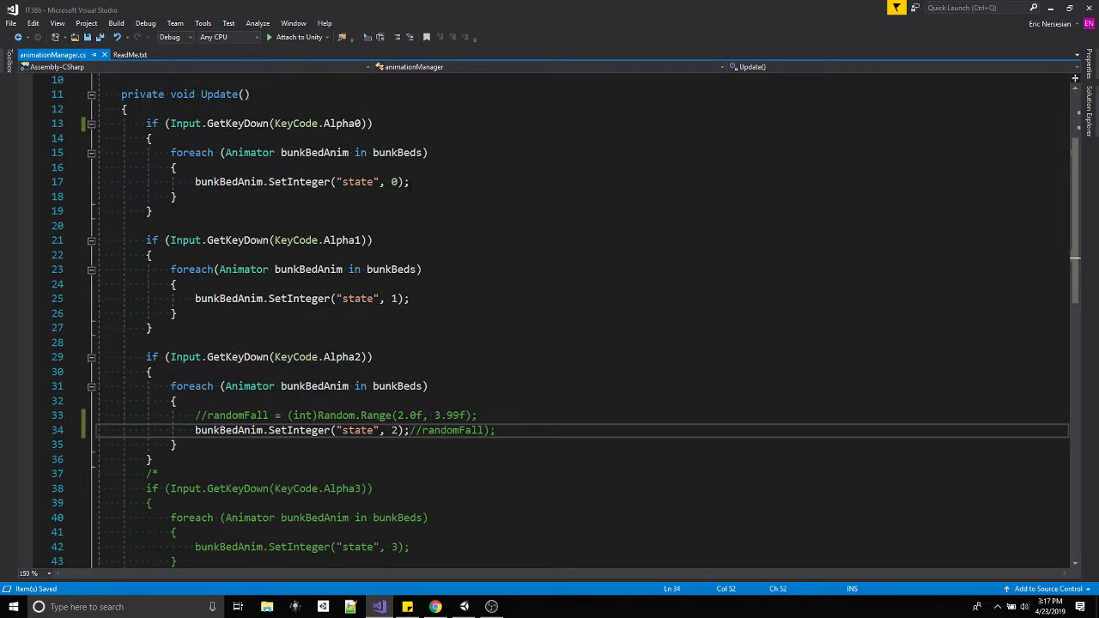
scroll(498, 293, down, 1)
scroll(499, 293, down, 8)
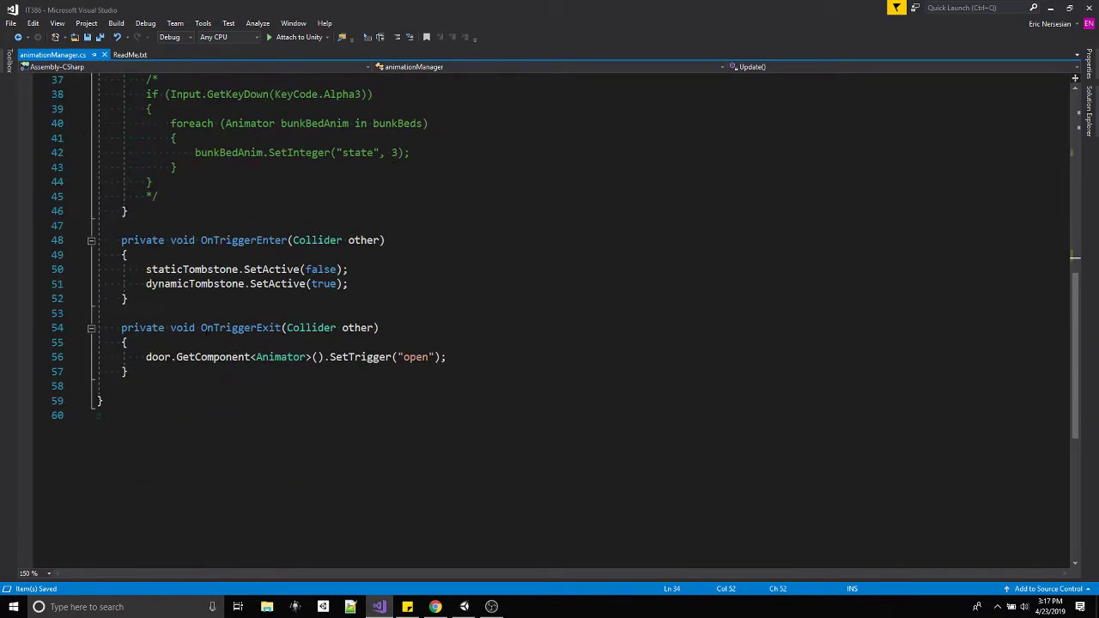
scroll(499, 293, up, 9)
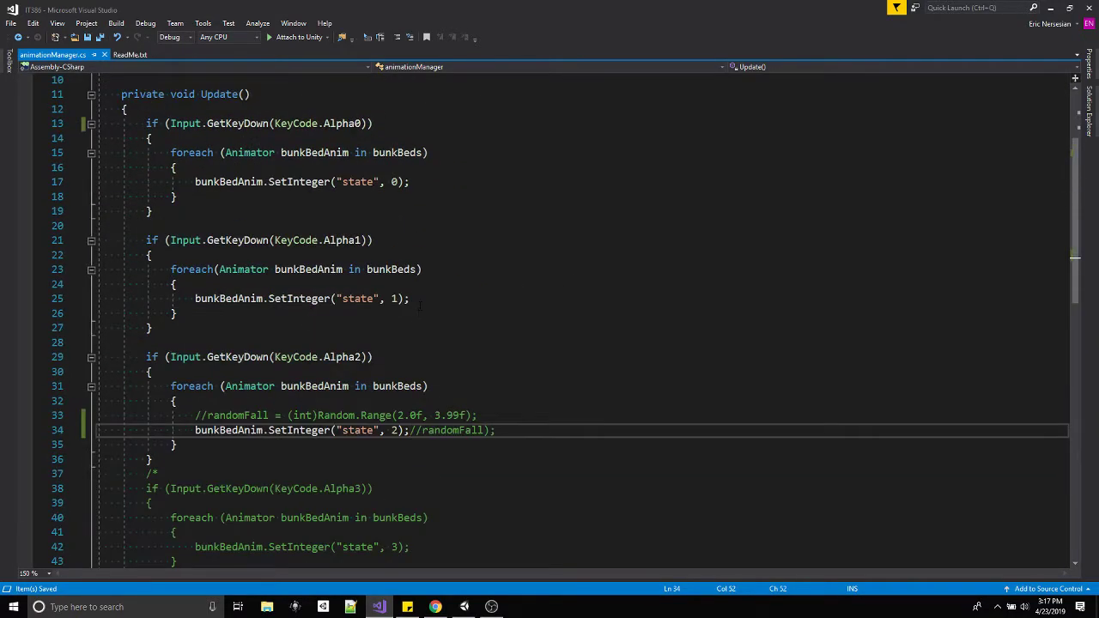
Switch to Unity, run the scene, back the player away until the bunk beds are in view, and stop play mode
click(464, 607)
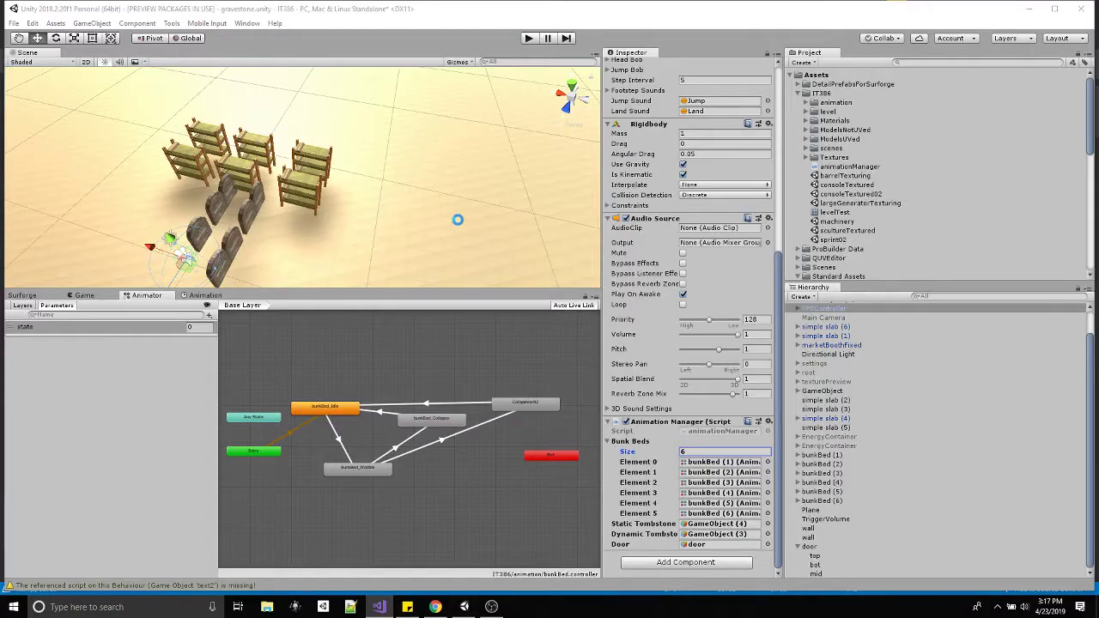
click(529, 39)
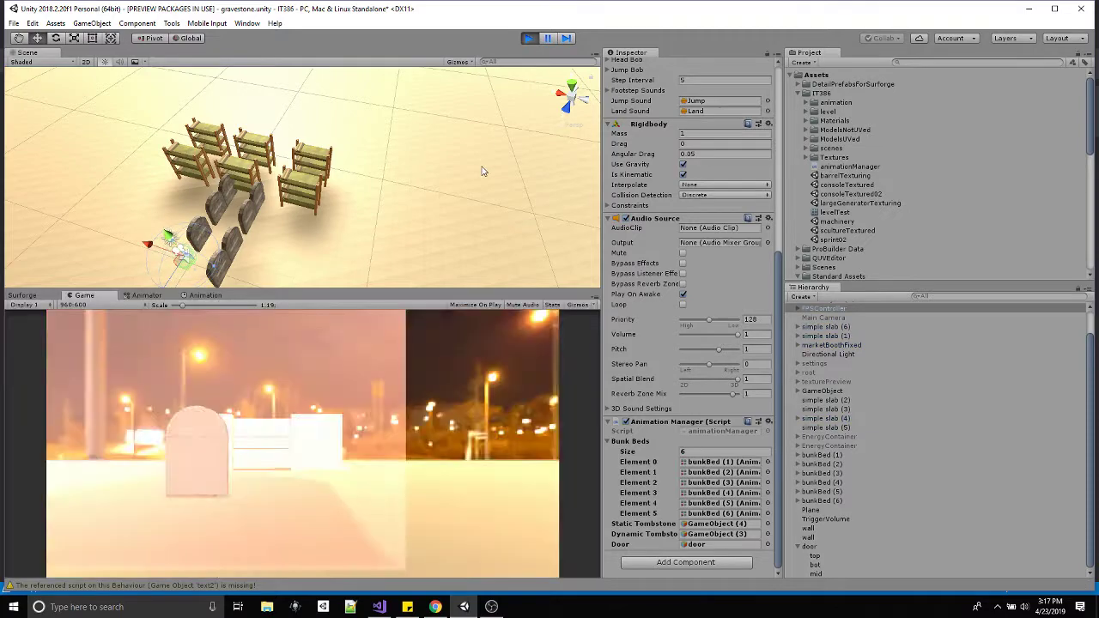
key(s)
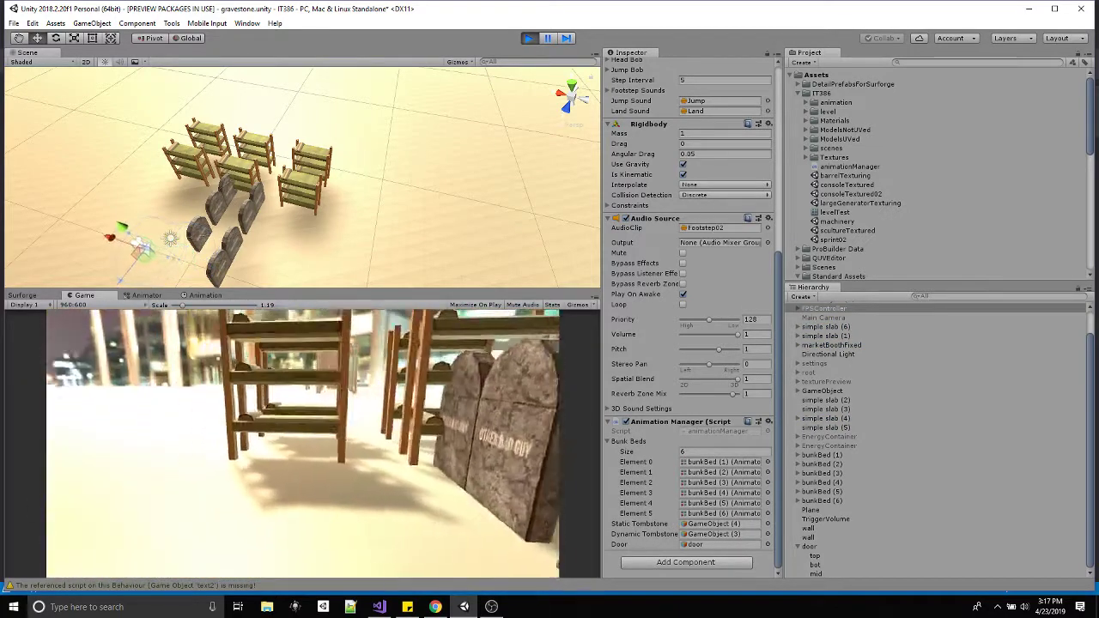
key(s)
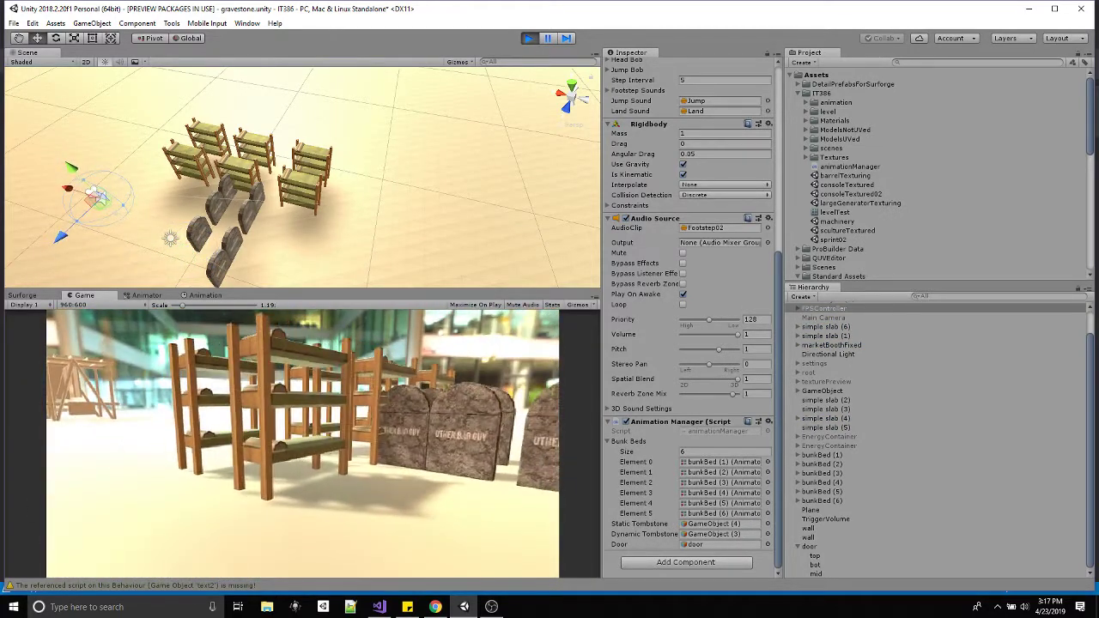
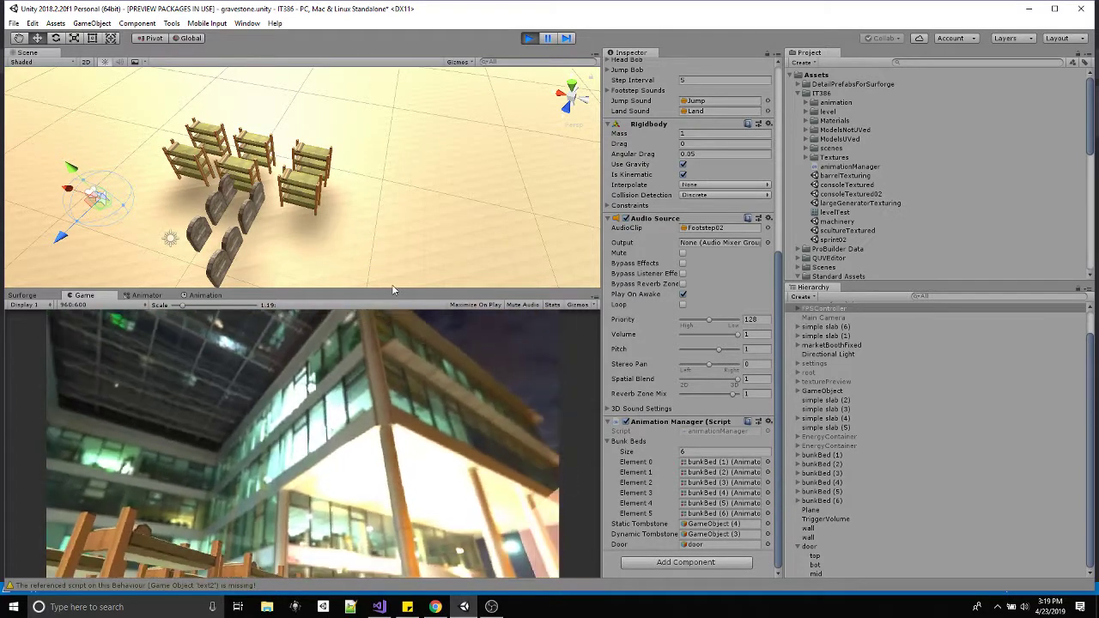
key(ctrl+p)
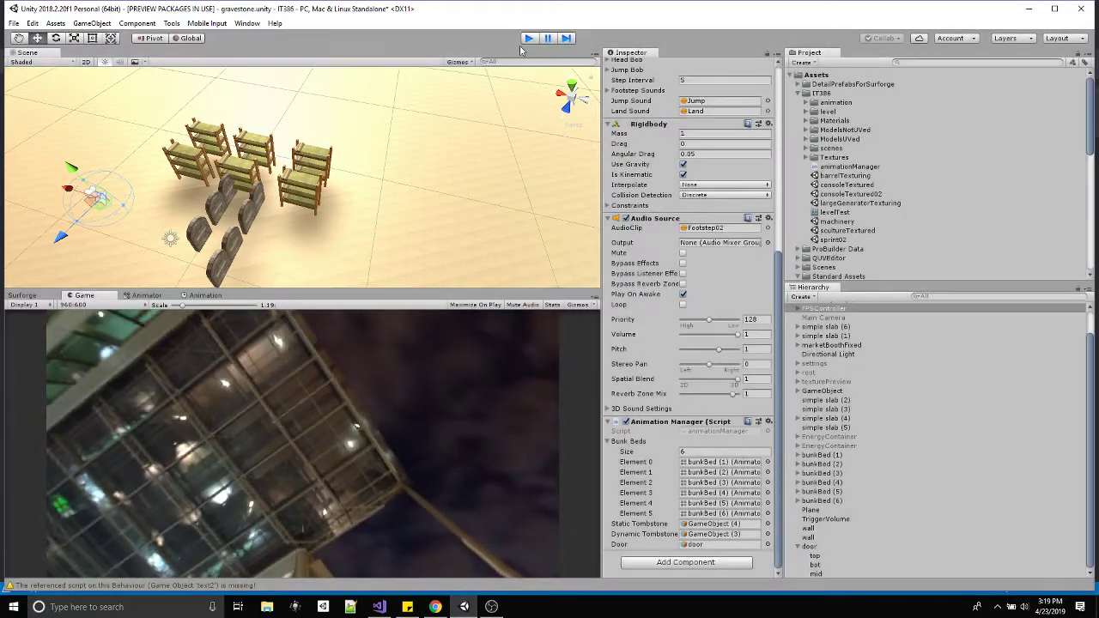
Select the translucent TriggerVolume box in the scene to inspect its components
scroll(236, 159, down, 6)
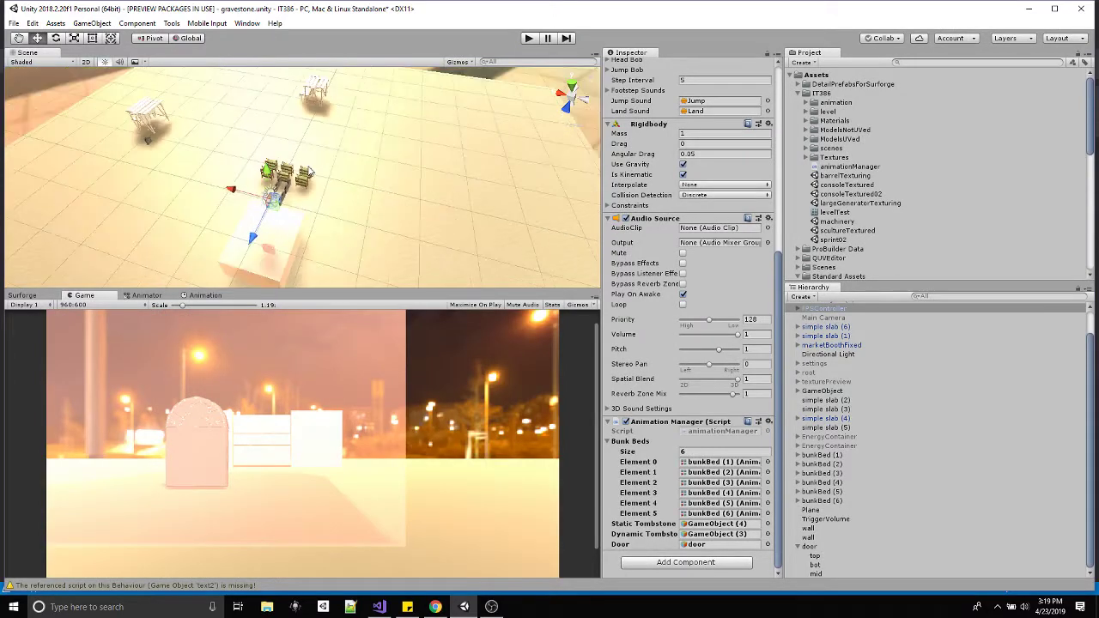
alt+drag(361, 231, 417, 163)
click(408, 155)
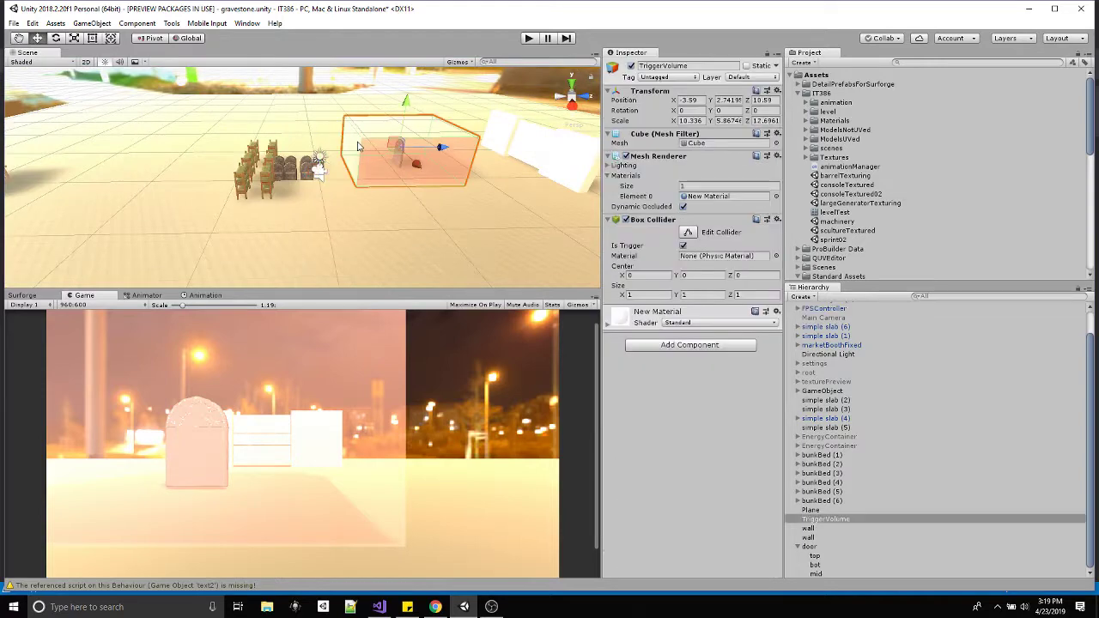
Add a 3D cube and move it onto the open floor at about X 9.42, Y -2.51, Z 4.38
click(92, 24)
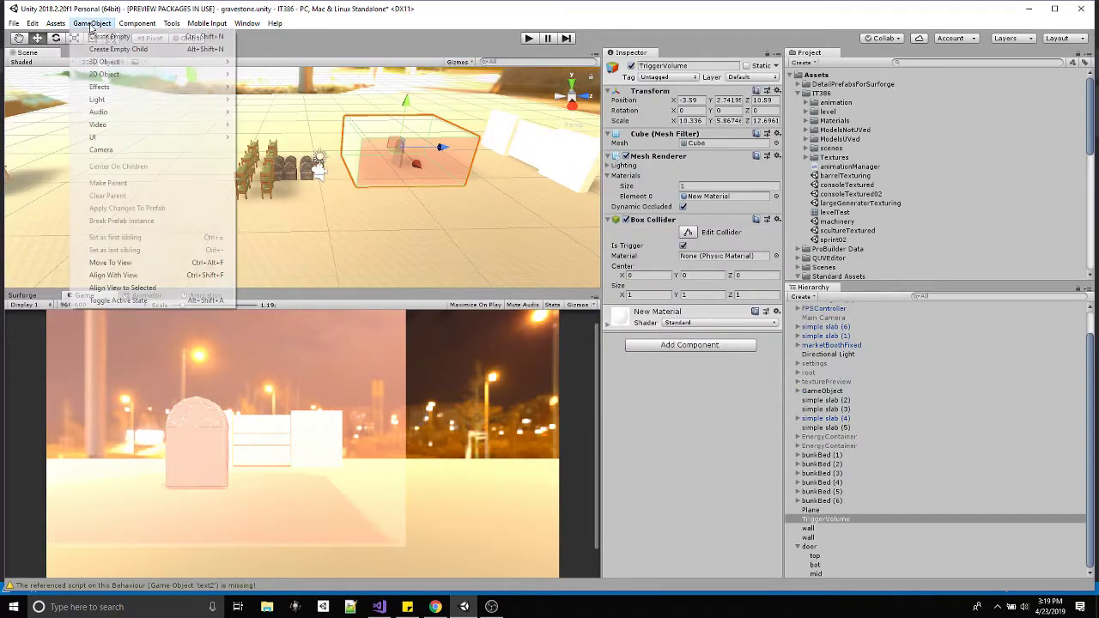
mouse_move(103, 63)
click(292, 74)
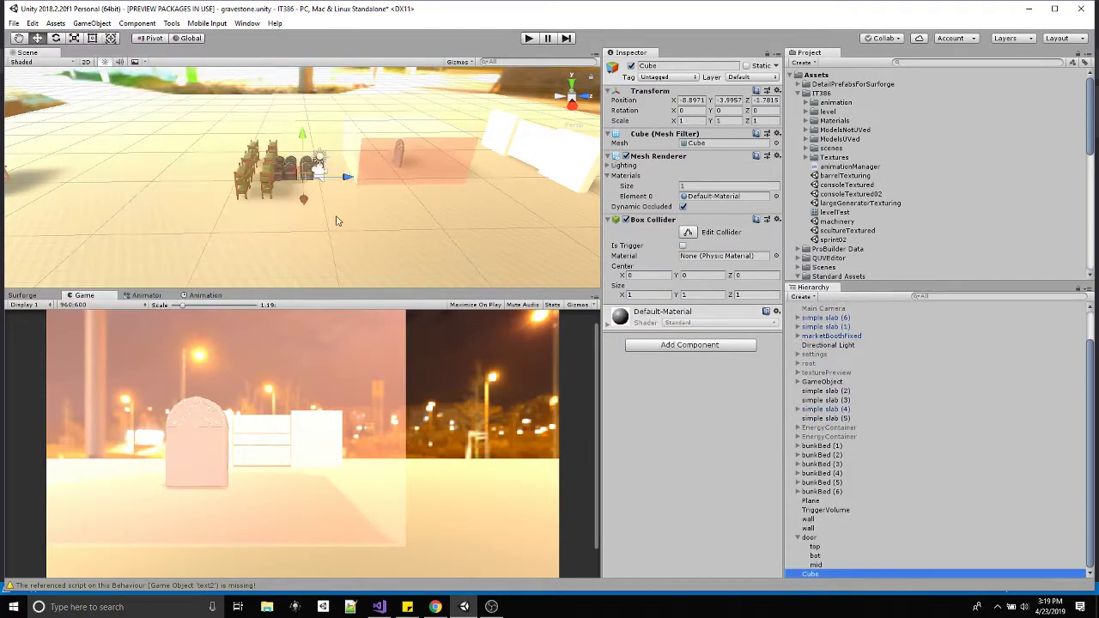
drag(303, 229, 380, 215)
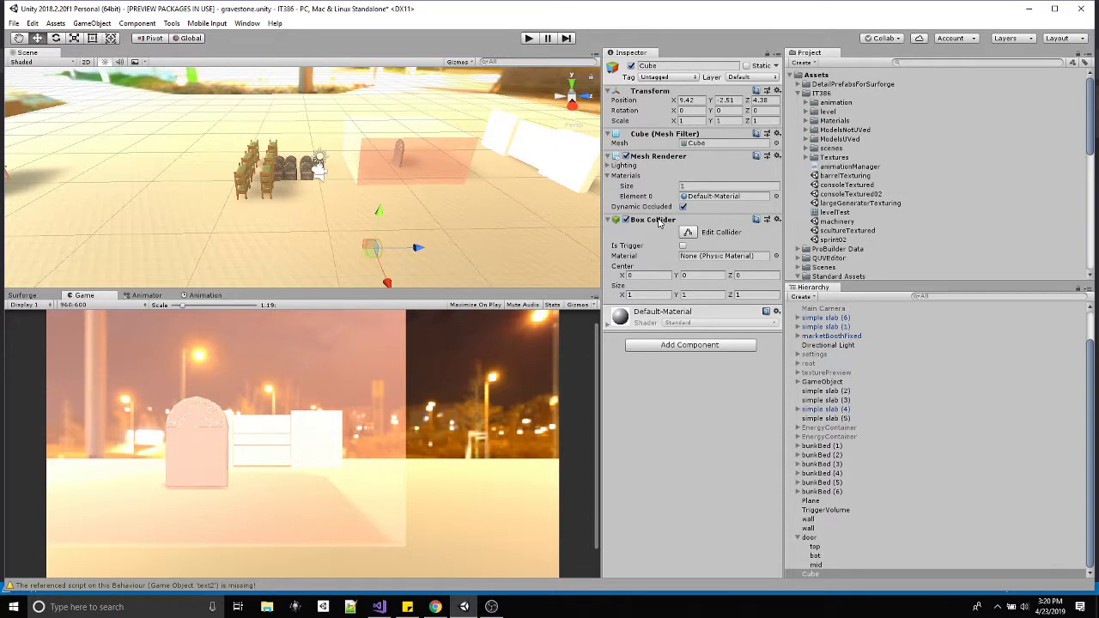
Toggle Is Trigger on the new cube's Box Collider and delete the cube
click(684, 246)
key(Delete)
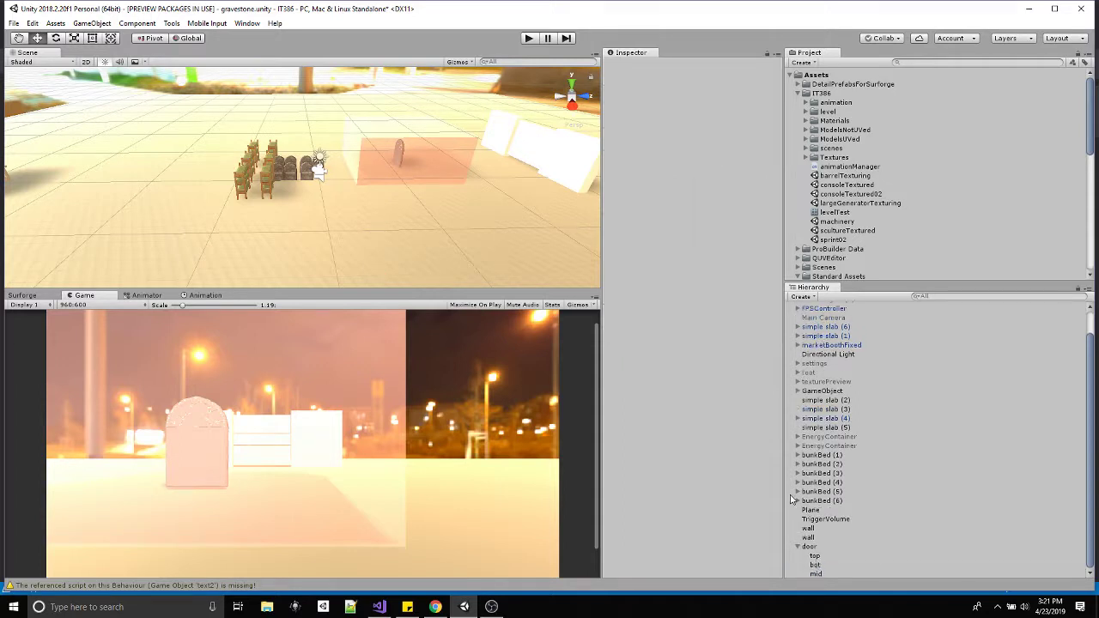
Select New Material in the Materials folder, examine its rendering mode options and open its albedo colour
click(840, 121)
click(806, 121)
click(848, 138)
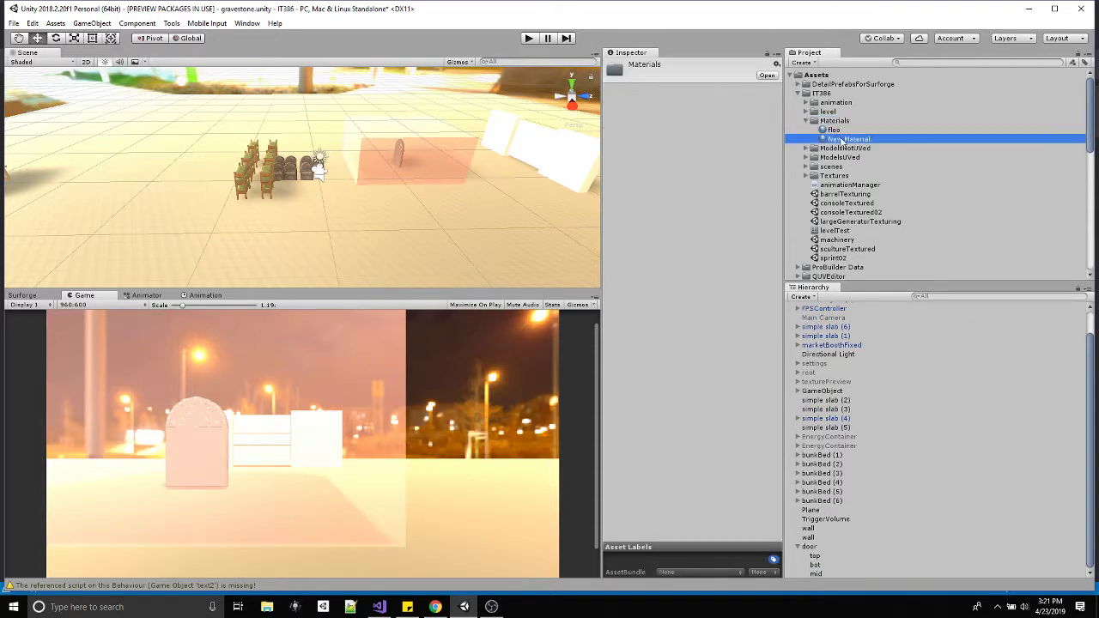
click(700, 91)
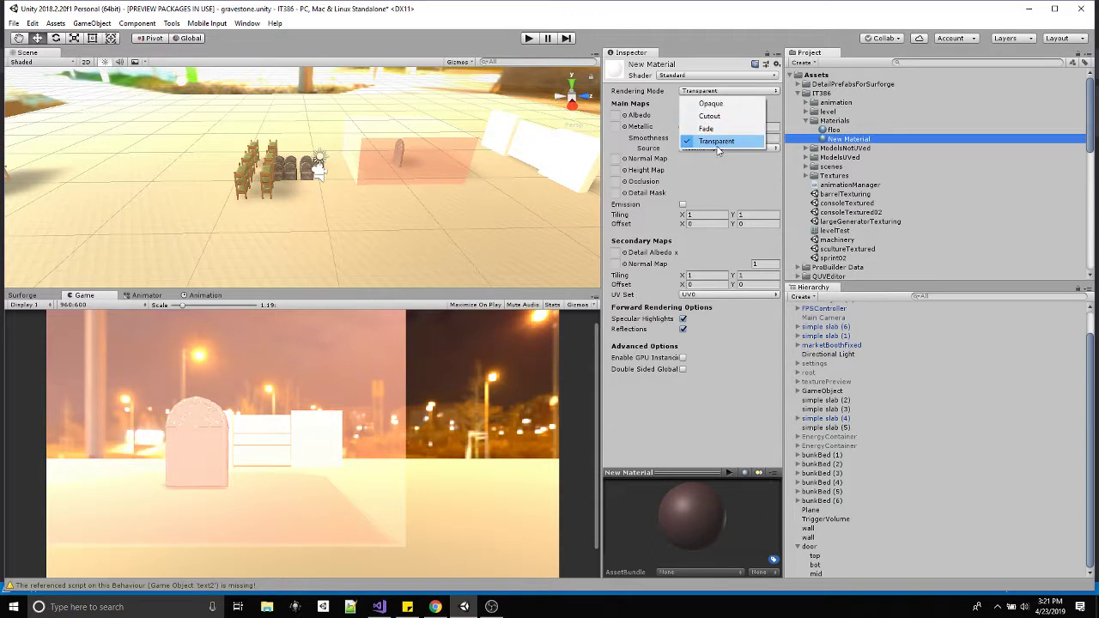
key(Escape)
click(686, 115)
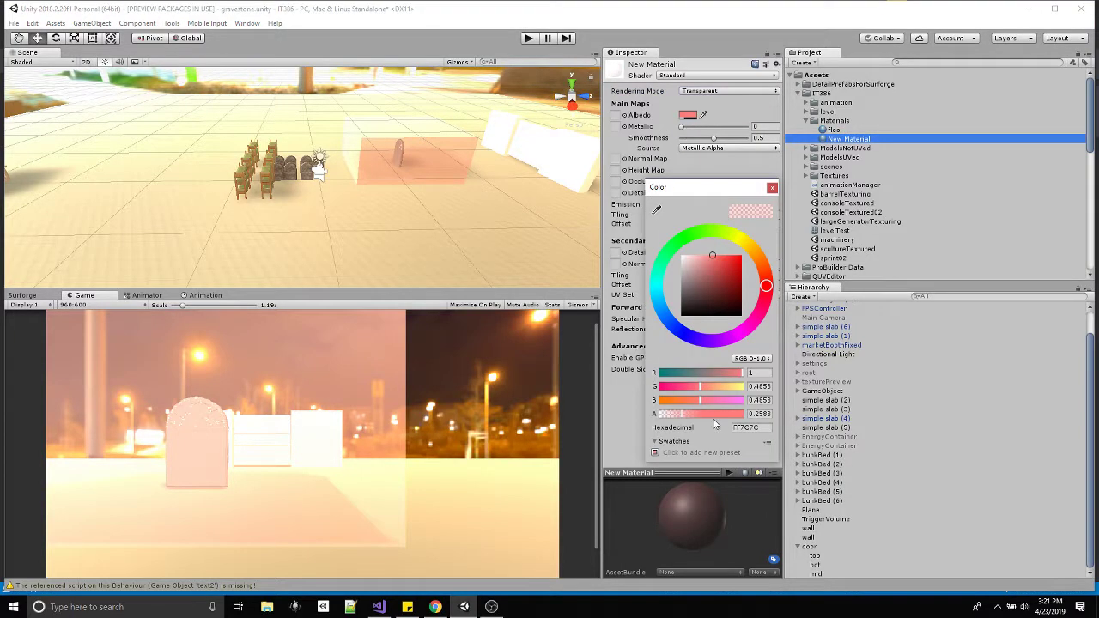
Set the alpha of New Material's albedo colour to 0.3411 and close the colour picker
click(678, 415)
drag(678, 416, 688, 415)
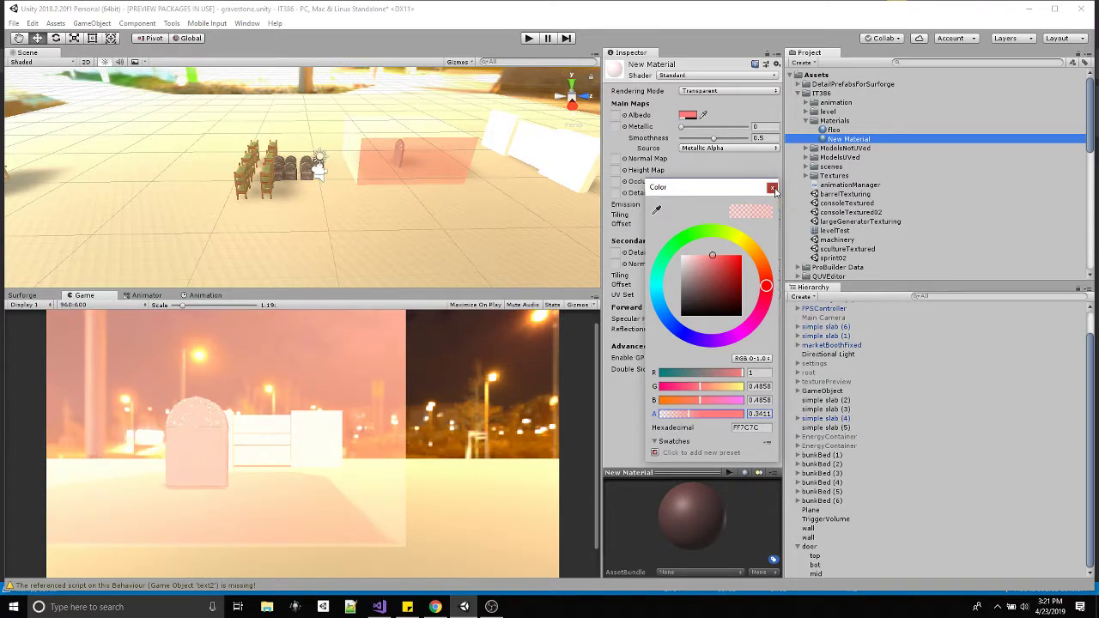
click(772, 188)
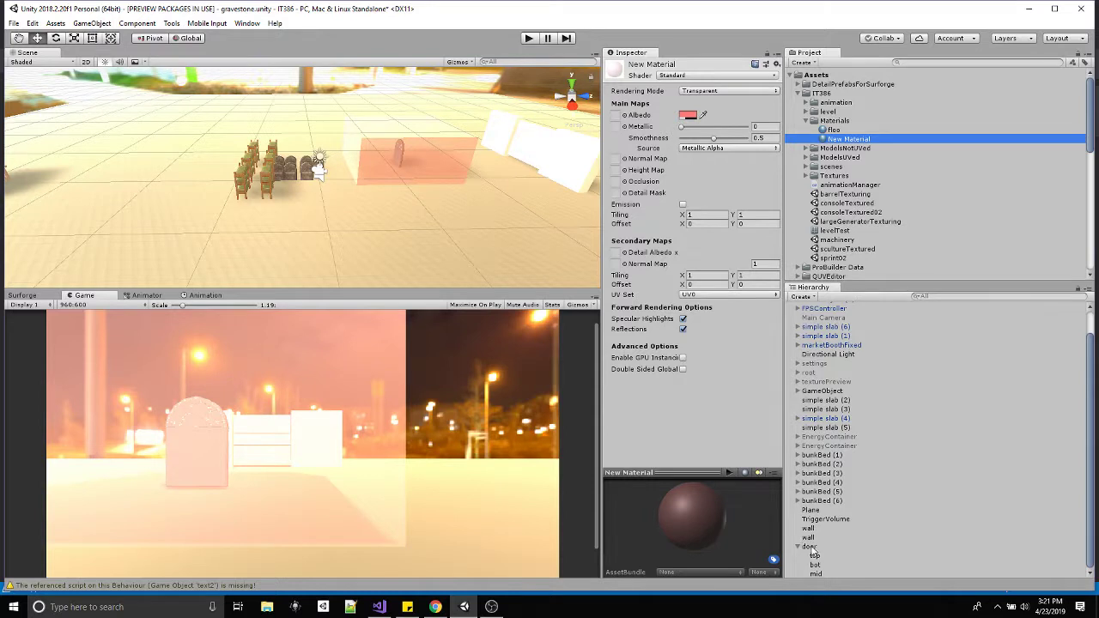
Inspect the components of the door, the FPSController and the Plane one after another
click(810, 546)
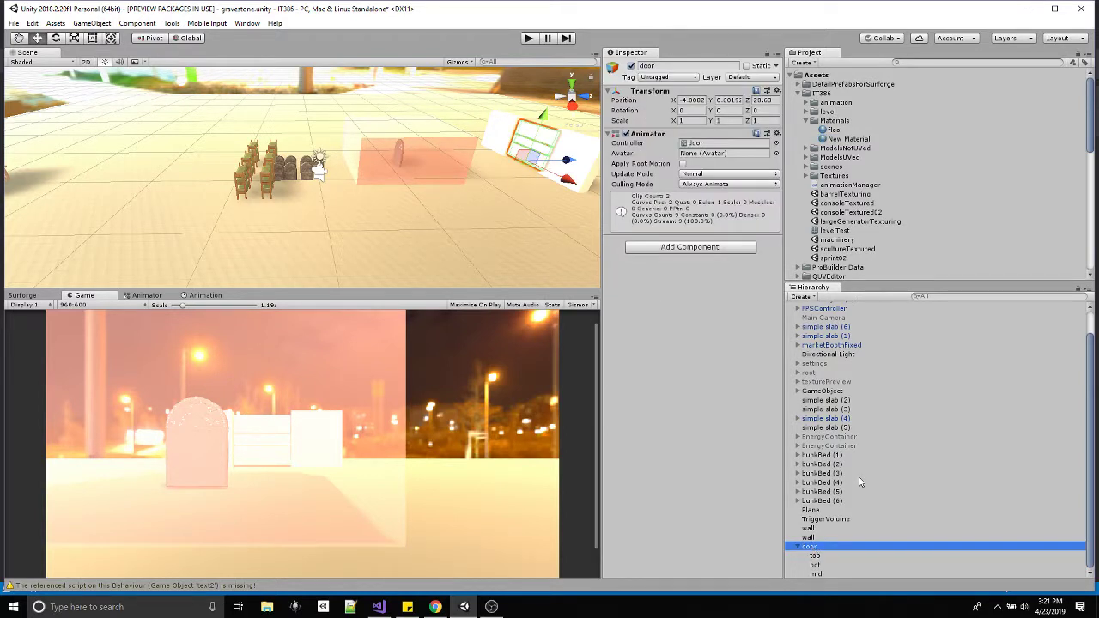
scroll(857, 438, up, 1)
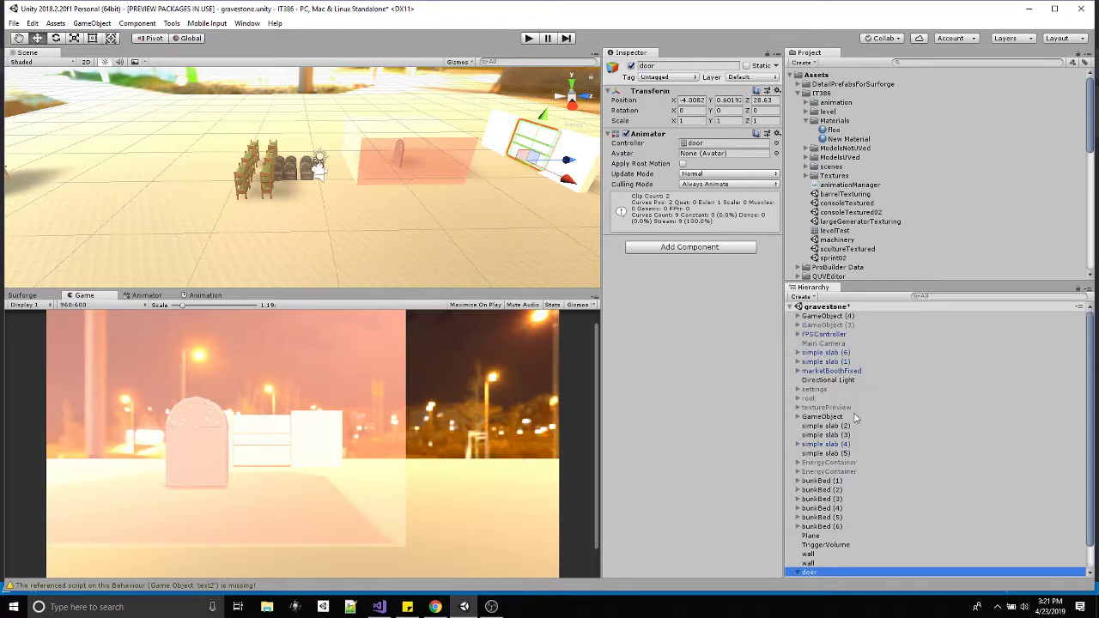
click(822, 335)
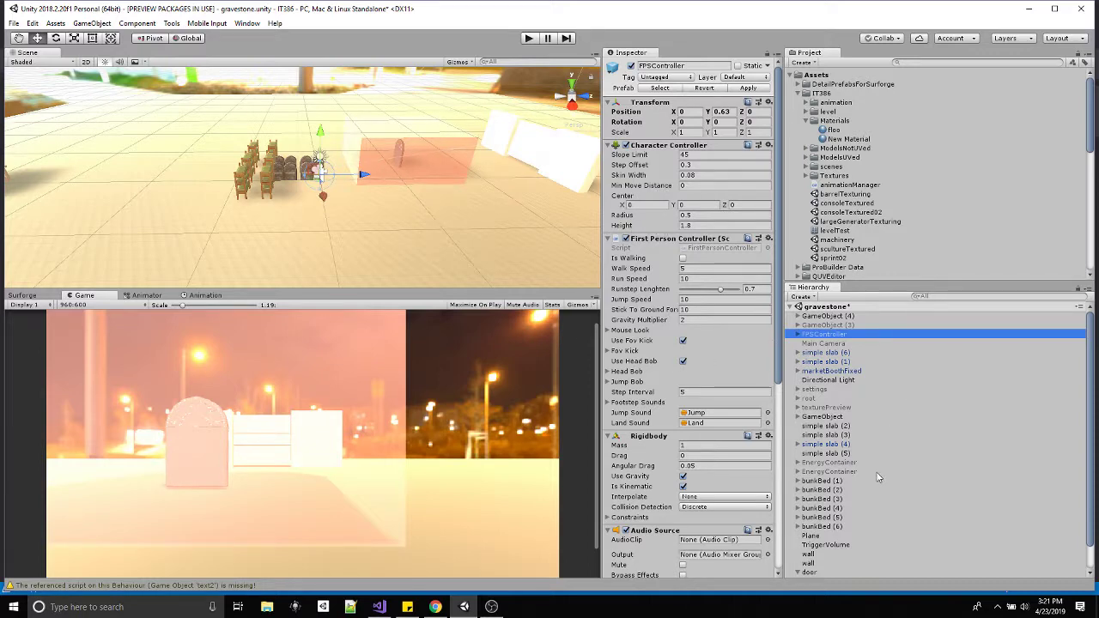
scroll(880, 475, down, 1)
click(811, 510)
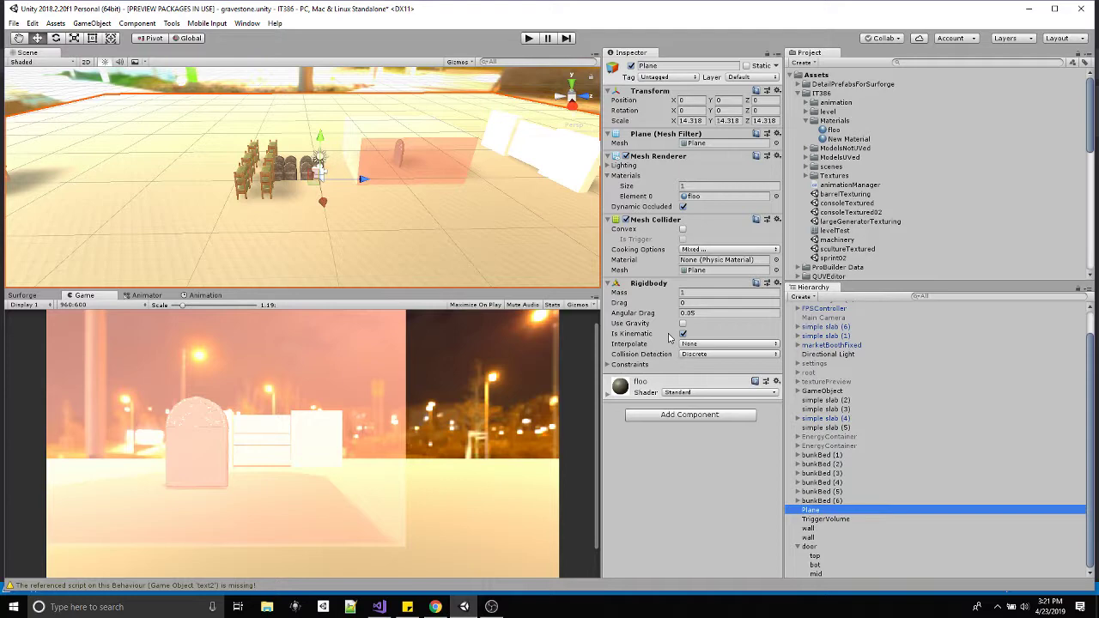
Review the FPSController's Rigidbody and Animation Manager script references, and inspect the TriggerVolume's Box Collider
click(831, 309)
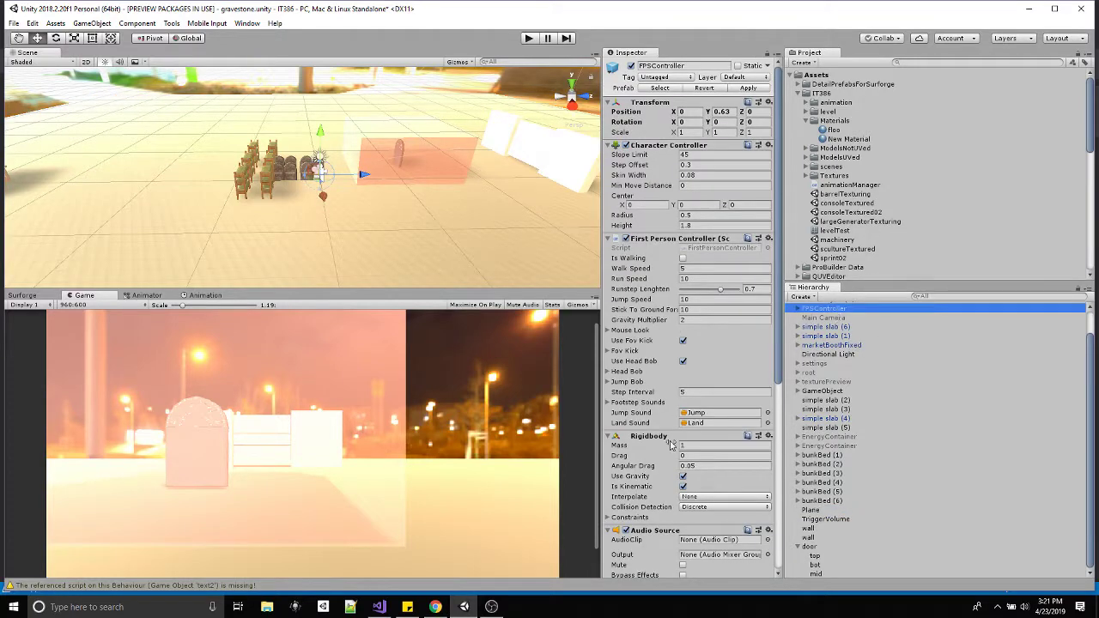
scroll(673, 444, down, 3)
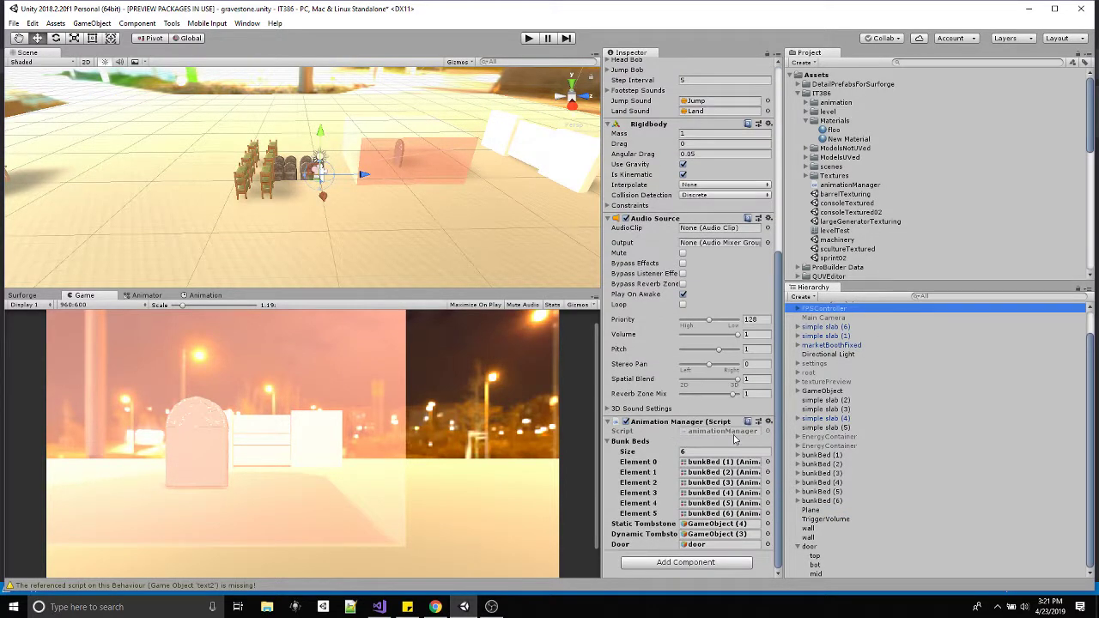
click(824, 519)
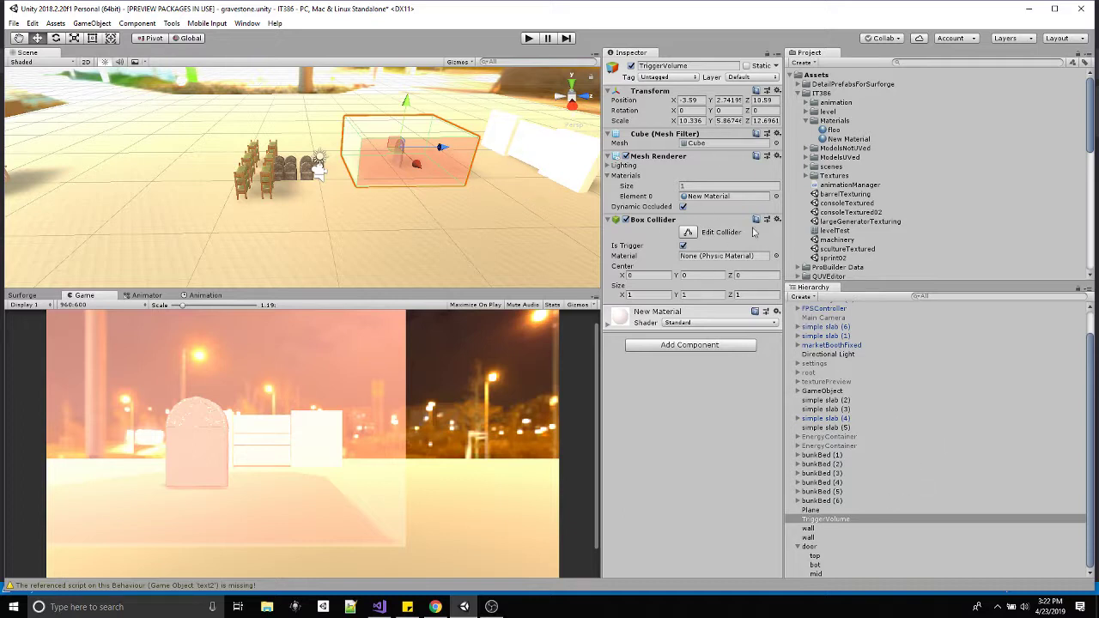
Switch to Visual Studio and examine the OnTriggerEnter function in animationManager.cs, highlighting its staticTombstone and dynamicTombstone SetActive lines
click(378, 607)
scroll(515, 326, down, 8)
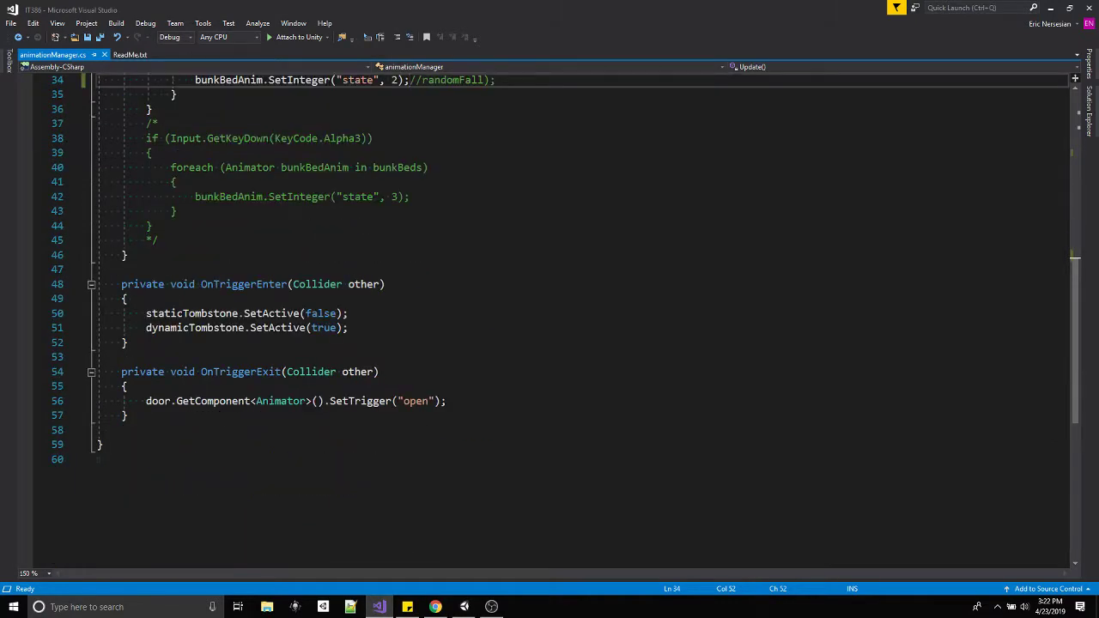
drag(129, 343, 121, 284)
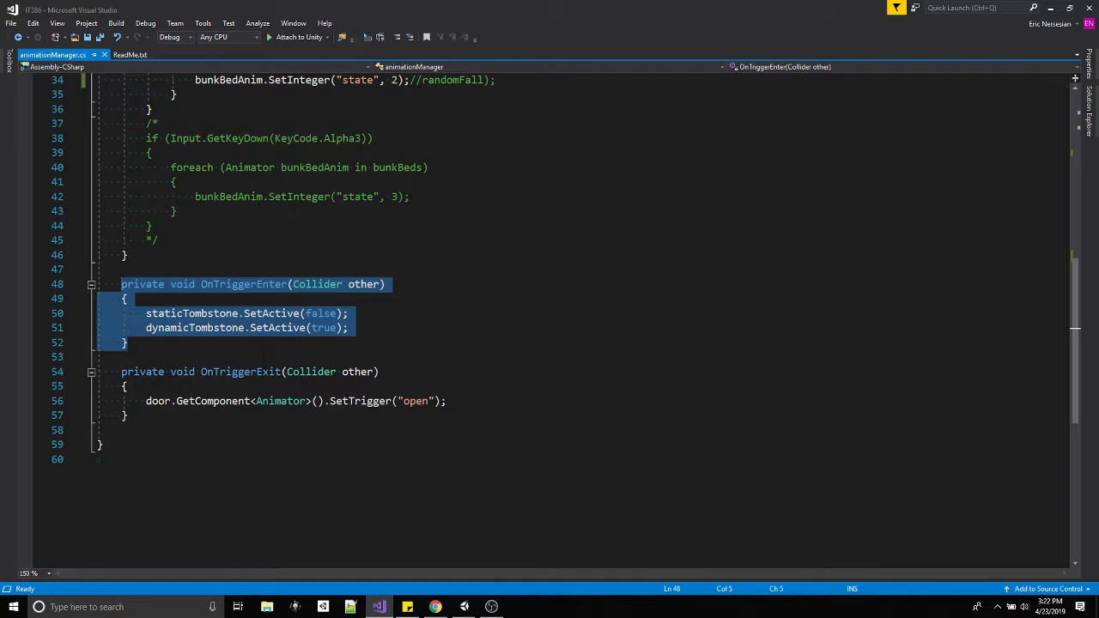
click(222, 314)
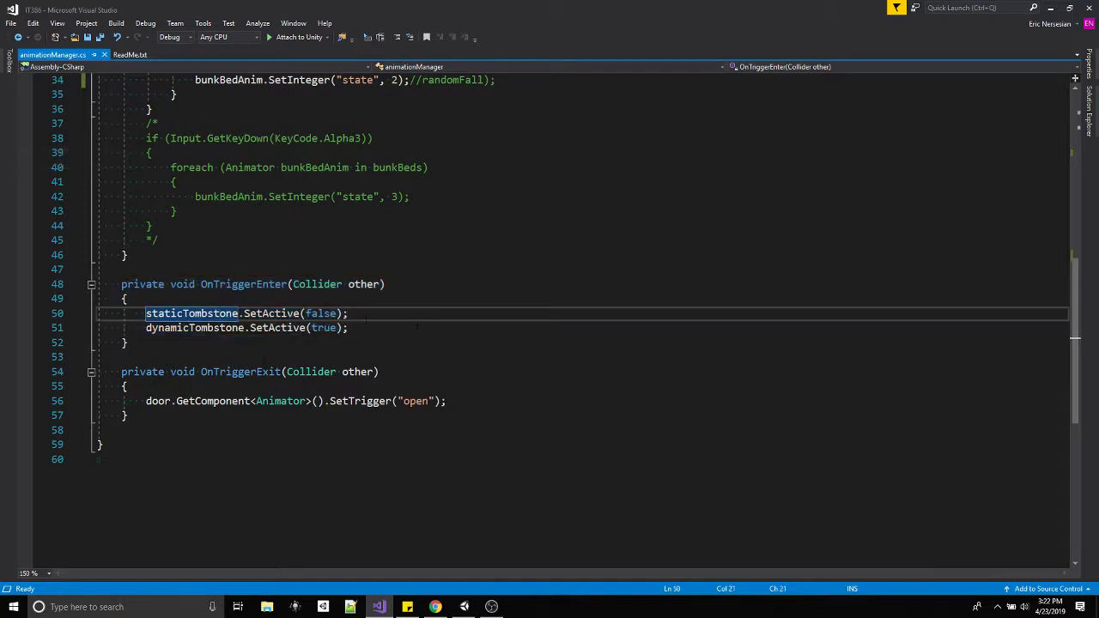
drag(347, 314, 72, 314)
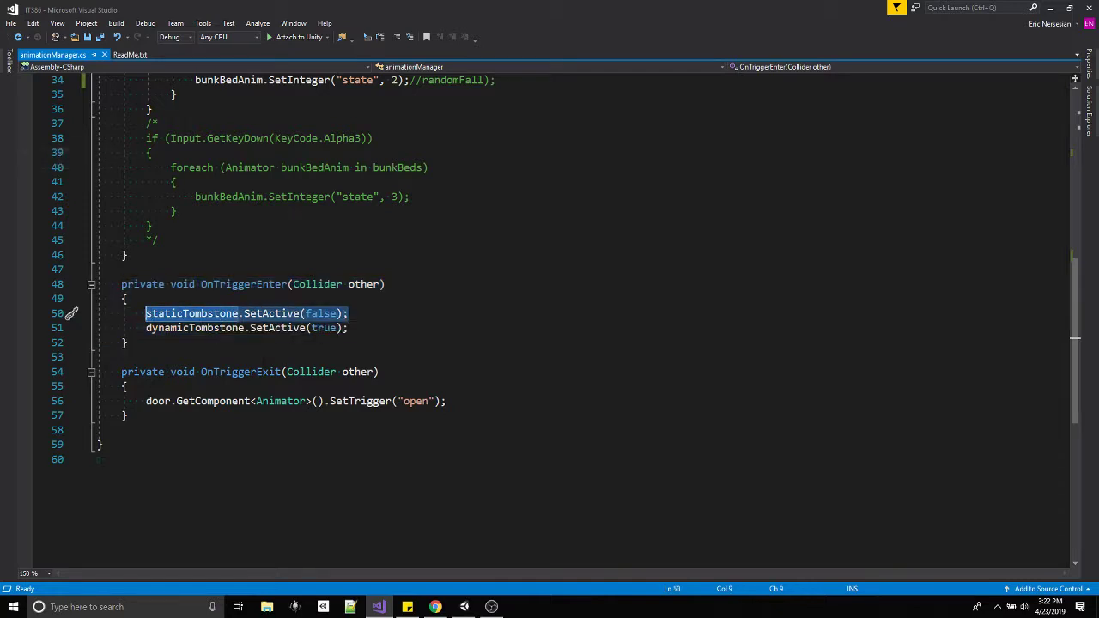
drag(347, 328, 71, 328)
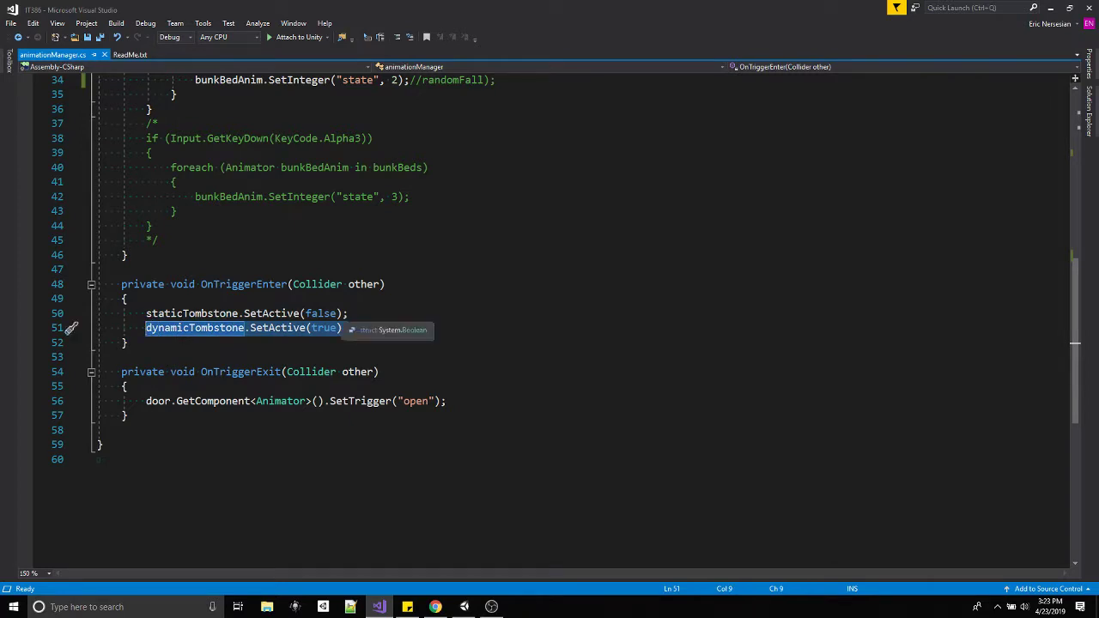
Switch back to Unity and expand GameObject (4) among the scene's objects to show its pieces
key(alt+Tab)
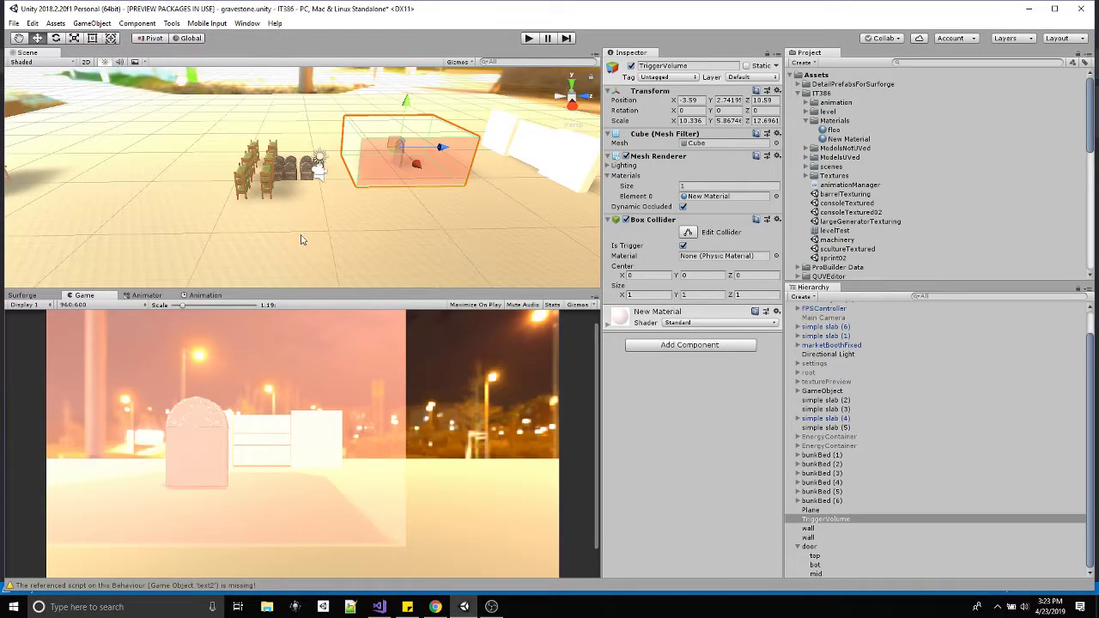
scroll(850, 429, up, 10)
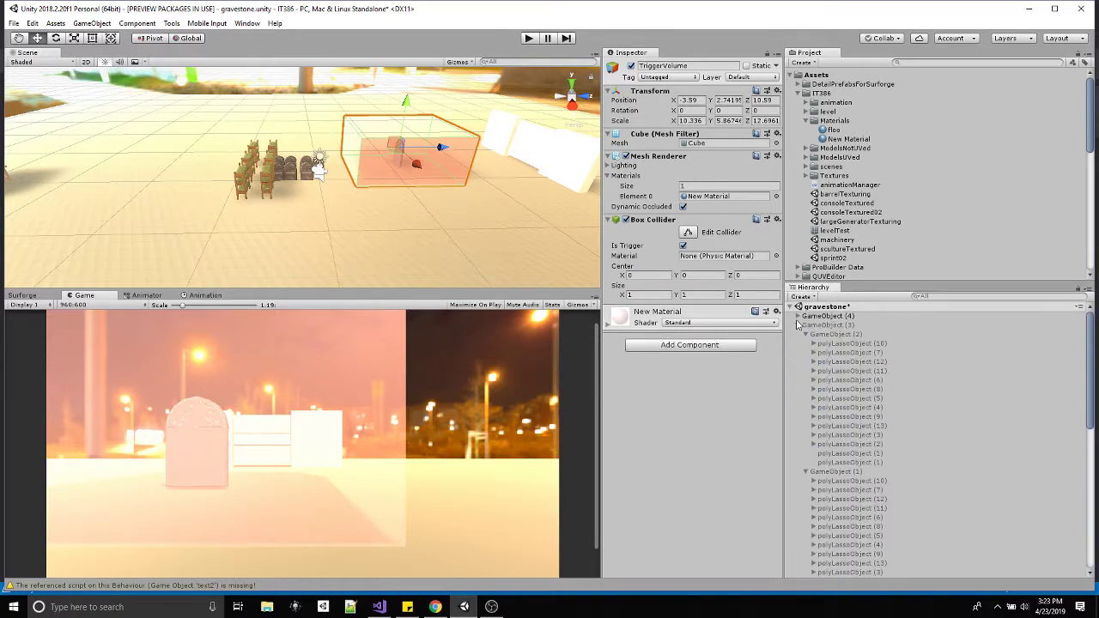
click(797, 316)
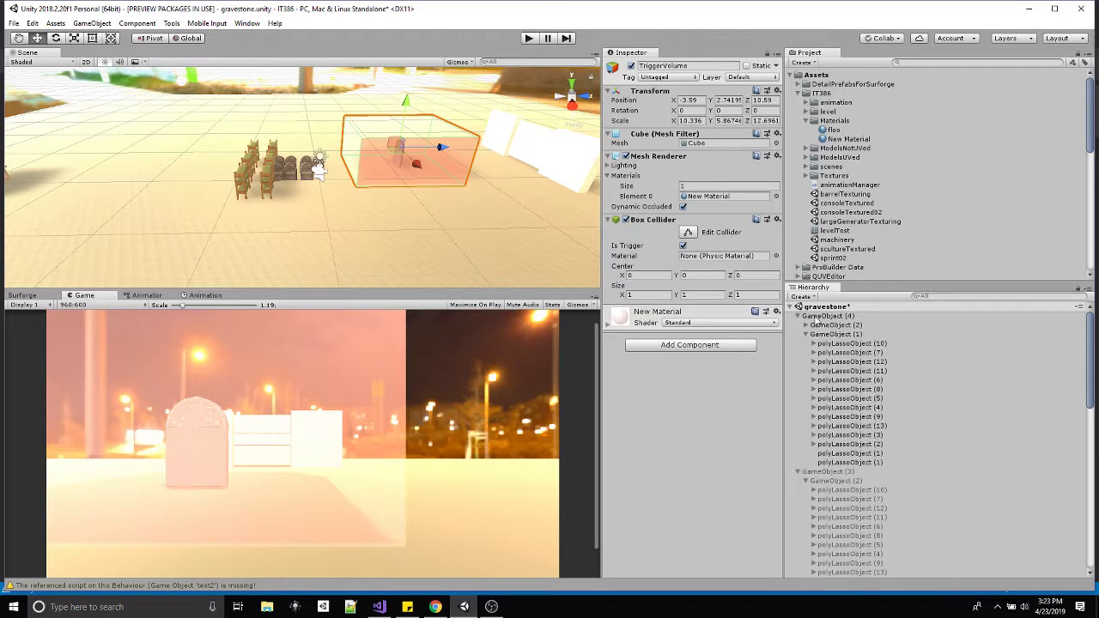
Start Play mode and collapse the expanded tombstone groups, keeping GameObject (4) selected
click(531, 39)
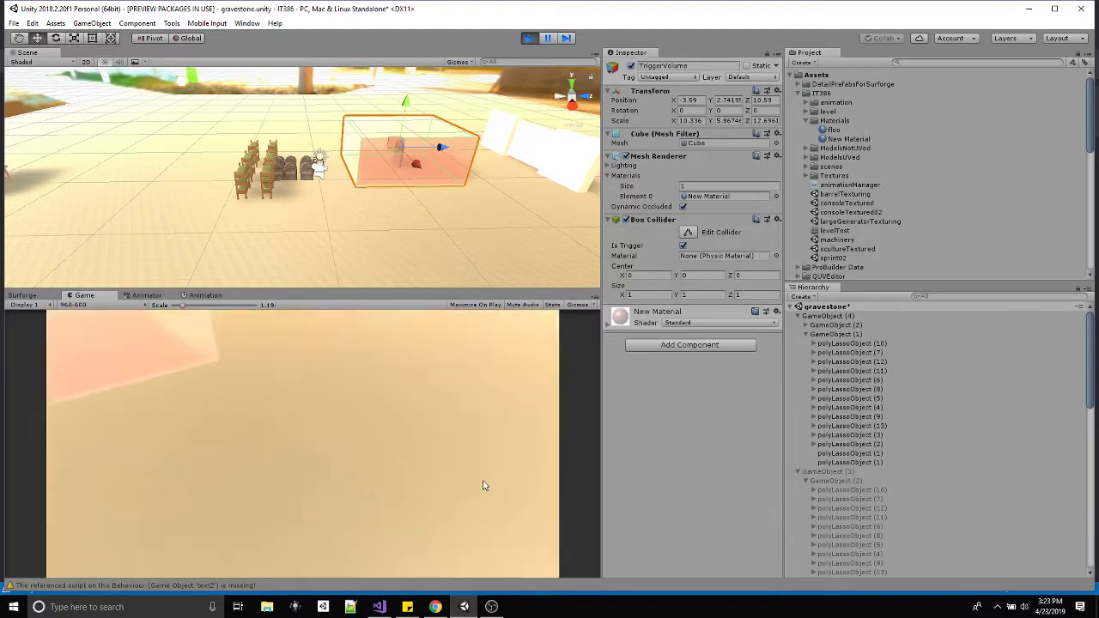
click(803, 317)
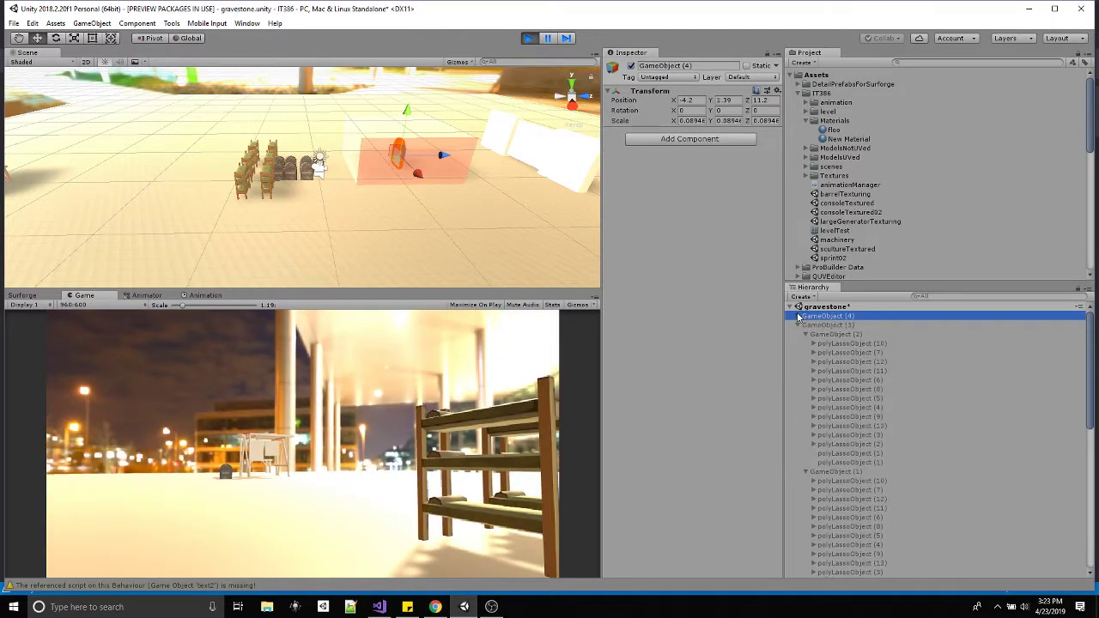
key(Left)
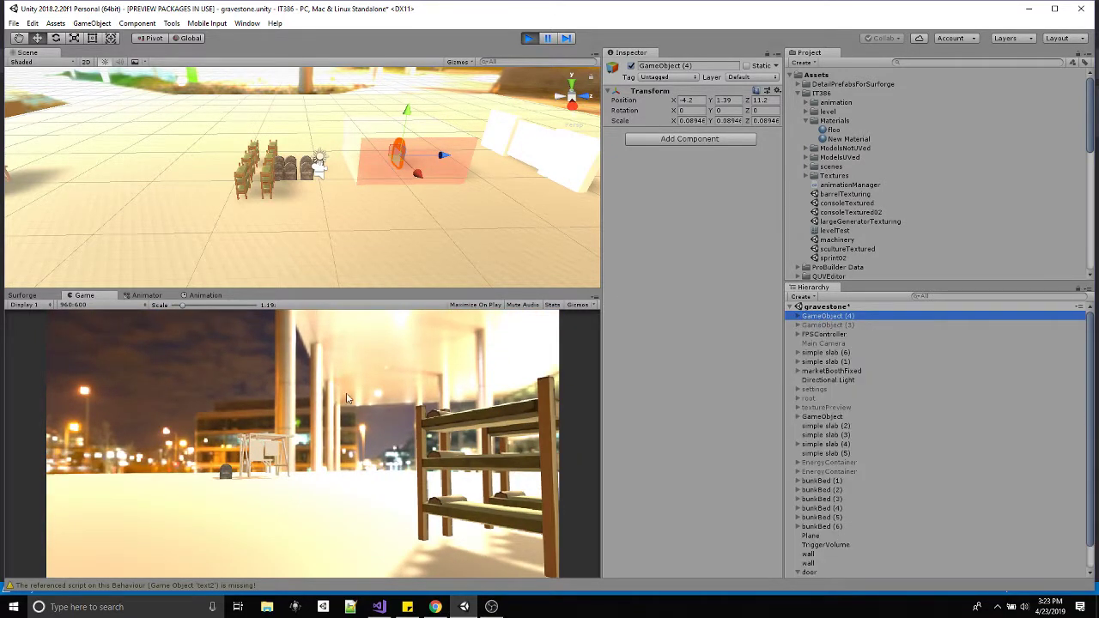
Walk the player into the trigger volume to test the tombstone swap, and stop Play mode
click(197, 414)
key(w)
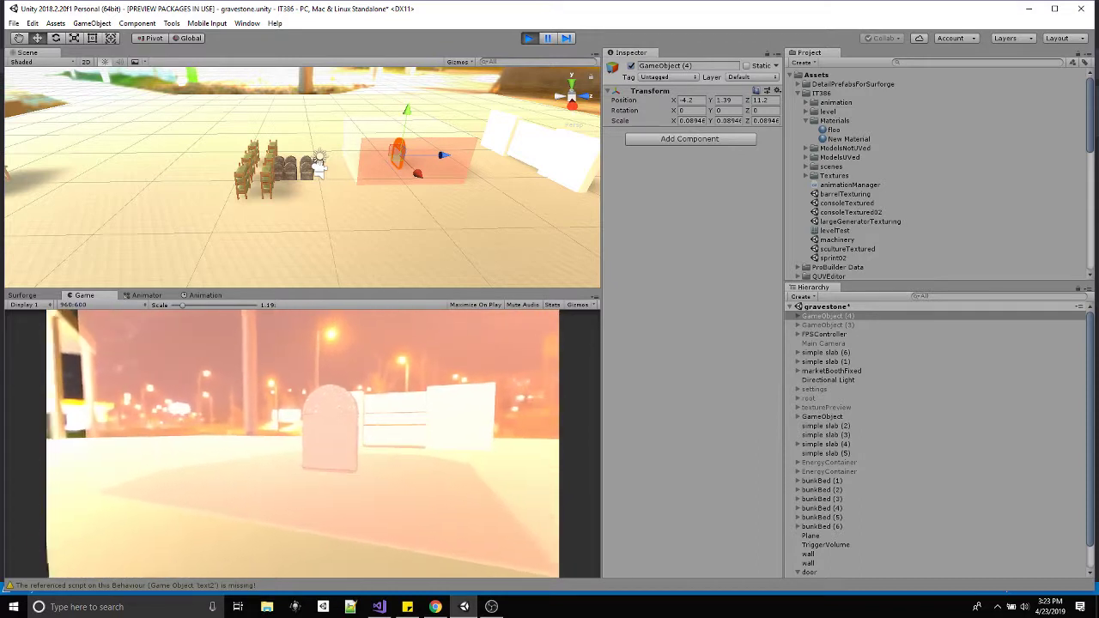
key(w)
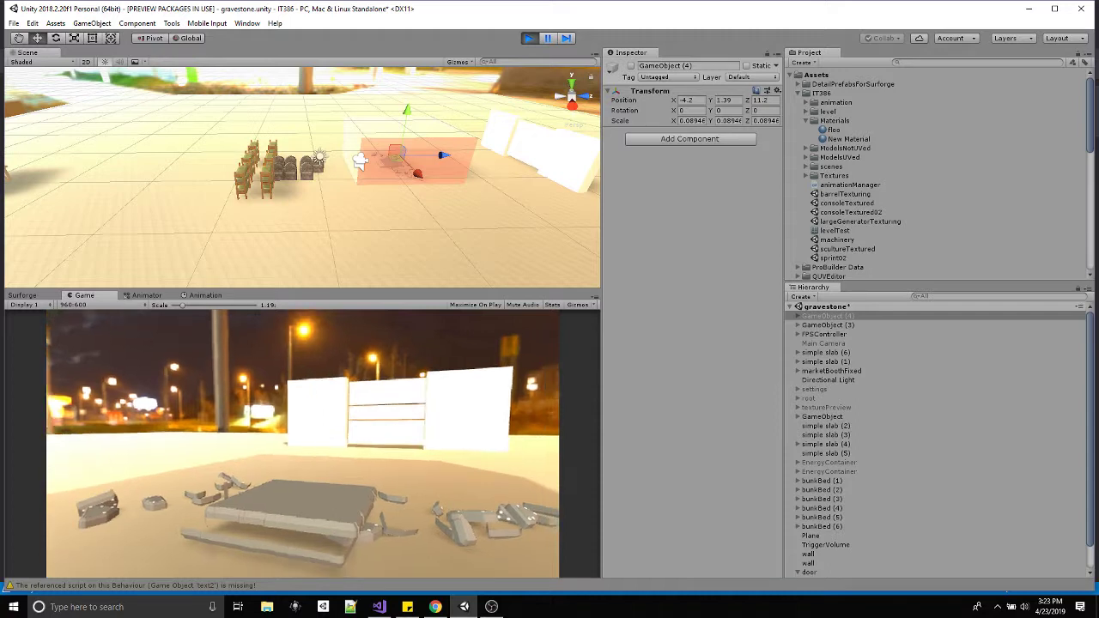
key(w)
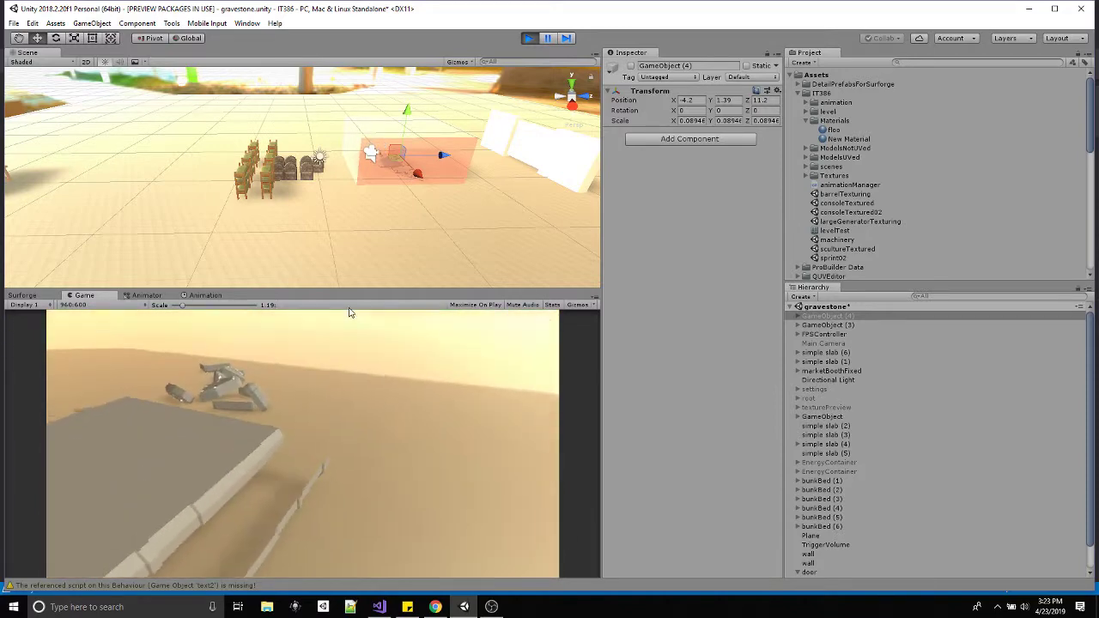
click(528, 38)
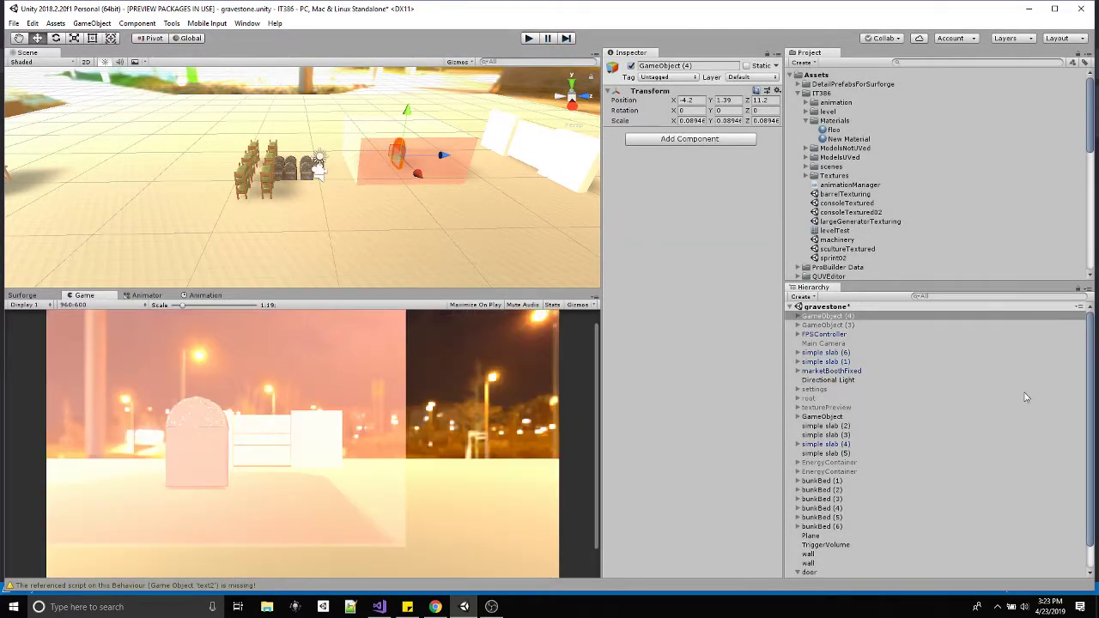
Collapse the door's children and deactivate the Plane object
scroll(830, 428, down, 1)
click(798, 547)
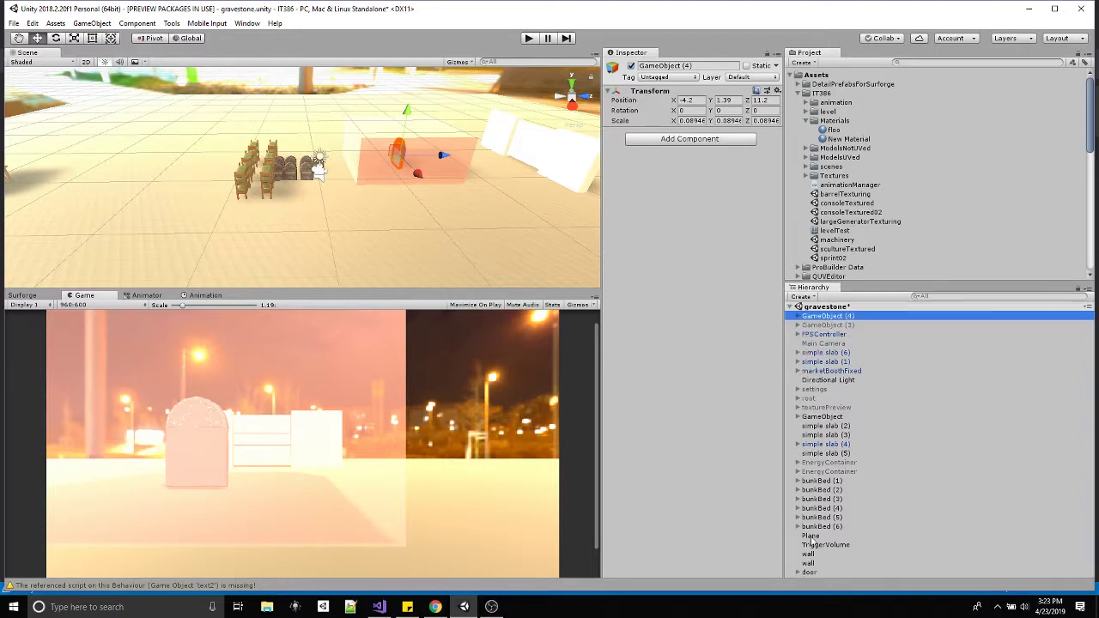
click(811, 535)
click(631, 66)
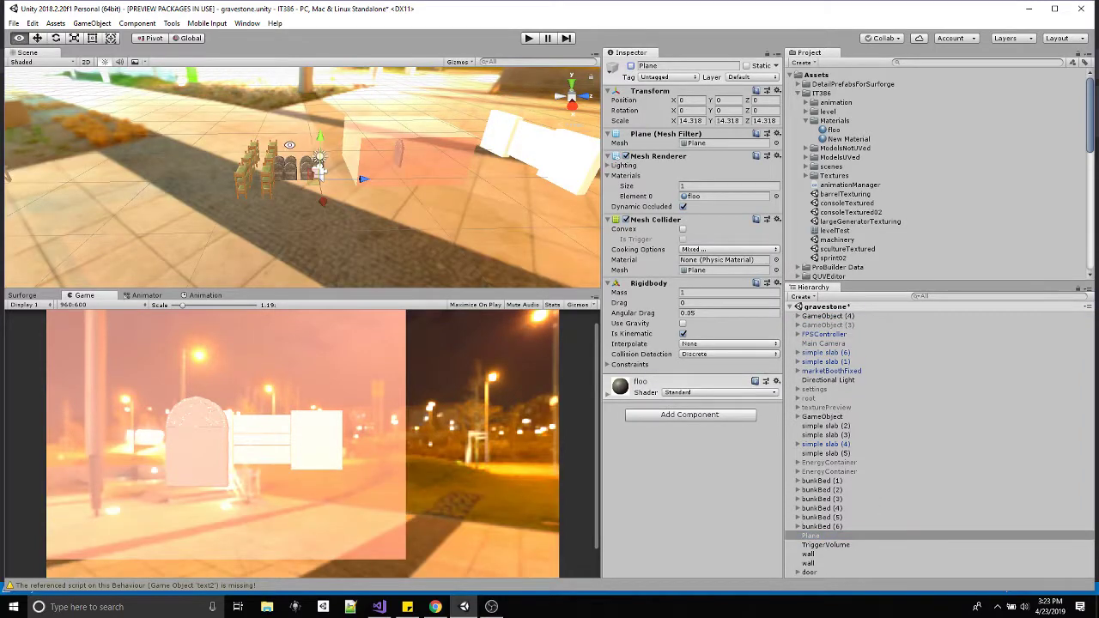
Activate the root object to bring the Surforge gravestone models into the scene
alt+drag(289, 145, 275, 172)
click(822, 398)
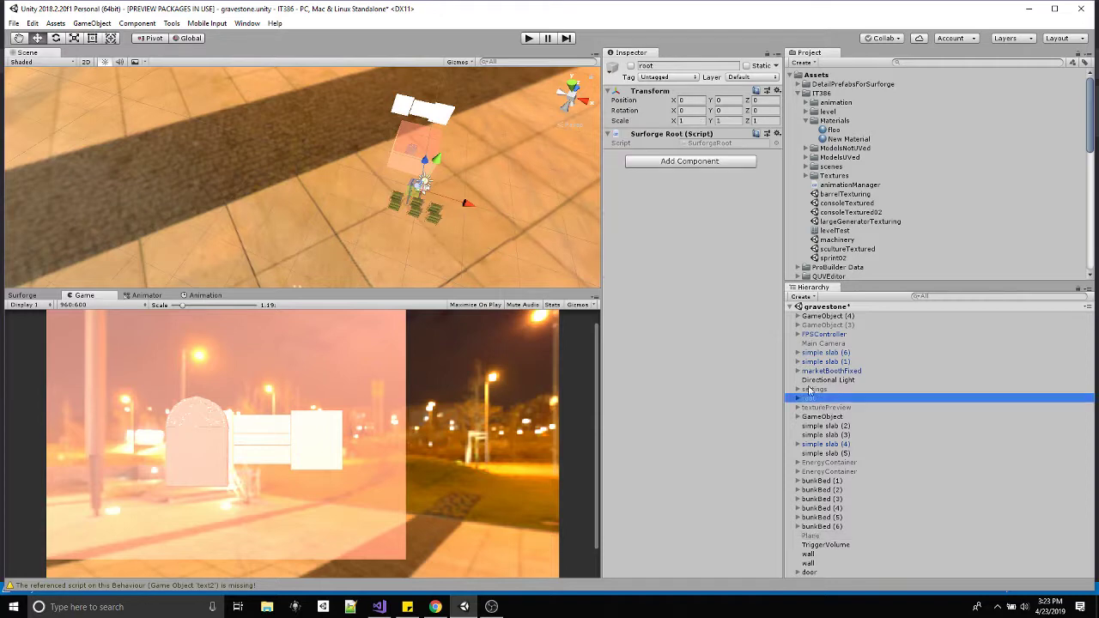
click(631, 66)
alt+drag(463, 171, 403, 176)
scroll(420, 222, up, 5)
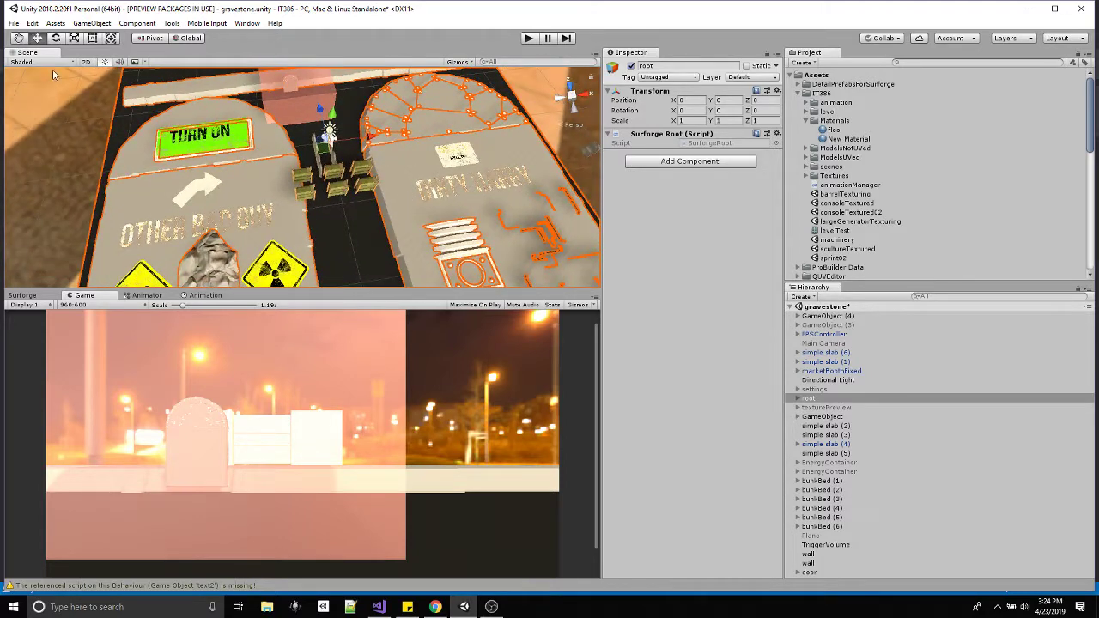
Open the Surforge window and select individual polyLassoObject pieces on the gravestones' rounded tops to inspect them
click(22, 294)
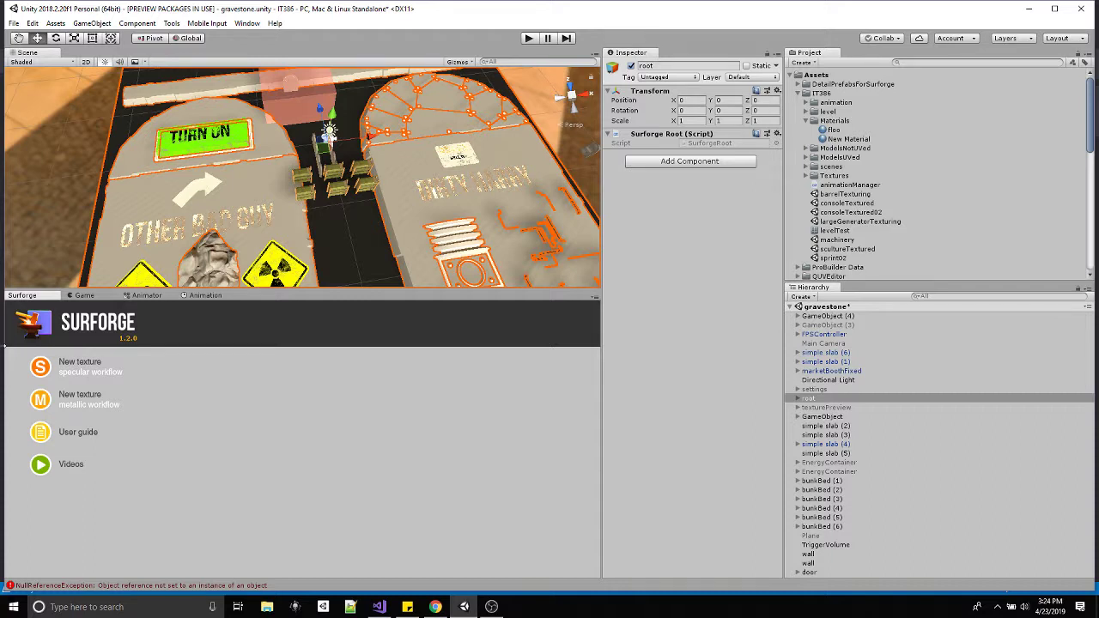
click(267, 146)
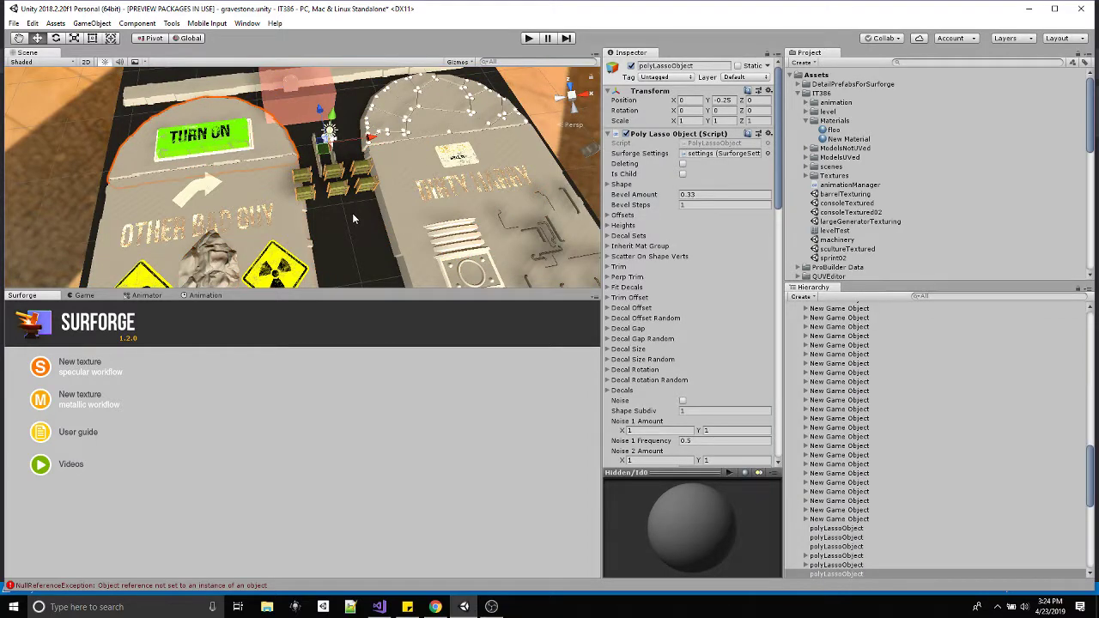
click(447, 116)
click(400, 113)
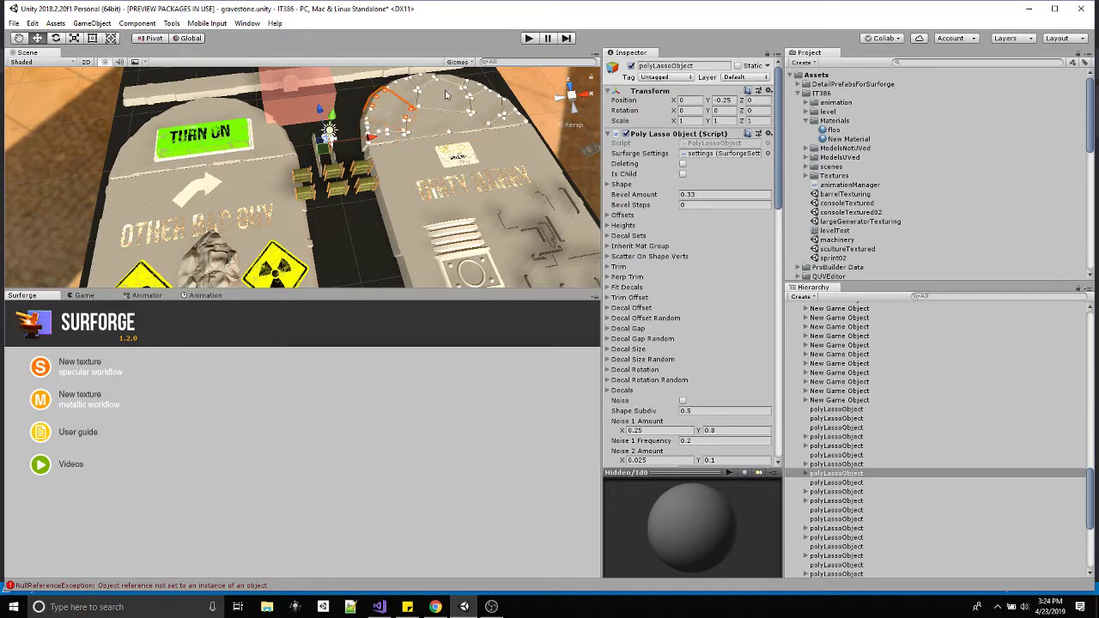
click(479, 103)
click(486, 109)
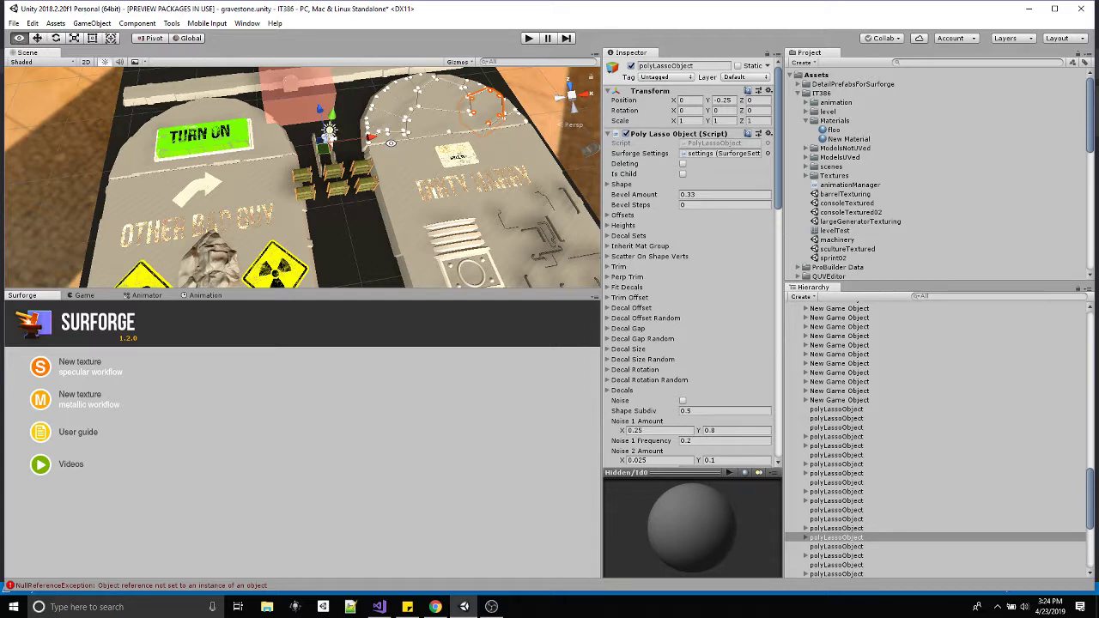
Select all the polyLassoObject pieces that make up the rounded top of the gravestone with the slatted vent
alt+drag(391, 143, 452, 182)
click(408, 171)
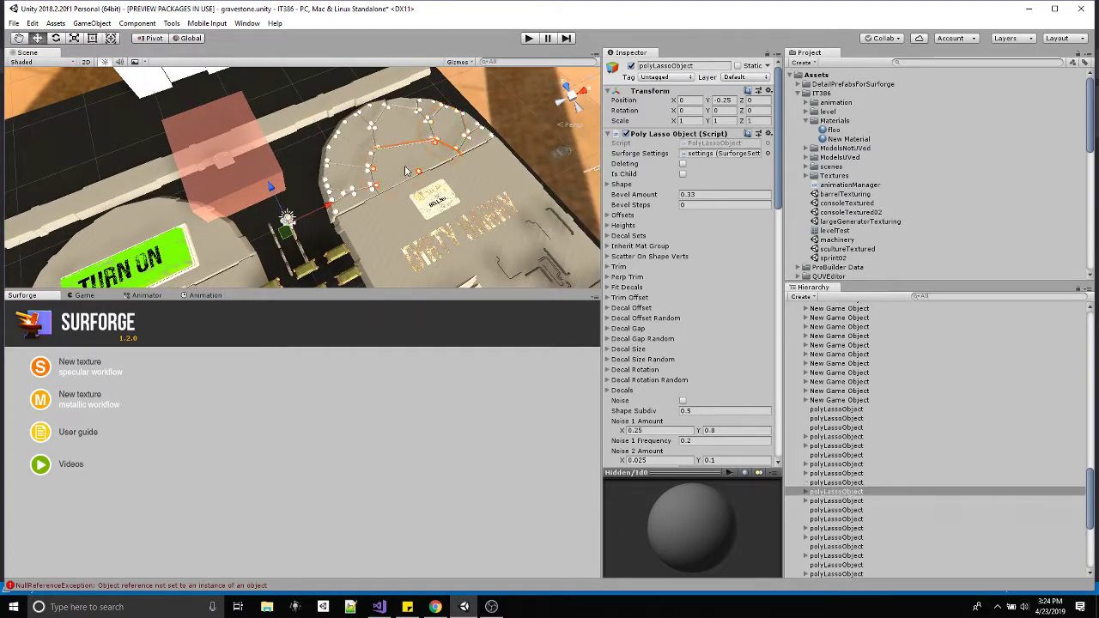
shift+click(400, 138)
shift+click(444, 128)
shift+click(478, 133)
shift+click(472, 131)
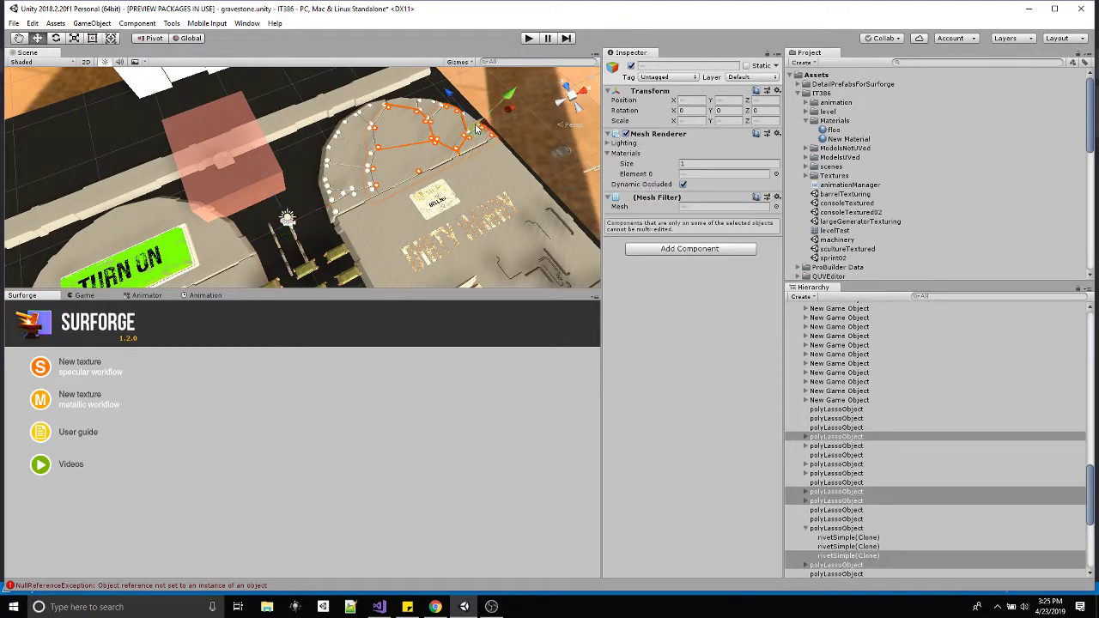
shift+click(470, 129)
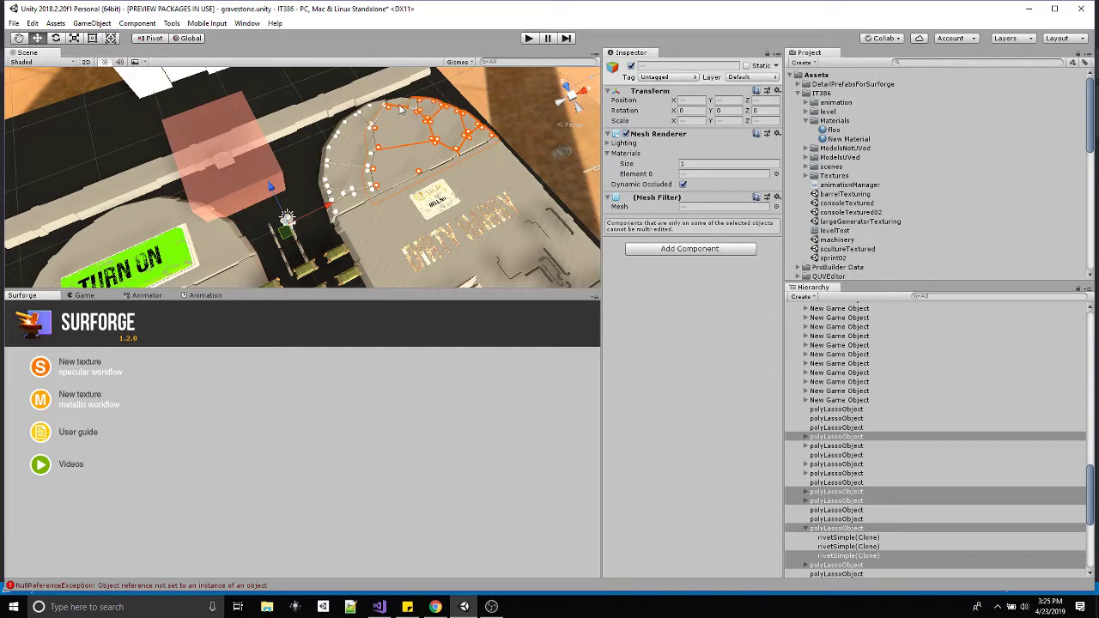
shift+click(369, 112)
shift+click(340, 129)
shift+click(345, 165)
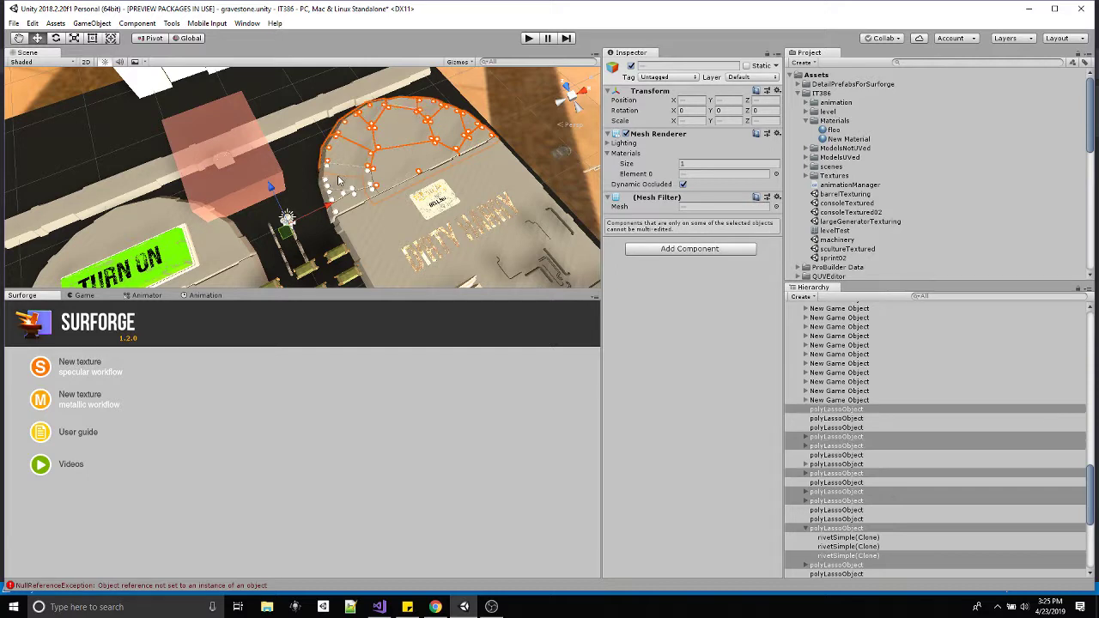
shift+click(343, 208)
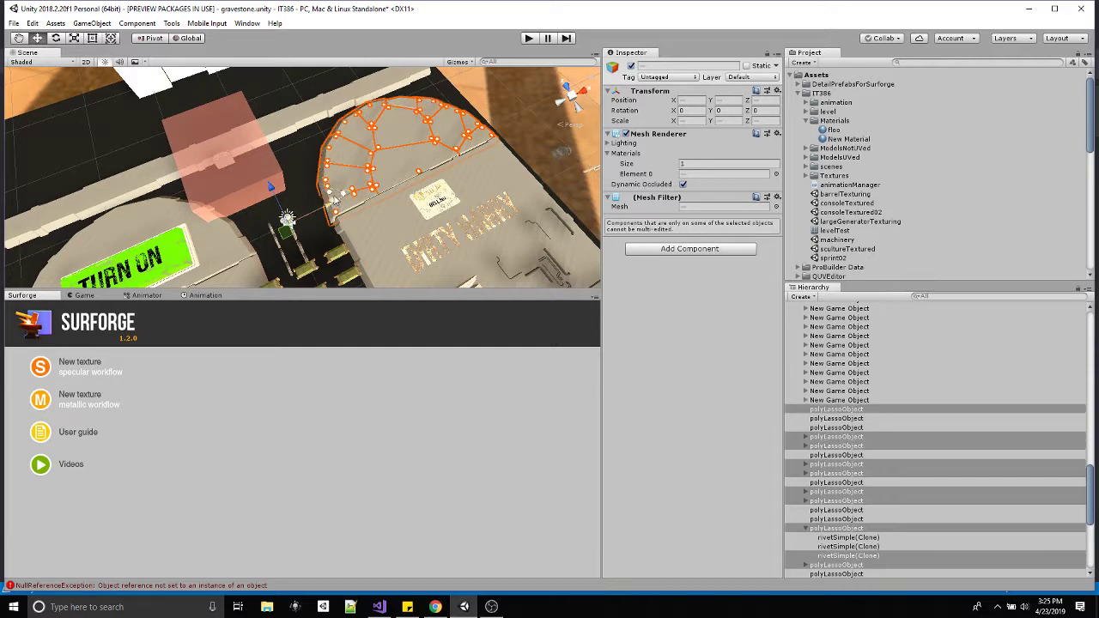
Add the gravestone's large slab body to the selected top pieces and check the whole selection in the scene and hierarchy
right_drag(342, 220, 361, 184)
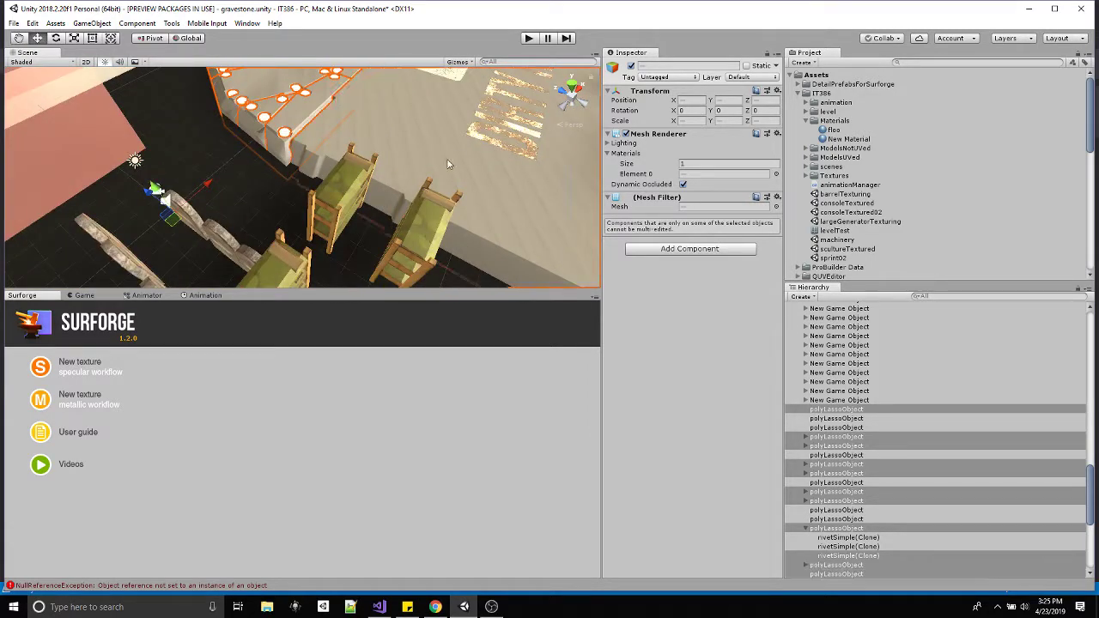
scroll(546, 248, down, 3)
scroll(544, 247, down, 2)
scroll(891, 484, down, 3)
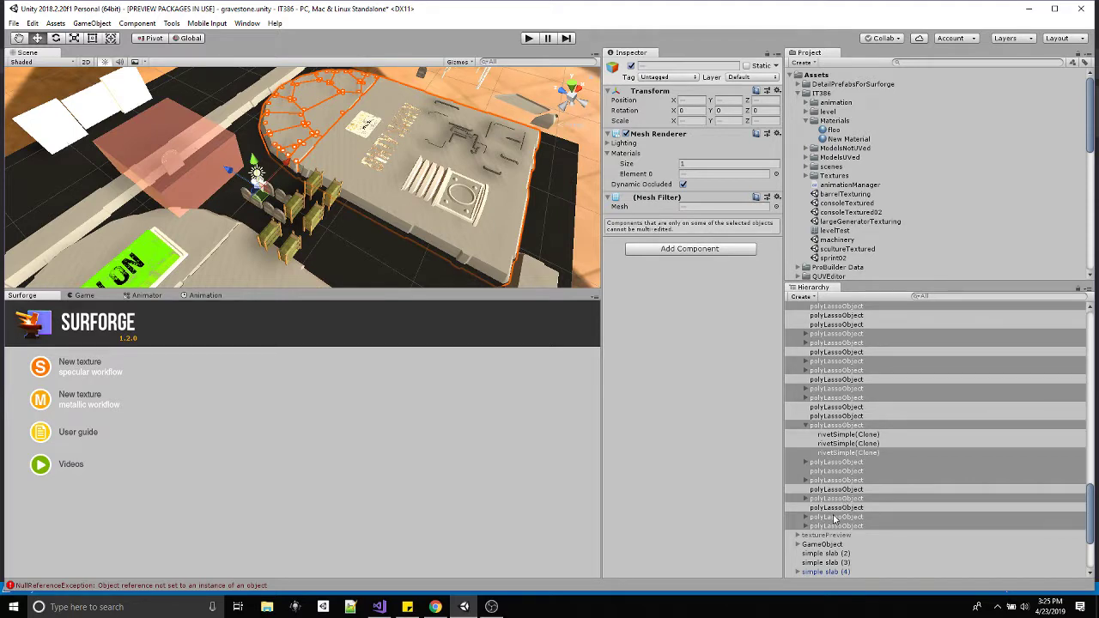
key(f)
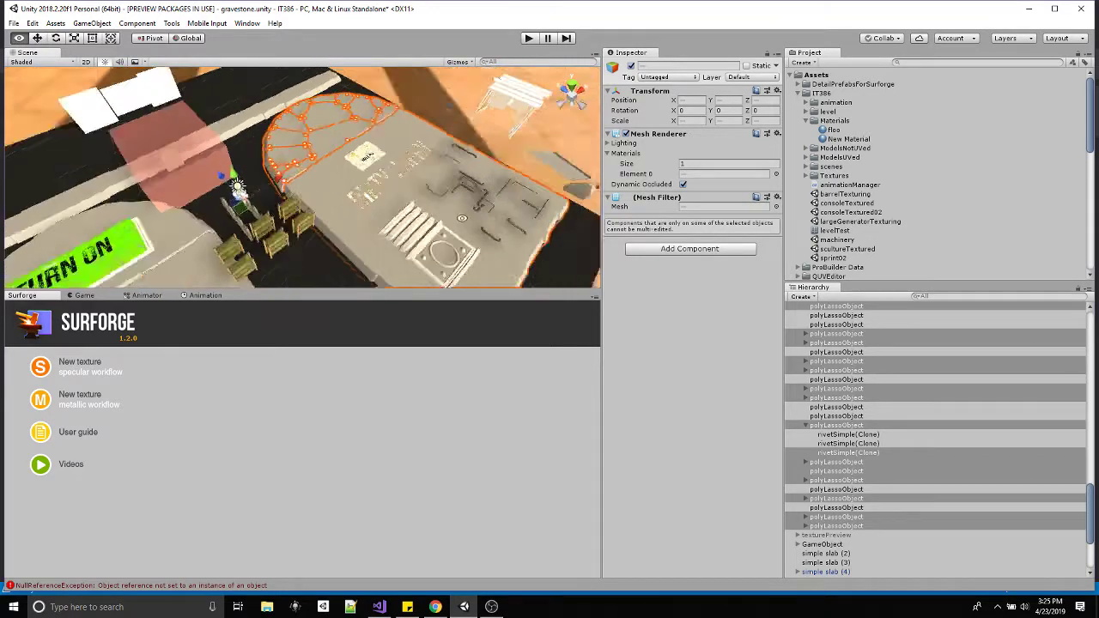
scroll(856, 480, up, 2)
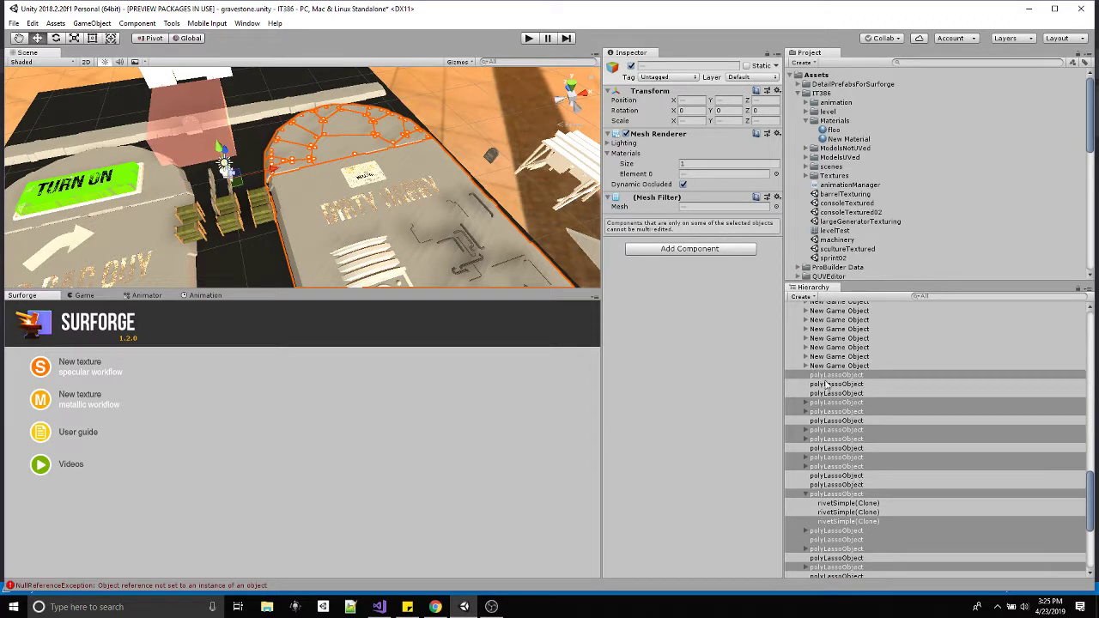
Collapse the expanded polyLassoObject, duplicate the selected gravestone pieces, and move the copies out of root to the top of the hierarchy
click(805, 494)
scroll(829, 526, down, 3)
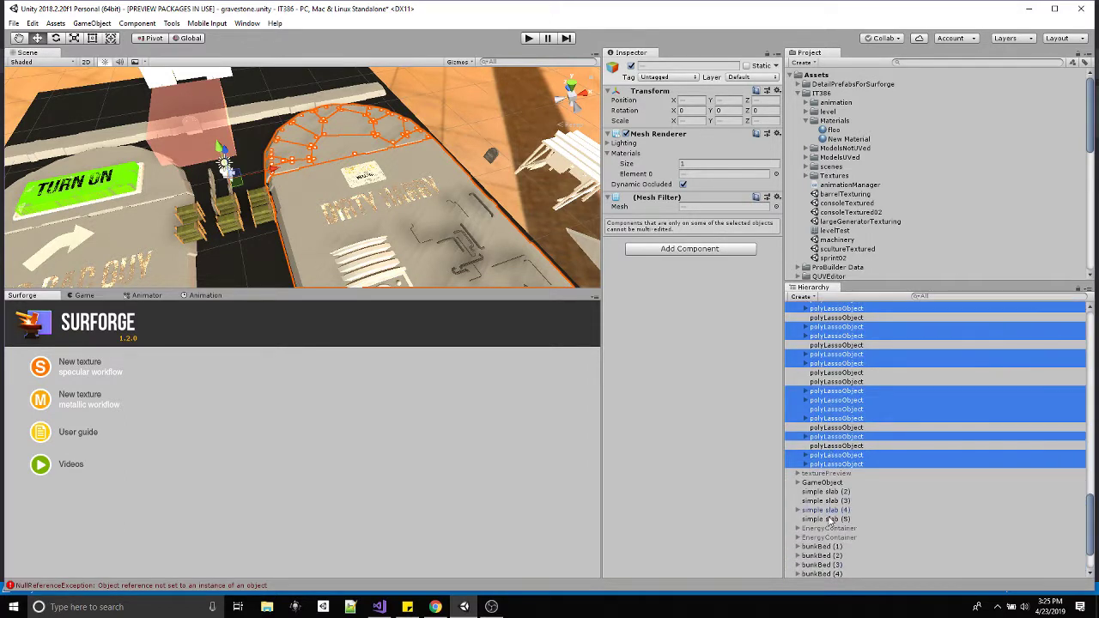
key(f)
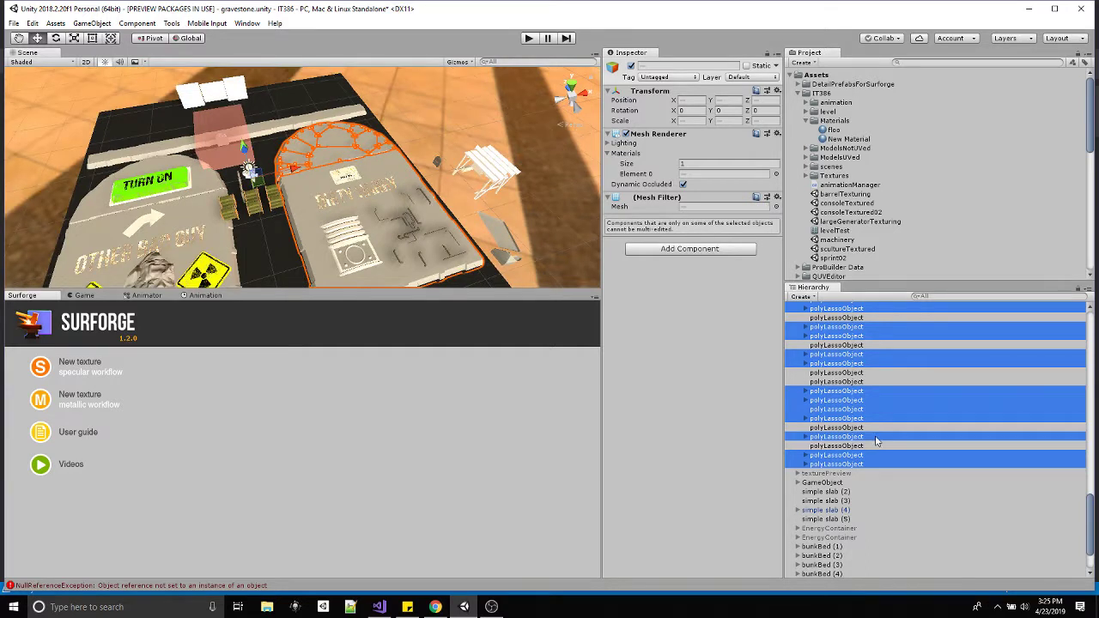
key(ctrl+d)
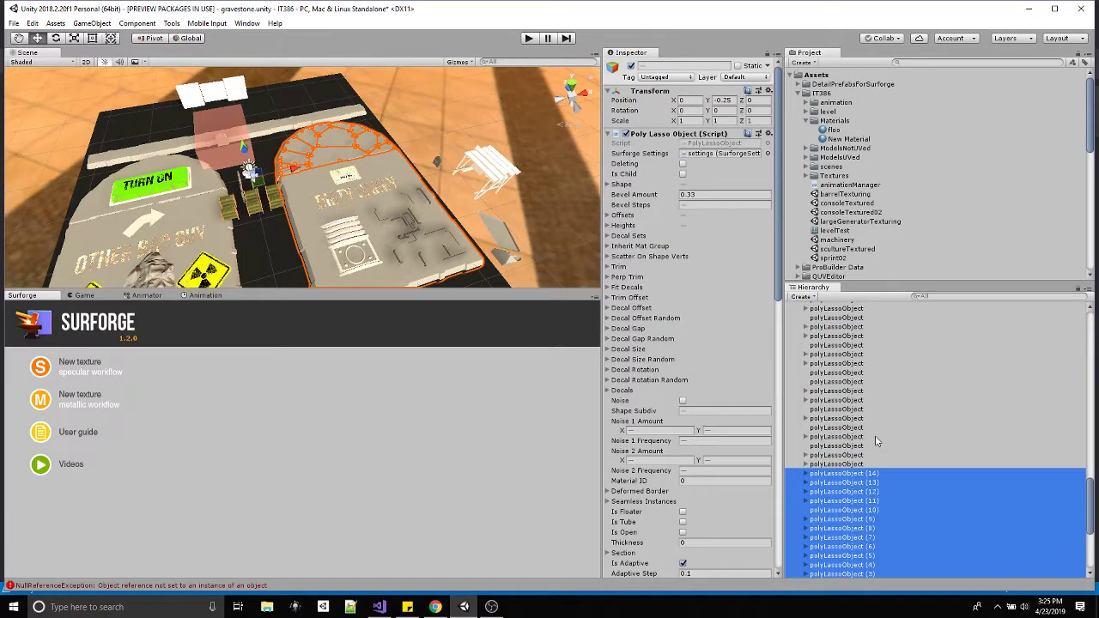
drag(855, 475, 820, 315)
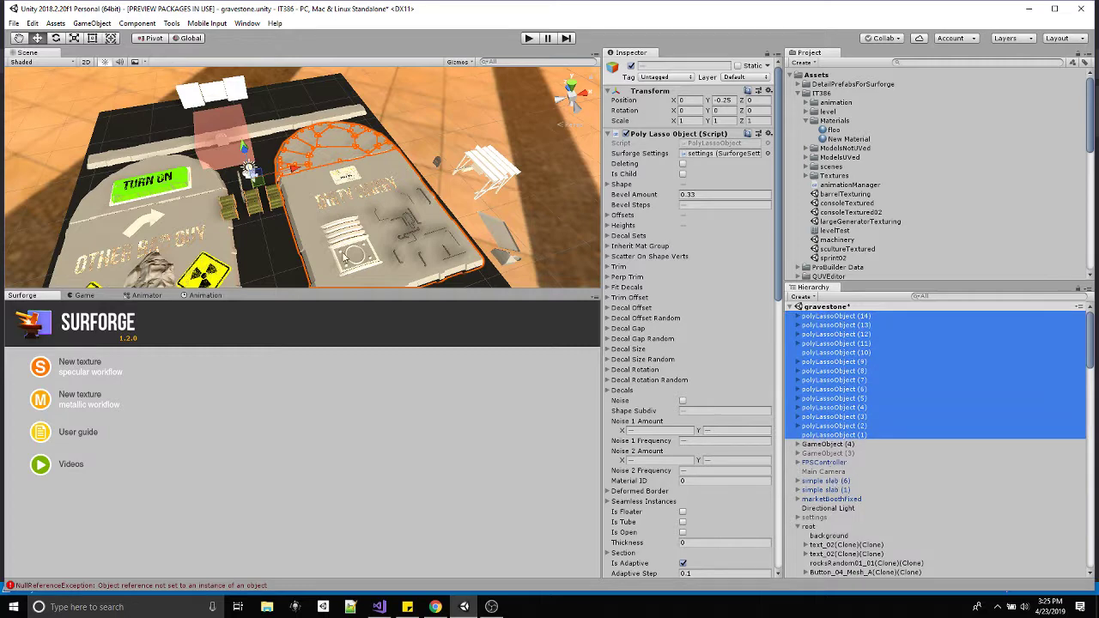
Move the duplicated pieces clear of the originals to about X 57.3 and remove their Poly Lasso Object script component
scroll(348, 228, down, 2)
drag(305, 175, 514, 121)
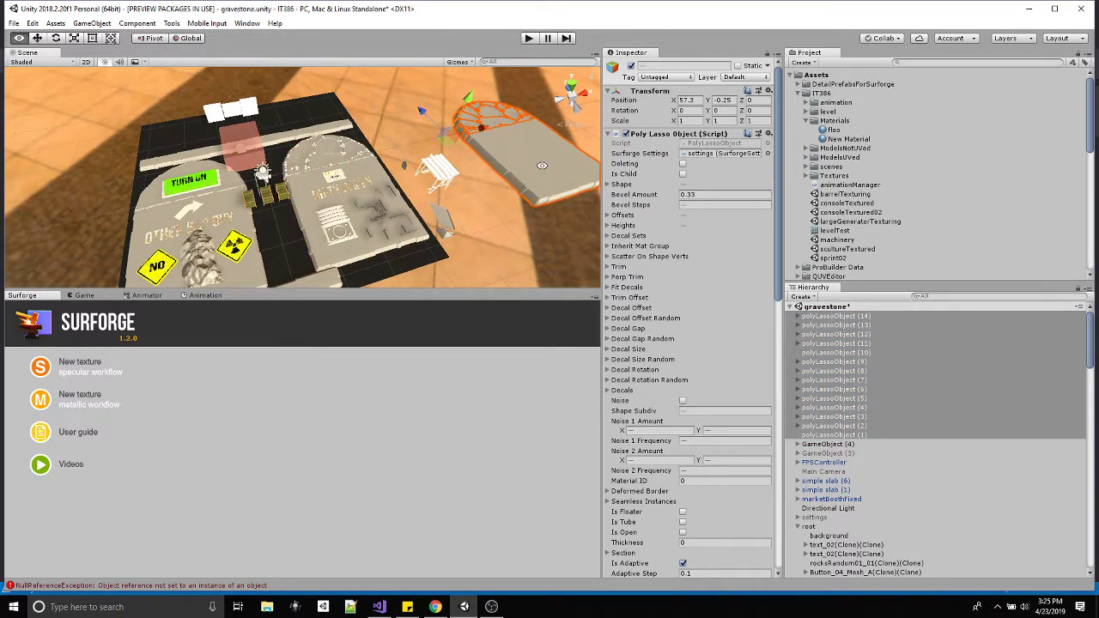
alt+drag(545, 230, 408, 286)
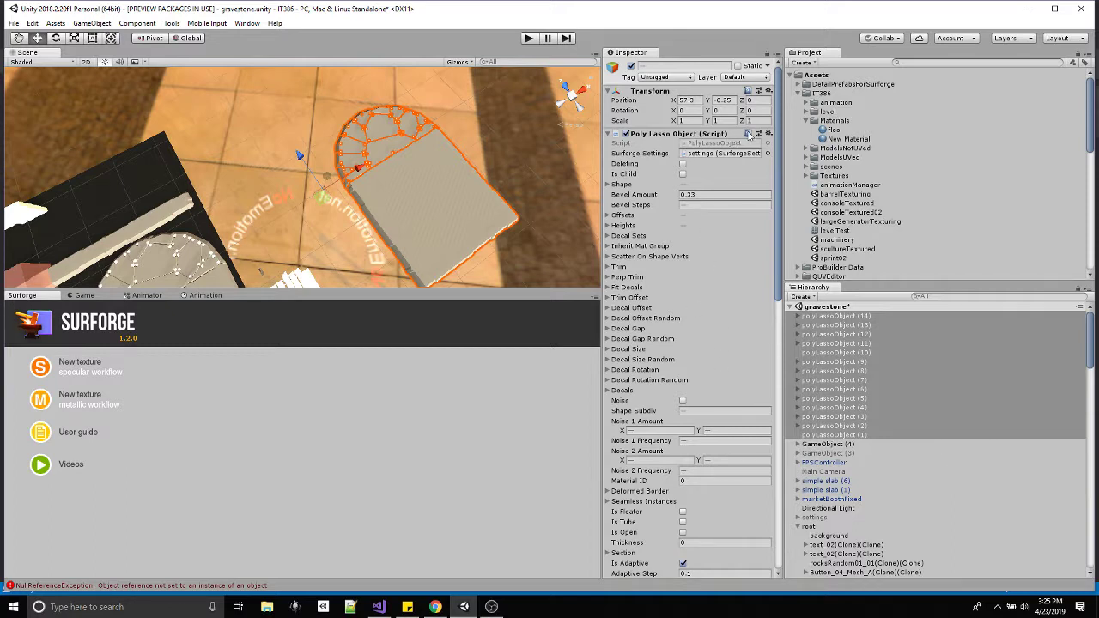
click(767, 134)
click(798, 190)
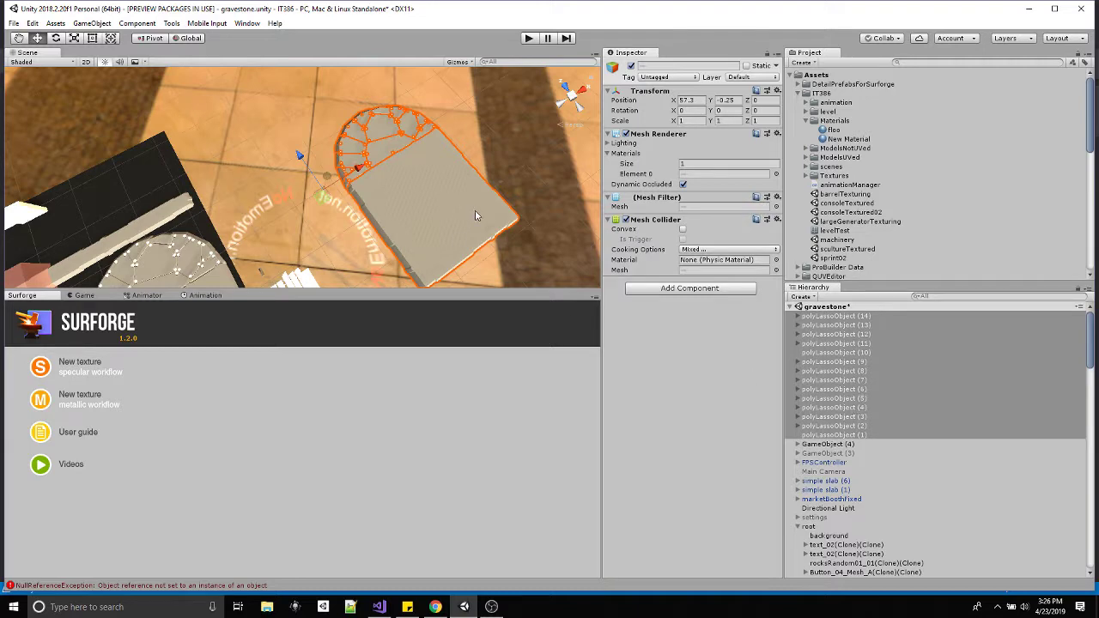
Create an empty GameObject near the duplicated gravestone pieces
alt+drag(478, 215, 339, 136)
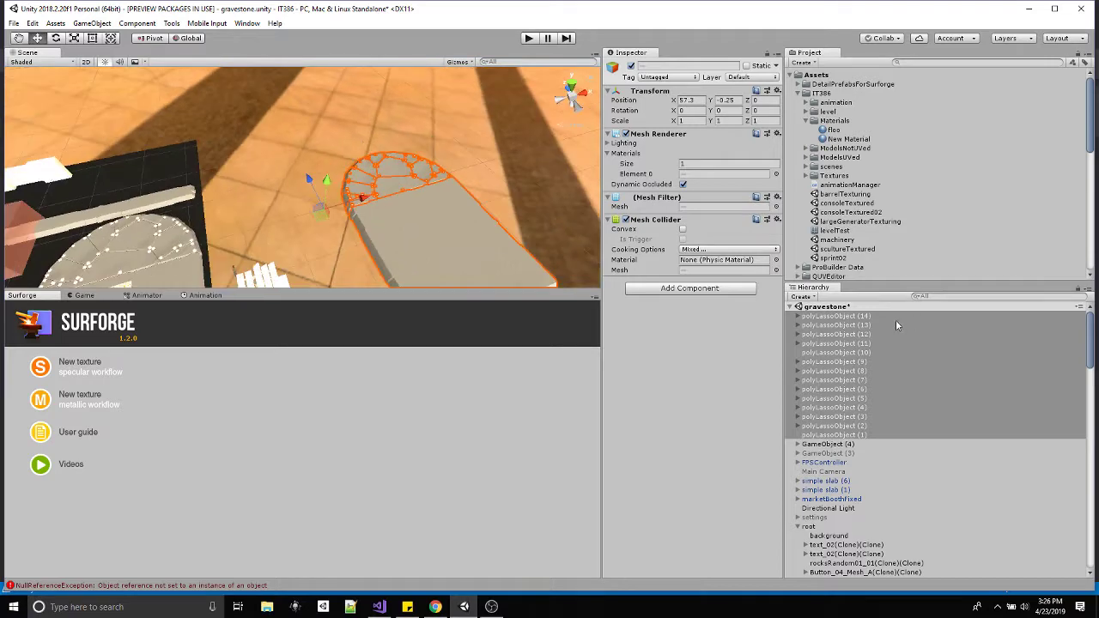
click(92, 23)
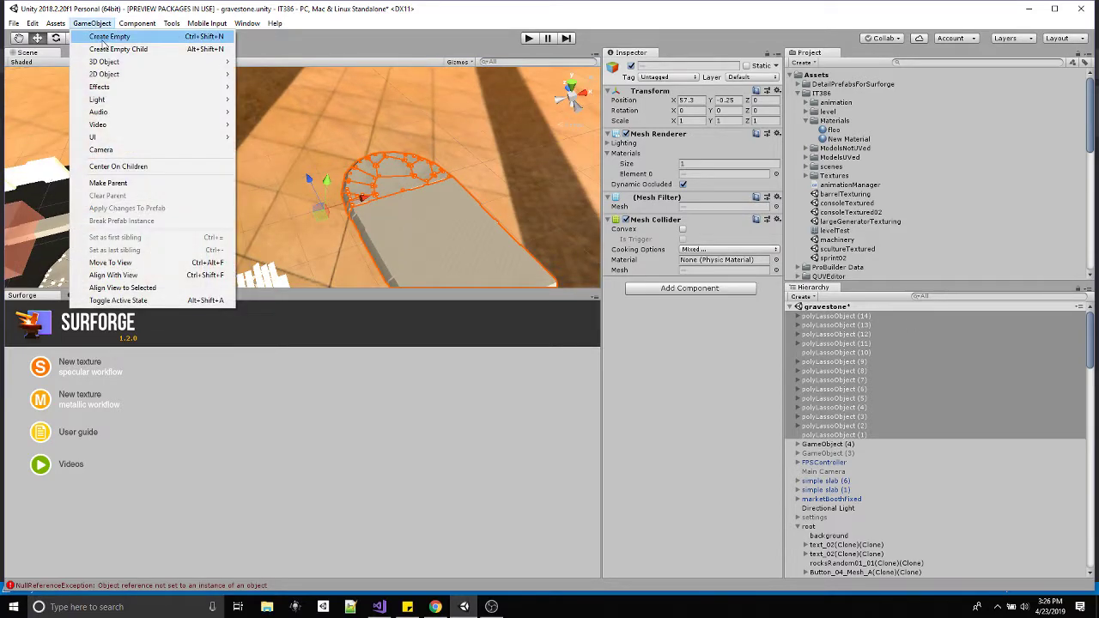
click(103, 34)
Collapse the root object's children and deactivate root to hide the original Surforge gravestones
scroll(830, 506, up, 15)
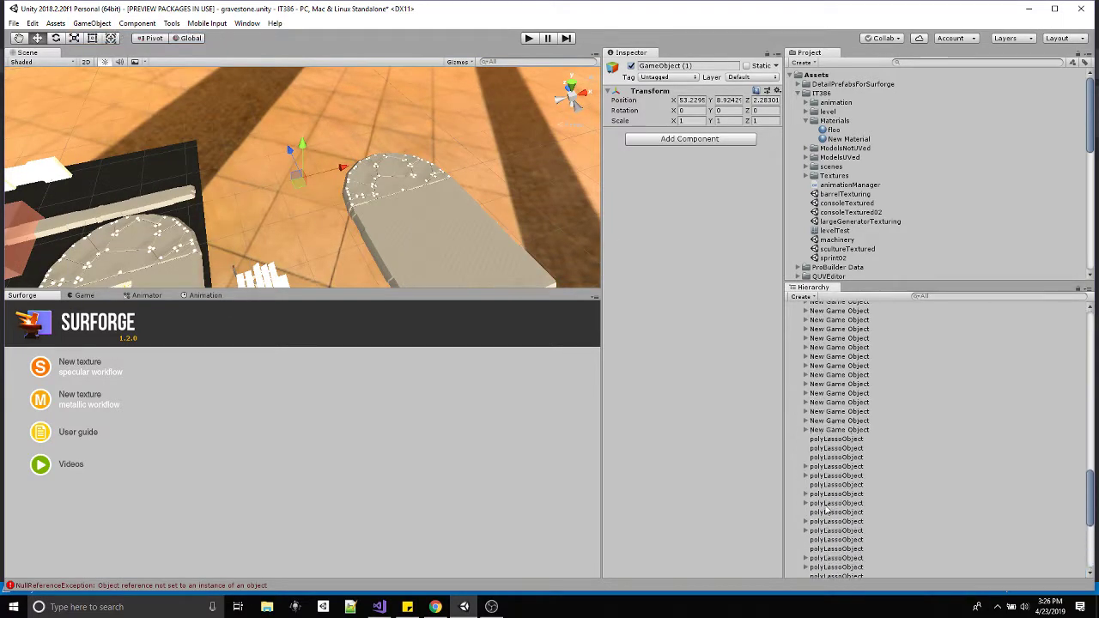
scroll(815, 420, up, 5)
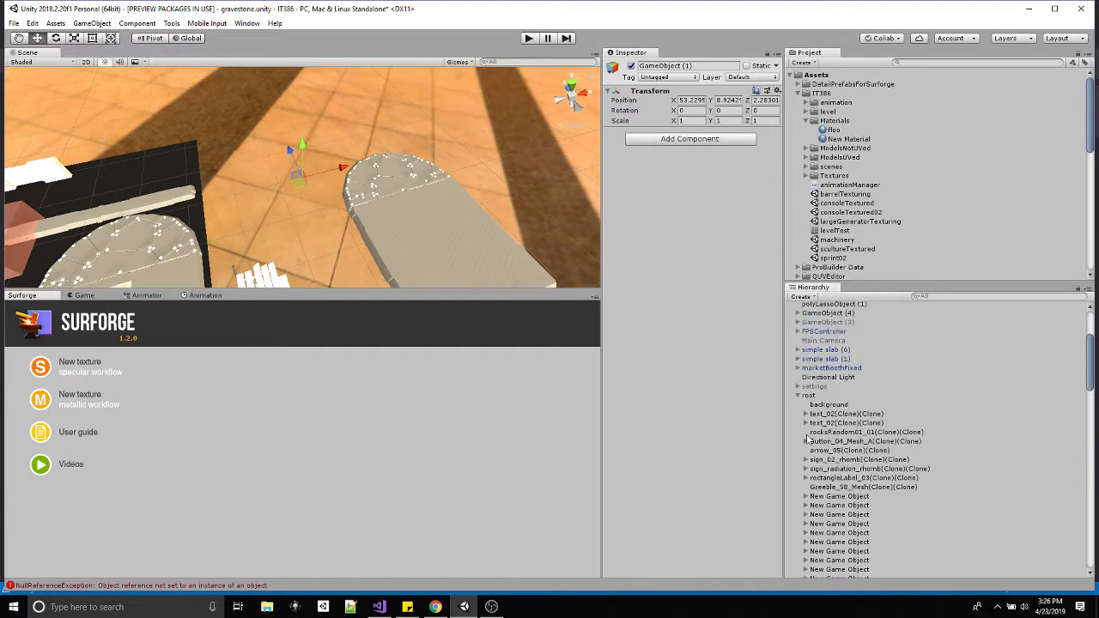
click(797, 396)
click(809, 396)
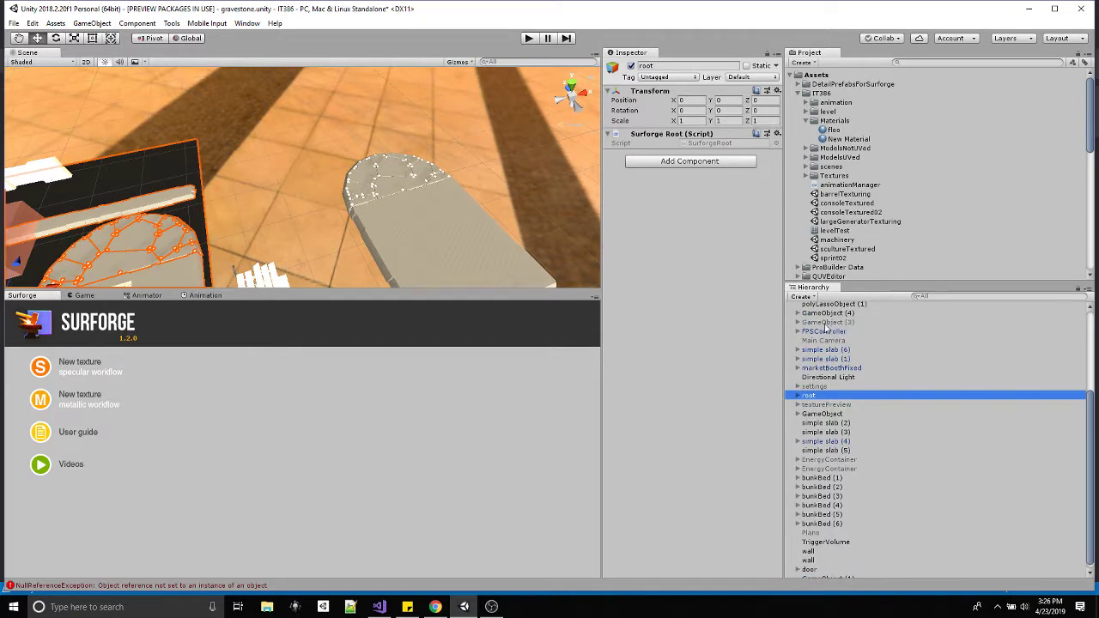
click(632, 66)
Move the new empty GameObject (1) to the top of the hierarchy, above the polyLassoObject copies
scroll(908, 455, down, 1)
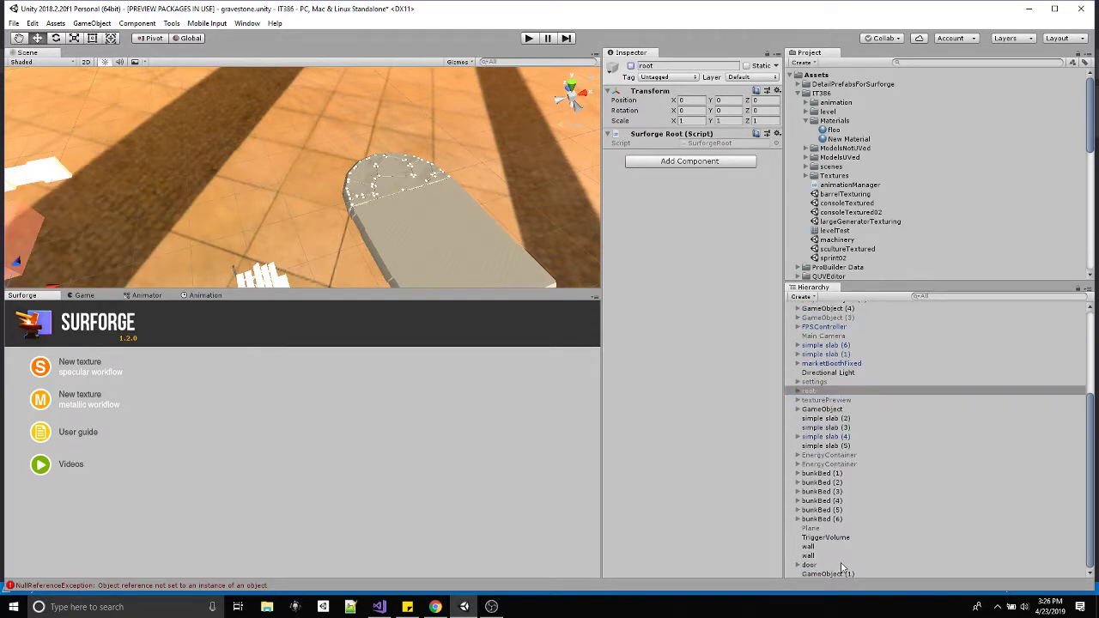
click(840, 575)
drag(841, 579, 833, 316)
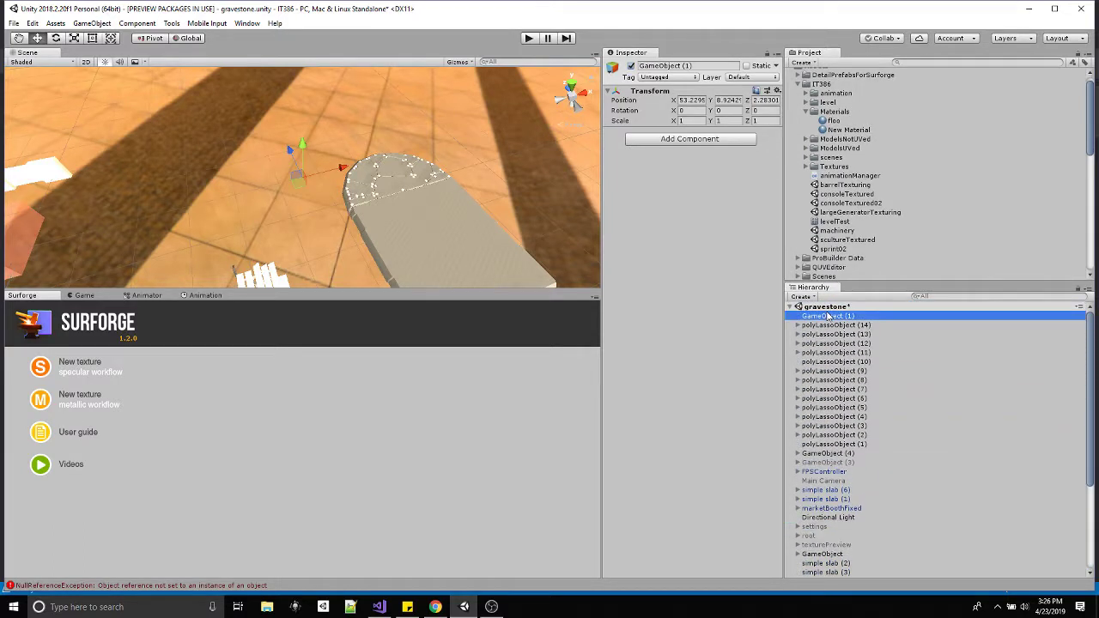
Position the empty GameObject at the middle of the gravestone's bottom edge, about X 75.4 and Z -27.7, using a top view
scroll(383, 248, down, 2)
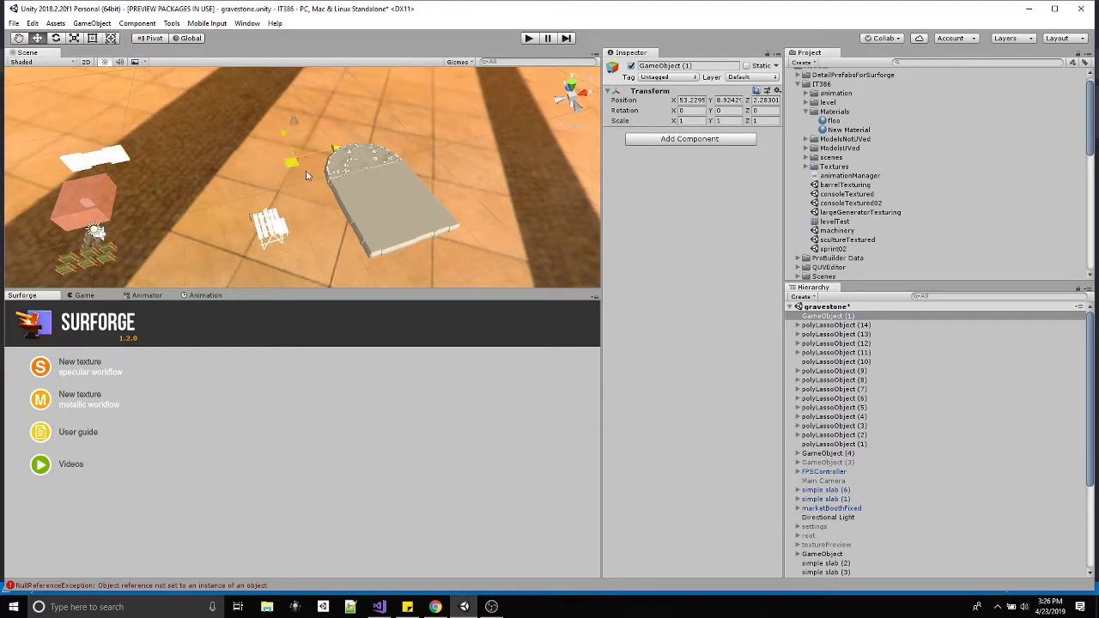
key(w)
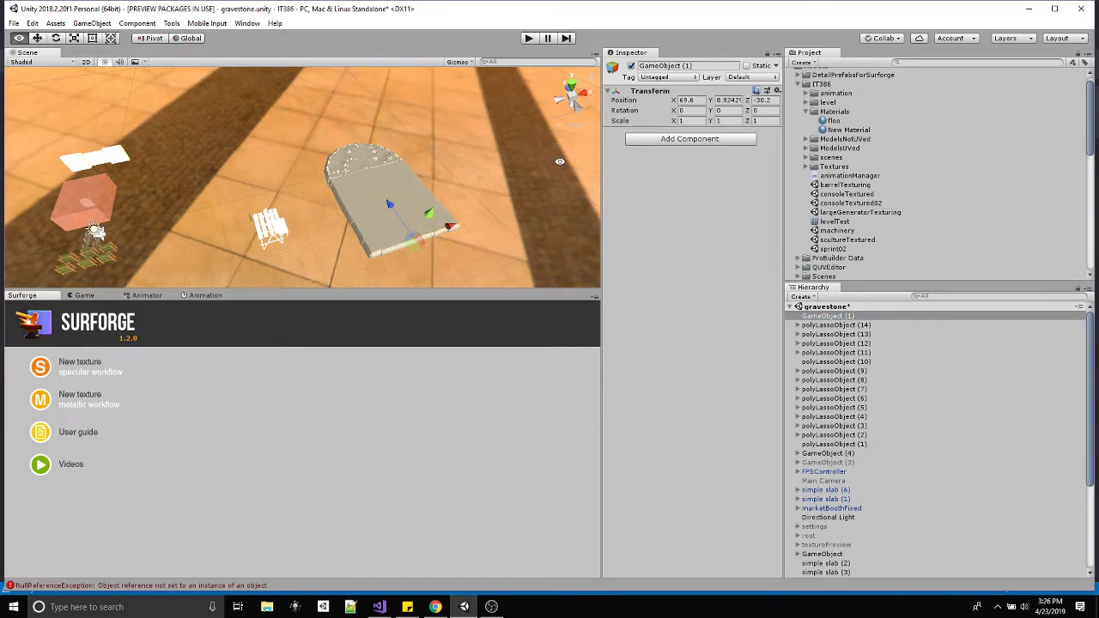
right_drag(561, 163, 572, 83)
click(571, 83)
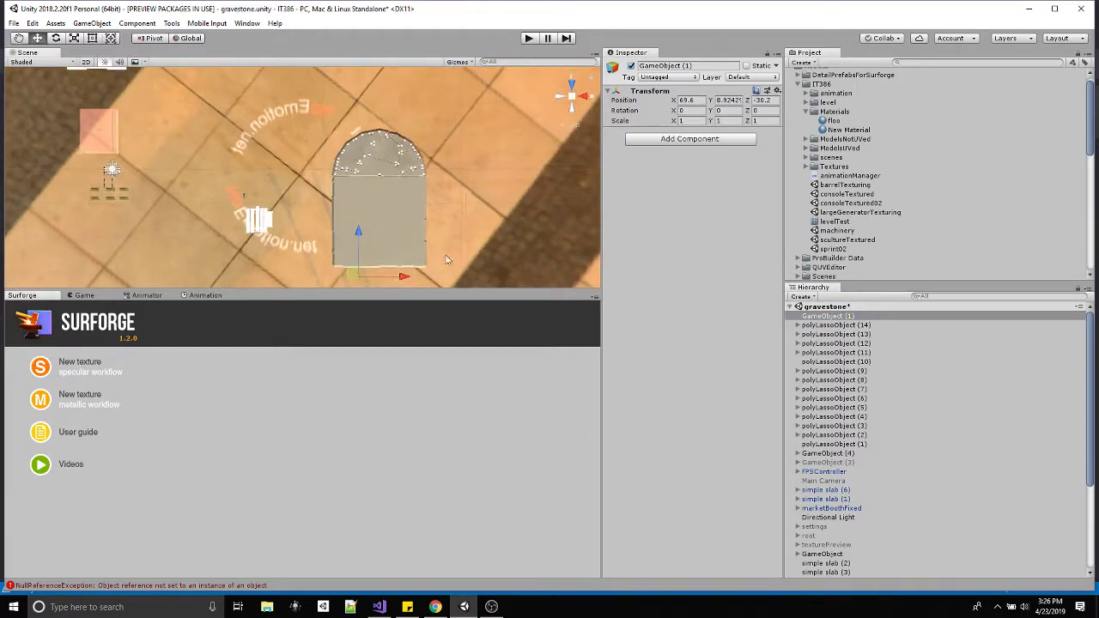
middle_drag(455, 215, 386, 172)
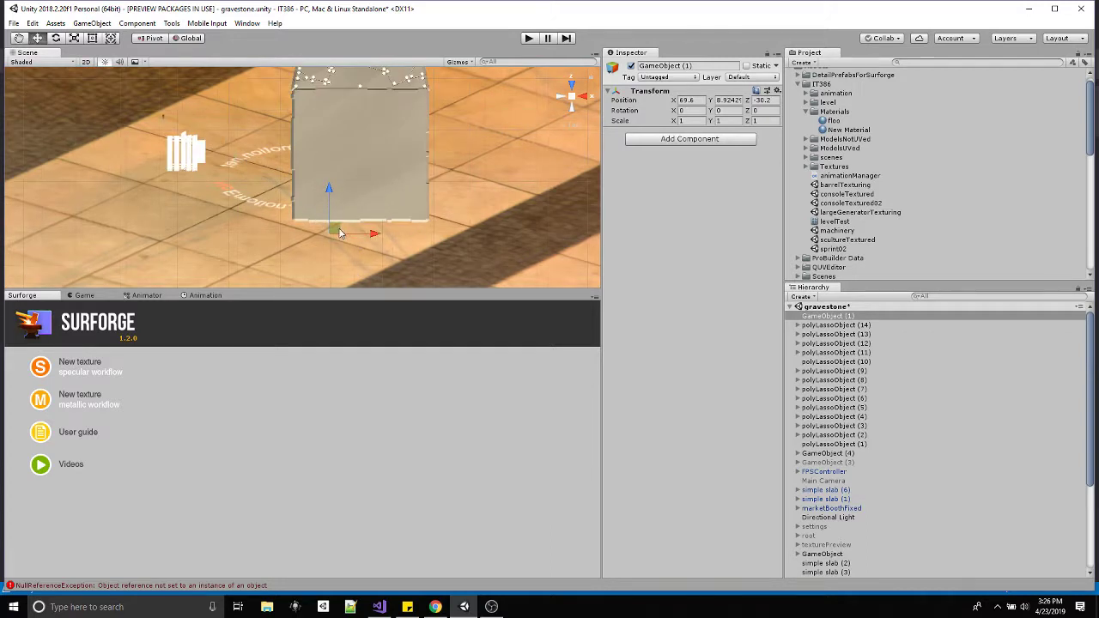
drag(354, 234, 370, 220)
alt+drag(381, 111, 444, 122)
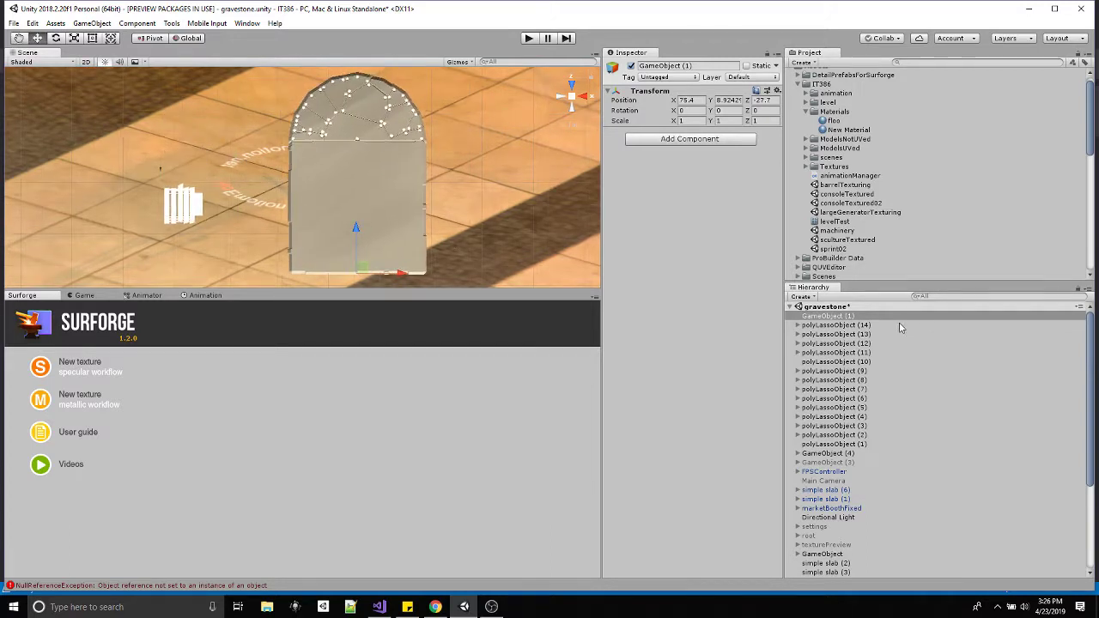
Rename the empty GameObject (1) as tombstone
click(853, 317)
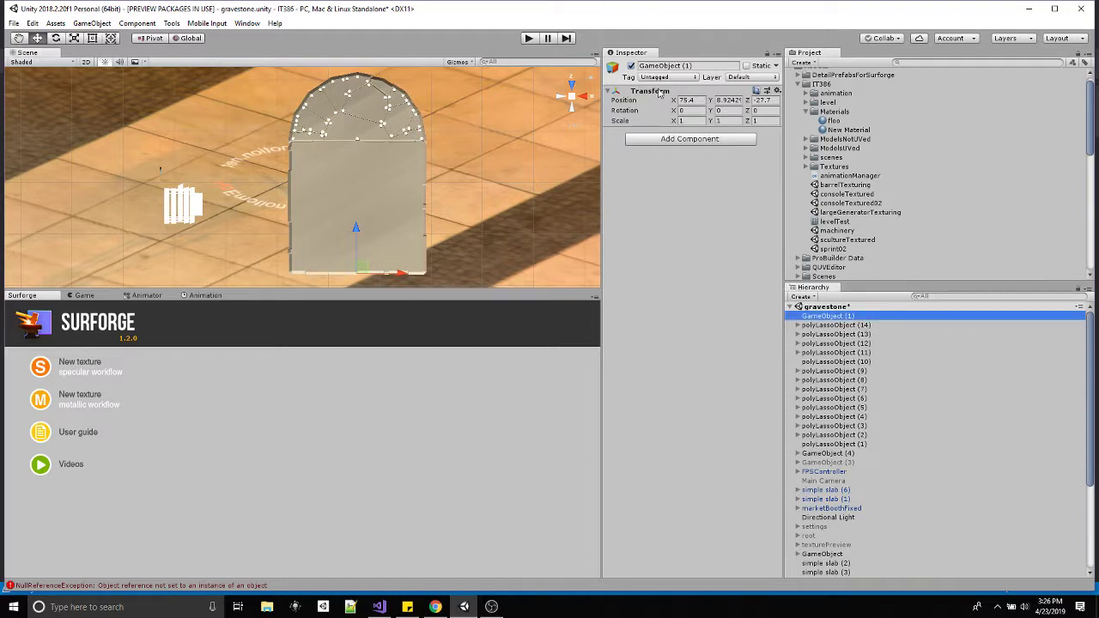
click(678, 66)
text(tombstone)
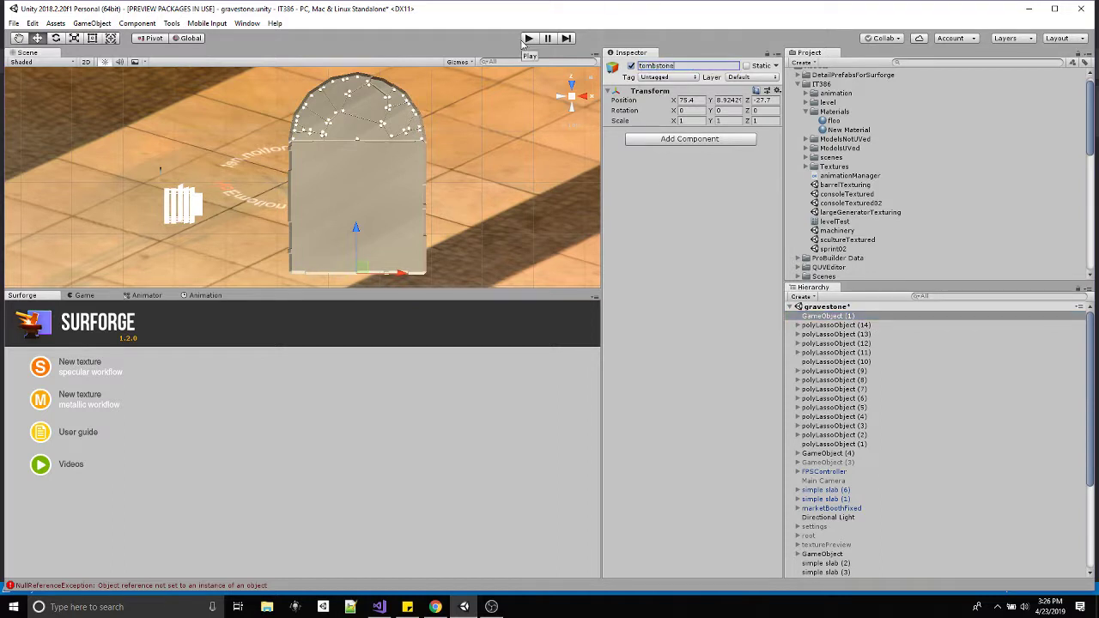
key(Return)
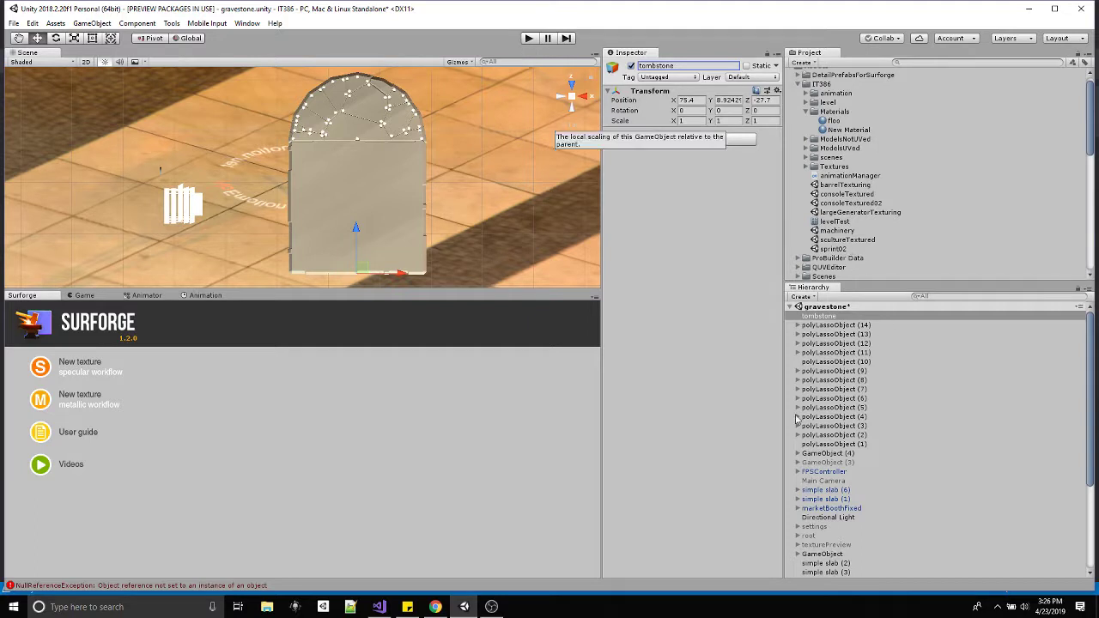
Parent polyLassoObject (1) through (14) under tombstone, and select the tombstone parent to view the grouped model
click(824, 325)
shift+click(833, 444)
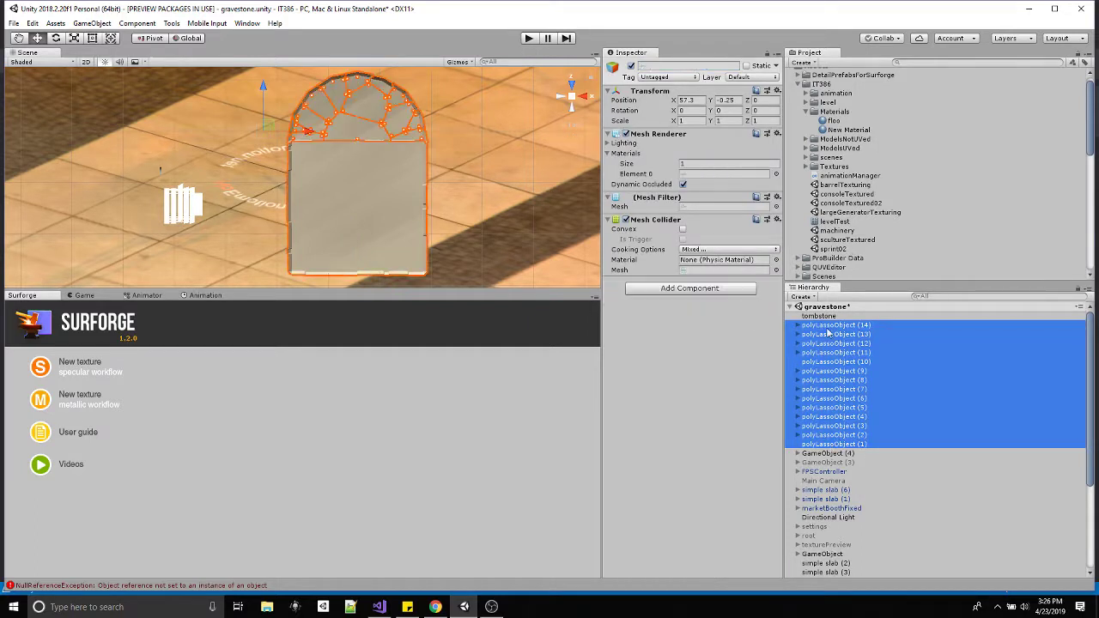
drag(829, 332, 820, 316)
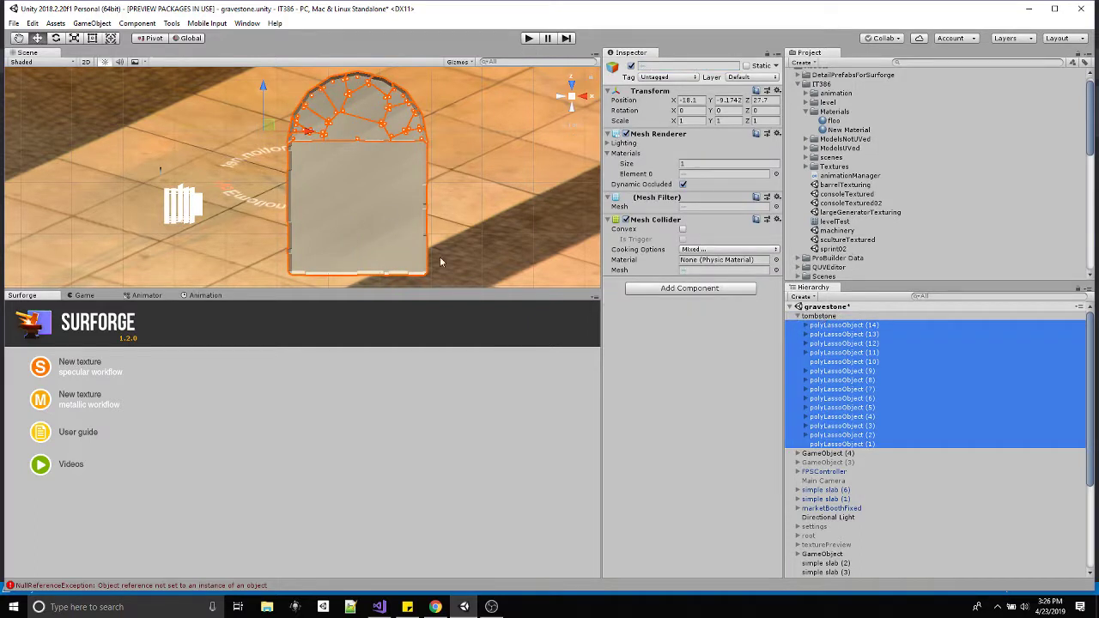
click(818, 316)
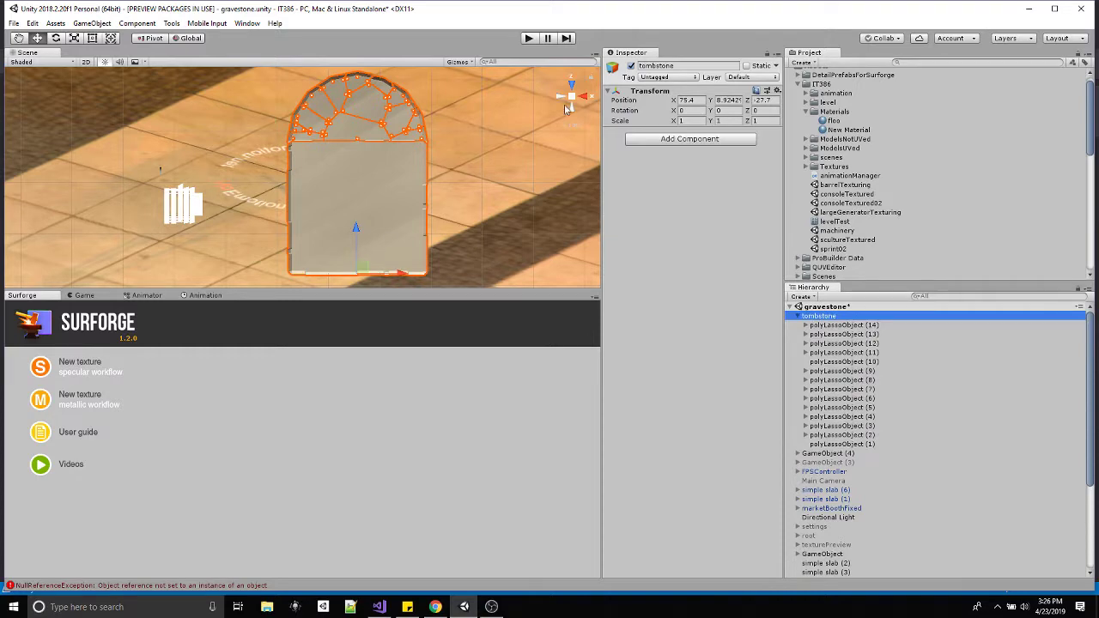
alt+drag(567, 126, 550, 215)
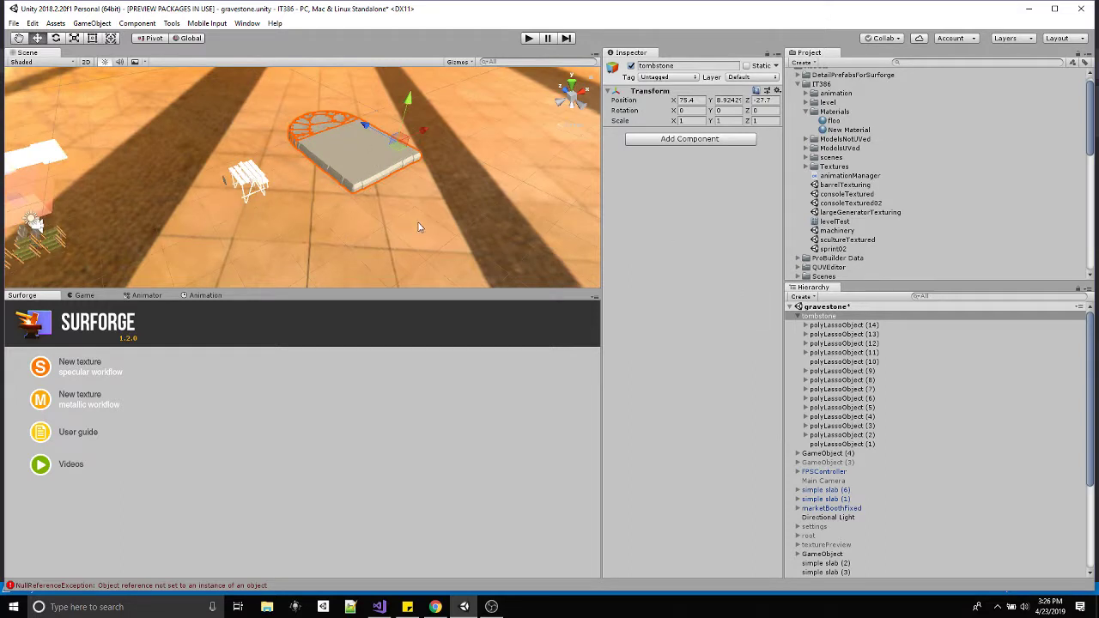
Stand the tombstone upright with an X rotation of -90 and scale it uniformly down to about 0.24
key(r)
drag(406, 153, 435, 143)
key(e)
click(691, 110)
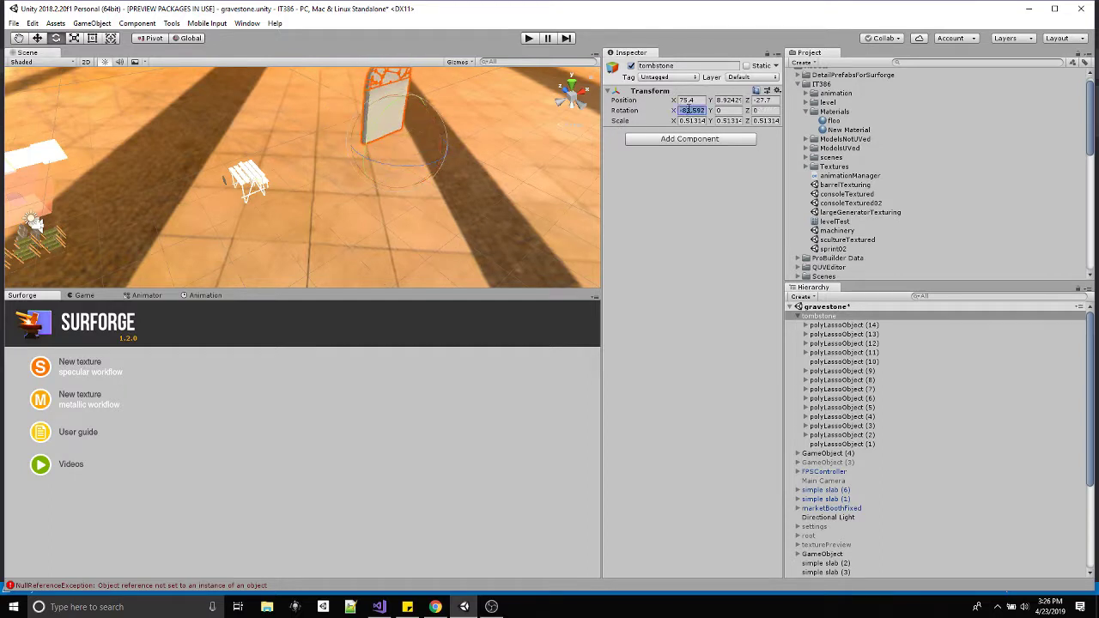
text(-90)
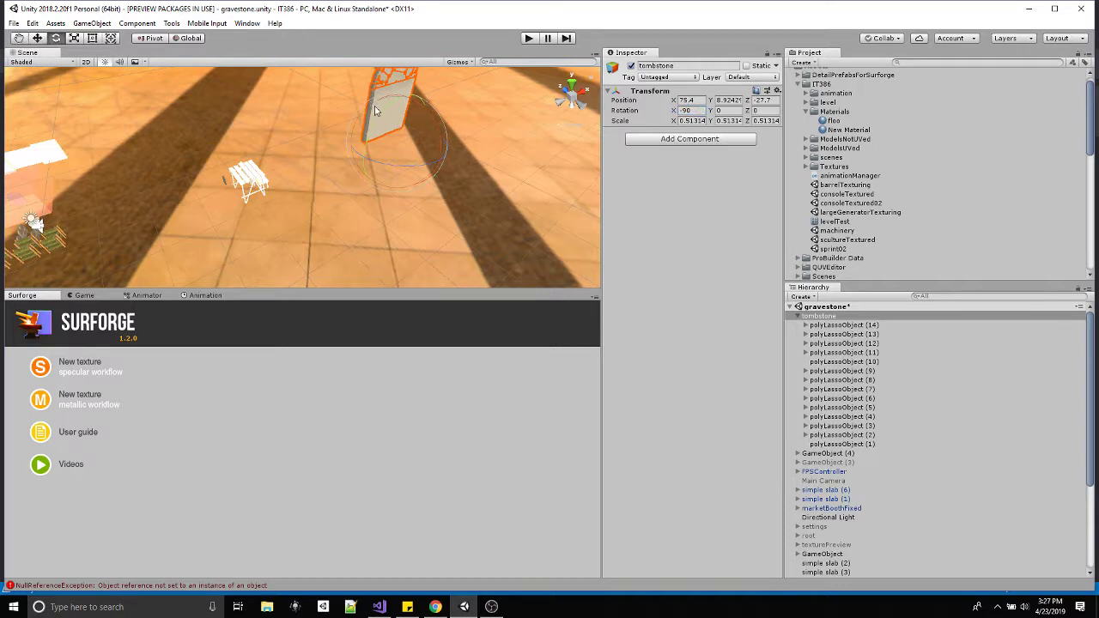
text(r)
drag(398, 145, 367, 123)
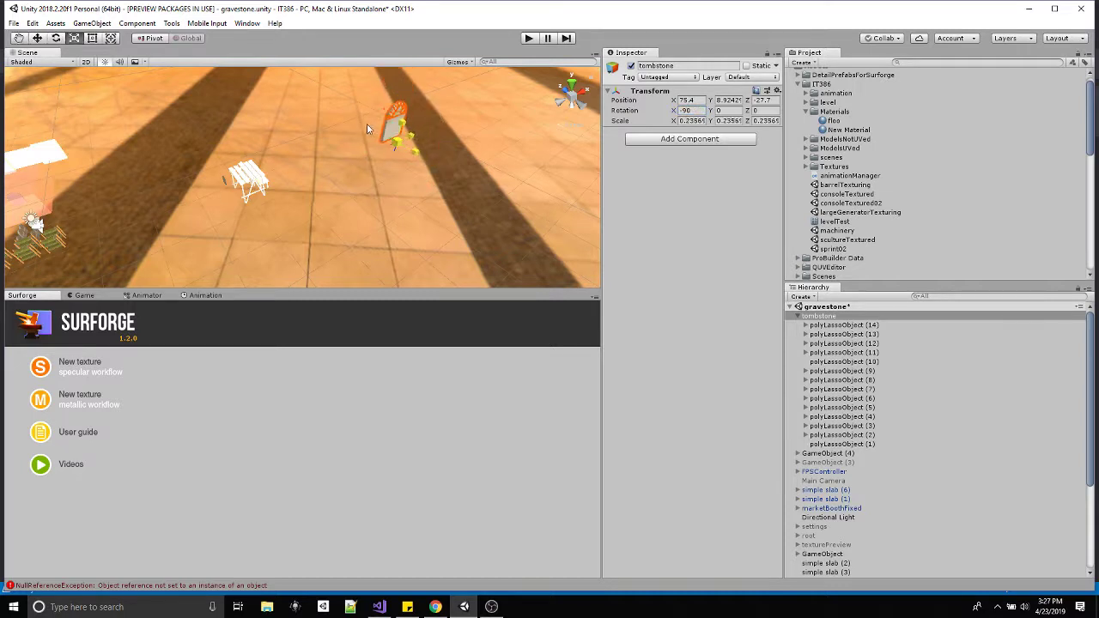
Move the tombstone beside the other scene props, at about X 12.4 and Z 2.6
key(w)
scroll(398, 178, down, 2)
drag(376, 161, 154, 179)
right_drag(154, 179, 160, 140)
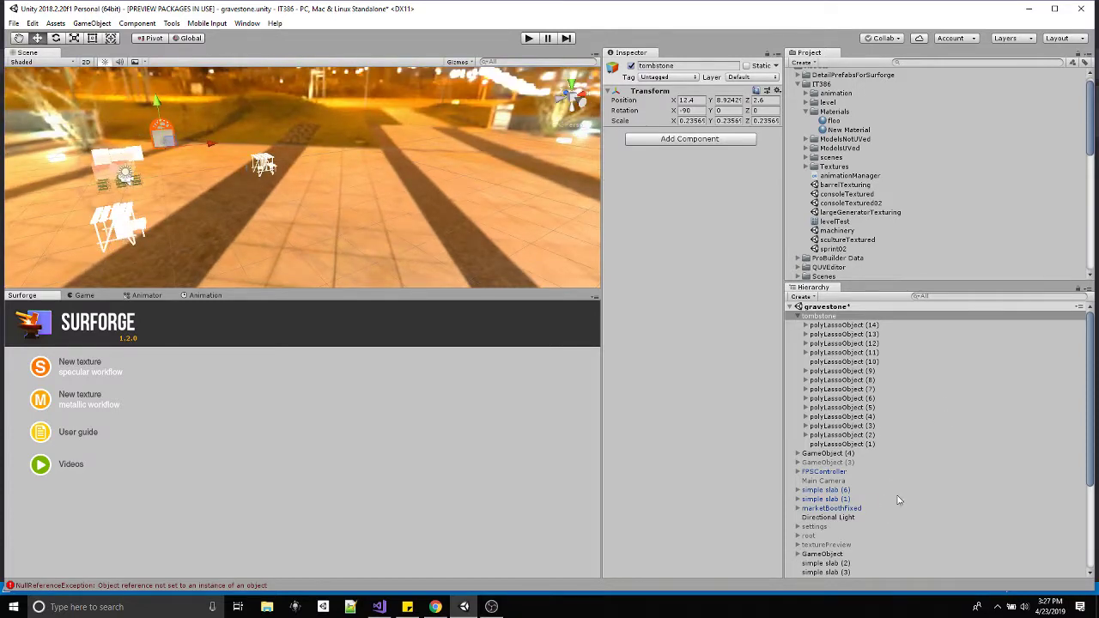
Activate the disabled Plane so the scene has its floor
scroll(898, 500, down, 3)
right_click(837, 461)
click(835, 522)
scroll(831, 528, down, 1)
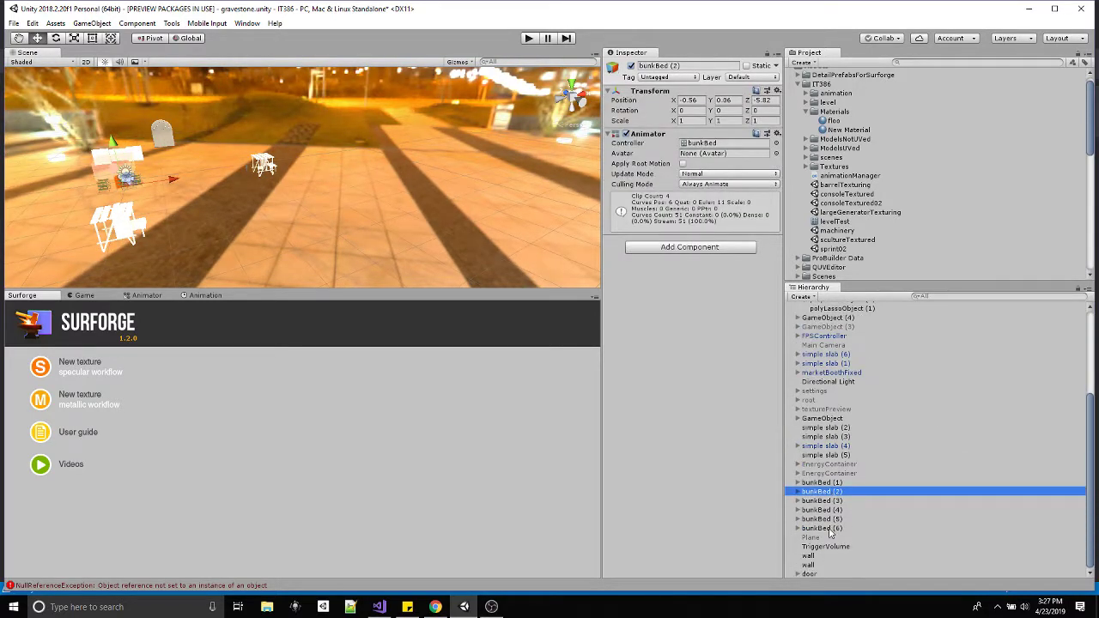
click(816, 535)
click(631, 66)
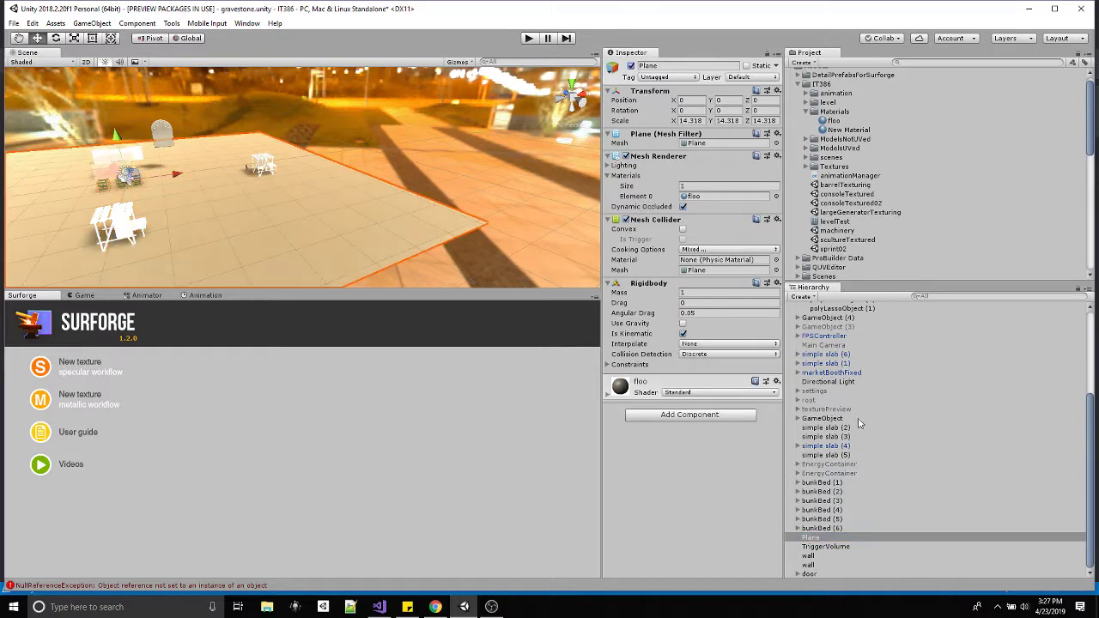
Lower the tombstone onto the floor at about Y 1.1 and scale it uniformly to about 0.136
scroll(858, 424, up, 5)
click(818, 316)
middle_drag(258, 197, 365, 239)
drag(239, 134, 271, 196)
scroll(293, 175, up, 3)
key(r)
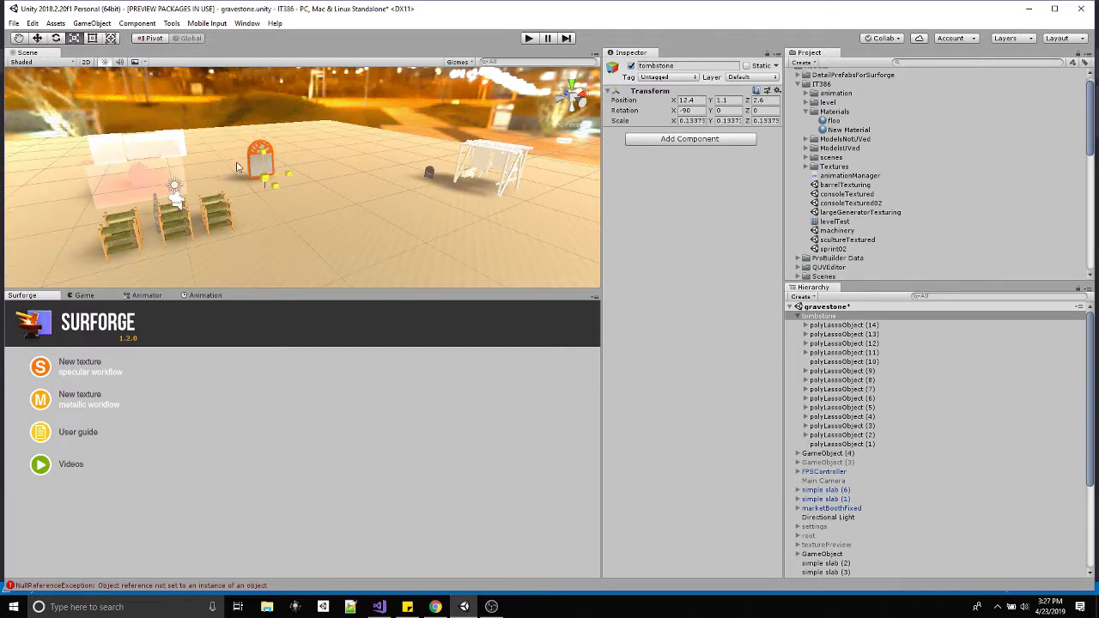
key(w)
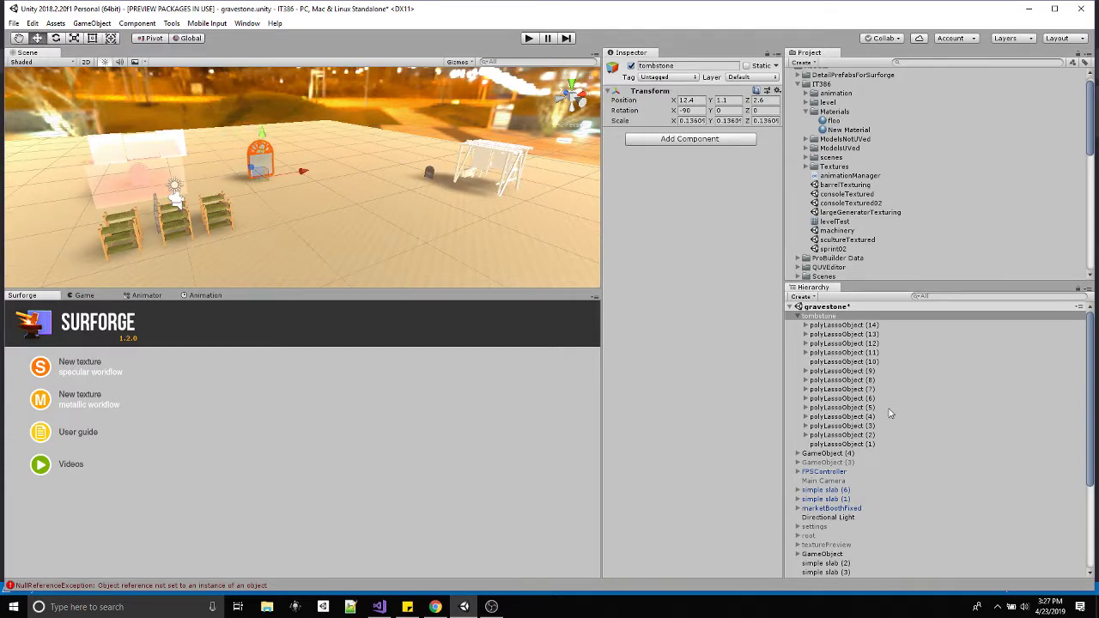
Duplicate the tombstone parent with its pieces and move the copy to the top of the hierarchy
right_drag(361, 206, 293, 186)
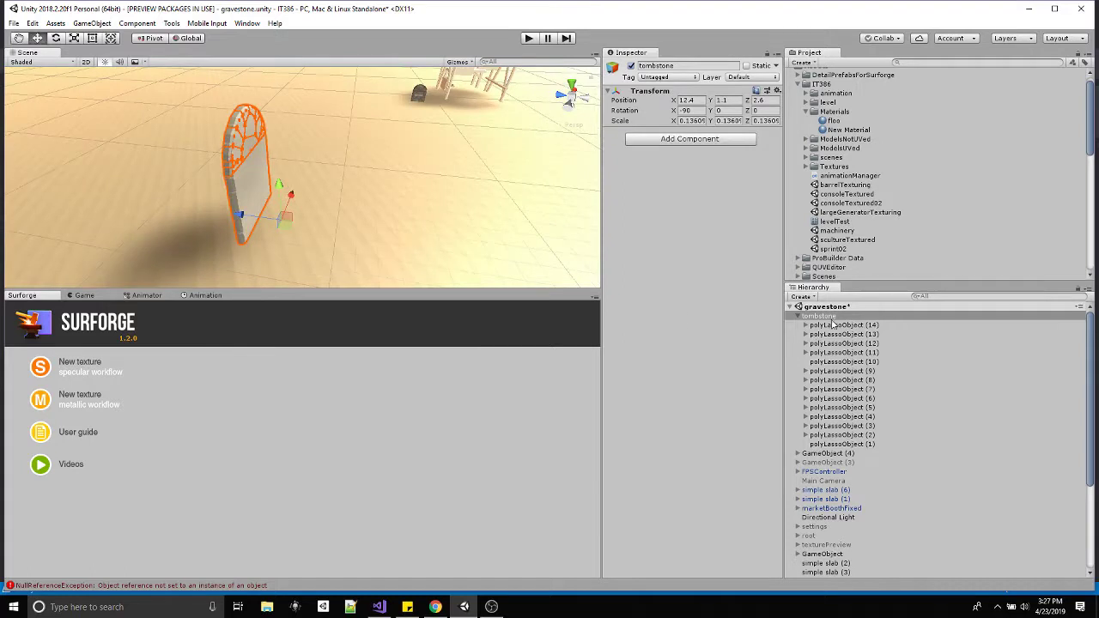
click(833, 326)
click(797, 318)
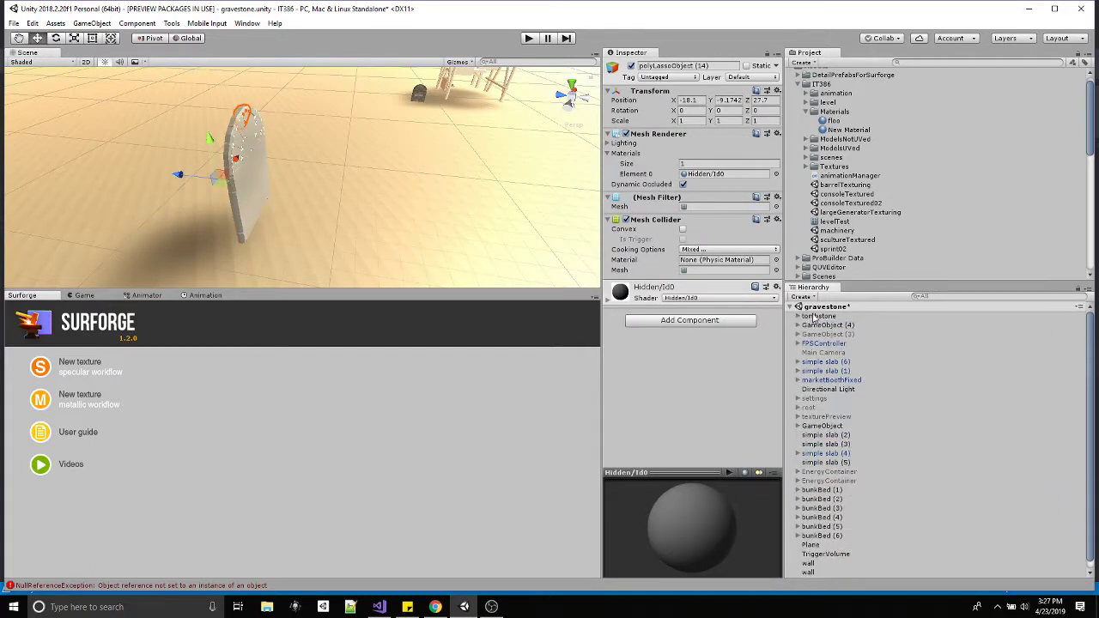
key(ctrl+d)
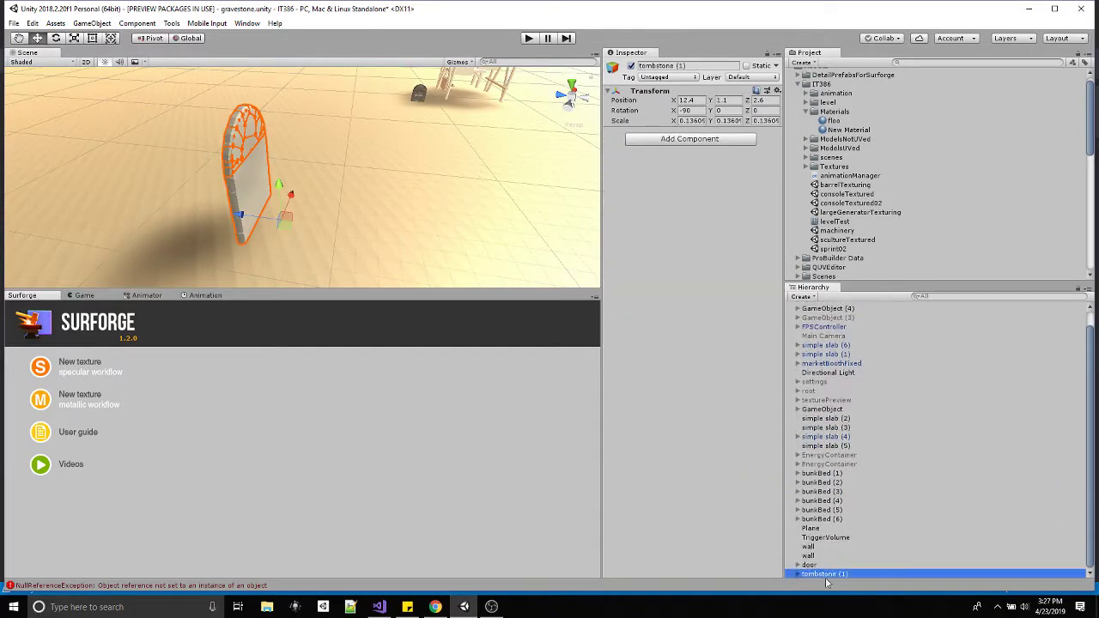
drag(811, 571, 815, 318)
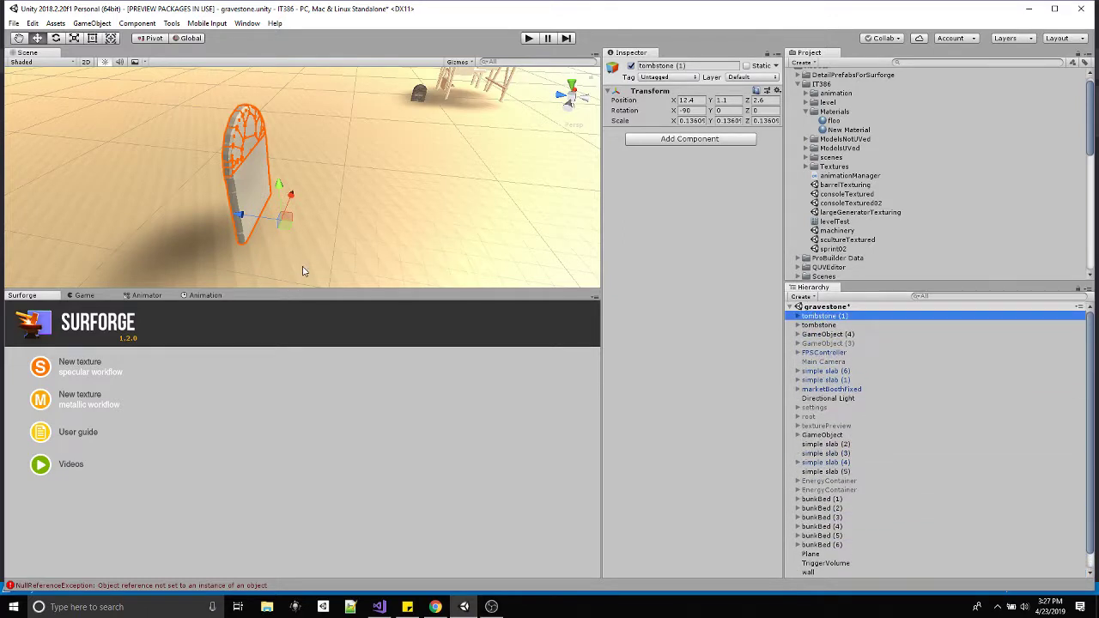
Set the tombstone copy's Z rotation to 180 and align it back to back with the original, at about X 12.48 and Z 5.34
key(e)
drag(305, 255, 135, 256)
click(760, 110)
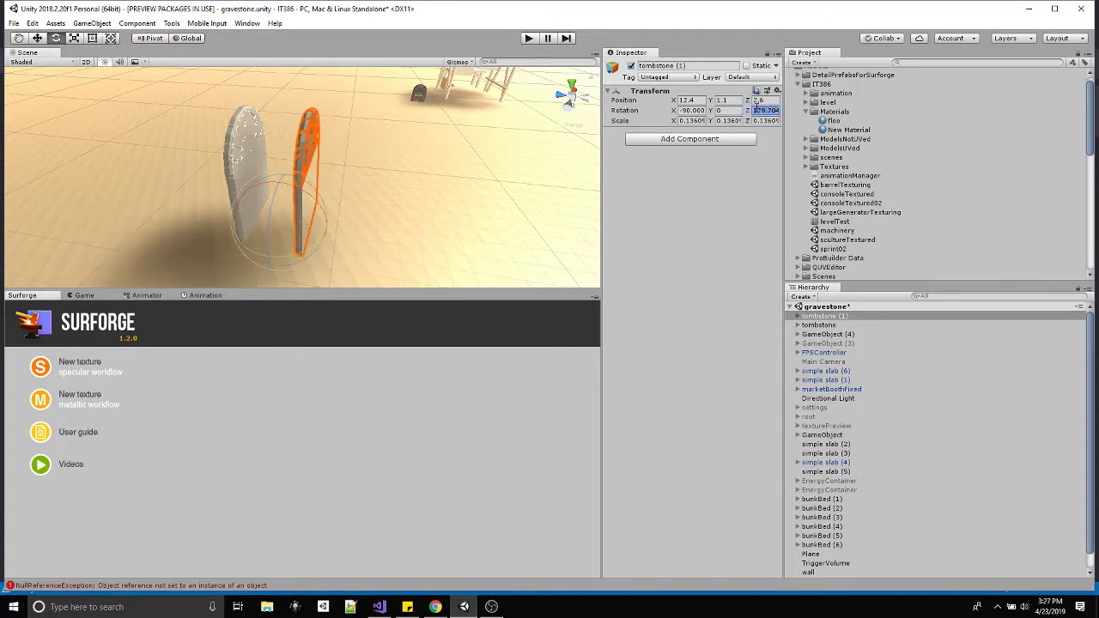
text(180w)
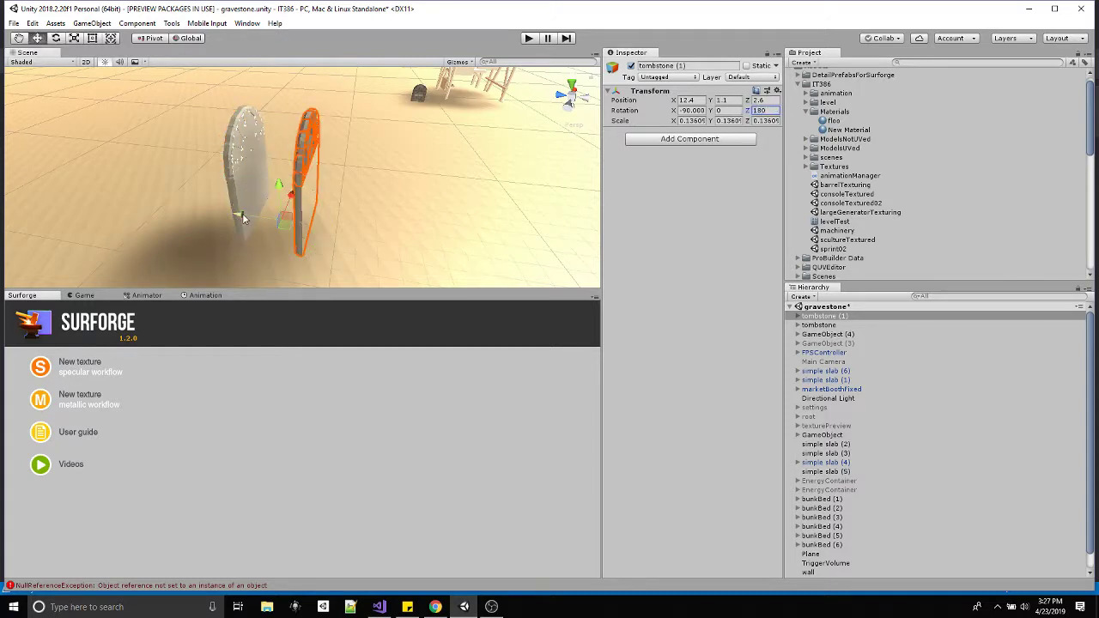
drag(243, 219, 180, 195)
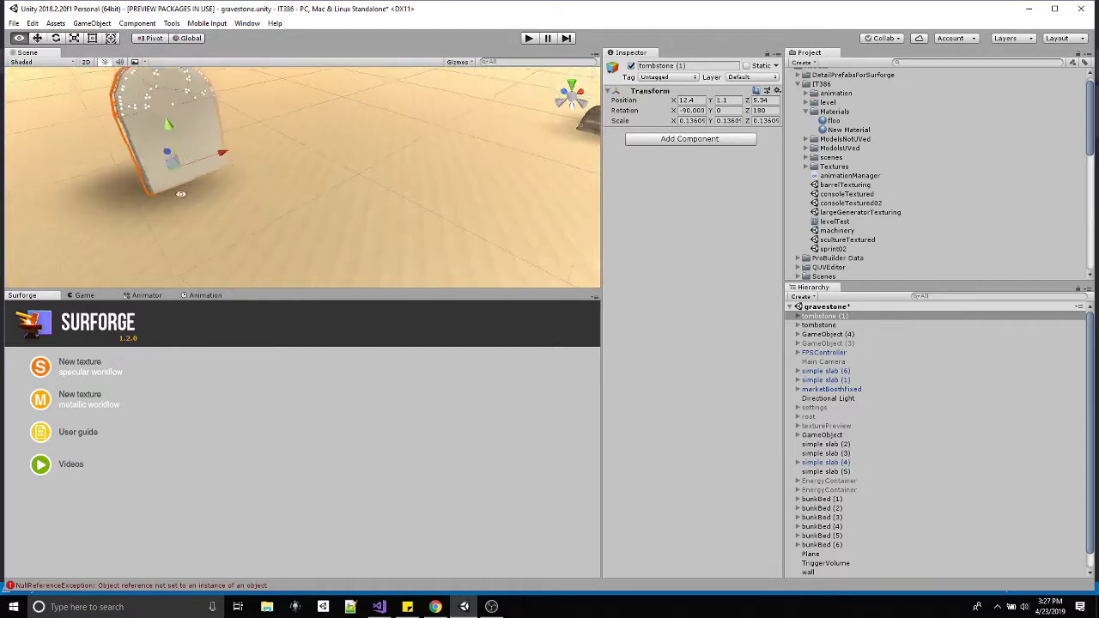
drag(222, 153, 172, 206)
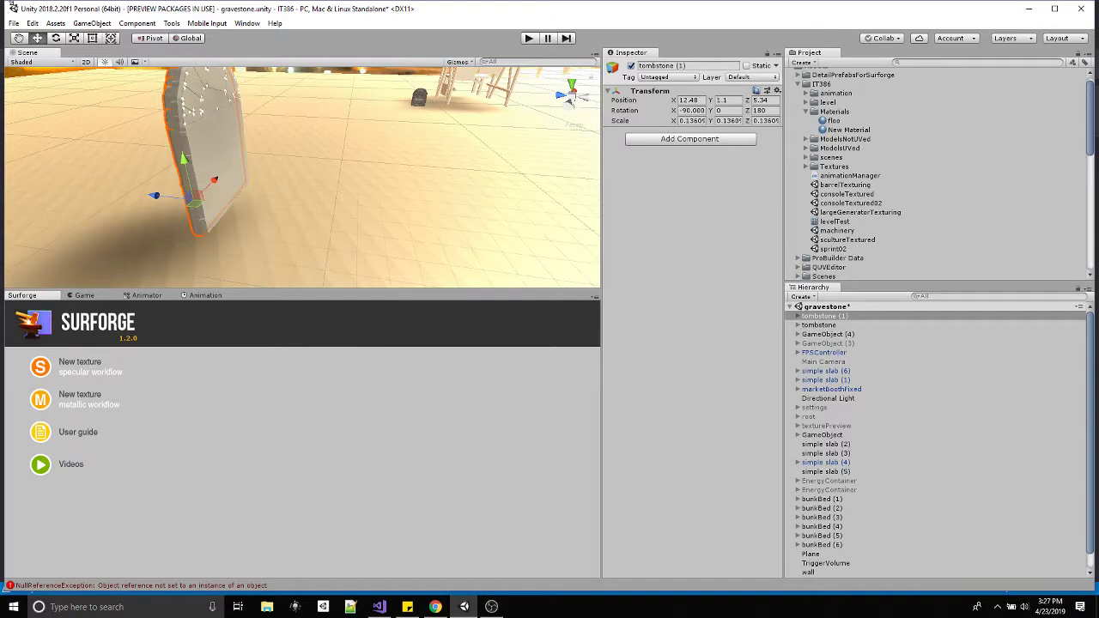
Create an empty GameObject and position it at the base between the two tombstone halves, about X 12.82, Y 0.82, Z 4.04
click(92, 23)
click(101, 34)
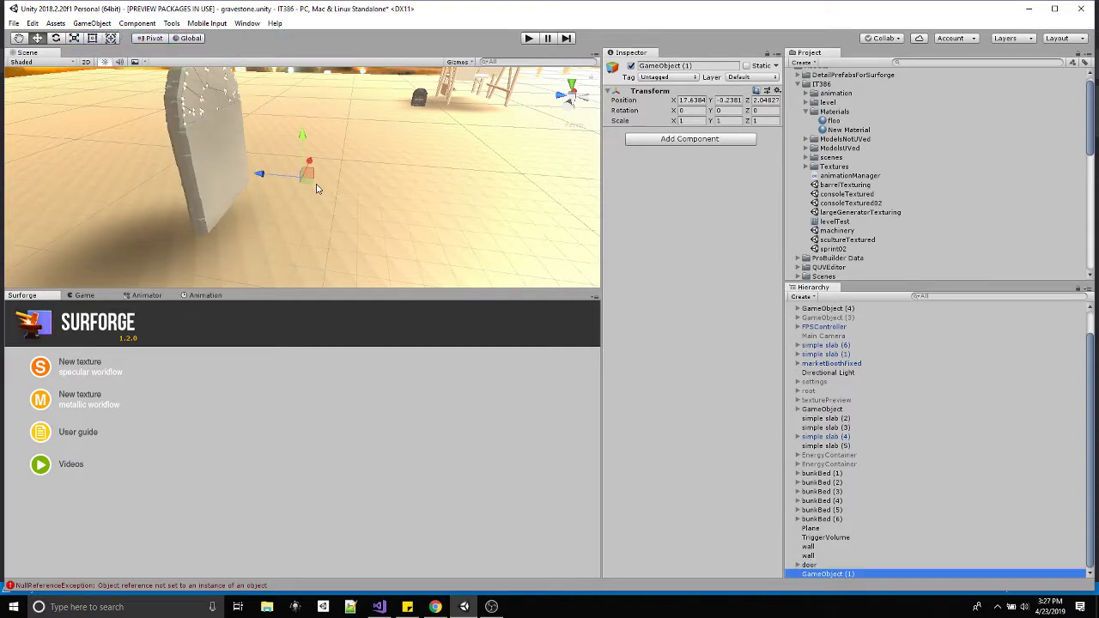
alt+drag(392, 184, 186, 180)
alt+drag(181, 135, 318, 94)
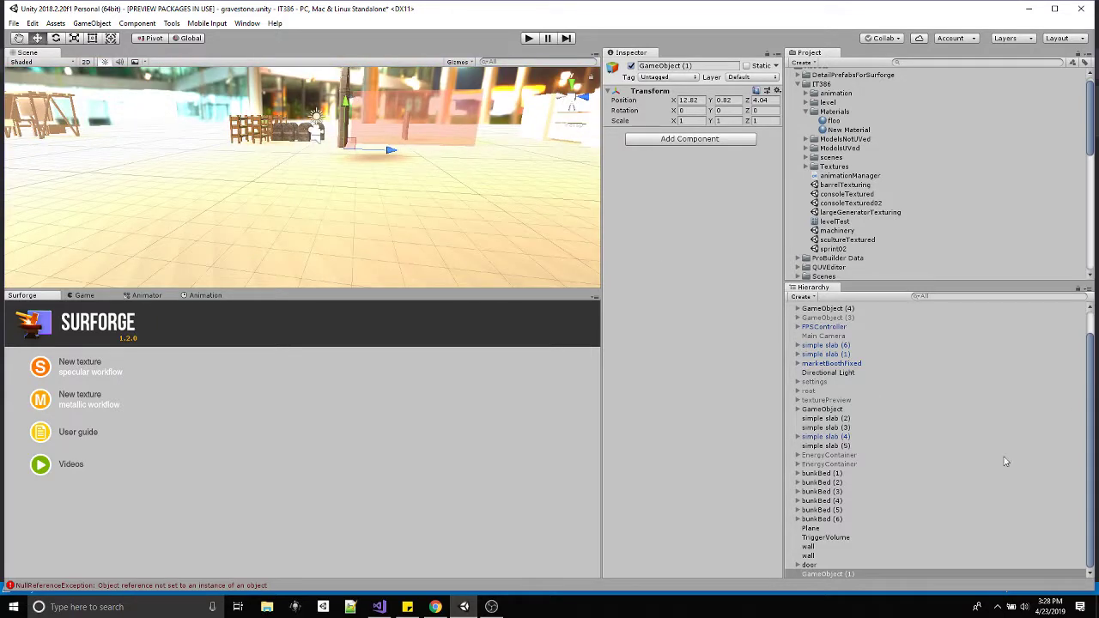
Move the empty GameObject (1) to the top of the hierarchy and parent tombstone (1) and tombstone under it
drag(846, 572, 827, 317)
click(824, 325)
shift+click(822, 334)
click(827, 315)
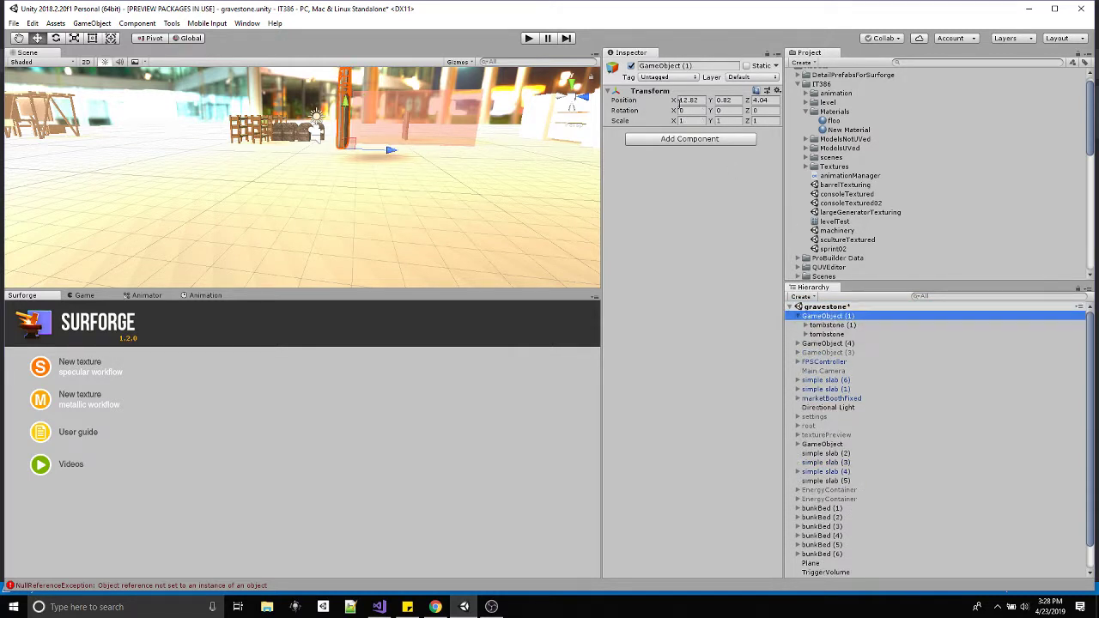
Rename the parent GameObject (1) as tombstone and collapse its children
click(702, 66)
text(tombstone)
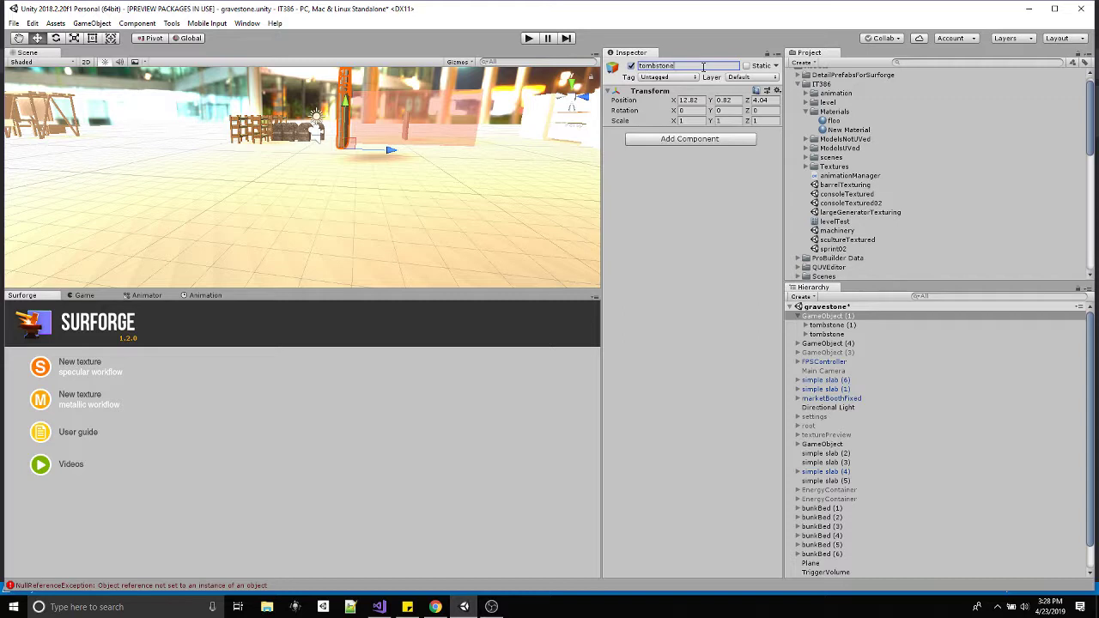
key(Return)
click(802, 317)
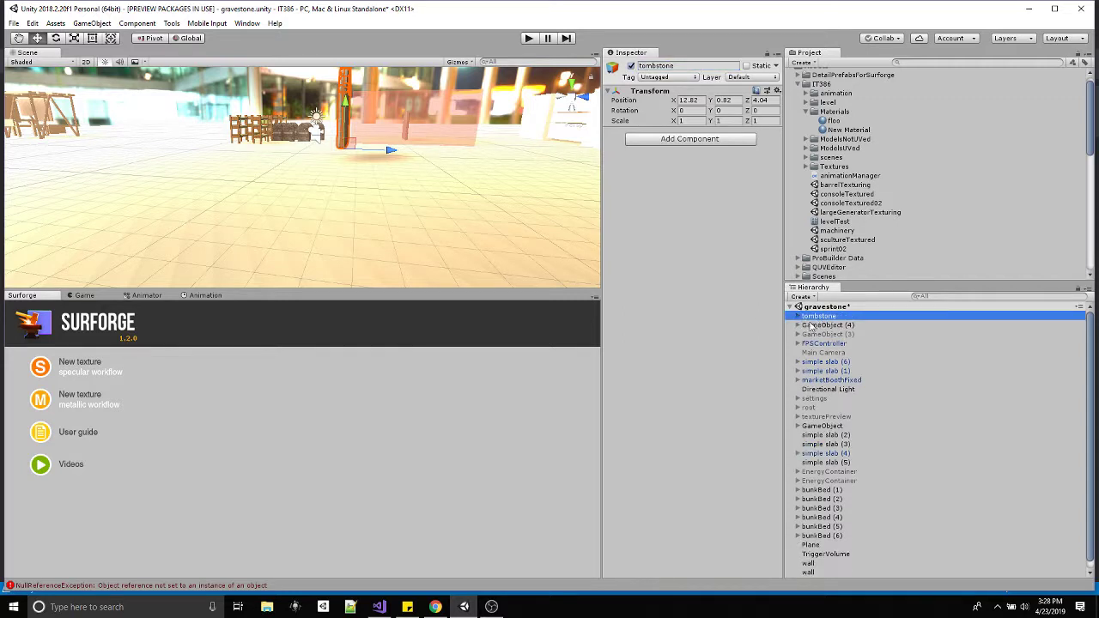
Enable Convex on the Mesh Colliders of polyLassoObject (1) through (14) under tombstone (1)
click(798, 316)
click(798, 317)
click(807, 326)
right_drag(524, 256, 432, 176)
middle_drag(431, 176, 527, 198)
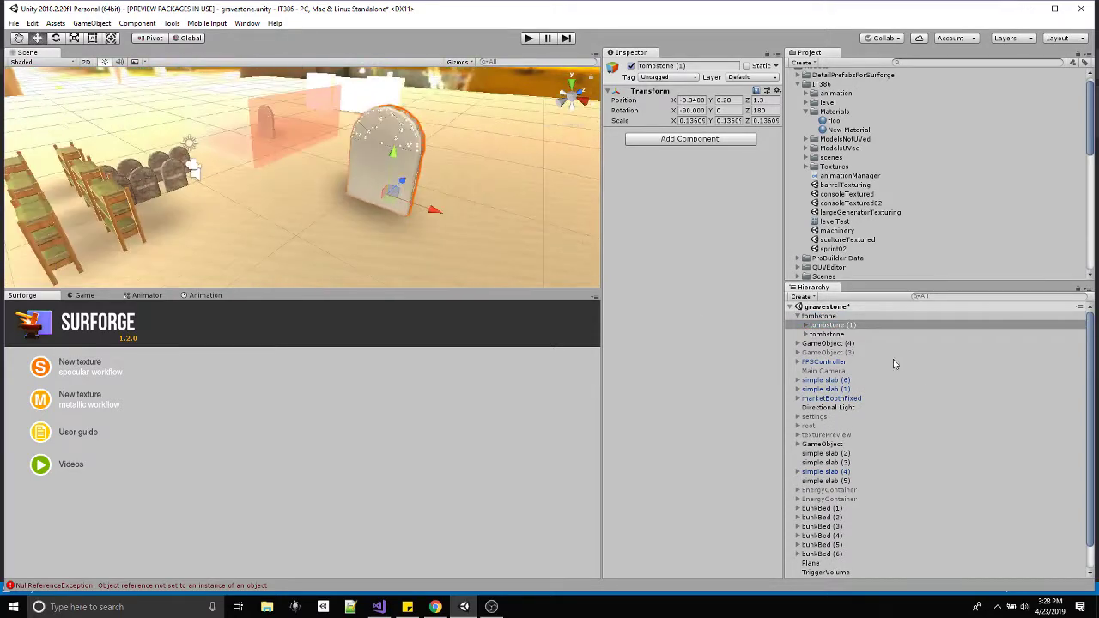
click(804, 326)
click(847, 343)
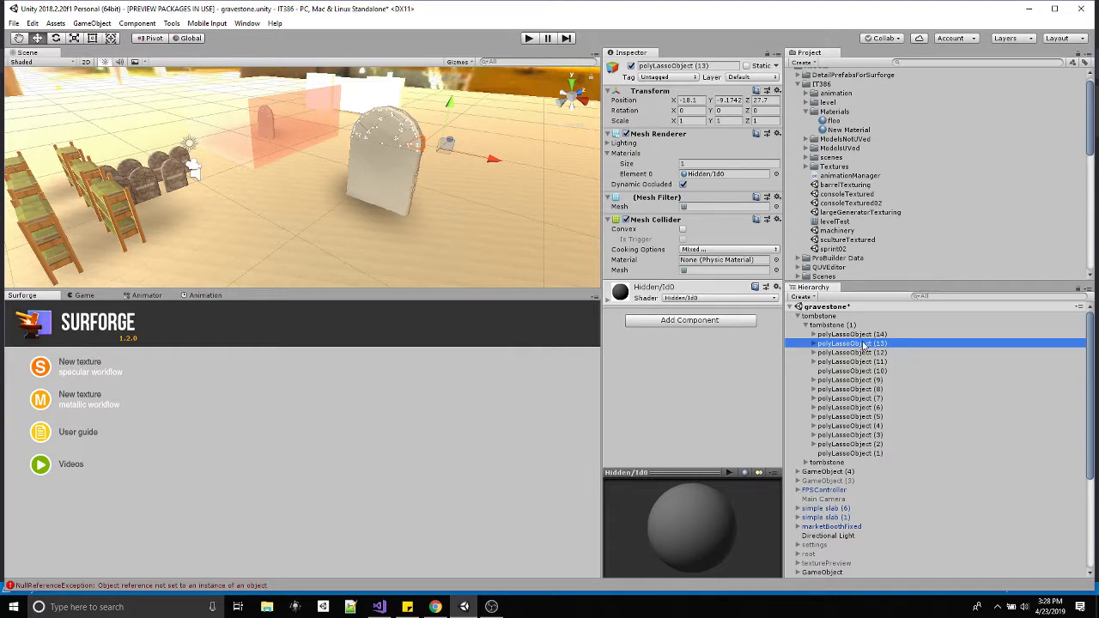
click(852, 334)
shift+click(851, 453)
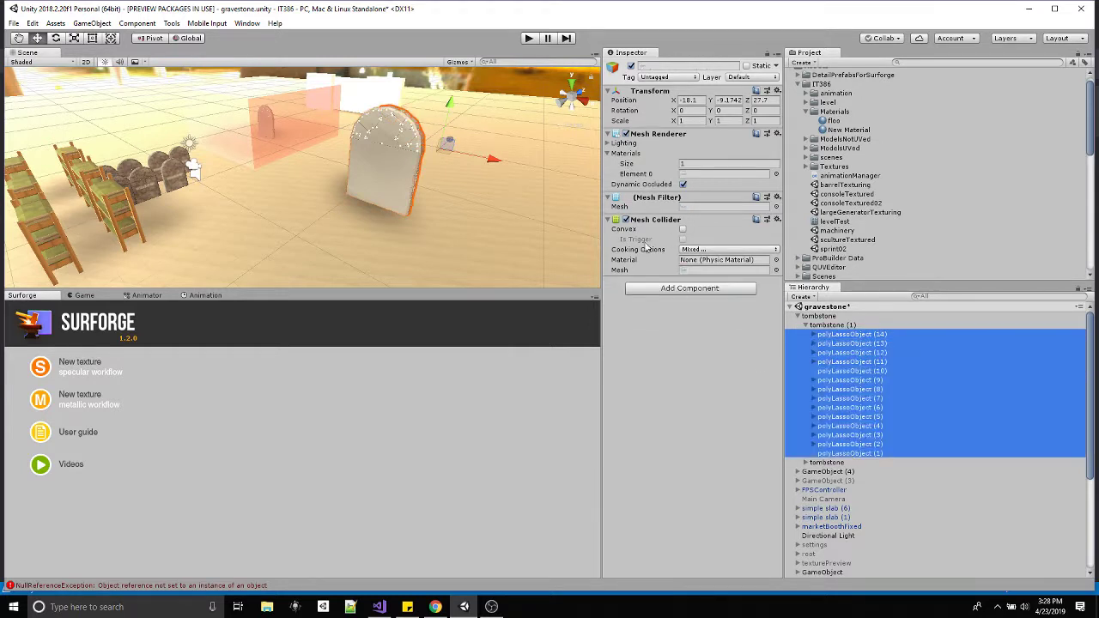
click(683, 230)
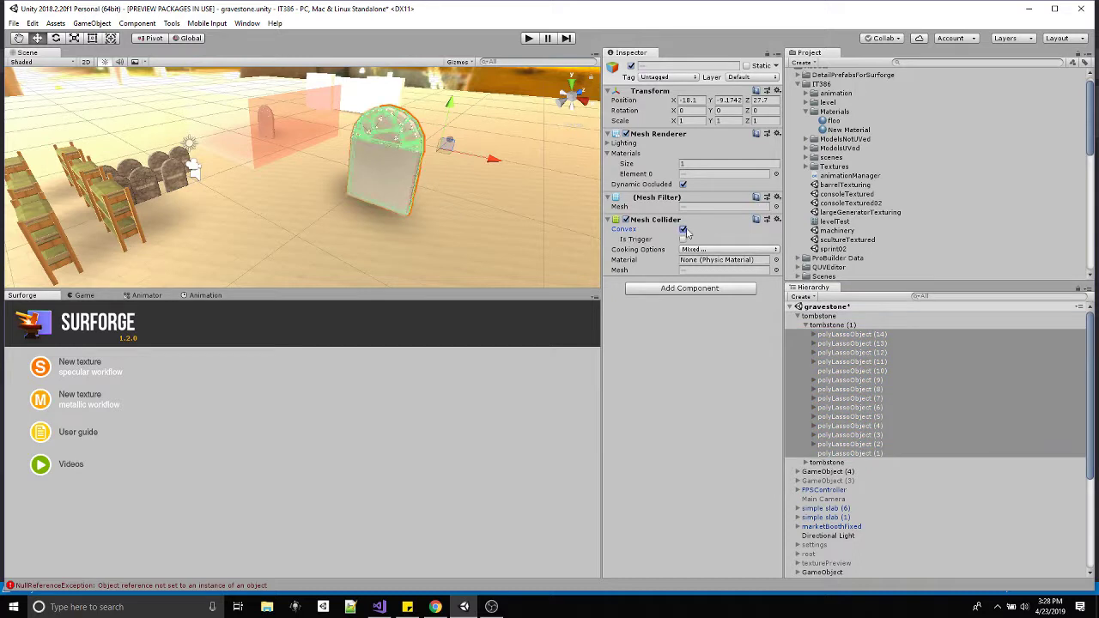
Activate GameObject (3) and inspect the components on its polyLassoObject (7) piece
click(797, 481)
click(817, 480)
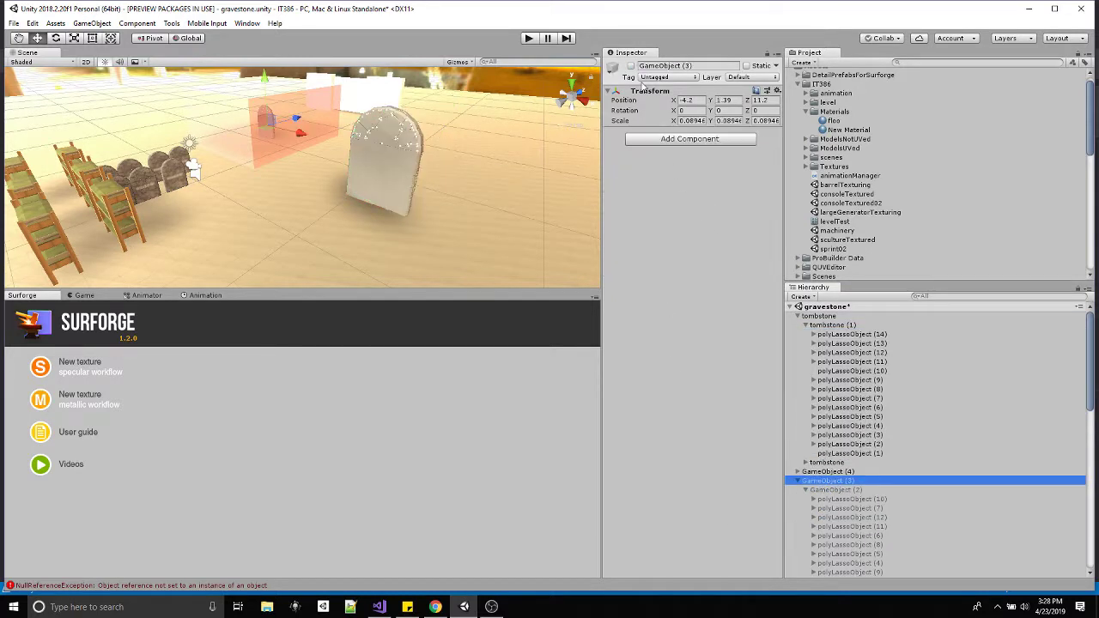
click(631, 66)
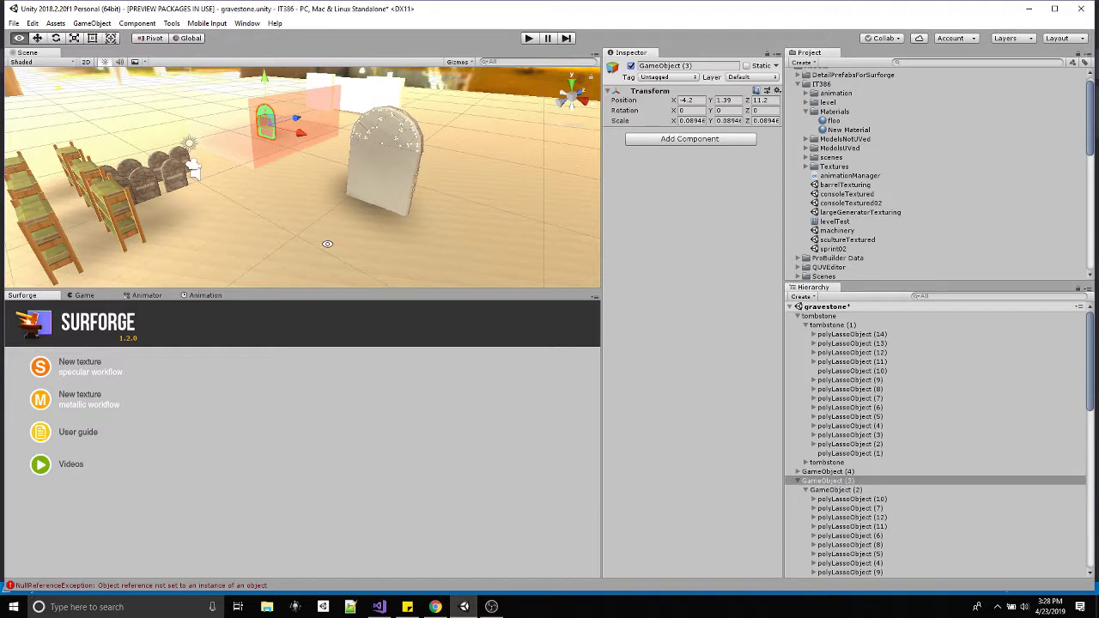
click(870, 509)
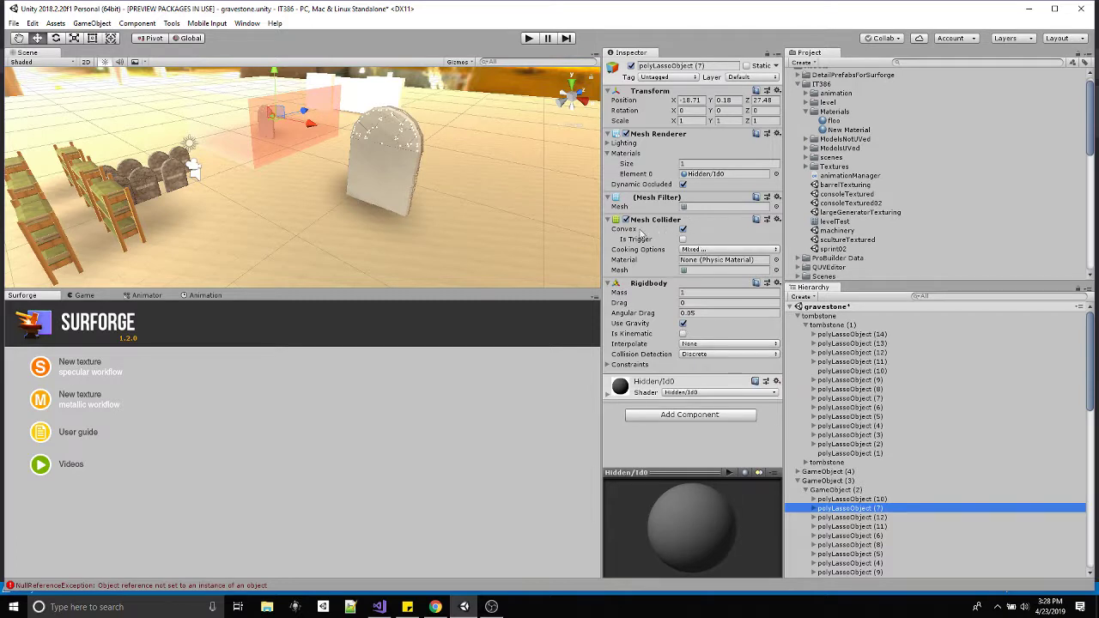
Add a Rigidbody component to polyLassoObject (1) through (14) under tombstone (1)
click(859, 334)
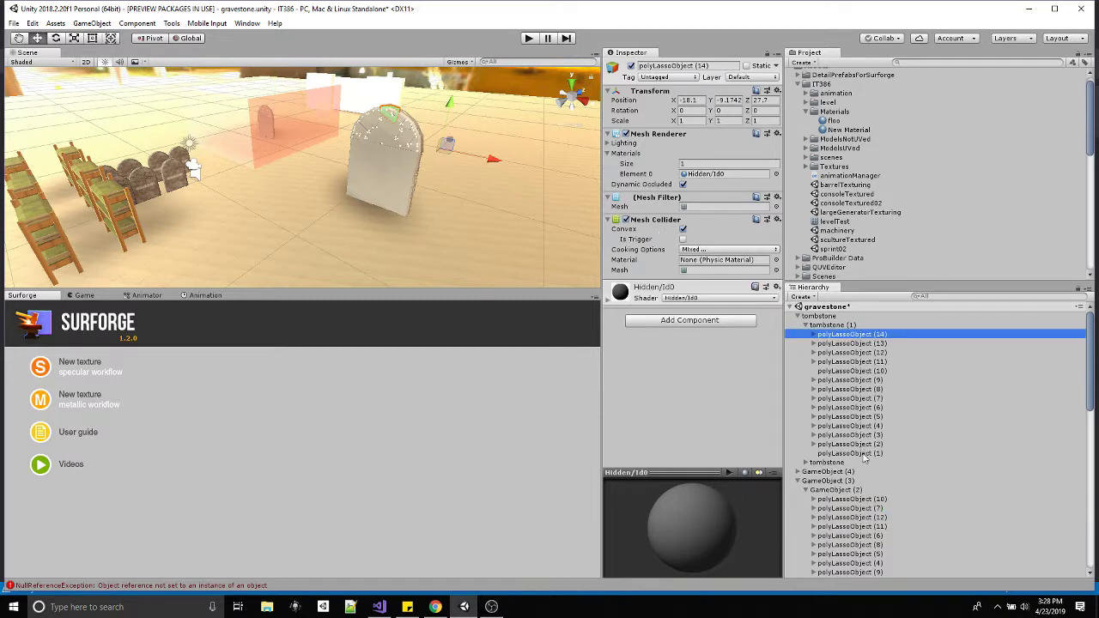
shift+click(863, 455)
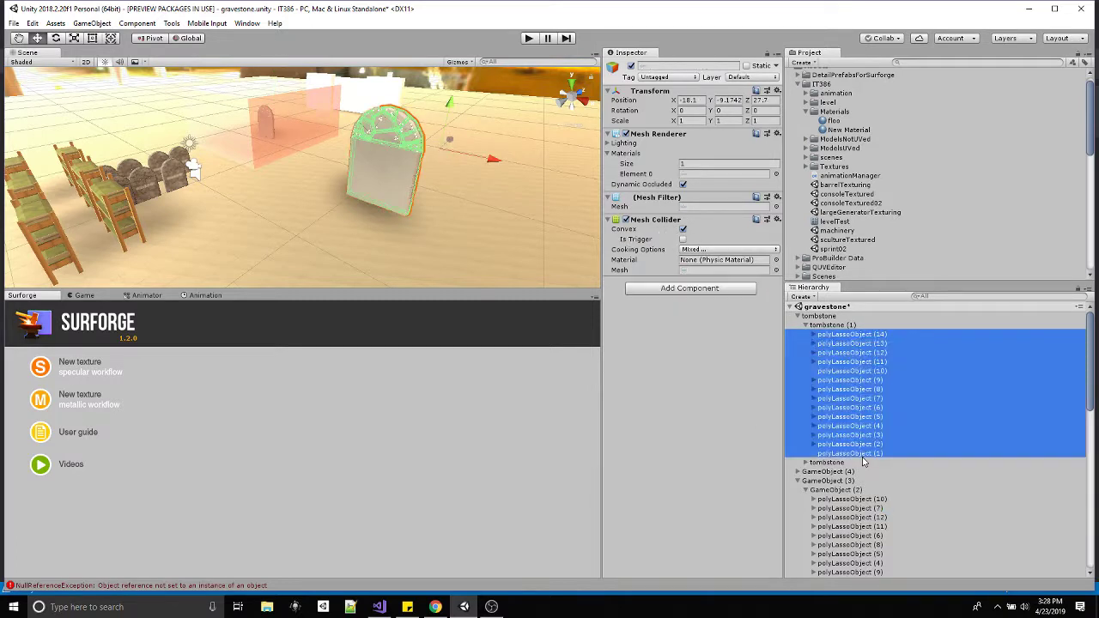
click(683, 287)
text(ri)
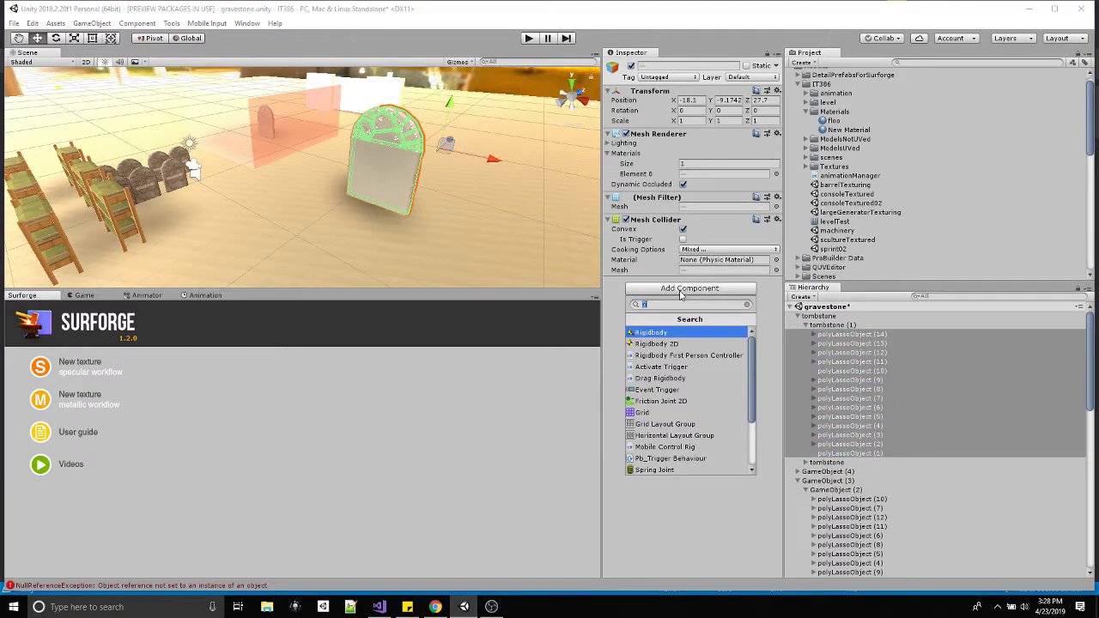
click(652, 332)
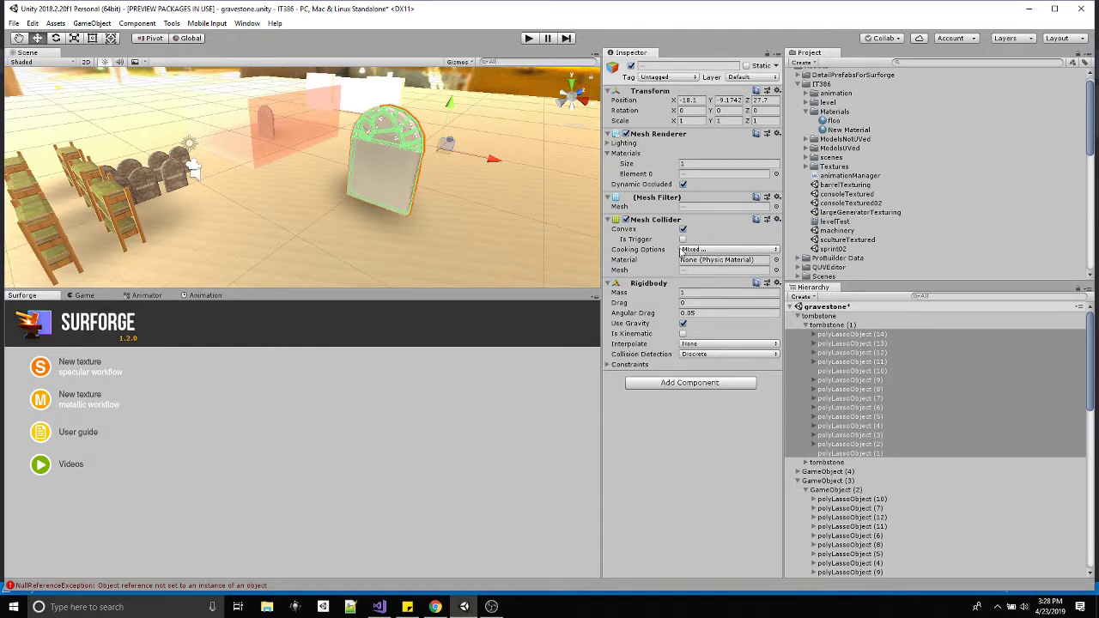
Inspect the collider and Rigidbody settings of several polyLassoObject pieces under GameObject (2) in the finished gravestone
click(834, 483)
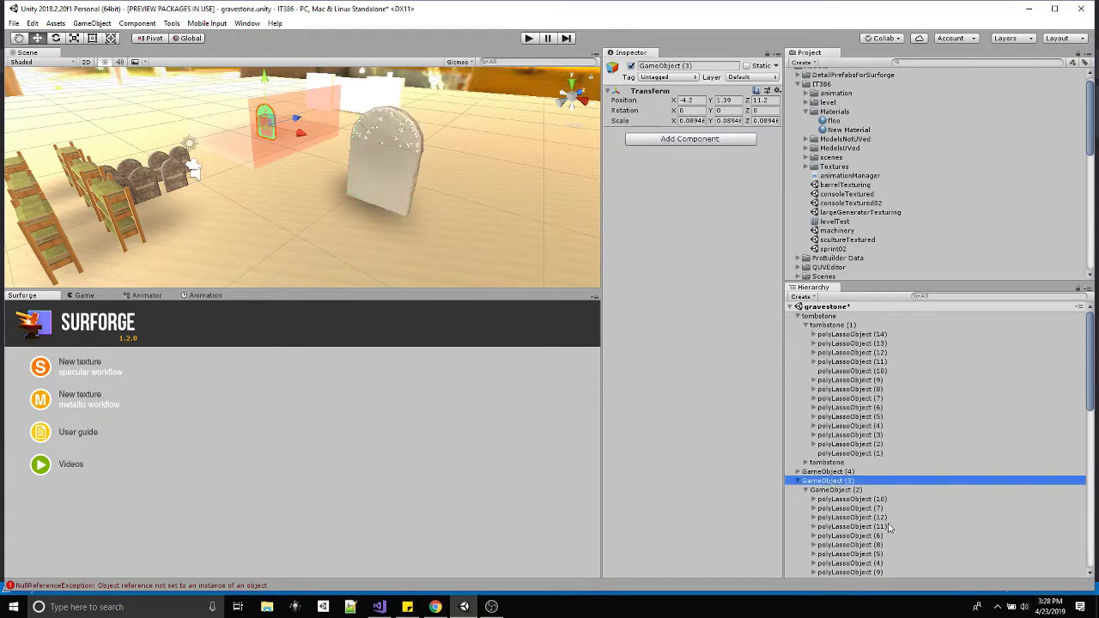
click(861, 517)
click(855, 545)
click(853, 562)
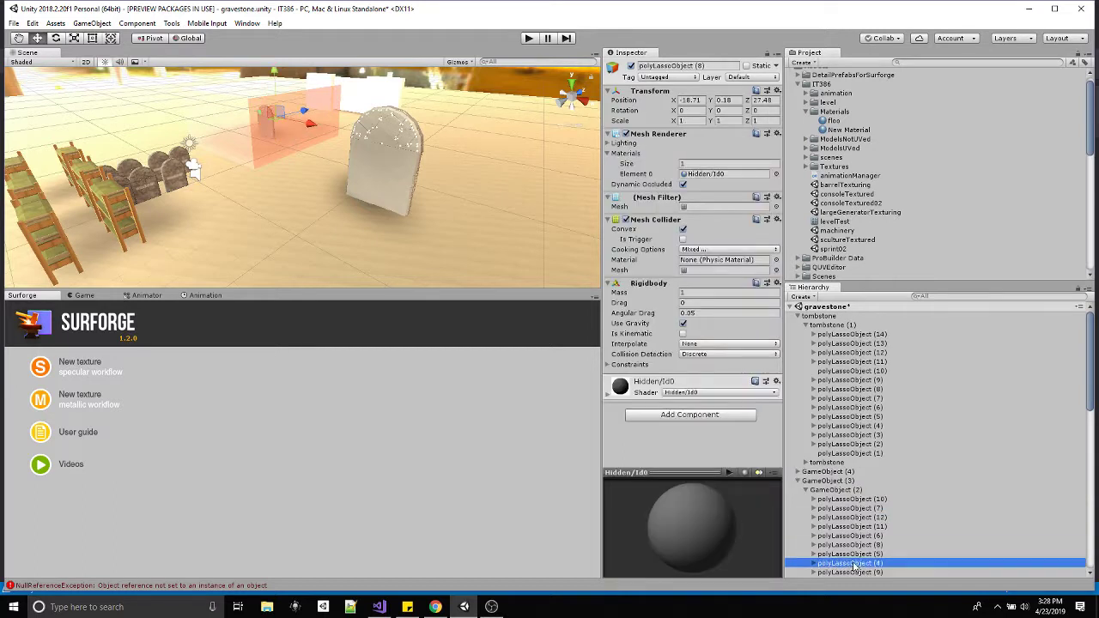
click(858, 518)
click(857, 508)
click(861, 535)
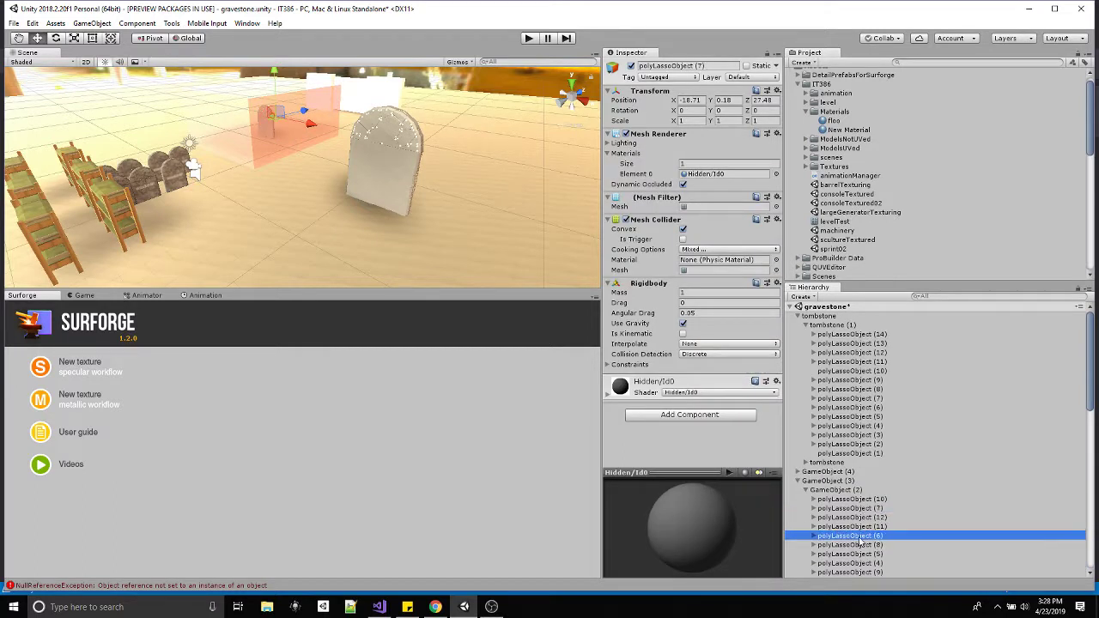
Collapse the GameObject (3) and tombstone hierarchies and deactivate the tombstone object
click(799, 481)
click(795, 320)
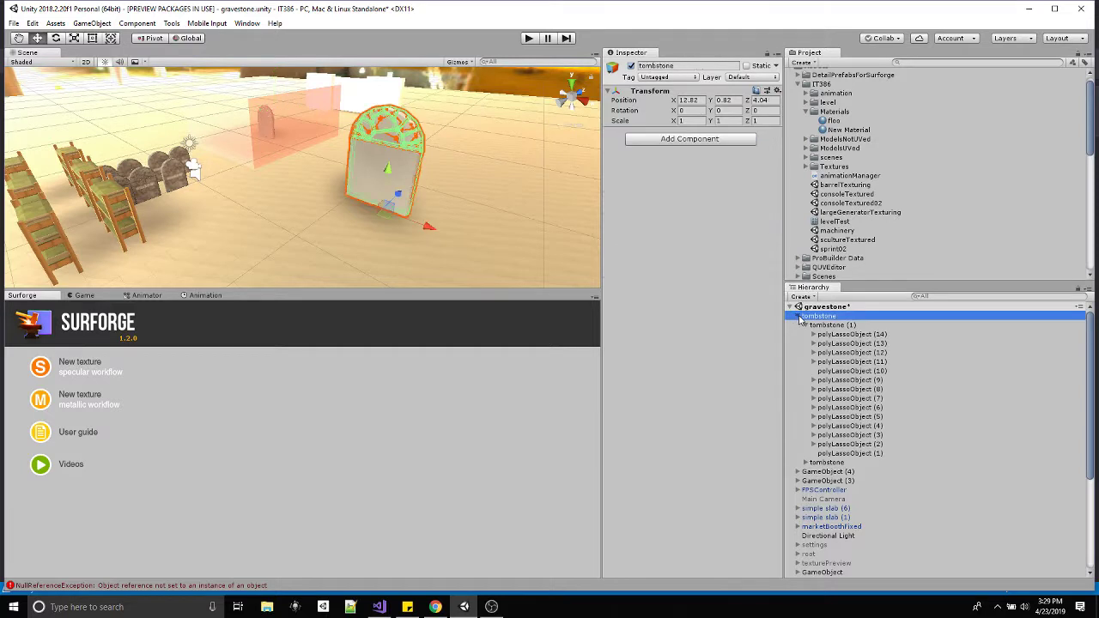
click(797, 317)
click(631, 66)
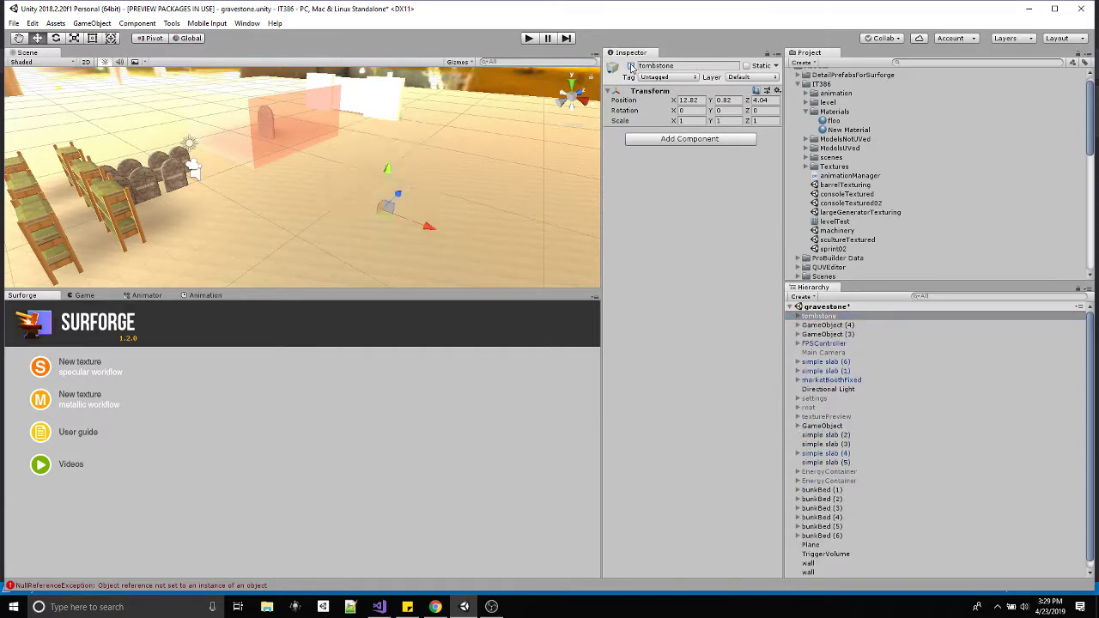
click(631, 66)
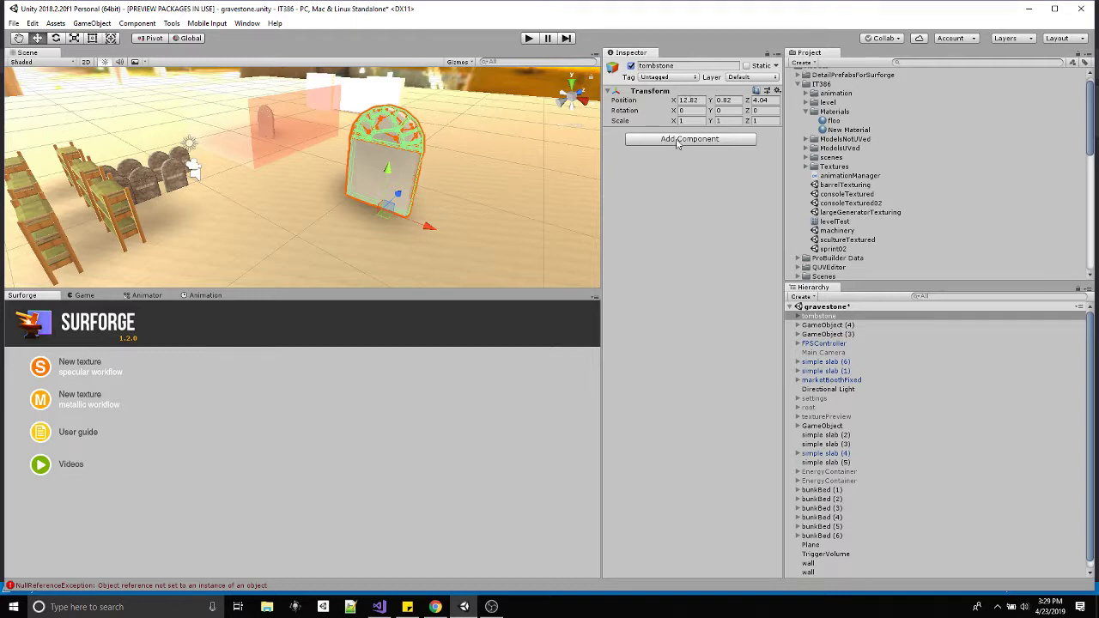
click(631, 65)
Inspect the Mesh Collider and Rigidbody settings of several polyLassoObject pieces under GameObject (1) in GameObject (4)
click(811, 324)
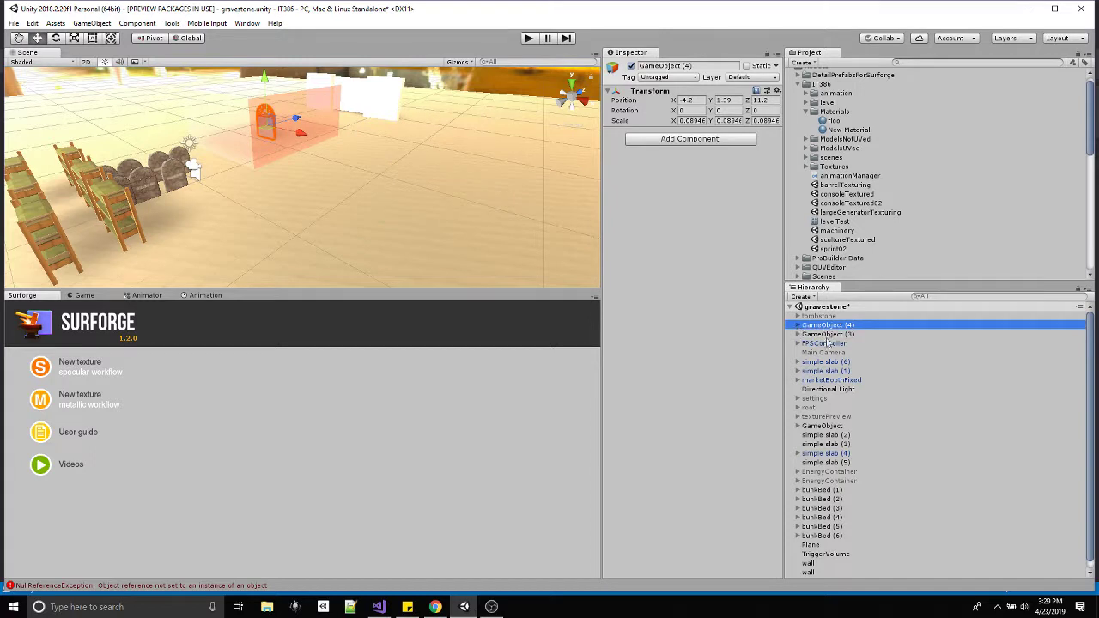
click(798, 325)
click(843, 362)
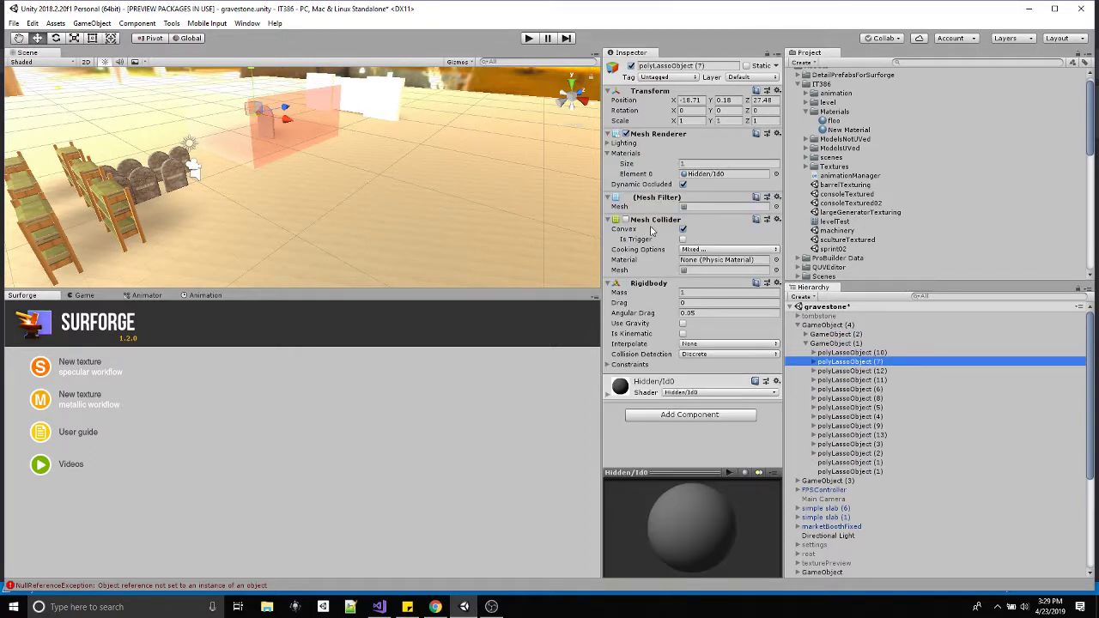
click(845, 425)
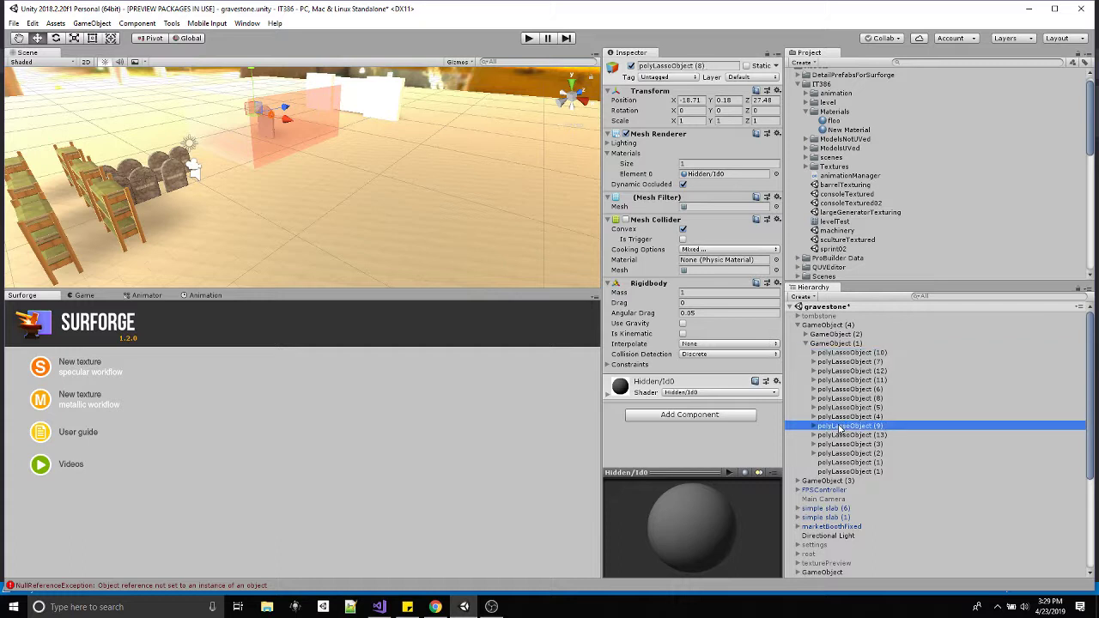
click(798, 325)
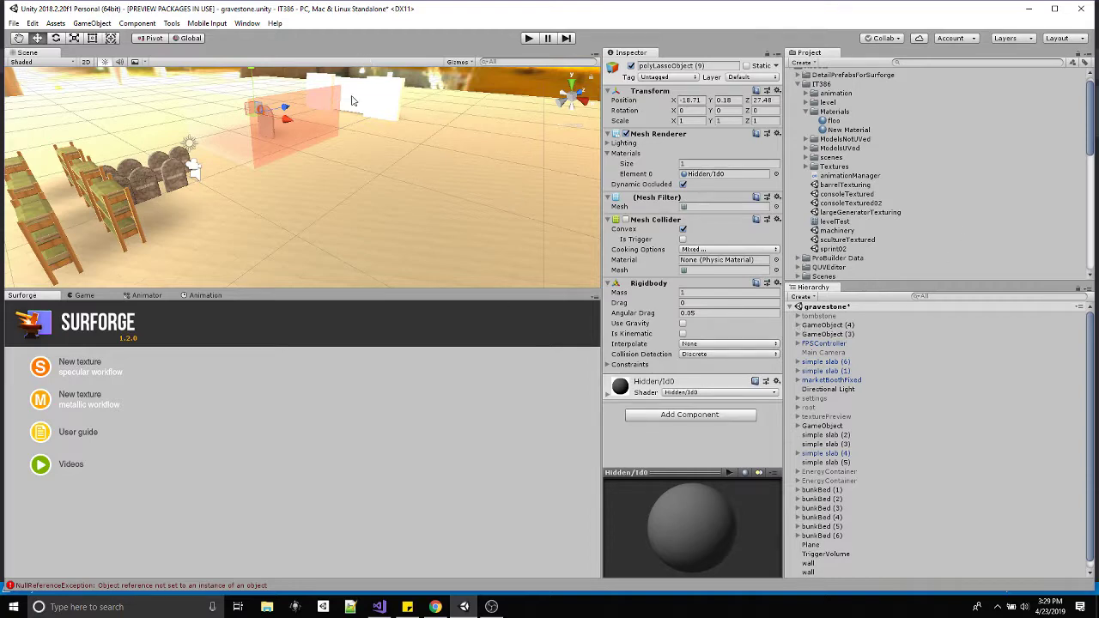
Deactivate GameObject (3), the dynamic gravestone inside the trigger volume
middle_drag(266, 160, 351, 245)
right_drag(350, 245, 450, 186)
click(846, 327)
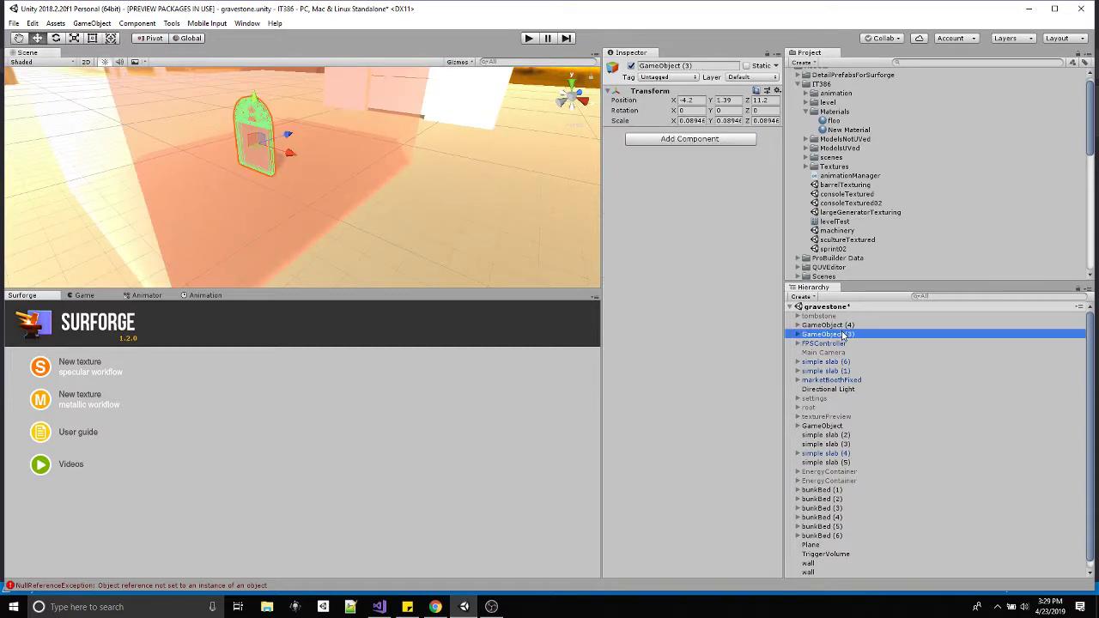
click(845, 335)
click(637, 68)
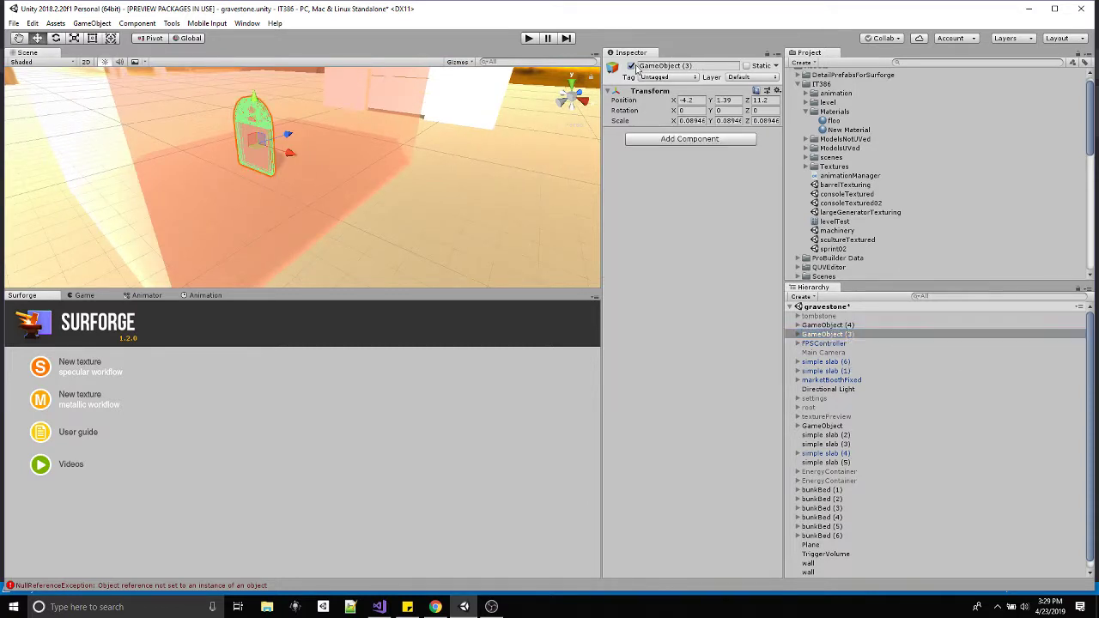
click(632, 66)
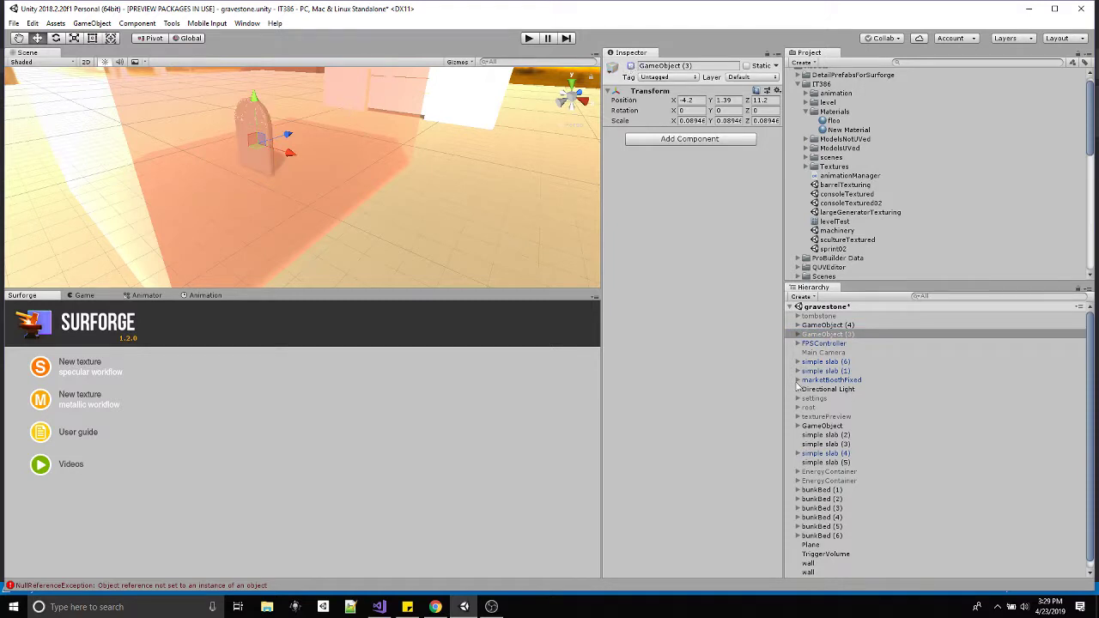
click(587, 196)
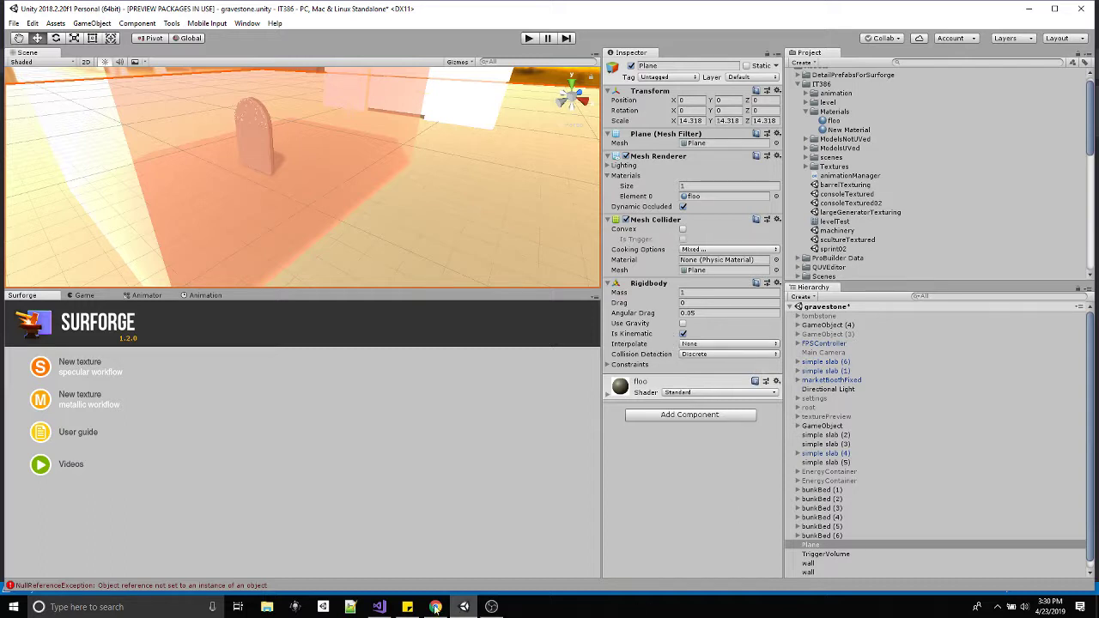
Review the staticTombstone and dynamicTombstone declarations in animationManager.cs in Visual Studio and their Animation Manager assignments on FPSController in Unity
click(379, 607)
scroll(557, 318, up, 10)
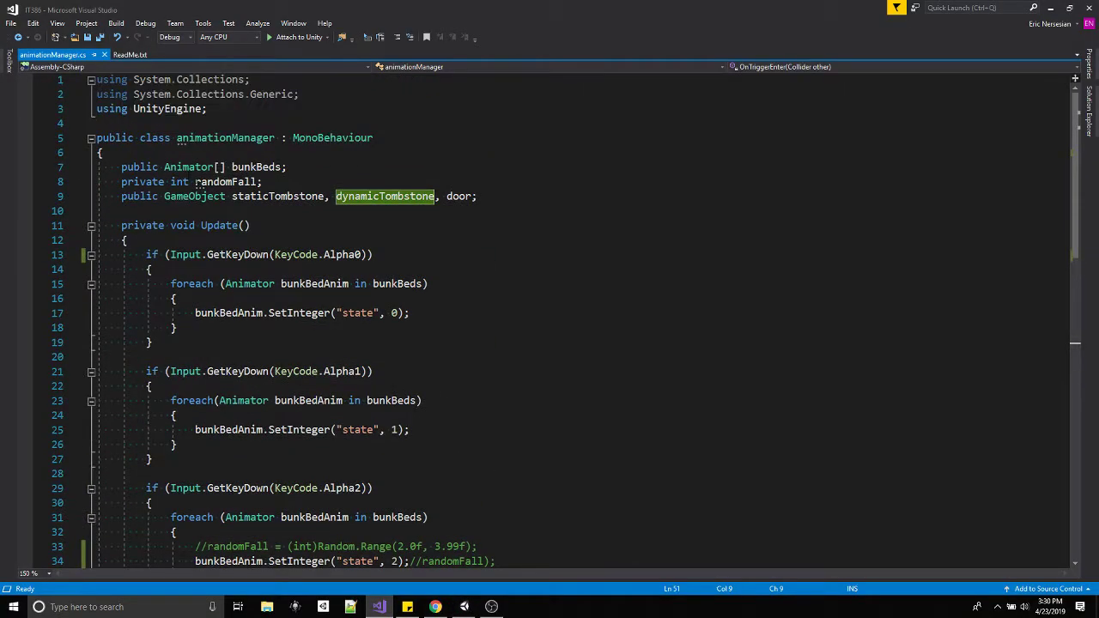
drag(121, 196, 436, 196)
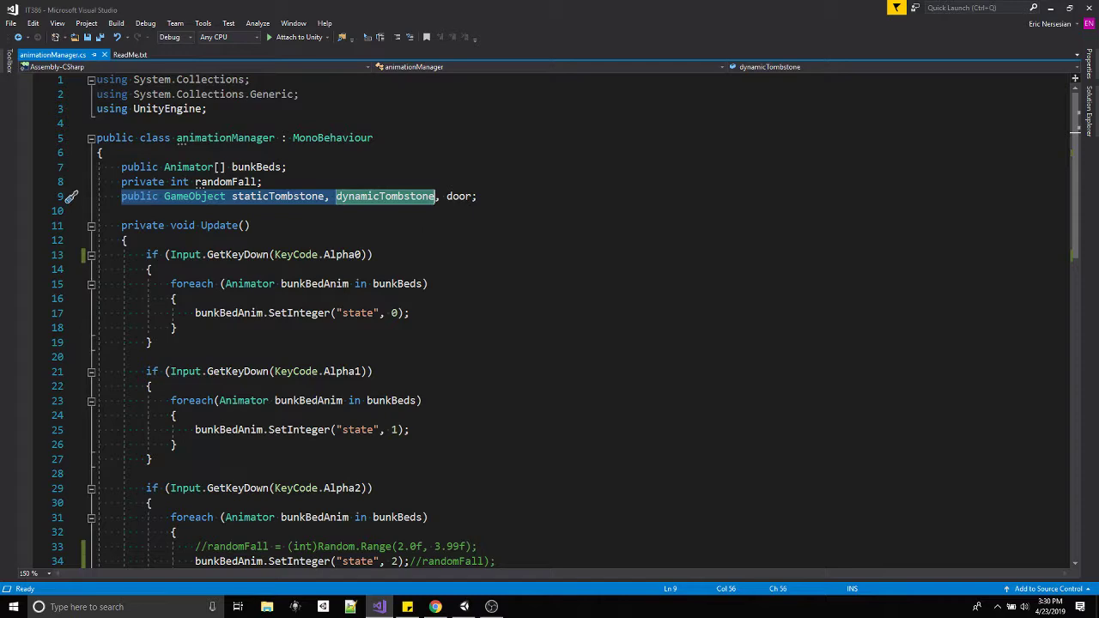
click(462, 604)
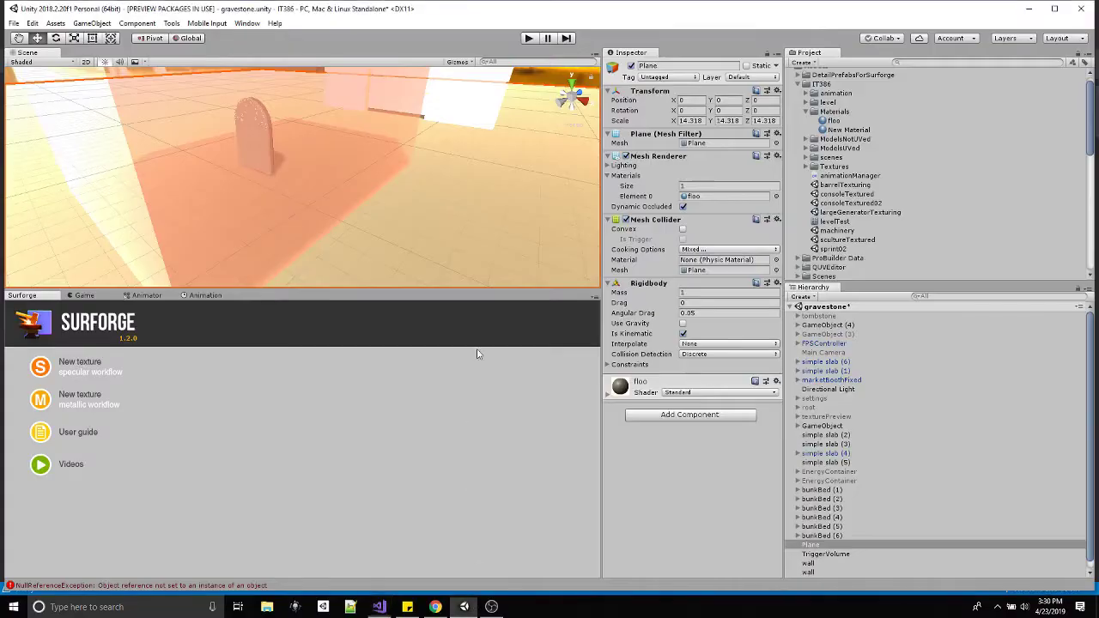
click(835, 345)
scroll(647, 519, down, 10)
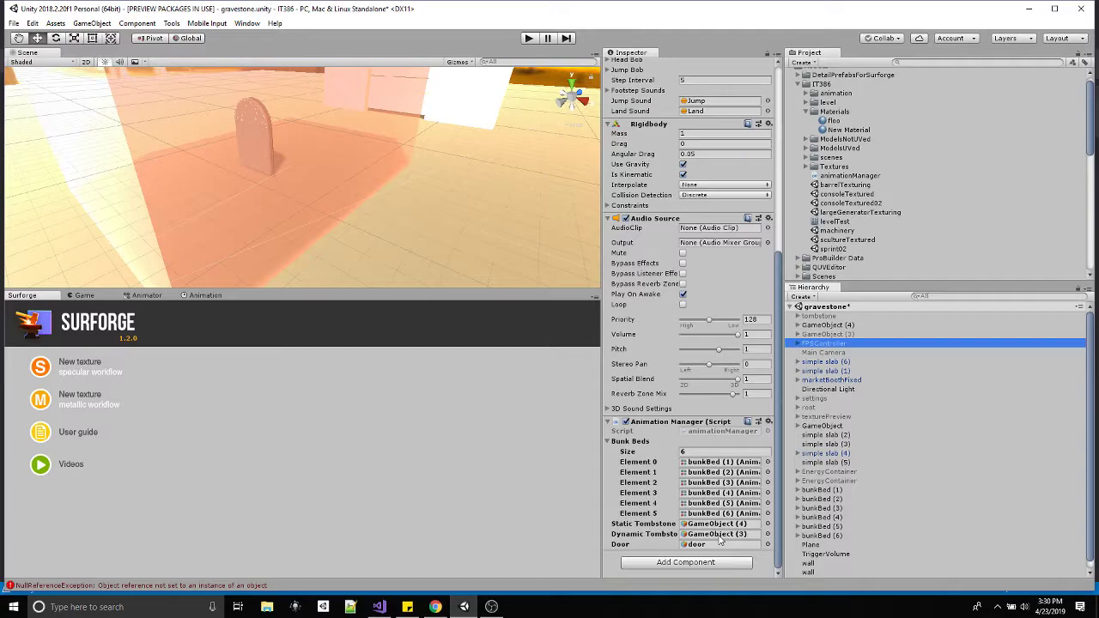
Switch to Visual Studio and examine the OnTriggerEnter method's SetActive lines for staticTombstone and dynamicTombstone in animationManager.cs
click(378, 607)
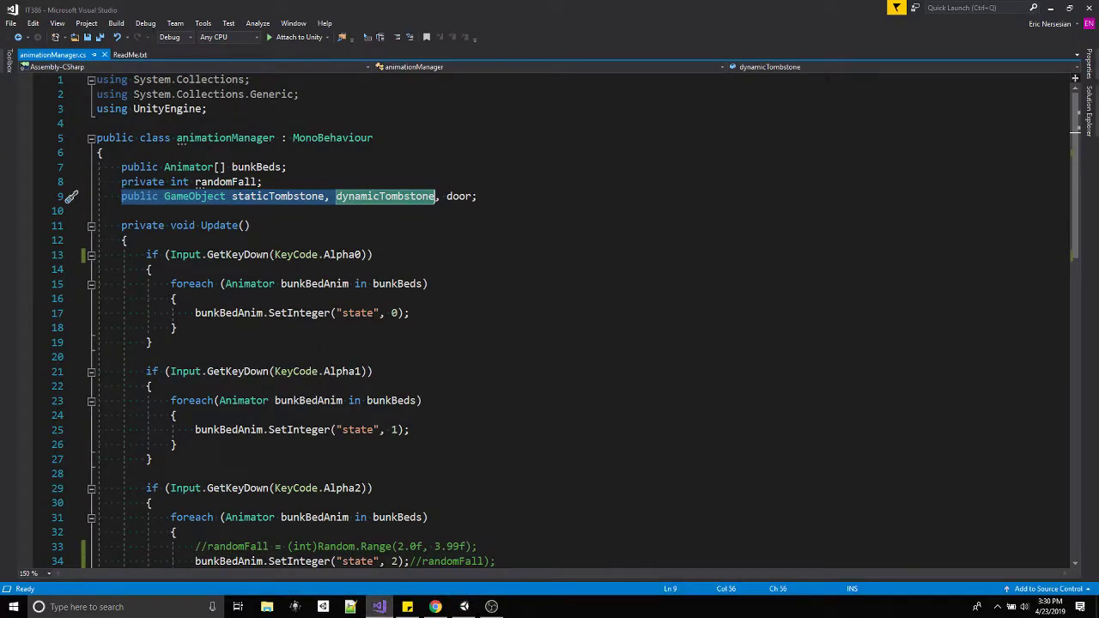
scroll(347, 338, down, 15)
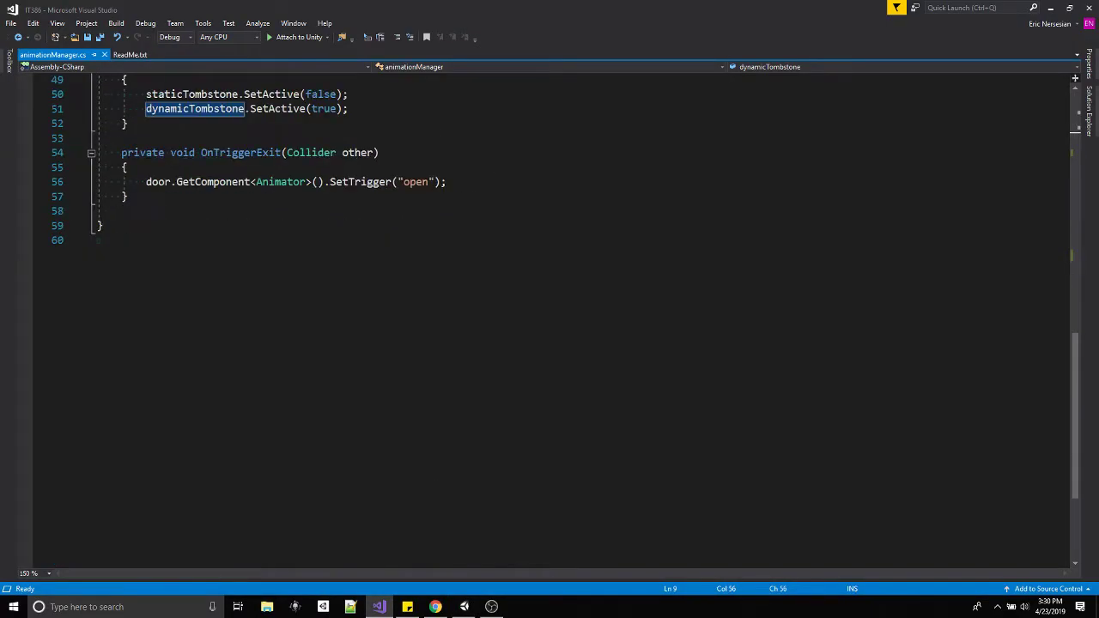
scroll(347, 337, up, 5)
drag(128, 342, 121, 284)
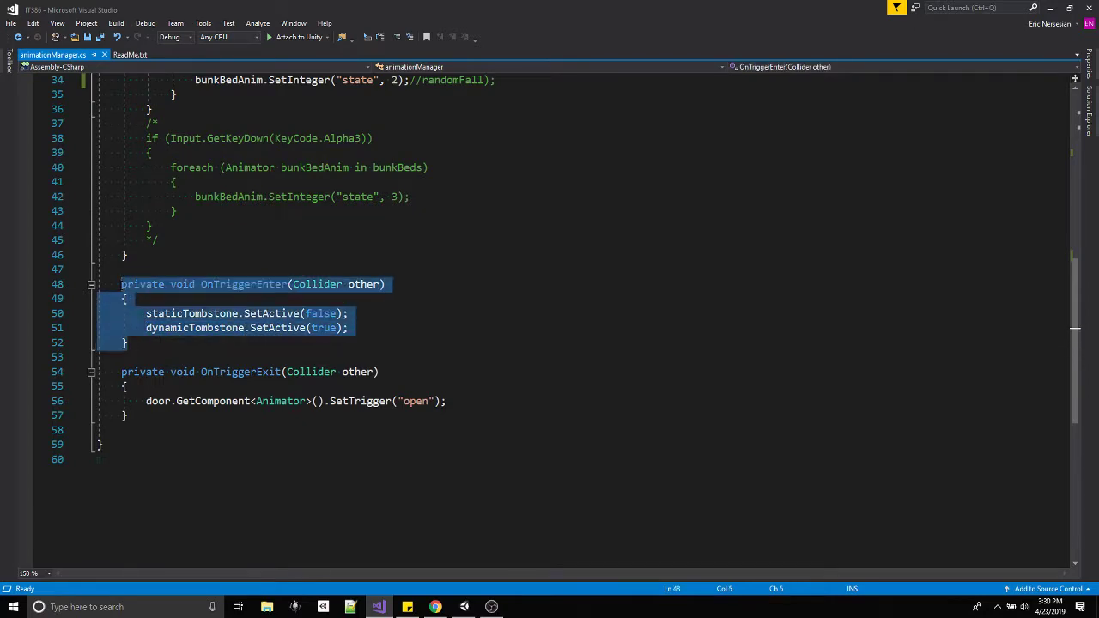
drag(348, 313, 157, 328)
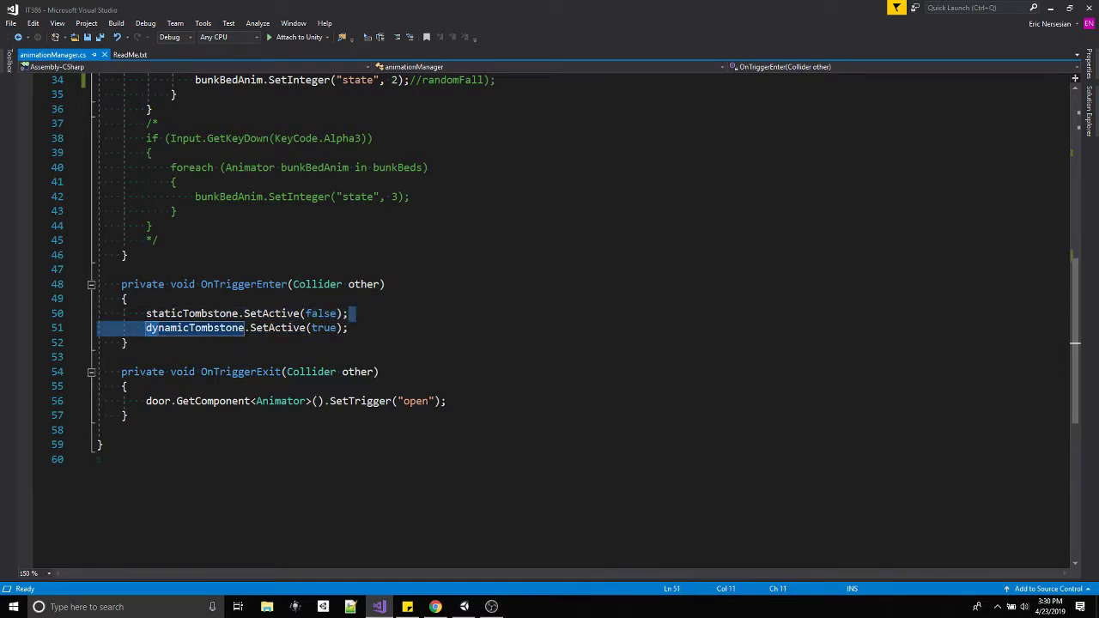
drag(348, 328, 146, 328)
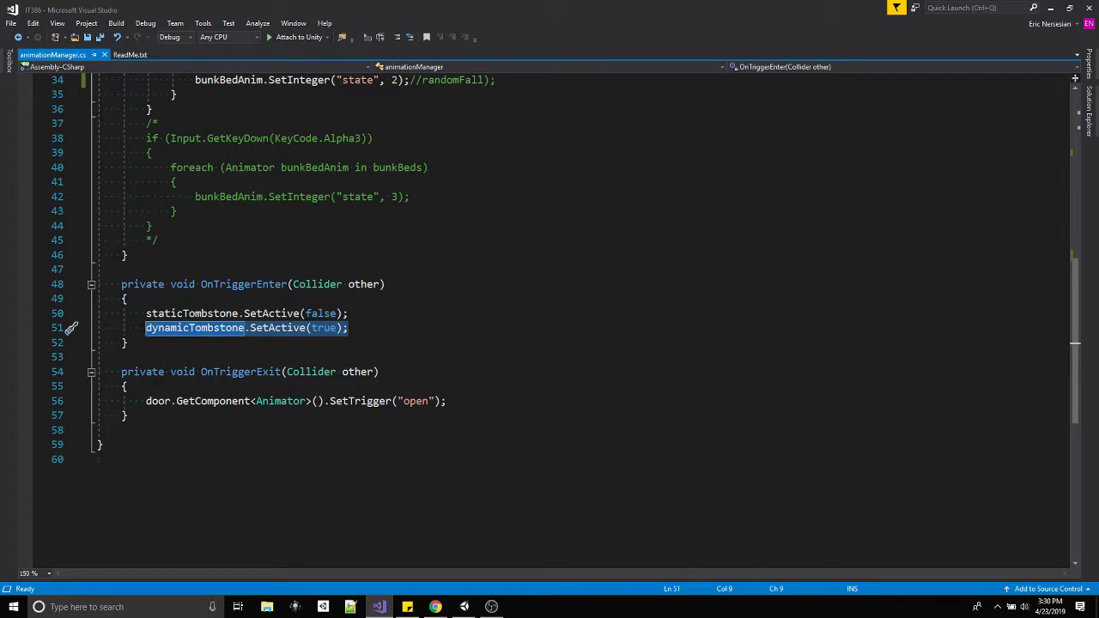
Play the scene in Unity, walk through the tombstone's trigger volume to the door between the walls, and stop playback
click(464, 607)
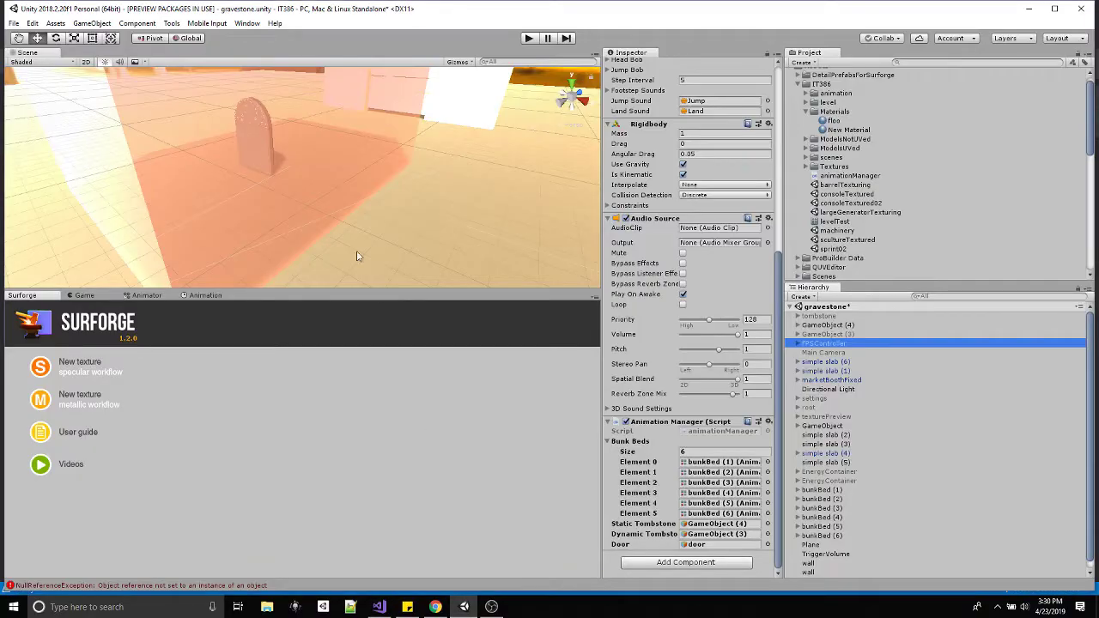
click(526, 37)
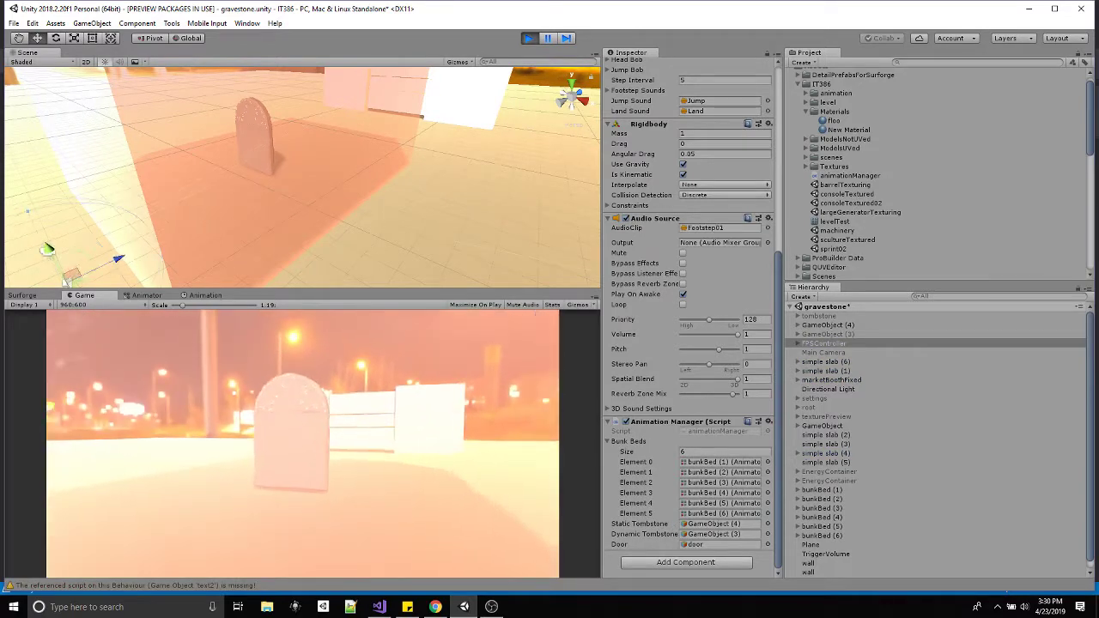
key(w)
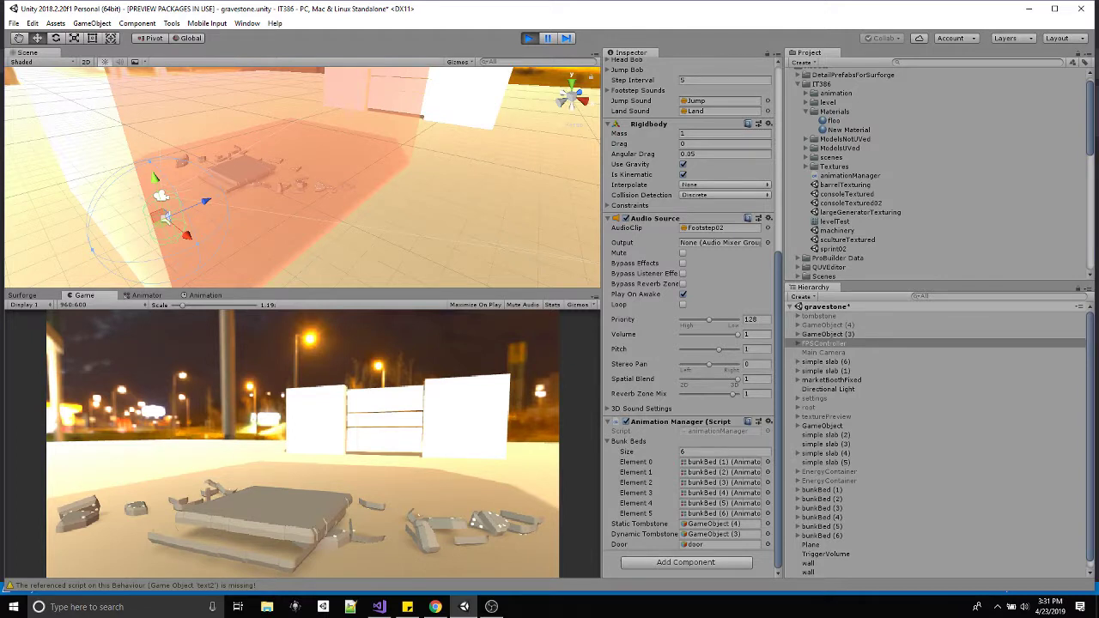
key(w)
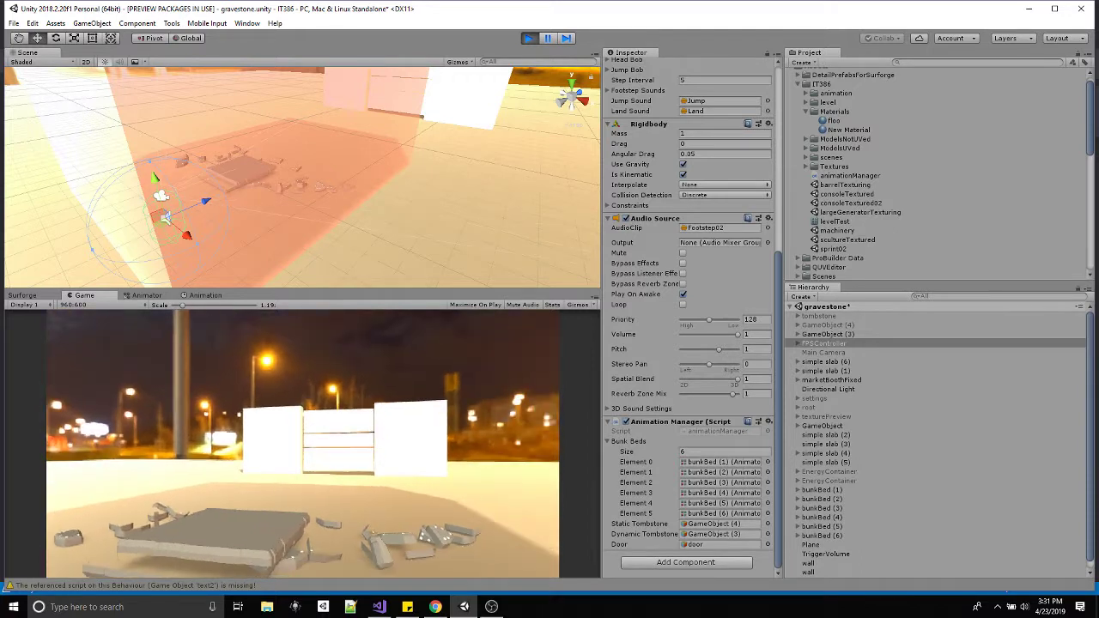
key(w)
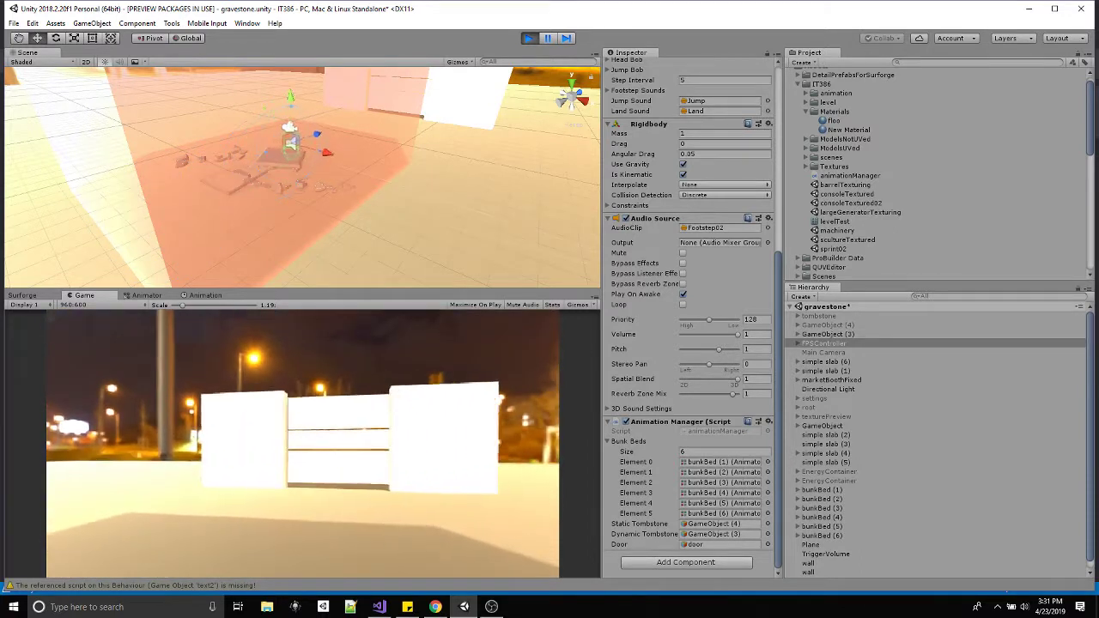
key(w)
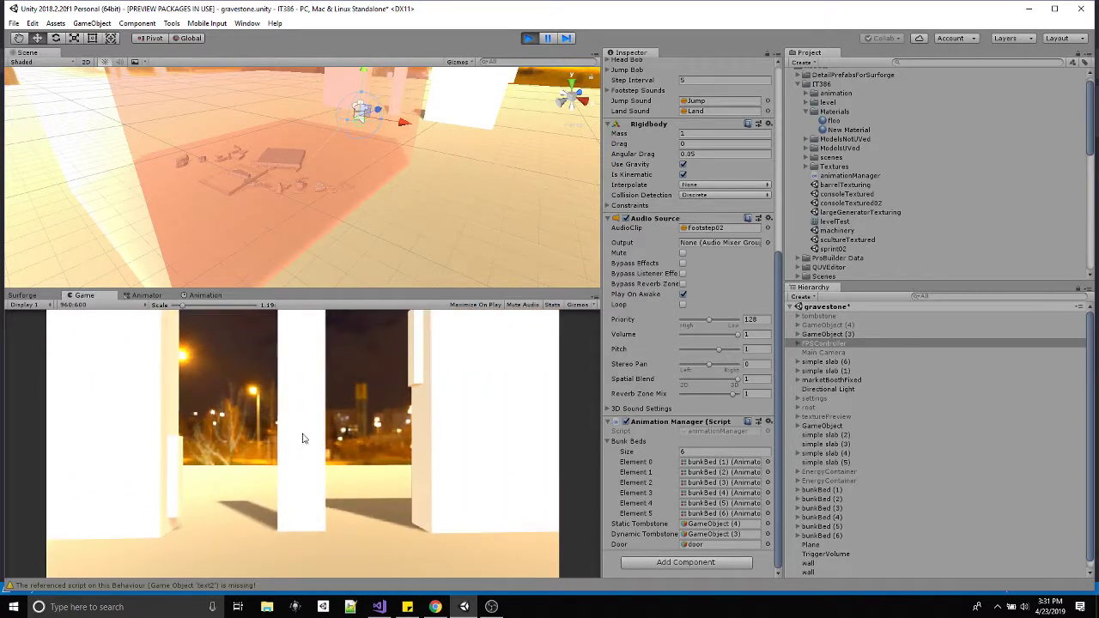
key(Escape)
click(529, 38)
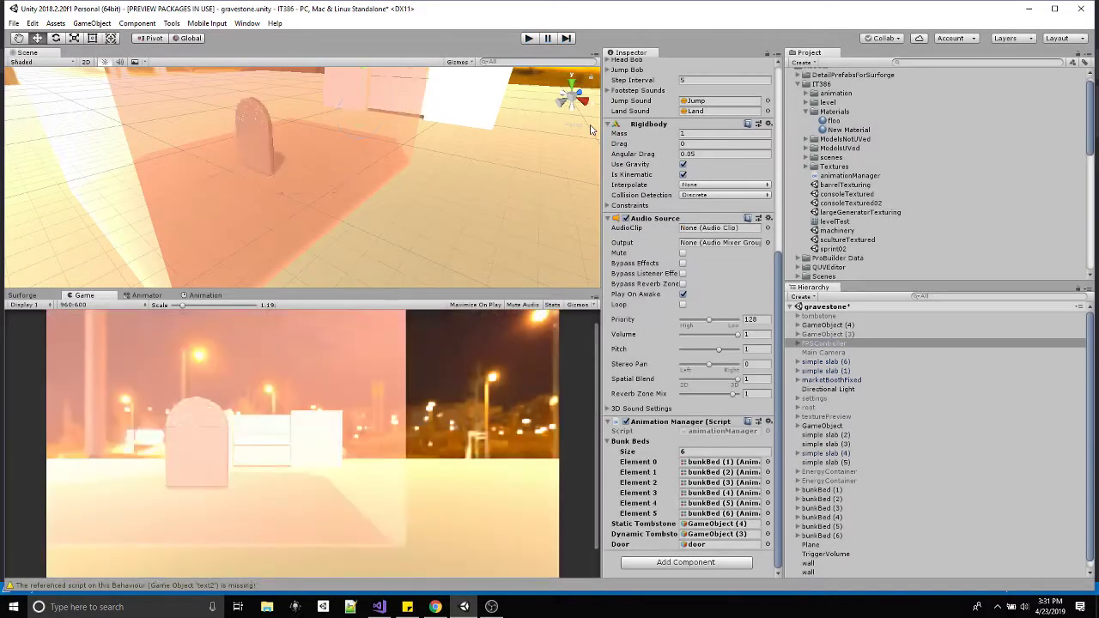
Switch to Visual Studio and examine the door variable and the OnTriggerExit method that calls SetTrigger("open") on its Animator
click(383, 607)
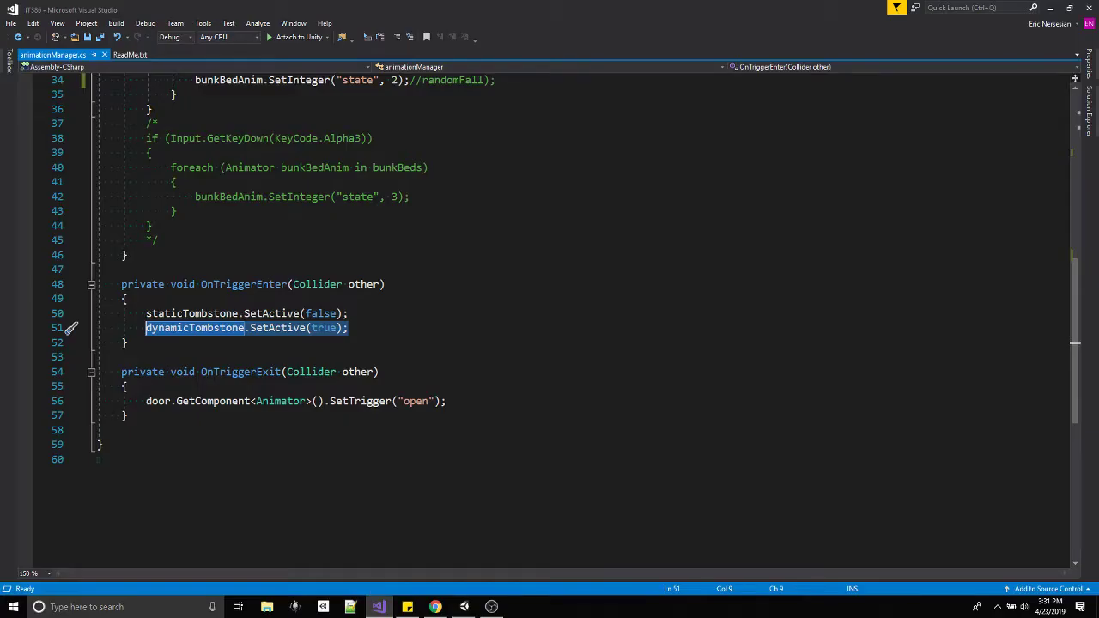
drag(121, 371, 257, 420)
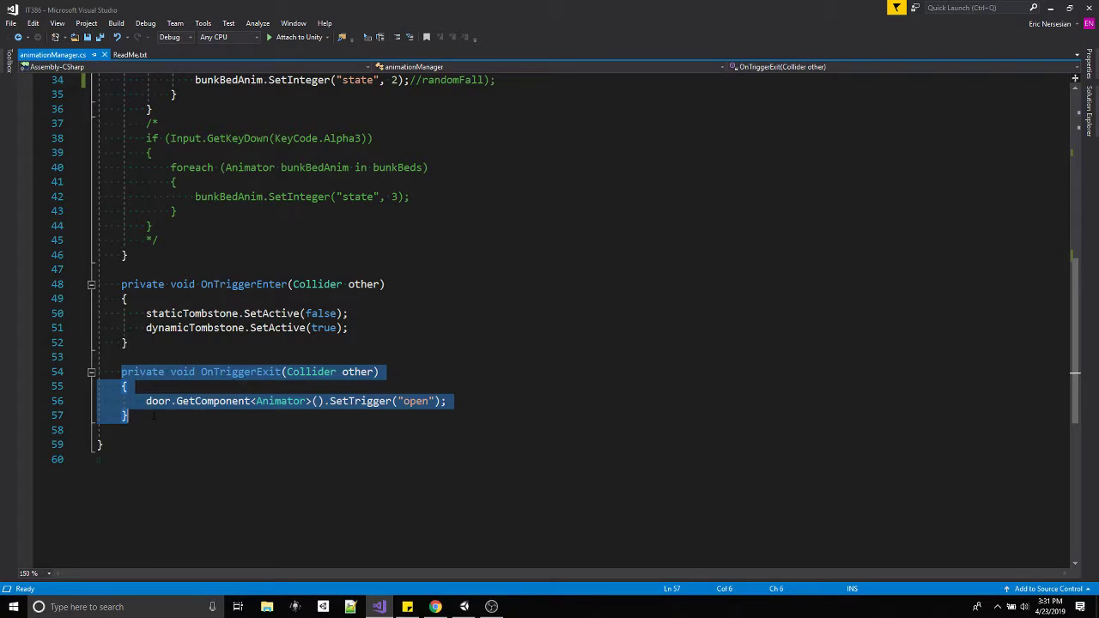
scroll(292, 196, up, 11)
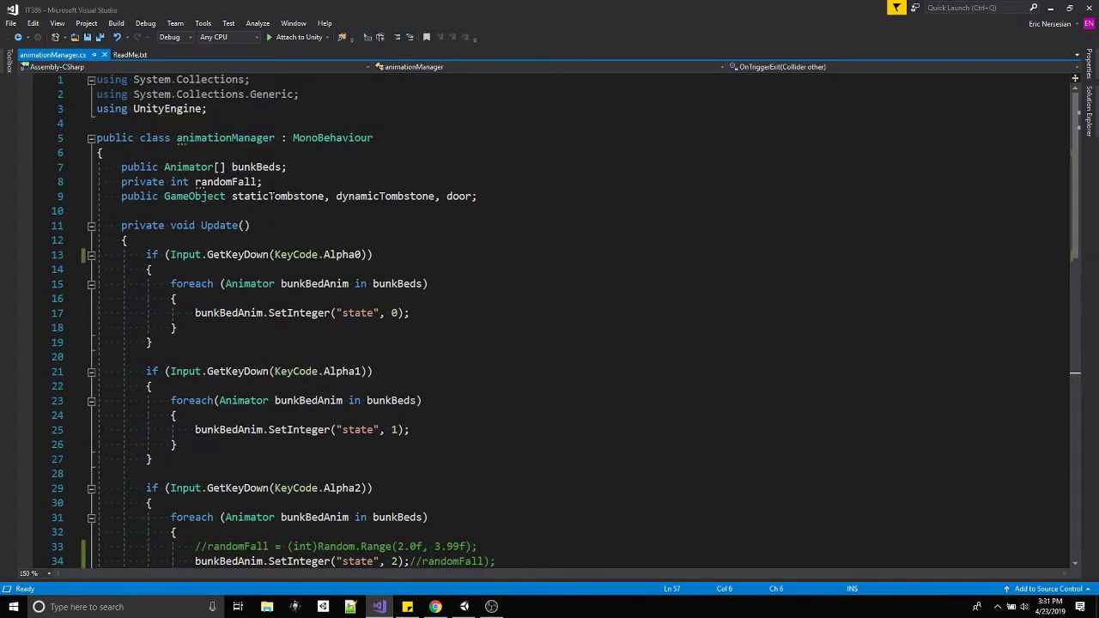
click(463, 197)
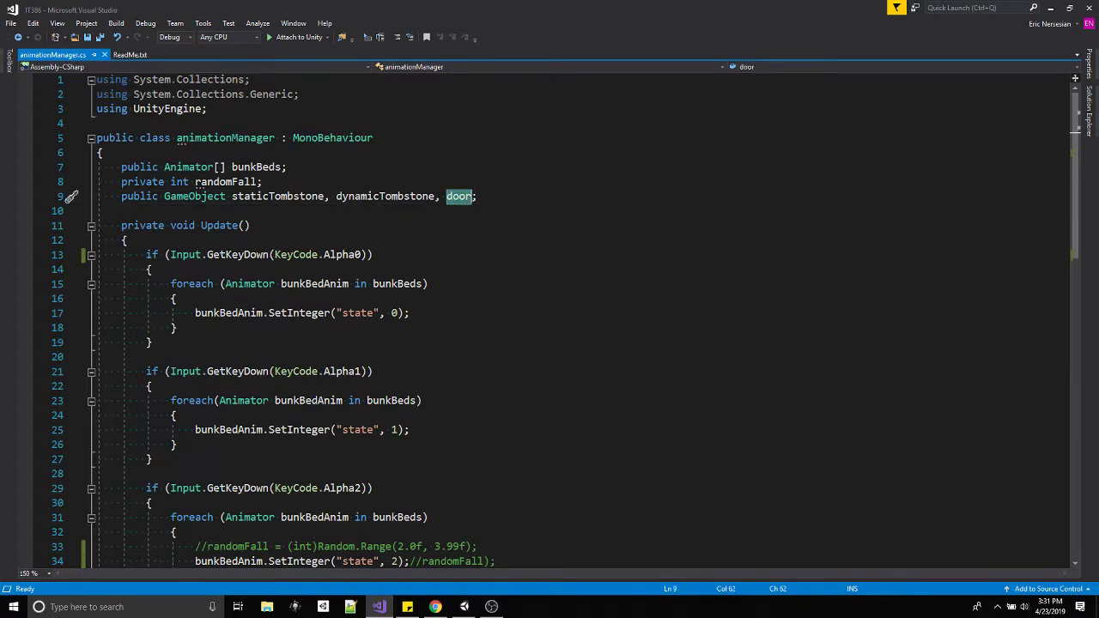
scroll(207, 451, down, 14)
scroll(207, 450, up, 3)
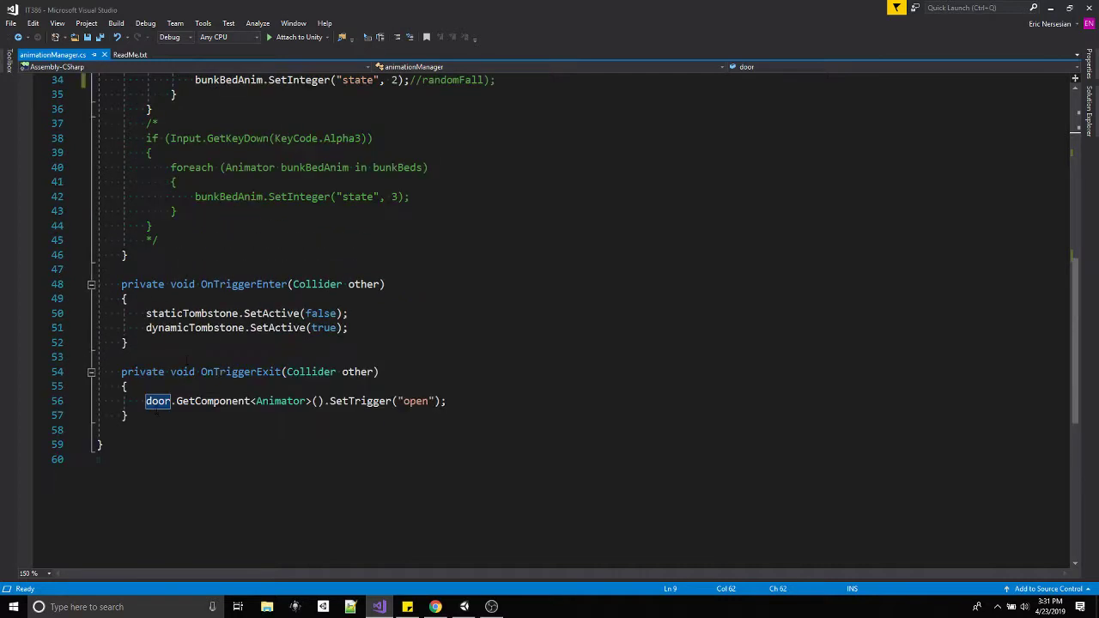
click(214, 401)
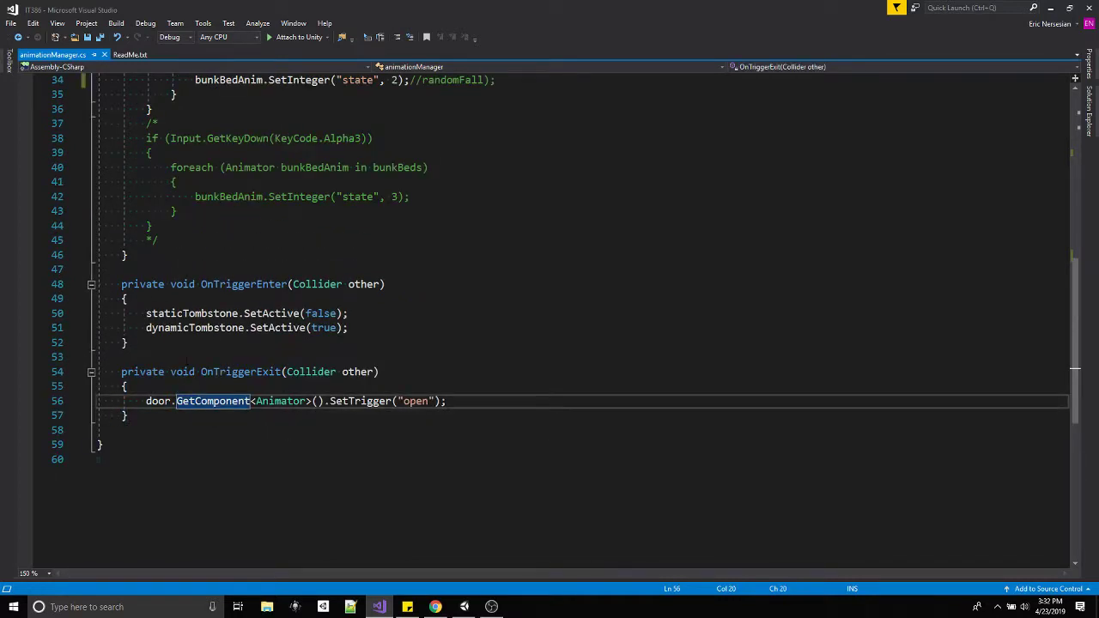
double_click(373, 402)
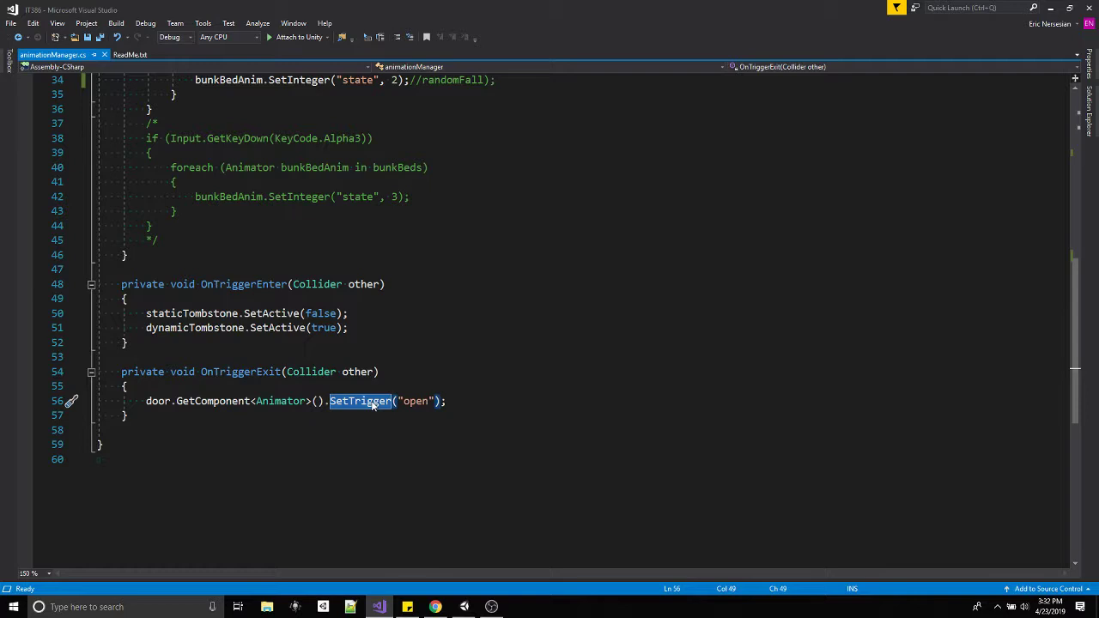
click(180, 416)
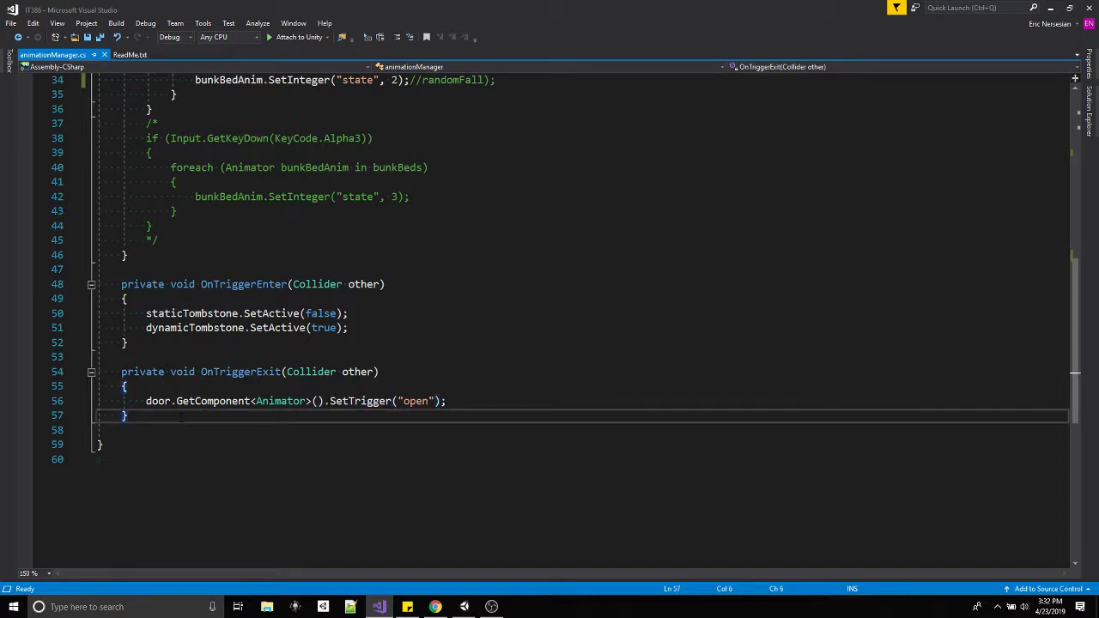
Add a private OnTriggerStay(Collider other) method below OnTriggerExit containing the comment "press e to open the door", and save the script
key(Return)
key(Return)
text(private void T)
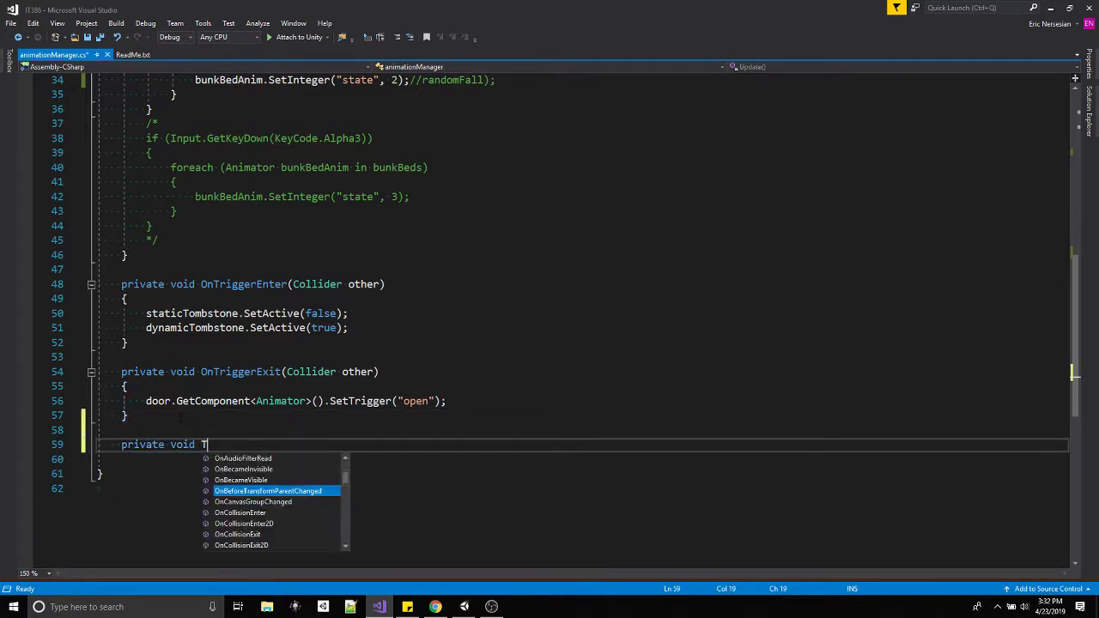
key(BackSpace)
text(On)
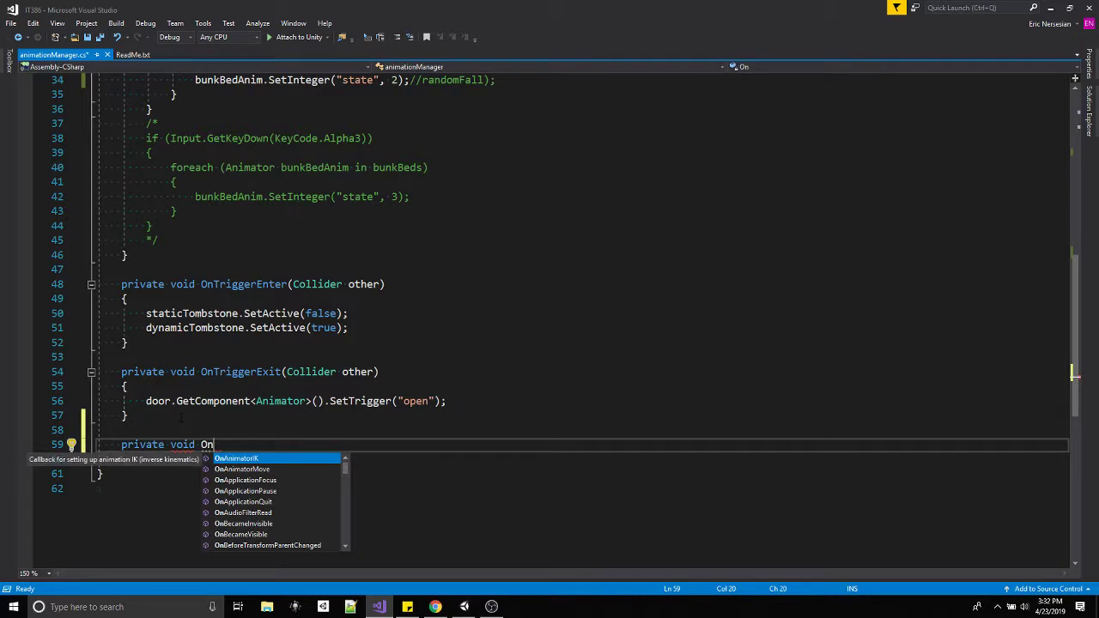
text(Trigger)
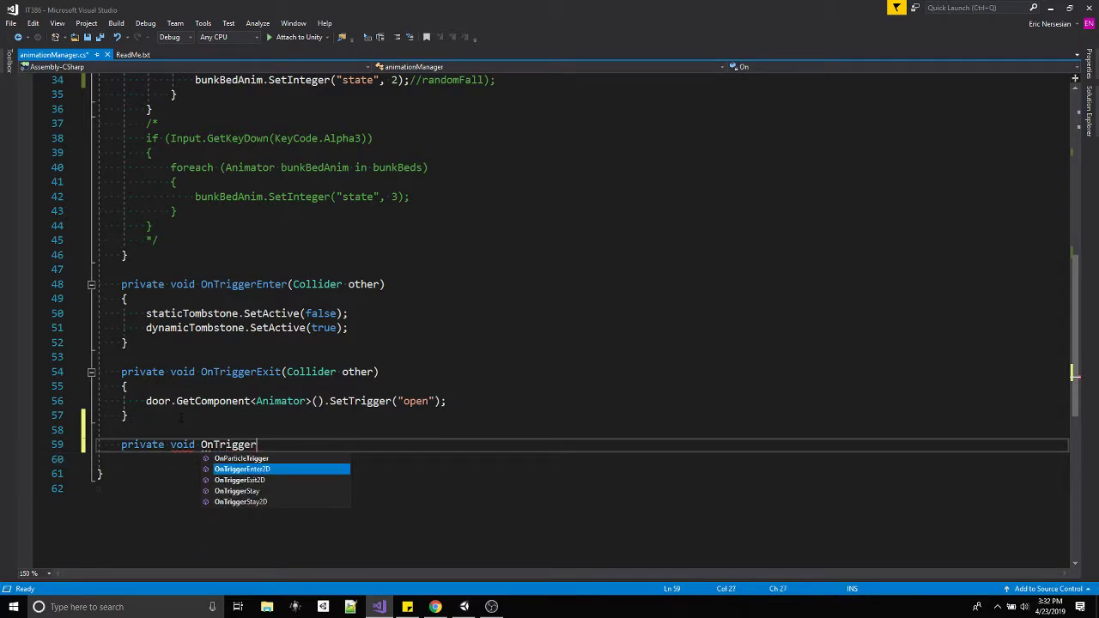
key(Down)
key(Down)
key(Return)
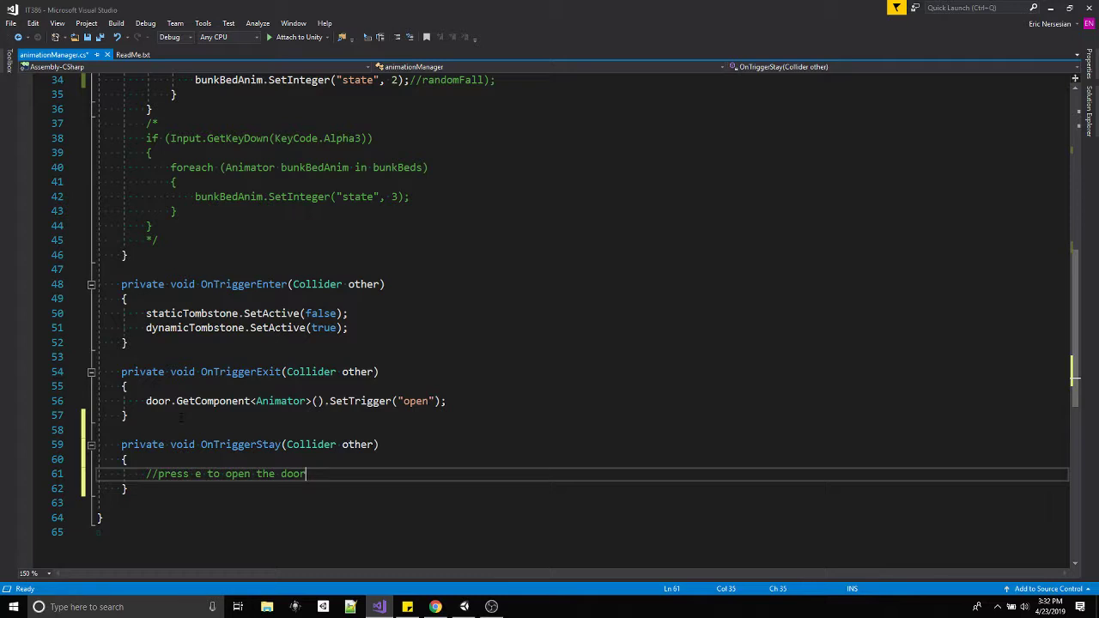
key(ctrl+s)
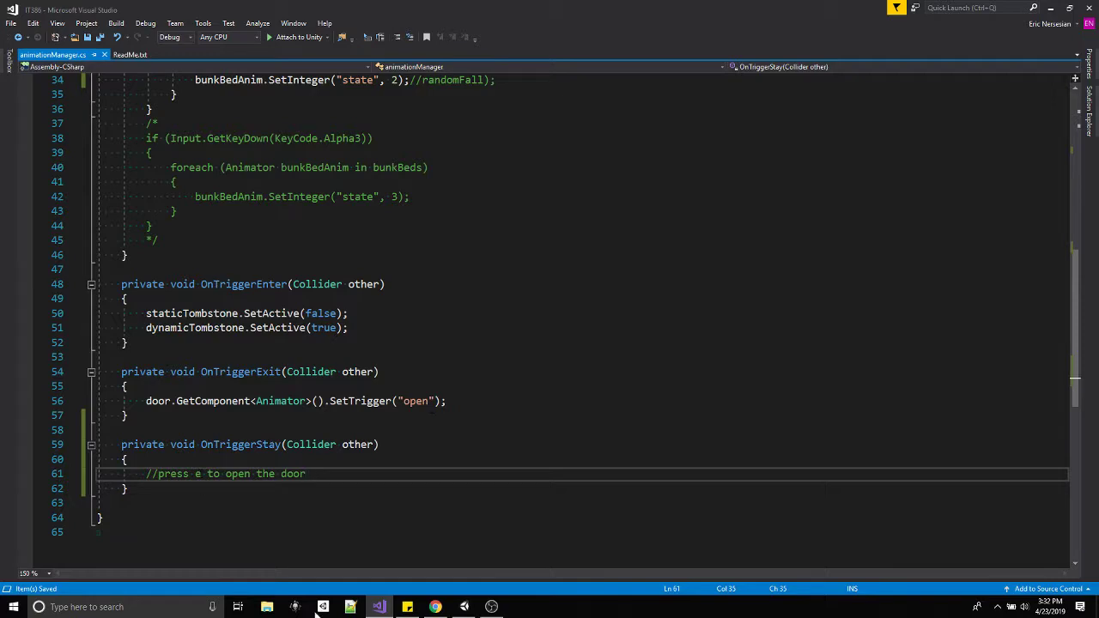
Switch to Unity and create a cube beside the existing walls and door, moving it away from them to about Z 32.93
click(467, 607)
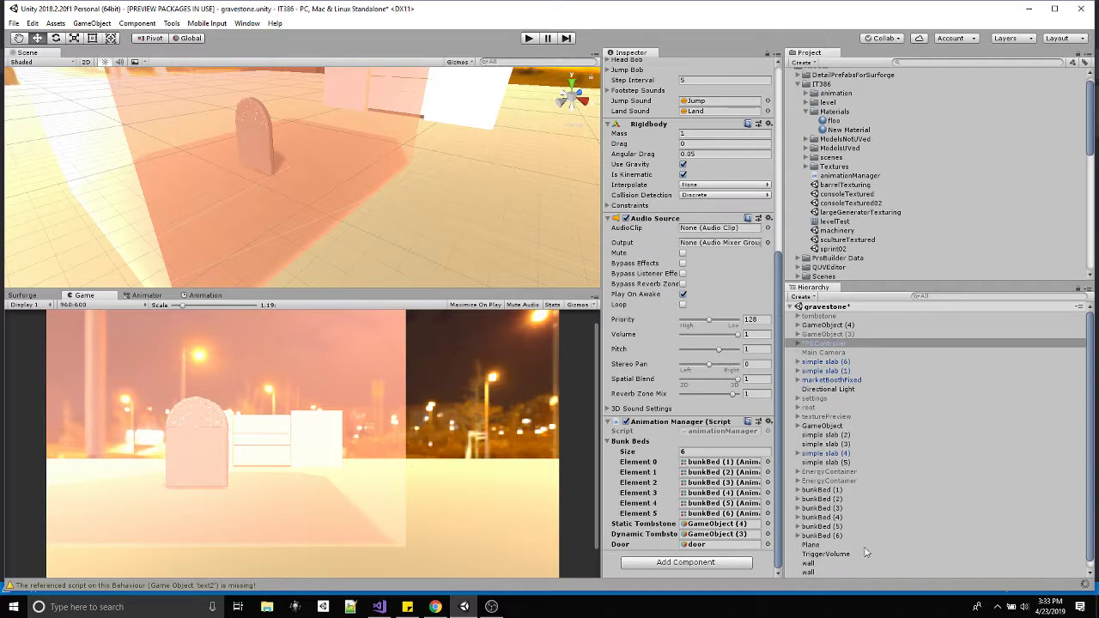
scroll(868, 552, down, 1)
alt+drag(473, 146, 333, 160)
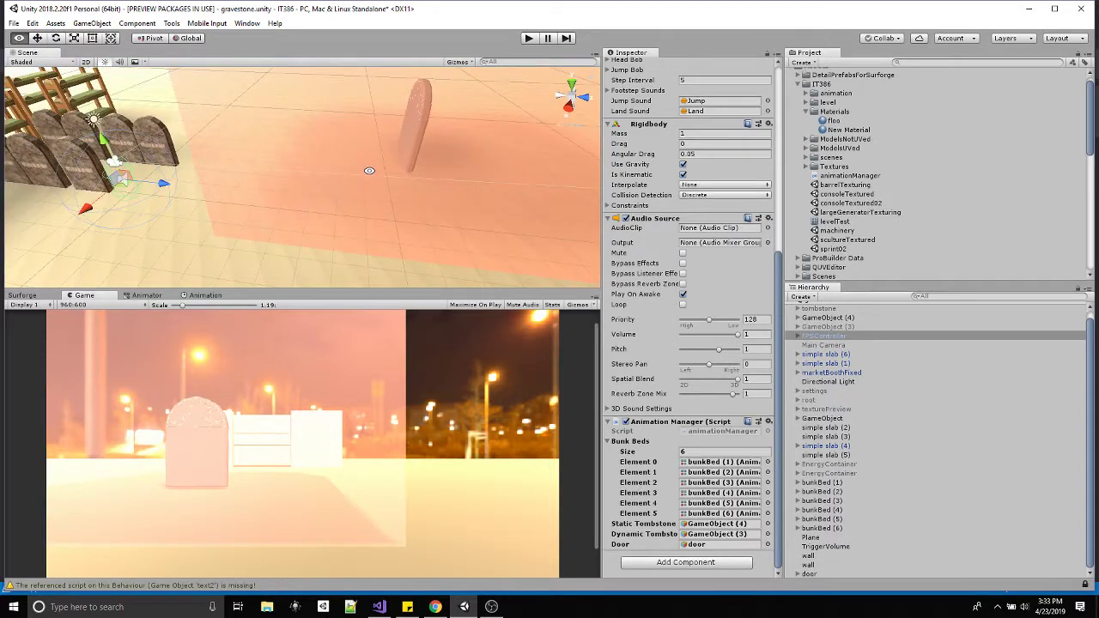
scroll(304, 216, down, 3)
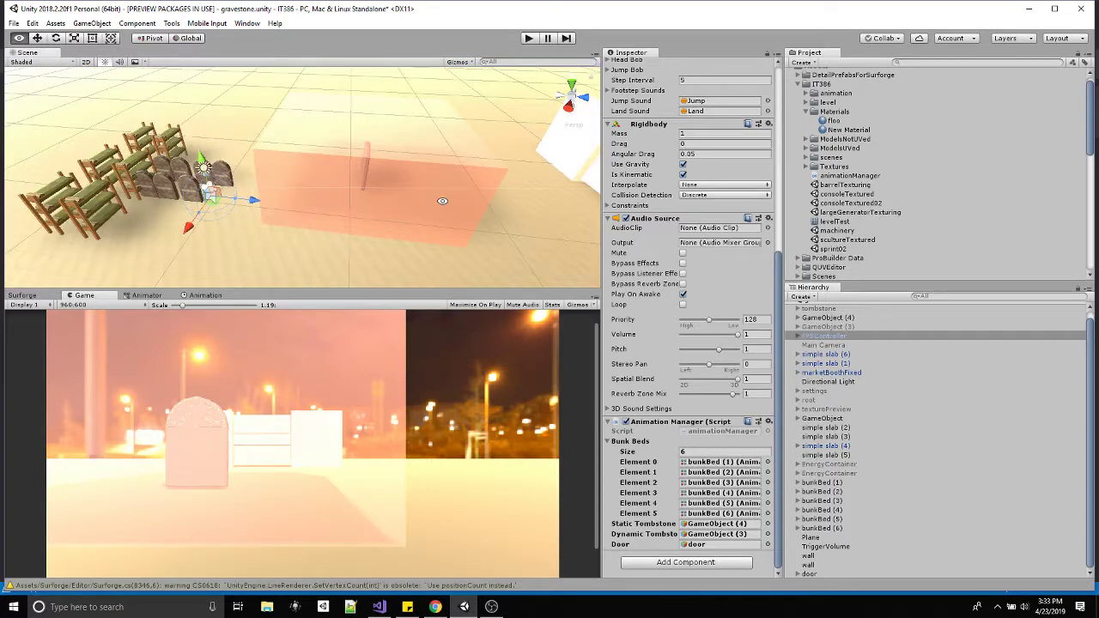
middle_drag(442, 201, 408, 193)
alt+drag(408, 193, 420, 159)
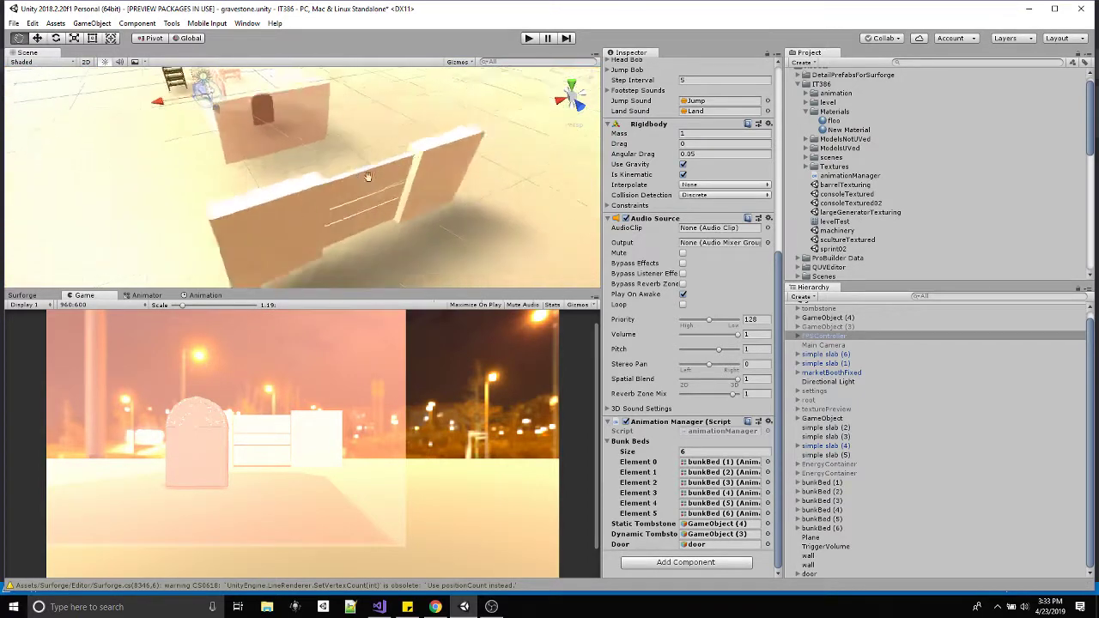
click(420, 158)
key(f)
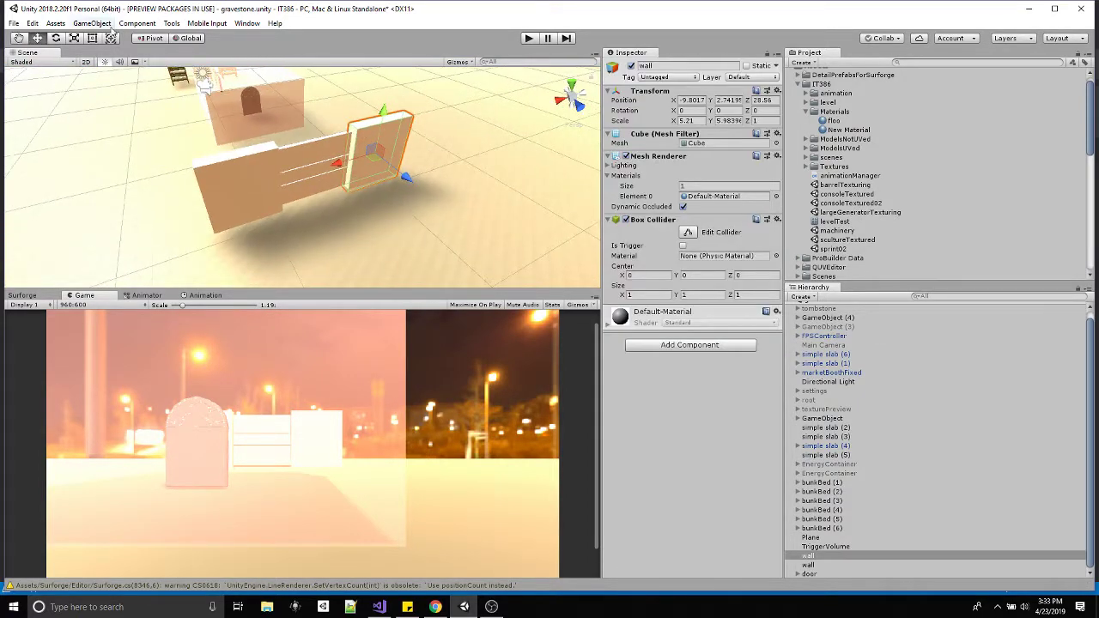
click(103, 23)
mouse_move(103, 62)
click(262, 77)
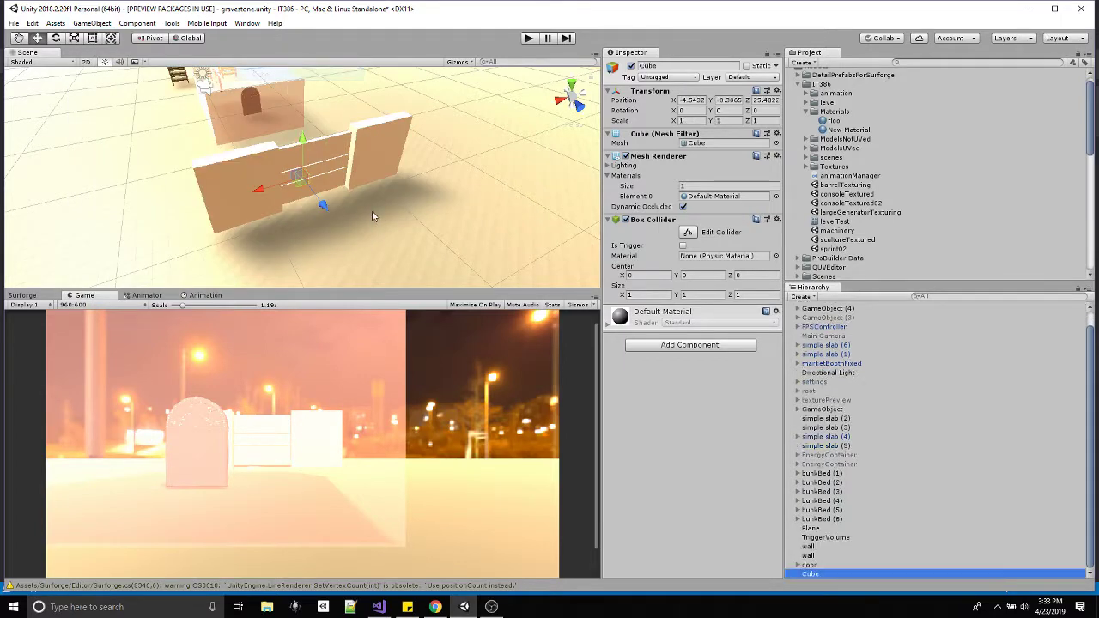
drag(321, 206, 368, 276)
scroll(369, 275, down, 5)
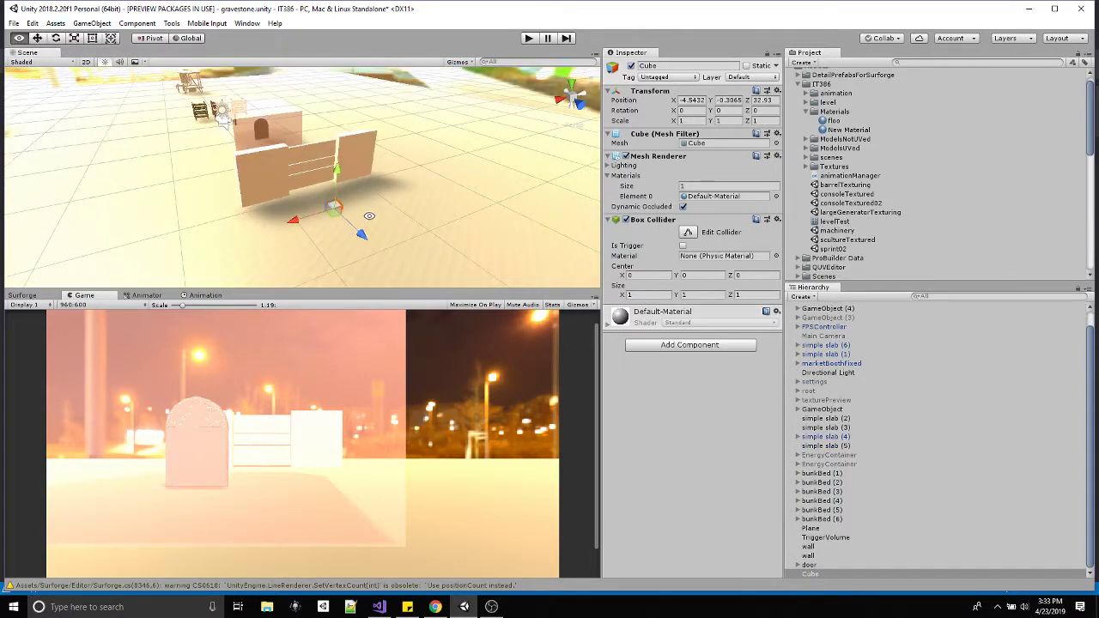
Scale the cube to about 5.53 by 5.96 as a wall, raise it to Y 2.49, and duplicate it for a second wall at X -35.37
key(r)
drag(293, 221, 135, 252)
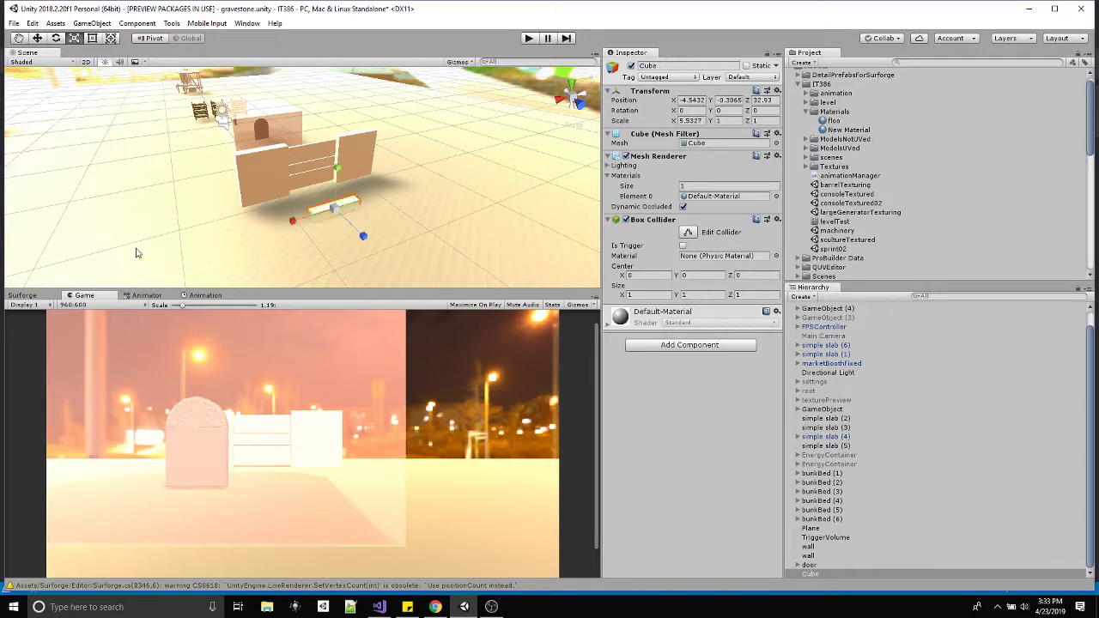
drag(339, 174, 341, 133)
key(w)
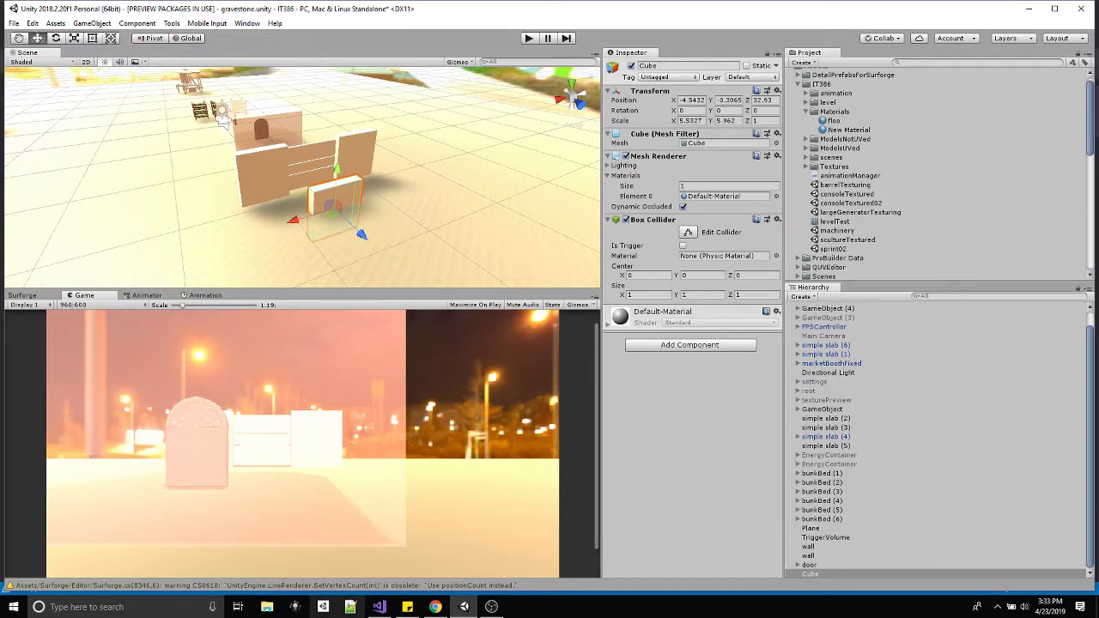
drag(314, 229, 344, 195)
key(ctrl+d)
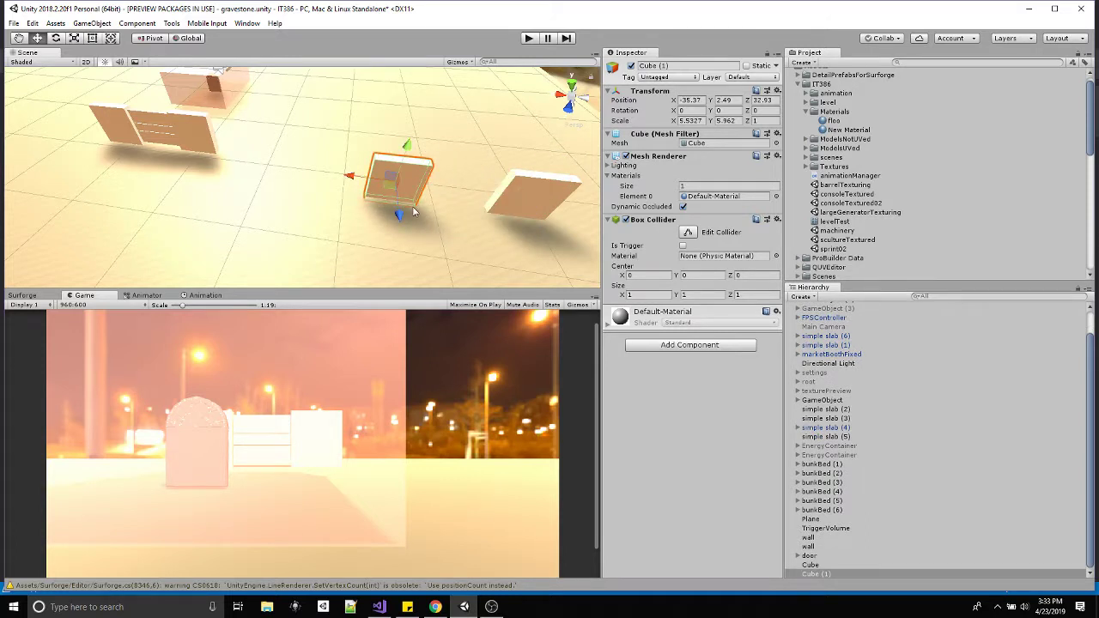
Duplicate the wall into the gap at X -41.9 and scale it to a door panel of about 6.97 by 1.94 by 0.52
key(ctrl+d)
drag(352, 176, 443, 206)
key(r)
drag(415, 150, 412, 177)
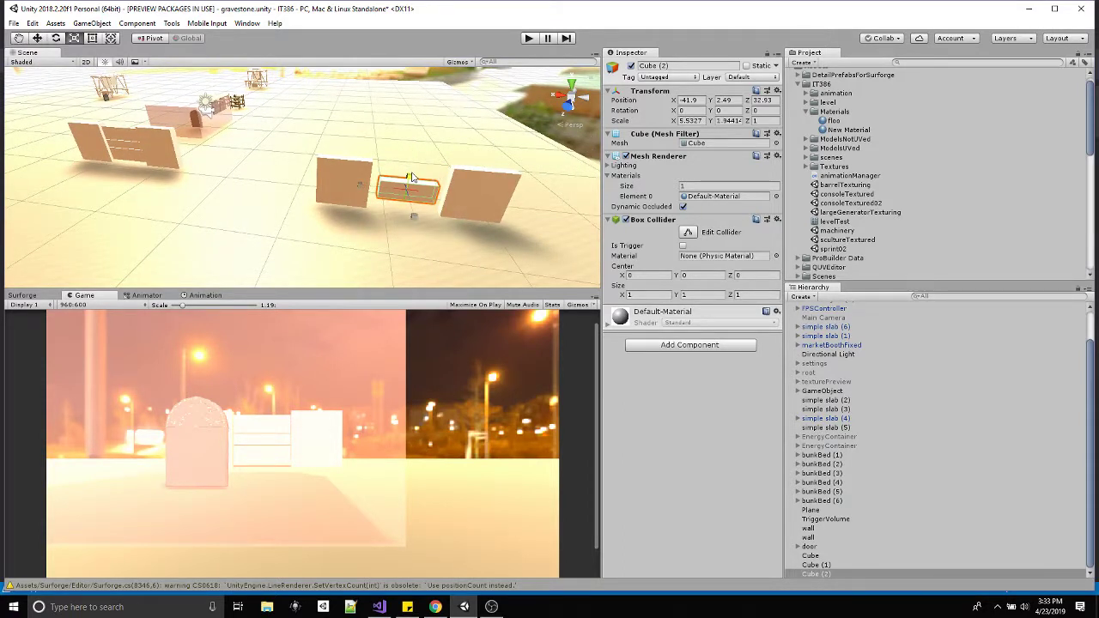
drag(412, 177, 345, 186)
key(w)
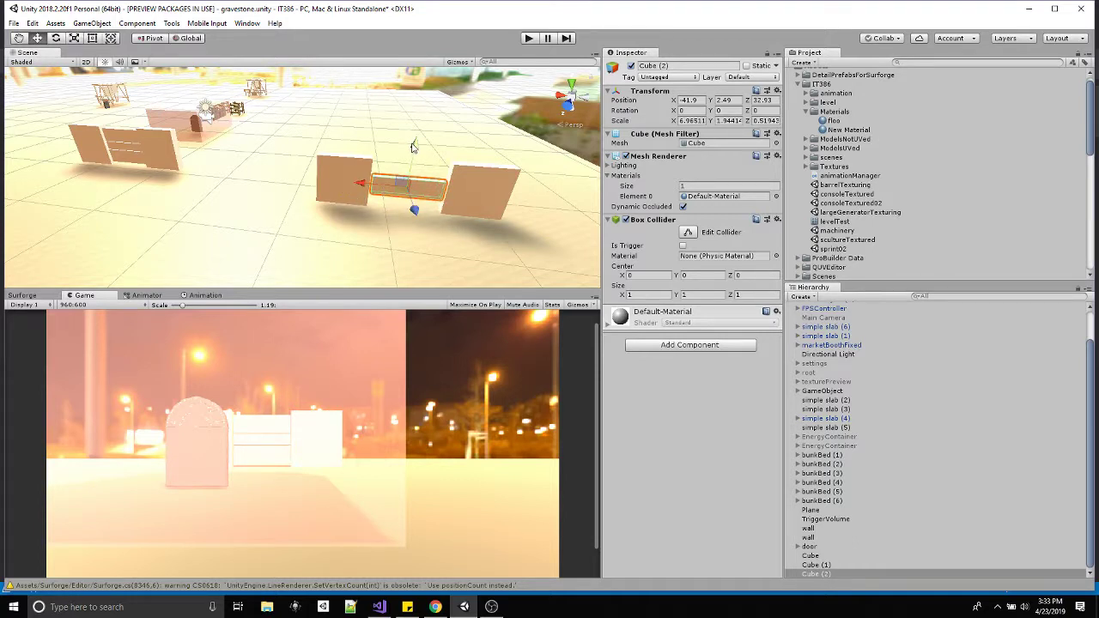
Raise the door panel to Y 4.32 with a height of about 1.77, and duplicate it as a lower panel at Y 1.02
mouse_move(416, 147)
mouse_down()
mouse_move(416, 130)
mouse_move(413, 161)
mouse_move(413, 148)
mouse_up()
key(r)
key(w)
key(ctrl+d)
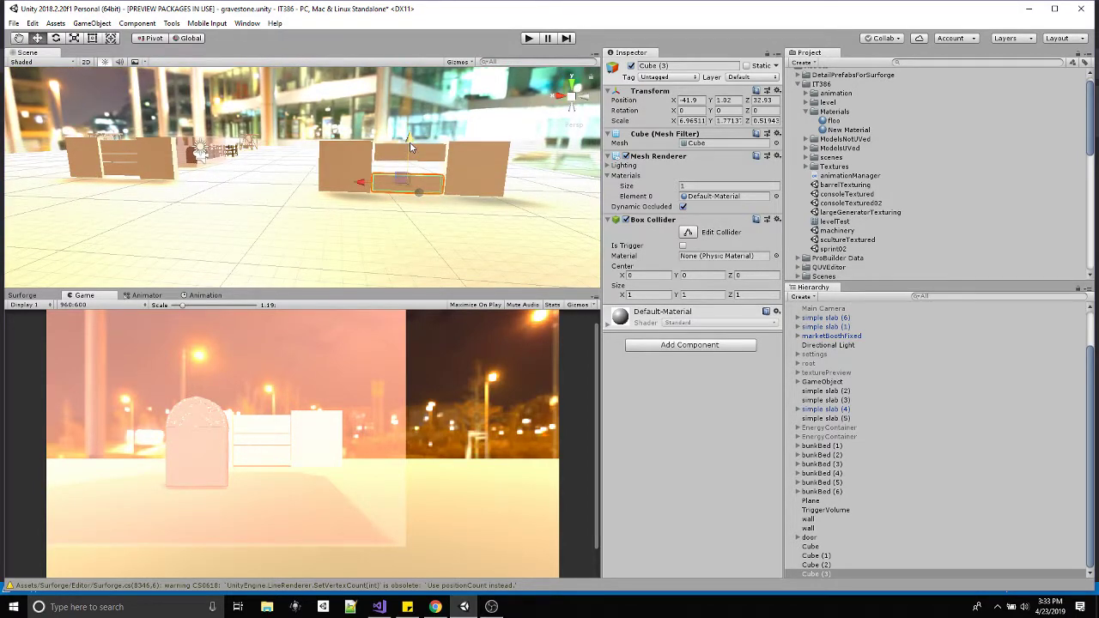
Duplicate the lower panel, move the copy between the two panels at Y 2.7, and reduce its height scale to about 0.90
key(ctrl+d)
mouse_move(409, 141)
mouse_down()
mouse_move(408, 129)
mouse_move(412, 153)
mouse_move(411, 140)
mouse_up()
key(r)
key(w)
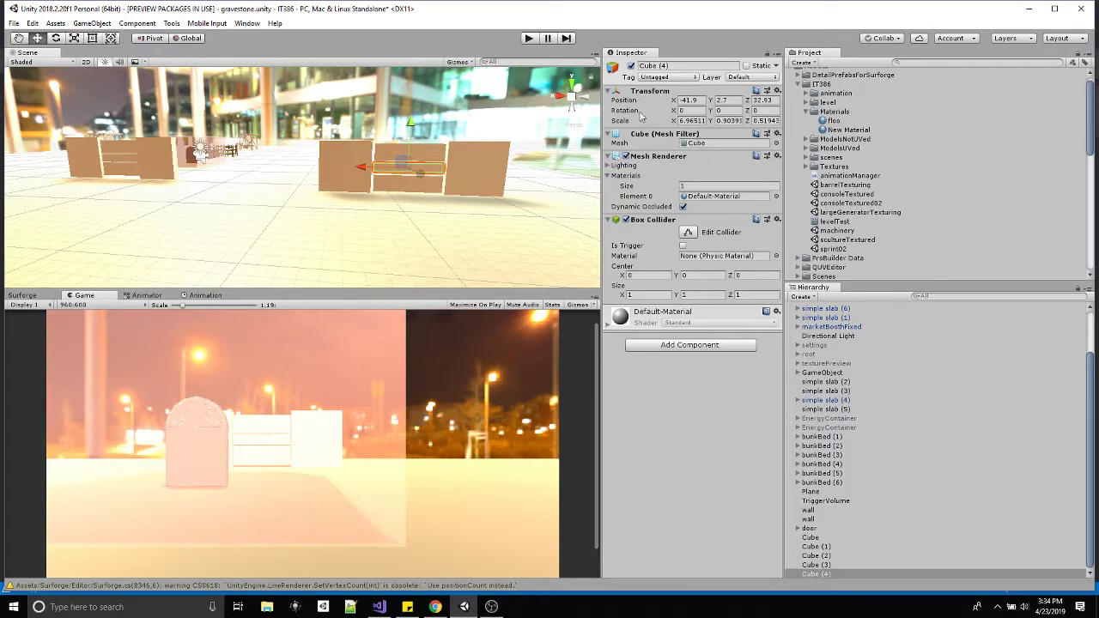
Rename the three door panels mid, bot and top according to their positions
click(663, 67)
text(c)
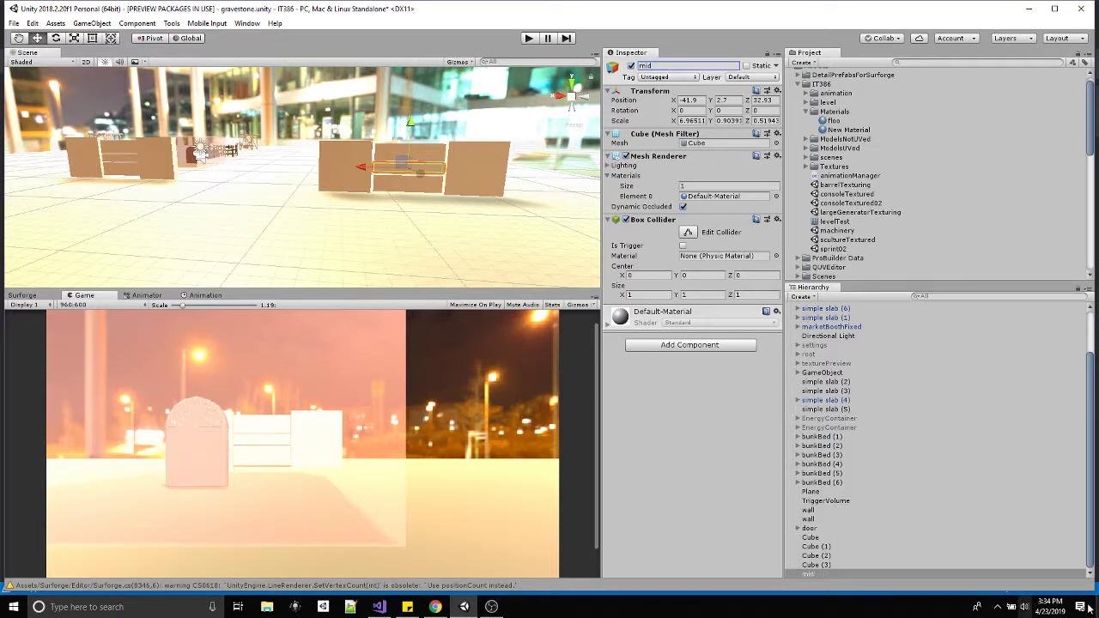
click(822, 565)
click(661, 67)
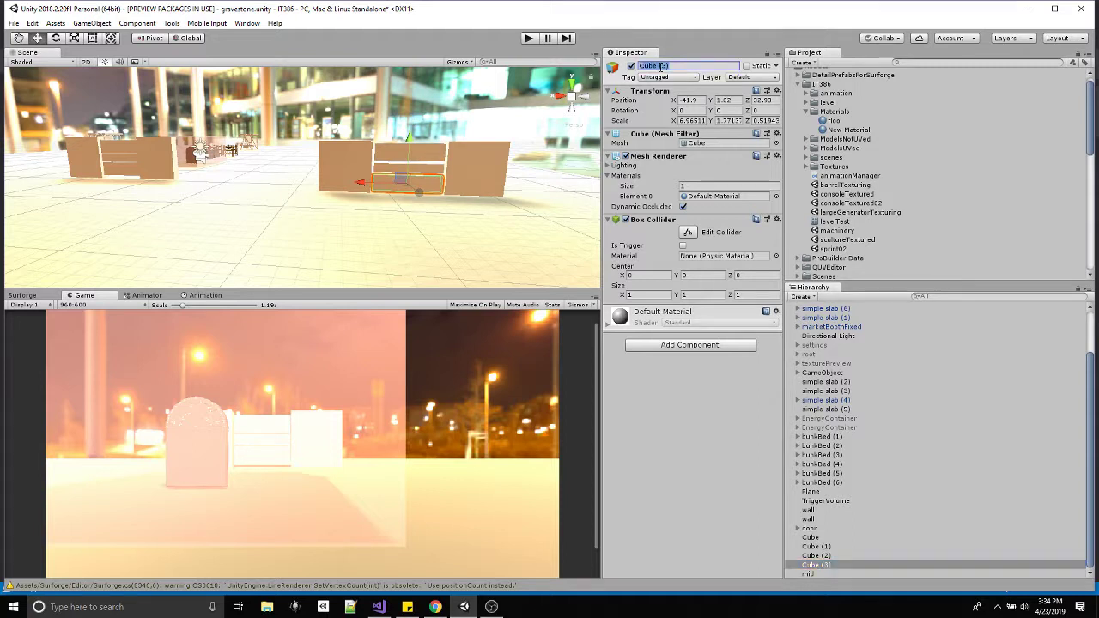
text(bot)
click(820, 556)
click(657, 65)
text(top)
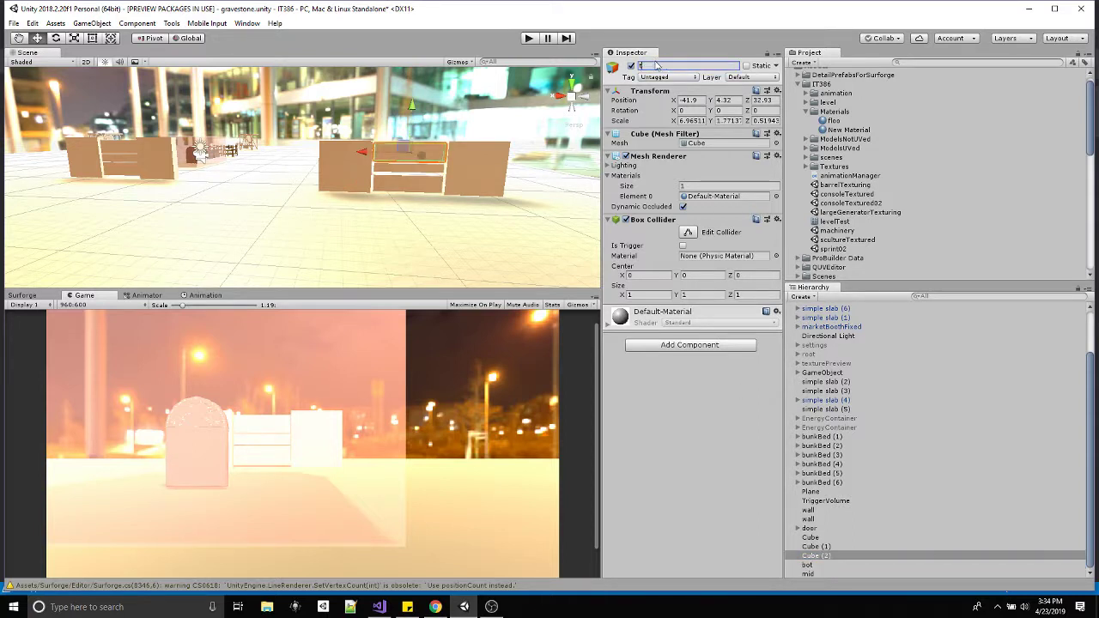
Rename the two new wall cubes beside the panels wall01 and wall02
click(828, 546)
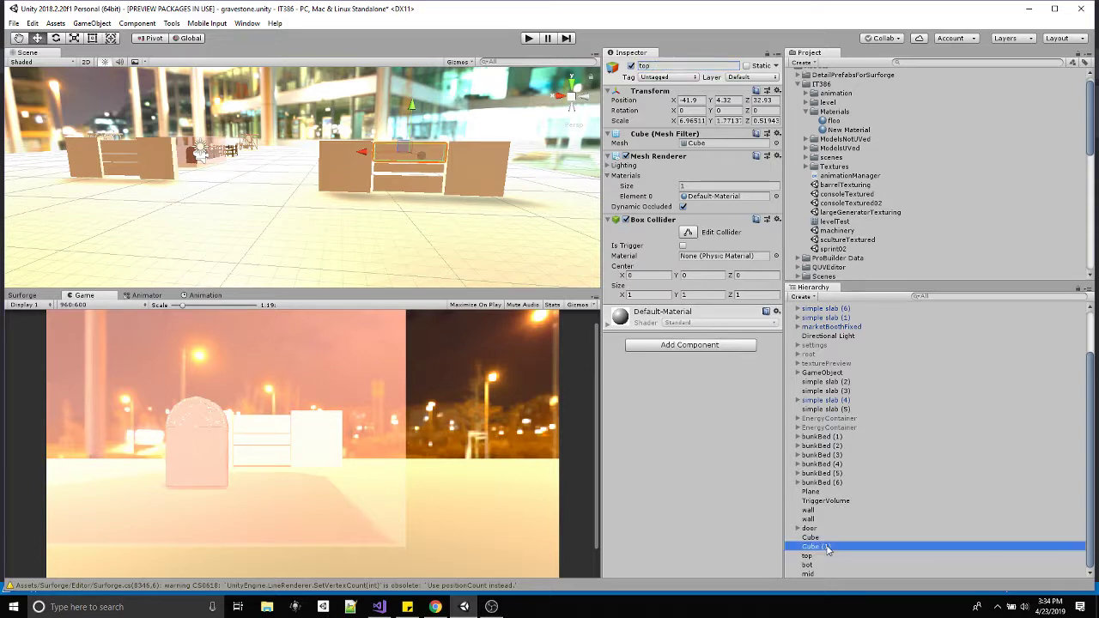
click(637, 69)
text(wall1)
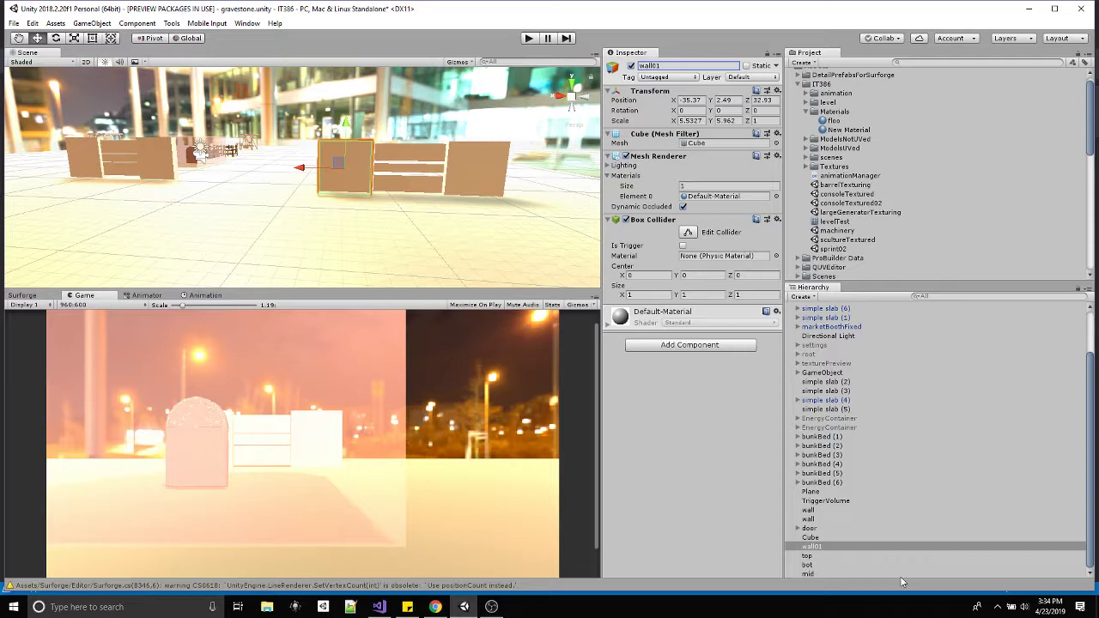
click(810, 537)
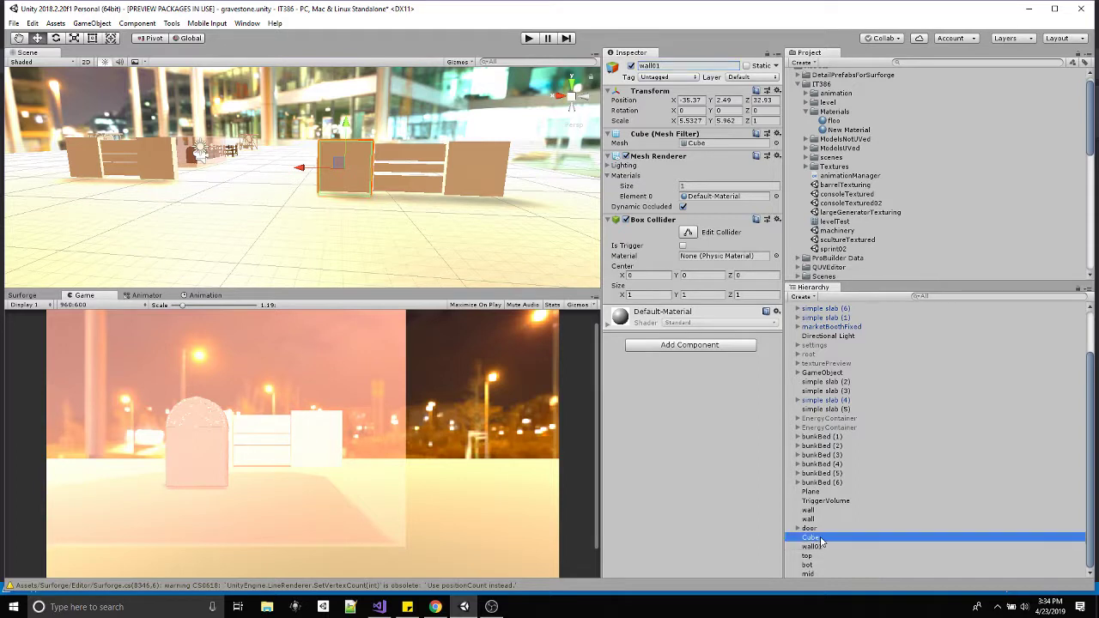
click(658, 66)
text(wall02)
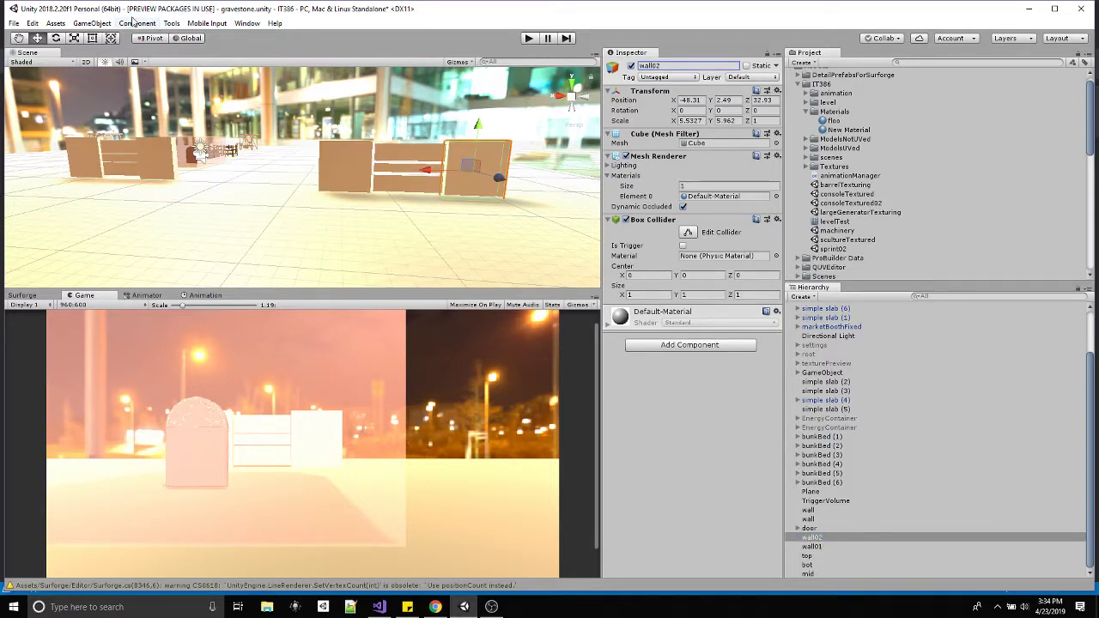
Create an empty GameObject at the new door panels, around X -42.04 and Z 33.27, and name it door
click(92, 23)
click(110, 37)
alt+drag(257, 215, 369, 154)
click(818, 574)
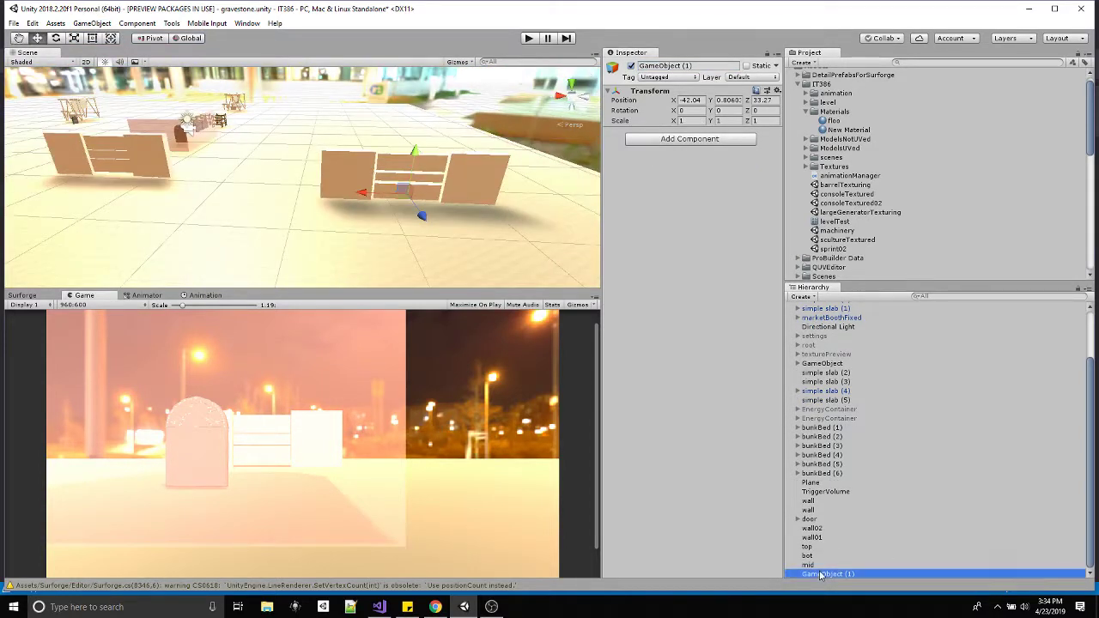
click(819, 574)
text(door)
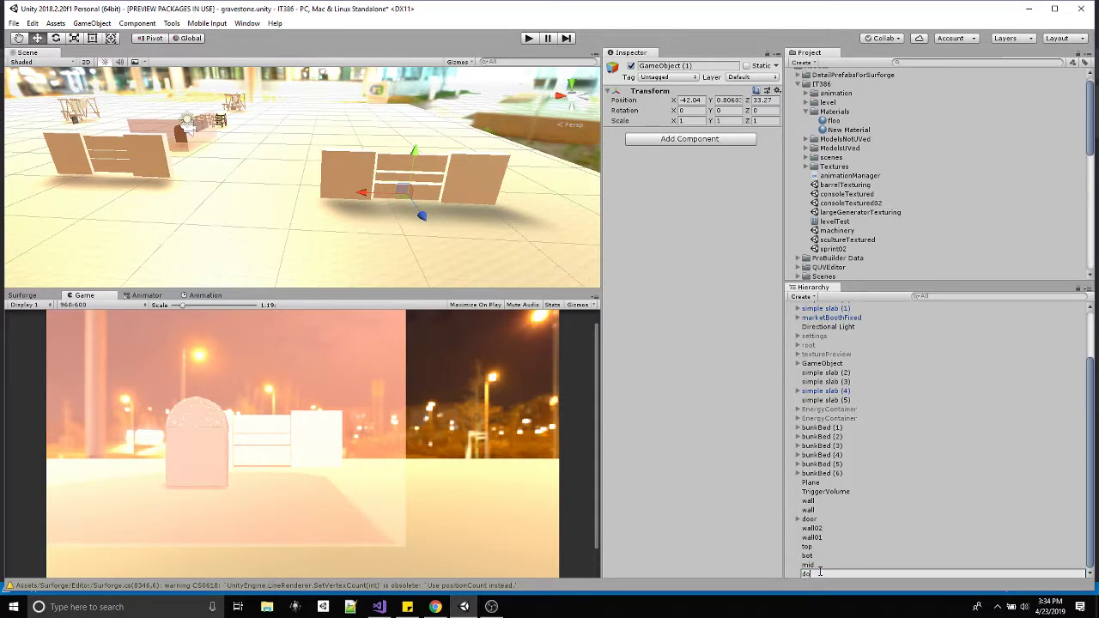
key(Return)
Parent the top, bot and mid panels under the new door object
click(820, 546)
ctrl+click(814, 556)
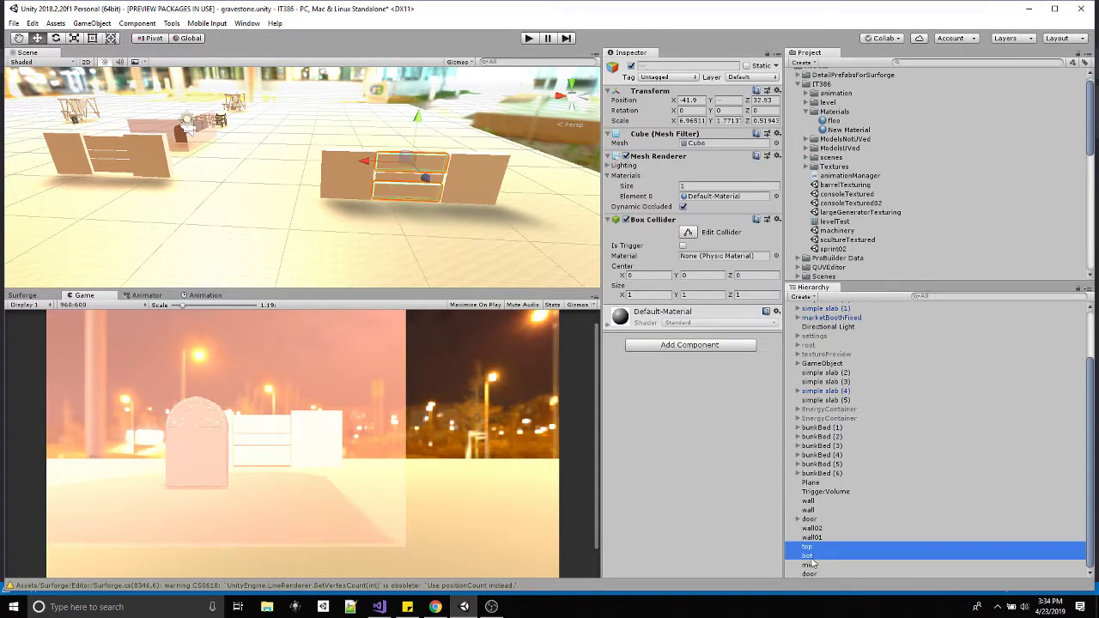
ctrl+click(812, 566)
drag(812, 566, 811, 577)
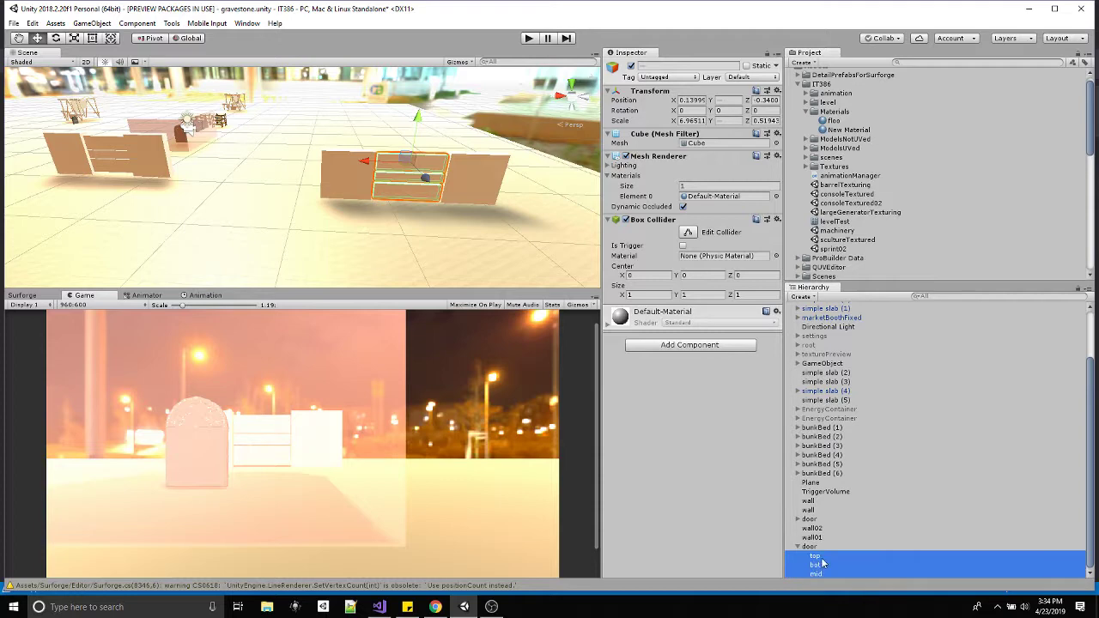
Create another empty GameObject centred on the new walls, at about X -41.89 and Z 33.19, and name it wallChunk
click(91, 23)
click(108, 37)
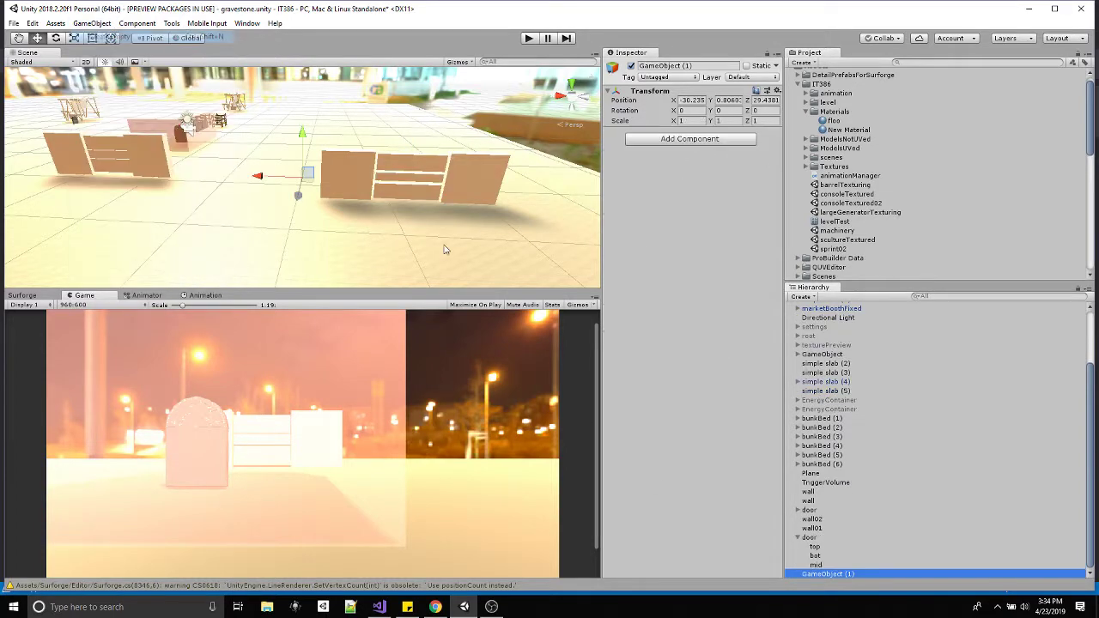
alt+drag(283, 198, 397, 185)
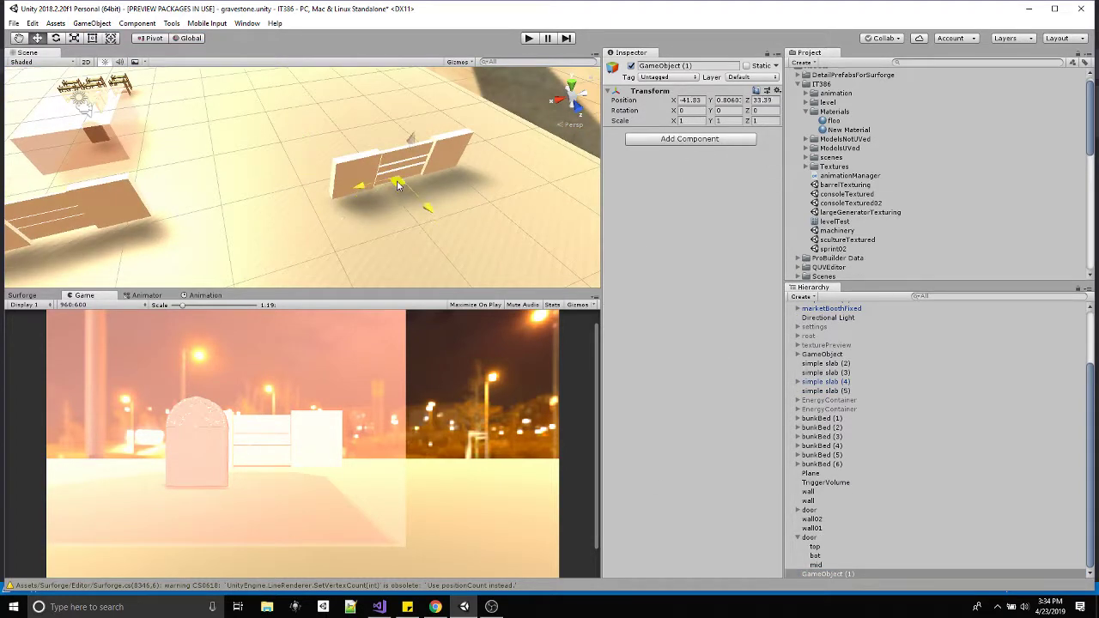
click(839, 575)
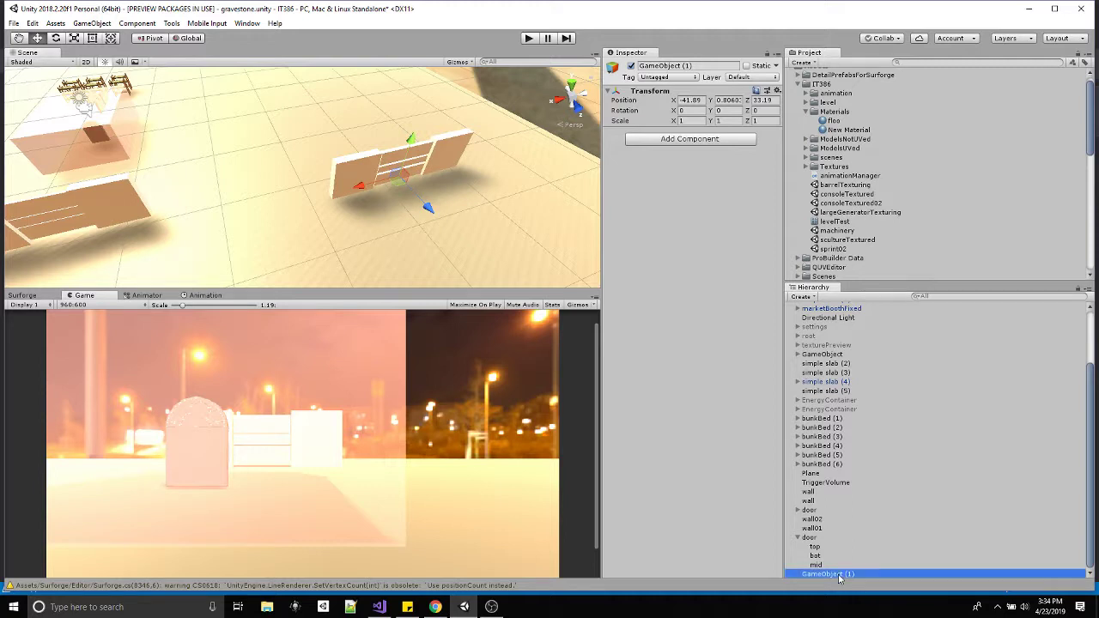
key(F2)
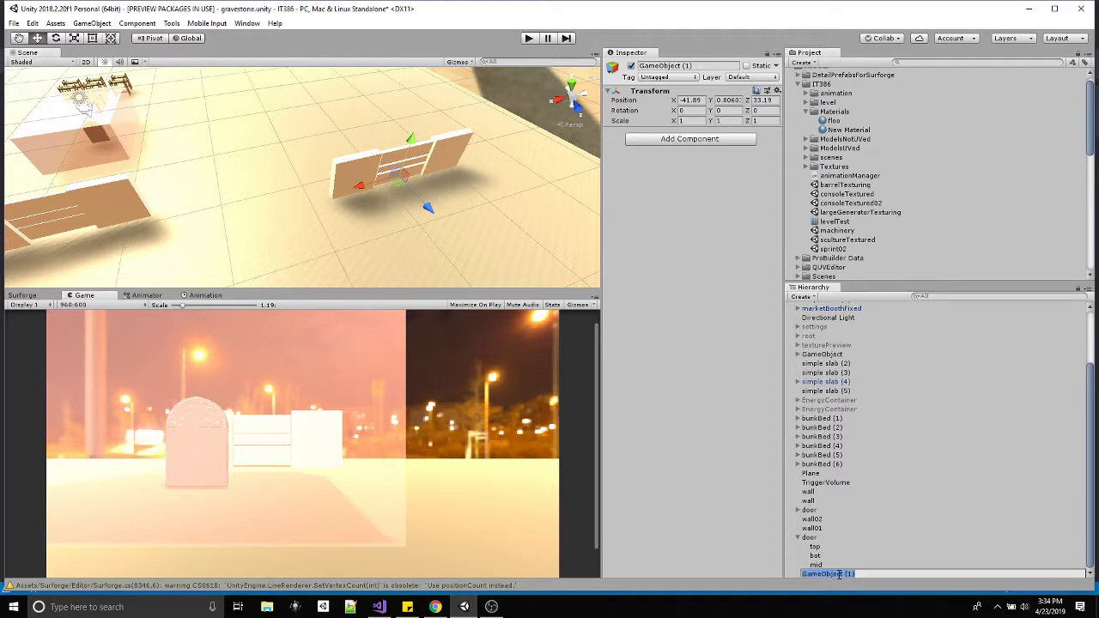
text(wallChunk)
key(Return)
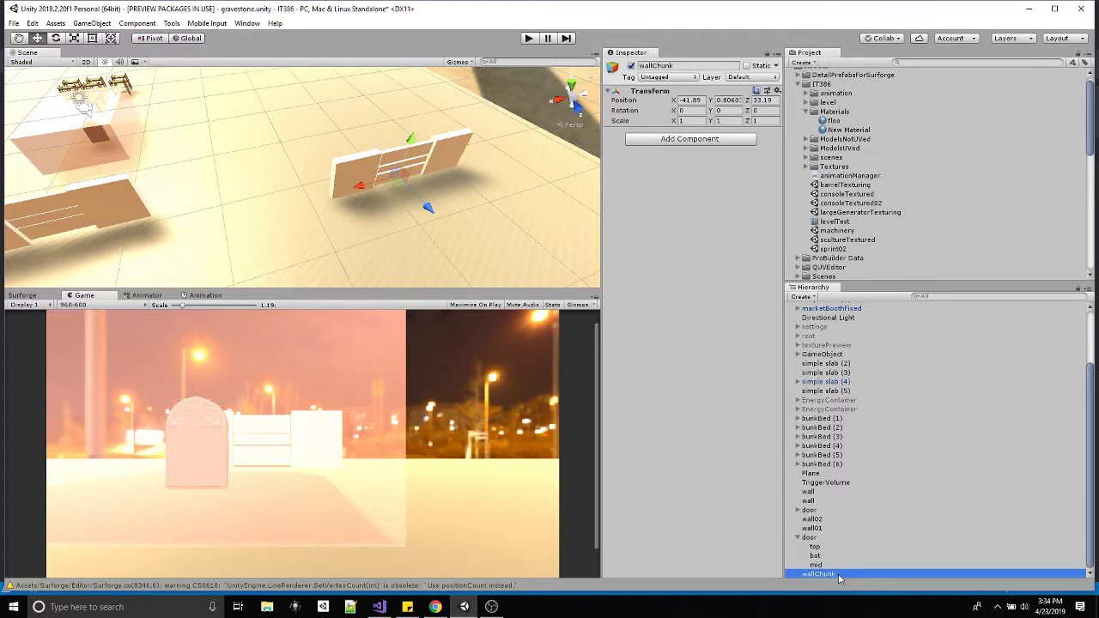
Parent wall01, wall02 and the new door object under wallChunk
click(798, 538)
click(811, 546)
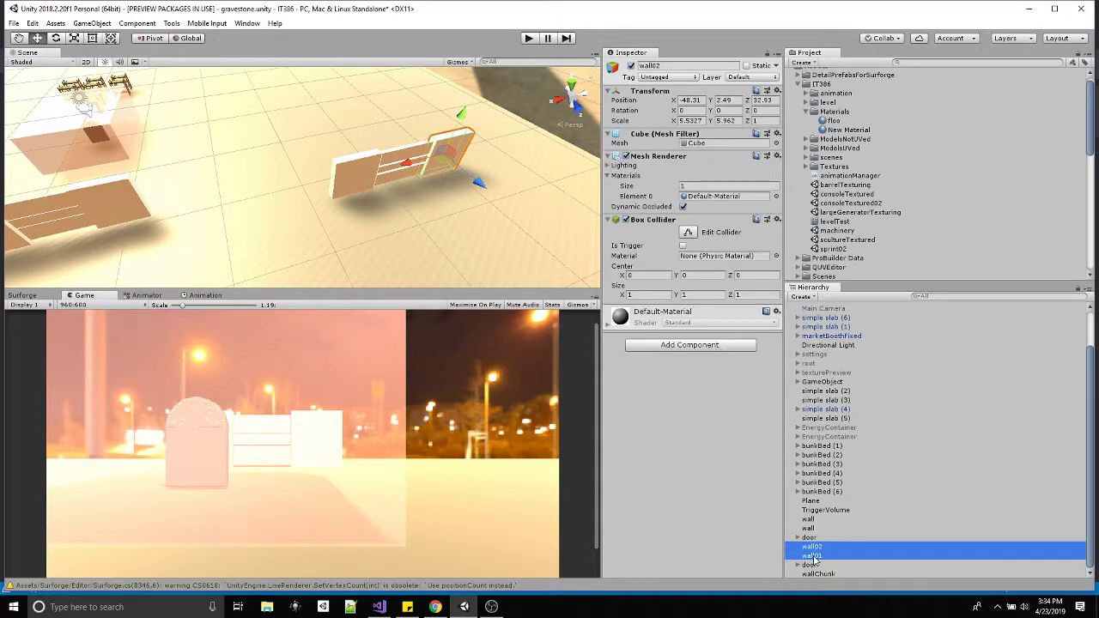
shift+click(809, 565)
drag(815, 577, 817, 573)
Rotate wallChunk to about -89° around Y and move it to about X -15.92, Y 1.43, Z 9.03
click(820, 547)
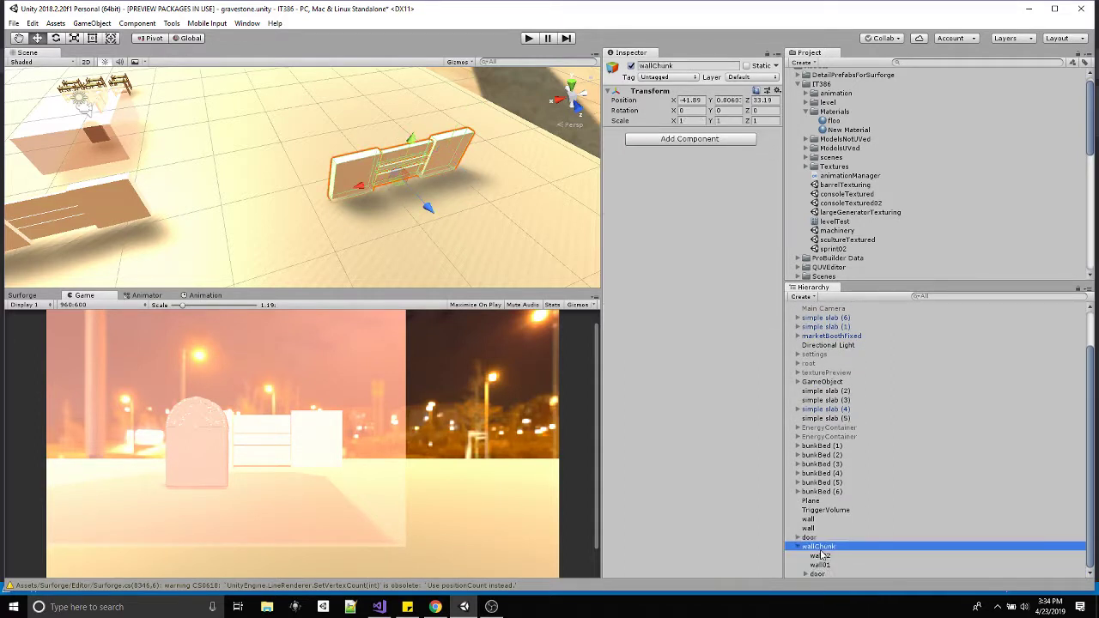
key(e)
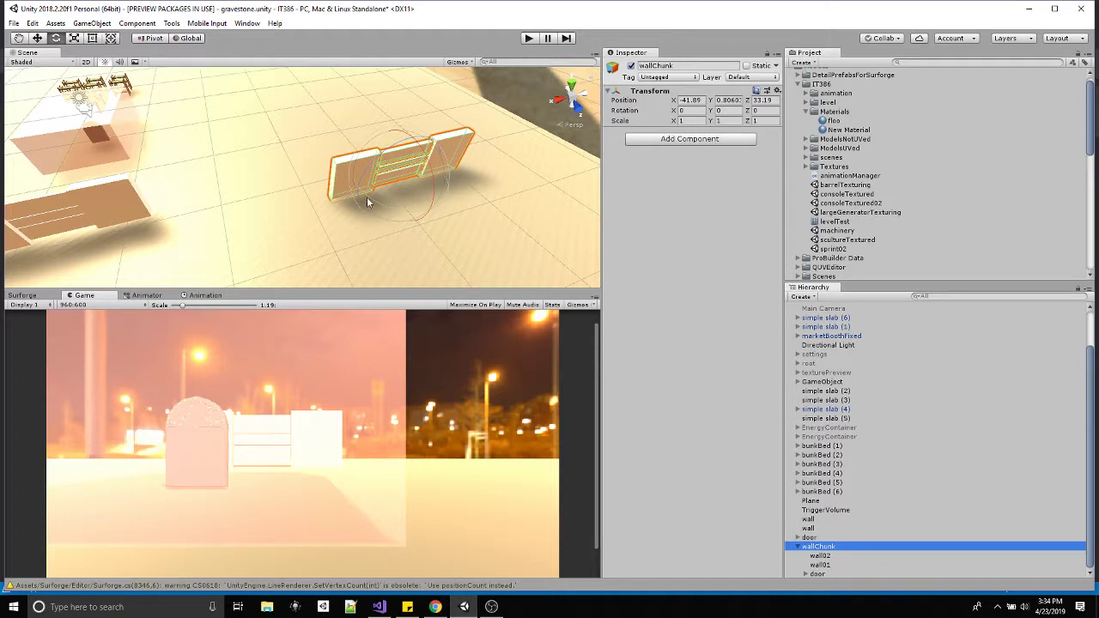
drag(367, 201, 454, 215)
key(w)
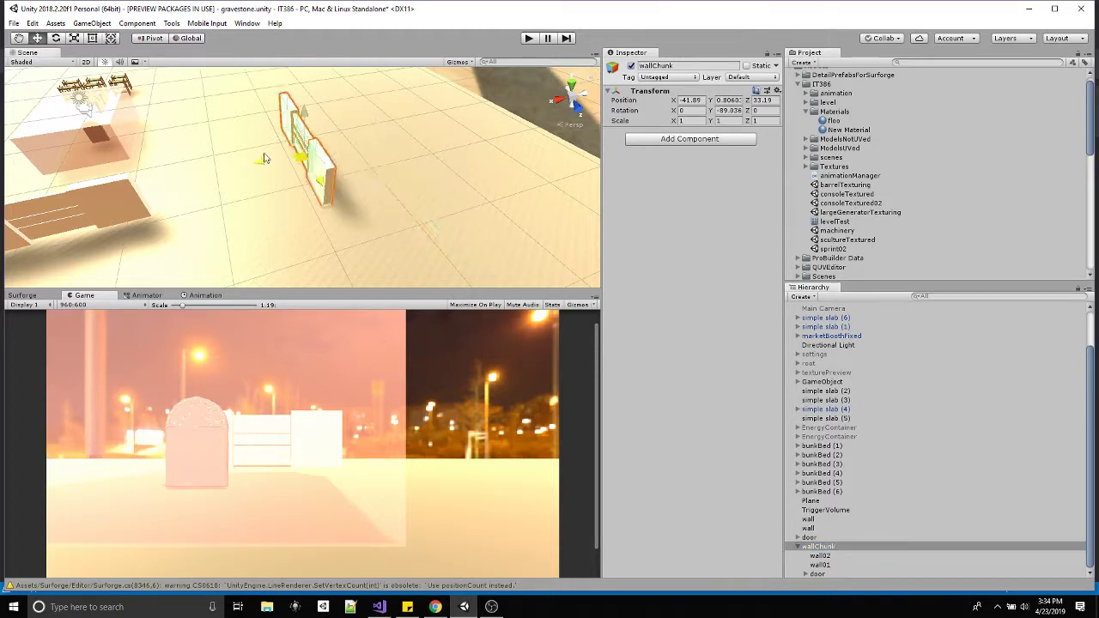
drag(264, 158, 164, 182)
drag(332, 152, 524, 232)
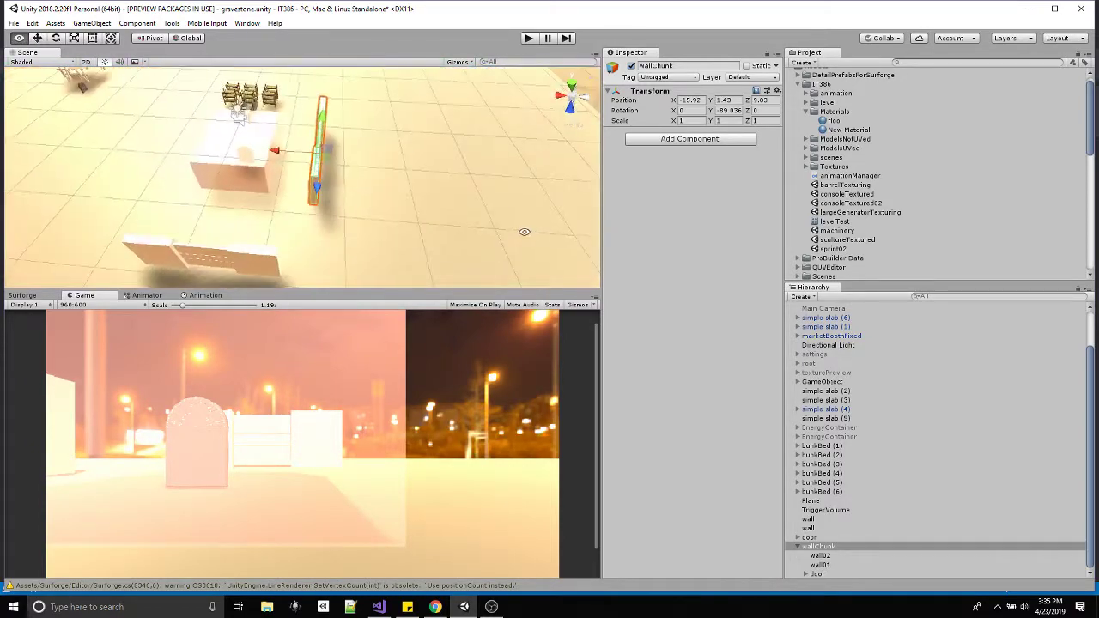
Rotate wallChunk to about 3.65° around Y and move it beside the trigger volume, at about X -3.09, Y 0.82, Z 14.8
mouse_move(449, 215)
alt+mouse_down()
mouse_move(386, 193)
mouse_move(420, 215)
mouse_move(404, 215)
mouse_move(454, 225)
alt+mouse_up()
key(e)
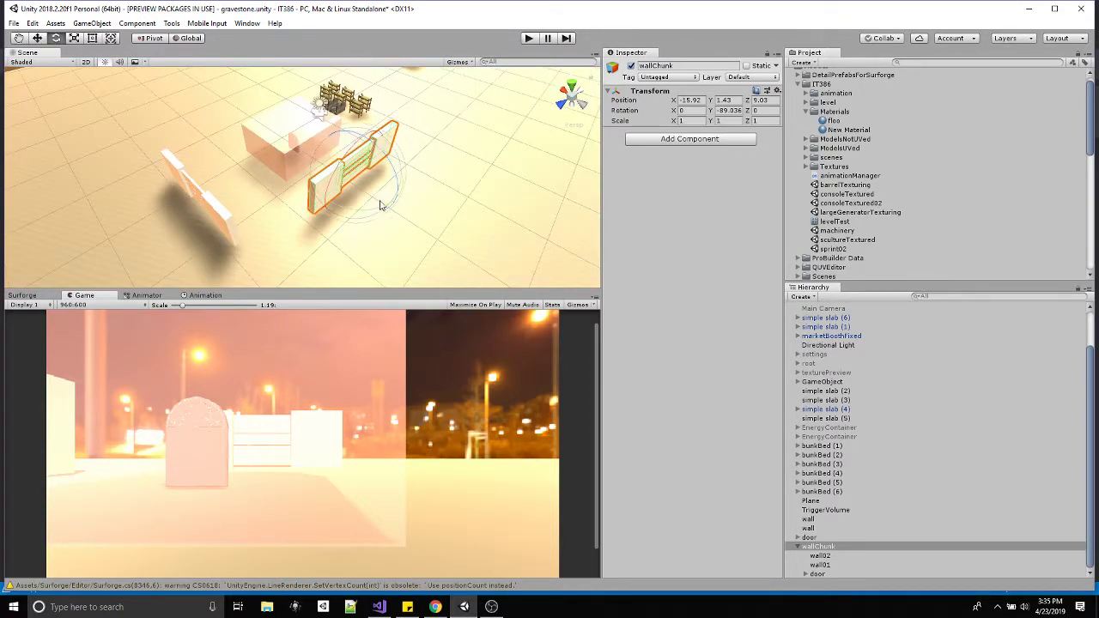
drag(382, 206, 343, 176)
key(w)
drag(361, 135, 362, 144)
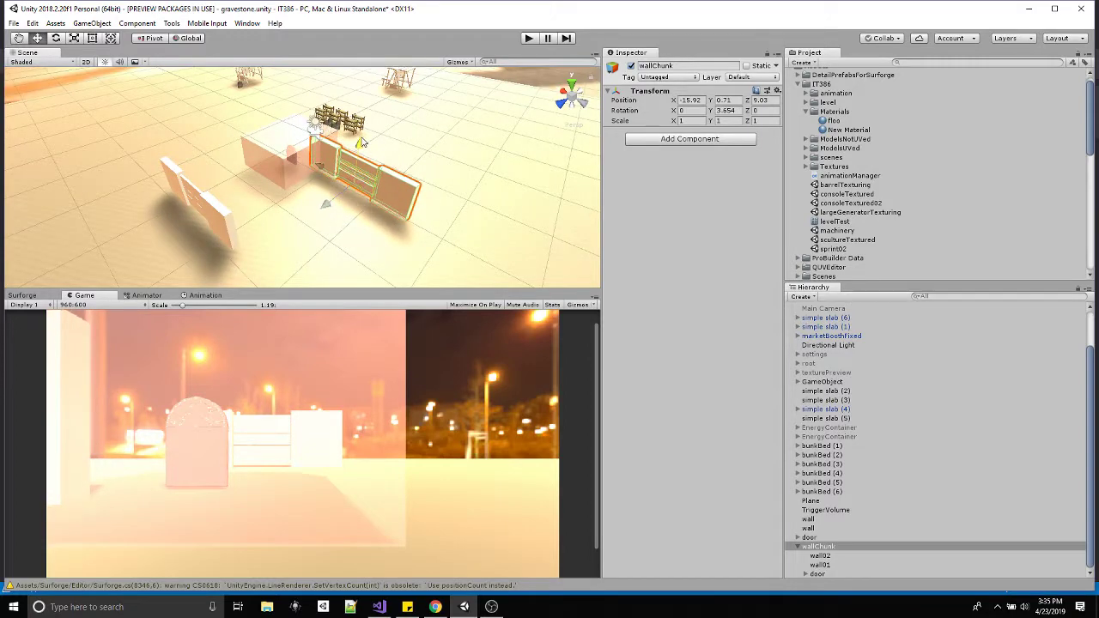
drag(354, 187, 264, 166)
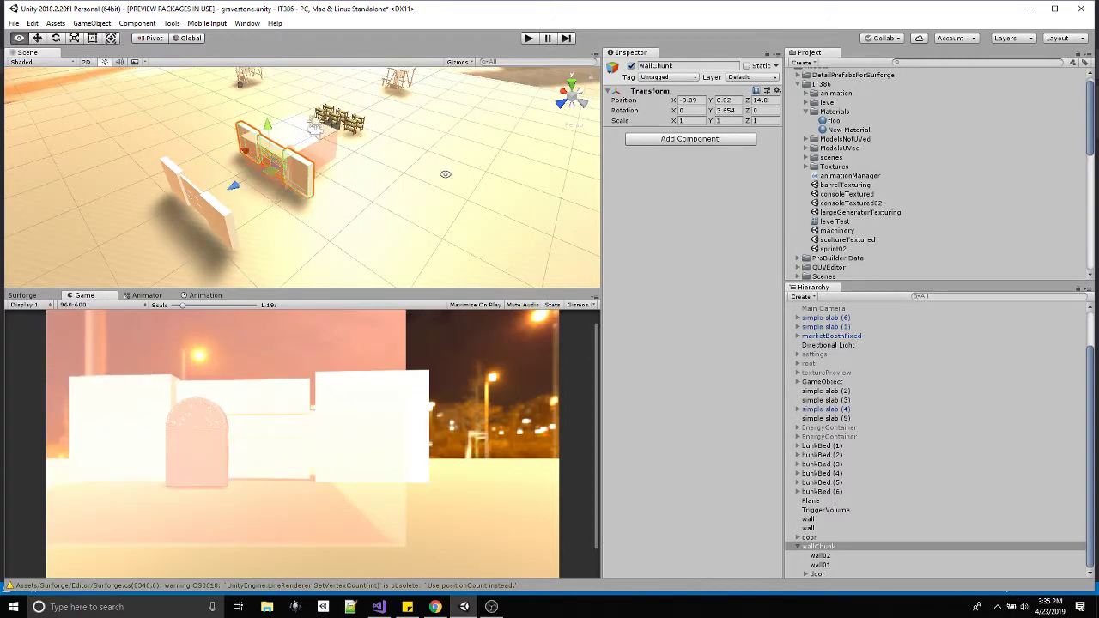
Set wallChunk's Y rotation to 0 and shift the assembly further into the trigger volume
alt+drag(445, 174, 478, 248)
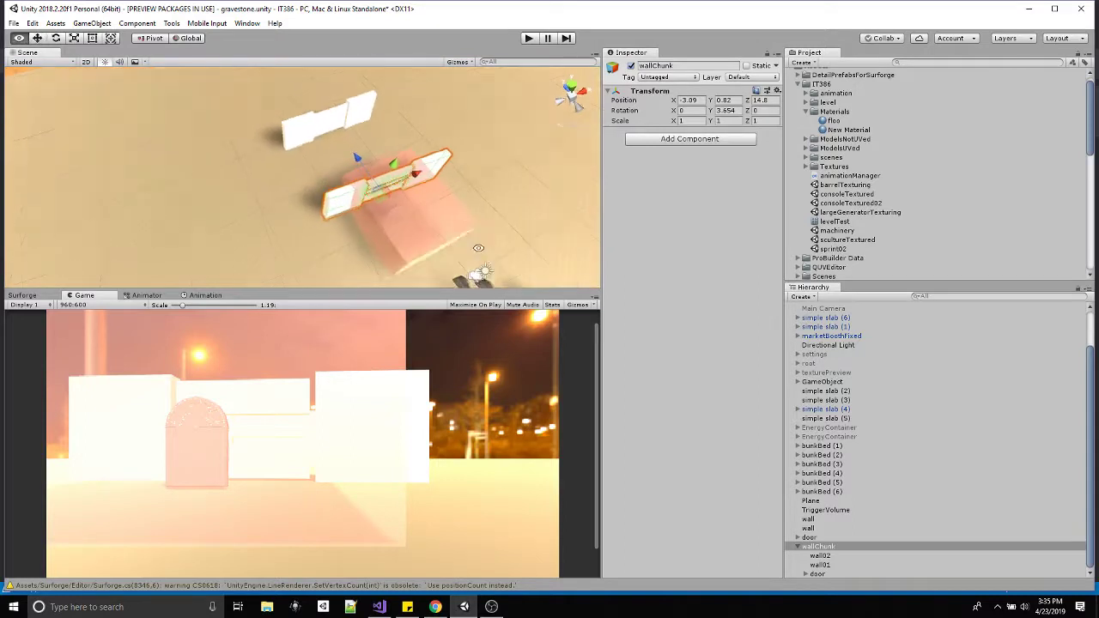
key(e)
drag(392, 210, 376, 222)
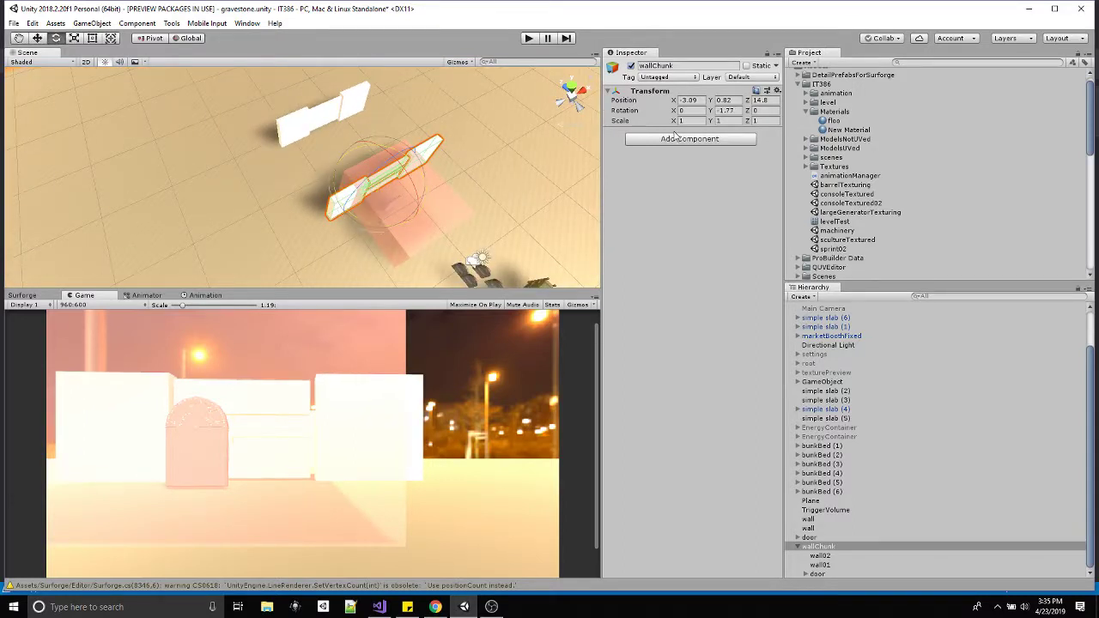
click(723, 111)
text(0)
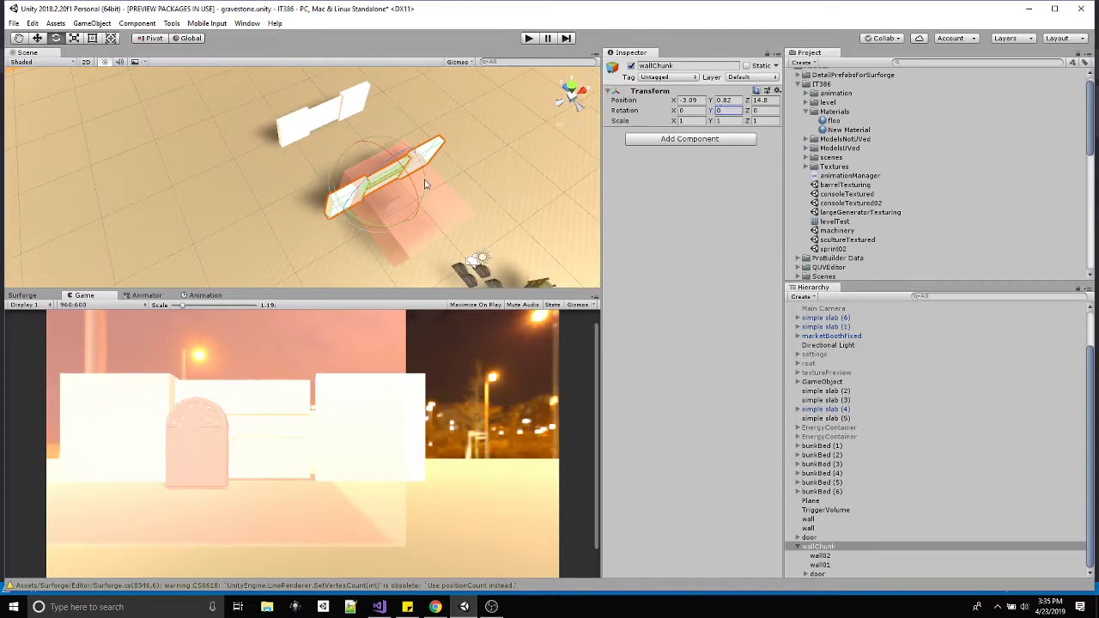
alt+drag(425, 184, 800, 473)
key(w)
Create an Animator Controller named door02 in the IT386 animation folder
click(818, 574)
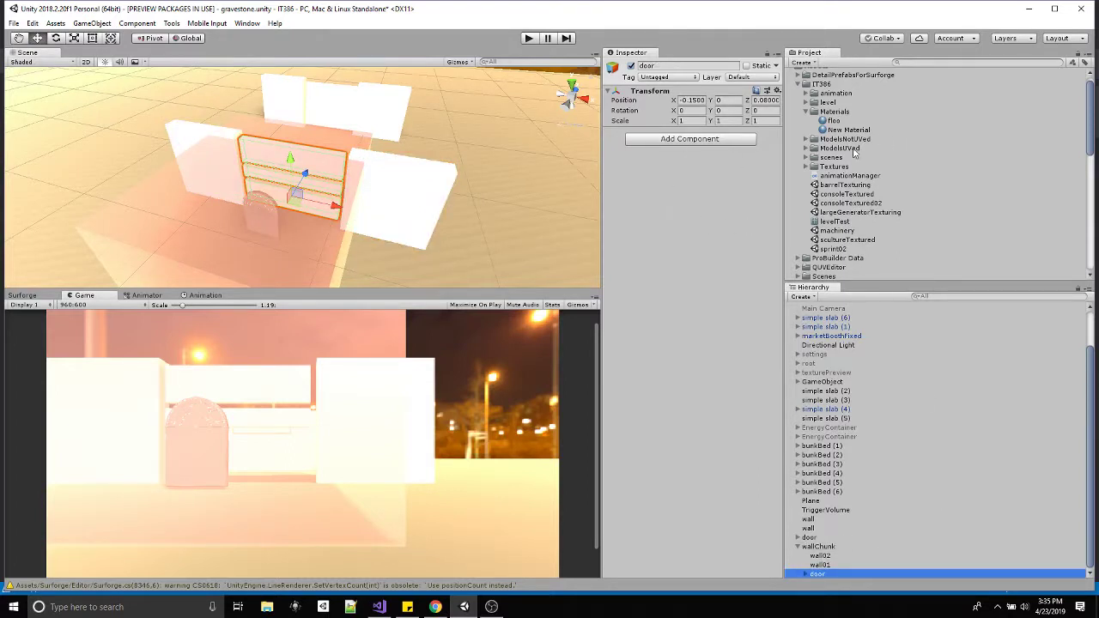
scroll(854, 152, up, 1)
click(807, 121)
click(812, 103)
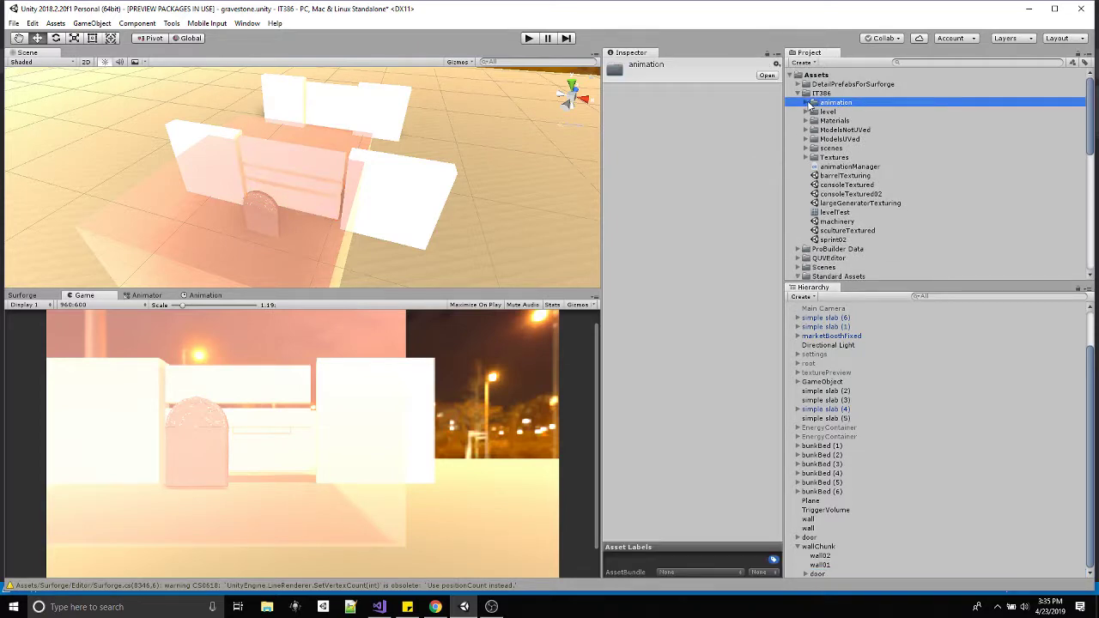
click(808, 103)
right_click(822, 104)
mouse_move(854, 113)
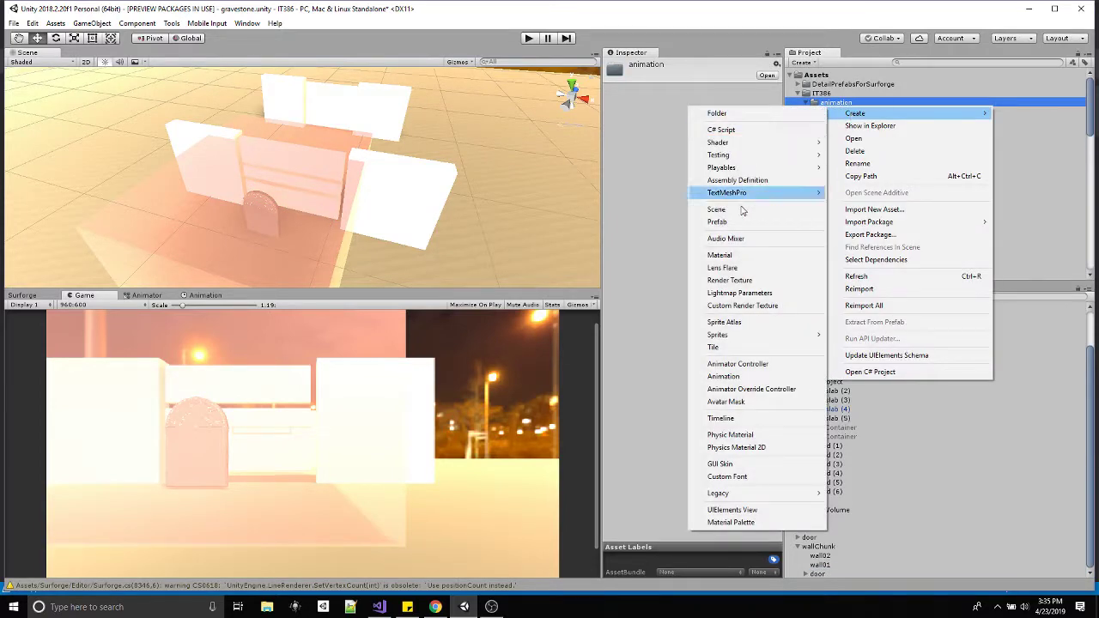
text(do)
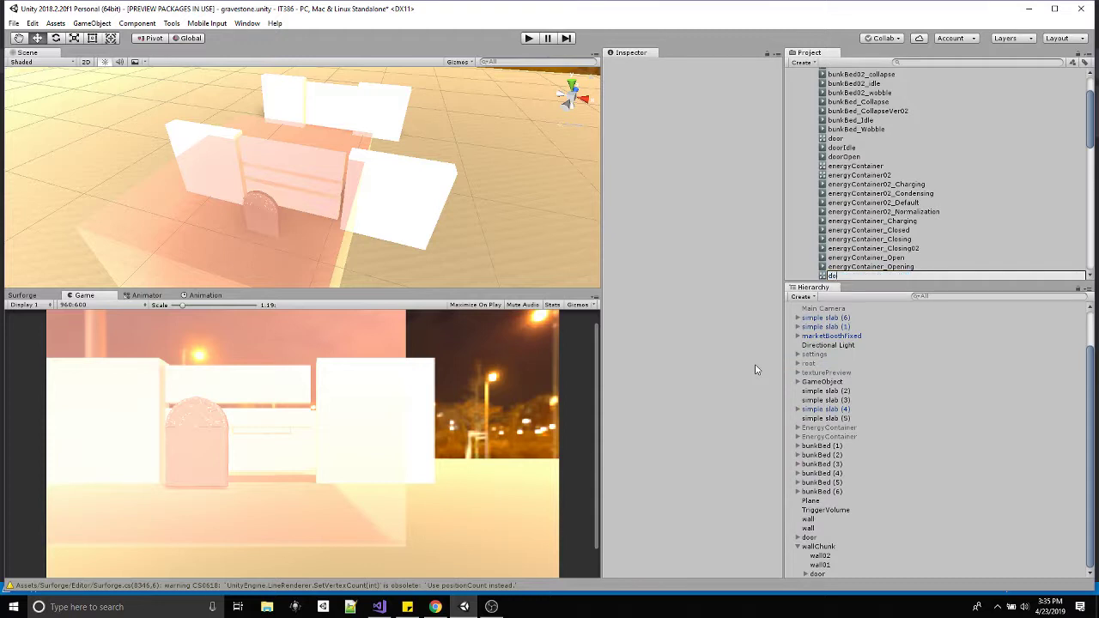
text(or02)
key(Return)
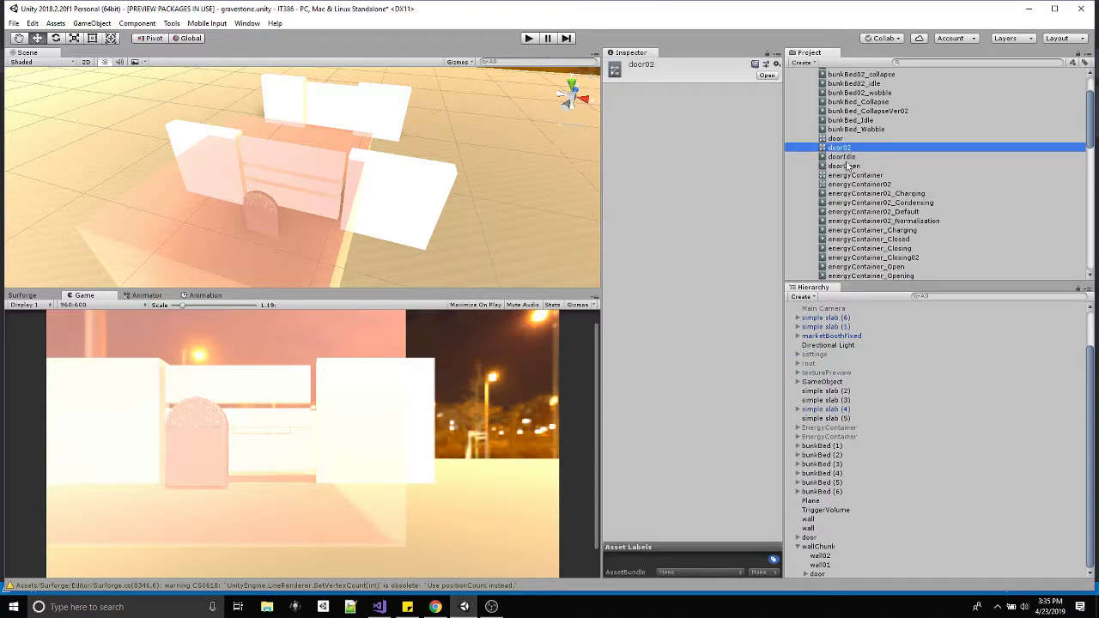
Assign the door02 controller to the door inside wallChunk and display its Animator graph
drag(845, 151, 815, 576)
click(815, 574)
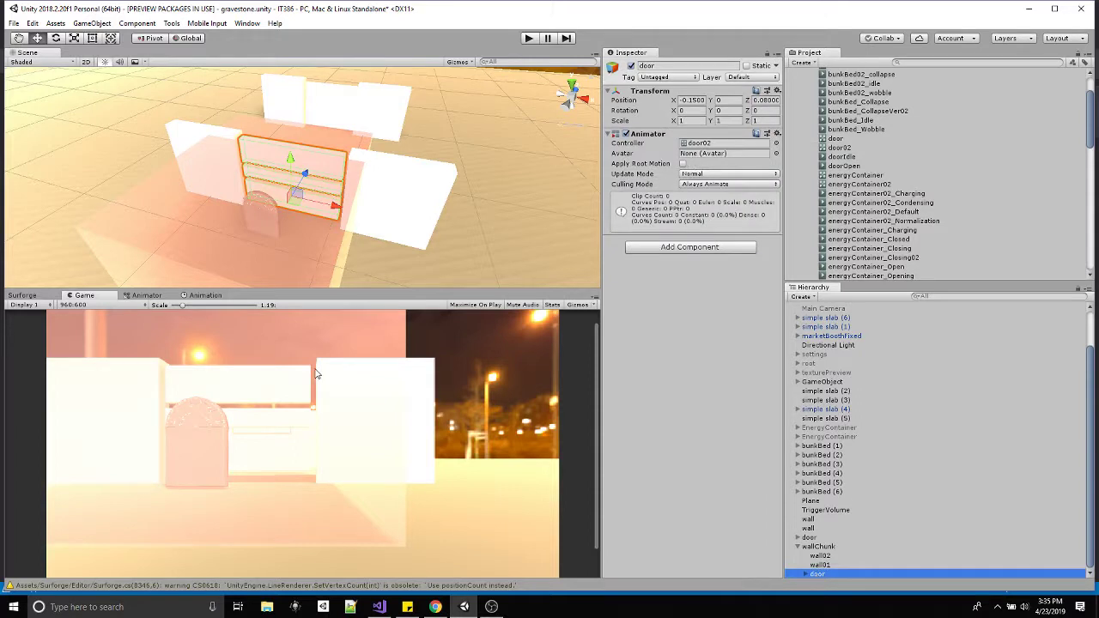
click(144, 296)
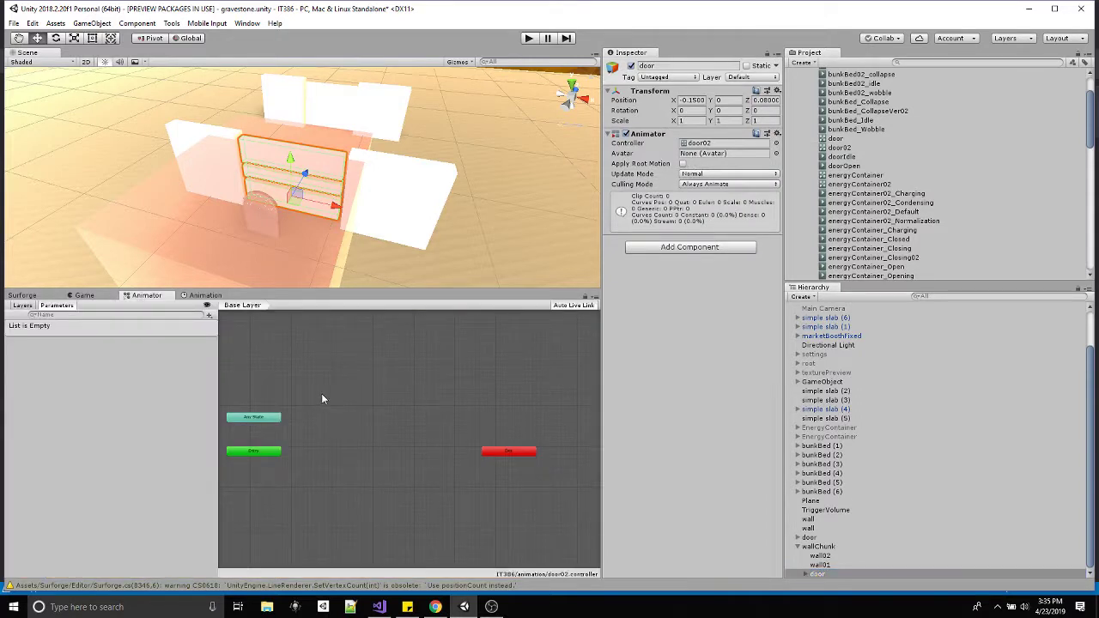
Create an animation clip for the door named door02_idle, saved in the IT386 animation folder
click(201, 295)
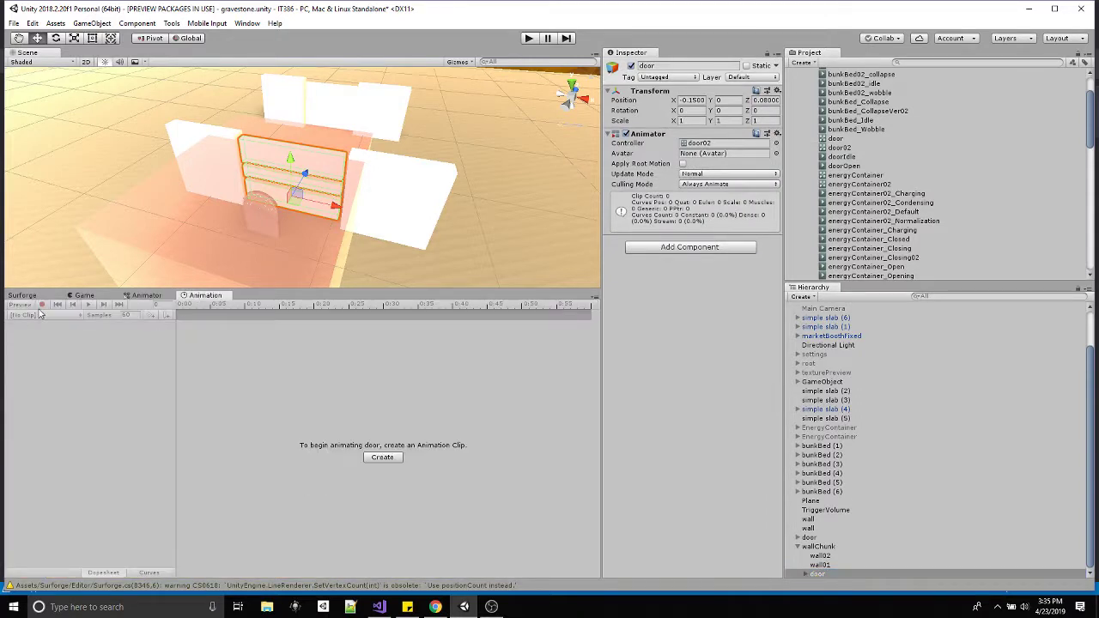
click(383, 457)
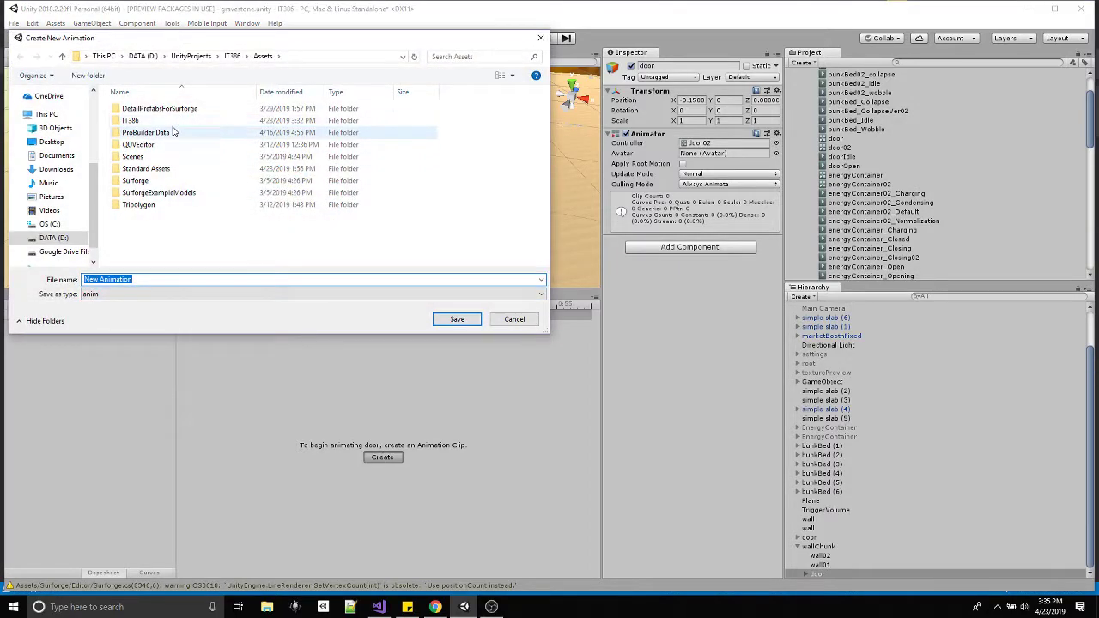
double_click(140, 109)
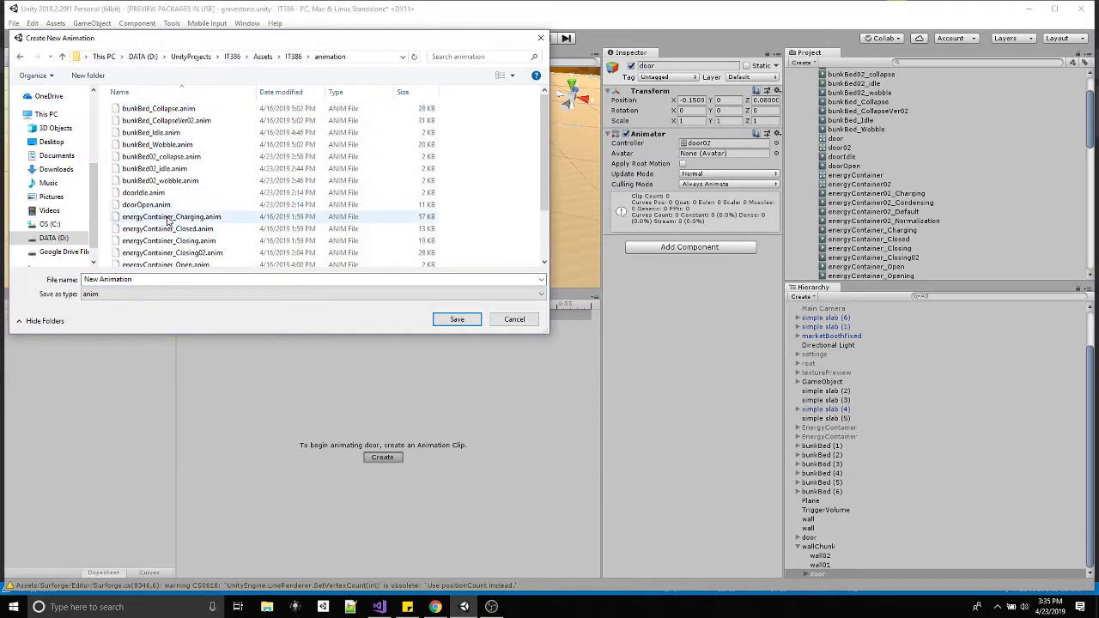
click(144, 279)
text(door)
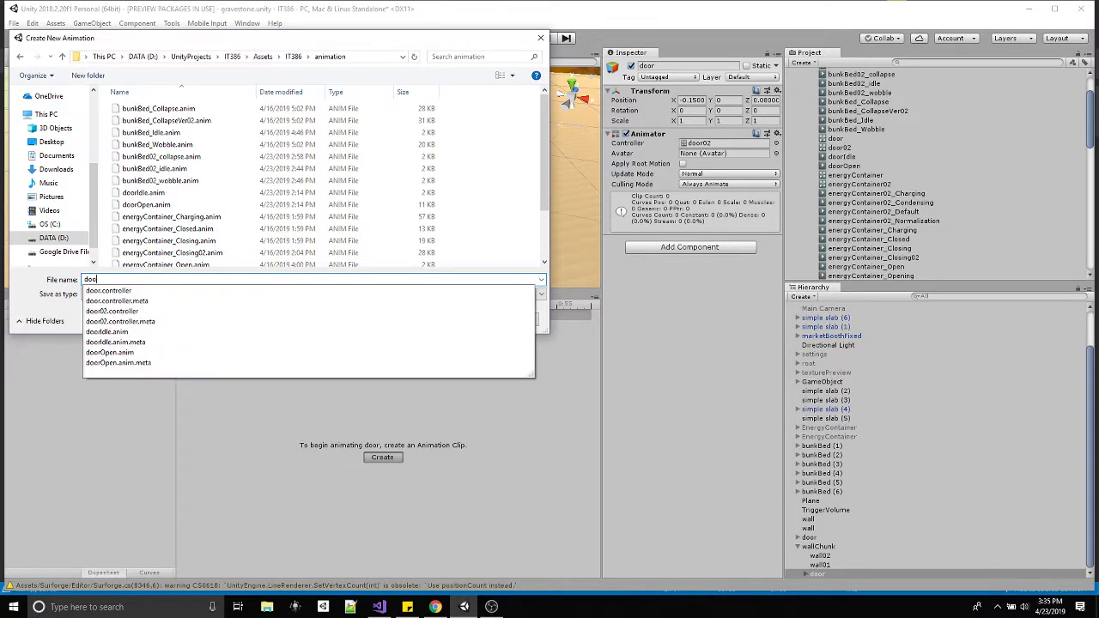
text(02_idle)
key(Return)
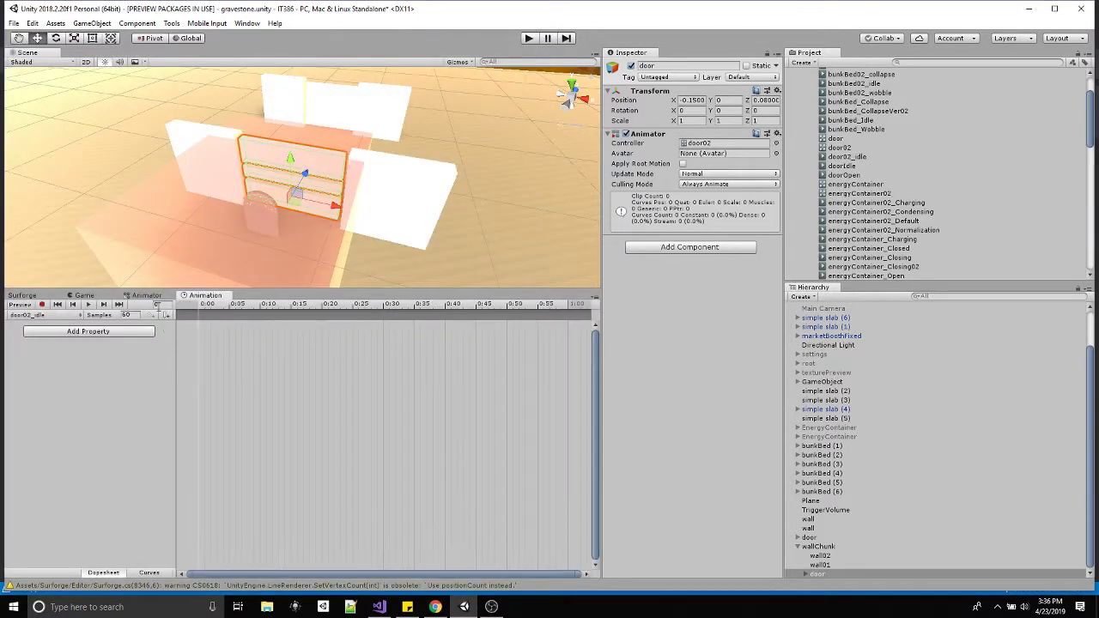
Create a second animation clip for the door named door02_open in the same folder
click(53, 317)
click(54, 344)
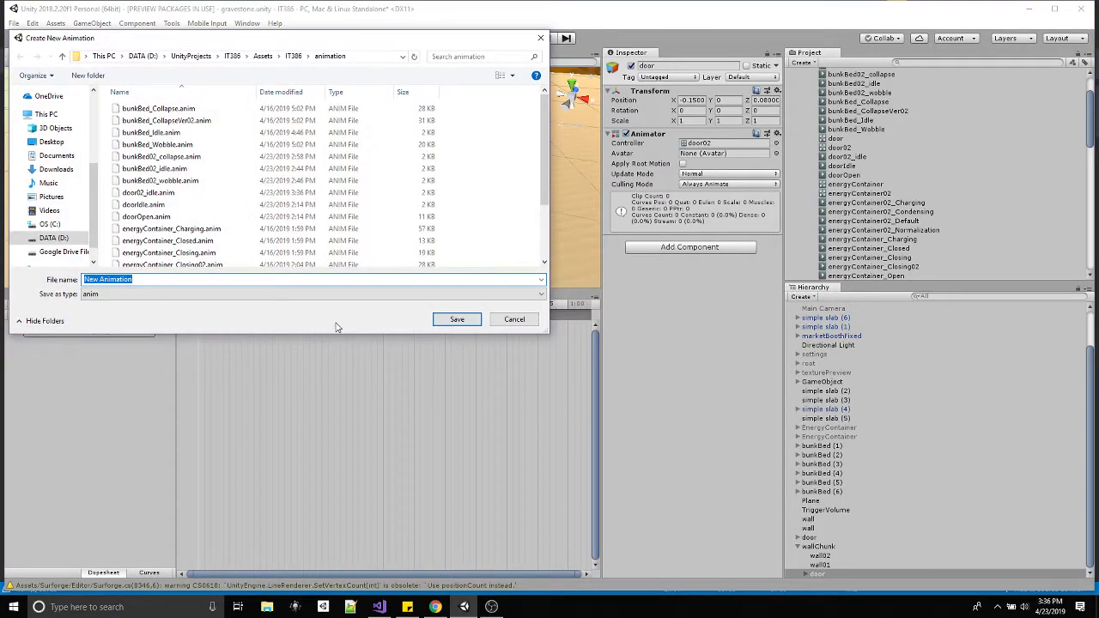
text(door02_open)
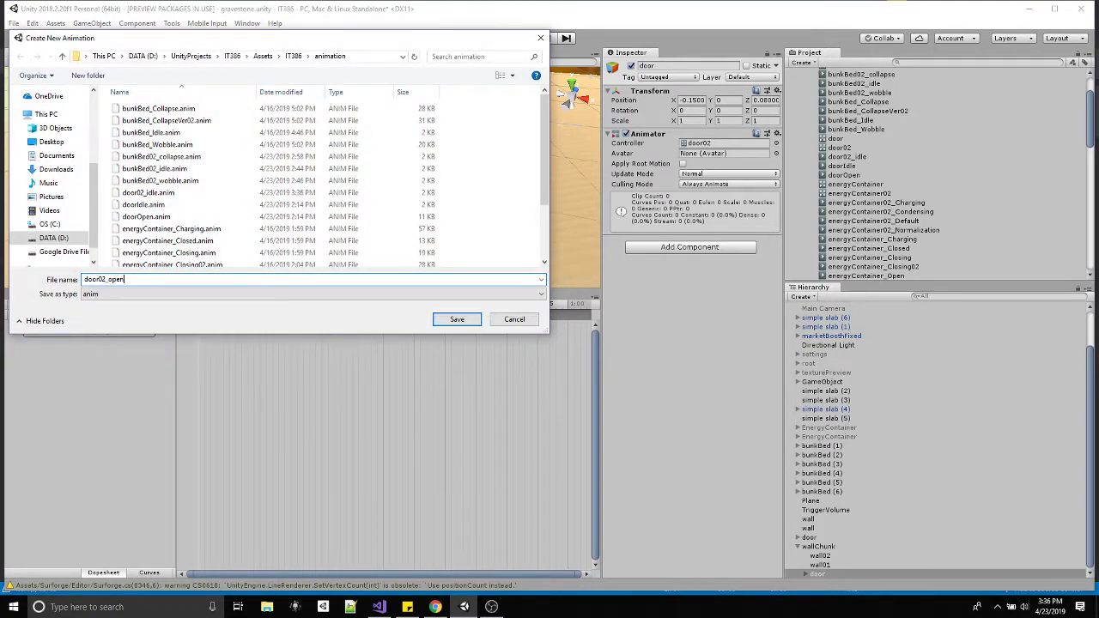
key(Return)
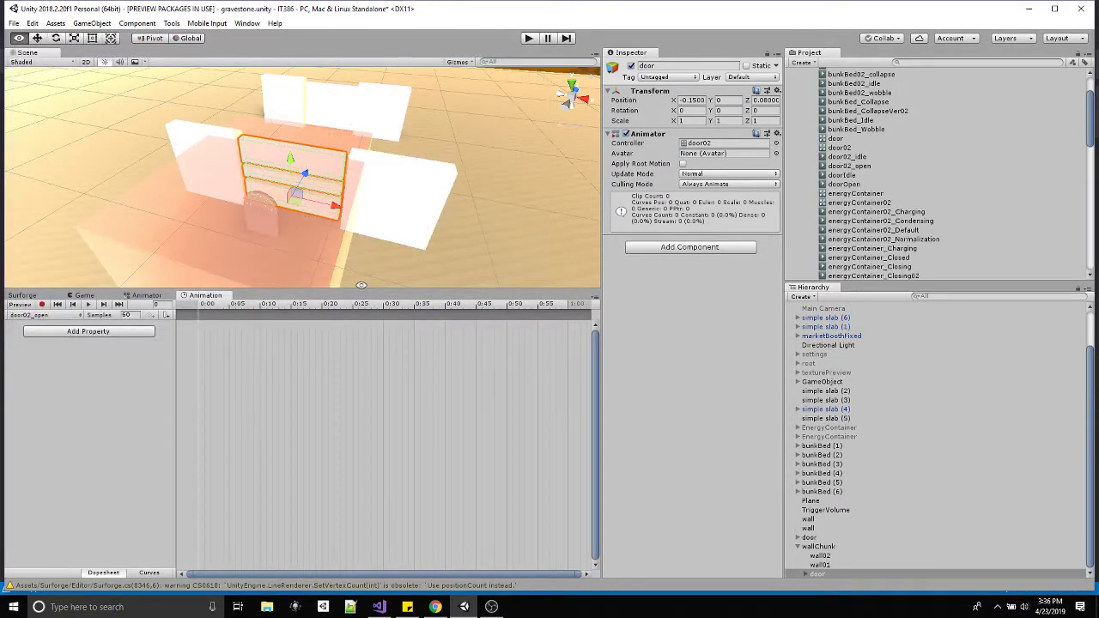
click(42, 304)
drag(400, 305, 409, 305)
alt+drag(299, 199, 350, 166)
click(318, 199)
alt+drag(287, 182, 678, 463)
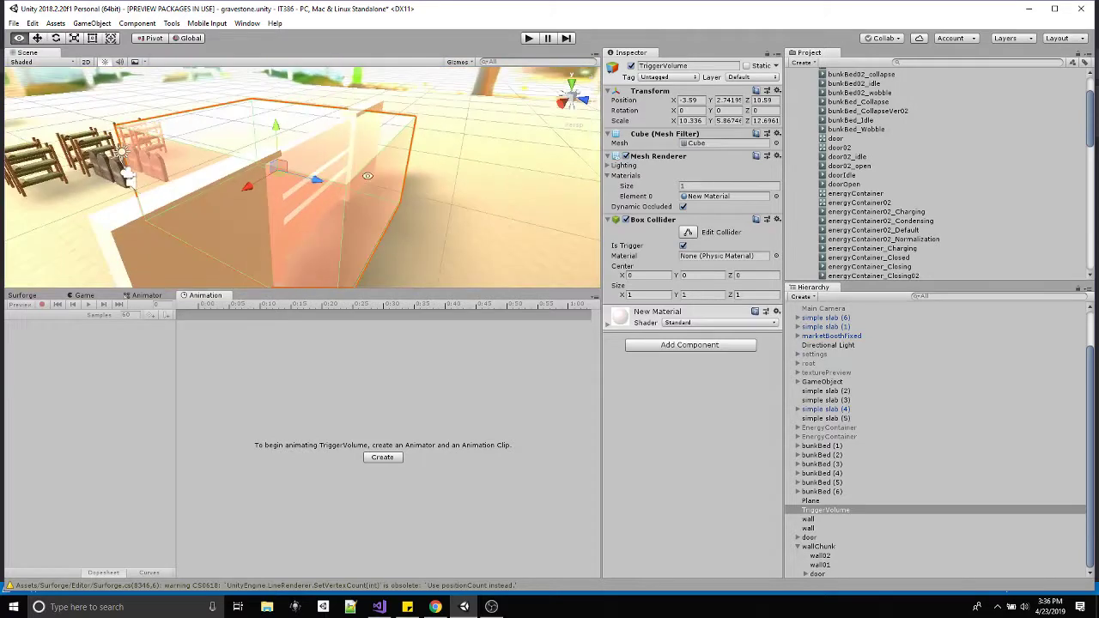
Slide the door's top panel sideways into the wall, to X 6.24
click(806, 574)
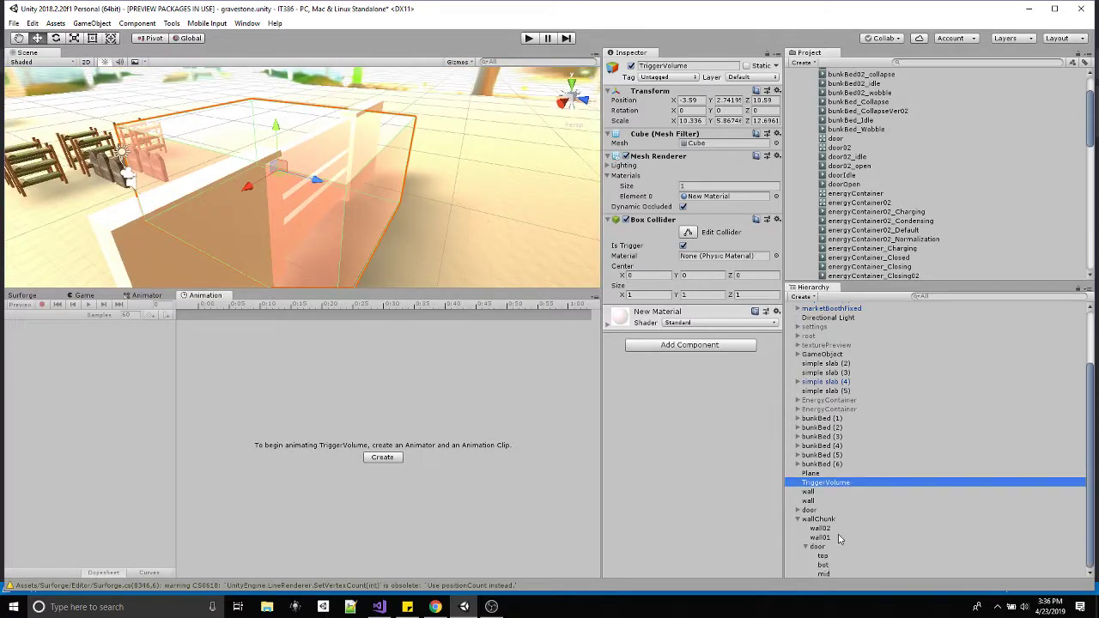
click(823, 557)
key(f)
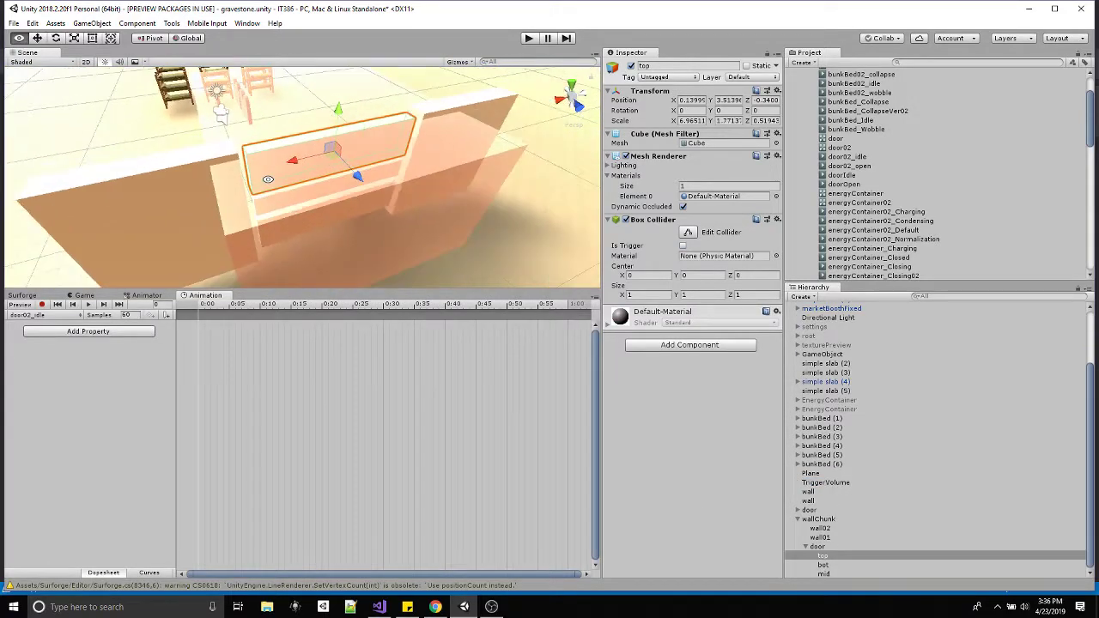
alt+drag(275, 198, 304, 180)
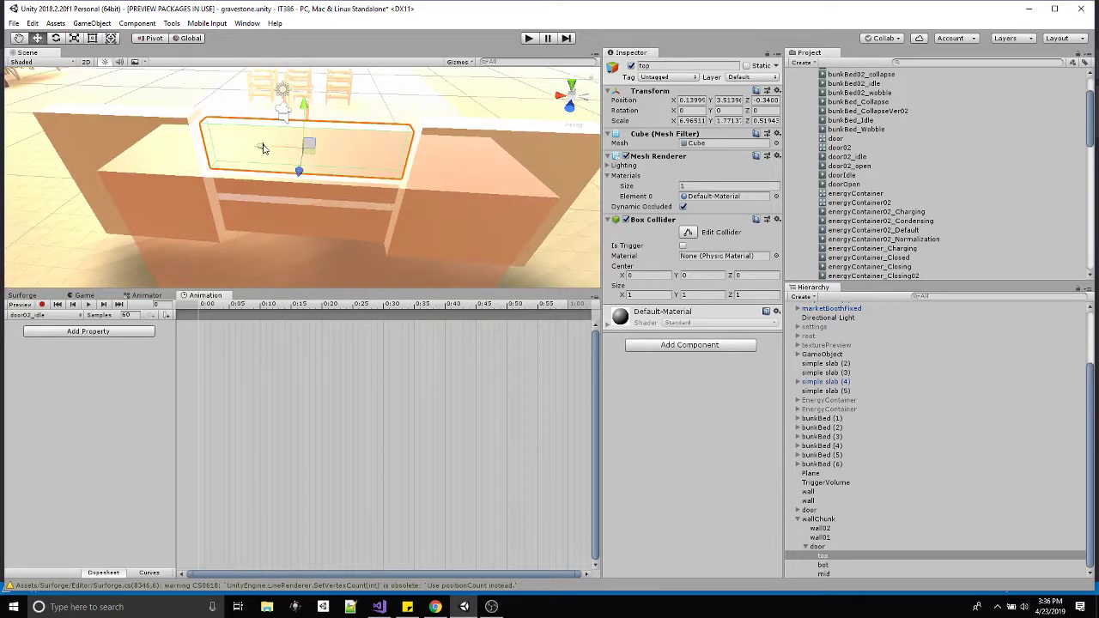
drag(264, 147, 94, 141)
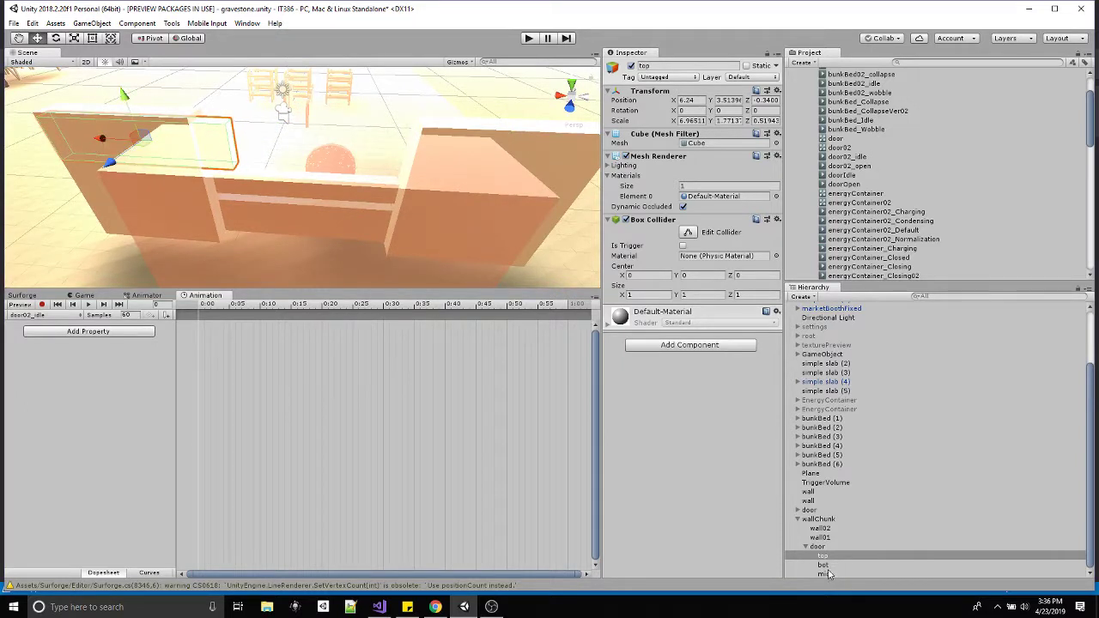
Select the door parent object, switch its animation clip to door02_open and start keyframe recording
click(827, 574)
click(828, 565)
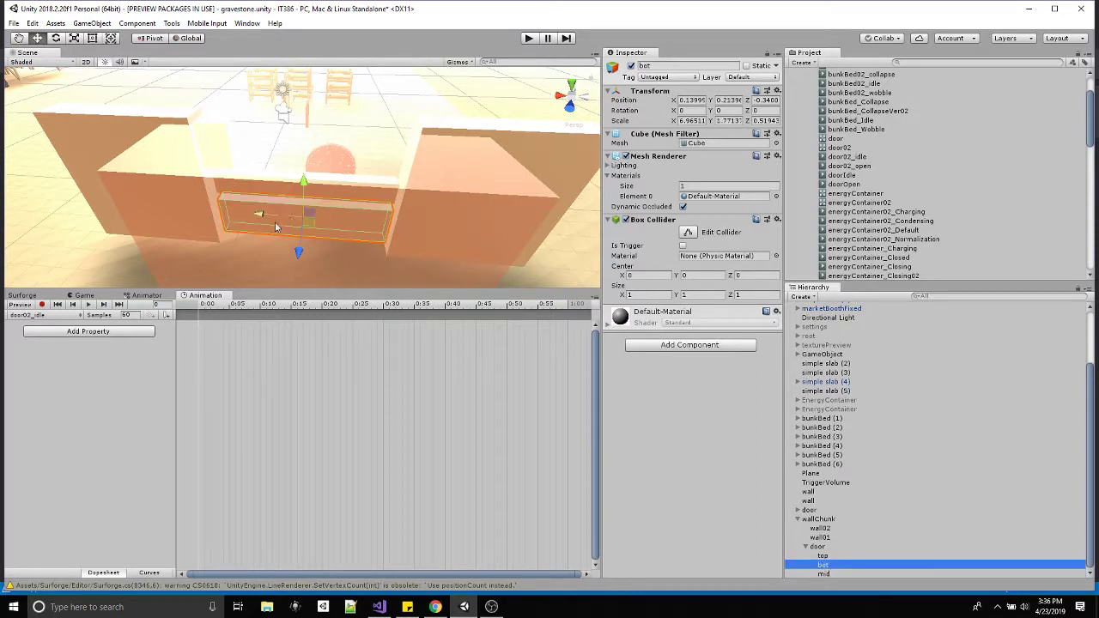
click(817, 547)
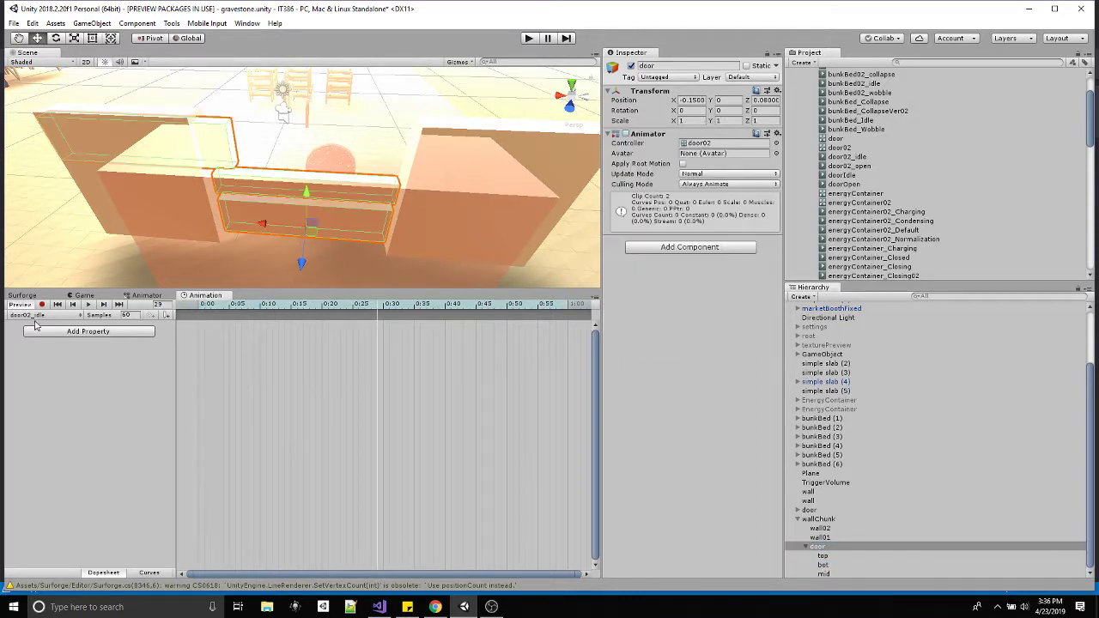
click(20, 315)
click(44, 337)
click(41, 304)
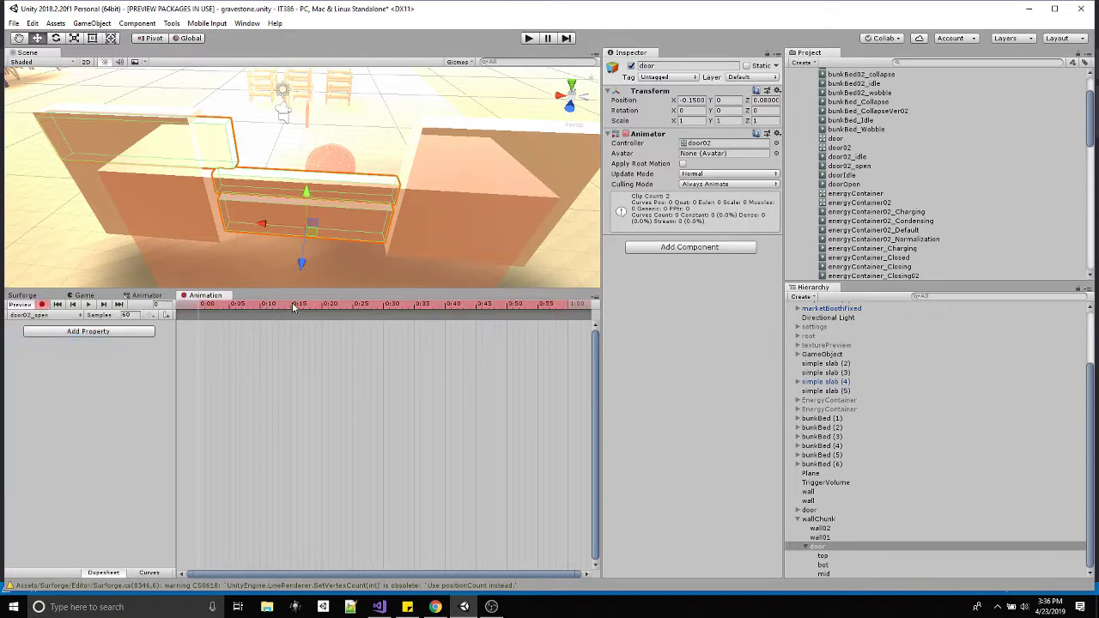
Undo the top panel's earlier shift and key it at frame 30, slid sideways into the wall to X 6.12
click(417, 306)
click(824, 555)
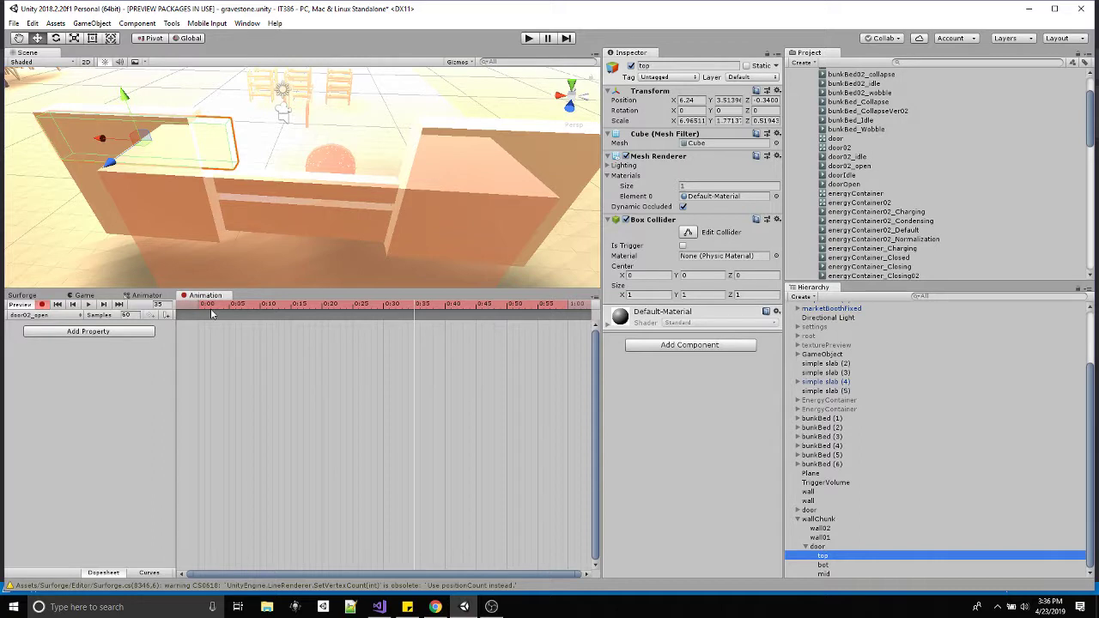
key(Up)
key(Down)
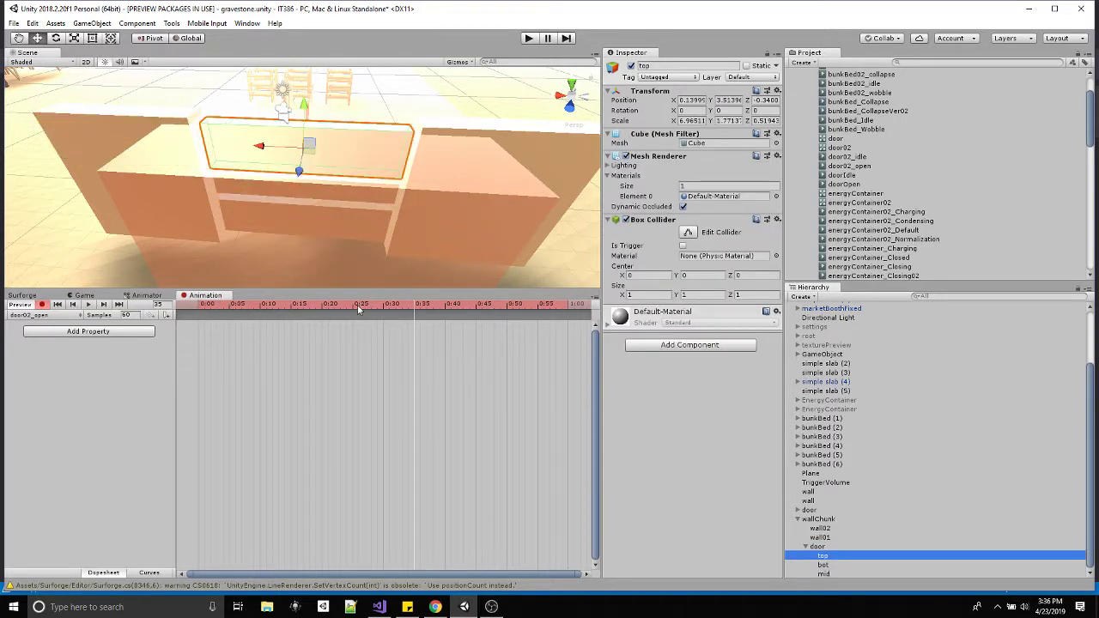
drag(359, 310, 385, 314)
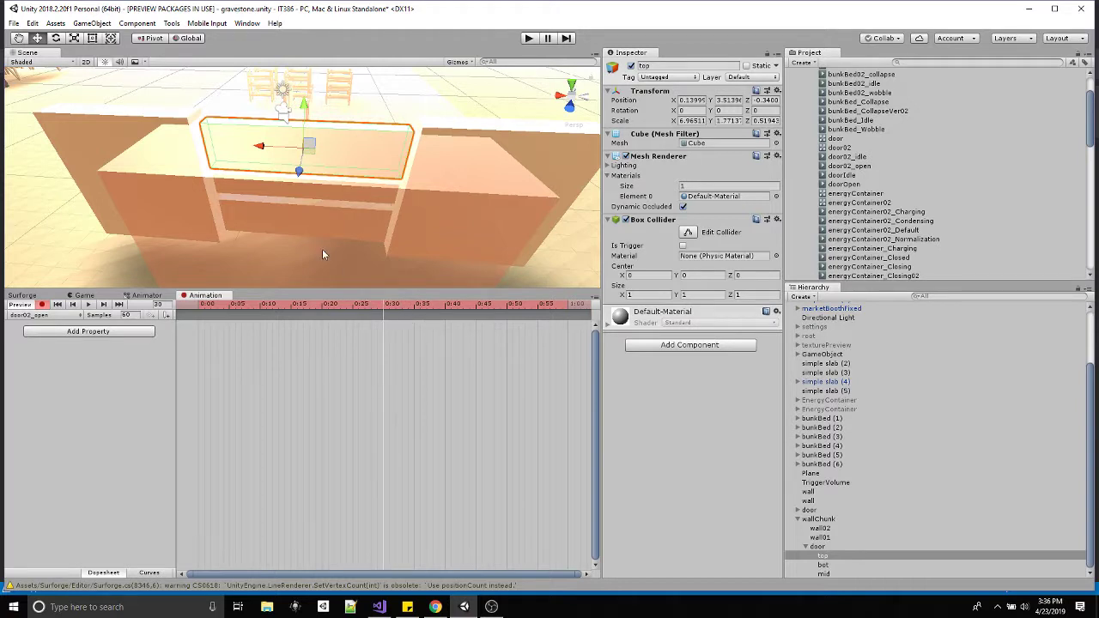
drag(258, 146, 183, 186)
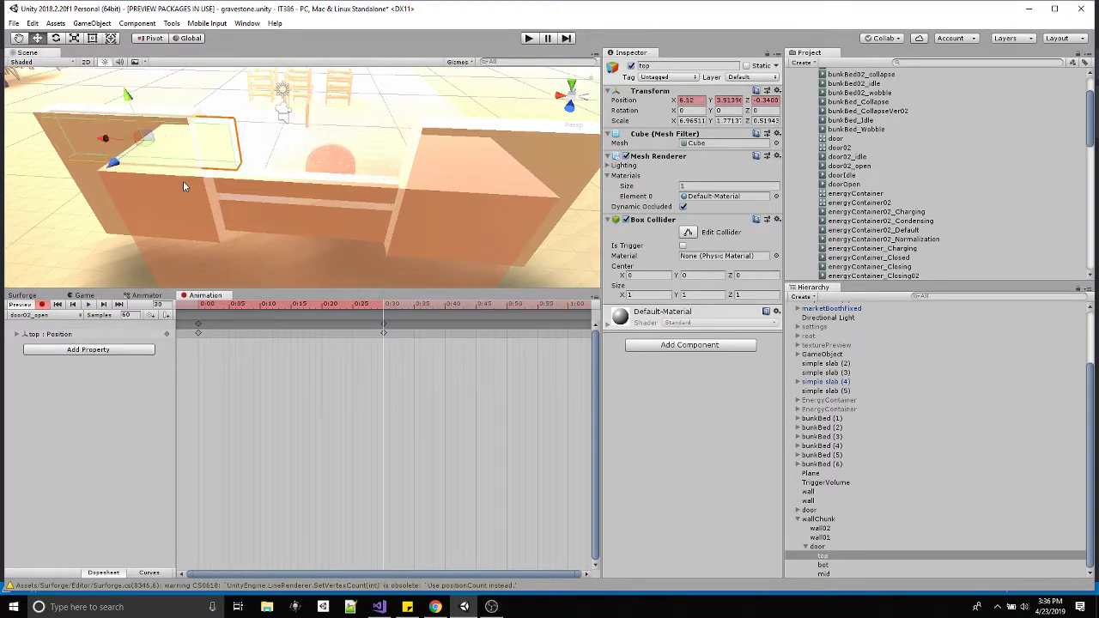
Key the bot panel at frame 30, slid into the opposite wall to X -4.1
click(824, 574)
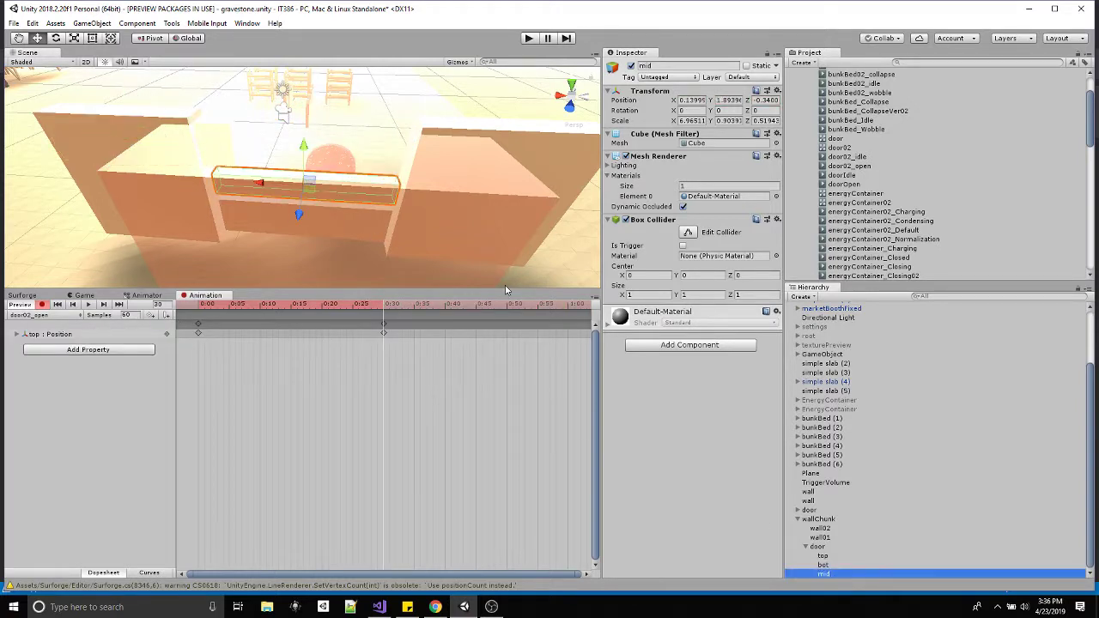
click(824, 565)
drag(246, 221, 378, 217)
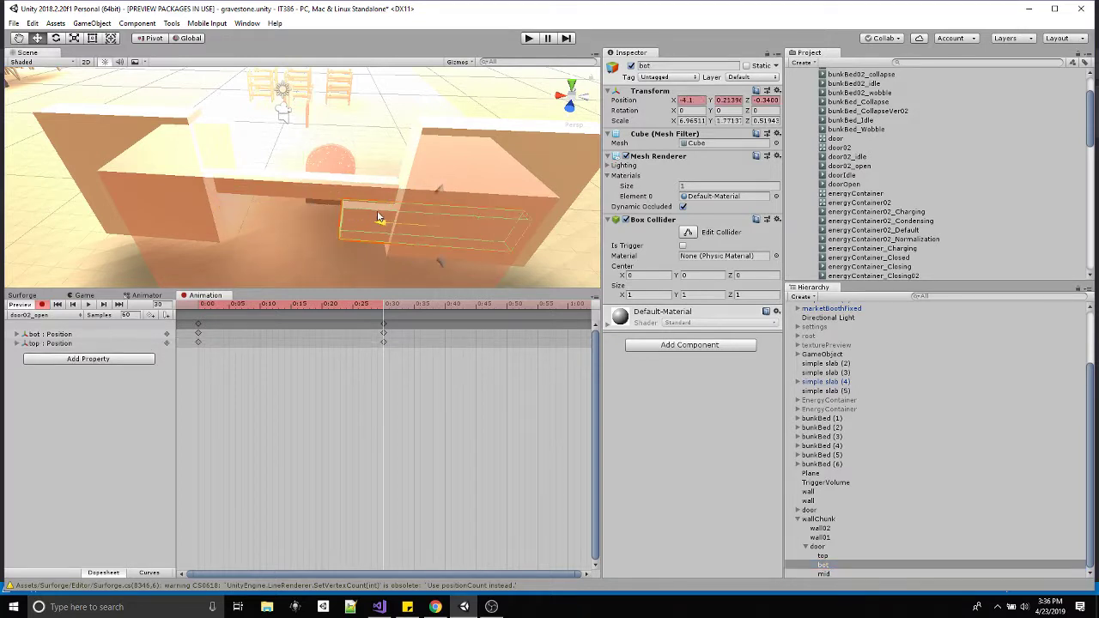
Key the mid panel at frame 30, rotated to -90 degrees about Z
click(823, 573)
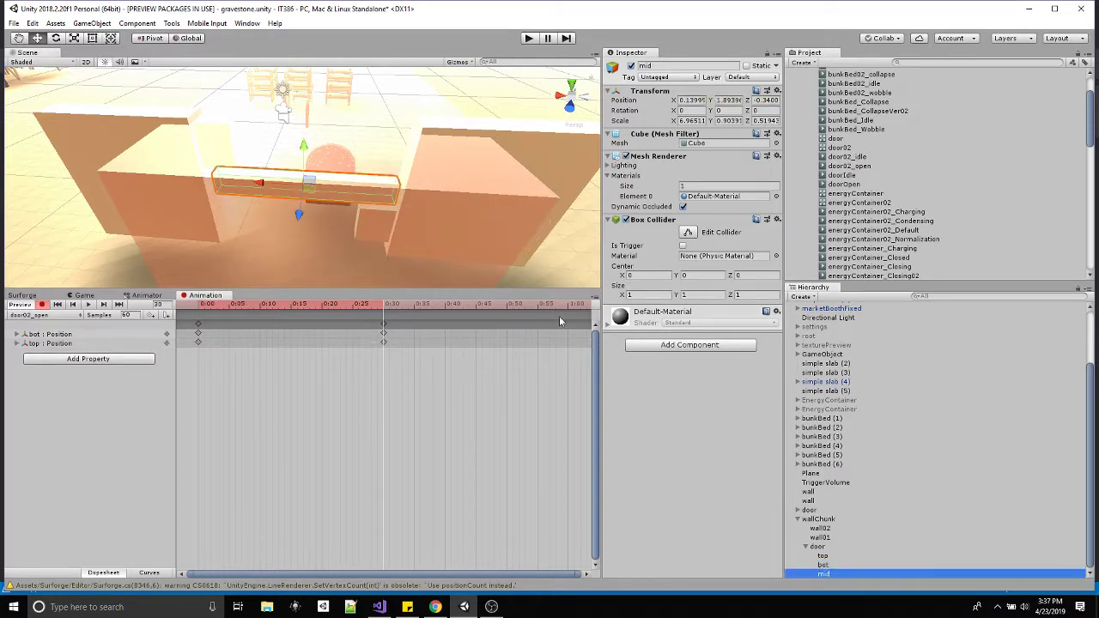
key(e)
drag(342, 163, 120, 176)
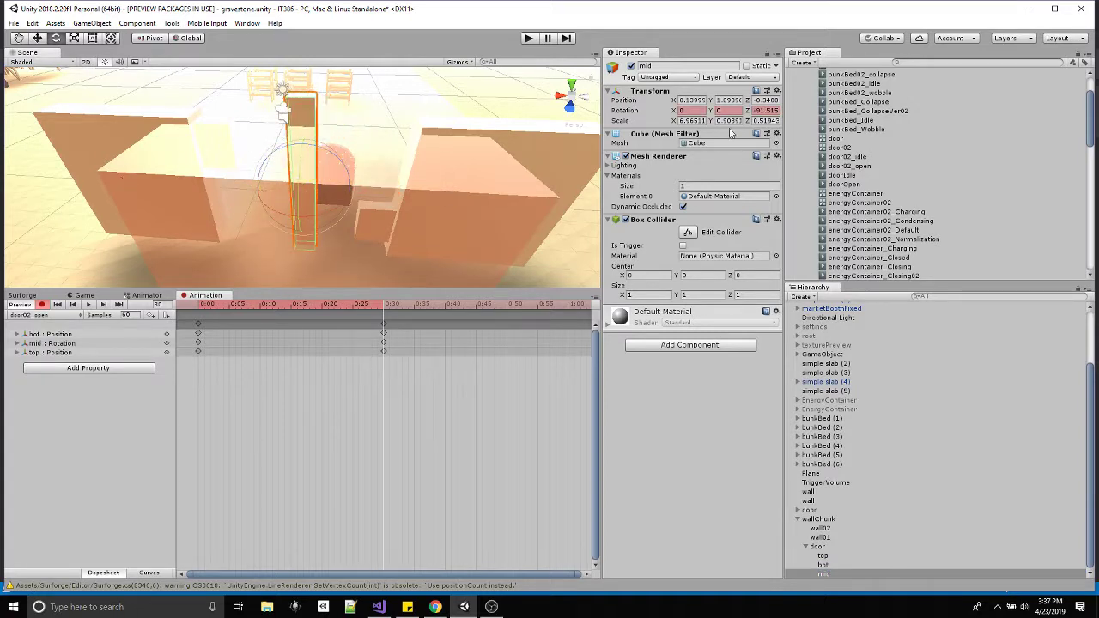
click(760, 111)
text(-90)
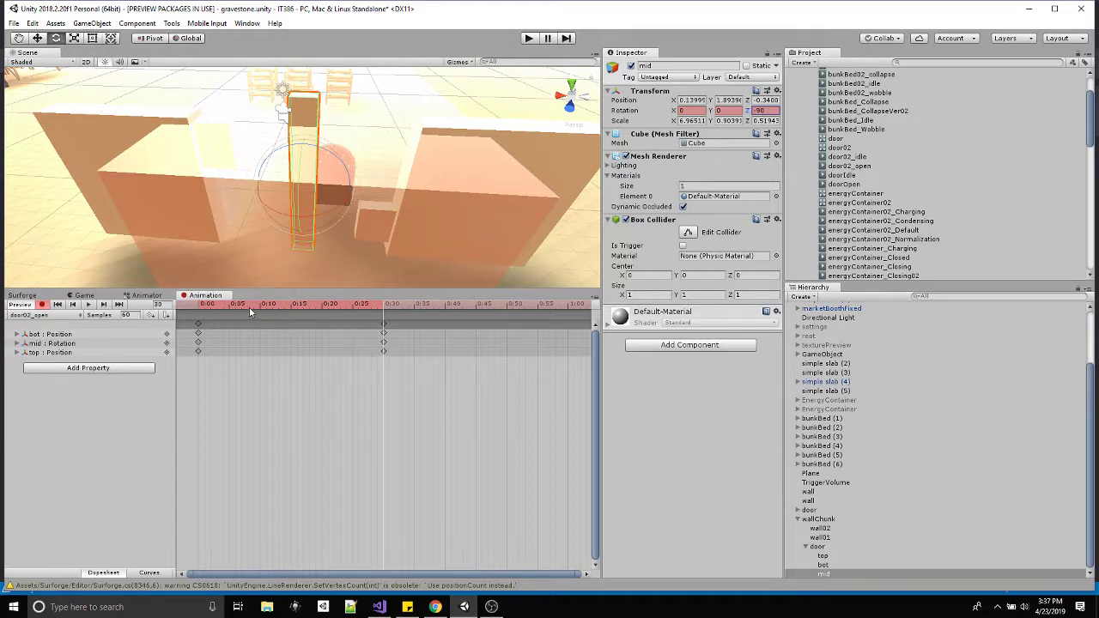
Play back the door02_open clip and slow it down by moving all its end keyframes to frame 54
drag(250, 312, 165, 311)
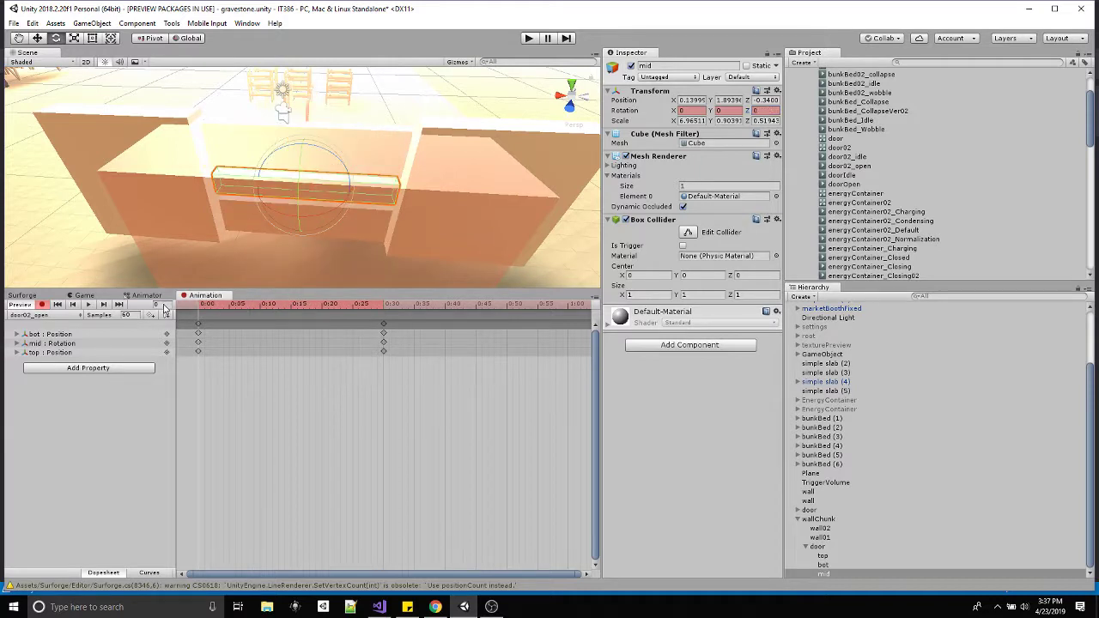
click(89, 305)
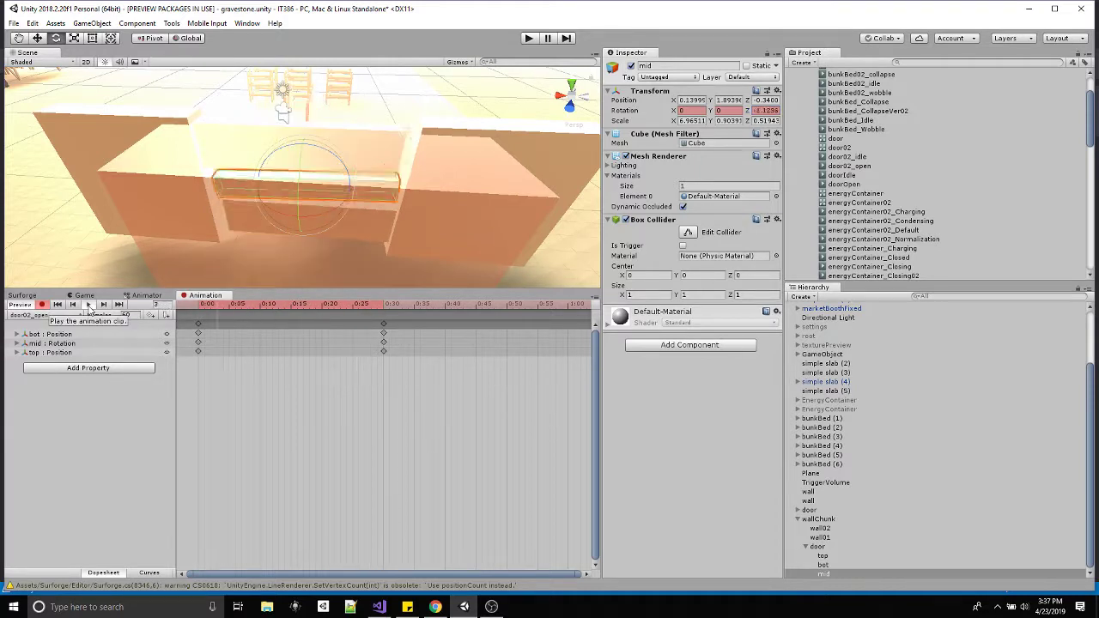
drag(495, 413, 191, 319)
drag(385, 343, 532, 344)
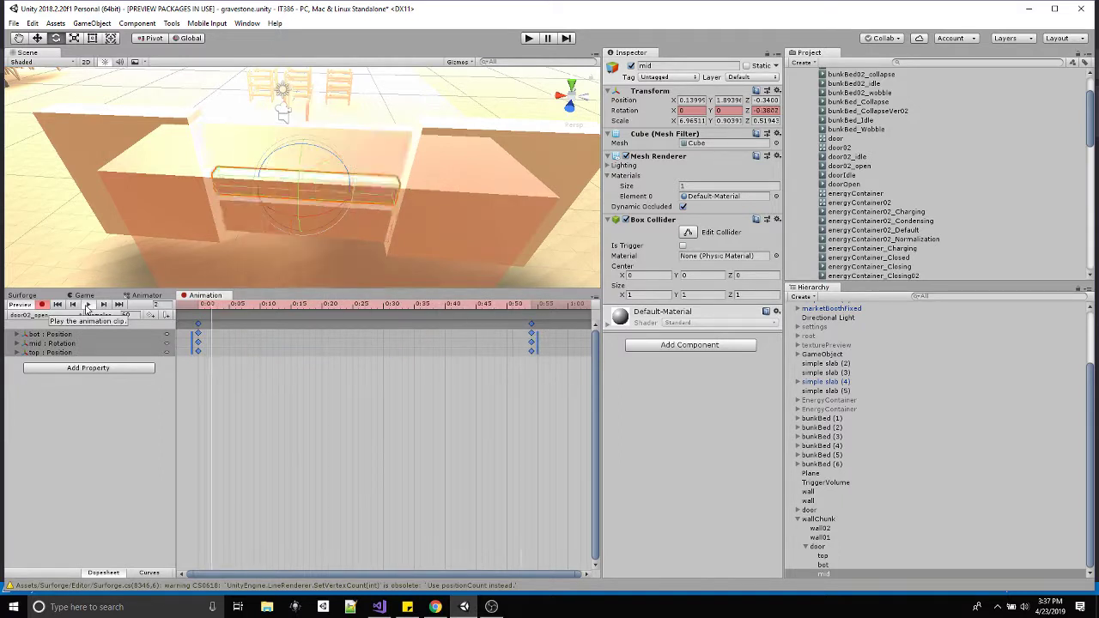
Return the door02_open clip to frame 0 and turn off keyframe recording
drag(251, 305, 163, 311)
click(41, 305)
click(42, 305)
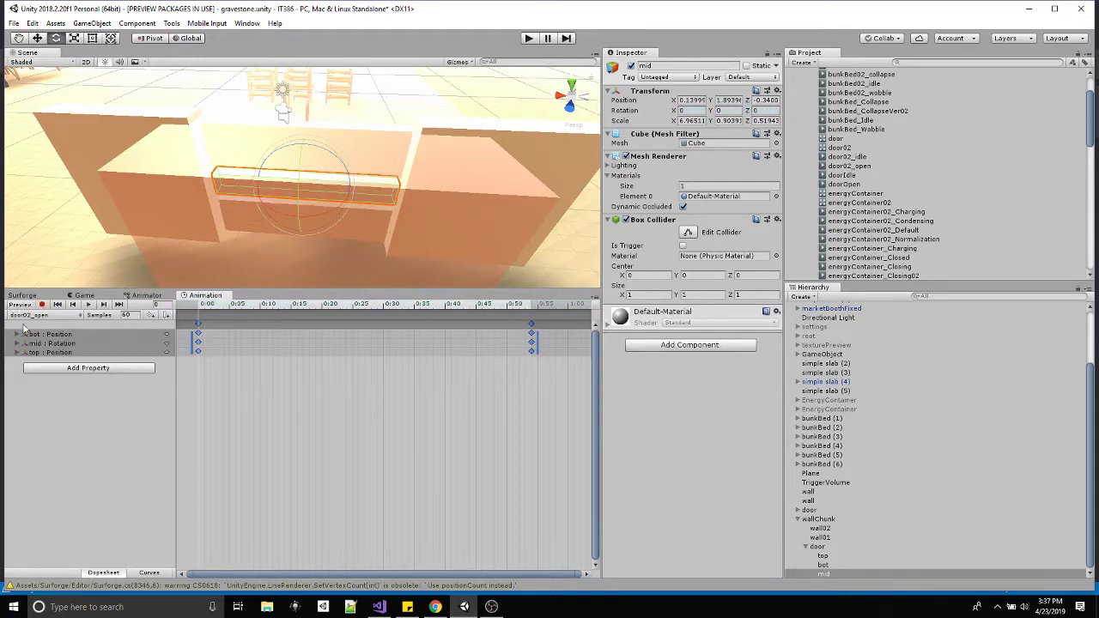
Spread the door02_idle and door02_open states apart in the door's Animator graph
click(147, 296)
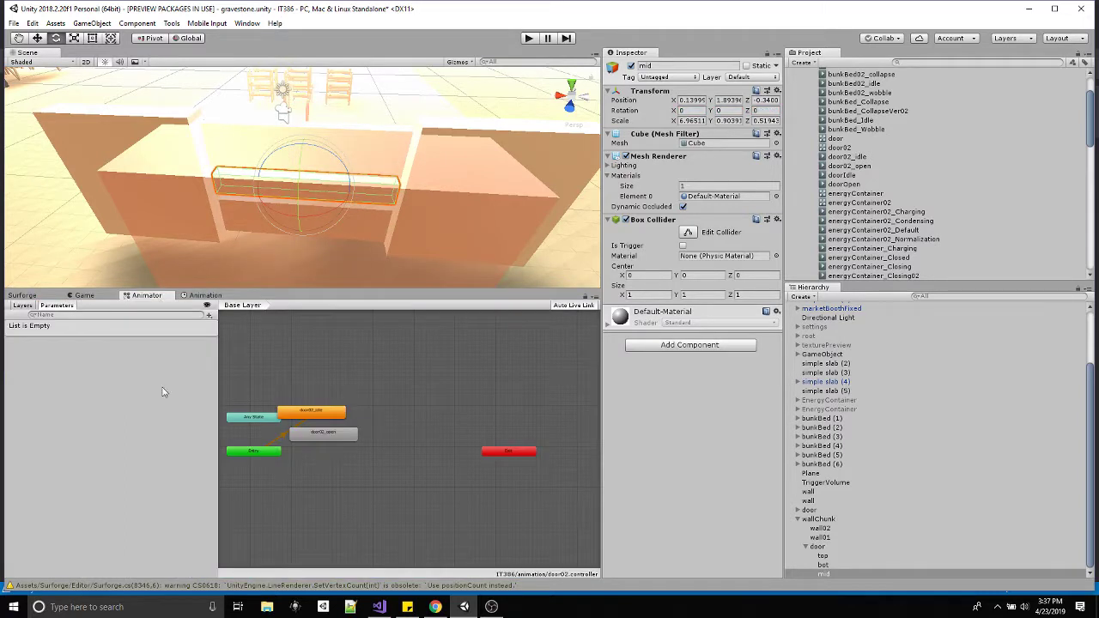
drag(335, 440, 378, 467)
drag(314, 412, 361, 389)
drag(354, 464, 386, 448)
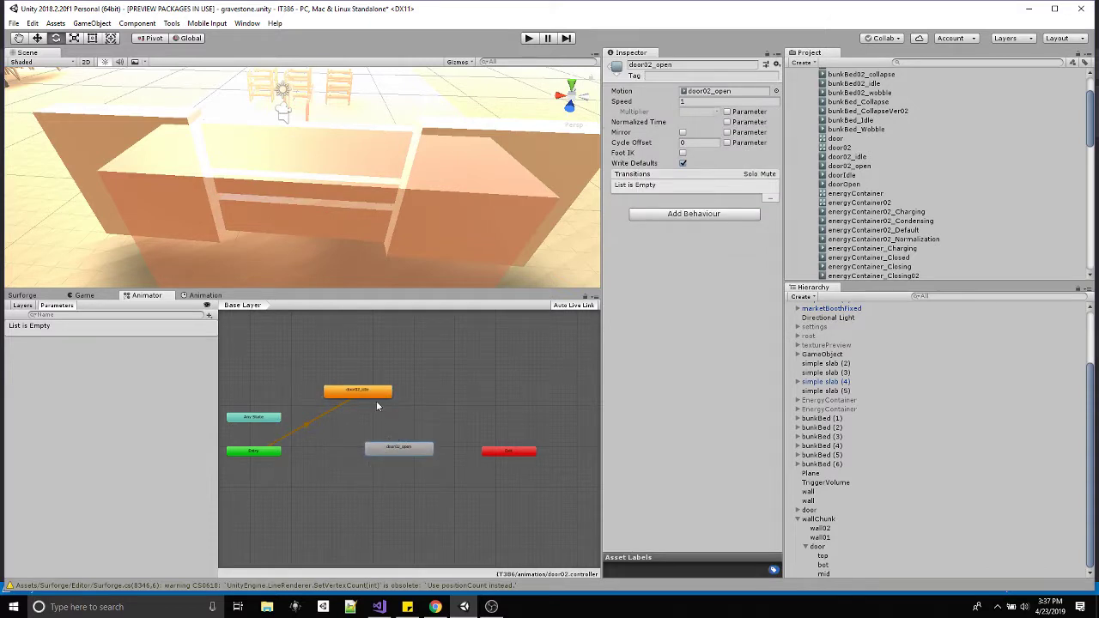
mouse_move(376, 393)
mouse_down()
mouse_move(413, 381)
mouse_move(388, 388)
mouse_up()
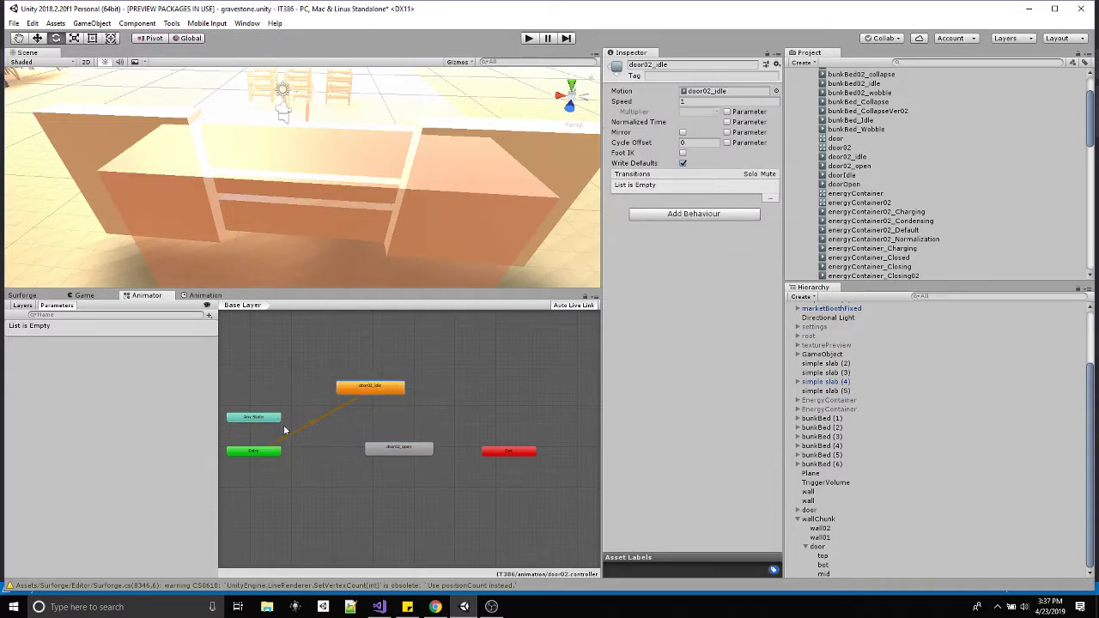
drag(404, 450, 444, 430)
Create a transition from the door02_idle state to the door02_open state
right_click(372, 393)
click(406, 392)
right_click(389, 390)
click(431, 394)
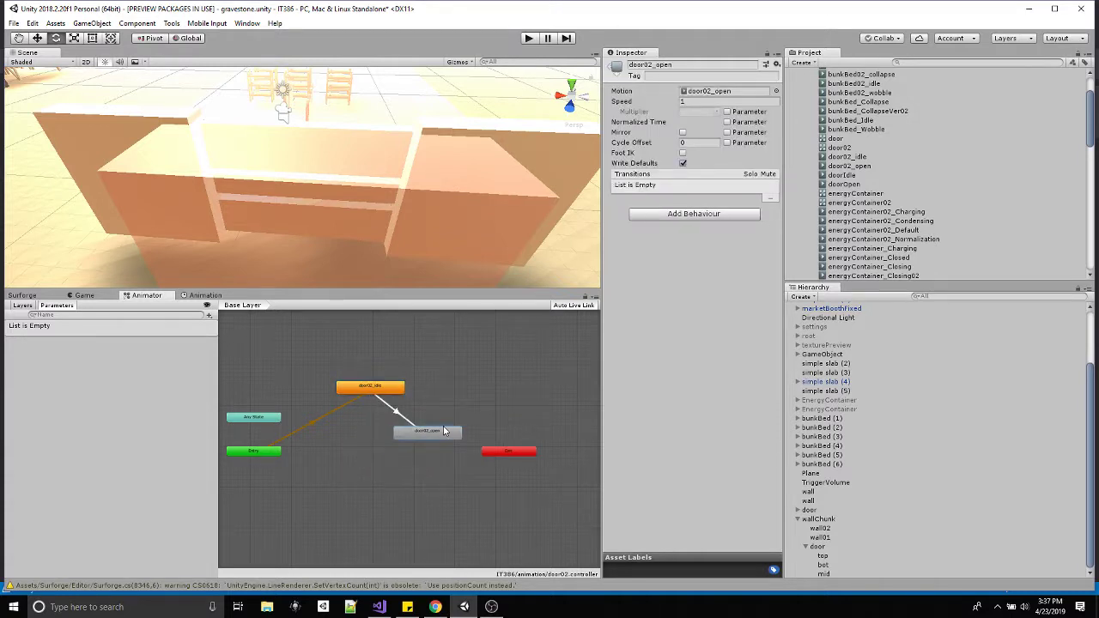
Turn off Loop Time for the door02_open clip and move its state slightly lower in the Animator graph
click(866, 166)
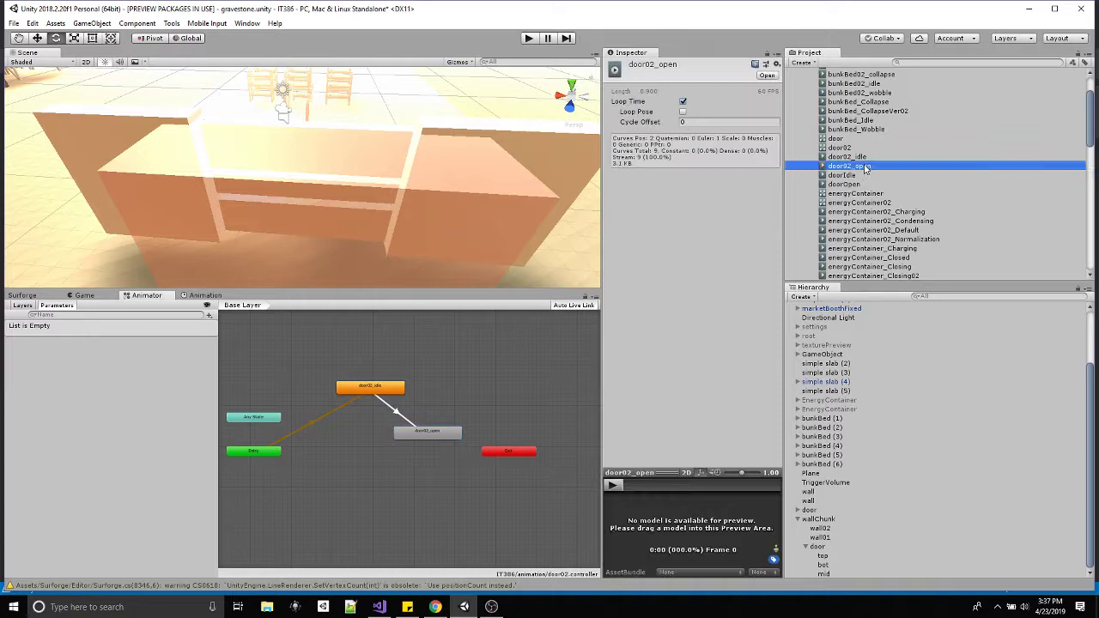
click(683, 102)
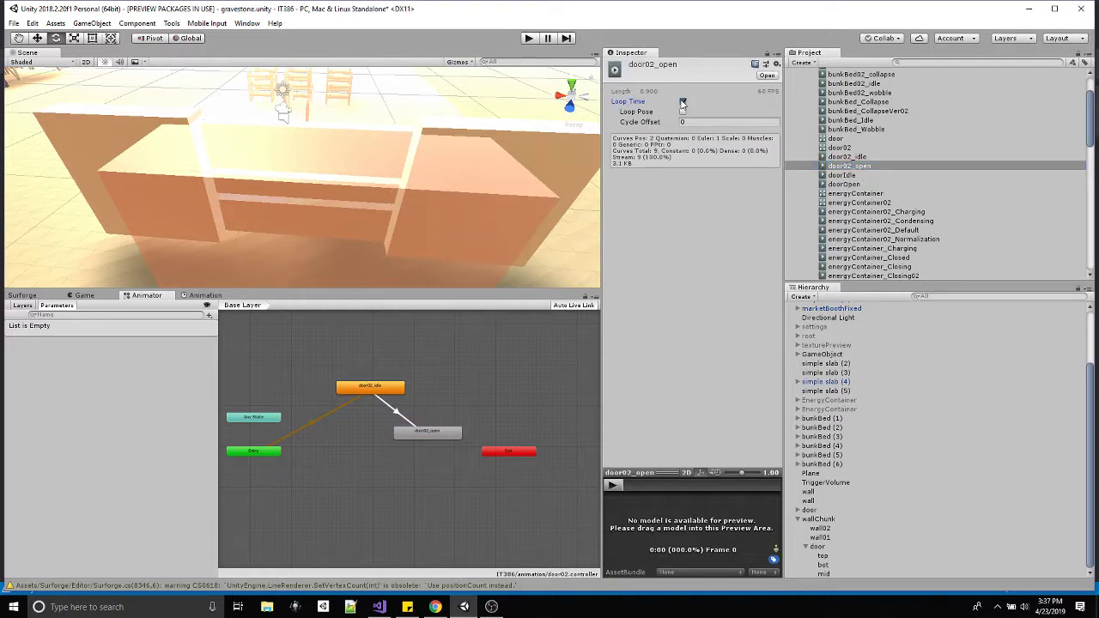
click(682, 102)
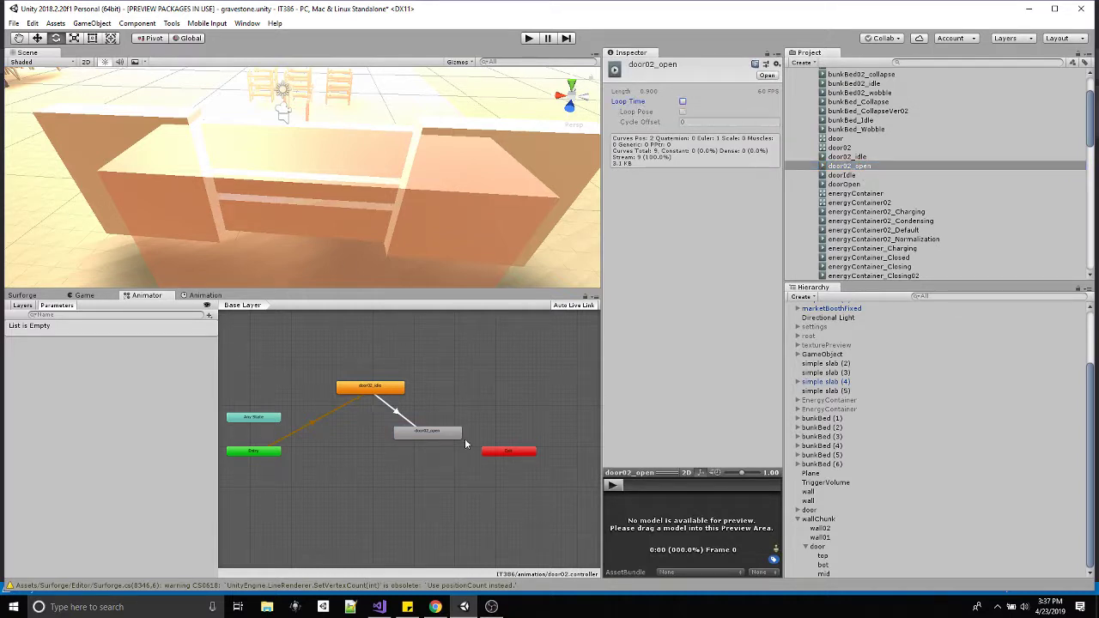
drag(445, 436, 440, 452)
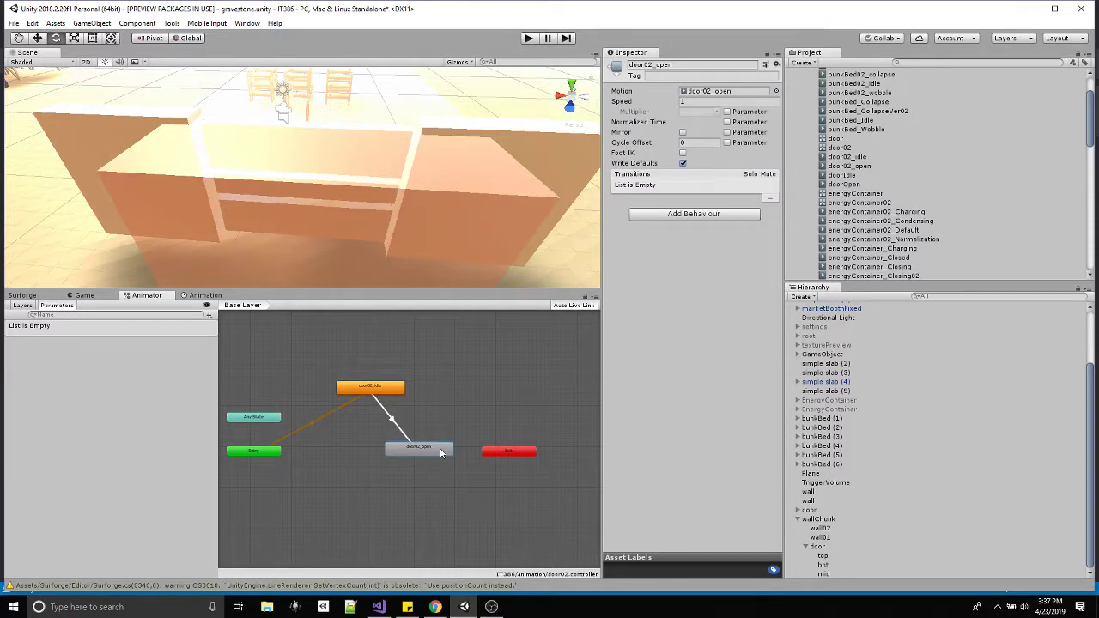
Add a trigger parameter to the door's Animator controller, leaving its default name
click(390, 438)
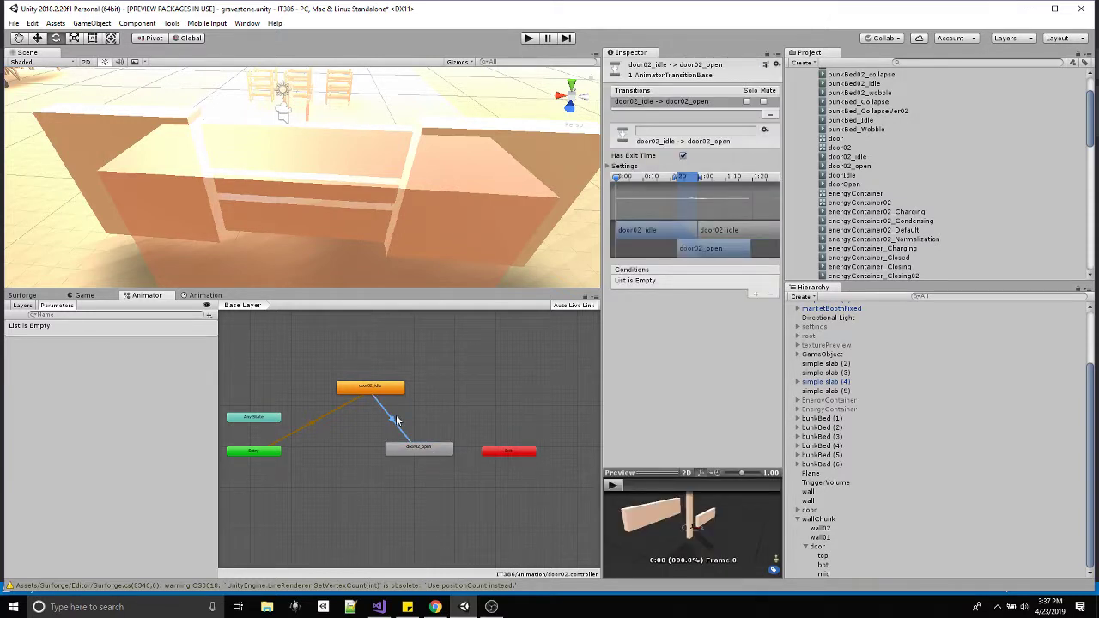
click(209, 315)
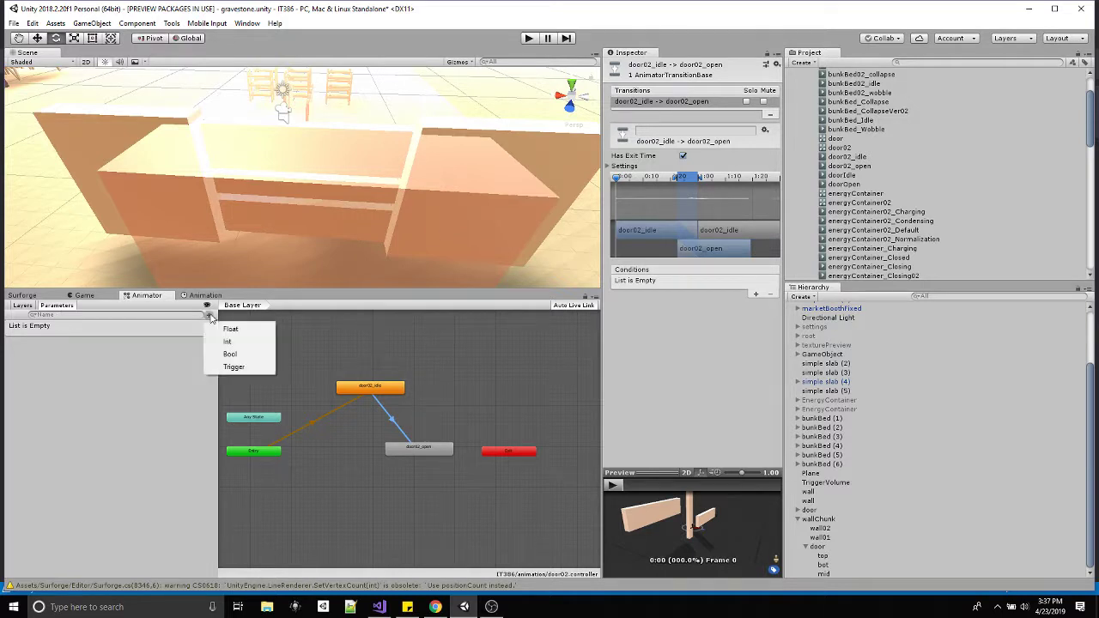
click(235, 367)
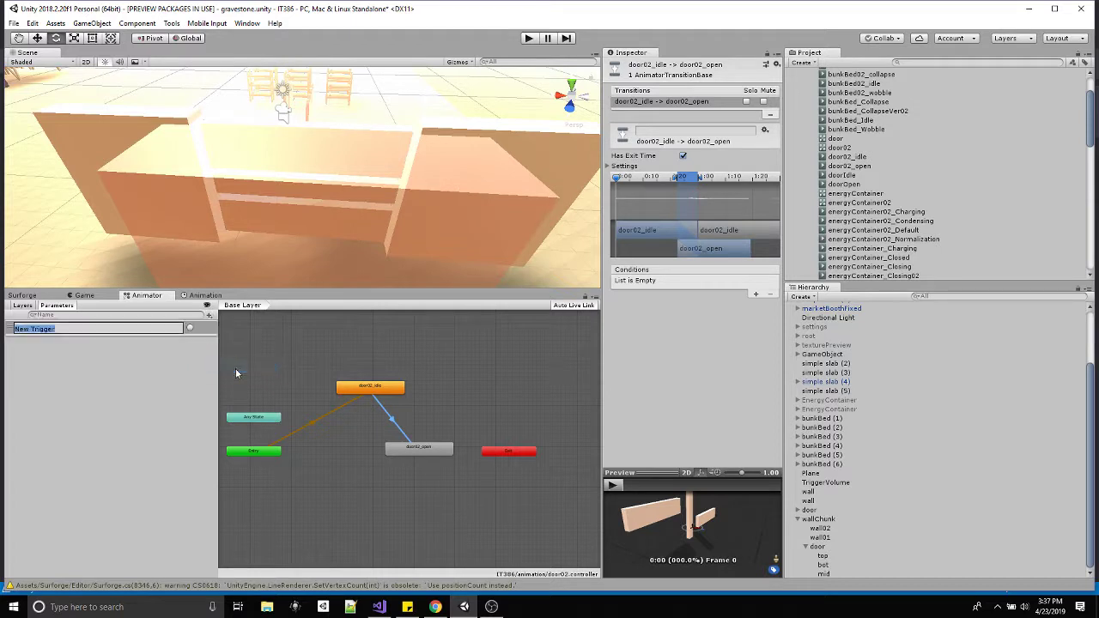
click(417, 450)
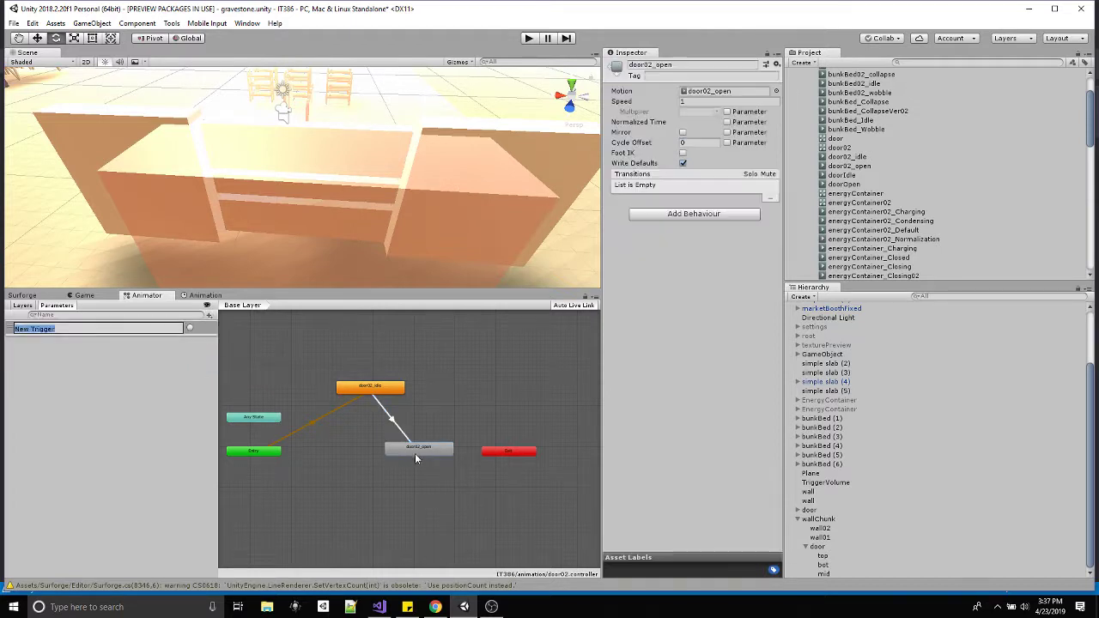
click(221, 338)
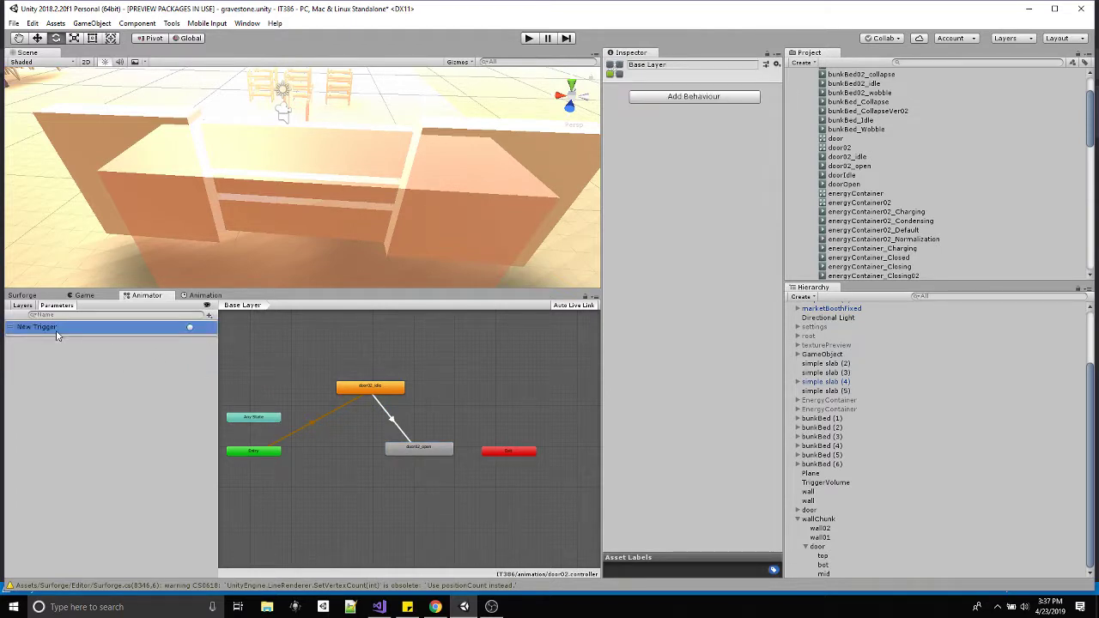
Add a bool parameter named isOpen and delete the unused New Trigger parameter
click(208, 315)
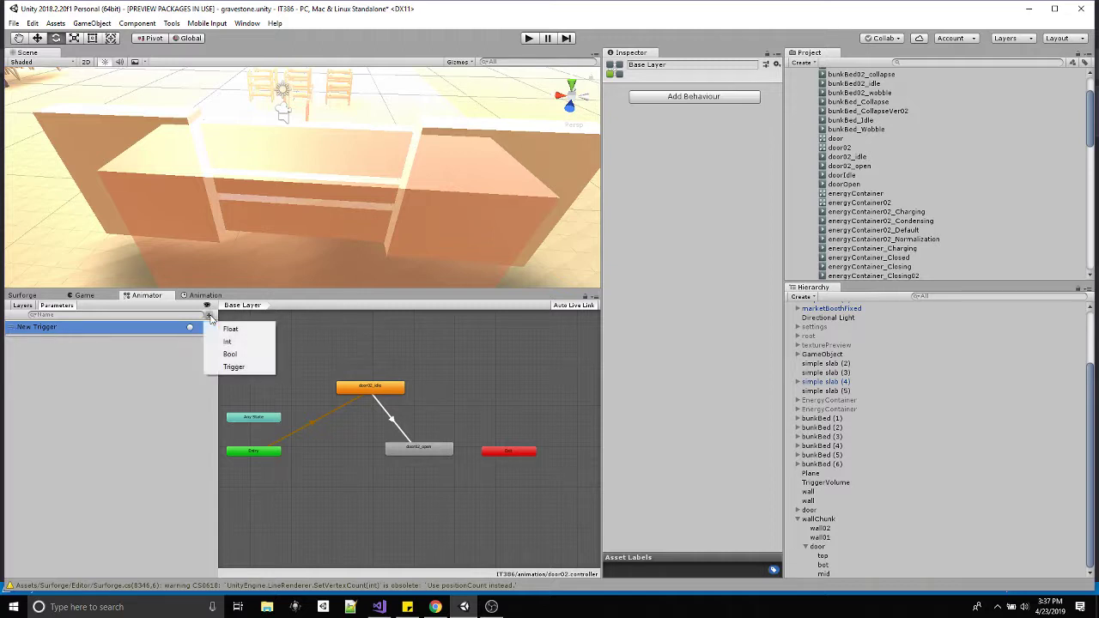
click(226, 352)
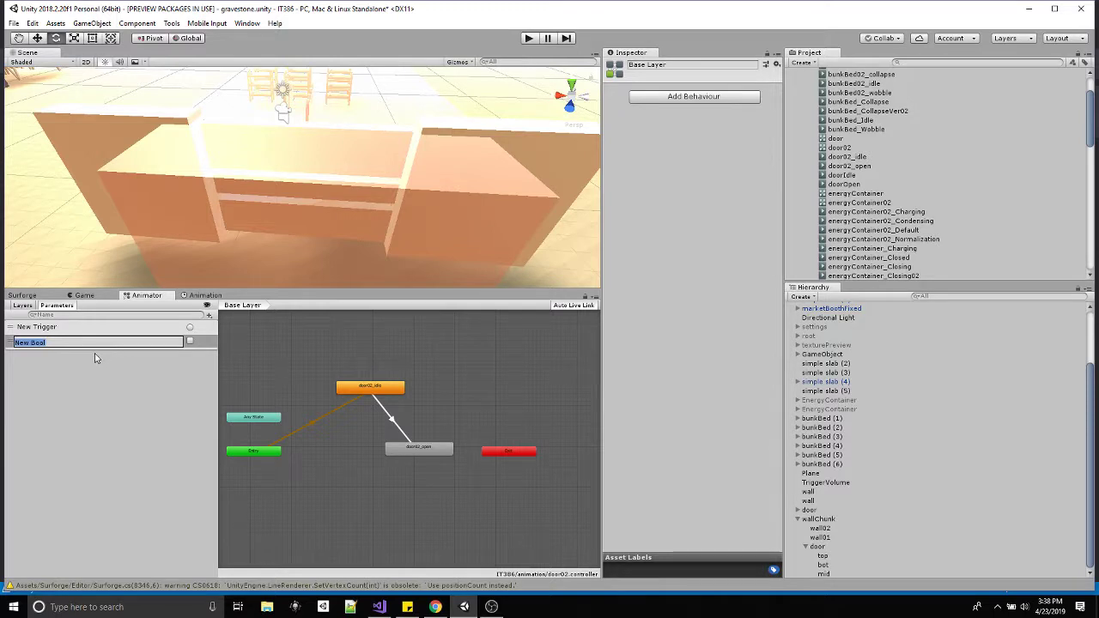
text(isOpen)
key(Return)
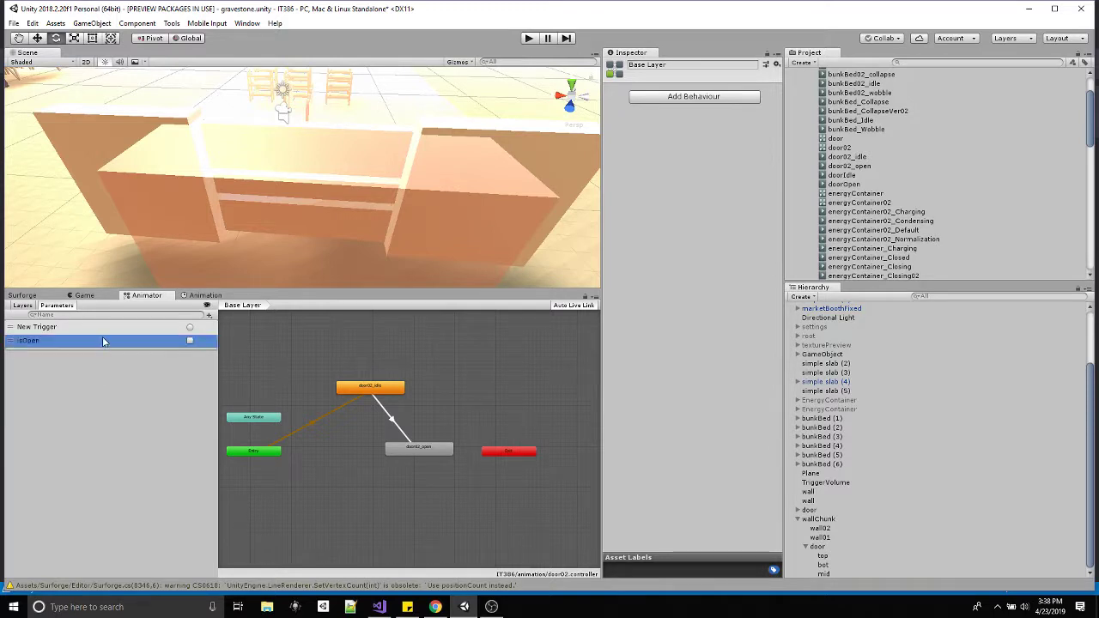
click(106, 328)
key(Delete)
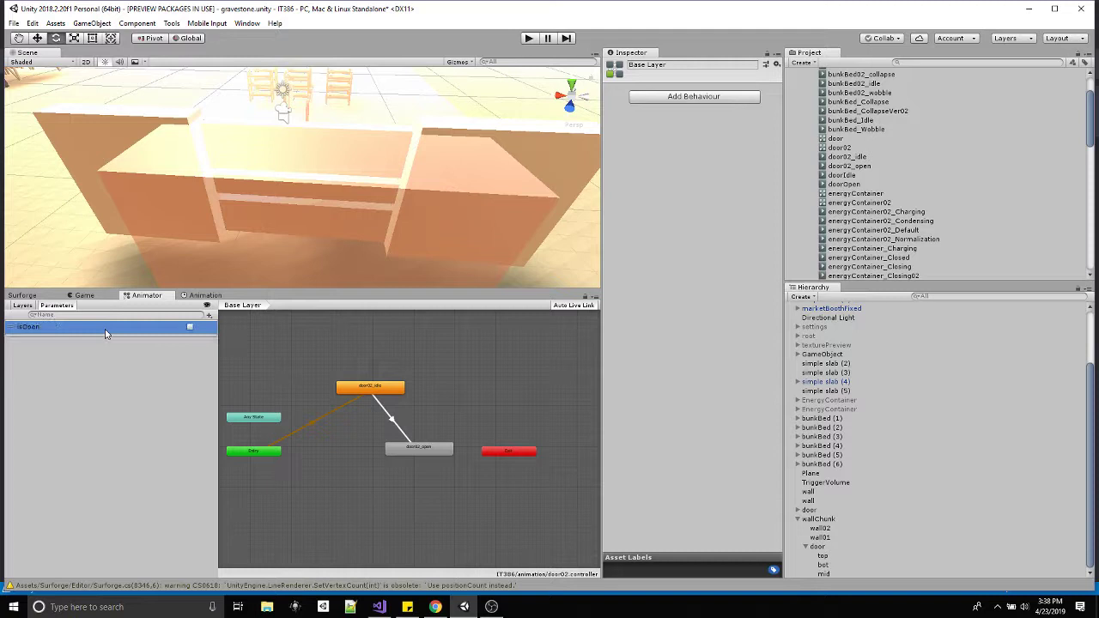
Turn off Has Exit Time for the transition from door02_idle to door02_open
click(402, 426)
click(394, 424)
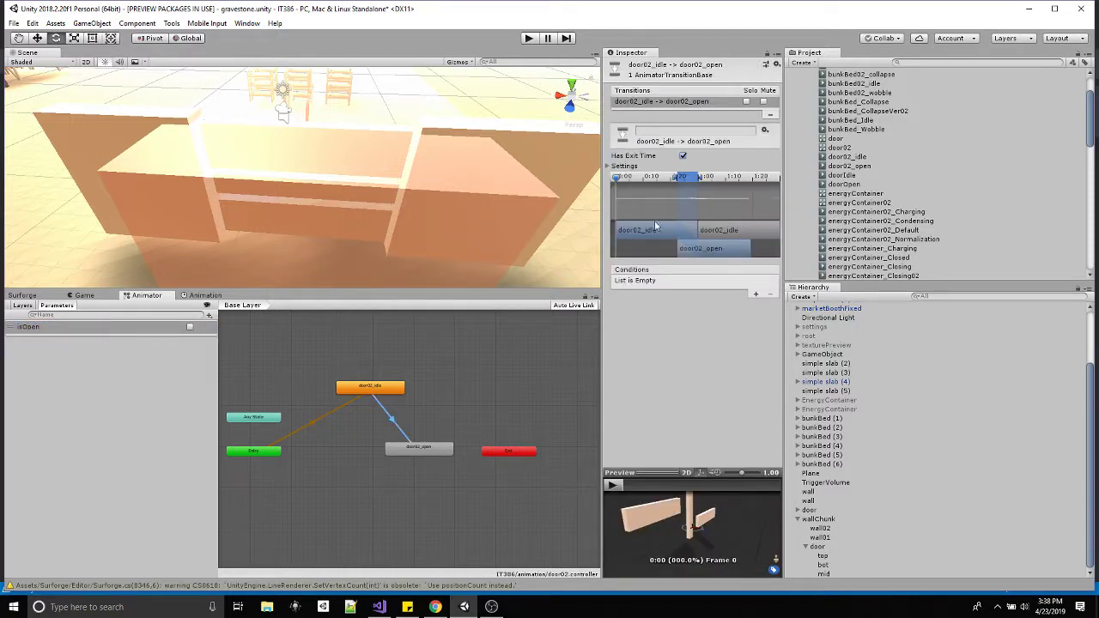
click(683, 155)
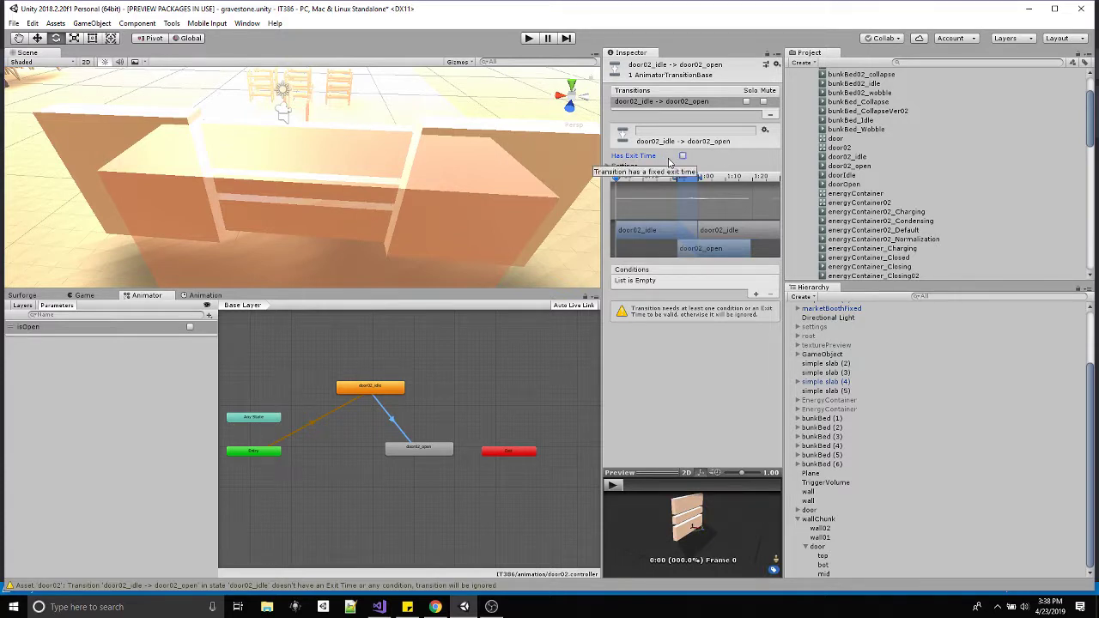
Add an isOpen true condition to the door02_idle to door02_open transition and create a return transition from door02_open to door02_idle
click(756, 294)
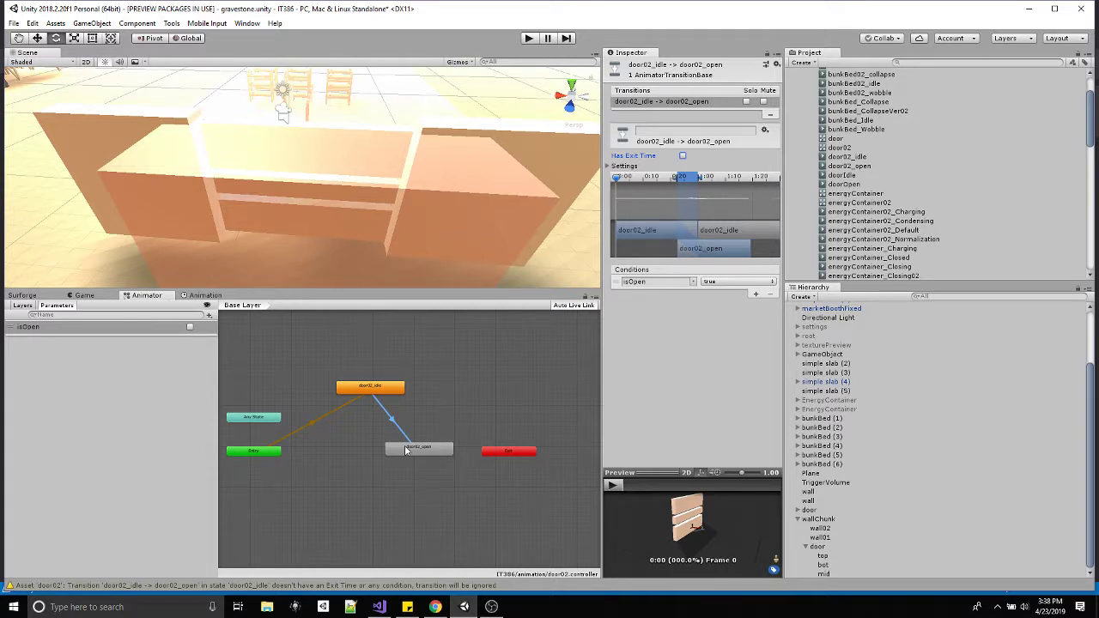
right_click(432, 449)
click(455, 455)
click(377, 389)
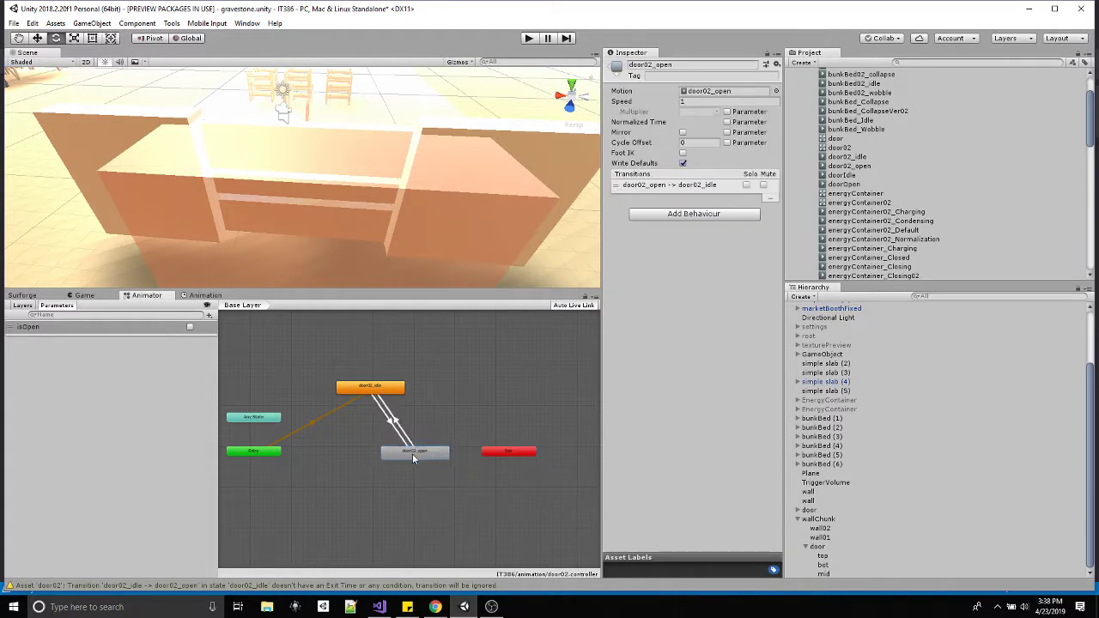
Turn off Has Exit Time for the door02_open to door02_idle transition and add a condition of isOpen false
click(402, 431)
click(683, 156)
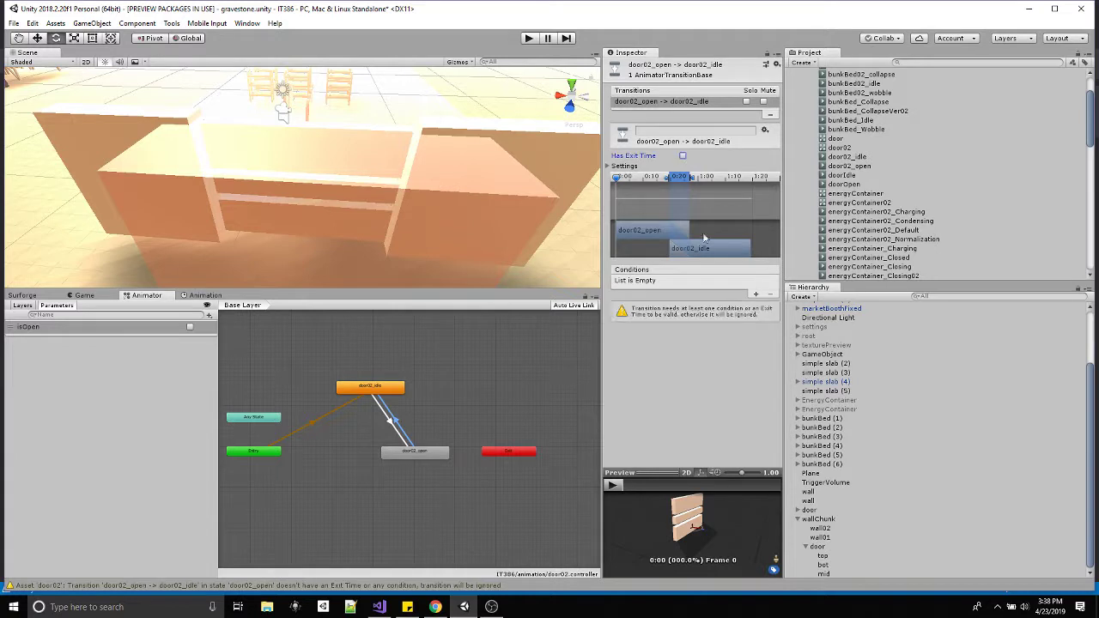
click(756, 294)
click(730, 282)
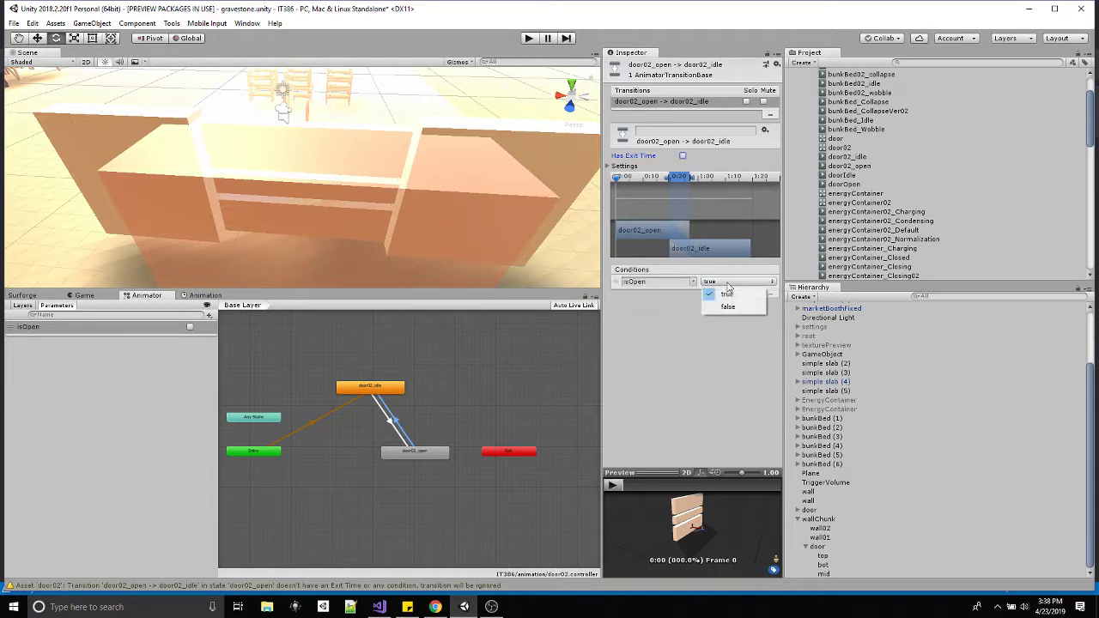
click(726, 308)
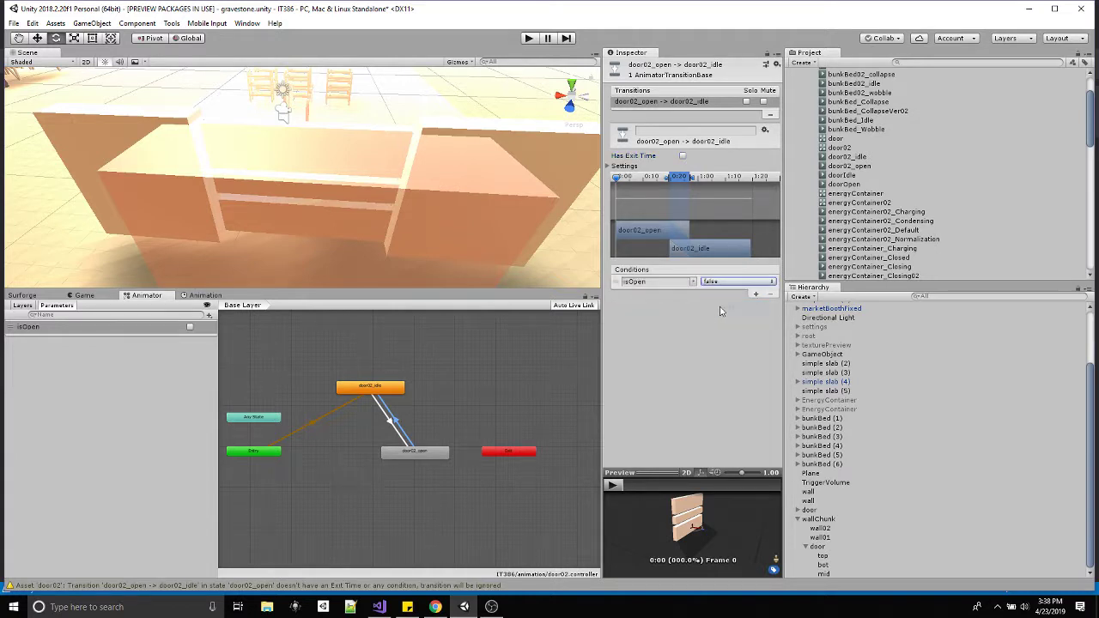
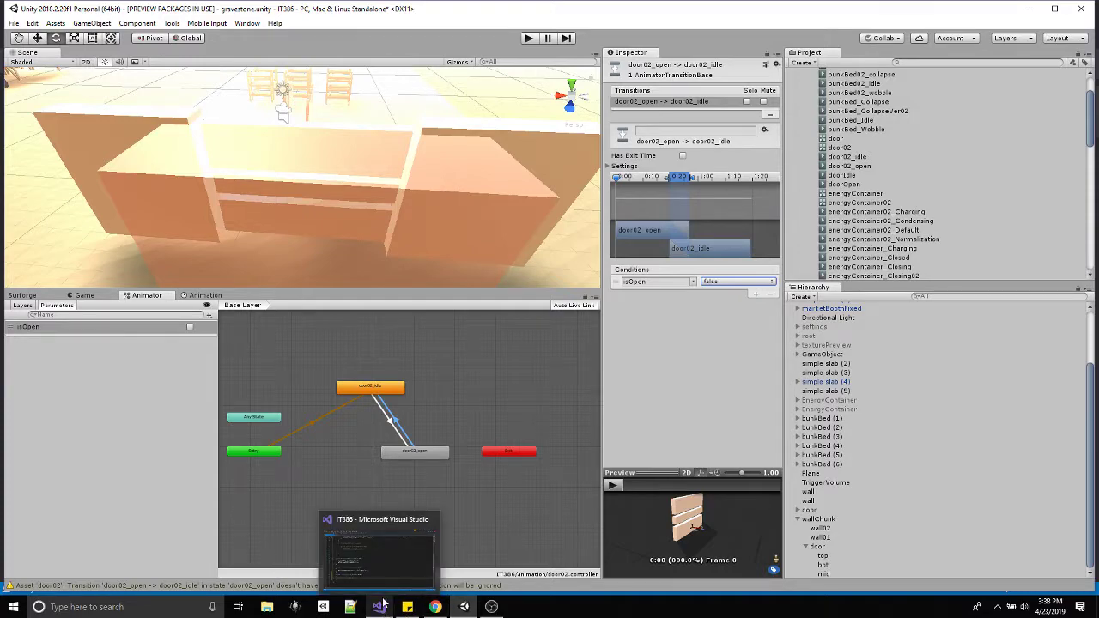
Switch to Visual Studio, add door02 to the public GameObject declaration in animationManager.cs, and save the script
click(384, 606)
scroll(549, 318, up, 15)
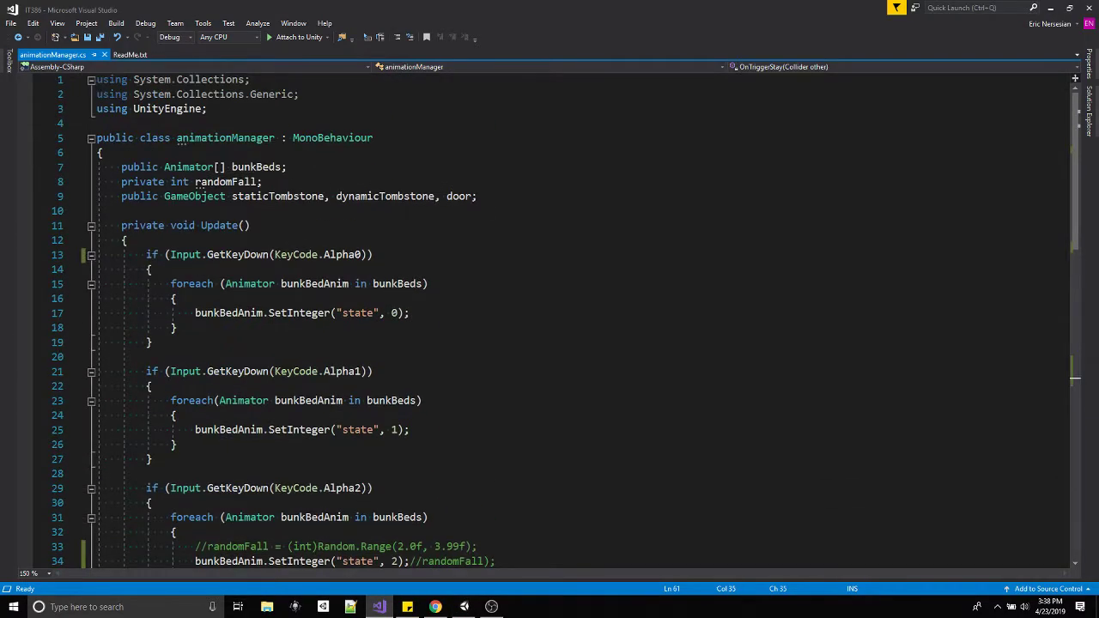
click(470, 196)
text(, door02)
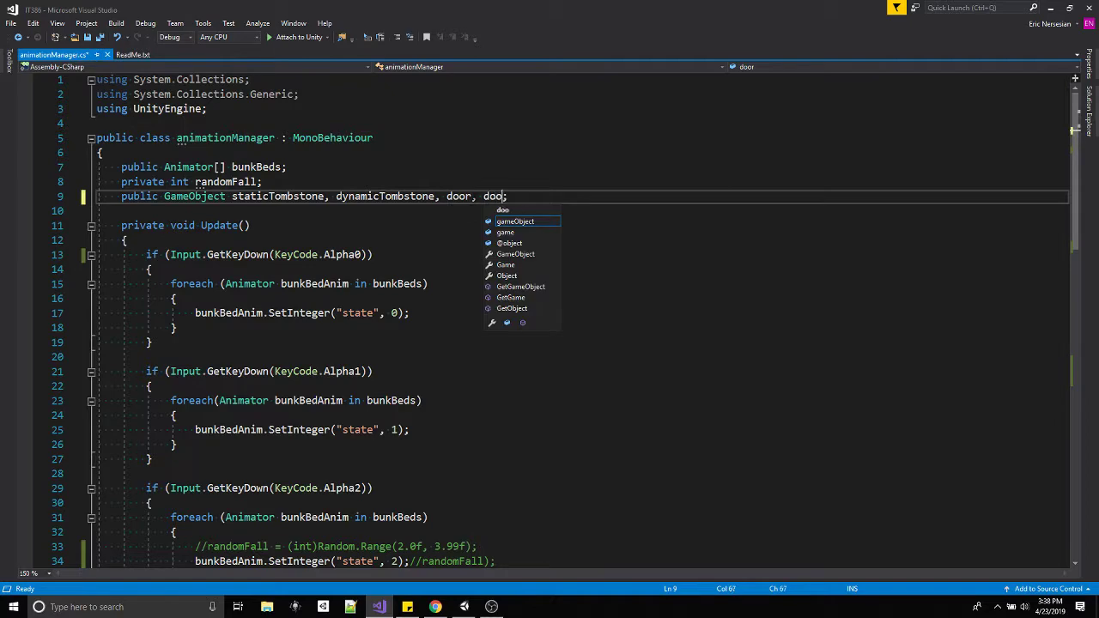
key(ctrl+s)
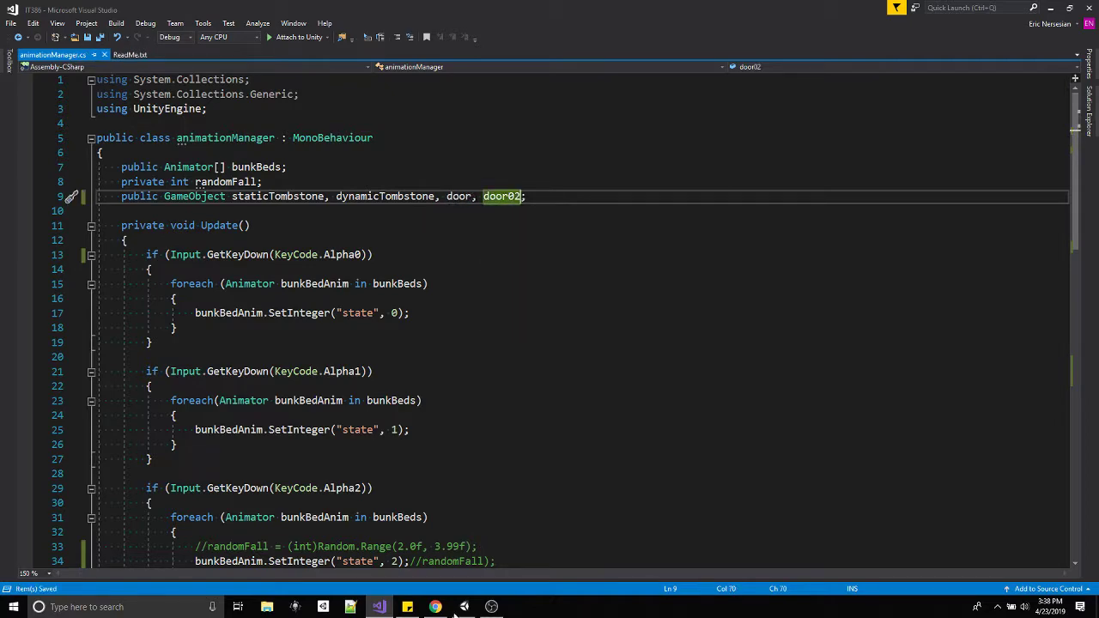
Switch to Unity and assign the door inside wallChunk to the Door 02 field of FPSController's Animation Manager script
click(464, 606)
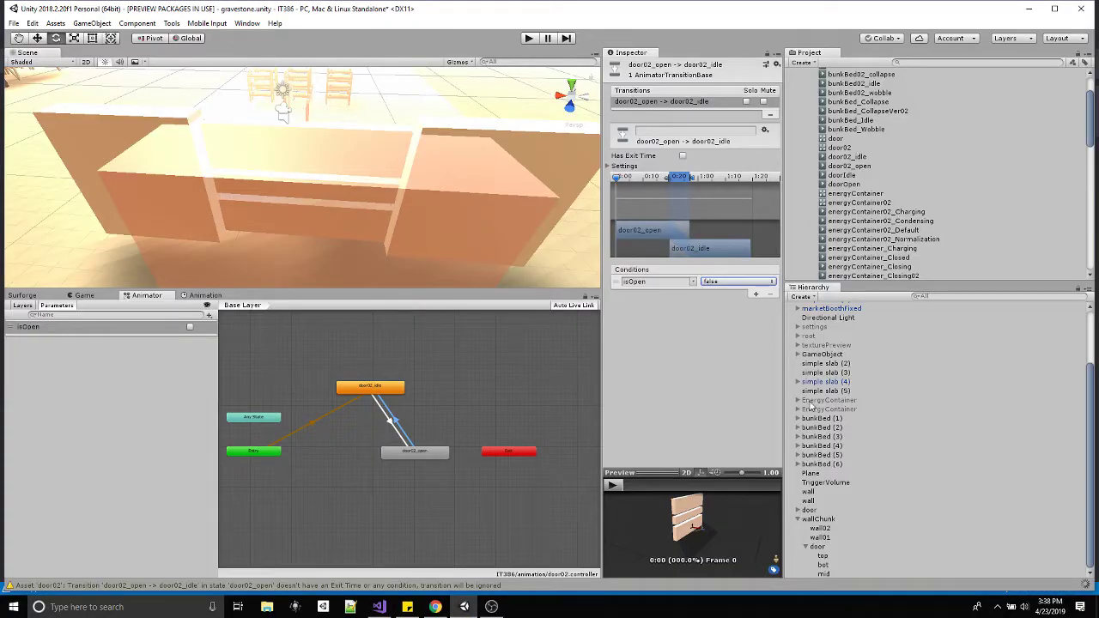
click(838, 343)
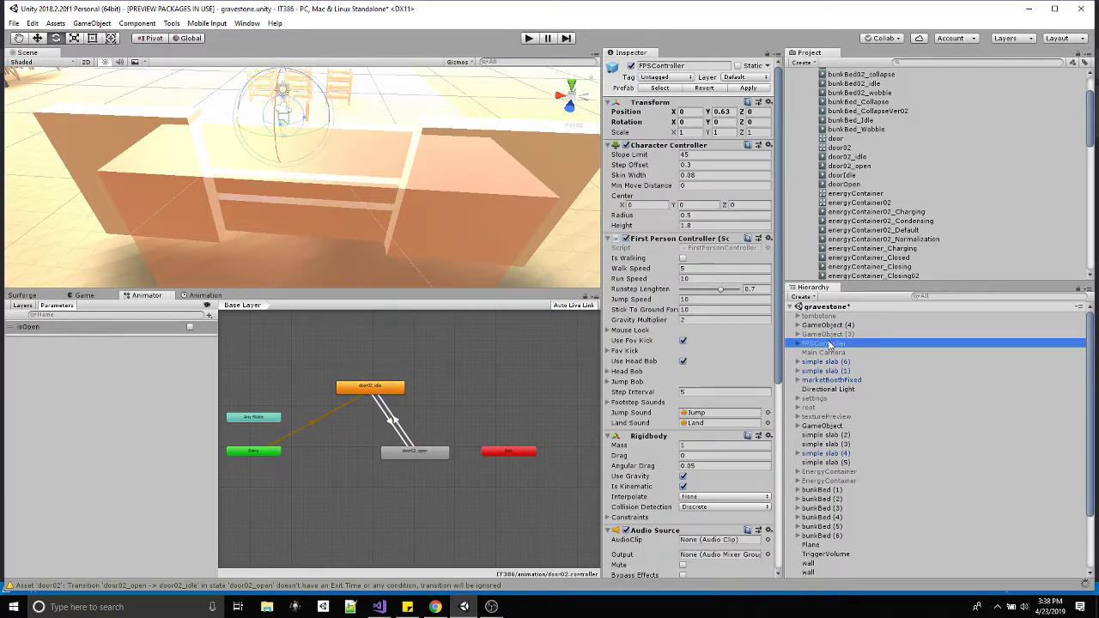
scroll(678, 348, down, 10)
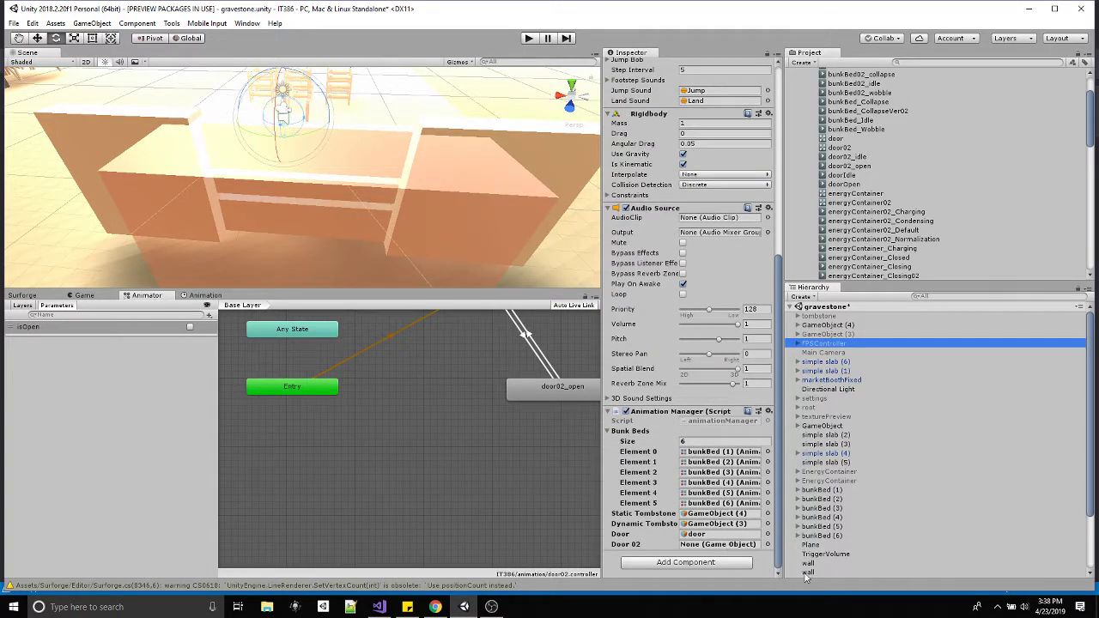
scroll(833, 544, down, 3)
drag(817, 547, 717, 550)
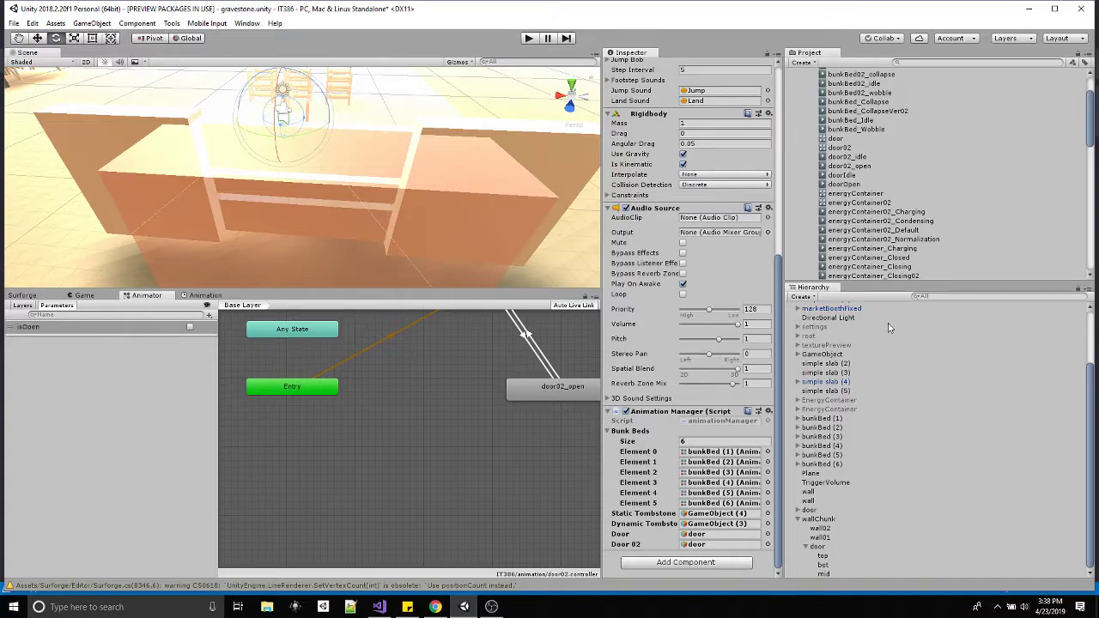
Switch to Visual Studio and replace the comment in OnTriggerStay with a copy of Update's if (Input.GetKeyDown(KeyCode.Alpha0)) line and its opening brace
click(379, 607)
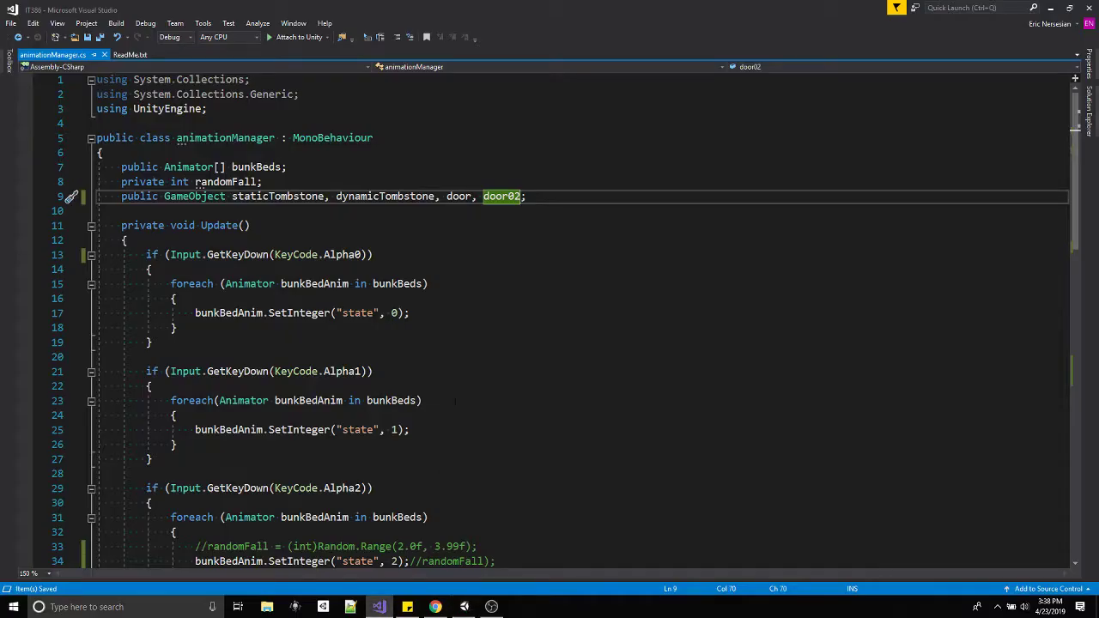
scroll(451, 396, down, 15)
scroll(451, 396, up, 6)
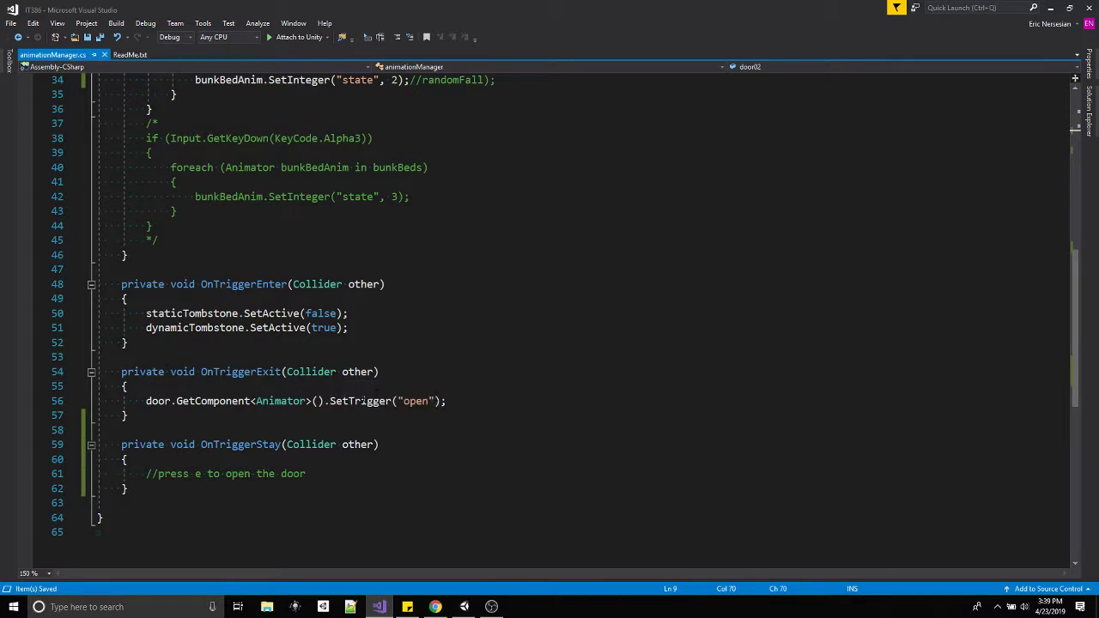
drag(329, 401, 436, 401)
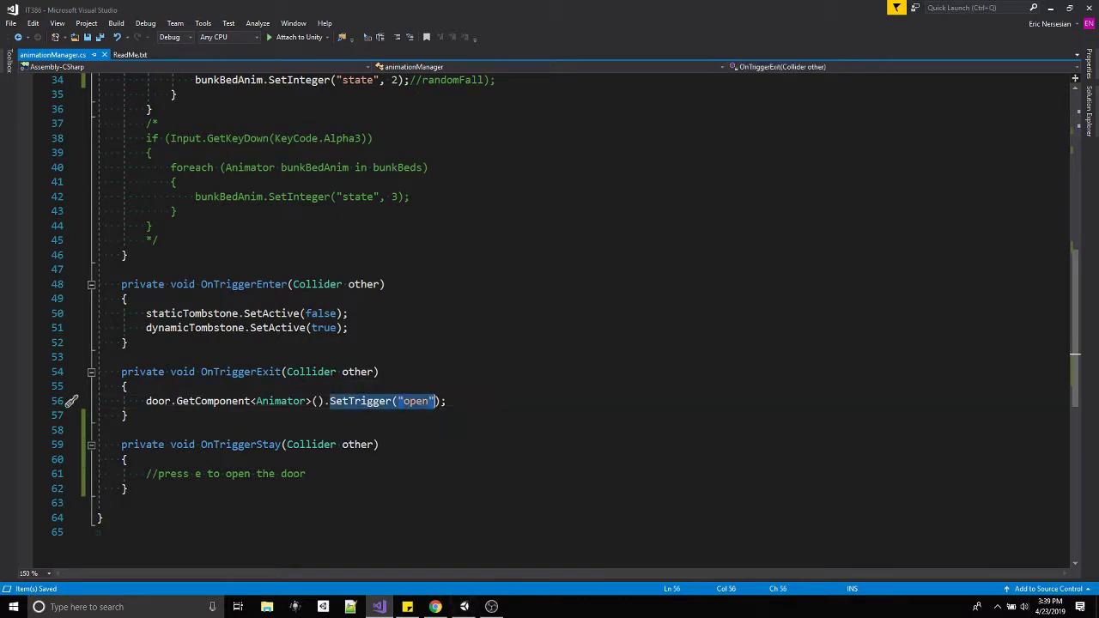
drag(307, 474, 146, 474)
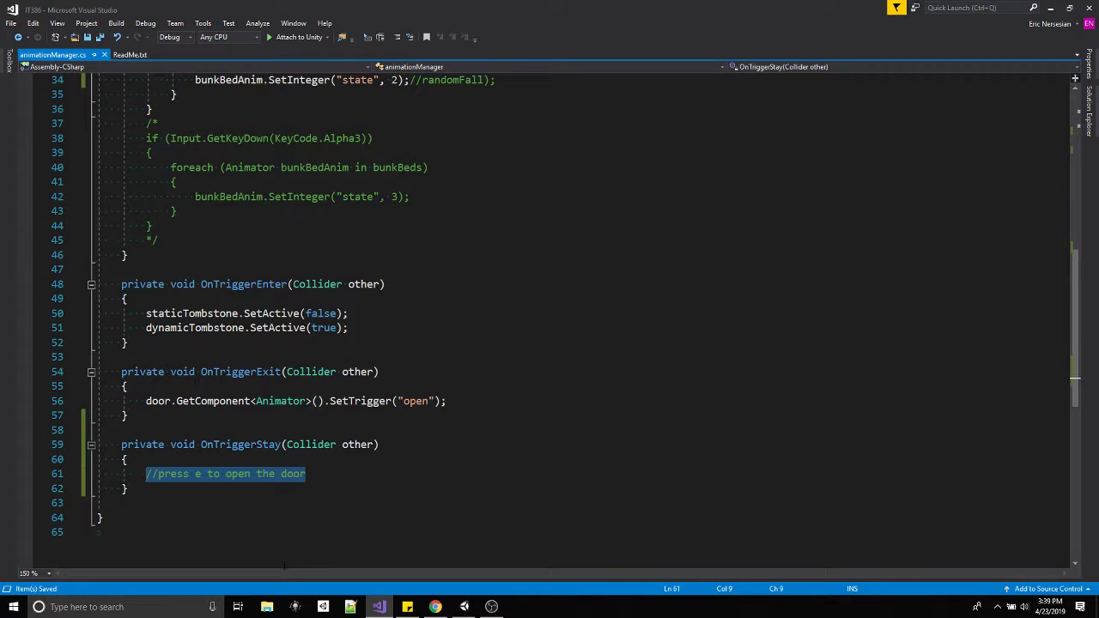
scroll(510, 255, up, 9)
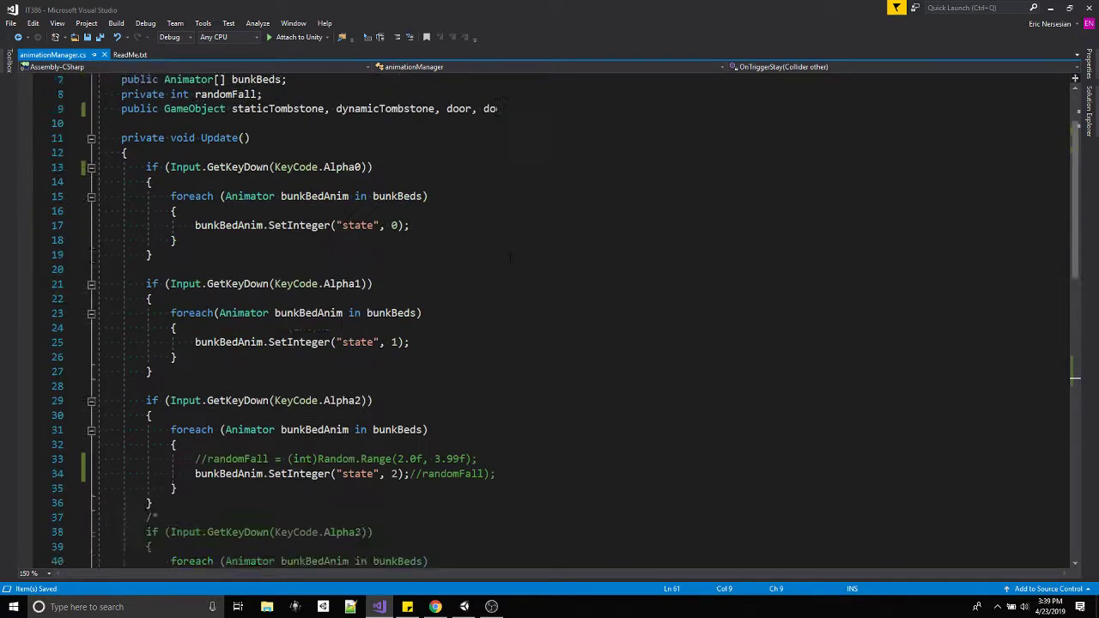
scroll(510, 256, up, 1)
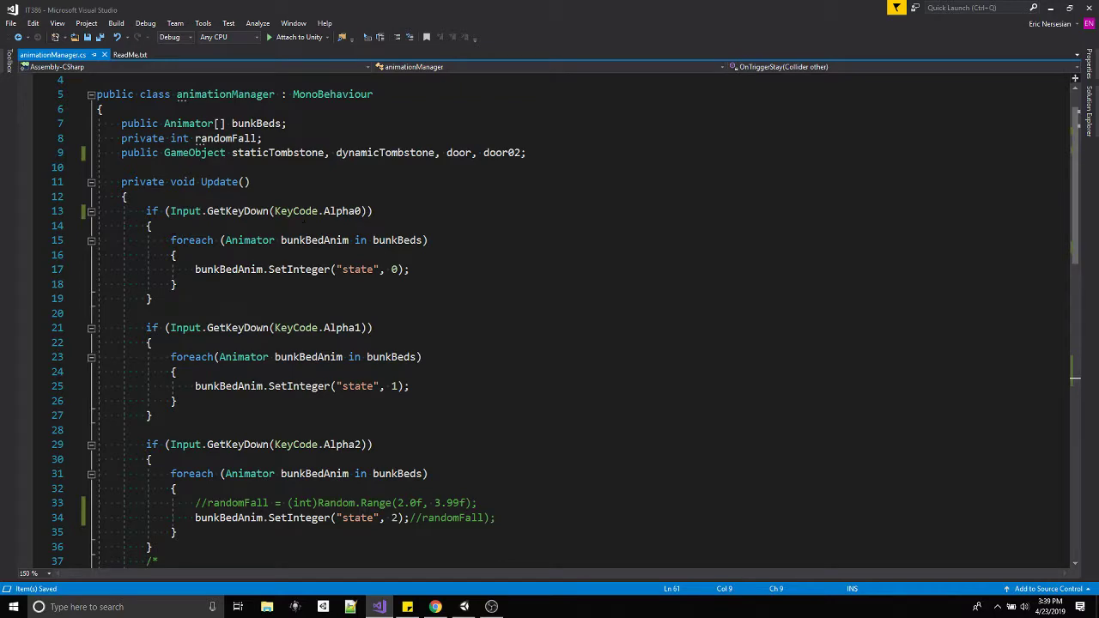
click(146, 226)
key(shift+Up)
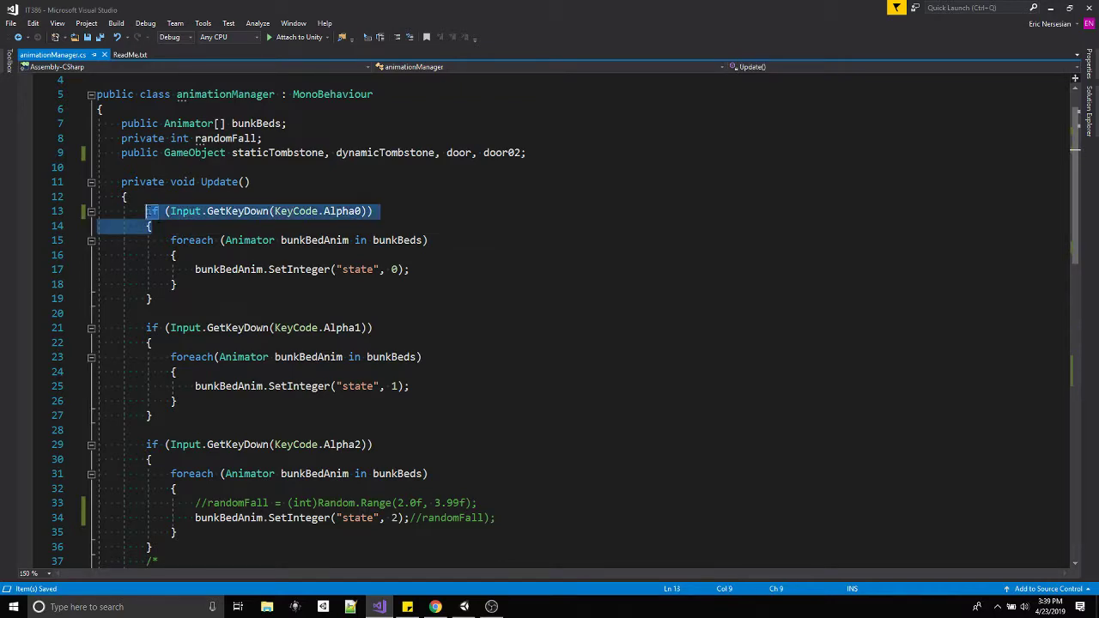
scroll(71, 212, down, 8)
scroll(549, 318, down, 8)
scroll(550, 317, up, 2)
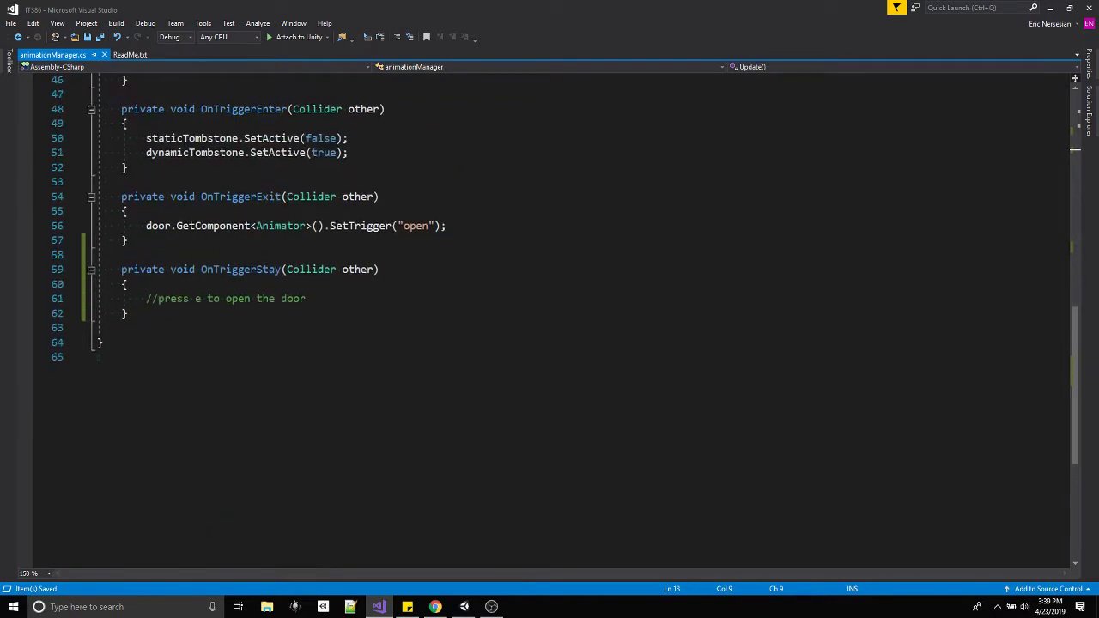
drag(326, 301, 141, 299)
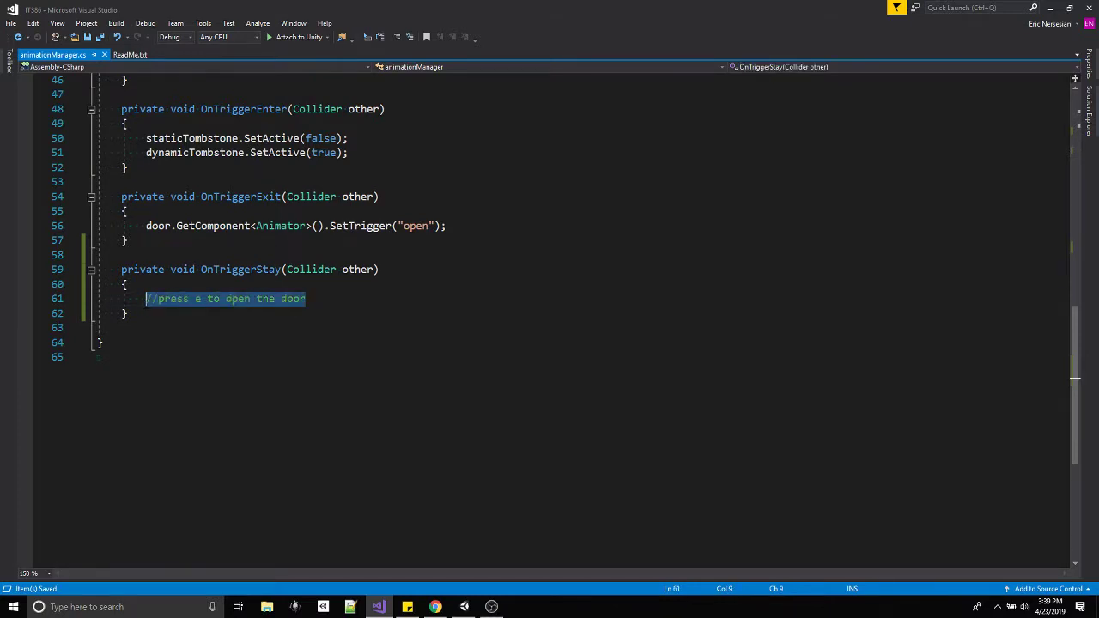
text(if (Input.GetKeyDown(KeyCode.Alpha0)) {)
key(Return)
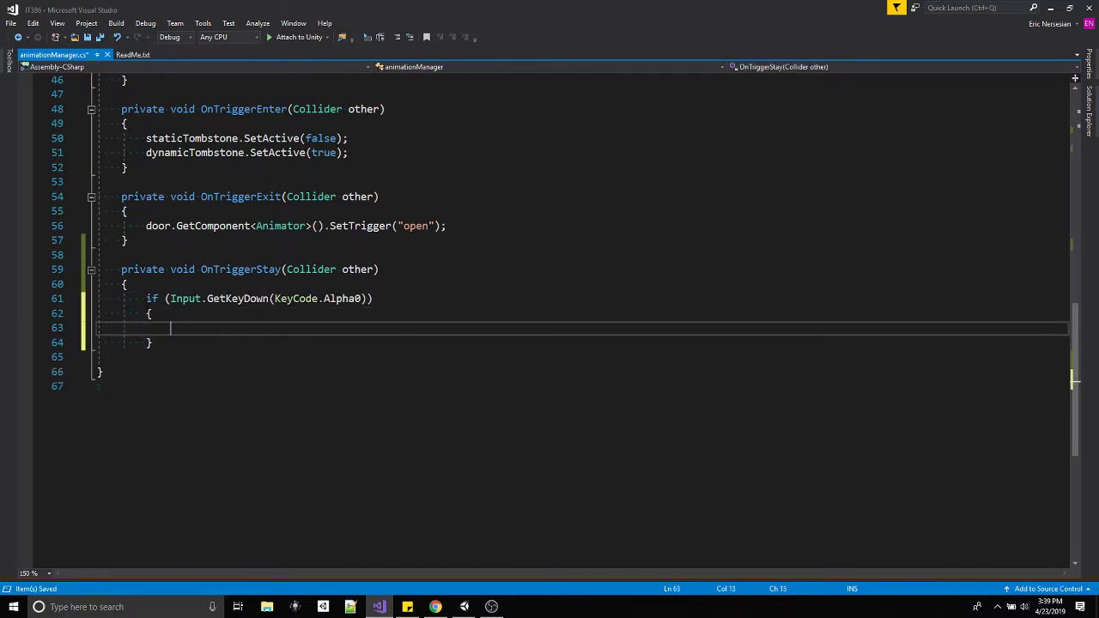
Change the key code in the OnTriggerStay if condition to KeyCode.E
click(388, 297)
double_click(342, 299)
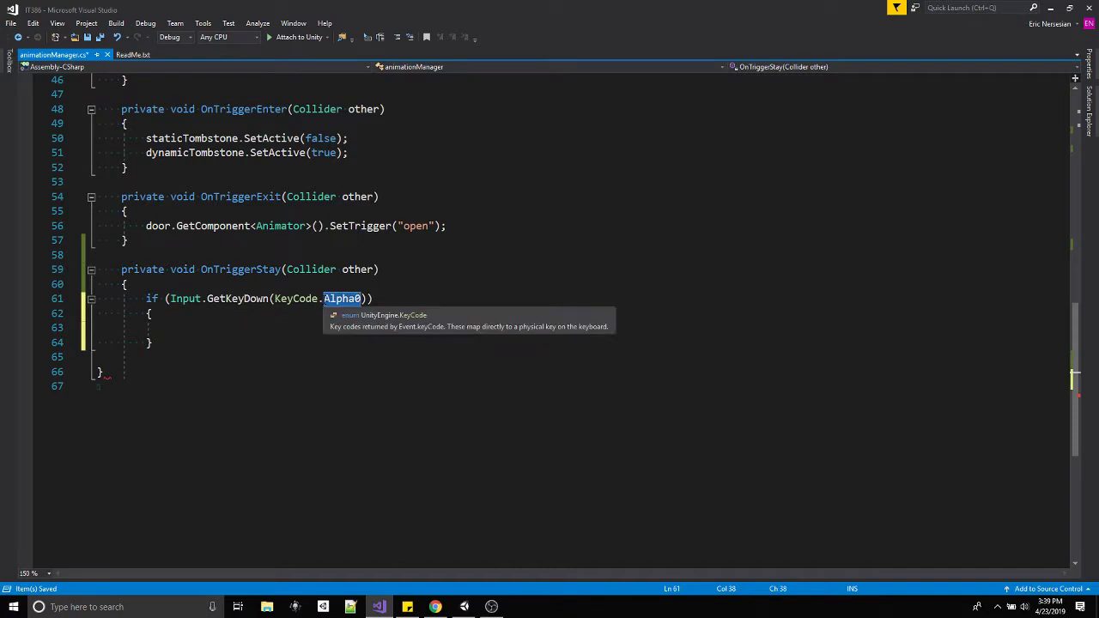
key(BackSpace)
key(BackSpace)
text(.e)
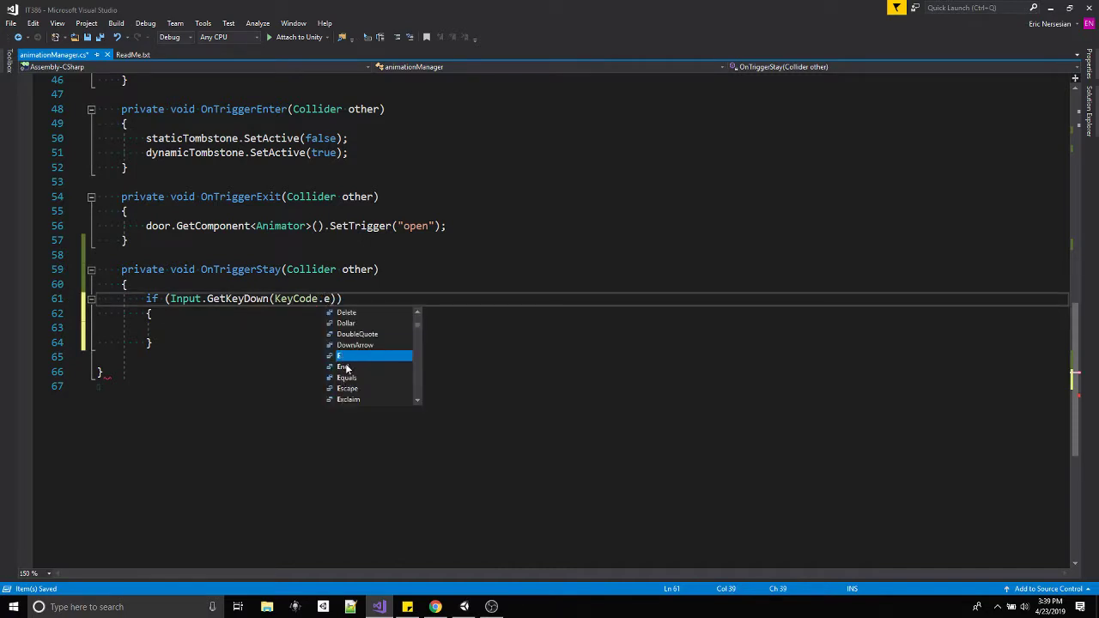
key(Tab)
Inside the E-key if block, write door02.GetComponent<Animator>().SetBool("isOpen", true);
click(202, 327)
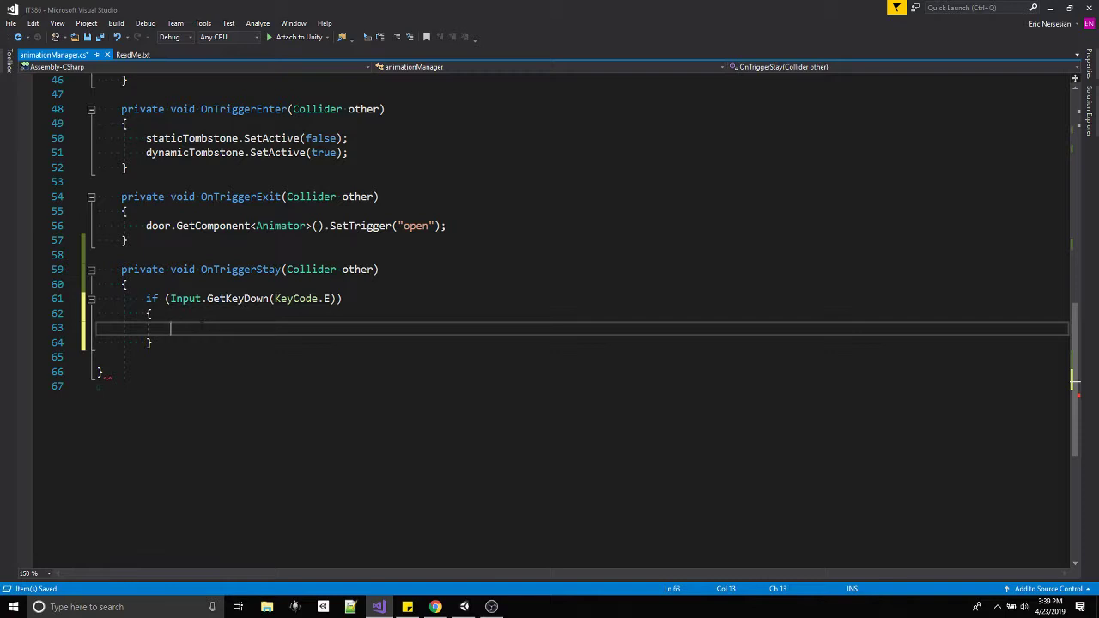
text(door=)
key(BackSpace)
text(82.)
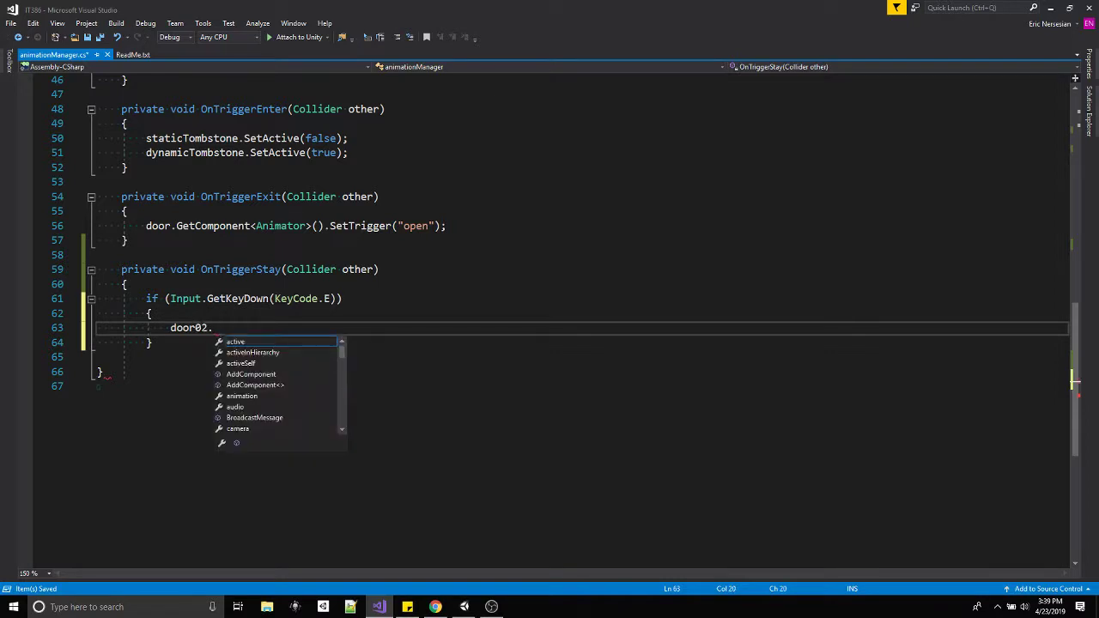
text(GetComponent<)
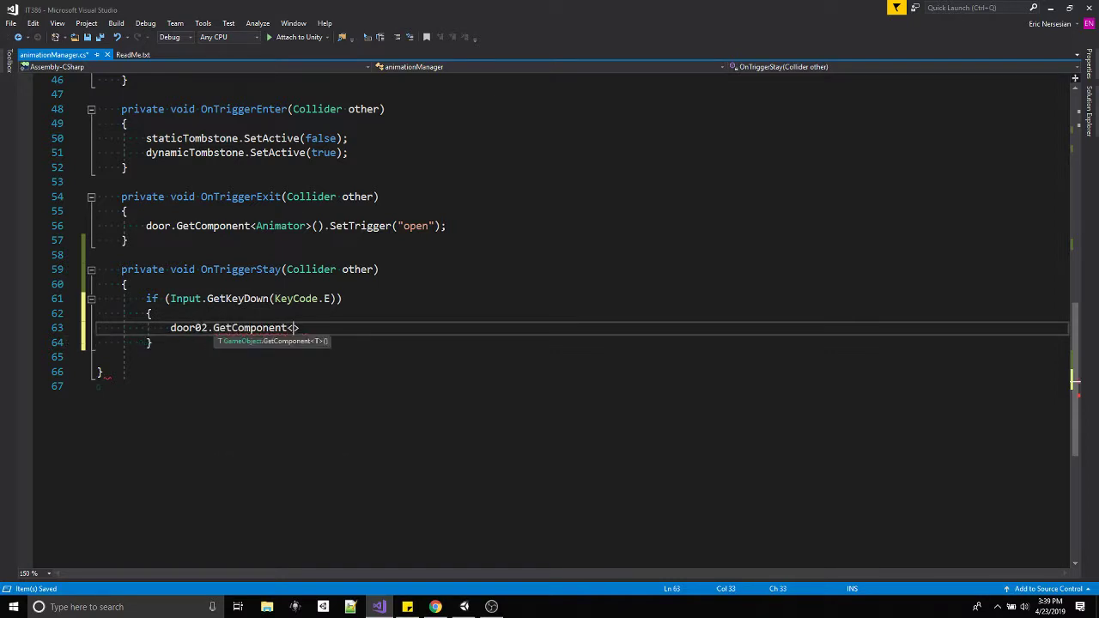
text(Animator>)
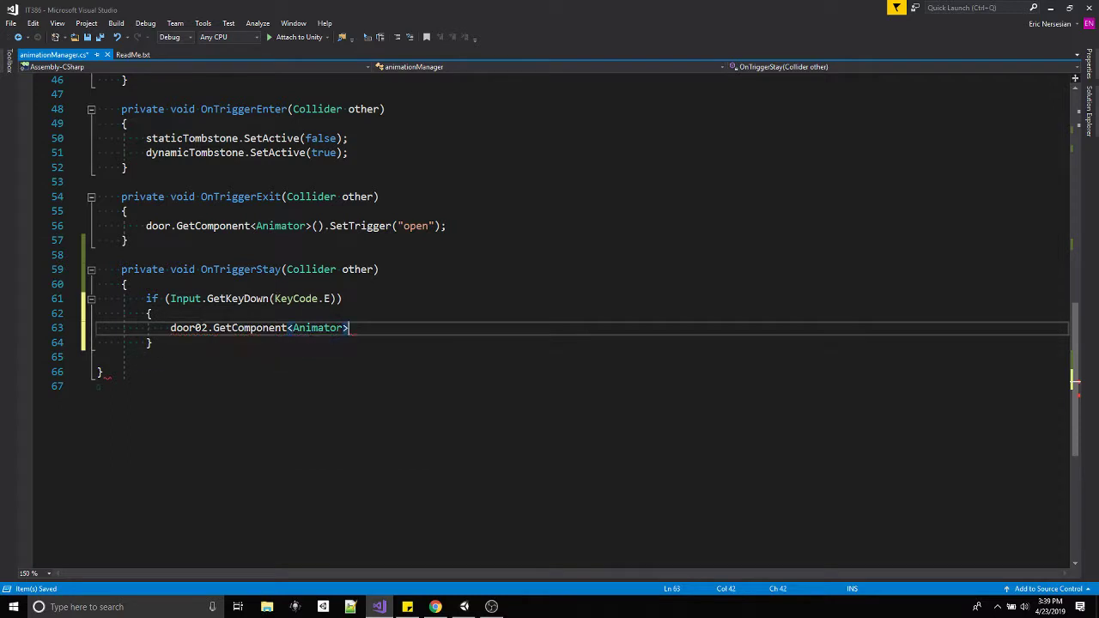
text(().)
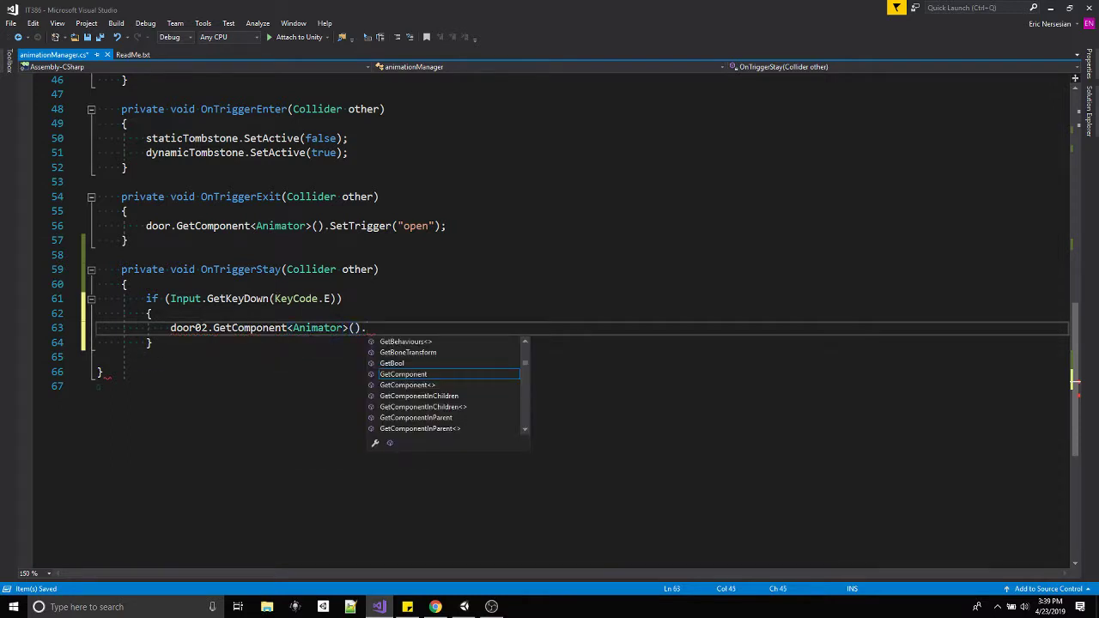
text(SetB)
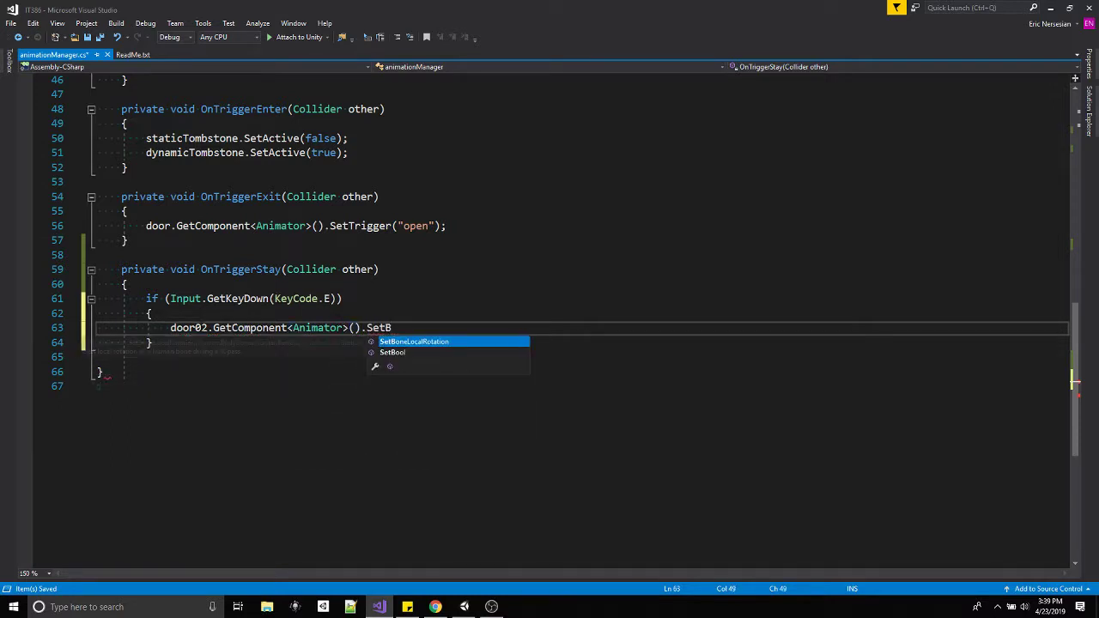
text(ool()
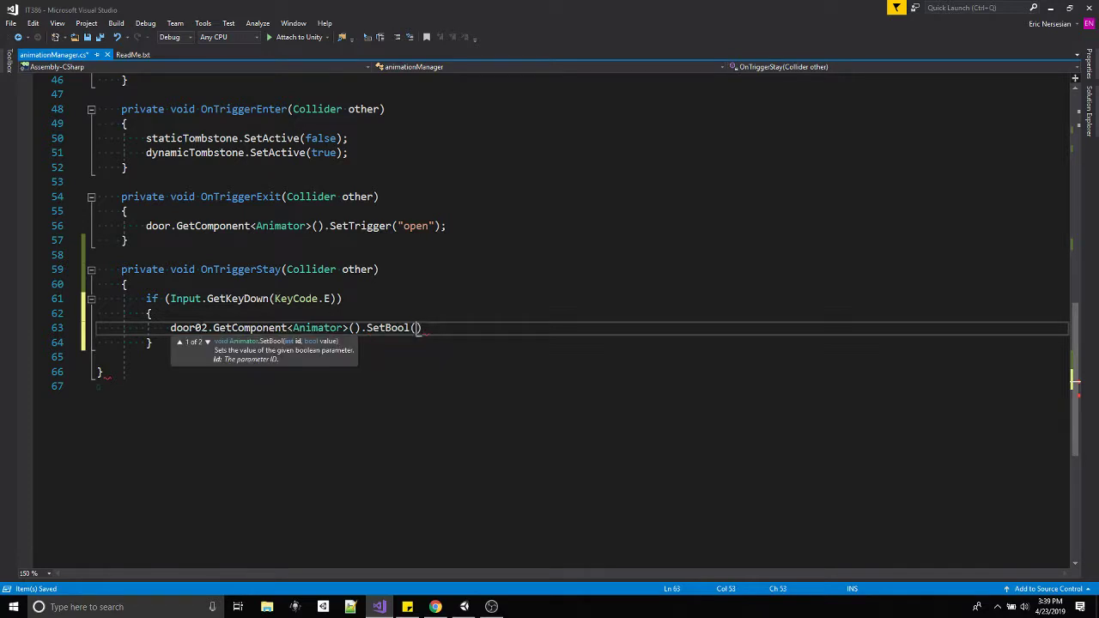
text("isOpen", )
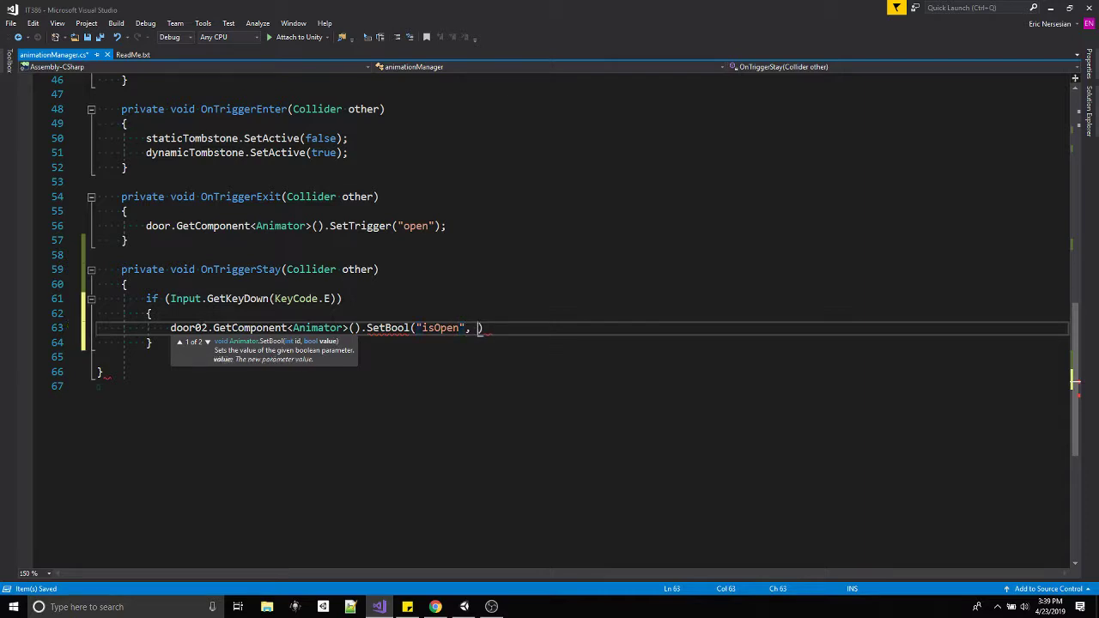
text(true)
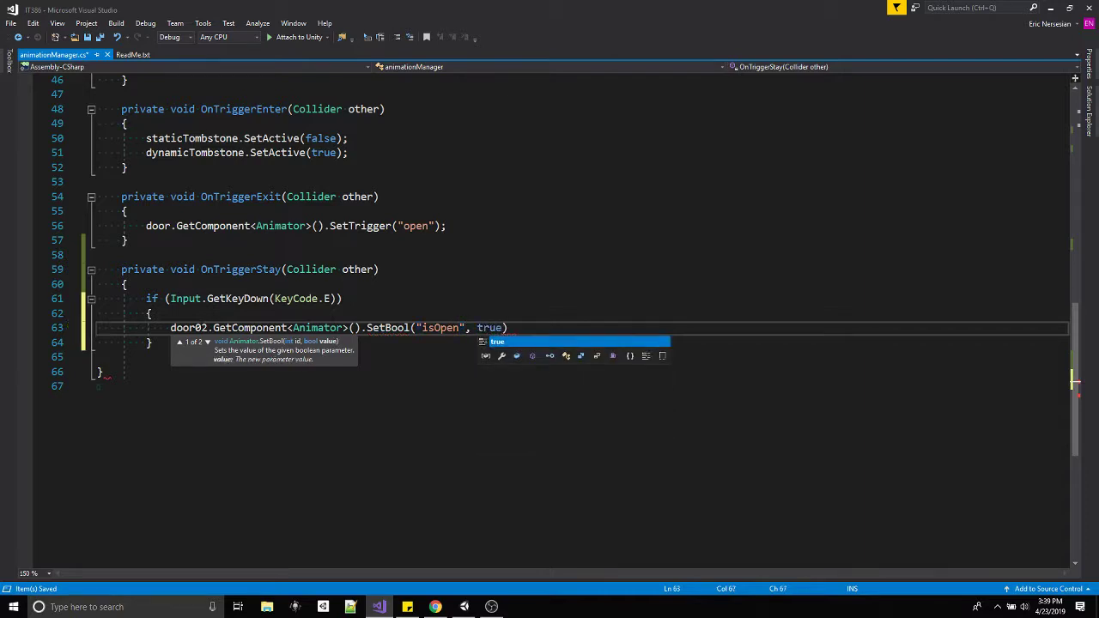
text();)
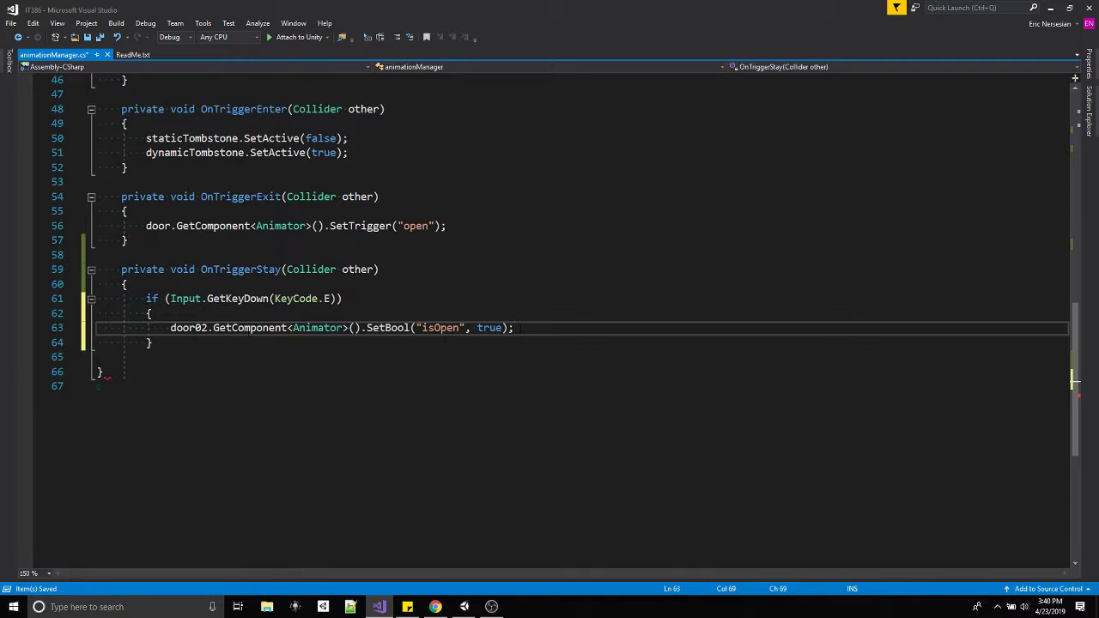
Close the OnTriggerStay method with a closing brace below the E-key if block
key(Down)
key(Down)
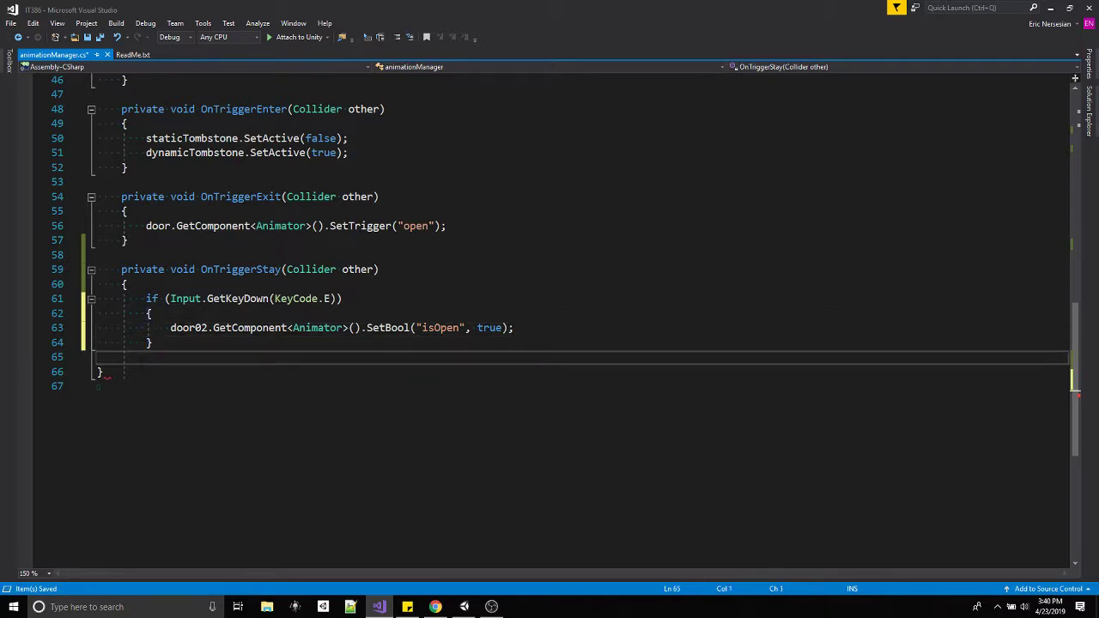
text(})
Copy the door02 SetBool line into OnTriggerExit below the SetTrigger line, change its value to false, and save the script
drag(543, 324, 170, 327)
key(ctrl+c)
click(453, 226)
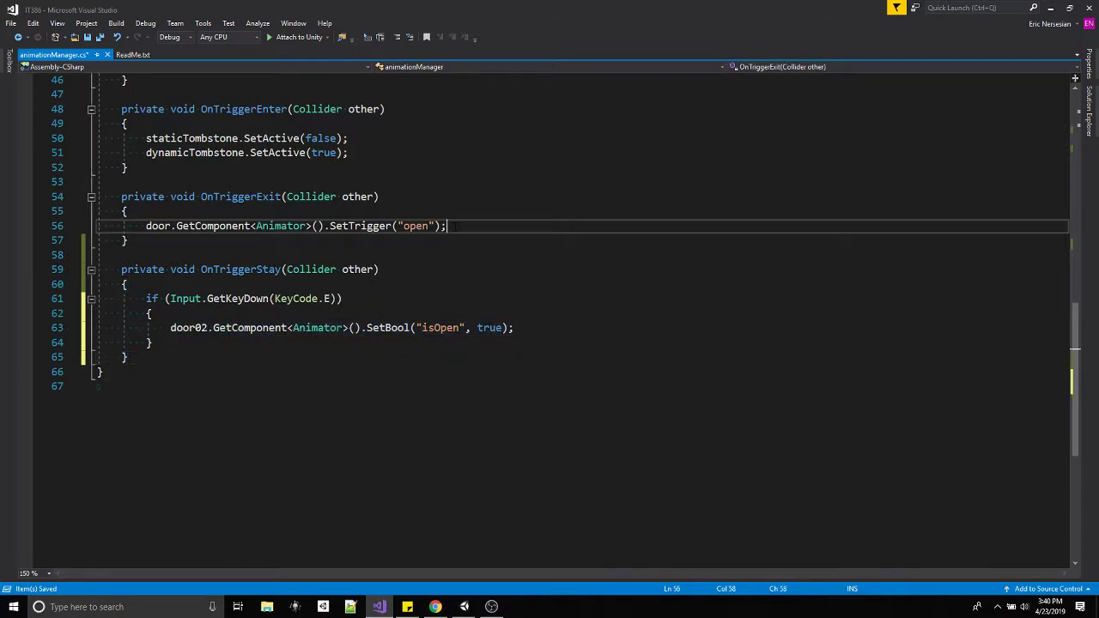
key(Return)
key(ctrl+v)
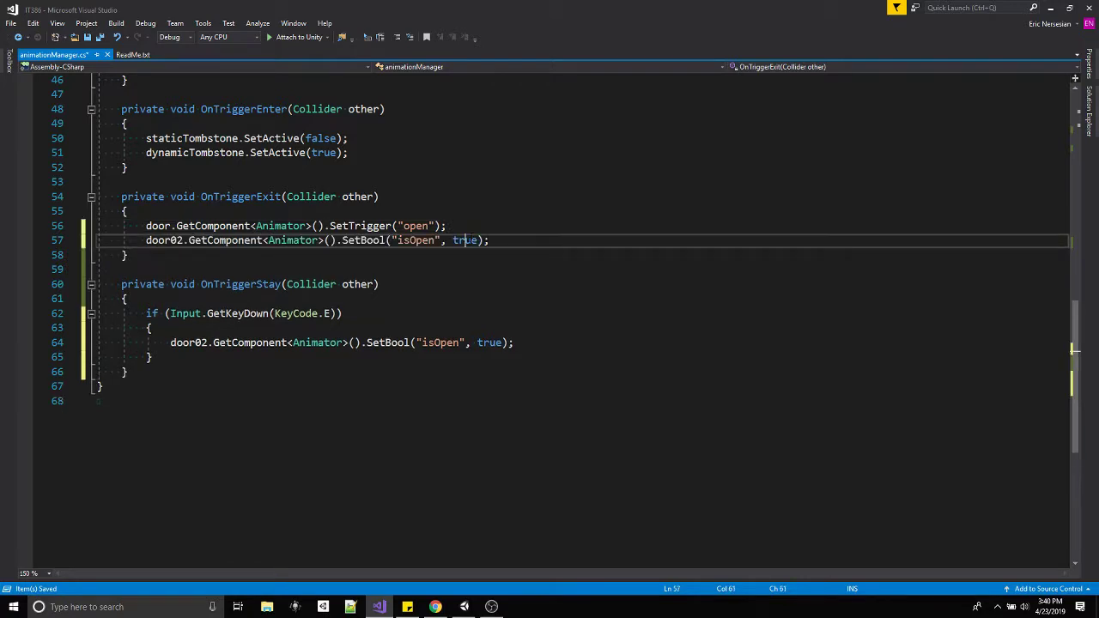
double_click(468, 241)
text(false)
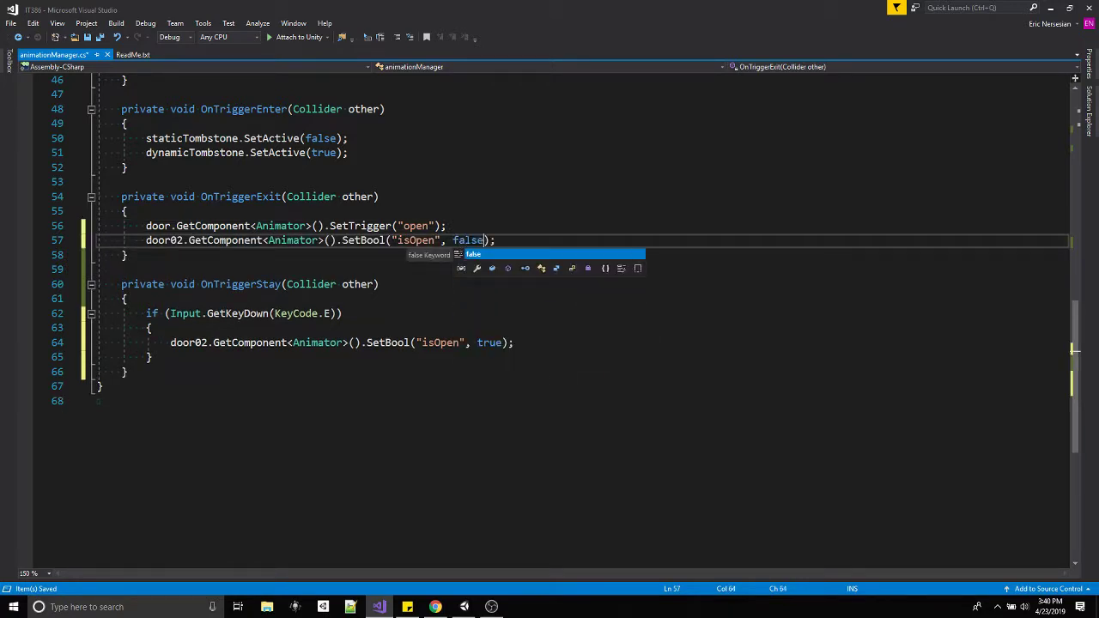
key(Escape)
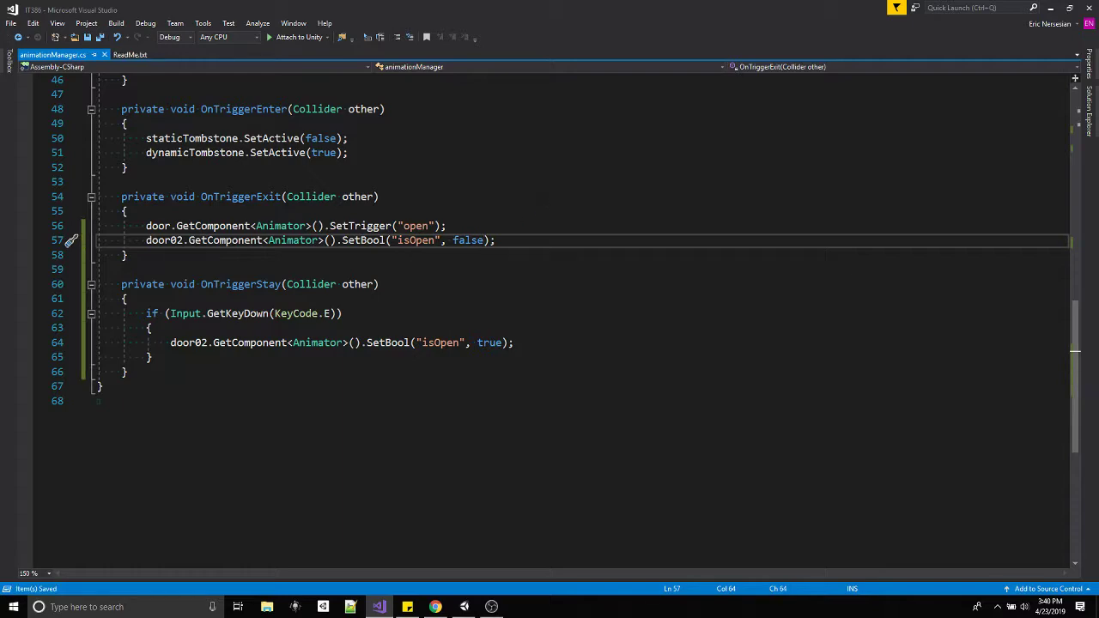
Switch to Unity, run the scene, and walk through the trigger volume to test opening the wallChunk door
click(465, 607)
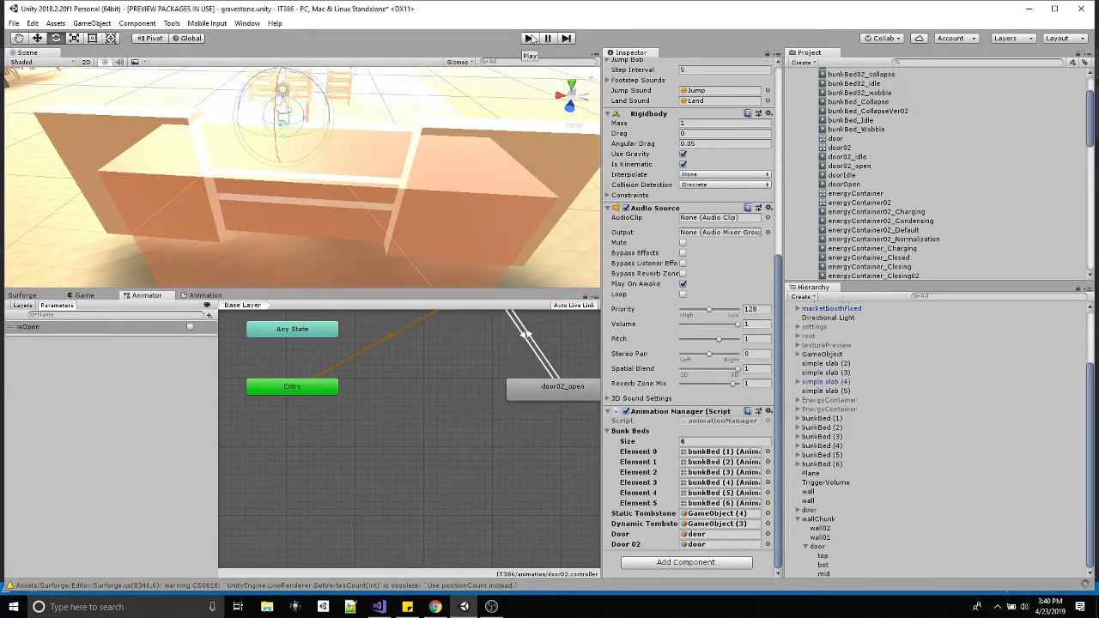
click(531, 38)
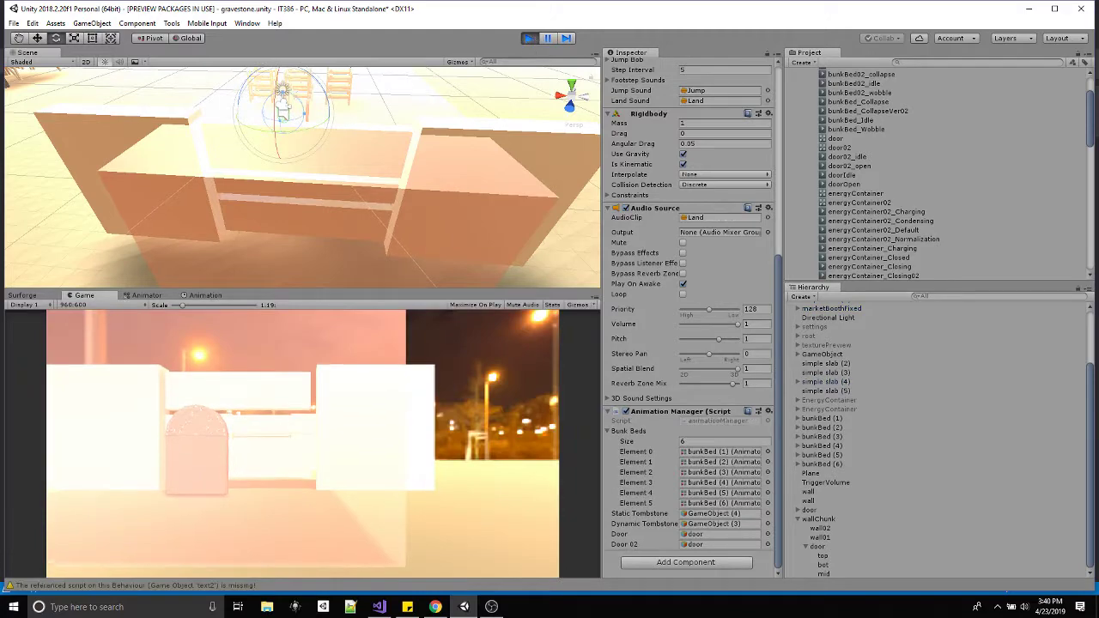
key(s)
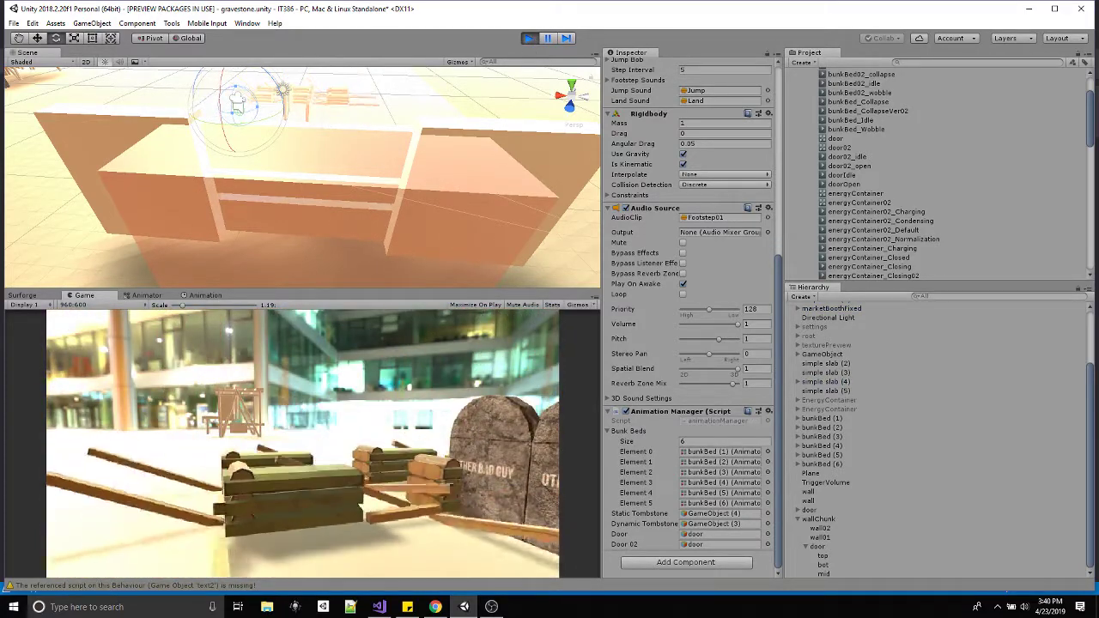
key(w)
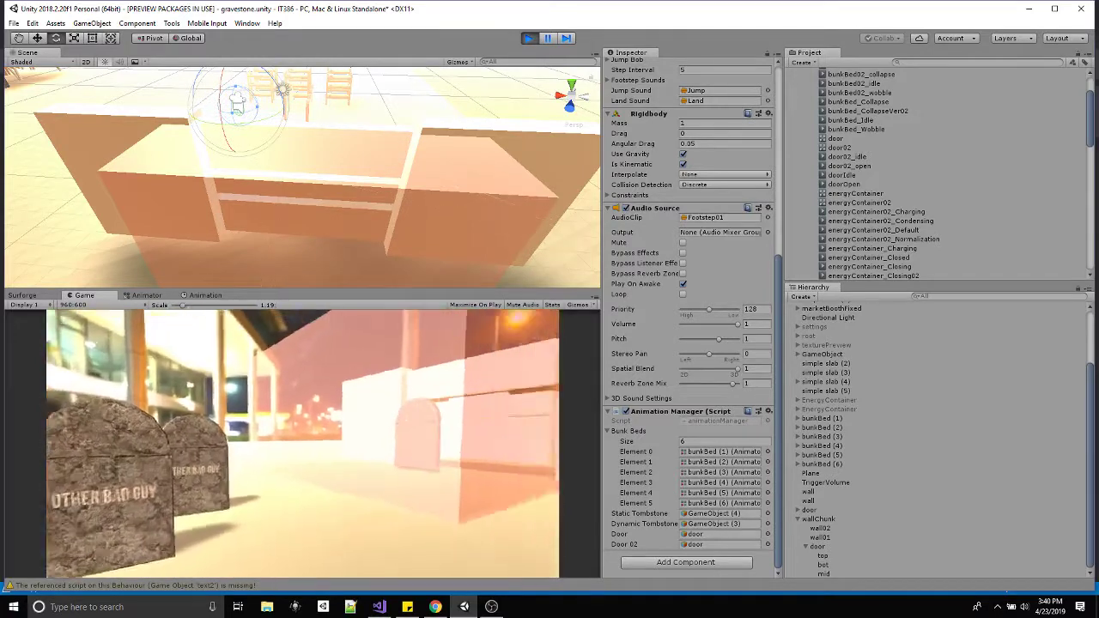
key(w)
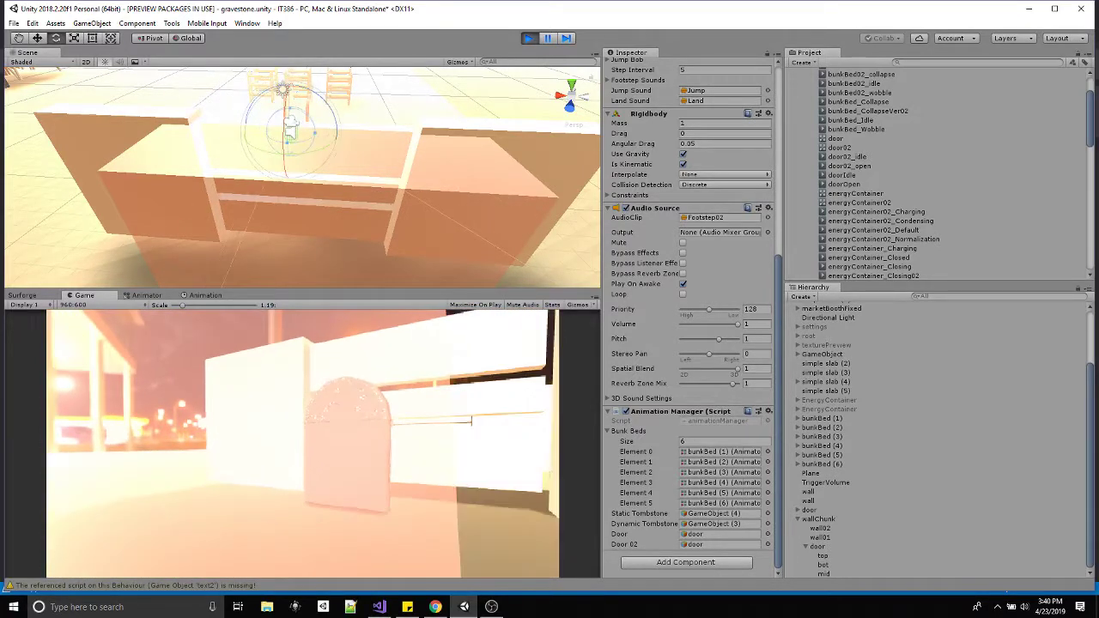
key(w)
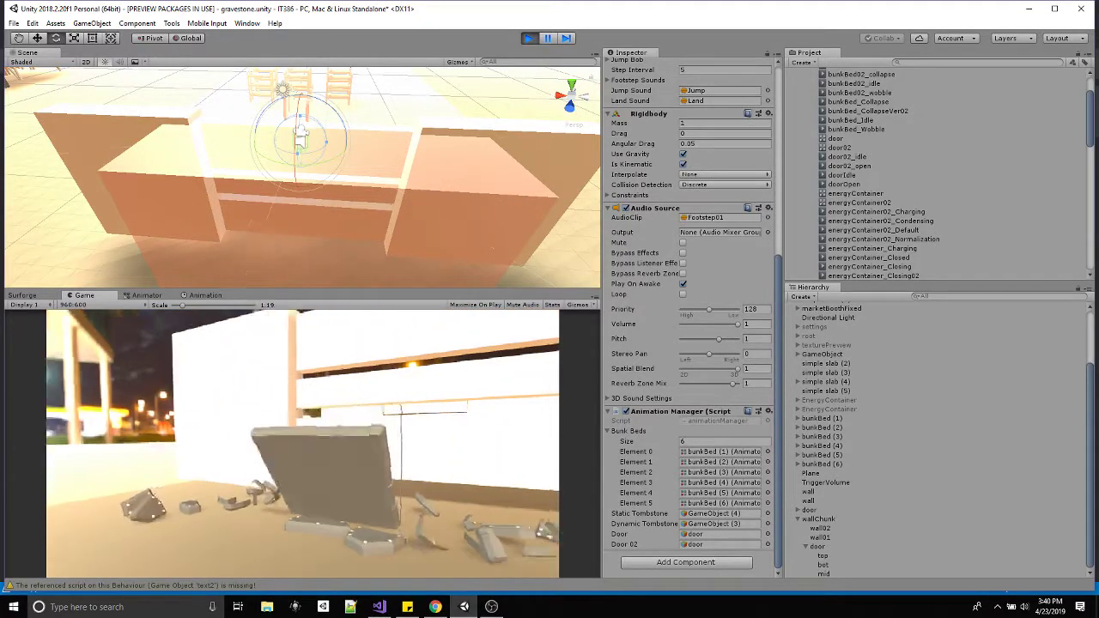
key(w)
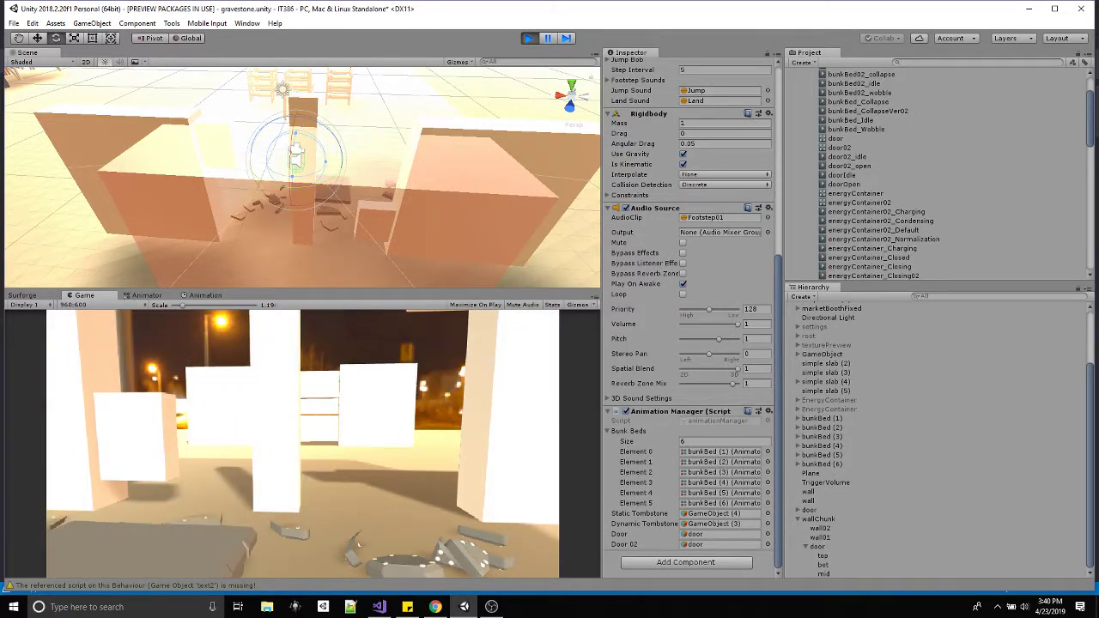
key(w)
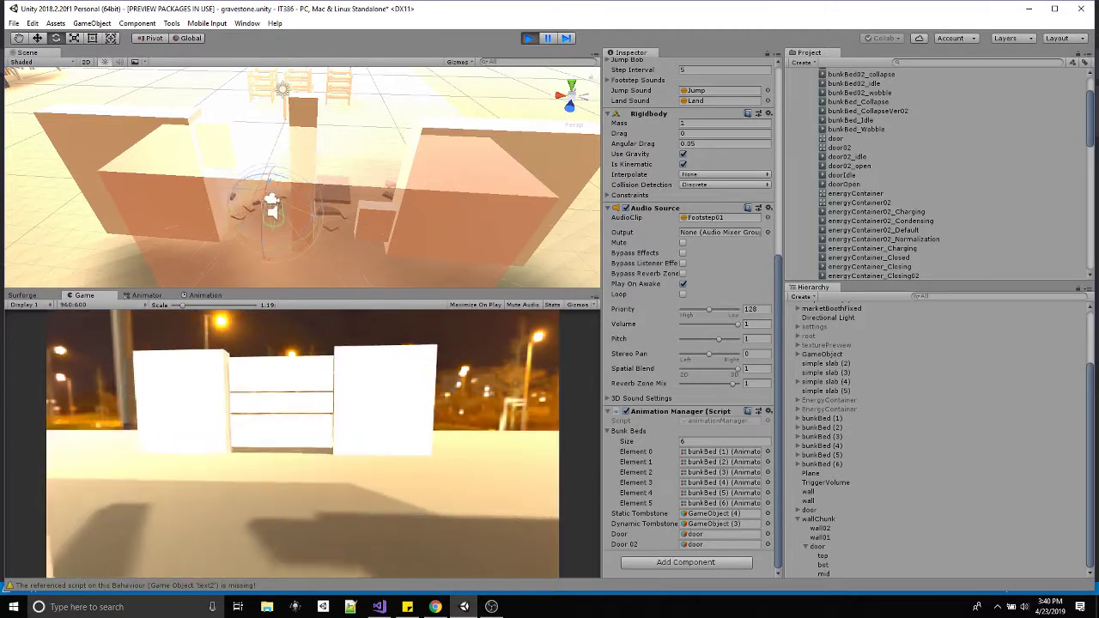
Walk out of the trigger volume and back through the doorway to test closing and reopening the door, and stop play mode
key(w)
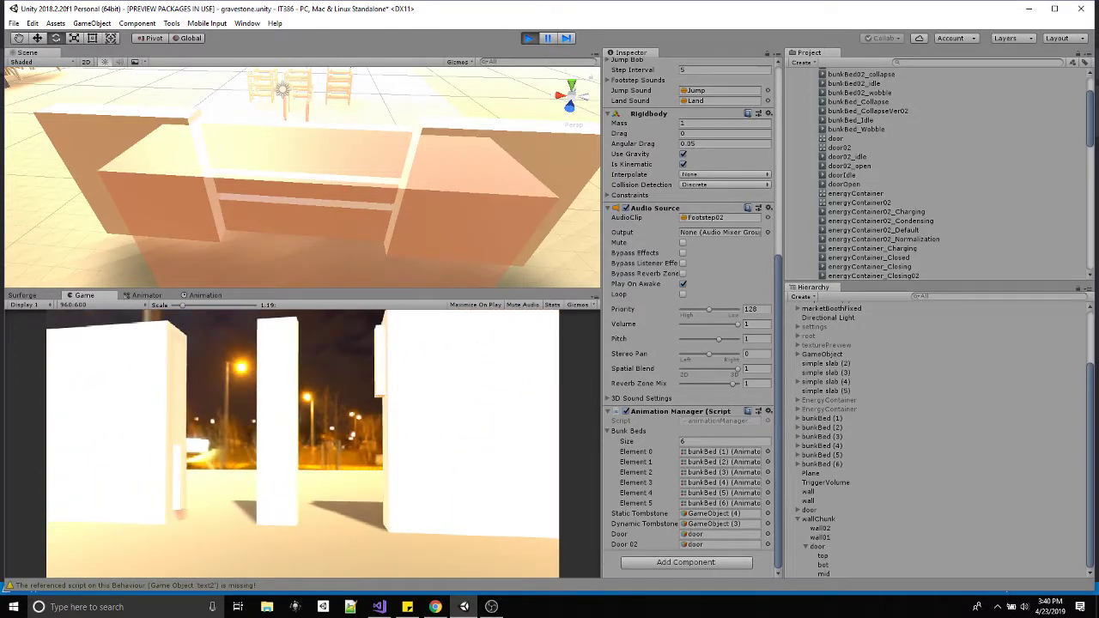
key(w)
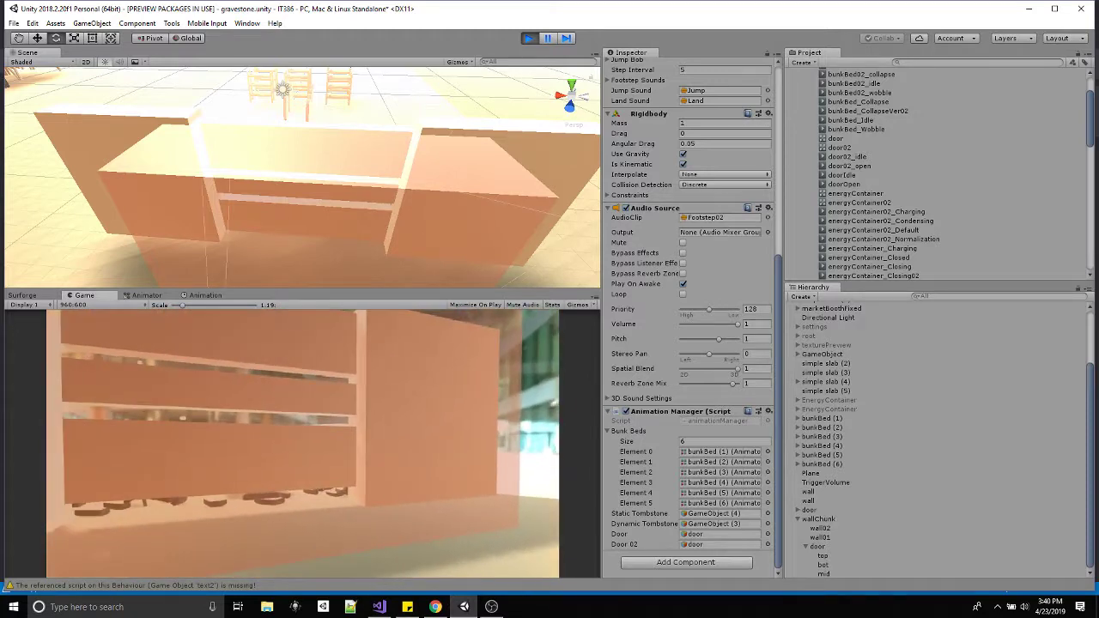
key(w)
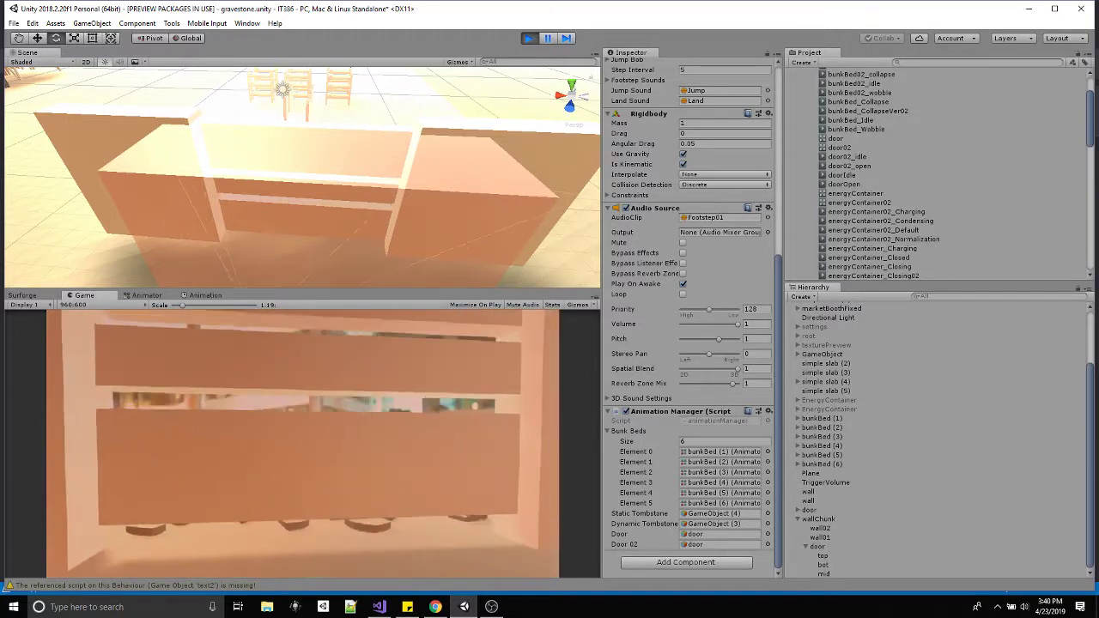
key(w)
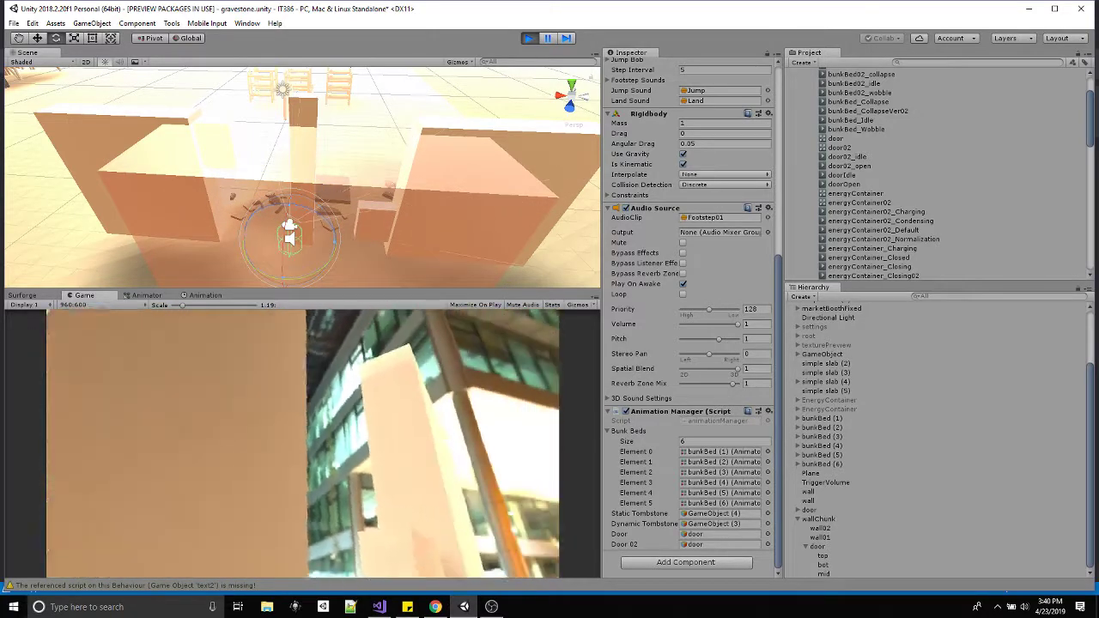
key(w)
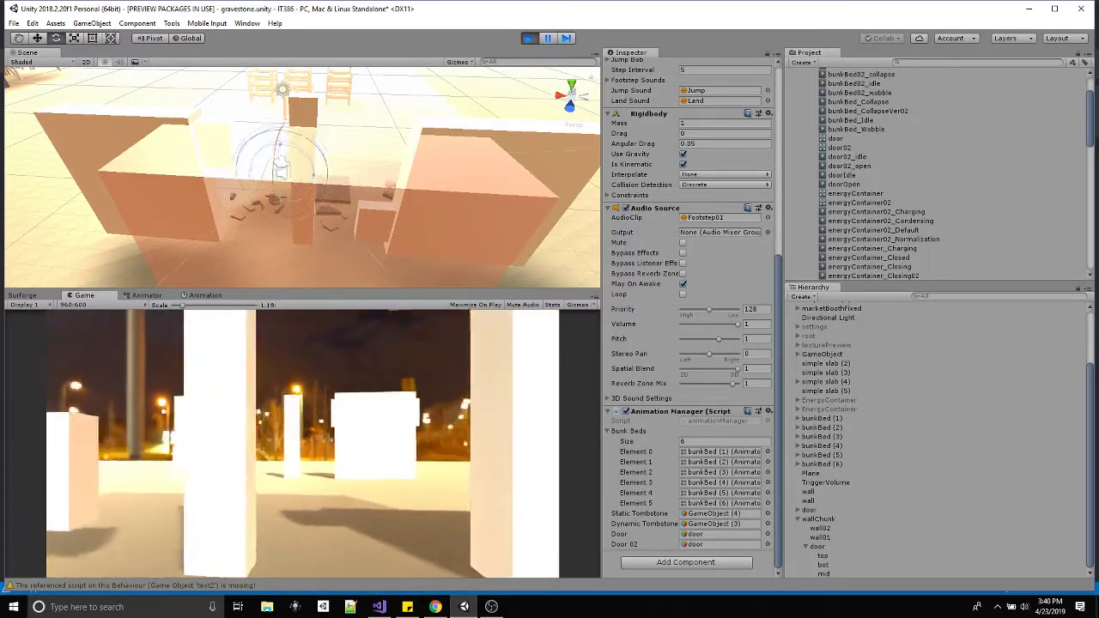
key(w)
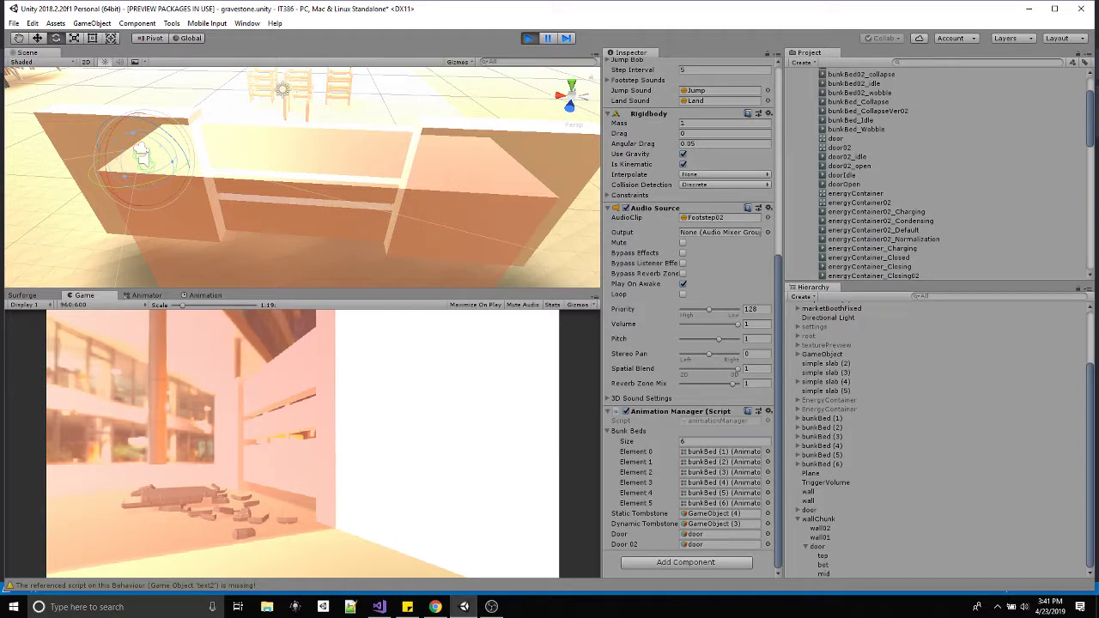
key(w)
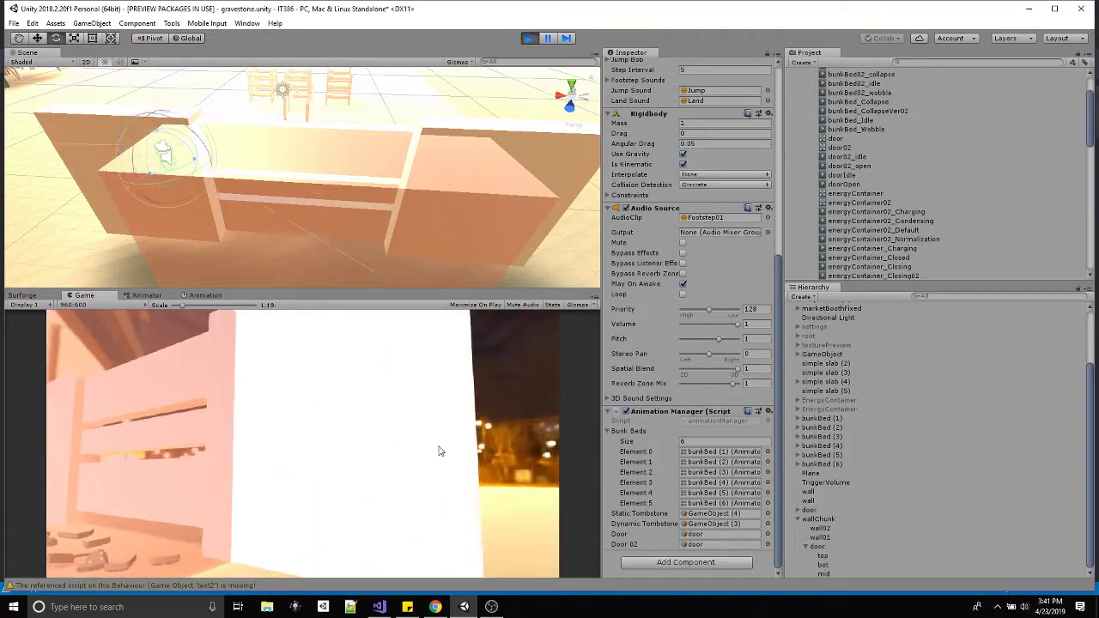
key(ctrl+p)
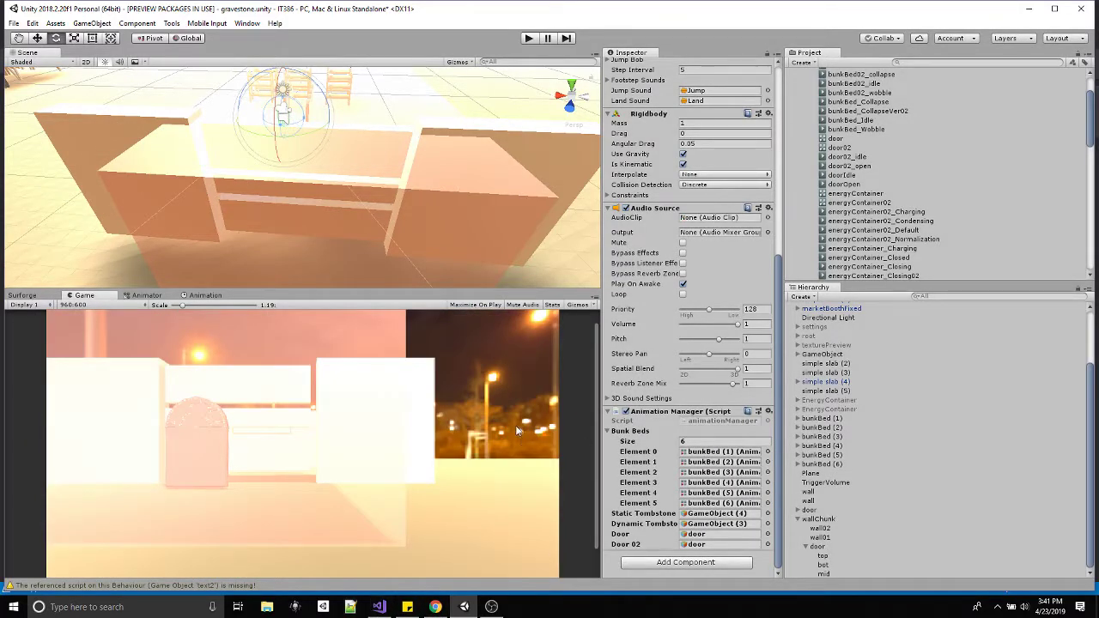
Collapse wallChunk in the hierarchy and select TriggerVolume to inspect its Box Collider and Is Trigger setting
scroll(222, 188, down, 6)
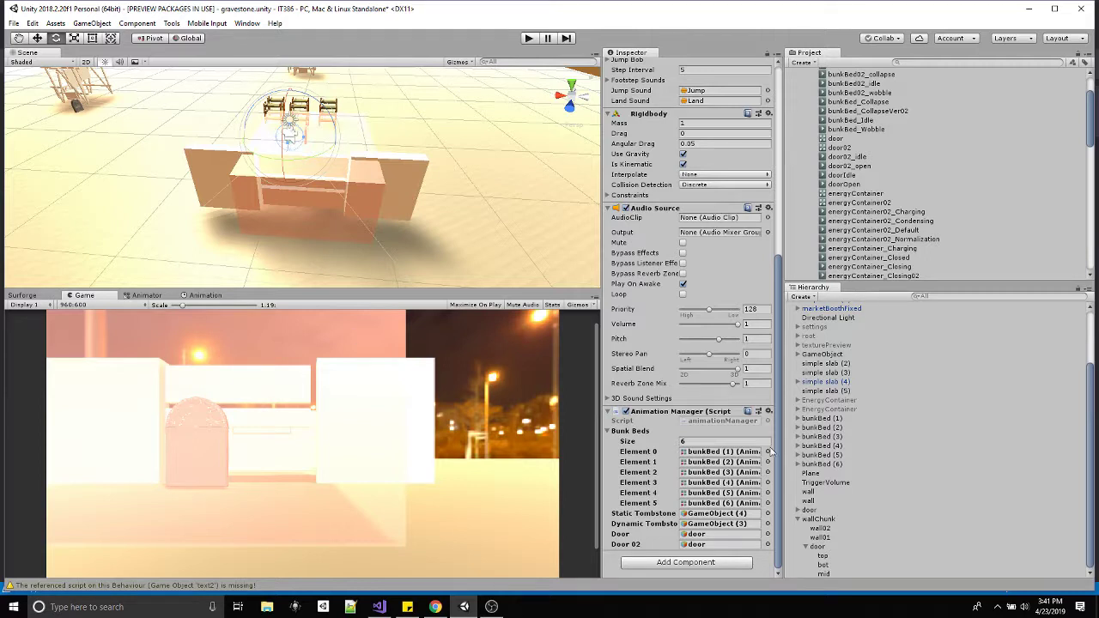
click(798, 521)
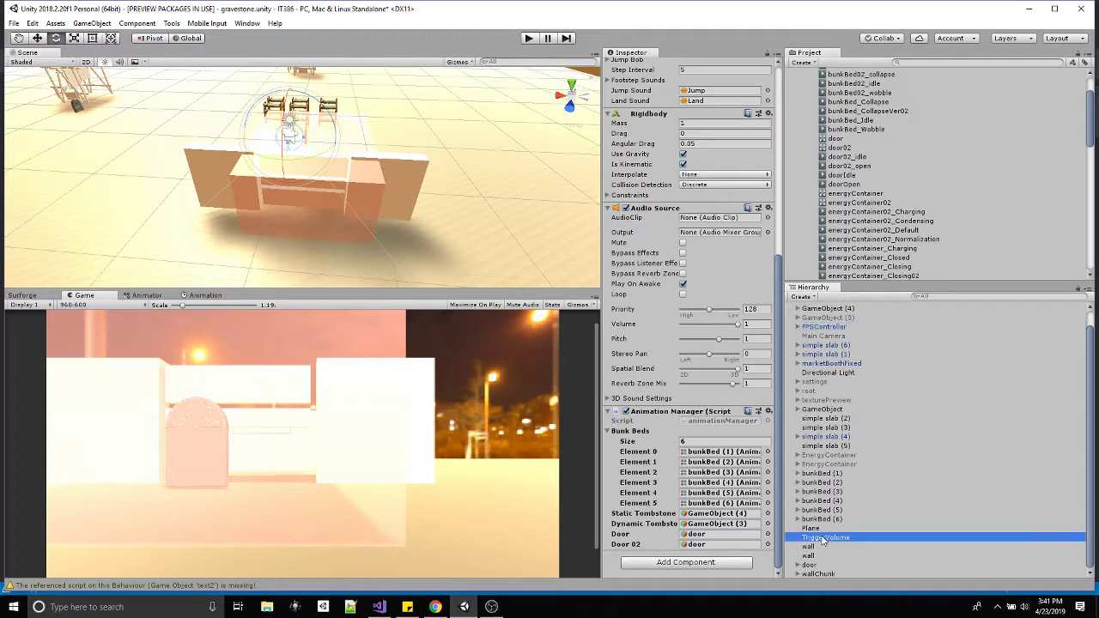
click(823, 538)
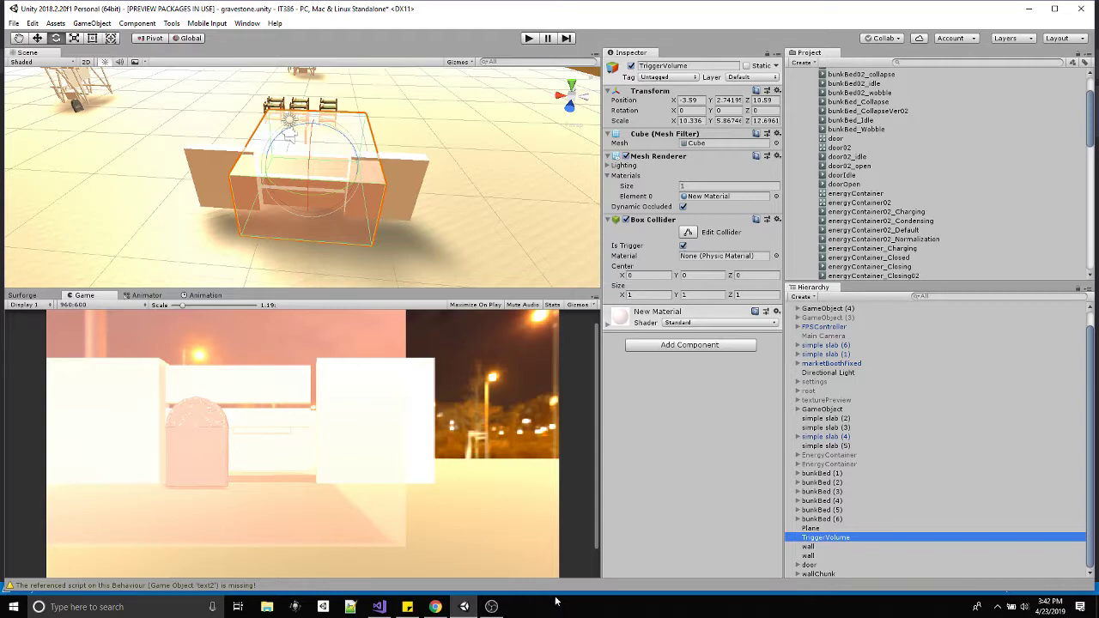
Switch to the Moodle course page in Chrome and highlight the animate 3 props and finalize lighting requirements of Sprint 4
click(441, 608)
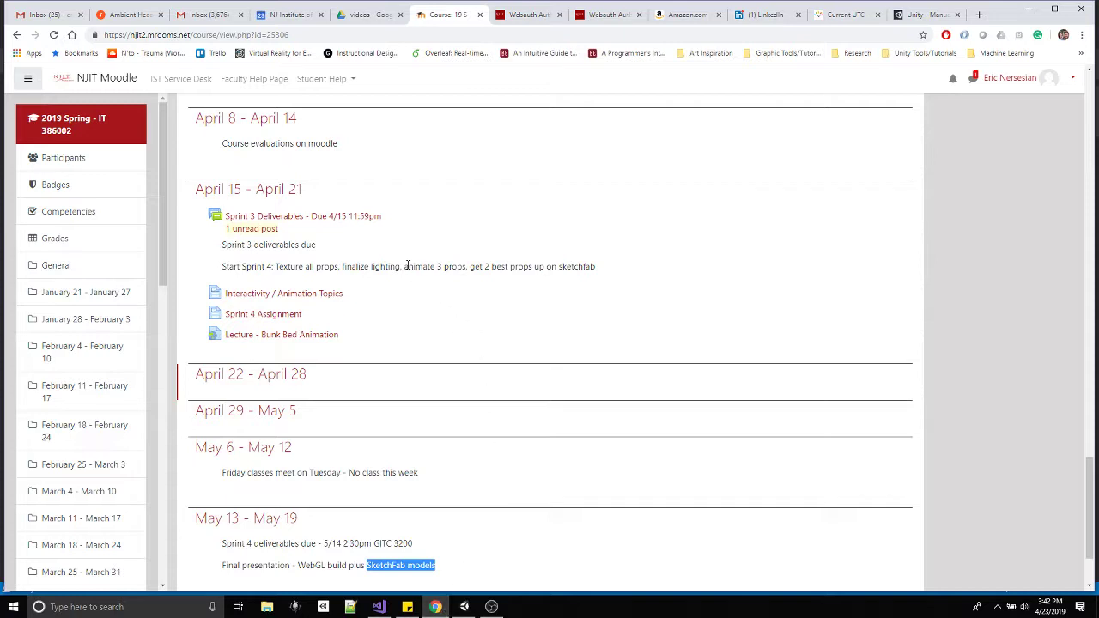
drag(405, 266, 466, 266)
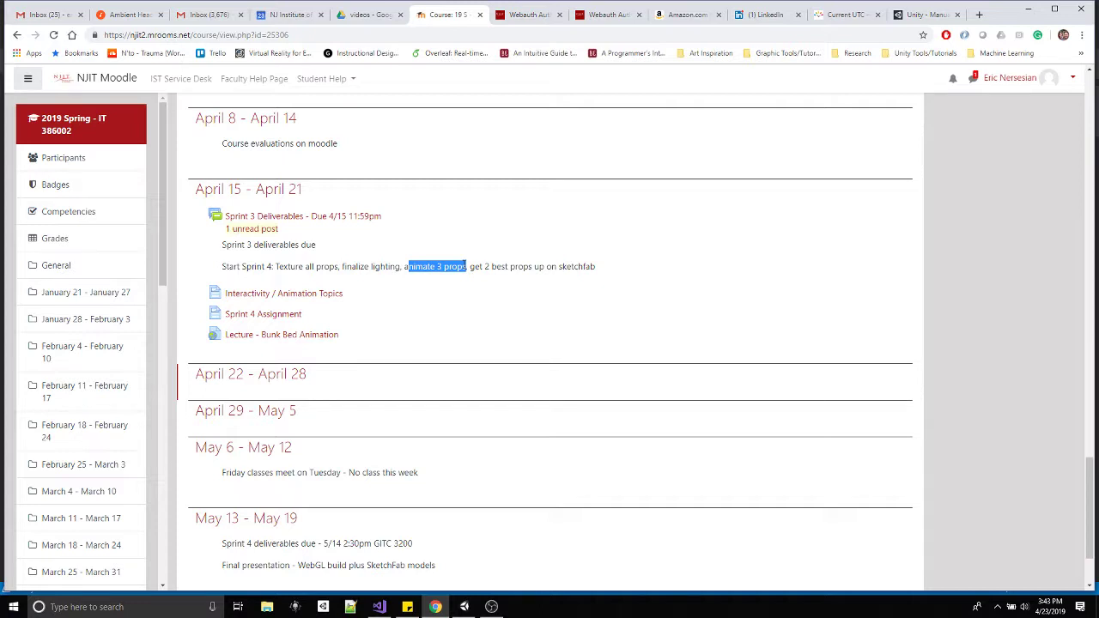
drag(343, 266, 400, 267)
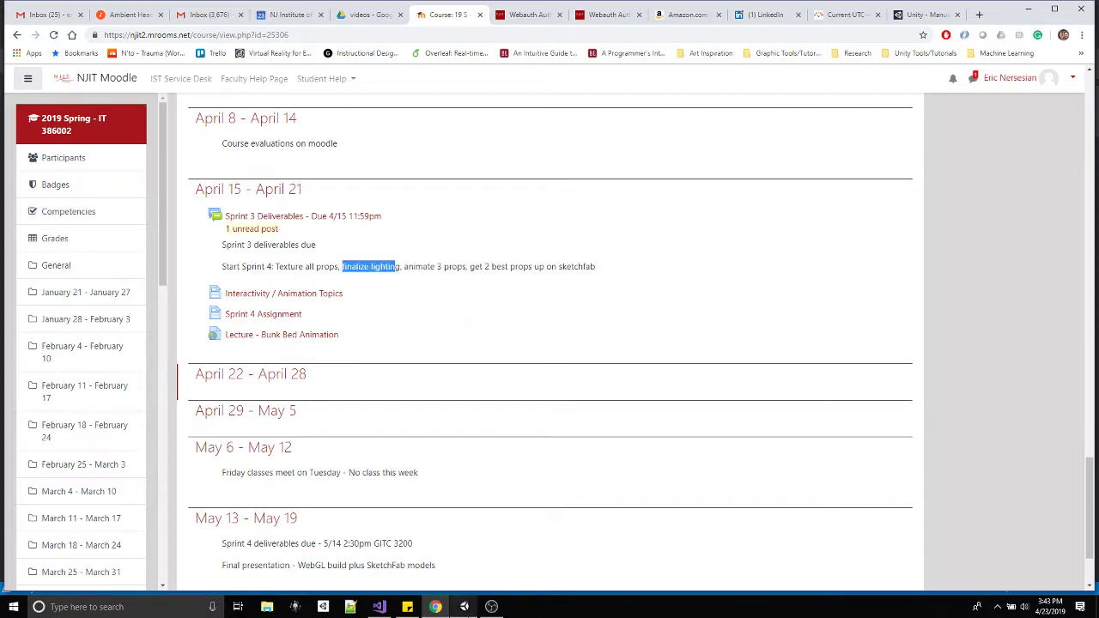
Switch to Unity, open the Lighting Settings window, and review the Mixed Lighting and Lightmapping Settings
click(464, 607)
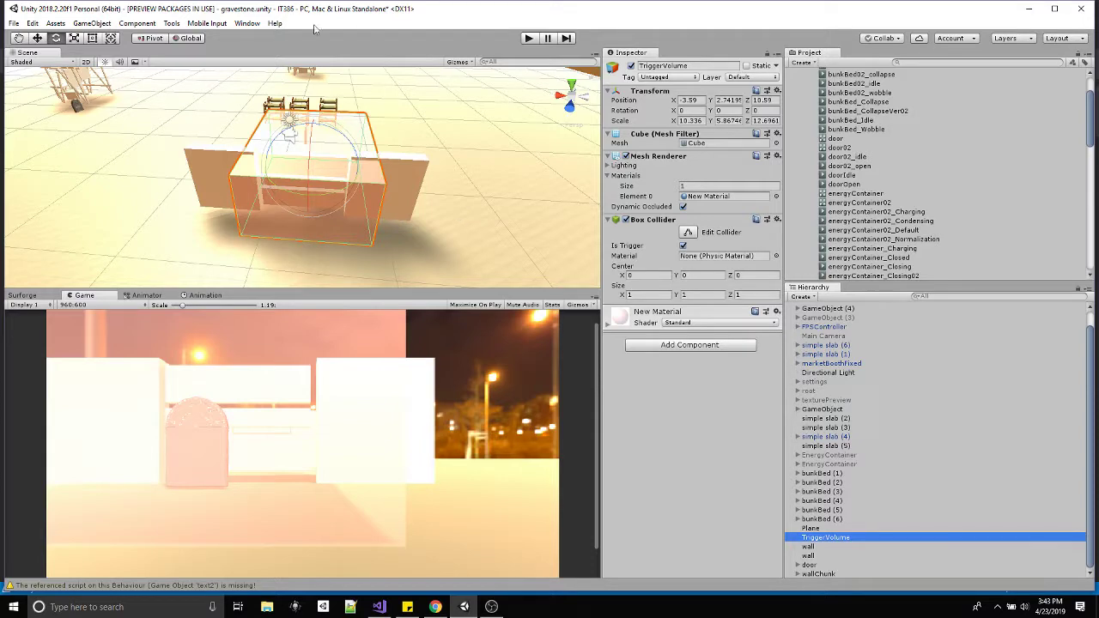
click(247, 23)
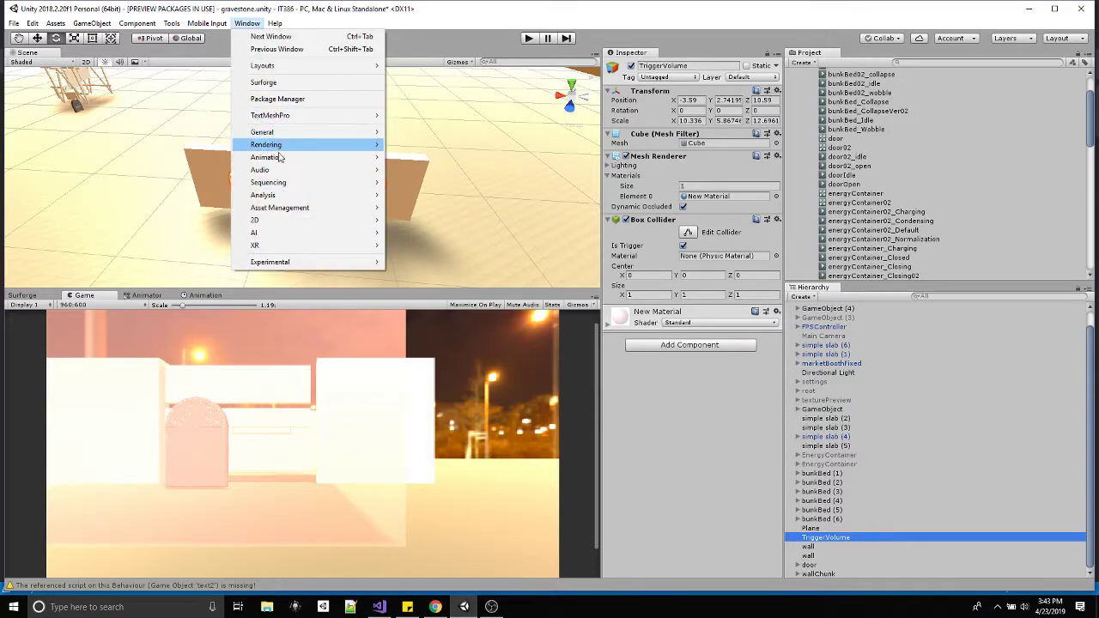
mouse_move(283, 144)
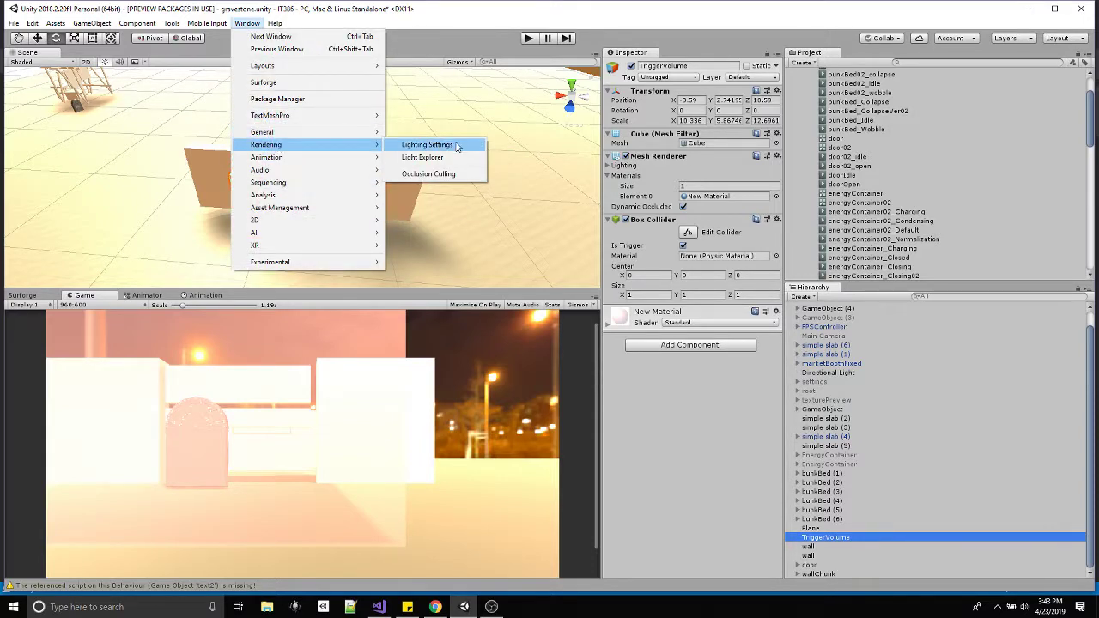
click(426, 144)
scroll(136, 503, down, 5)
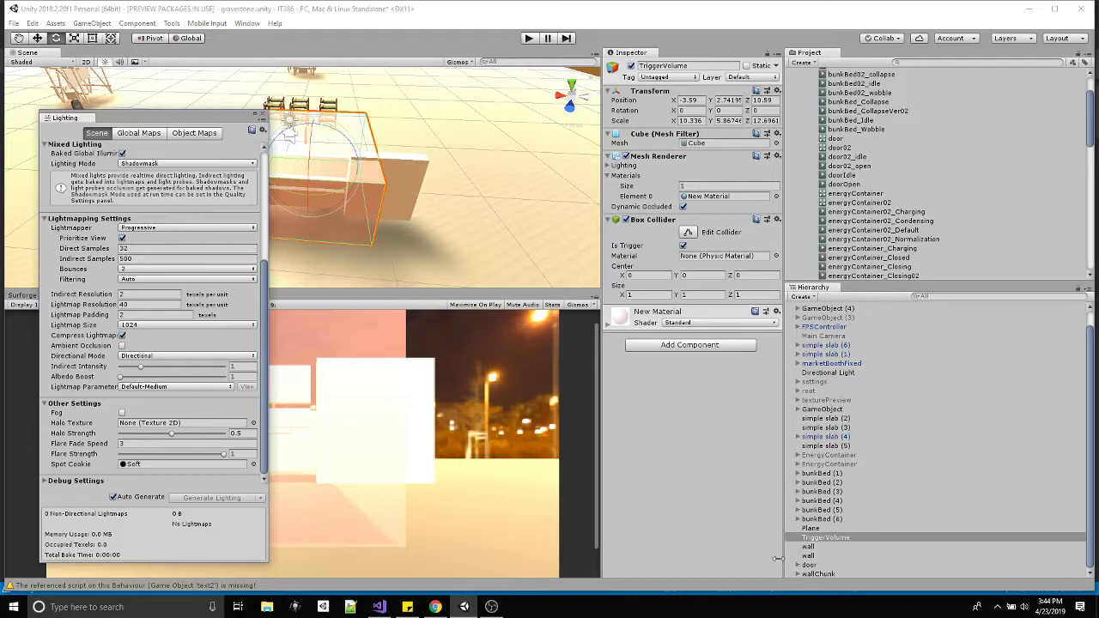
Switch to the Moodle course page in Chrome and review the May 13 - May 19 Sprint 4 deliverables and final presentation entries
click(435, 607)
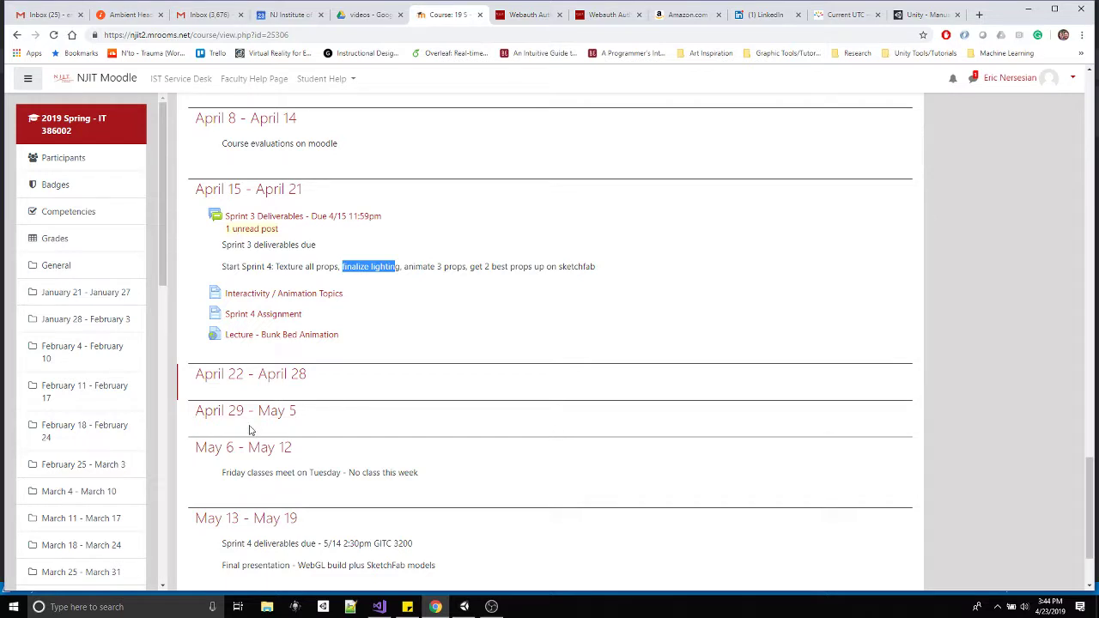
scroll(462, 434, down, 3)
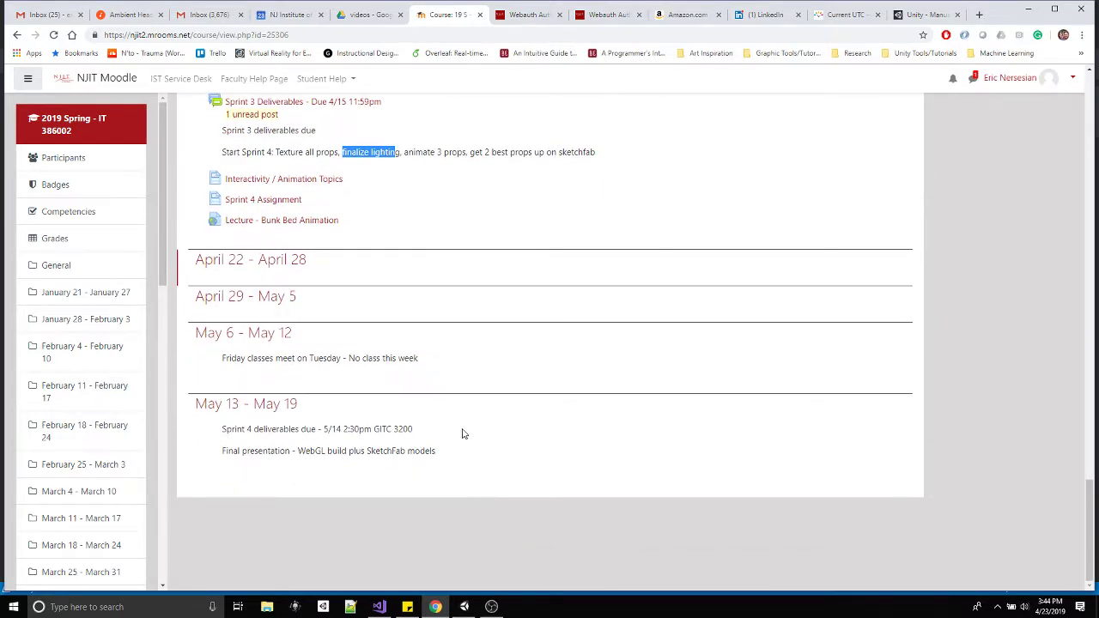